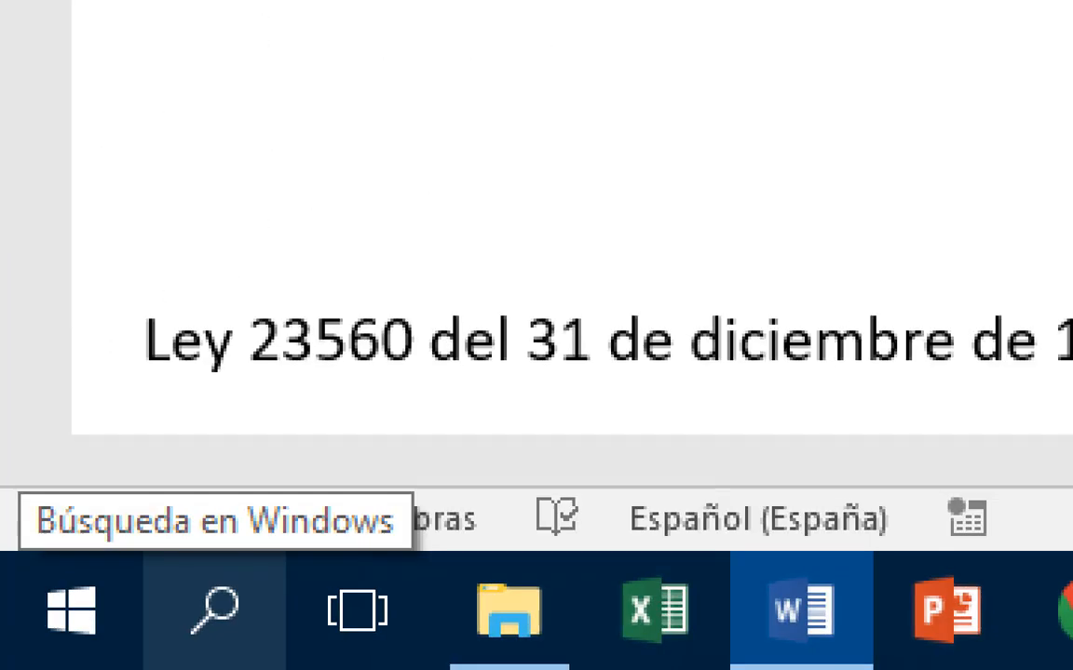
# - Launch Control Panel by searching 'panel' from Start, and move its window up and left
pyautogui.click(71, 609)
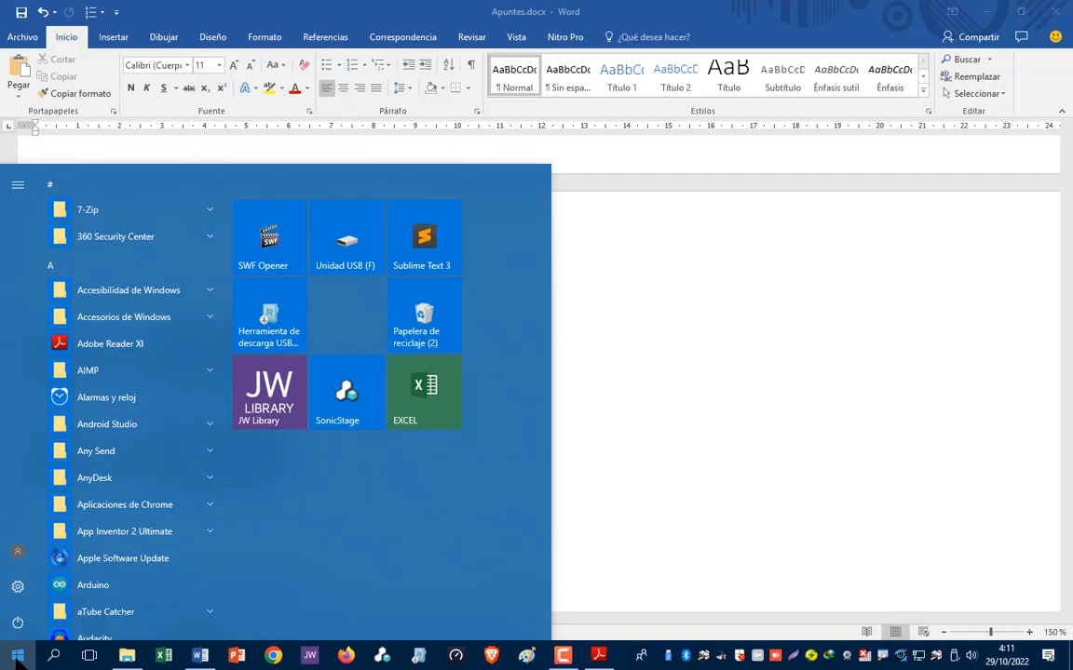
pyautogui.write('panel')
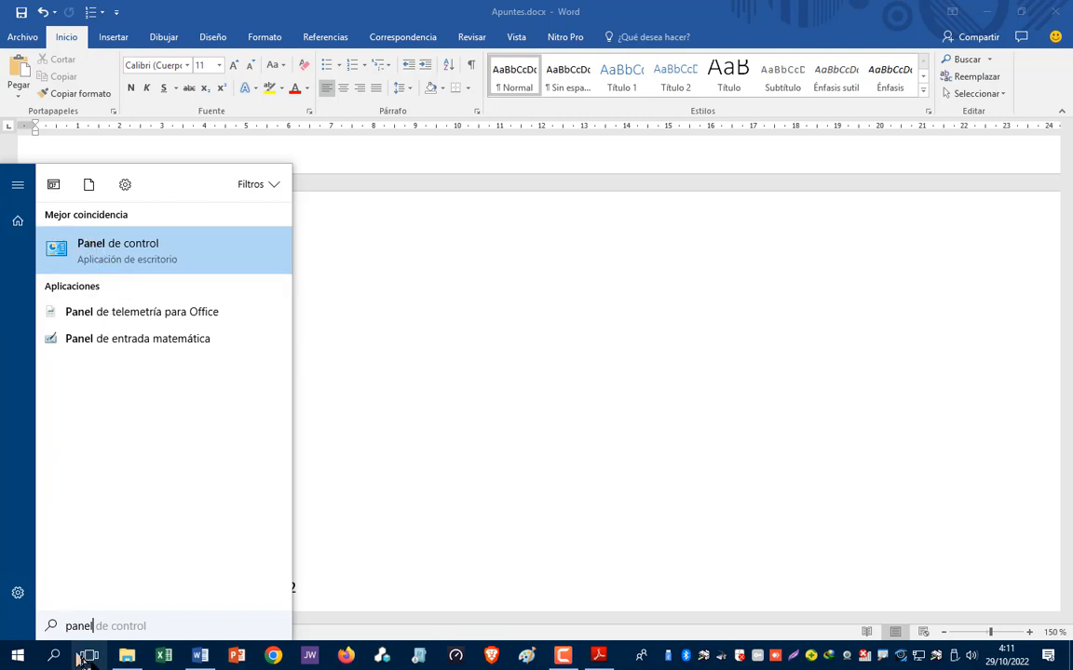
pyautogui.press('Return')
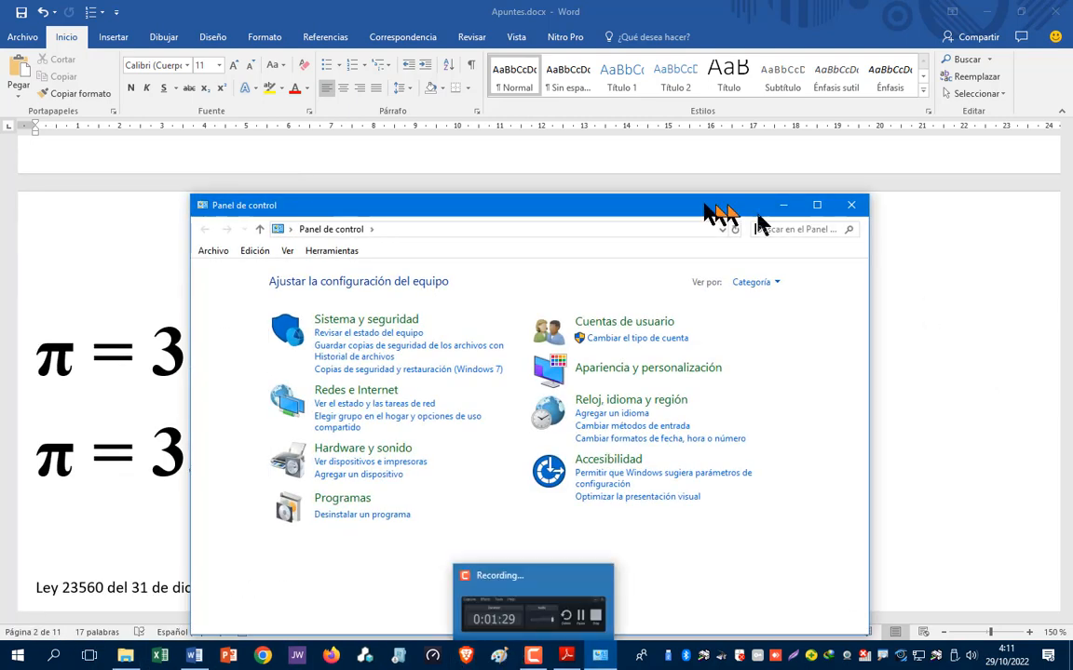
pyautogui.moveTo(475, 206); pyautogui.dragTo(474, 114)
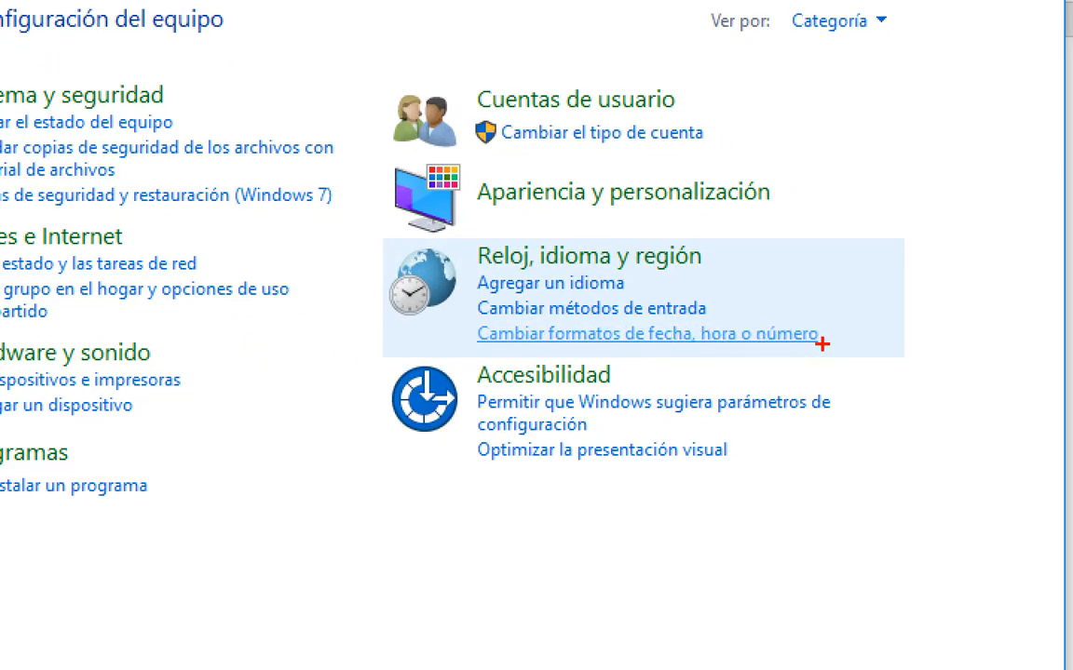
# - Open the date, time and number format settings, then their additional number settings
pyautogui.moveTo(822, 328); pyautogui.dragTo(846, 313)
pyautogui.click(647, 333)
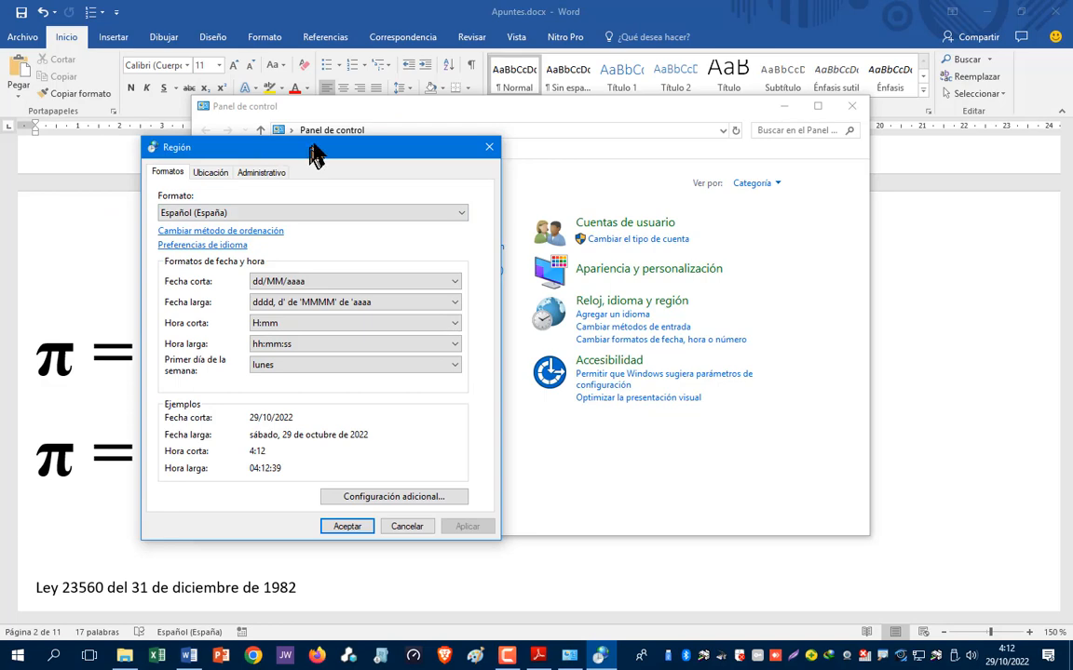
pyautogui.moveTo(310, 146); pyautogui.dragTo(327, 115)
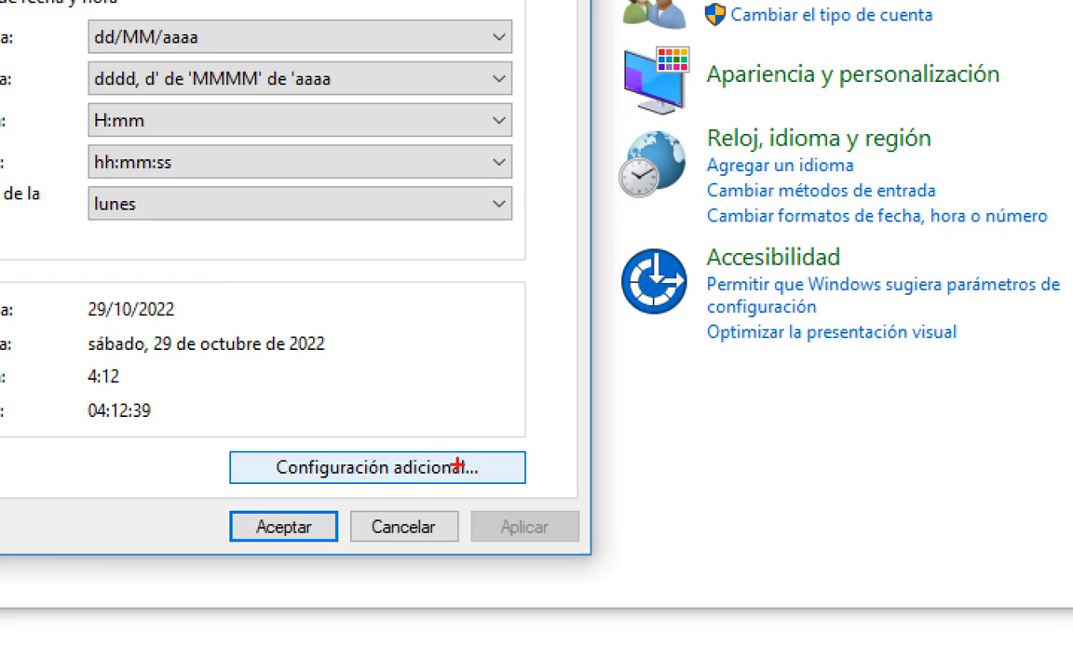
pyautogui.moveTo(493, 470)
pyautogui.mouseDown()
pyautogui.moveTo(527, 443)
pyautogui.moveTo(533, 412)
pyautogui.mouseUp()
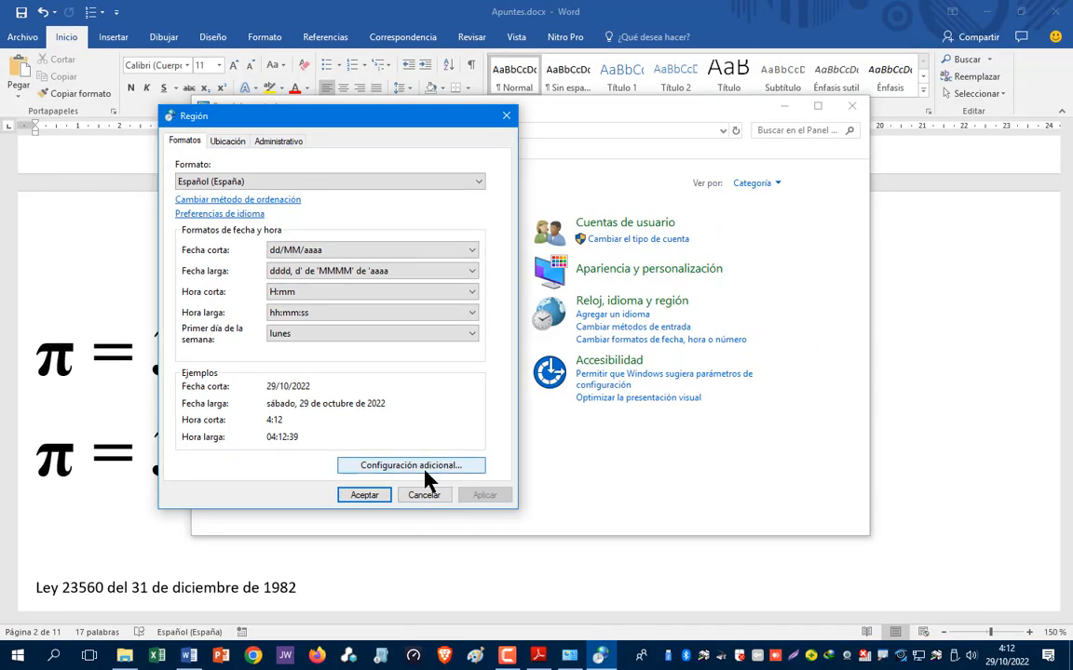
pyautogui.click(410, 475)
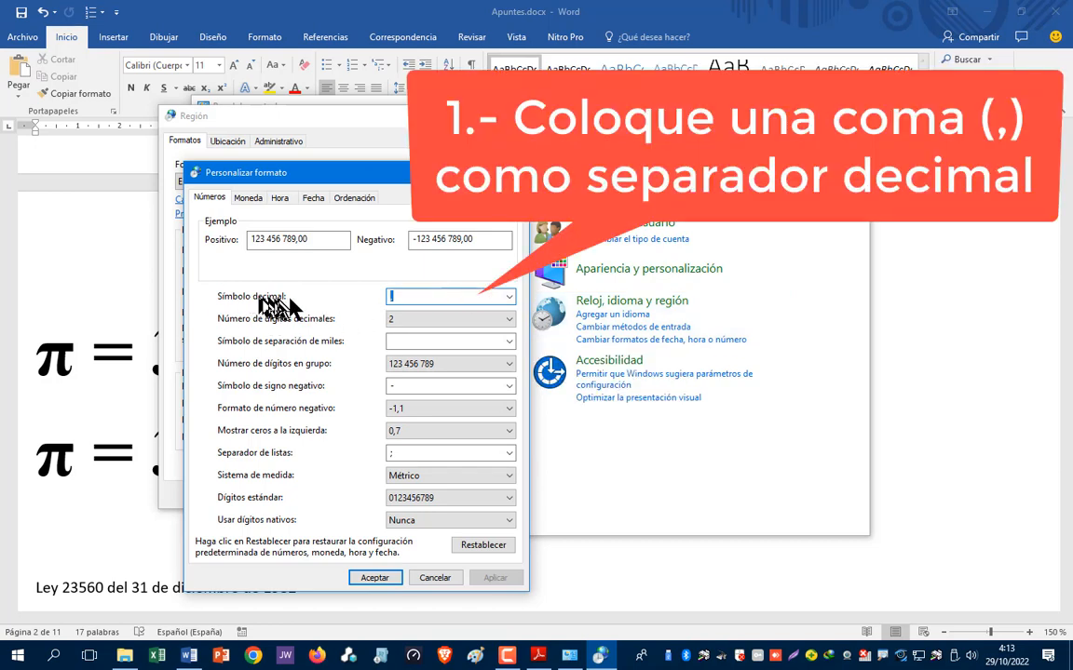
# - Enter a comma (,) as the decimal symbol in the Números settings
pyautogui.write(',')
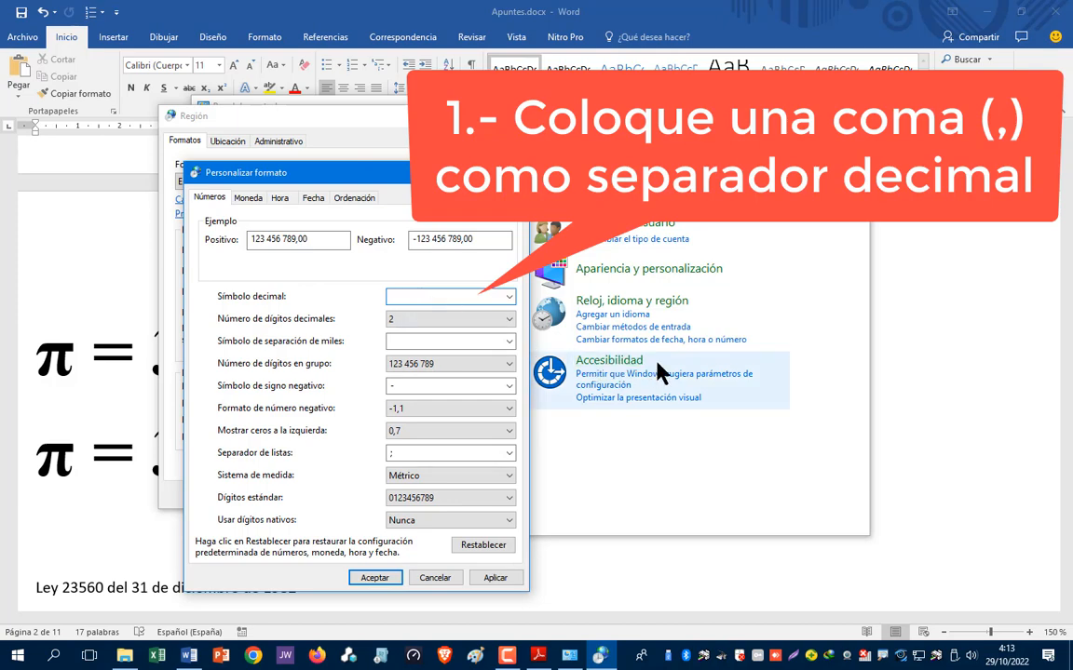
pyautogui.write(',')
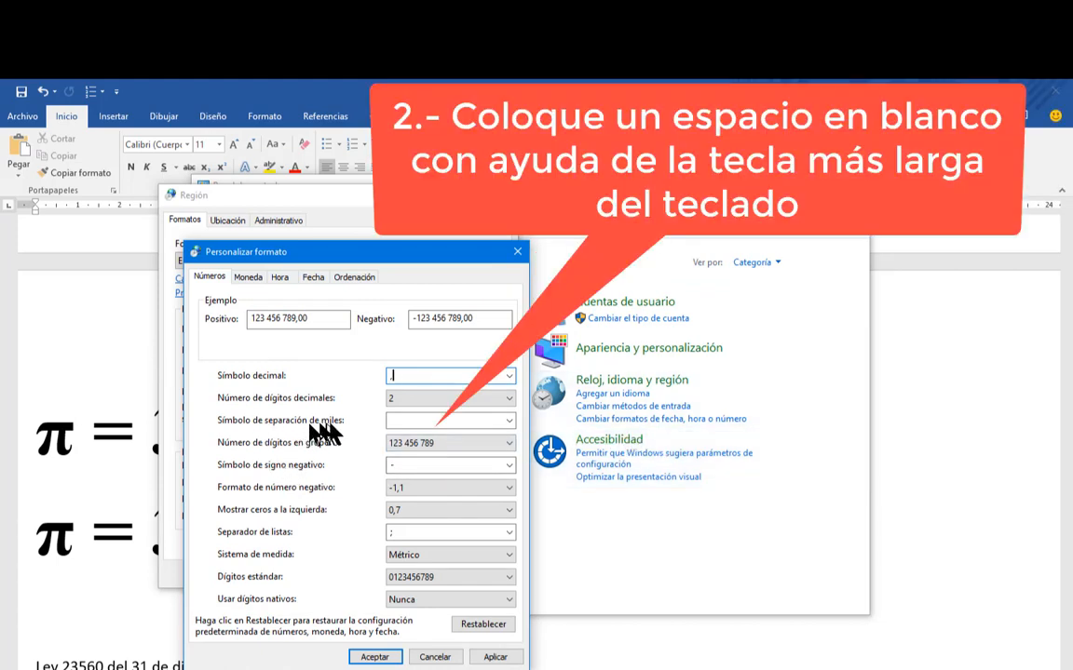
pyautogui.click(405, 421)
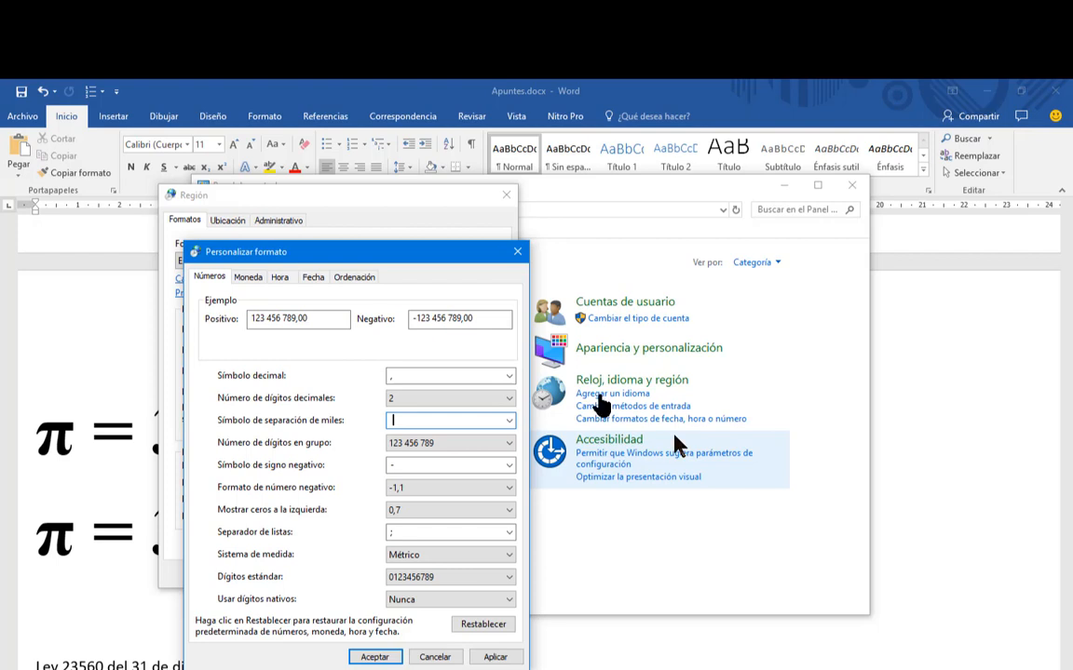
# - Make the thousands separator a blank space and enter ';' as the list separator
pyautogui.doubleClick(396, 421)
pyautogui.press('Delete')
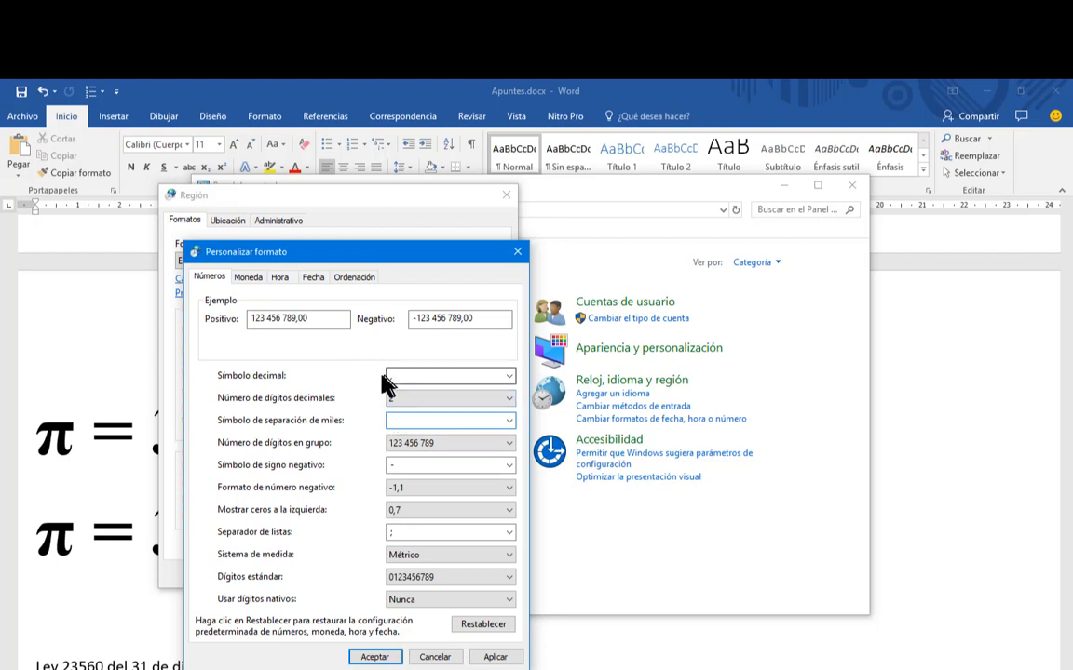
pyautogui.click(398, 533)
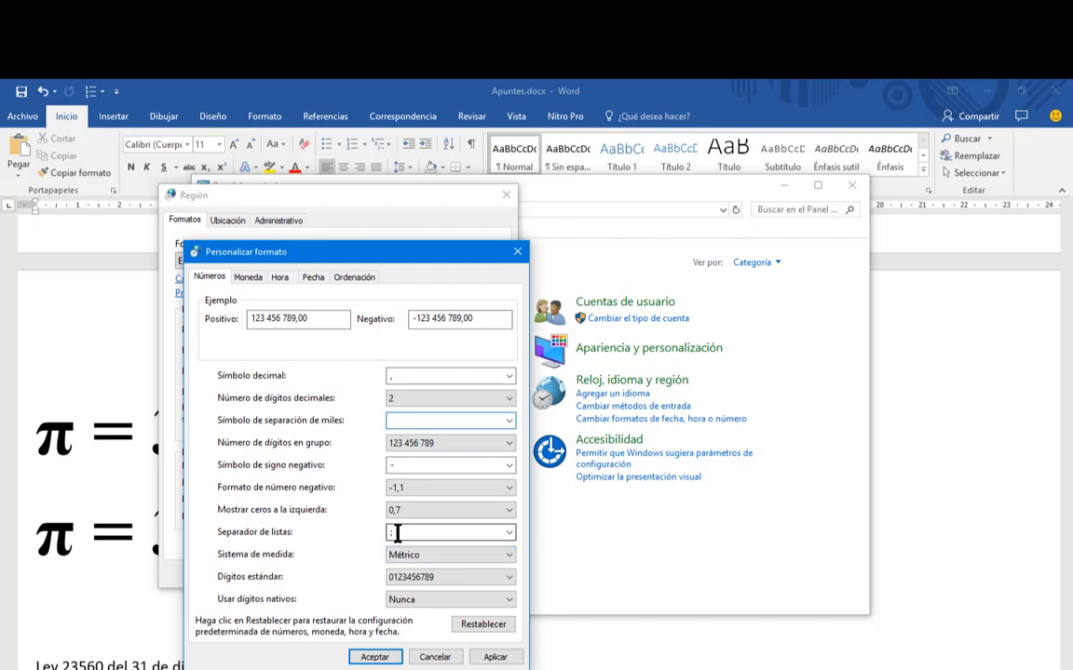
pyautogui.write(';')
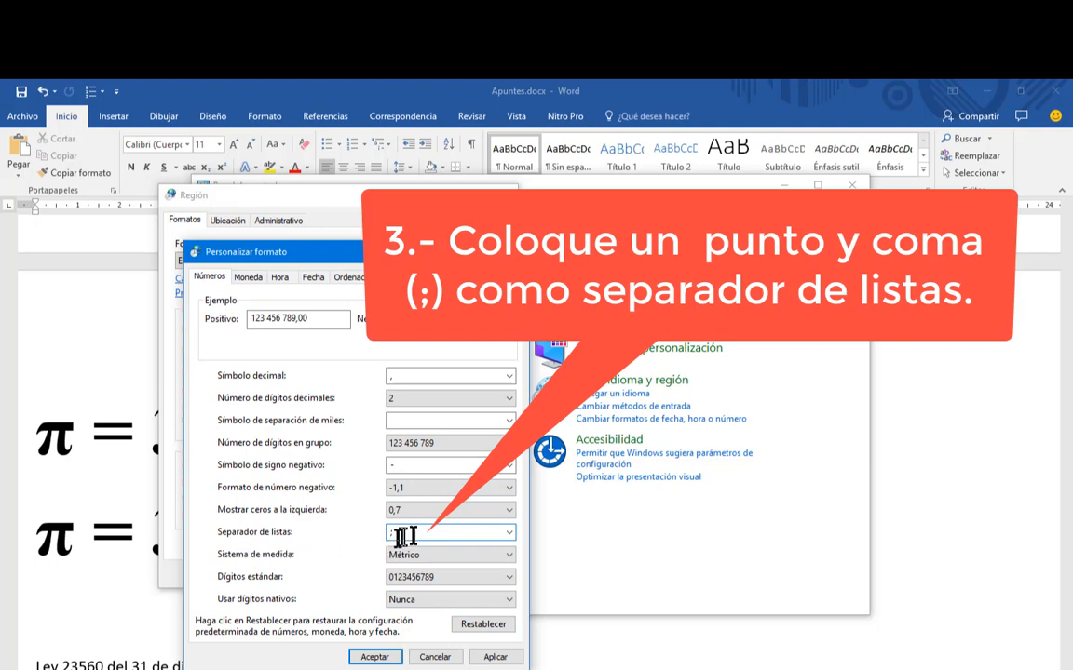
# - Re-enter ';' as list separator, then apply and close the Personalizar formato and Región dialogs
pyautogui.press('BackSpace')
pyautogui.write(';')
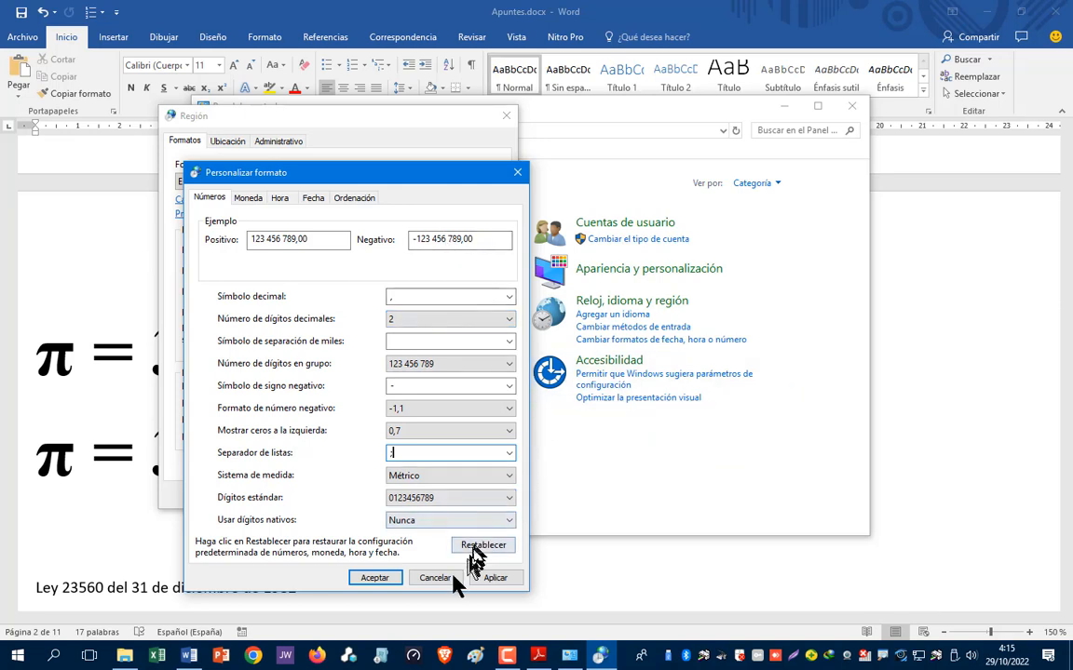
pyautogui.click(499, 577)
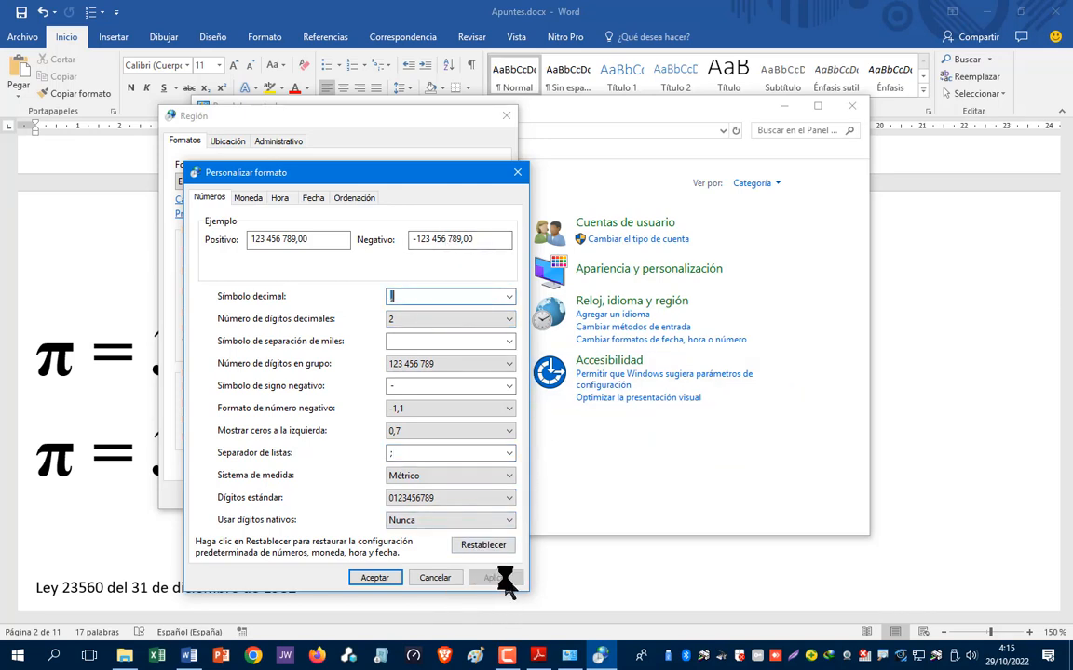
pyautogui.click(375, 578)
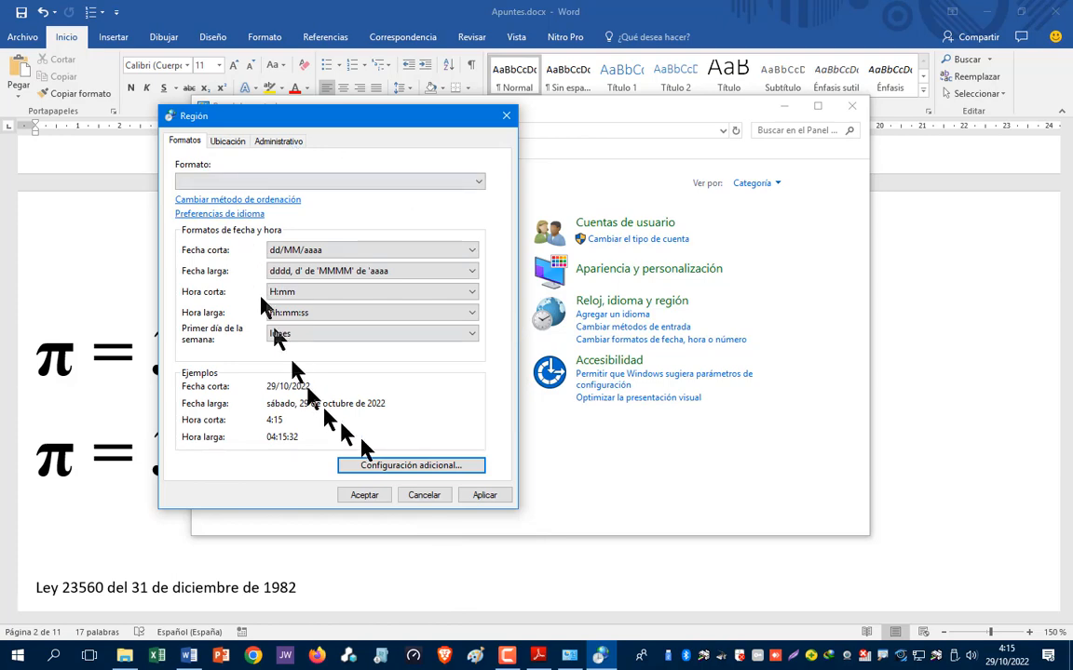
pyautogui.click(491, 498)
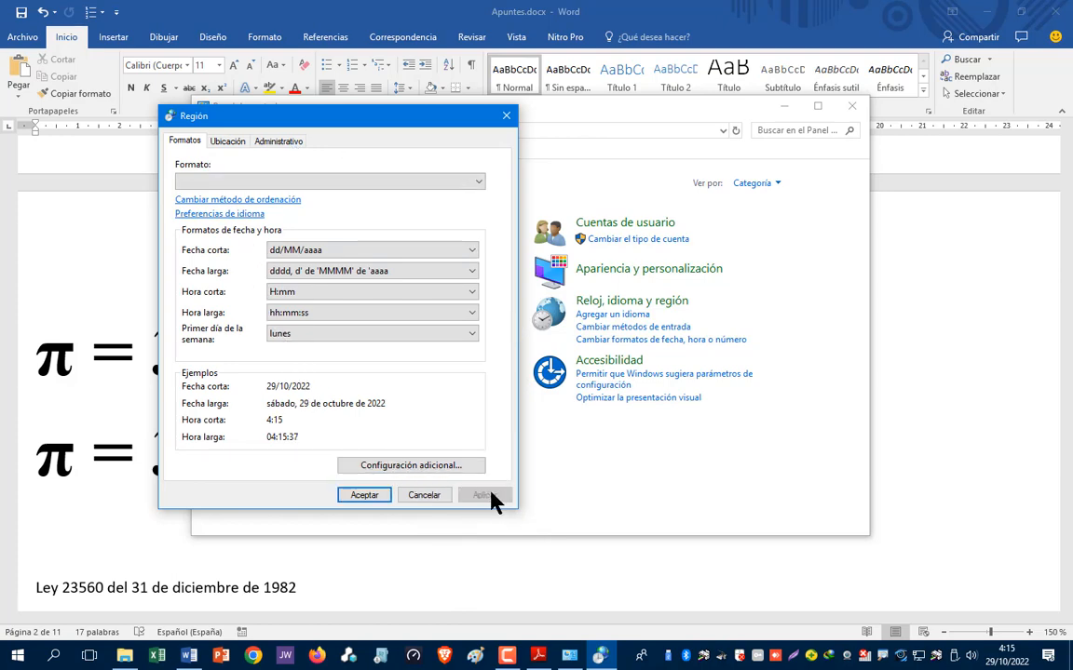
pyautogui.click(355, 495)
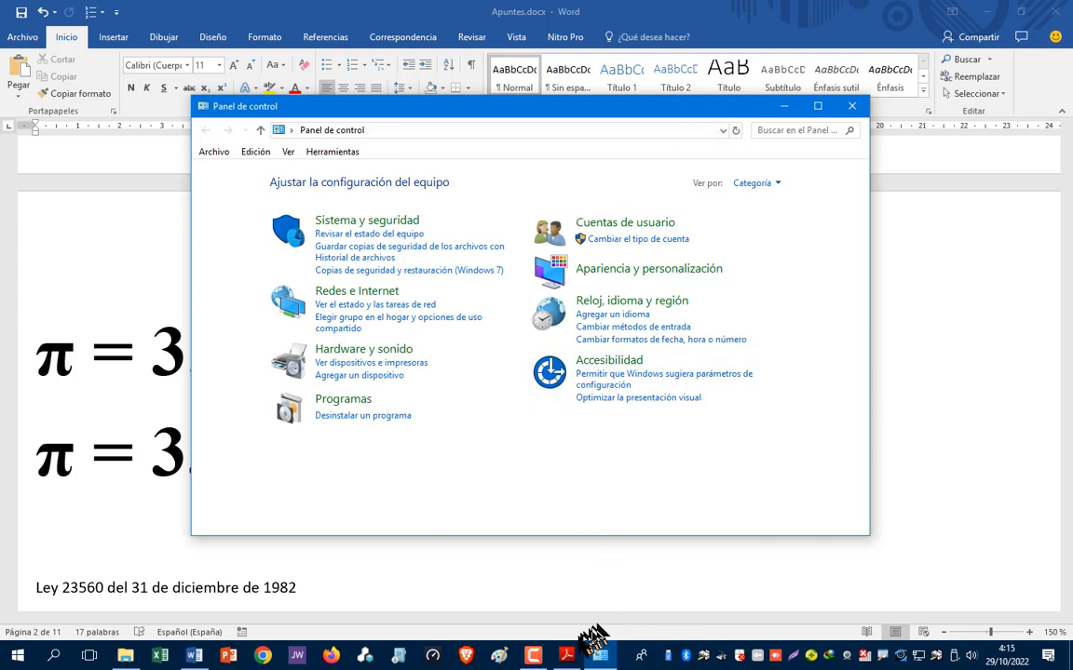
# - Bring up the Peru units-of-measure PDF, scroll to page 1, close it and Control Panel
pyautogui.click(572, 657)
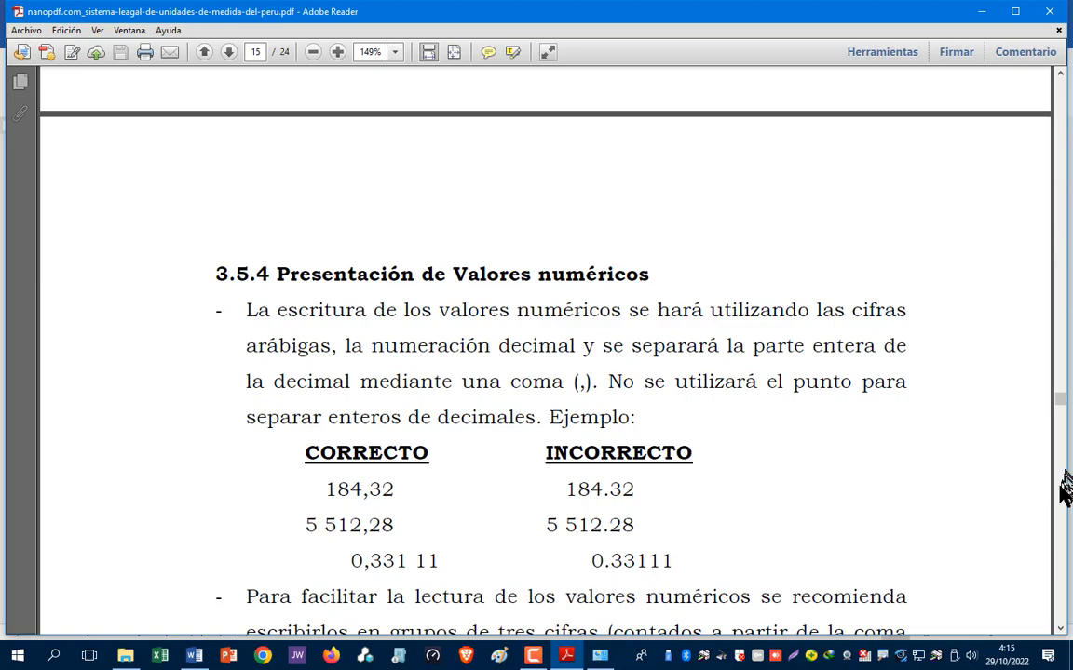
pyautogui.moveTo(1060, 402); pyautogui.dragTo(1068, 71)
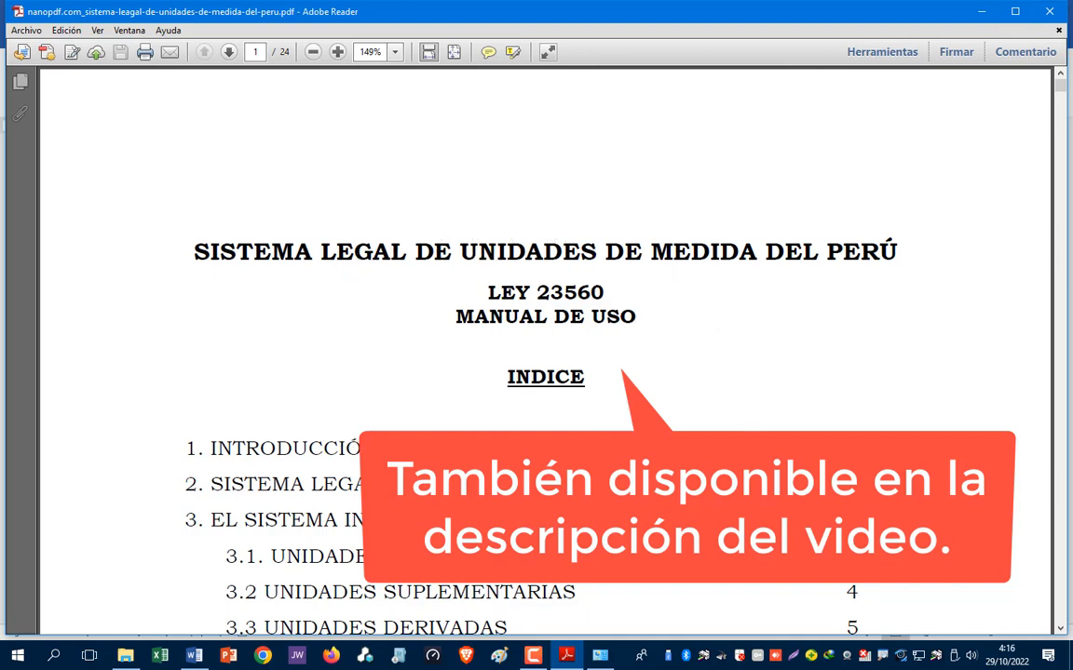
pyautogui.click(1051, 12)
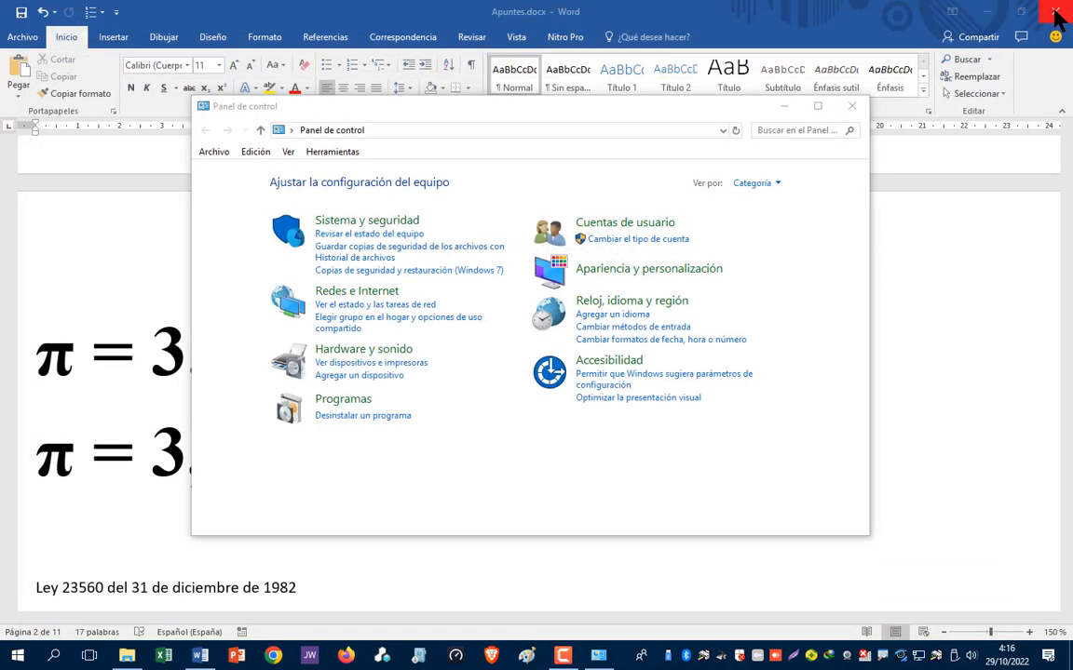
pyautogui.click(851, 106)
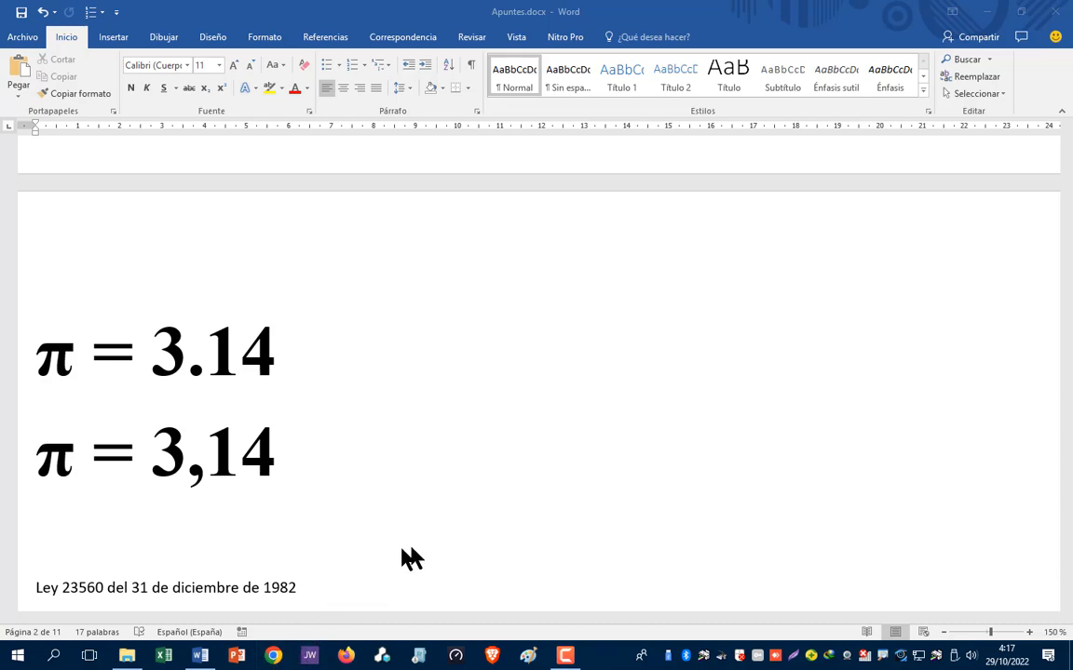
# - Open Chrome with the user's profile and load the pasted 'Gestión de datos con Excel (5)' Padlet URL
pyautogui.click(273, 656)
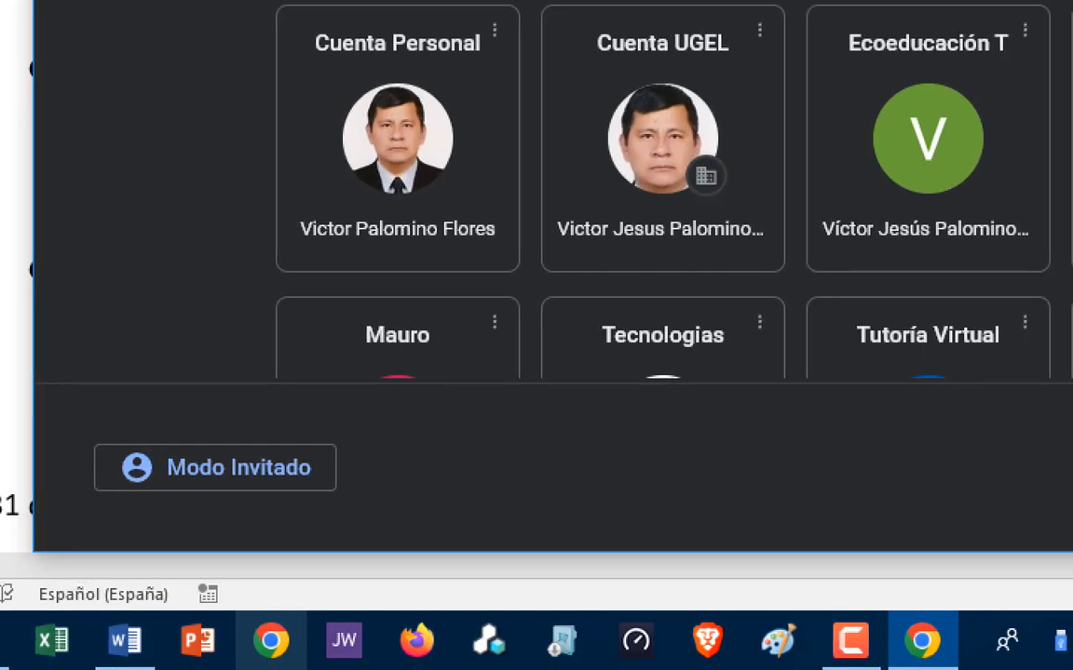
pyautogui.click(458, 126)
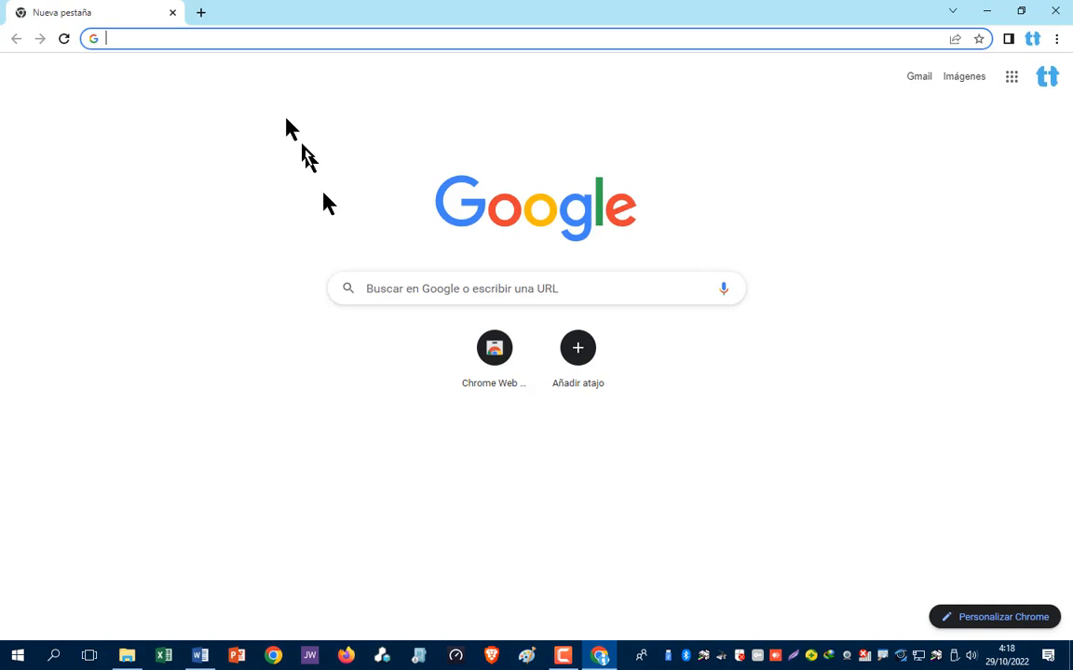
pyautogui.click(196, 38)
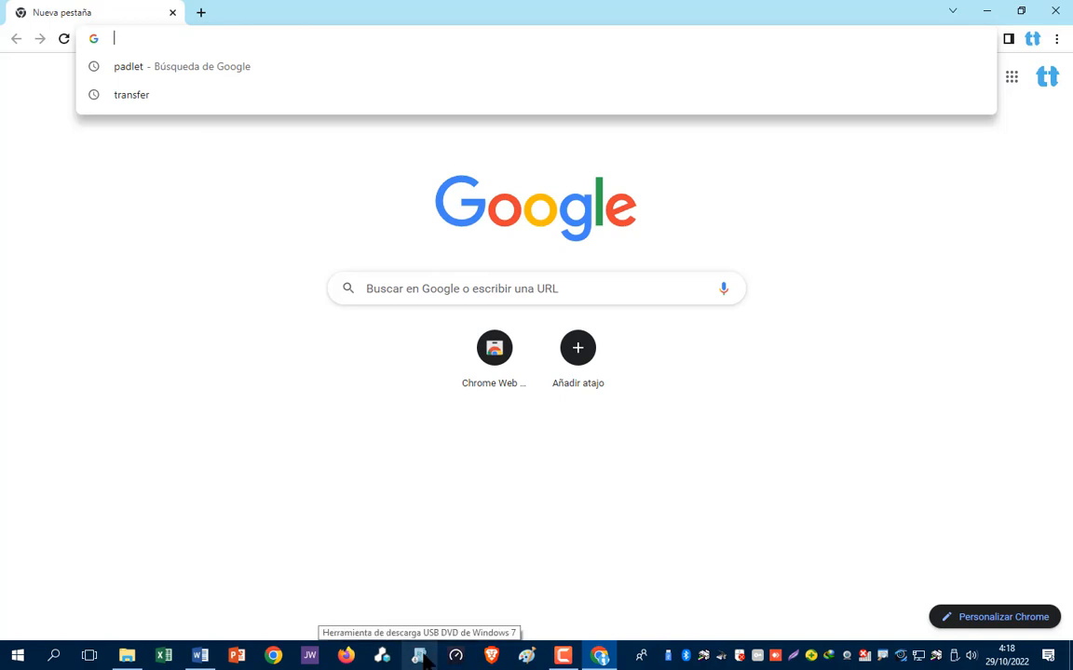
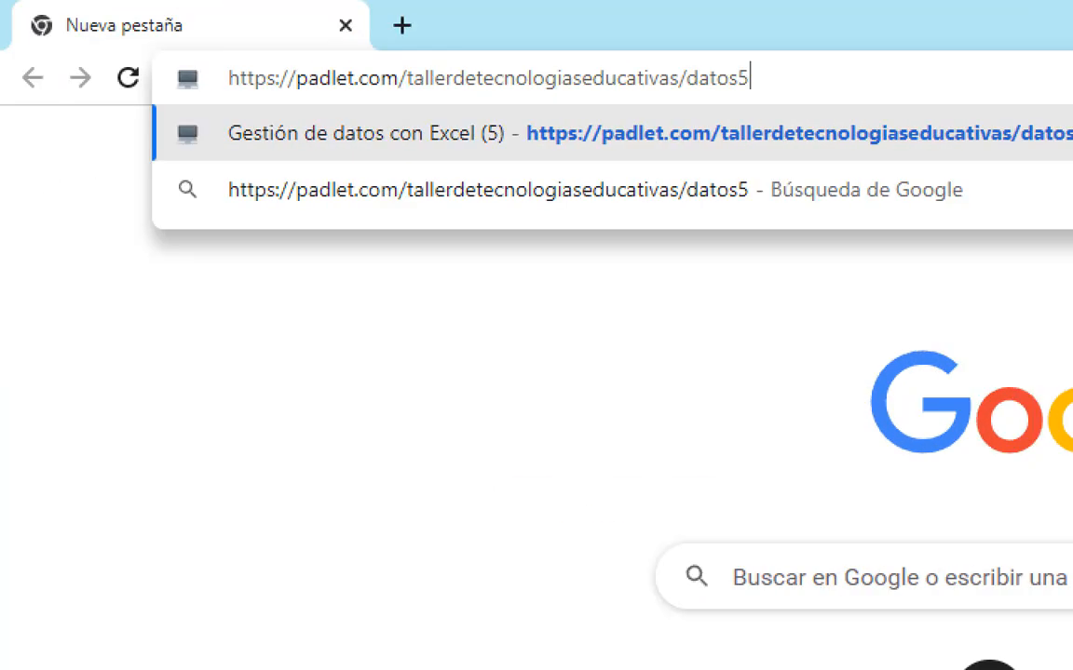
pyautogui.press('Return')
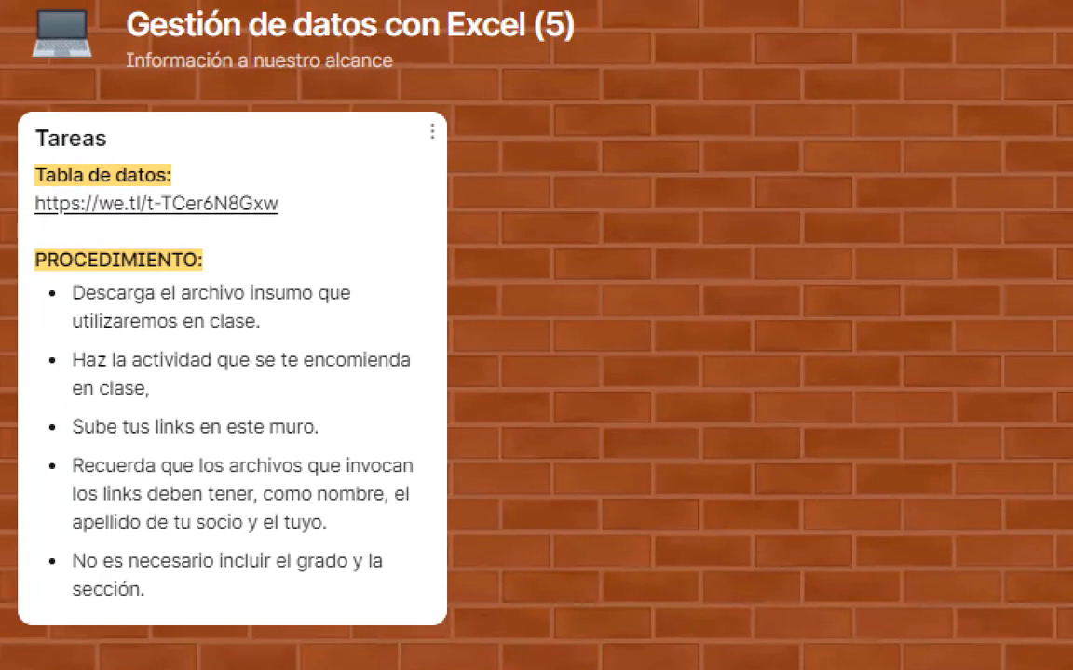
pyautogui.moveTo(127, 183)
pyautogui.mouseDown()
pyautogui.moveTo(198, 184)
pyautogui.moveTo(9, 175)
pyautogui.moveTo(108, 232)
pyautogui.moveTo(282, 192)
pyautogui.moveTo(153, 175)
pyautogui.mouseUp()
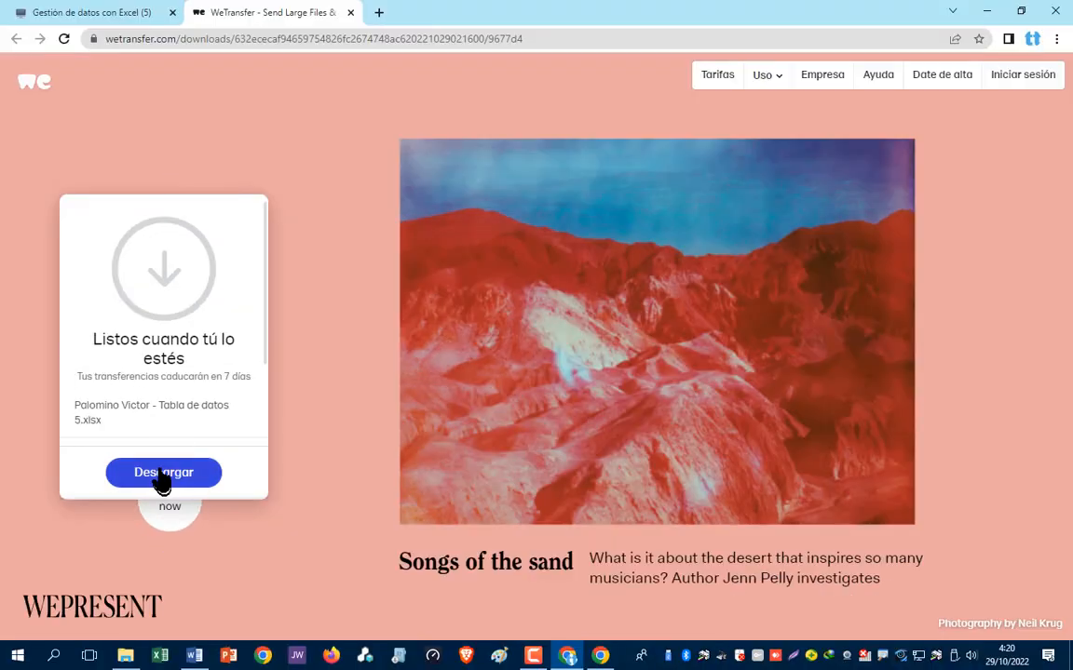
# - Download the data-table .xlsx from WeTransfer and open it from Chrome's download bar
pyautogui.click(161, 476)
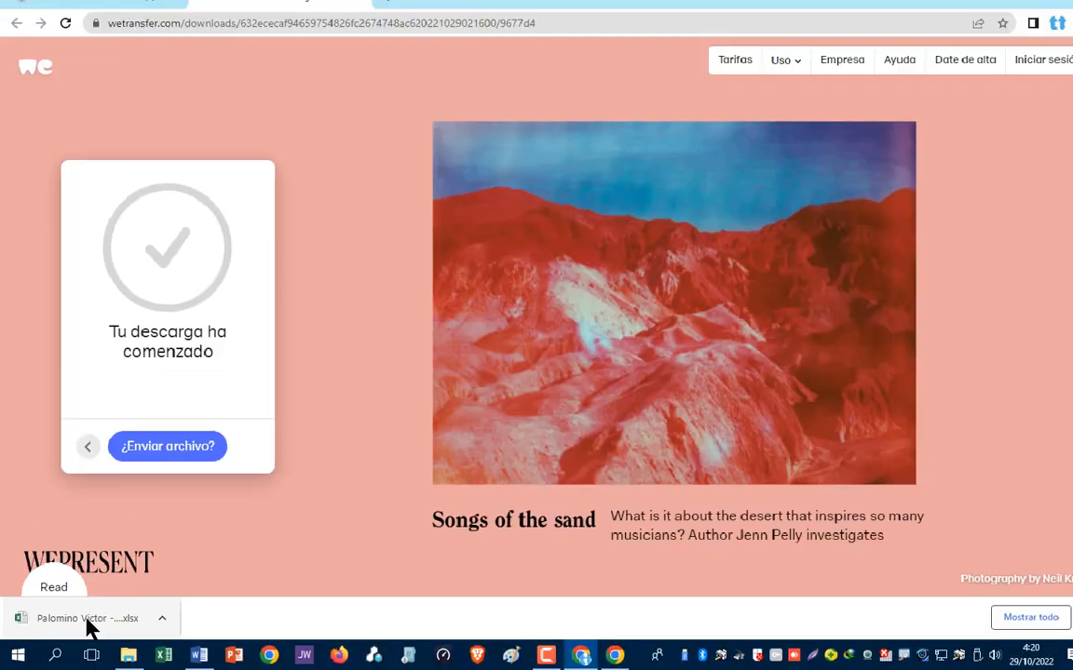
pyautogui.click(89, 627)
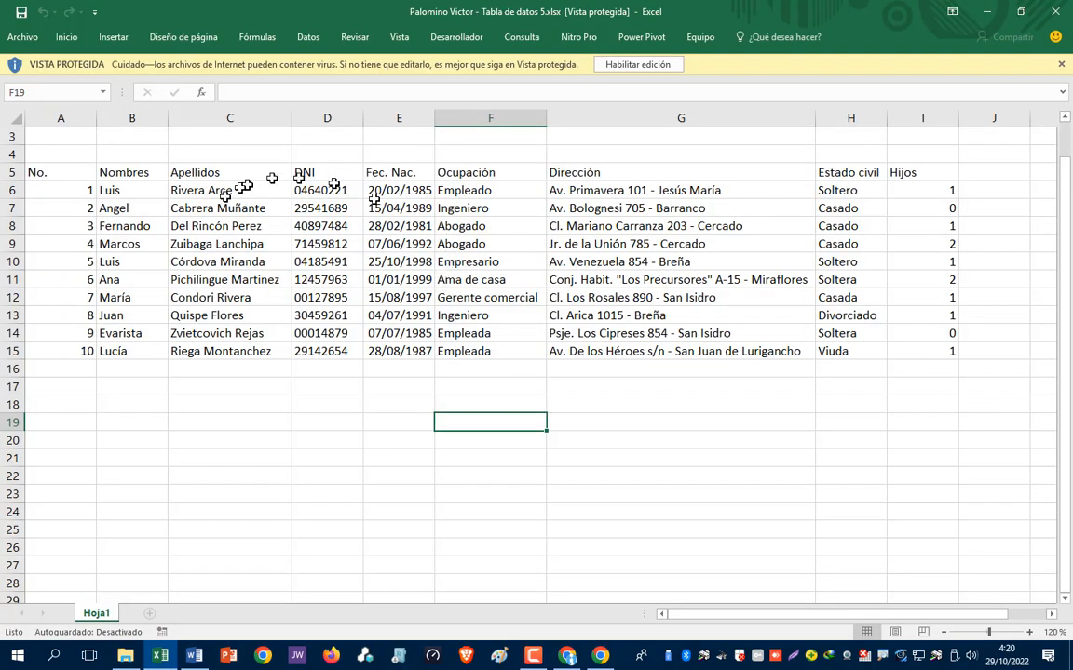
# - Enable editing on the 10-person data workbook, leaving Protected View
pyautogui.scroll(1, 374, 283)
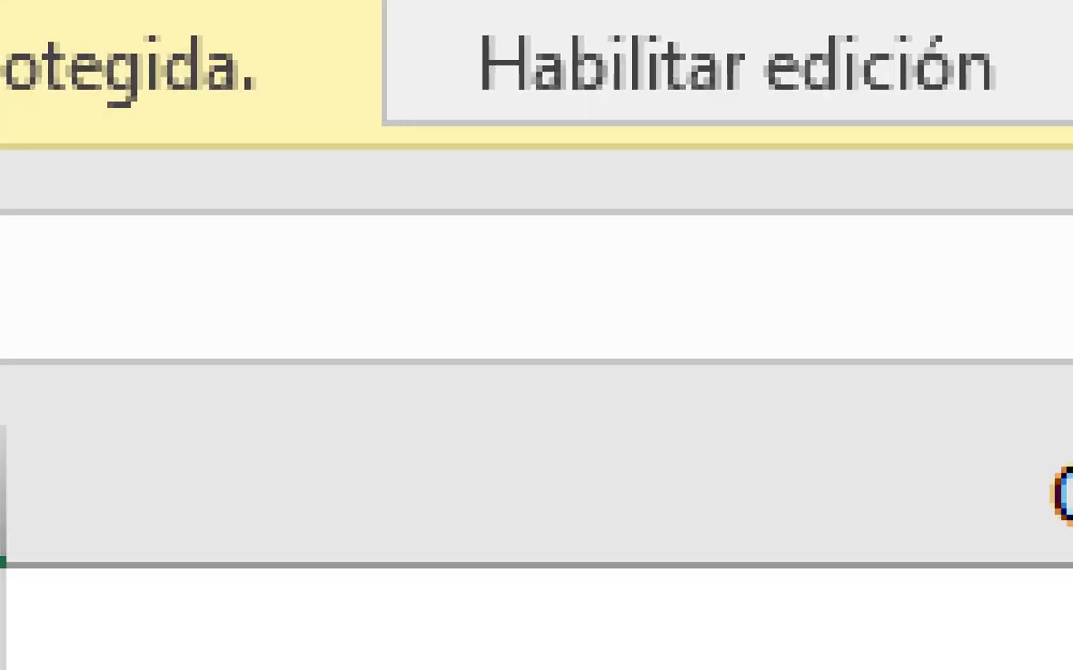
pyautogui.moveTo(936, 5)
pyautogui.mouseDown()
pyautogui.moveTo(652, 4)
pyautogui.moveTo(387, 42)
pyautogui.moveTo(843, 189)
pyautogui.moveTo(940, 7)
pyautogui.mouseUp()
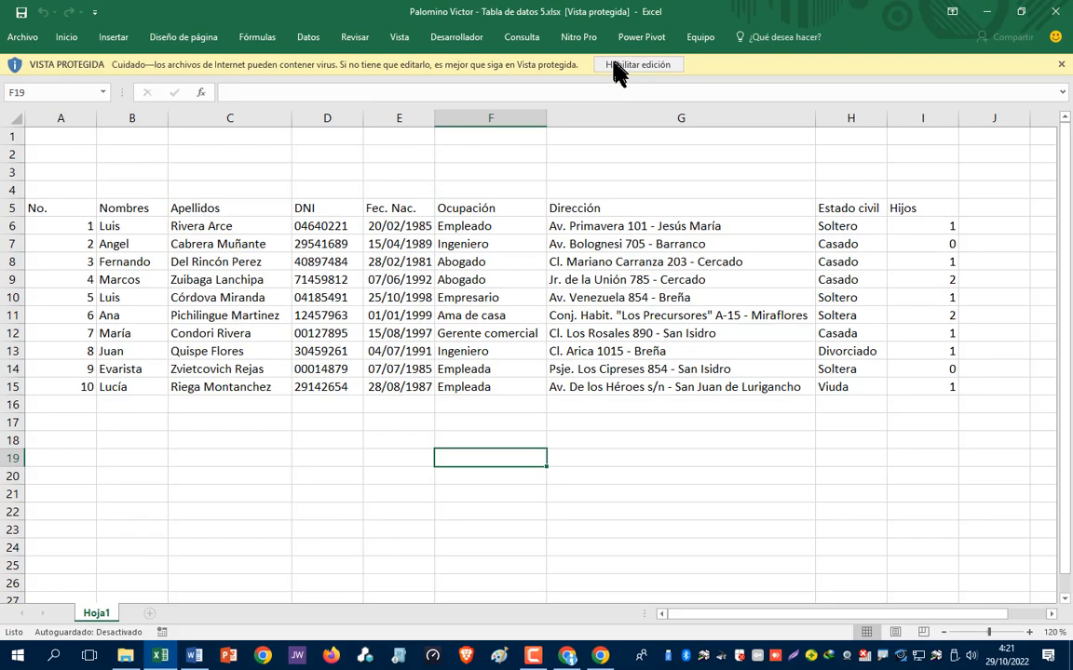
pyautogui.click(613, 65)
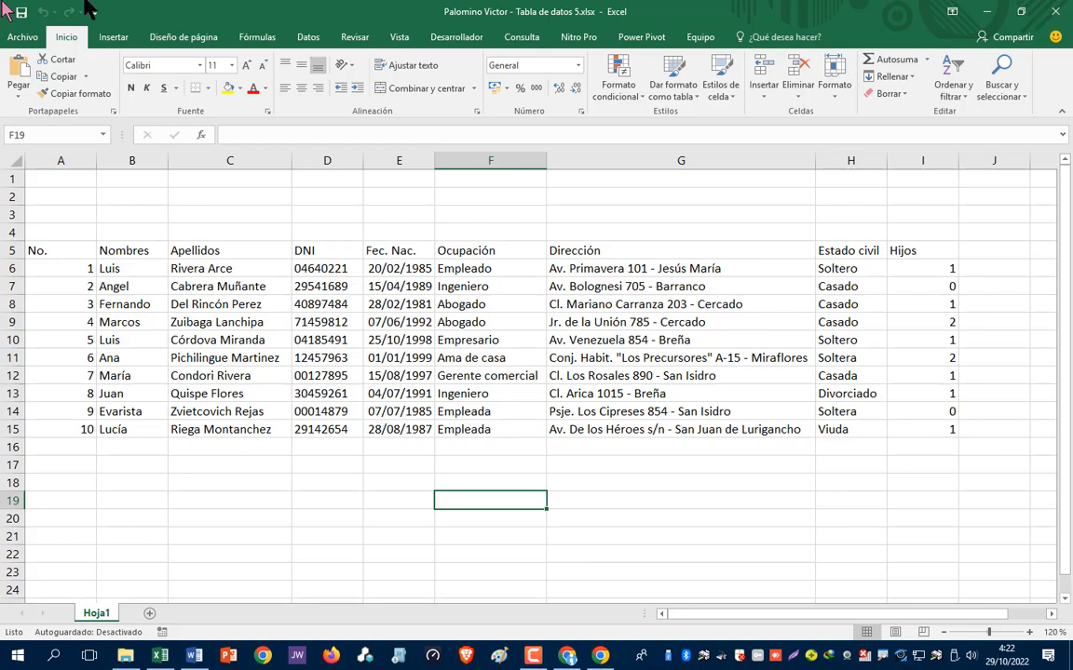
pyautogui.click(263, 656)
# - Search Google for 'profesiones del futuro' and open the Telefónica article on 8 future professions
pyautogui.click(336, 404)
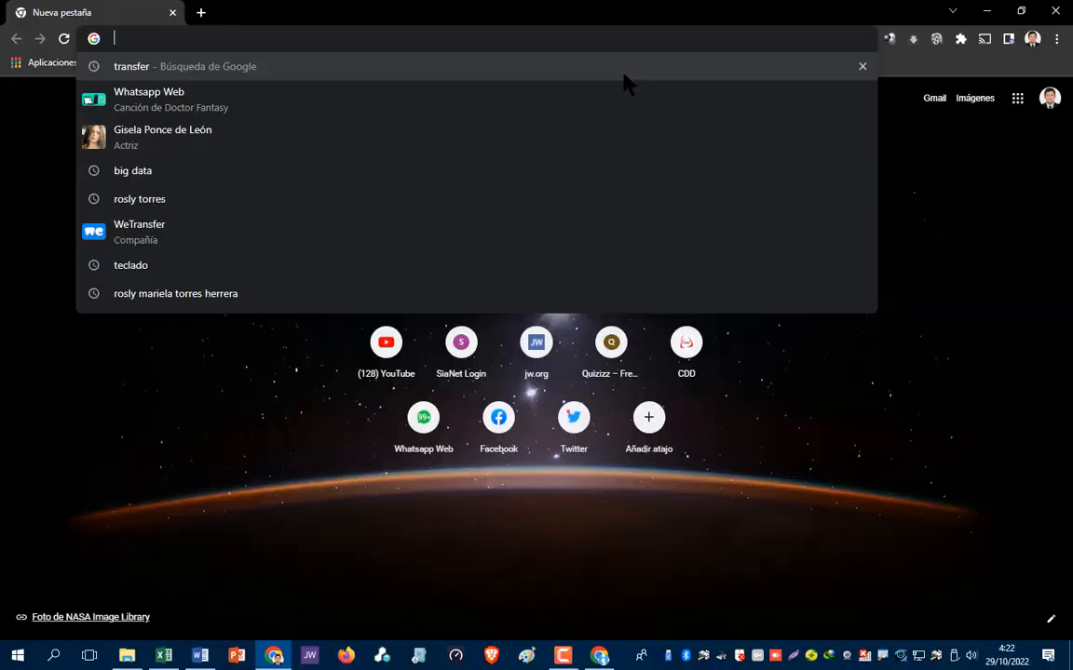
pyautogui.write('profersi')
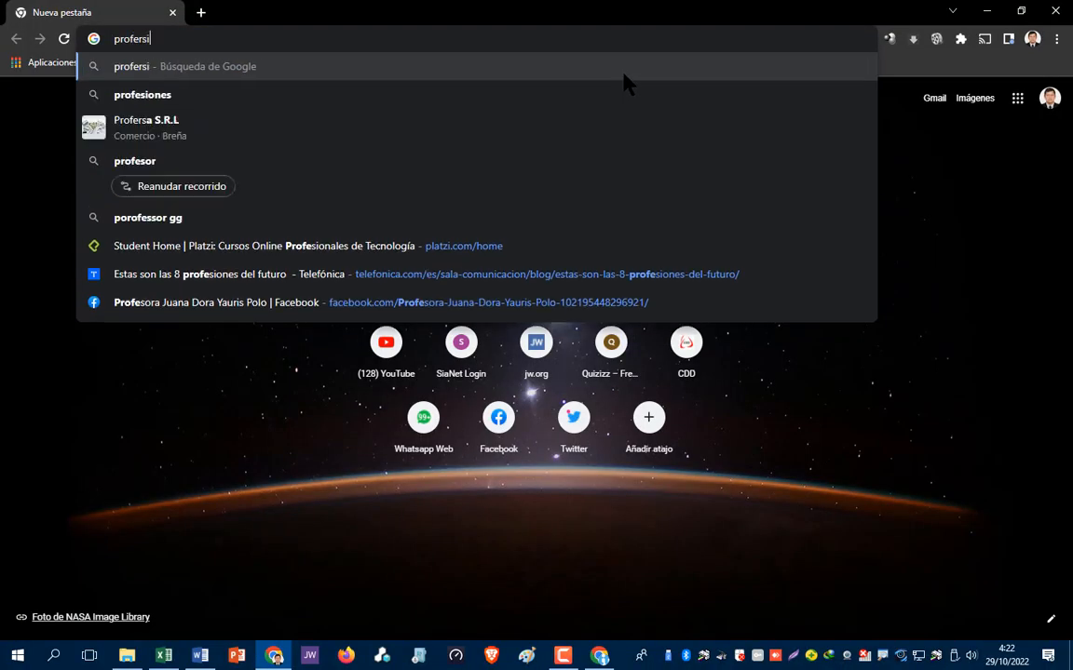
pyautogui.write('ones del')
pyautogui.press('Down')
pyautogui.press('Return')
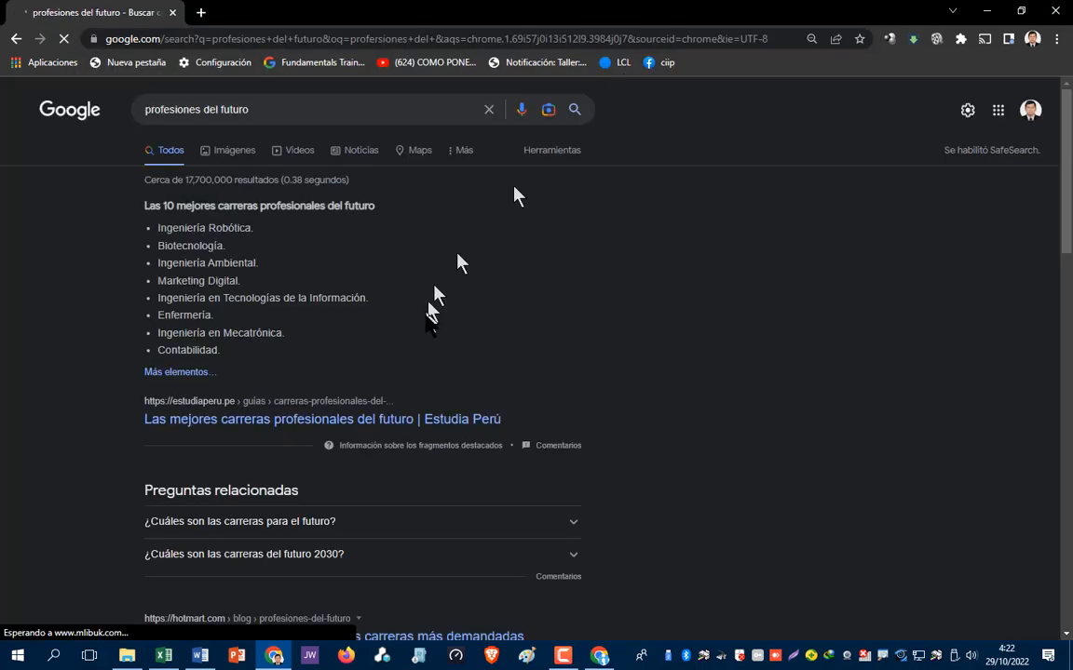
pyautogui.scroll(-3, 427, 328)
pyautogui.scroll(-3, 427, 328)
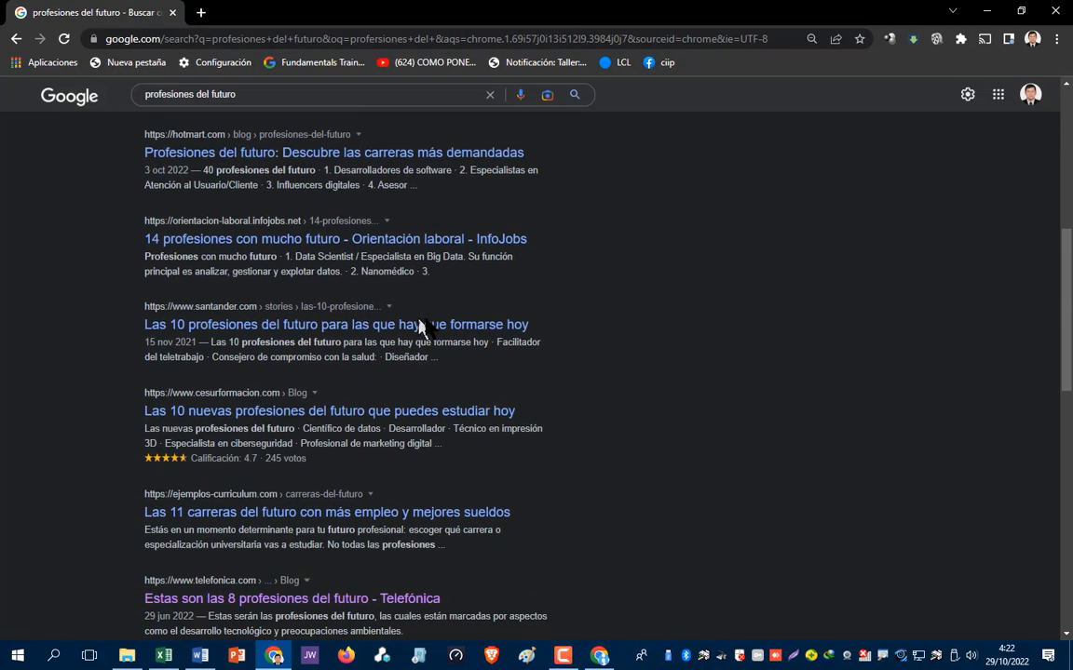
pyautogui.scroll(-1, 430, 321)
pyautogui.scroll(-1, 400, 385)
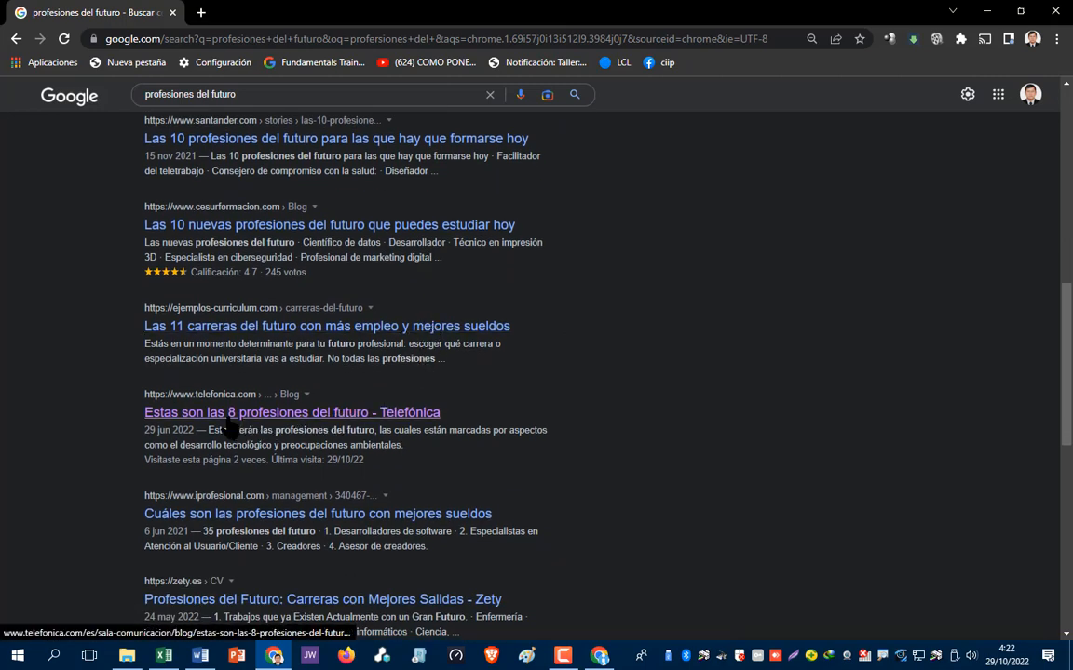
pyautogui.click(304, 415)
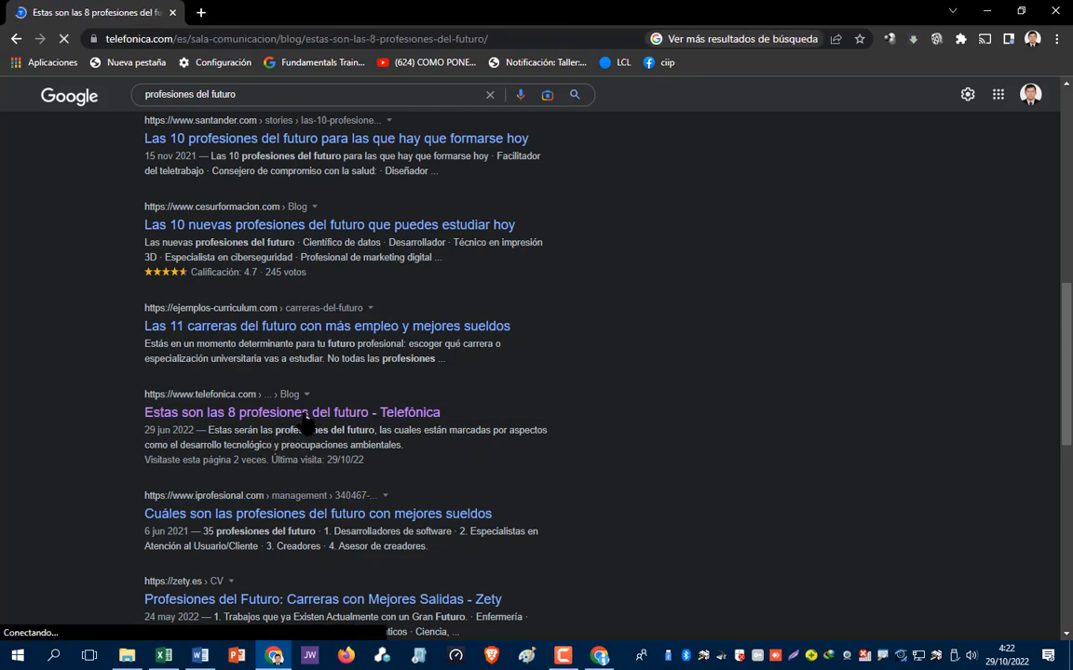
# - Read the Telefónica article to the Analistas de datos section, highlight 'Big Data', then close the browser
pyautogui.scroll(-3, 340, 405)
pyautogui.scroll(-6, 345, 403)
pyautogui.scroll(-2, 346, 405)
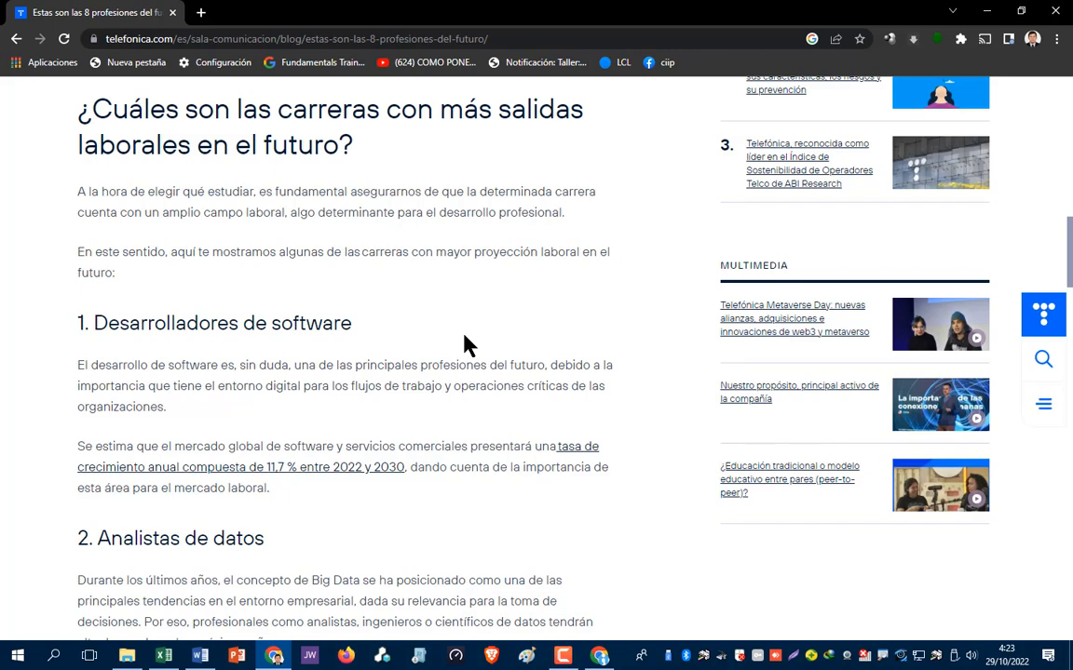
pyautogui.scroll(-2, 466, 345)
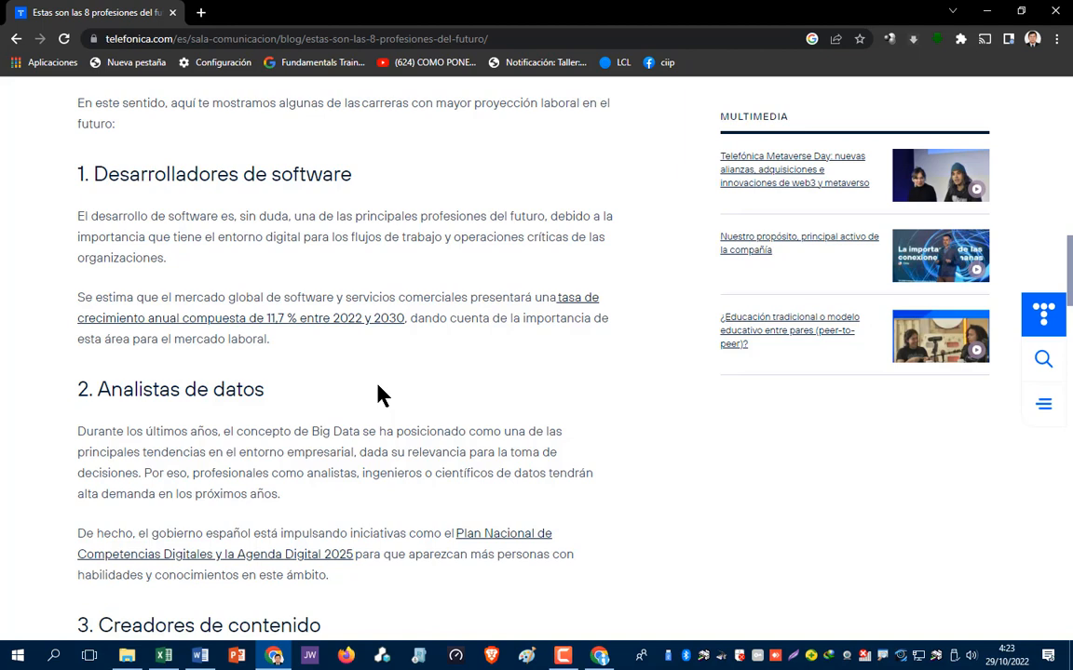
pyautogui.moveTo(314, 431); pyautogui.dragTo(362, 431)
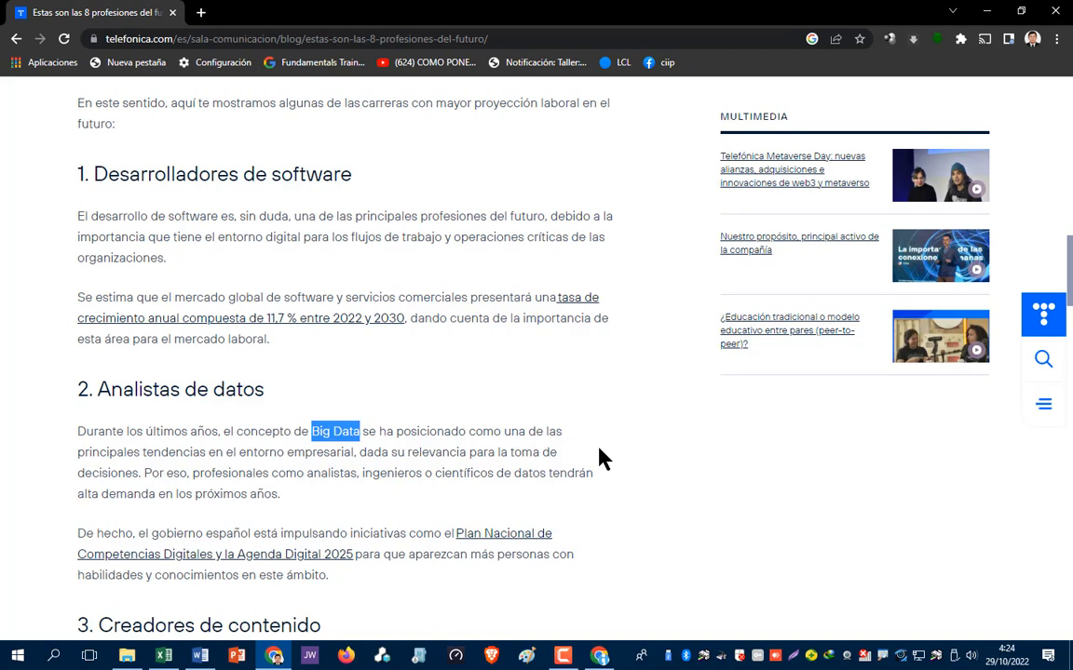
pyautogui.click(1055, 11)
pyautogui.scroll(10, 403, 437)
pyautogui.scroll(10, 396, 436)
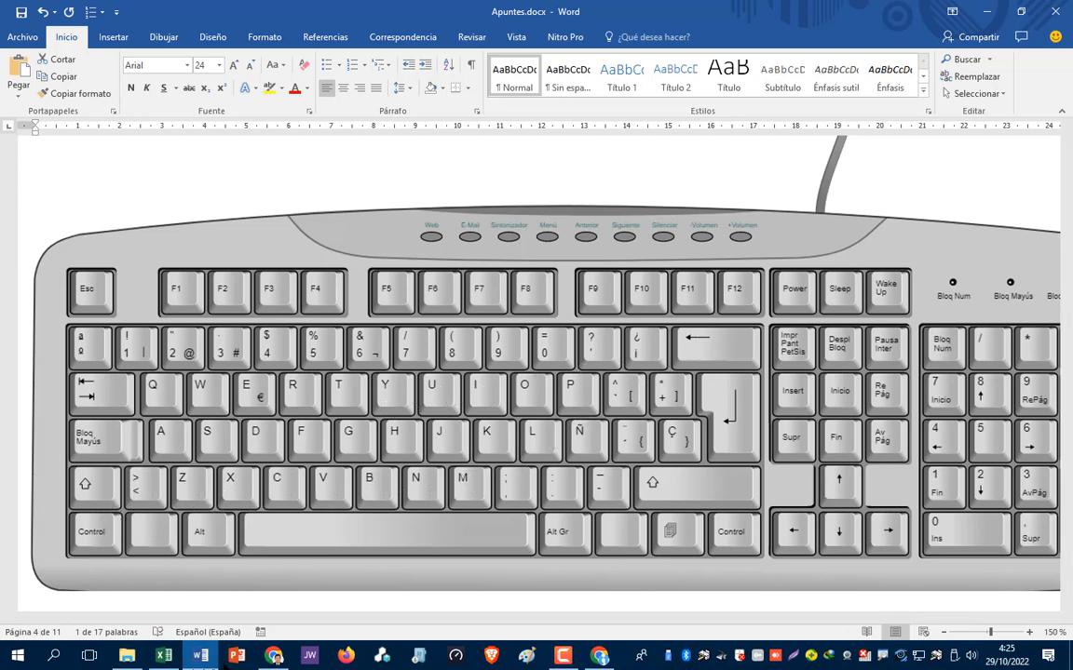
pyautogui.hscroll(3, 755, 591)
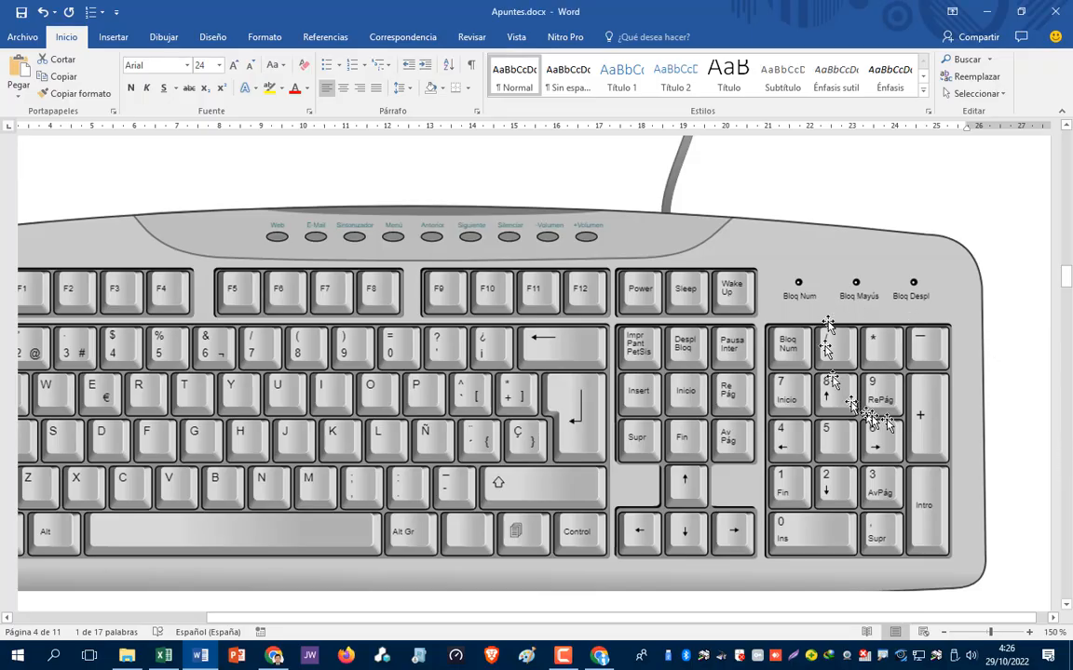
pyautogui.scroll(-4, 936, 411)
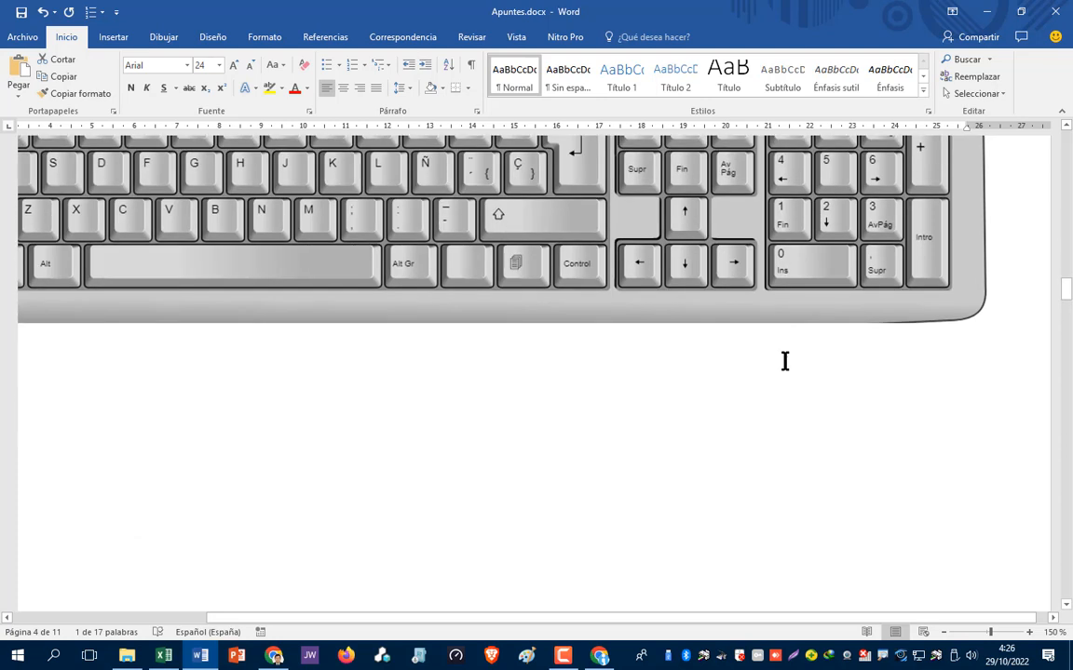
pyautogui.scroll(-15, 785, 361)
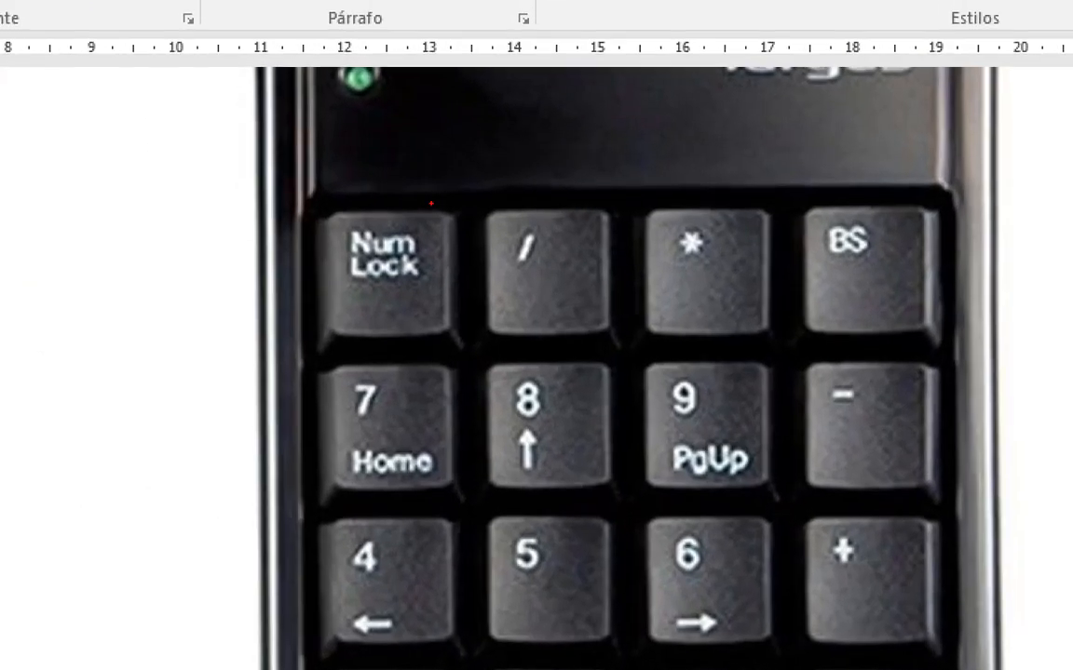
# - Return to the keyboard image on page 4 of Apuntes.docx and zoom out from 150% to 130%
pyautogui.moveTo(406, 190)
pyautogui.mouseDown()
pyautogui.moveTo(341, 196)
pyautogui.moveTo(317, 280)
pyautogui.moveTo(400, 338)
pyautogui.moveTo(465, 261)
pyautogui.moveTo(398, 177)
pyautogui.mouseUp()
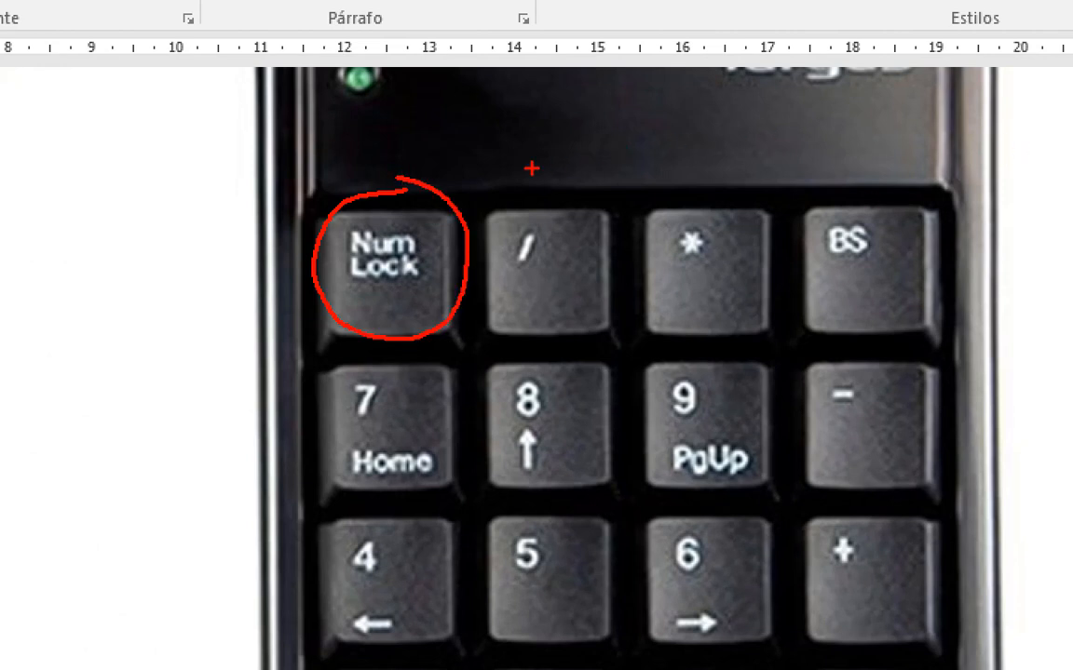
pyautogui.press('Escape')
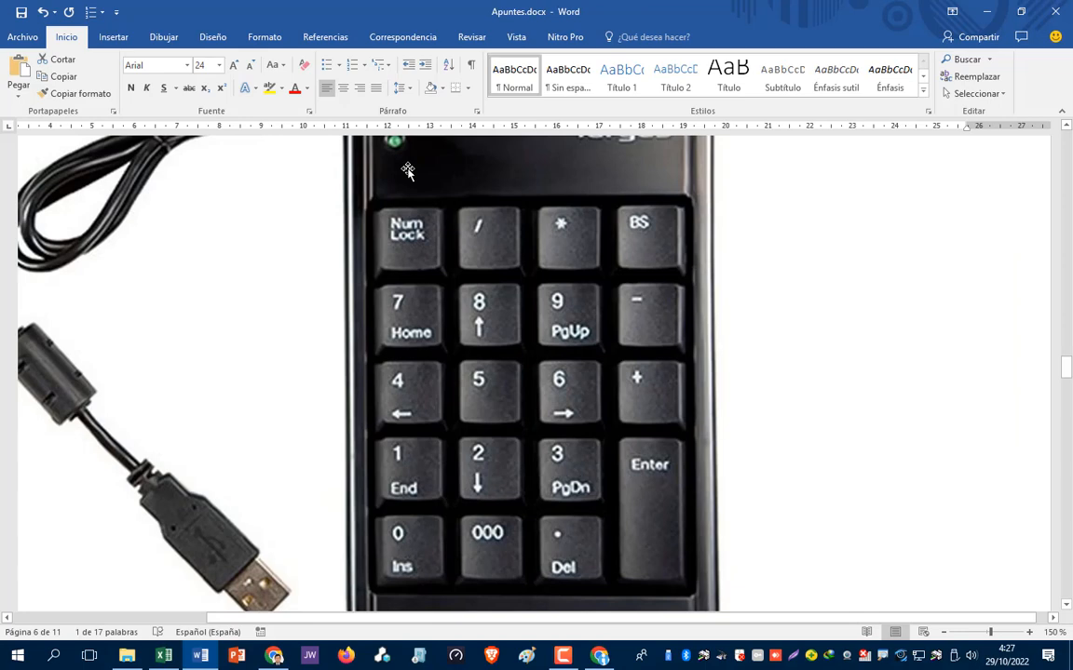
pyautogui.hotkey('ctrl', '1')
pyautogui.click(397, 150)
pyautogui.moveTo(365, 121)
pyautogui.mouseDown()
pyautogui.moveTo(366, 149)
pyautogui.moveTo(424, 118)
pyautogui.moveTo(378, 113)
pyautogui.mouseUp()
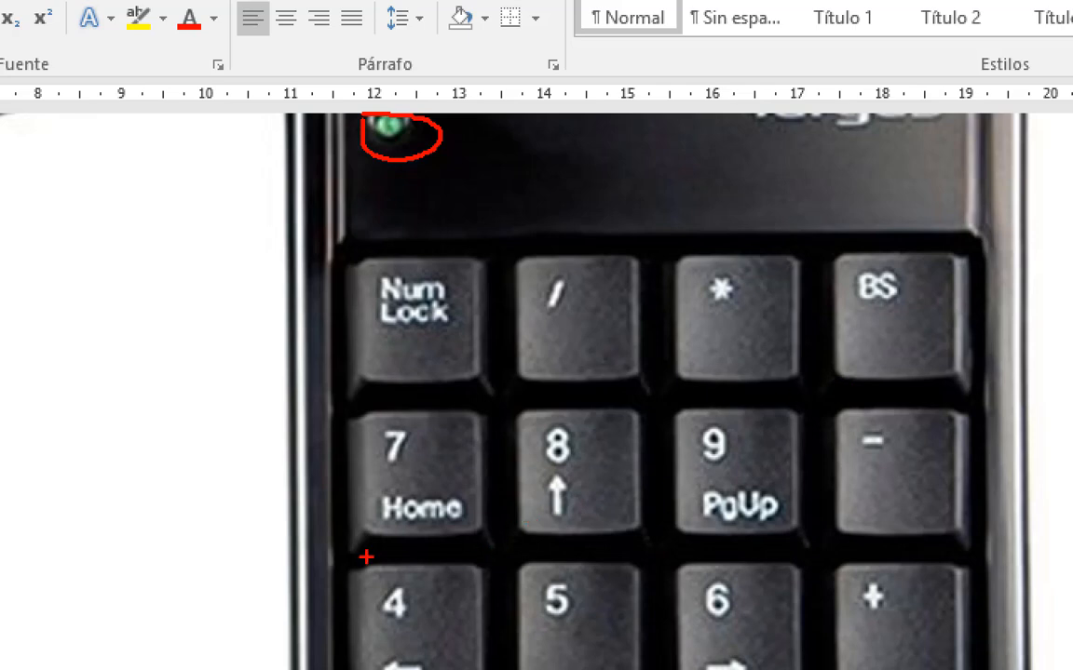
pyautogui.press('Escape')
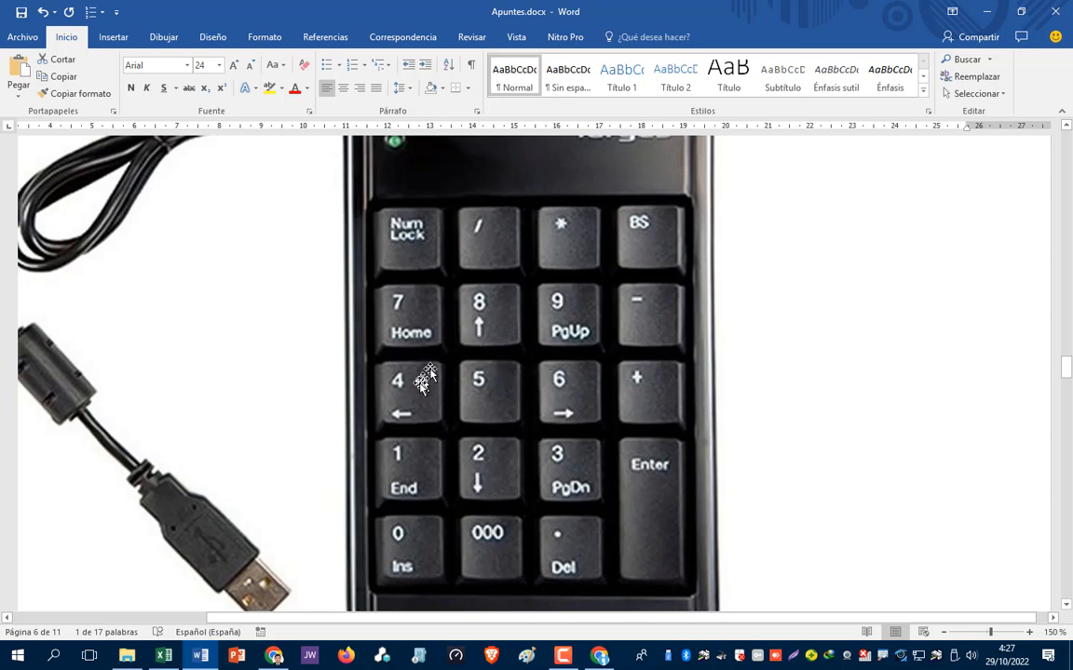
pyautogui.scroll(15, 486, 398)
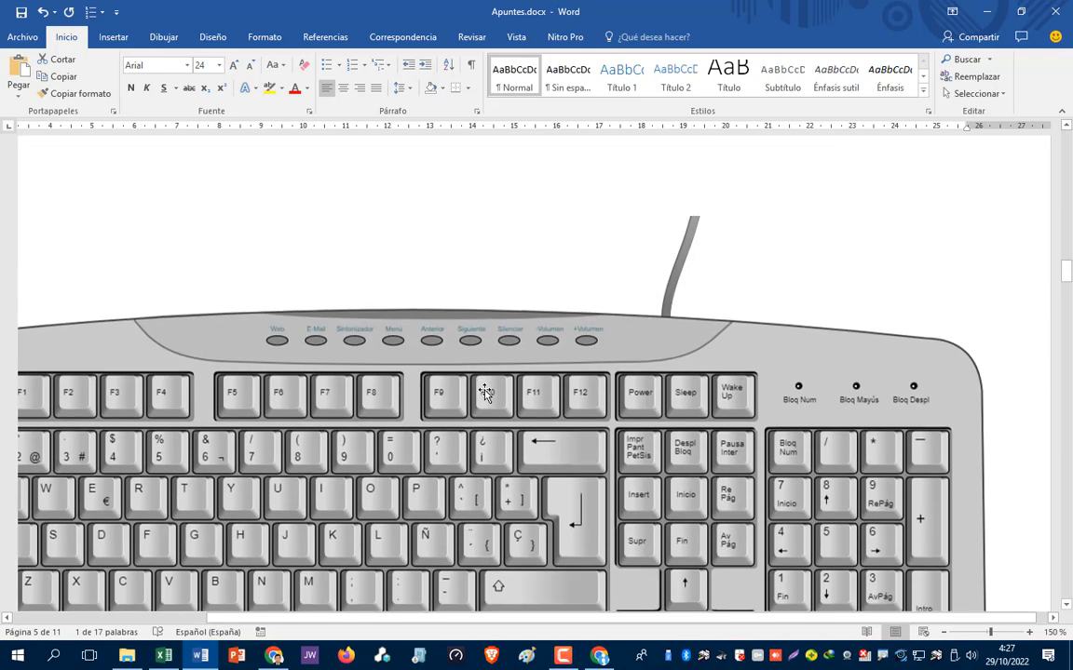
pyautogui.scroll(-3, 745, 531)
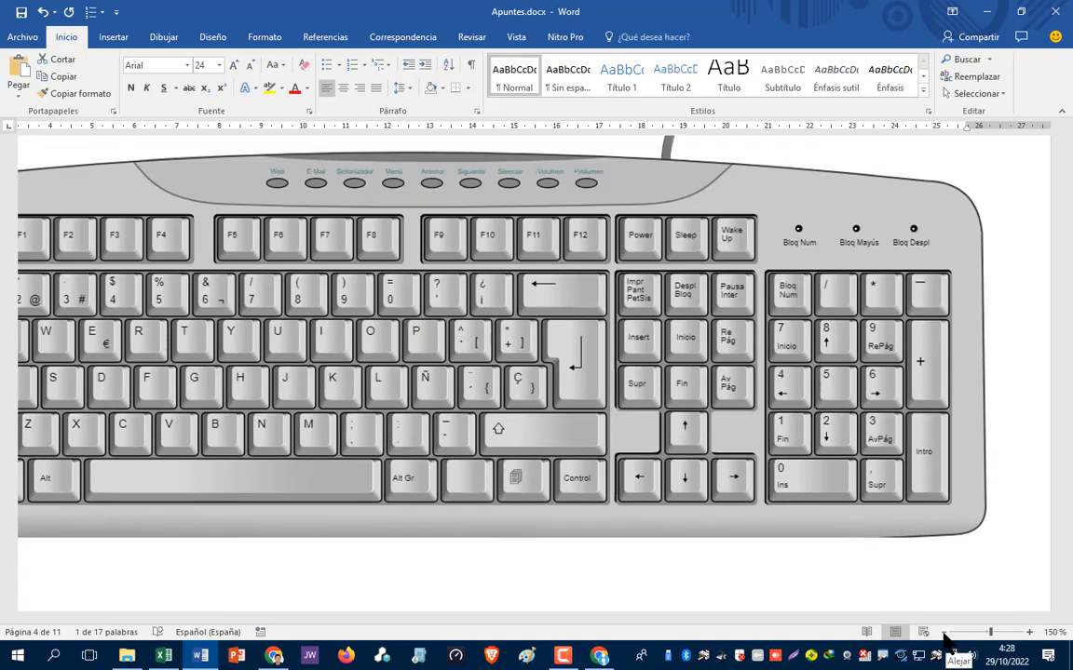
pyautogui.click(943, 633)
pyautogui.click(944, 634)
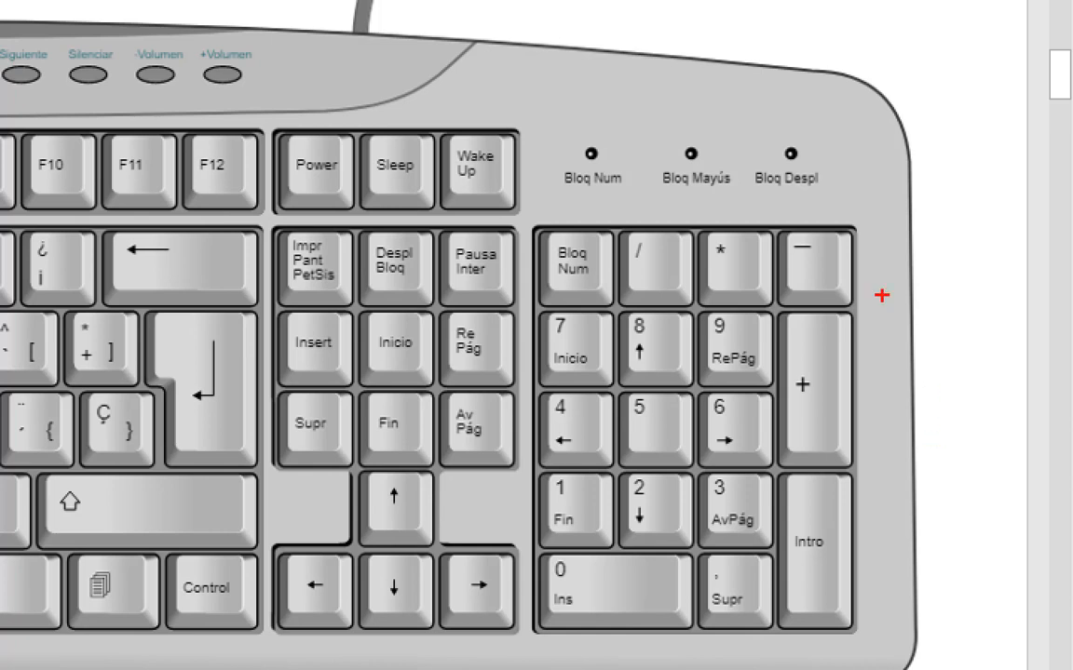
pyautogui.moveTo(641, 197)
pyautogui.mouseDown()
pyautogui.moveTo(629, 652)
pyautogui.moveTo(927, 437)
pyautogui.moveTo(838, 217)
pyautogui.mouseUp()
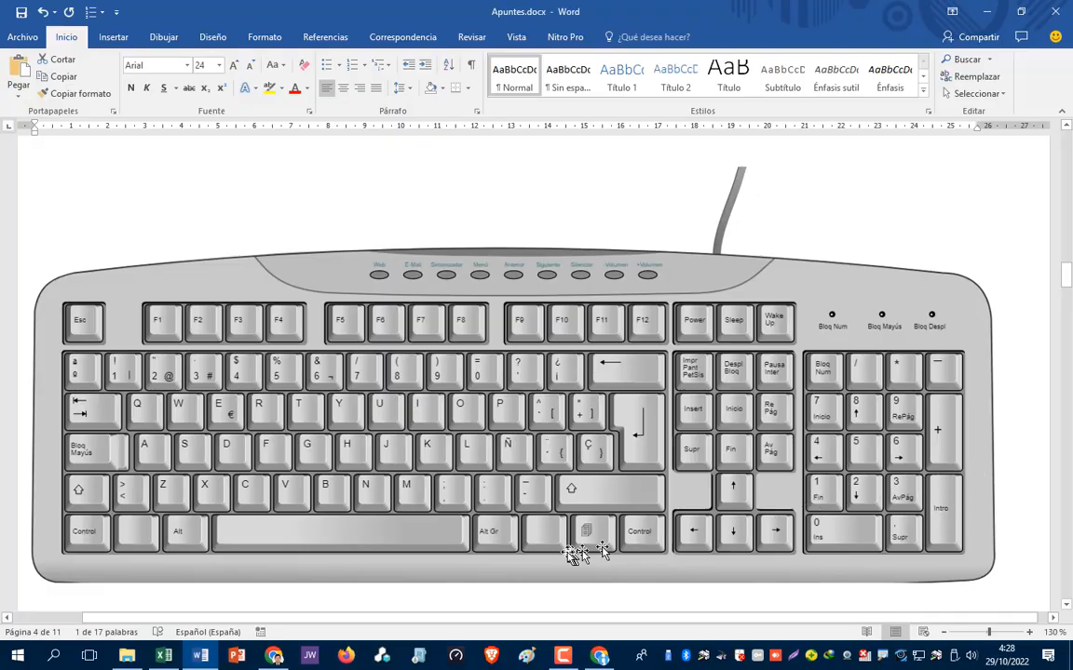
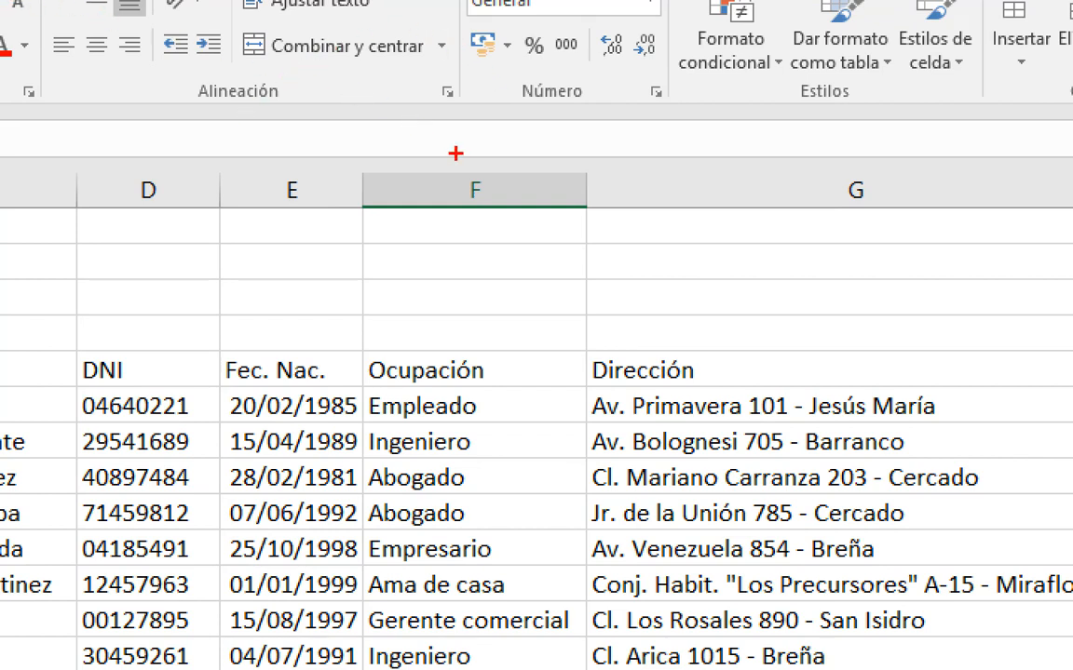
# - Insert a blank column F before Ocupación and type the header 'Edad' in F5
pyautogui.moveTo(443, 178)
pyautogui.mouseDown()
pyautogui.moveTo(433, 210)
pyautogui.moveTo(471, 173)
pyautogui.moveTo(450, 170)
pyautogui.mouseUp()
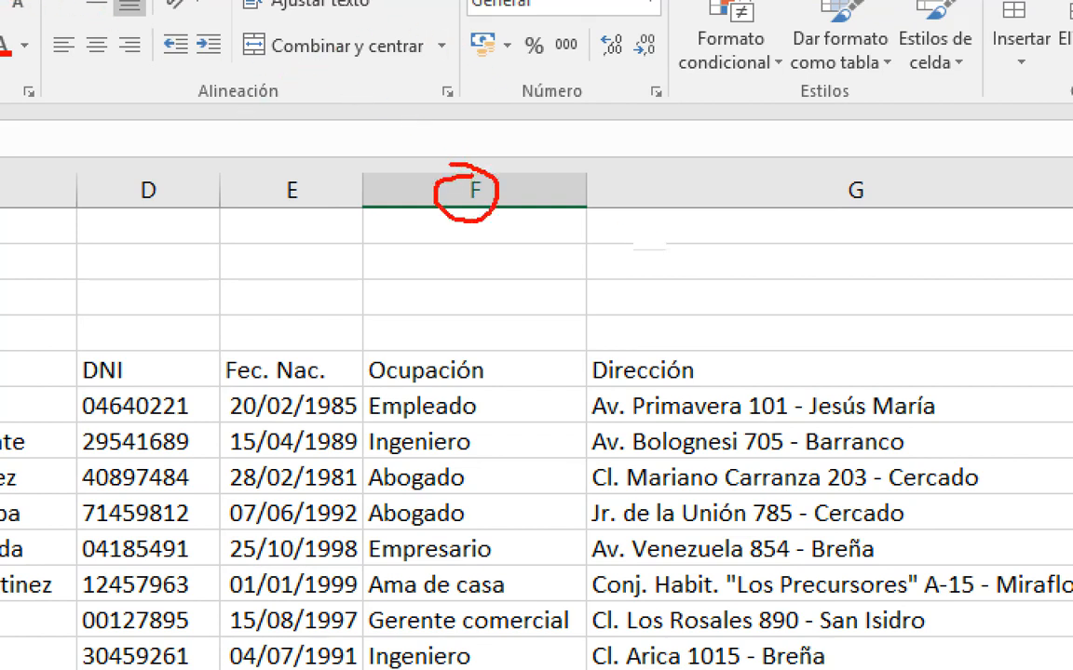
pyautogui.rightClick(510, 158)
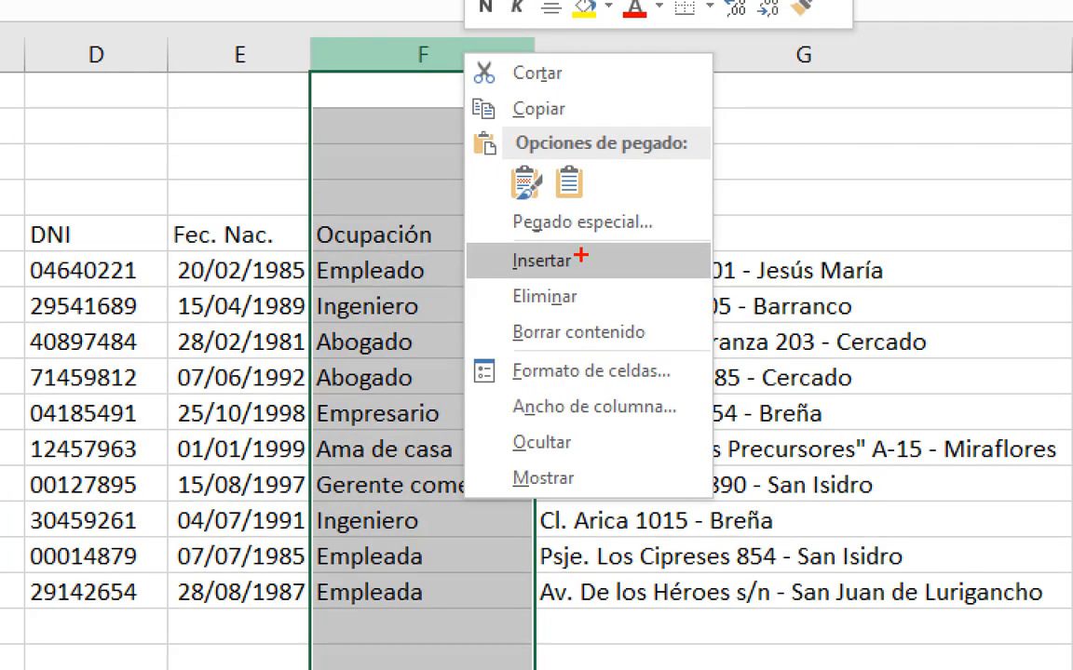
pyautogui.moveTo(581, 257)
pyautogui.mouseDown()
pyautogui.moveTo(590, 271)
pyautogui.moveTo(633, 220)
pyautogui.mouseUp()
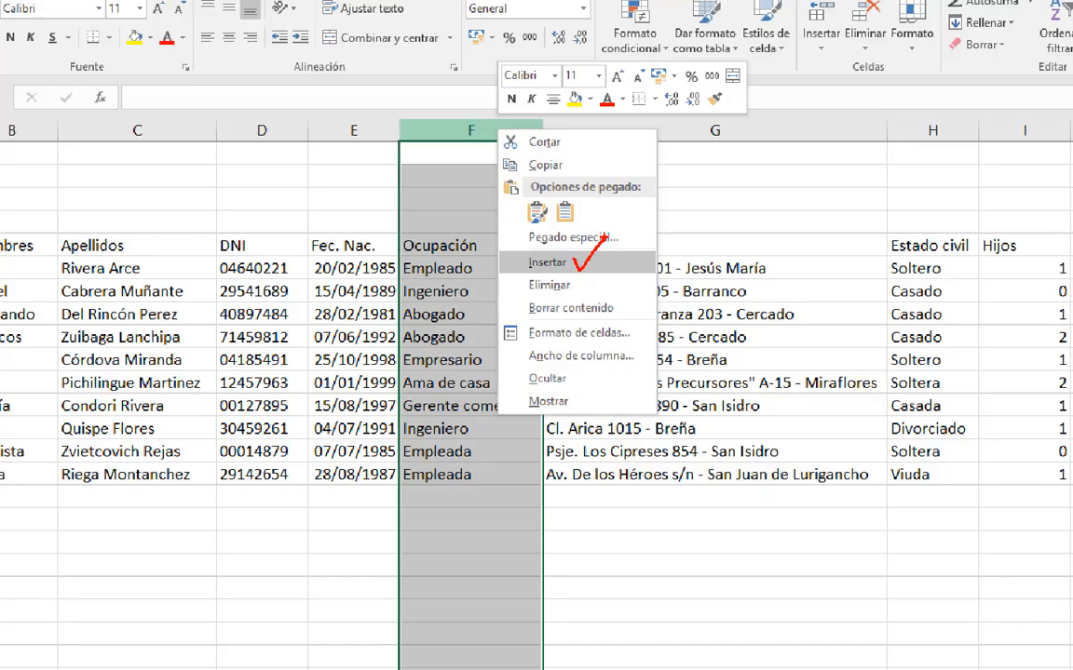
pyautogui.press('Escape')
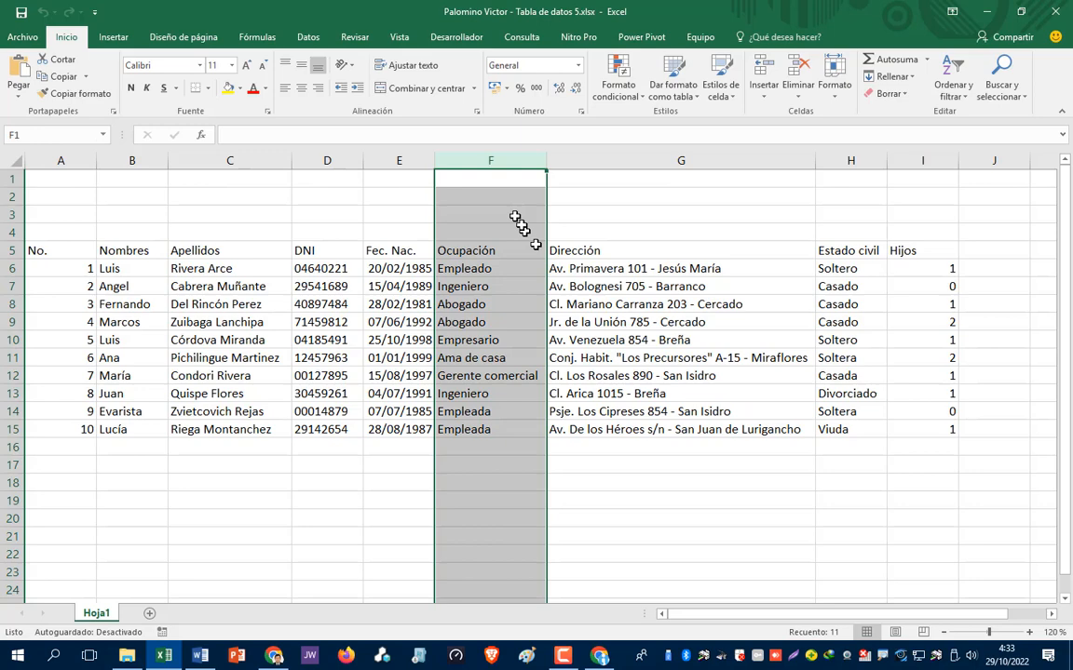
pyautogui.rightClick(510, 160)
pyautogui.click(556, 270)
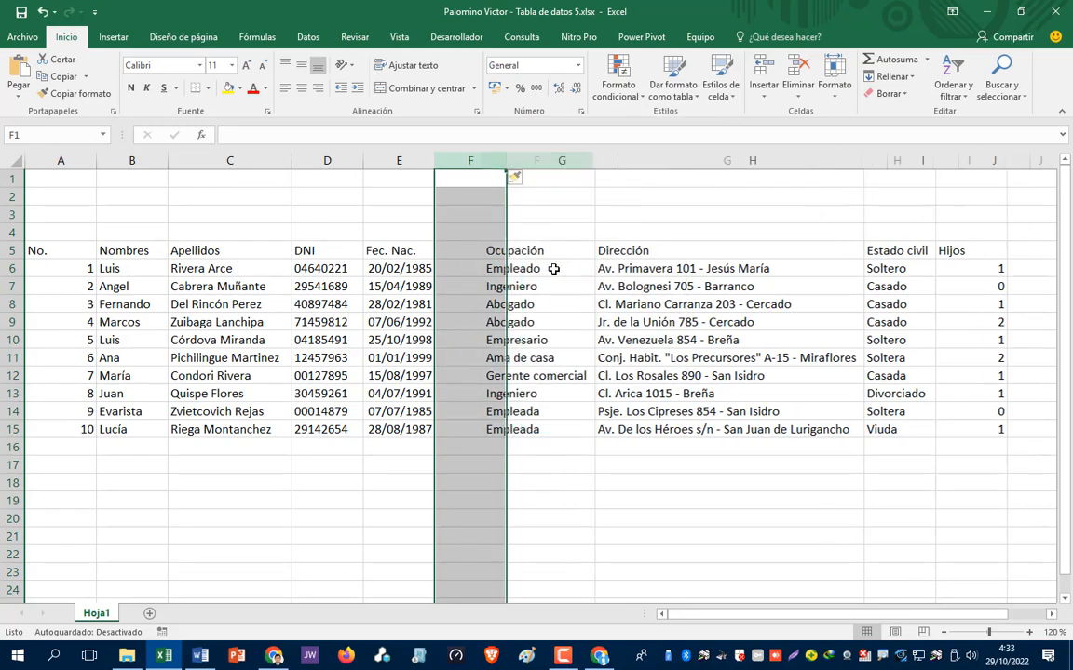
pyautogui.click(459, 303)
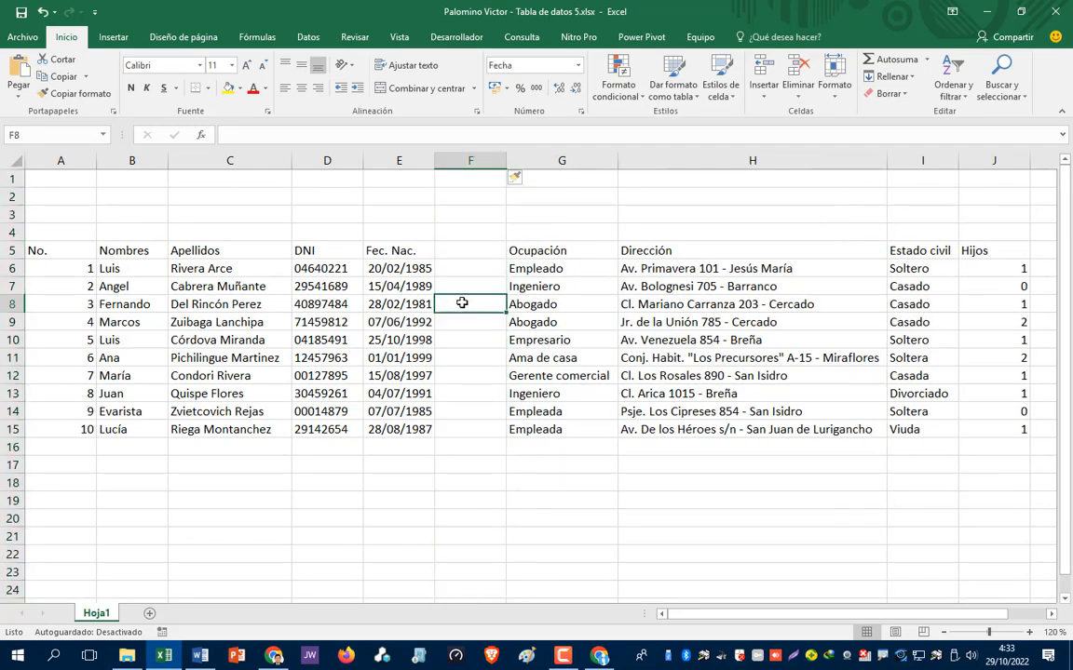
pyautogui.click(462, 252)
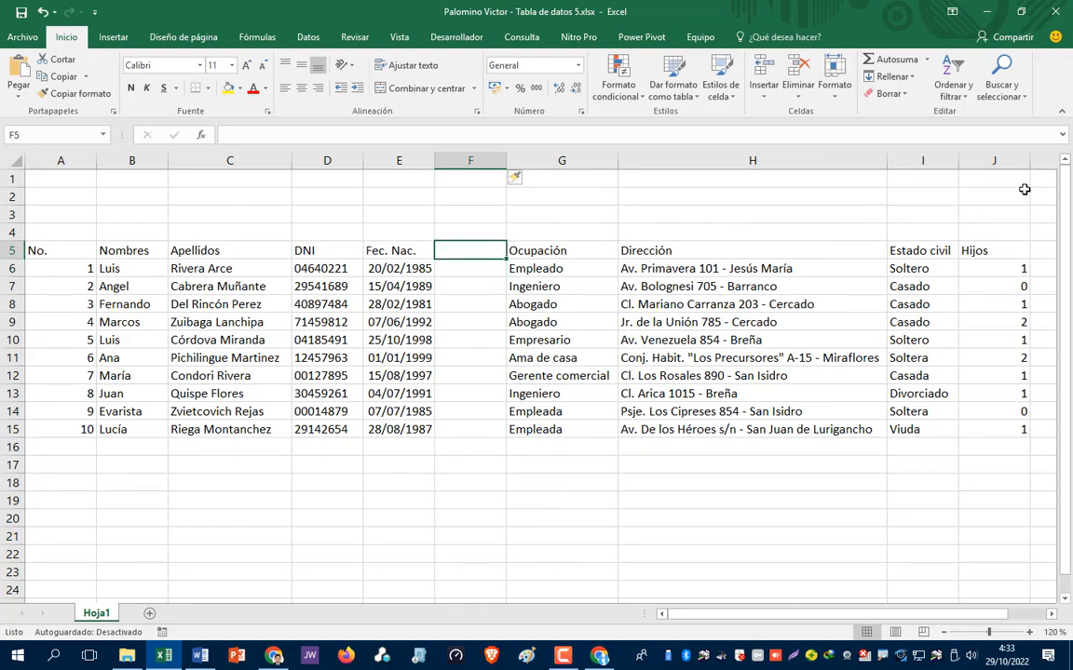
pyautogui.write('Edad')
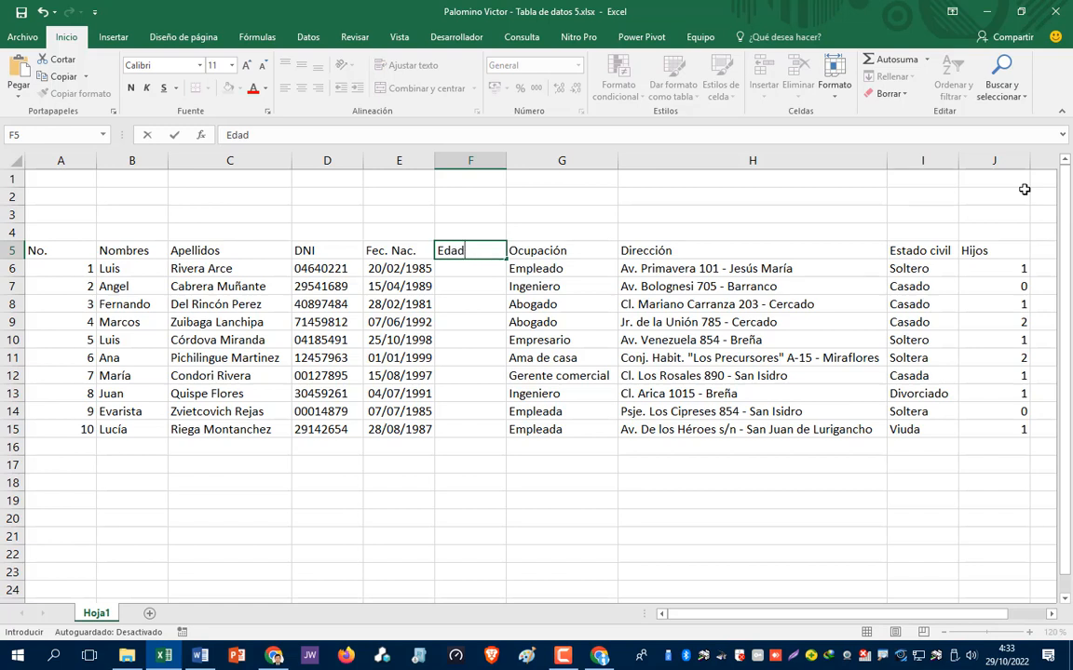
# - Commit the Edad header and cancel the formula started in F6
pyautogui.press('Return')
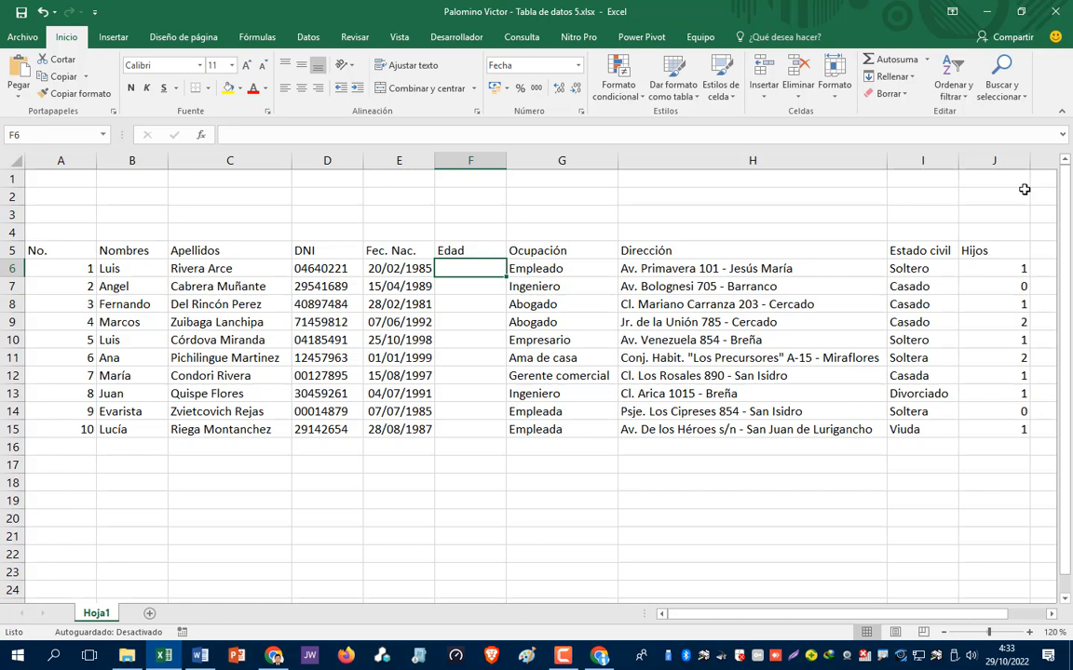
pyautogui.write('=')
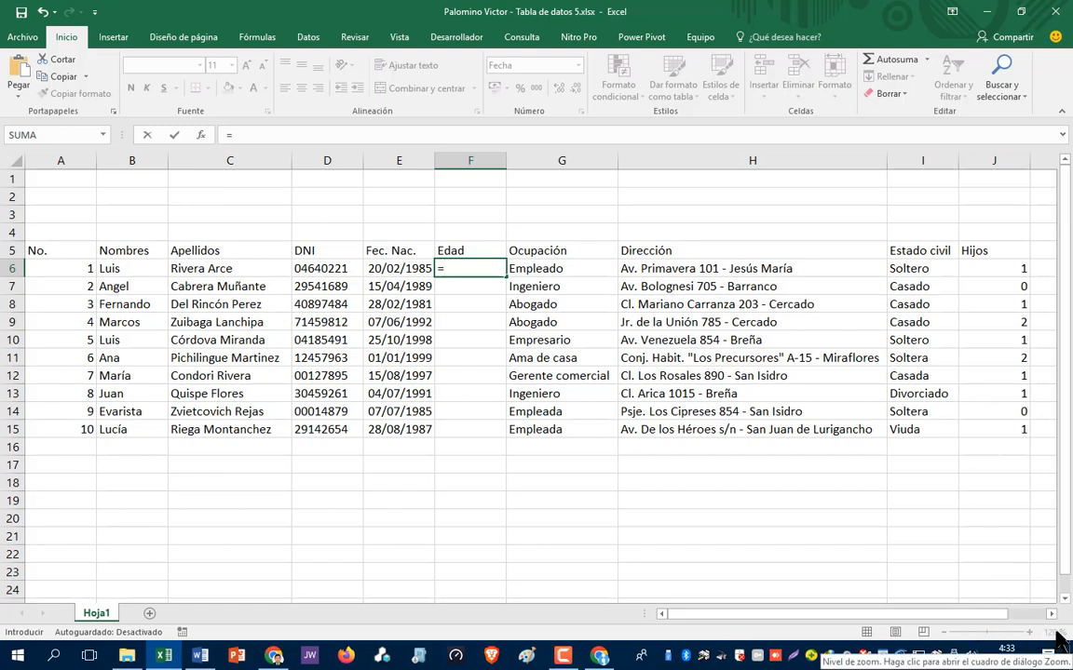
pyautogui.press('Escape')
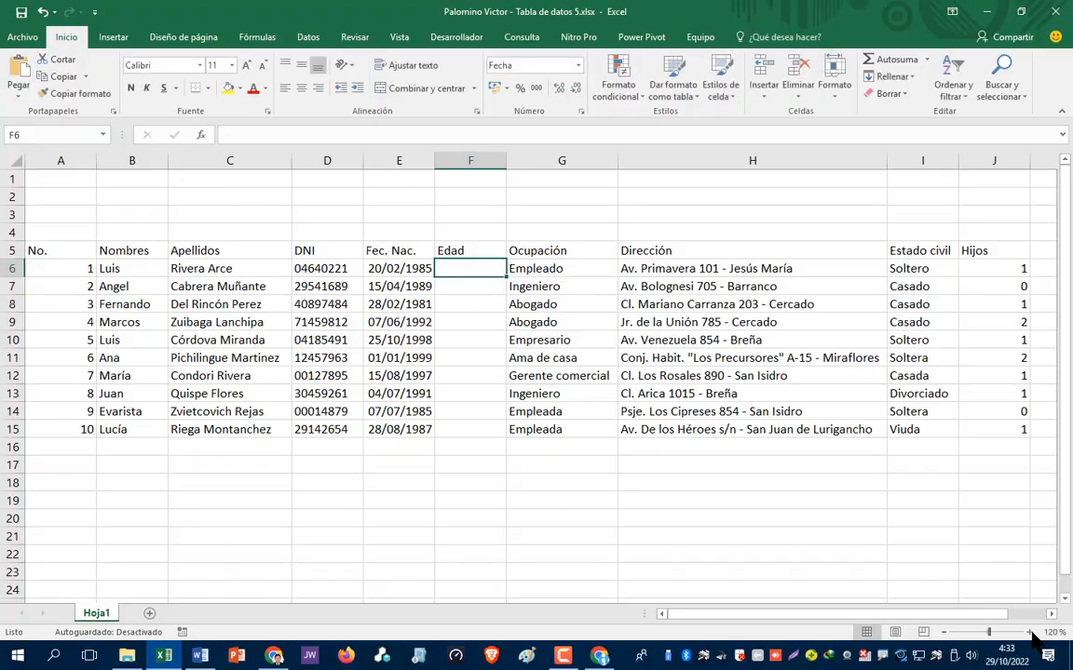
# - Zoom the sheet in to 270% and start editing cell F6
pyautogui.click(1030, 632)
pyautogui.click(1030, 632)
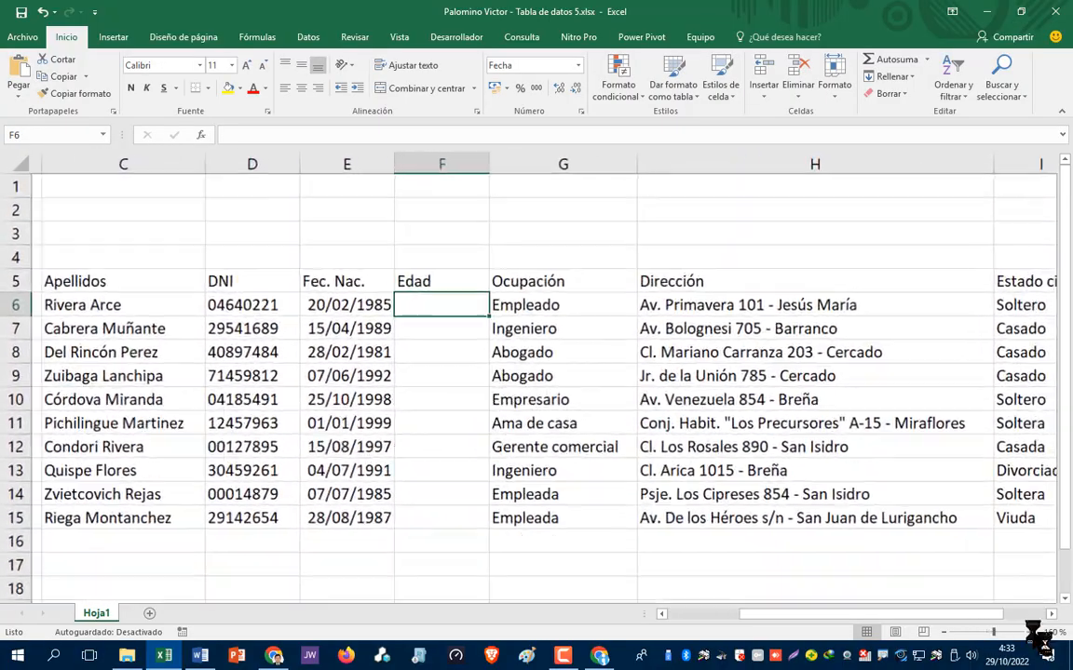
pyautogui.click(1030, 633)
pyautogui.click(1030, 633)
pyautogui.click(1030, 632)
pyautogui.click(1029, 632)
pyautogui.click(1029, 632)
pyautogui.click(1029, 633)
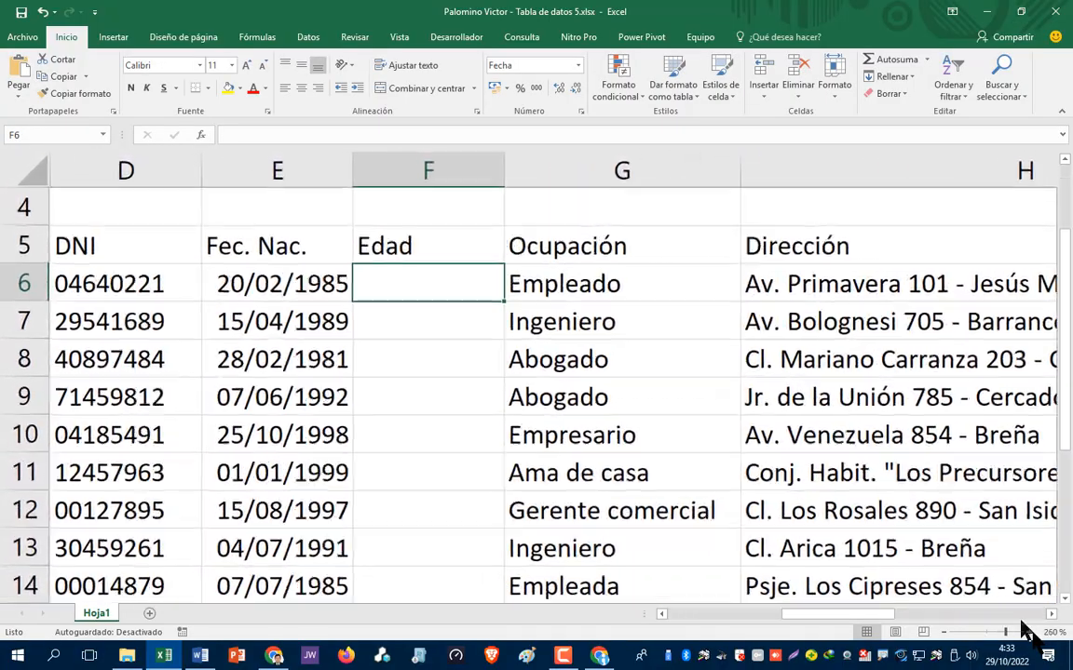
pyautogui.click(1030, 632)
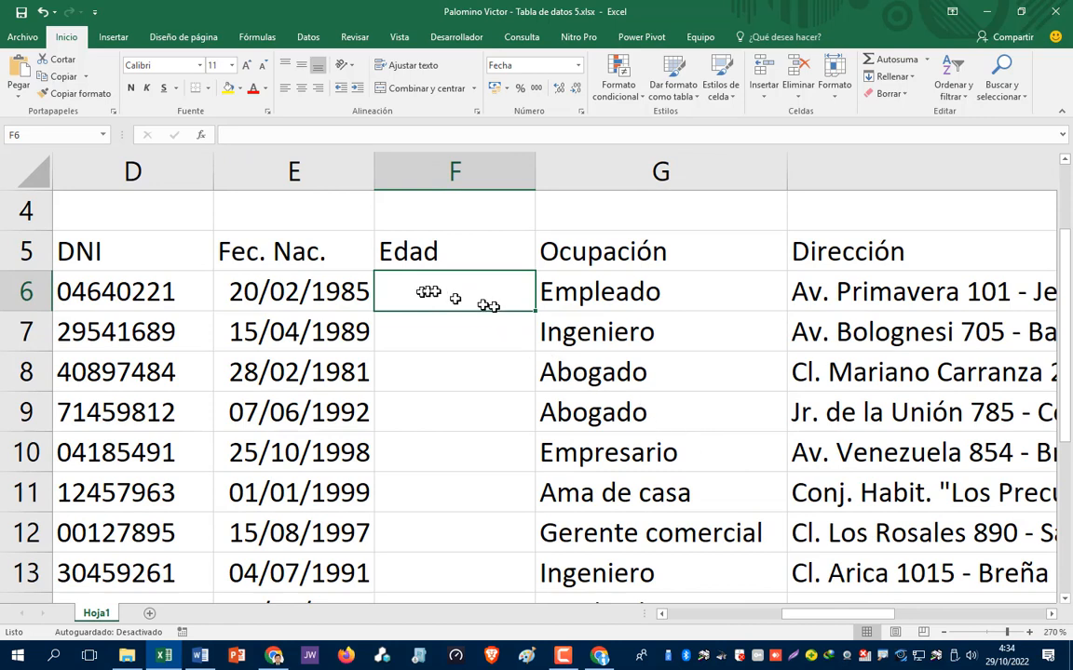
pyautogui.press('F2')
# - Enter =HOY() in F6, then extend it to =HOY()-E6
pyautogui.write('=')
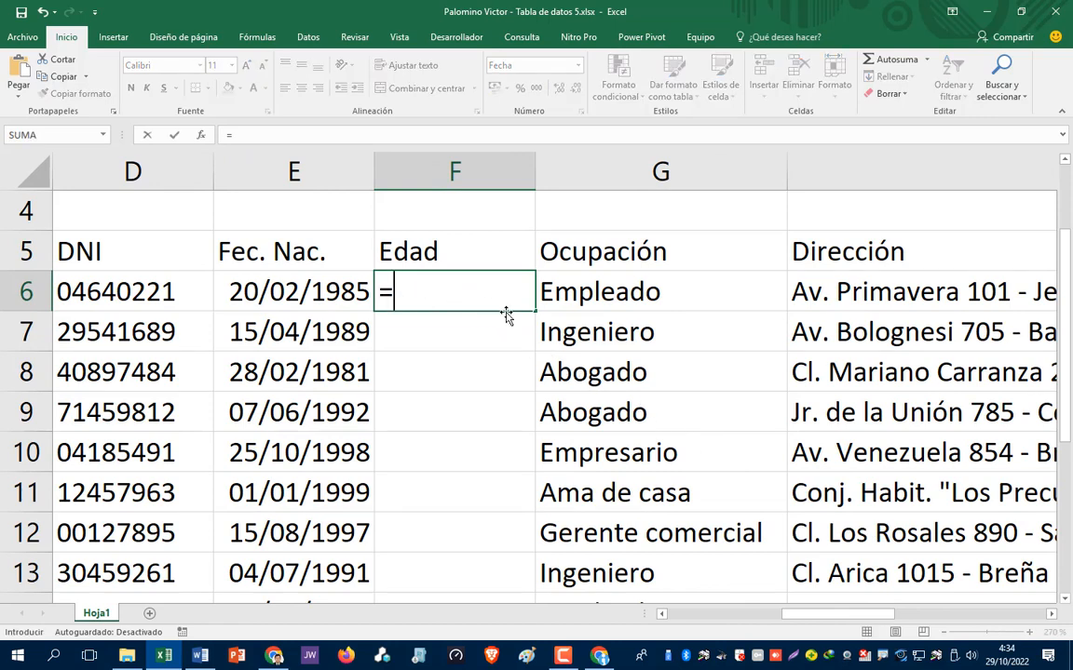
pyautogui.write('ho')
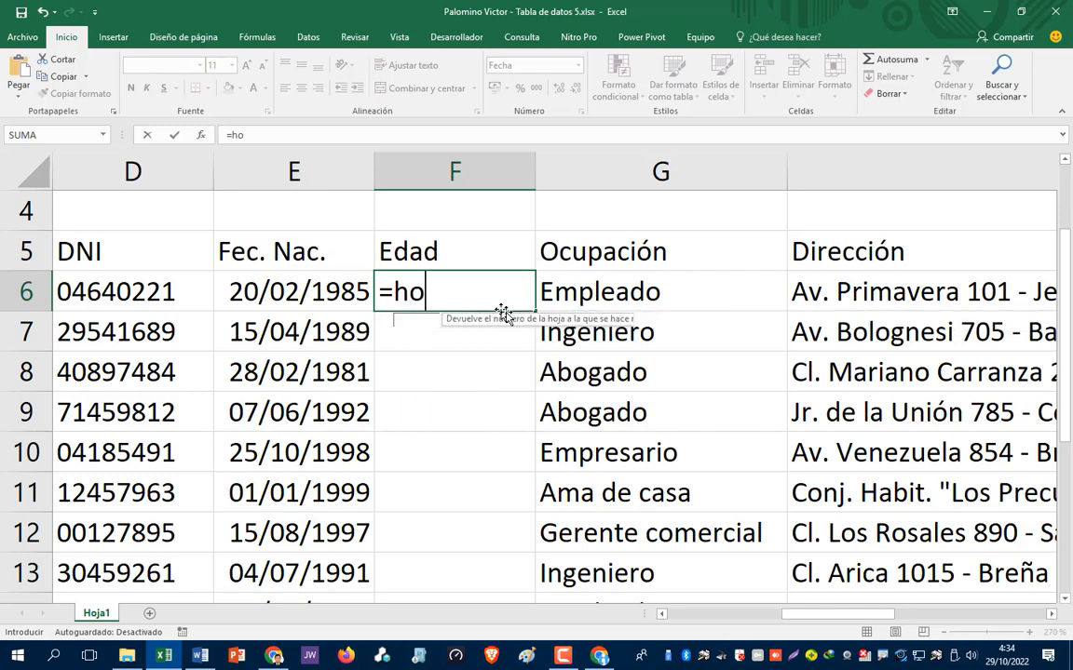
pyautogui.write('y(')
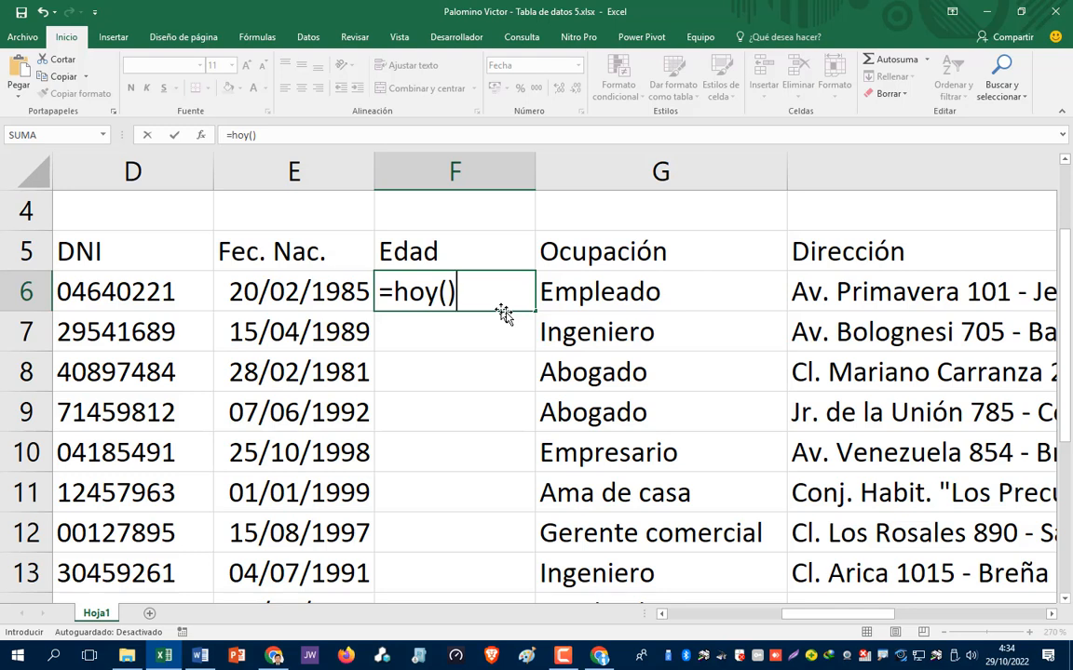
pyautogui.press('Return')
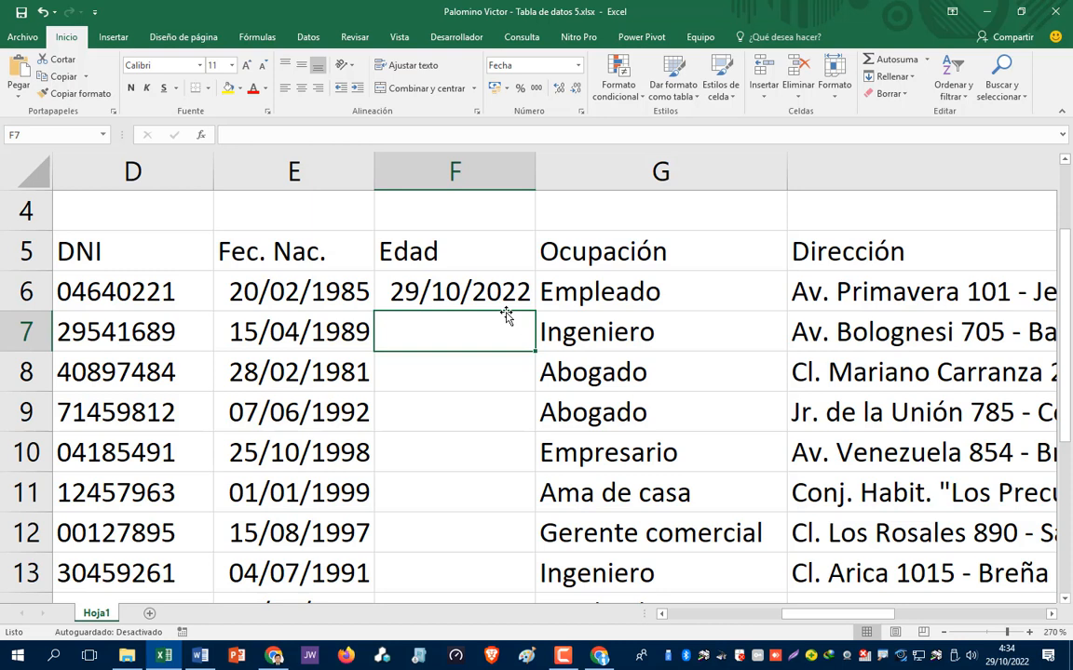
pyautogui.press('Up')
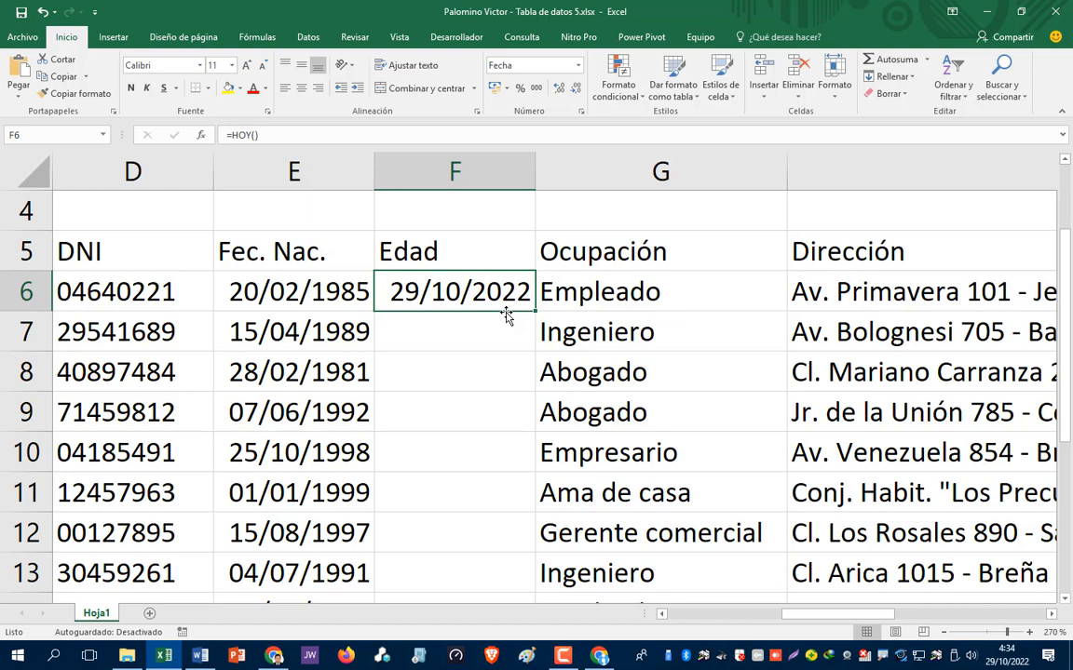
pyautogui.press('F2')
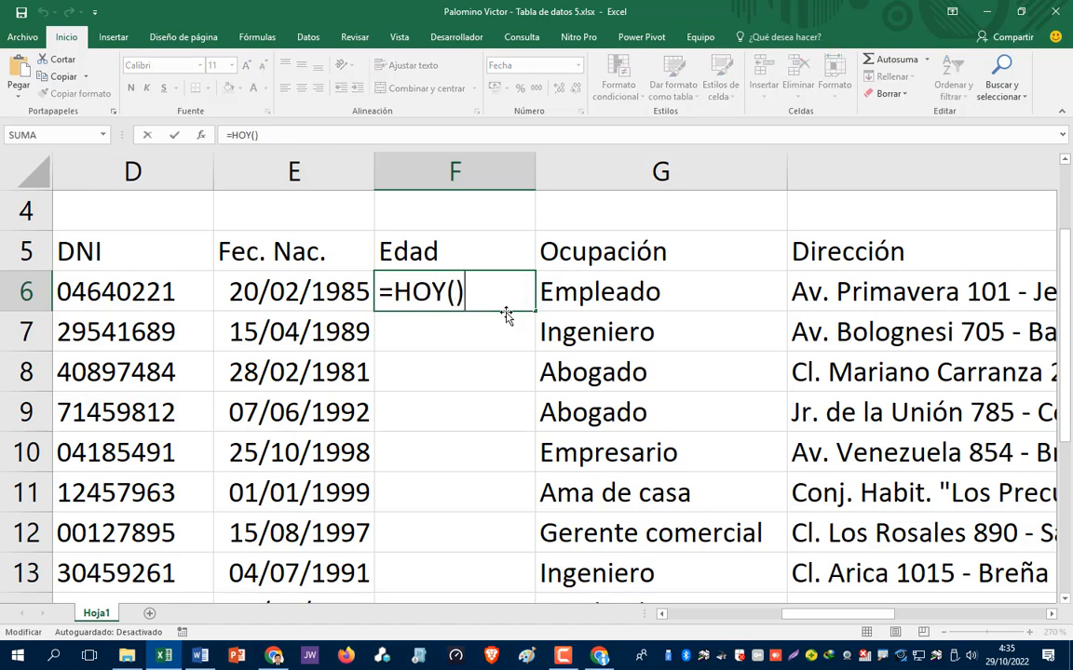
pyautogui.write('-')
pyautogui.write('e6')
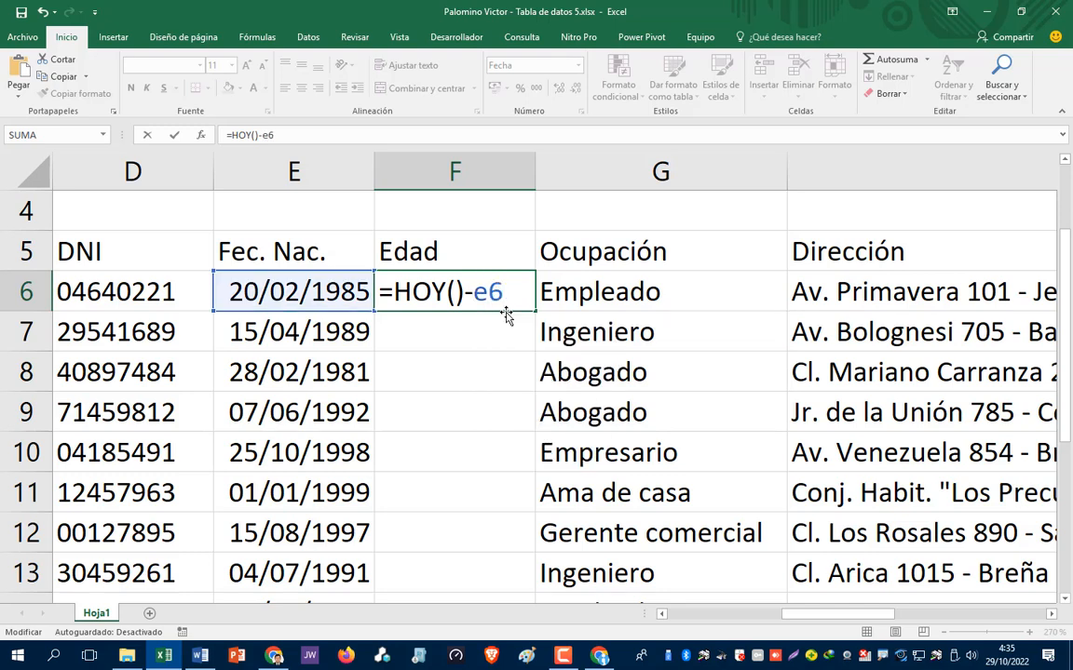
pyautogui.press('Return')
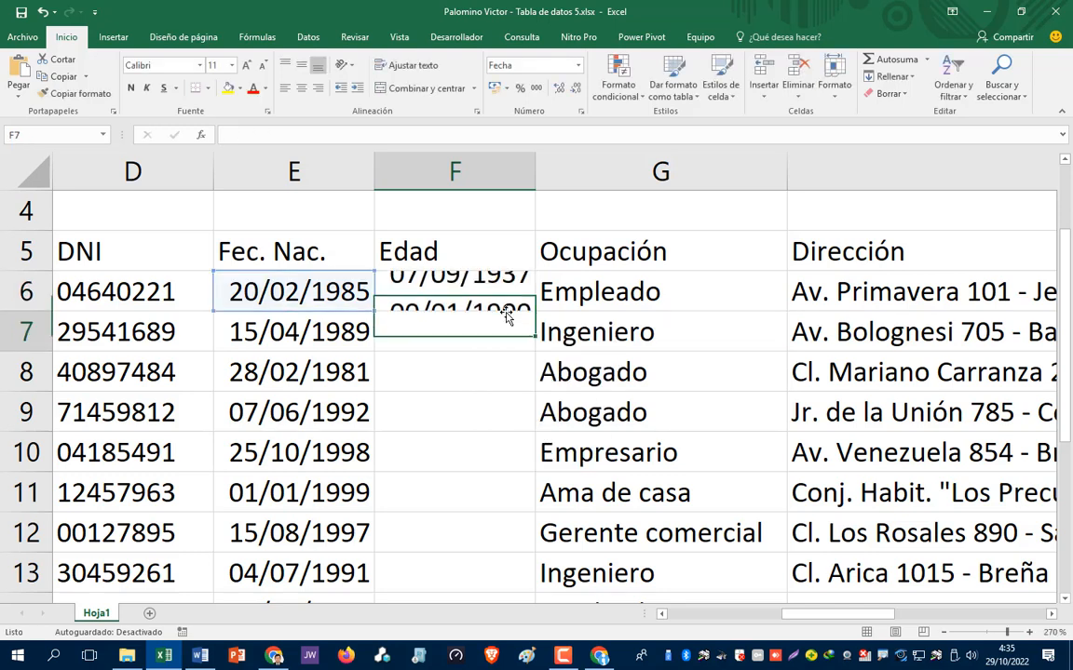
# - Format F6 as Número so it shows 13765,00 days instead of a date
pyautogui.press('Up')
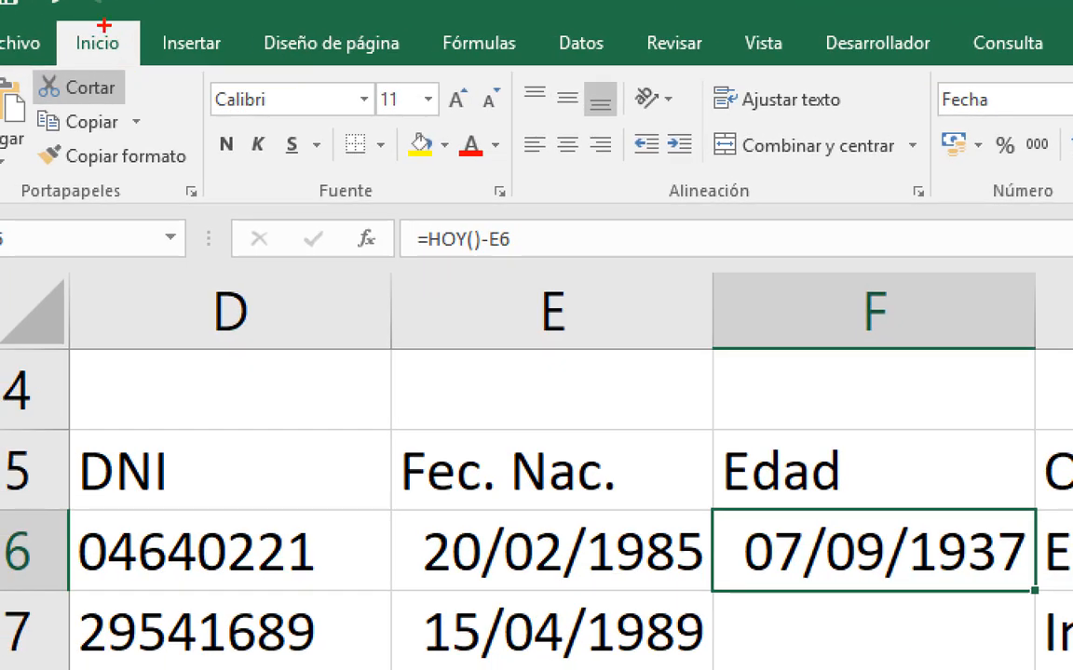
pyautogui.moveTo(103, 22)
pyautogui.mouseDown()
pyautogui.moveTo(51, 42)
pyautogui.moveTo(126, 65)
pyautogui.moveTo(116, 20)
pyautogui.mouseUp()
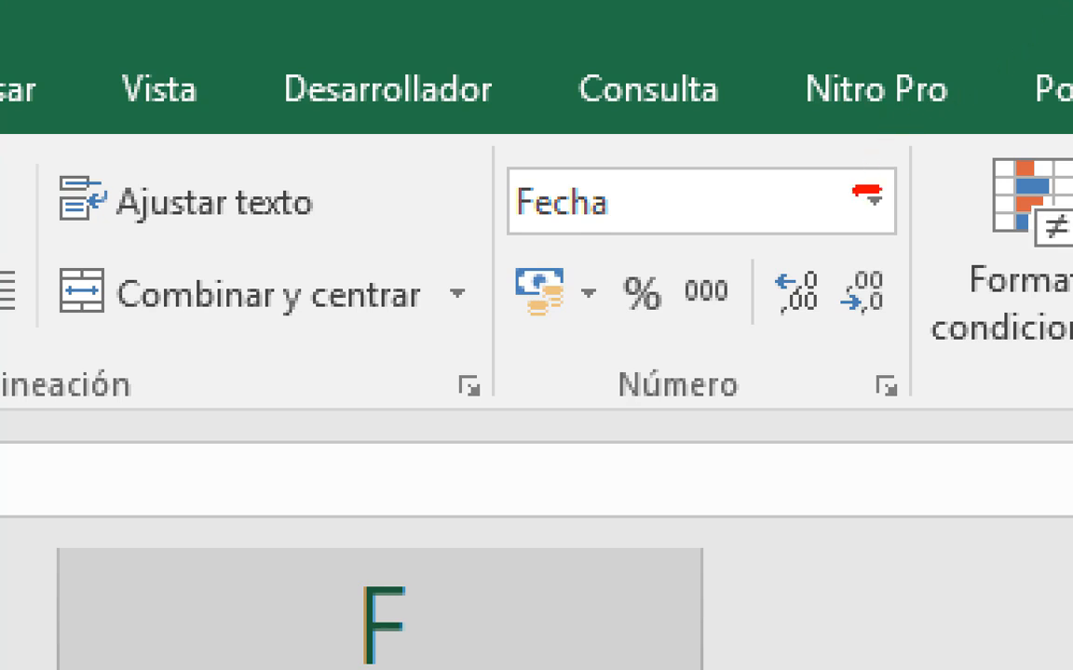
pyautogui.moveTo(868, 192)
pyautogui.mouseDown()
pyautogui.moveTo(871, 239)
pyautogui.moveTo(936, 228)
pyautogui.moveTo(926, 179)
pyautogui.moveTo(880, 179)
pyautogui.mouseUp()
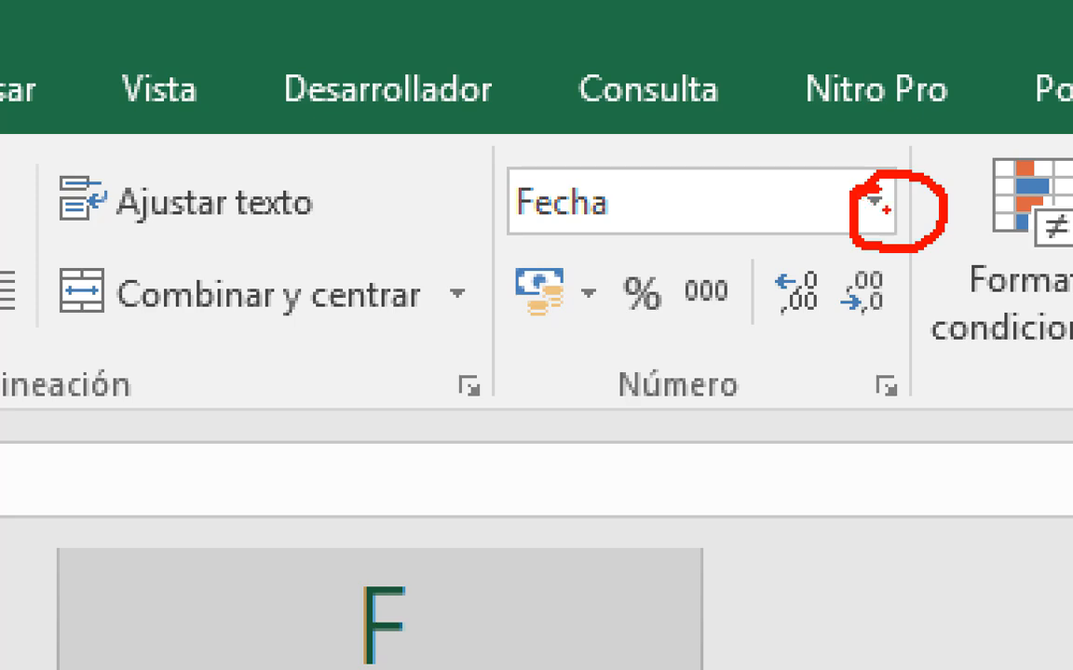
pyautogui.press('Escape')
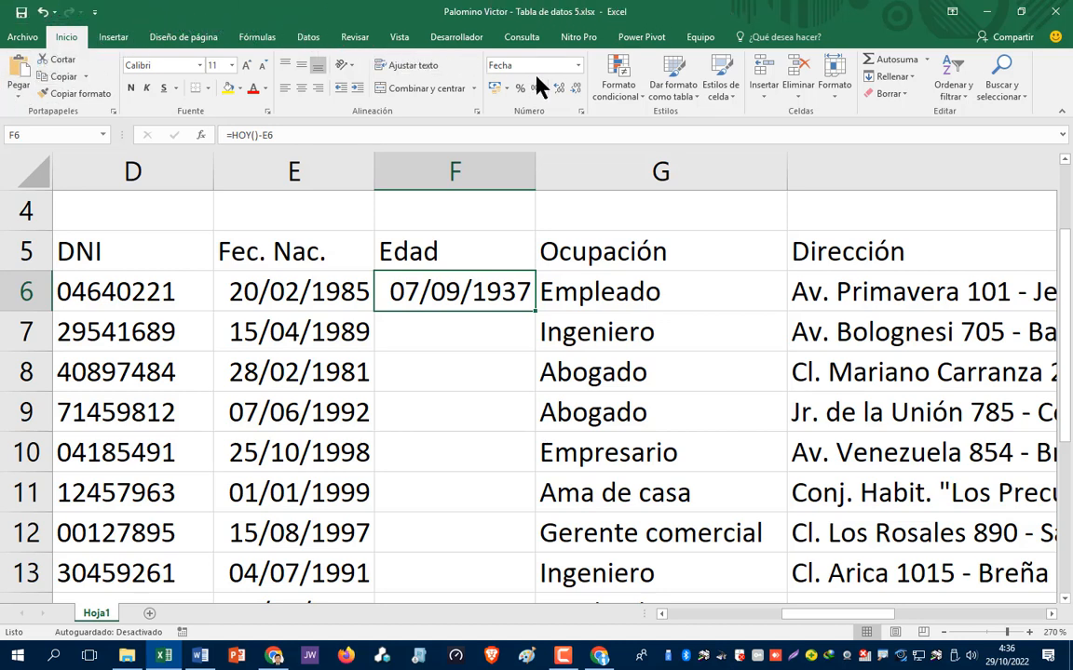
pyautogui.click(578, 66)
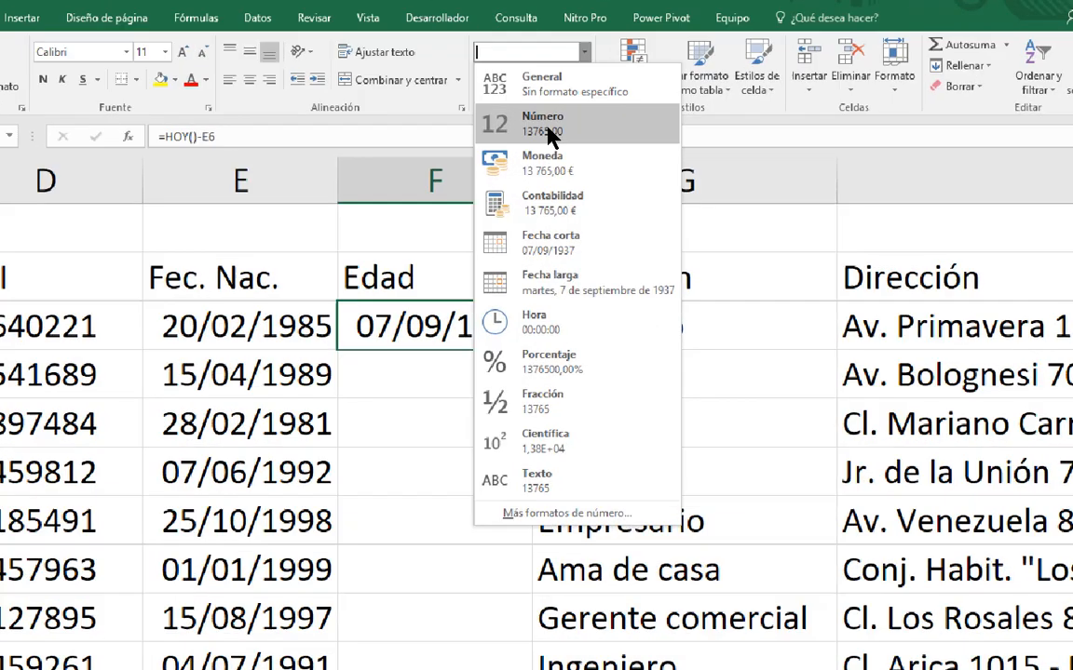
pyautogui.press('Escape')
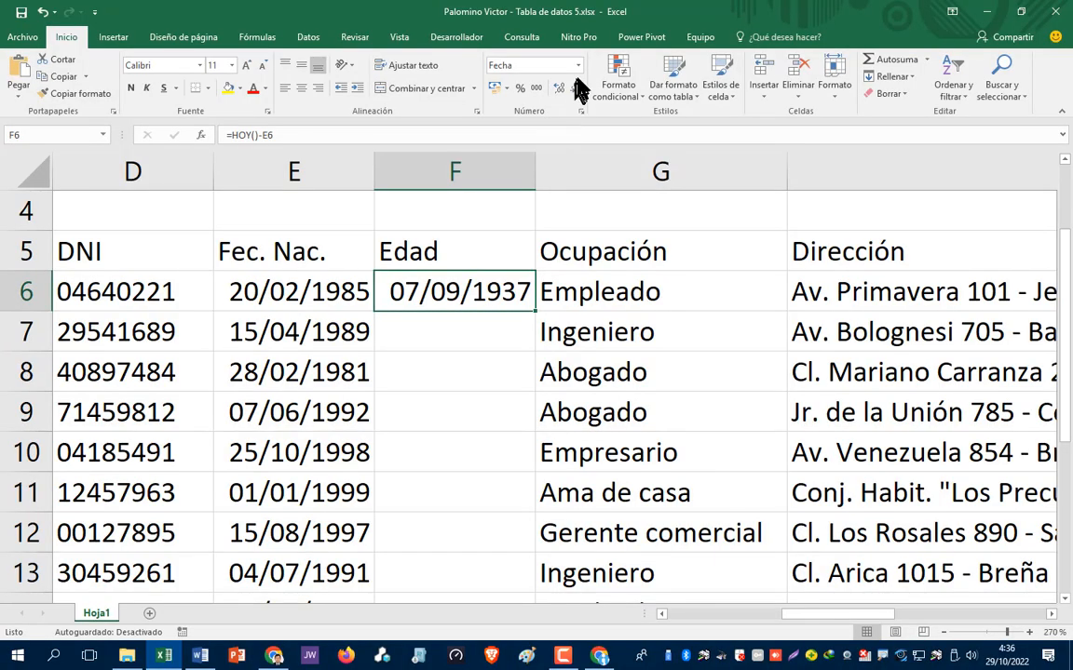
pyautogui.click(577, 65)
pyautogui.click(554, 128)
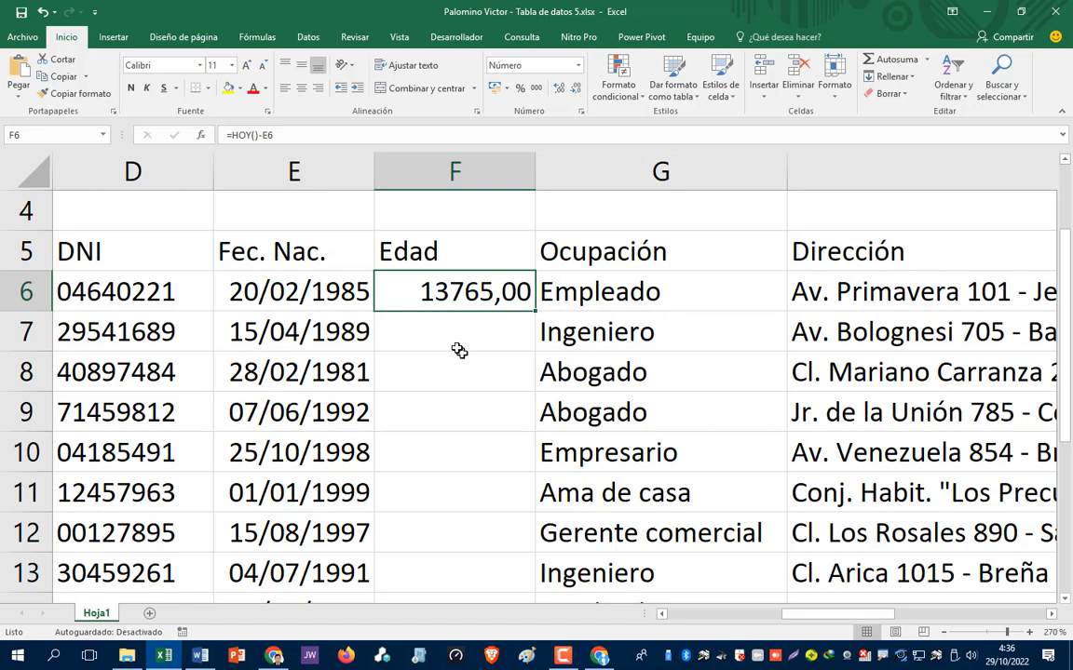
# - Append /365 to F6's formula, making =HOY()-E6/365, which returns 44777,80
pyautogui.press('F2')
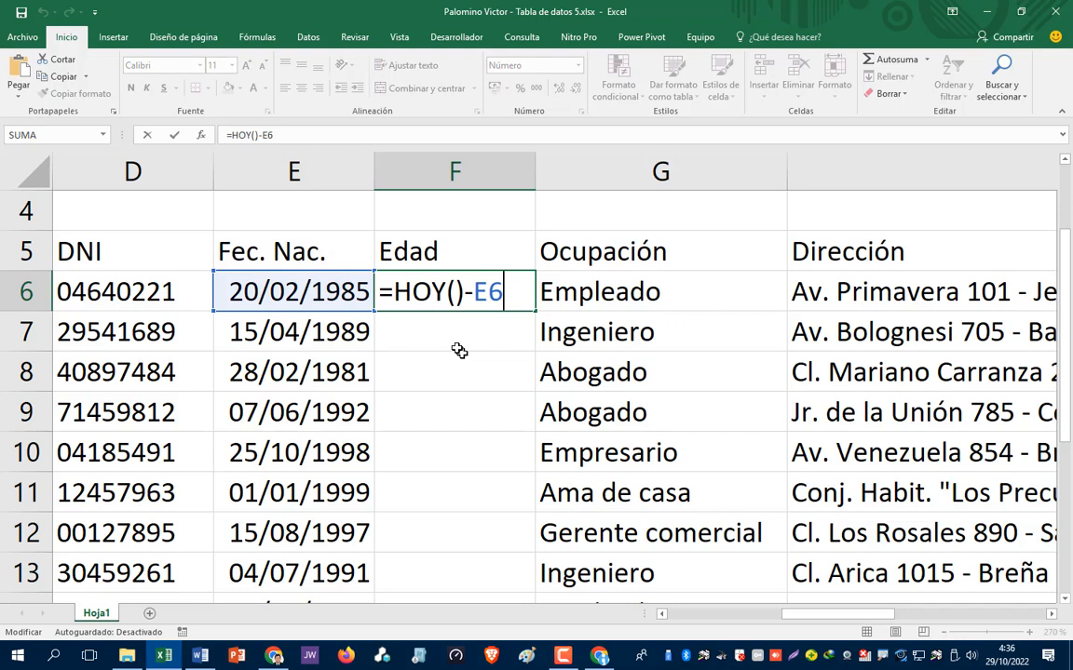
pyautogui.write('/36')
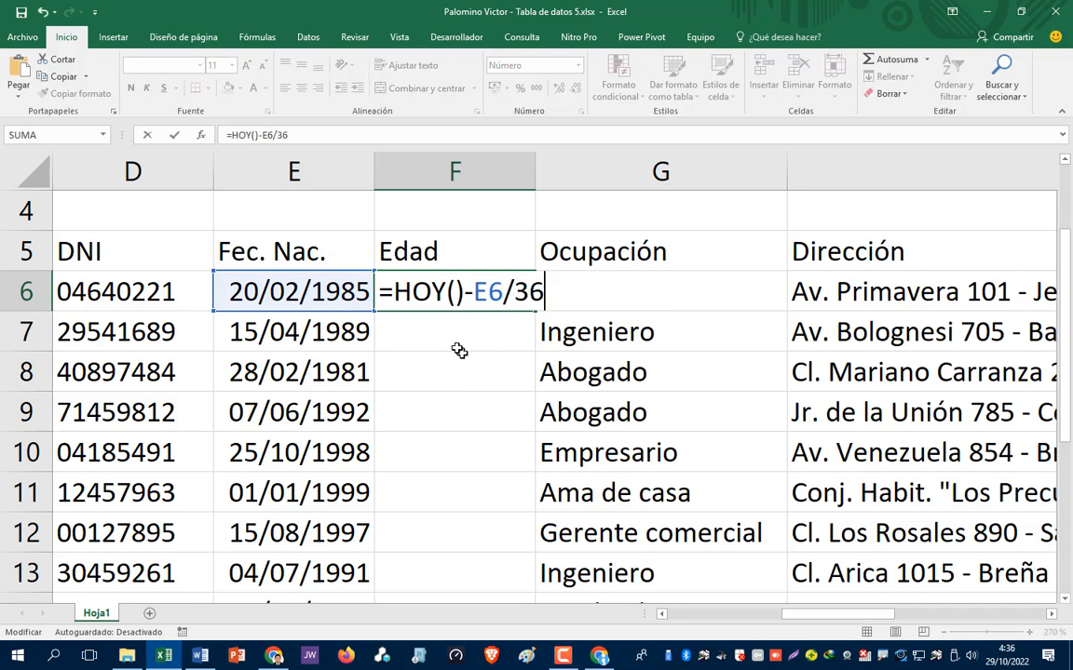
pyautogui.write('5')
pyautogui.press('Return')
pyautogui.press('Up')
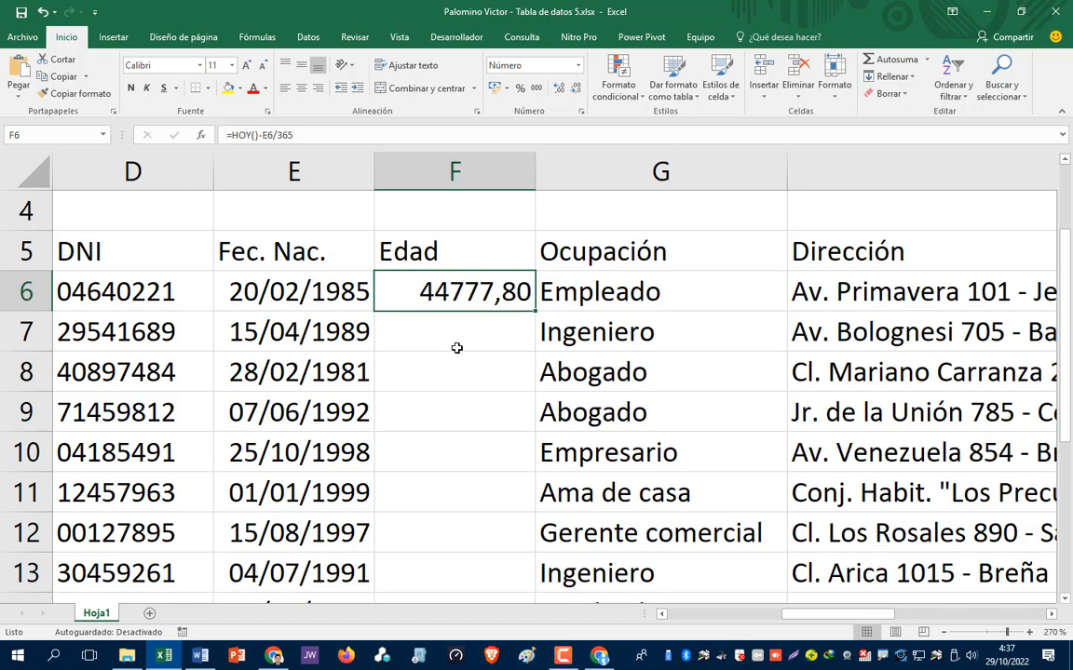
pyautogui.press('F2')
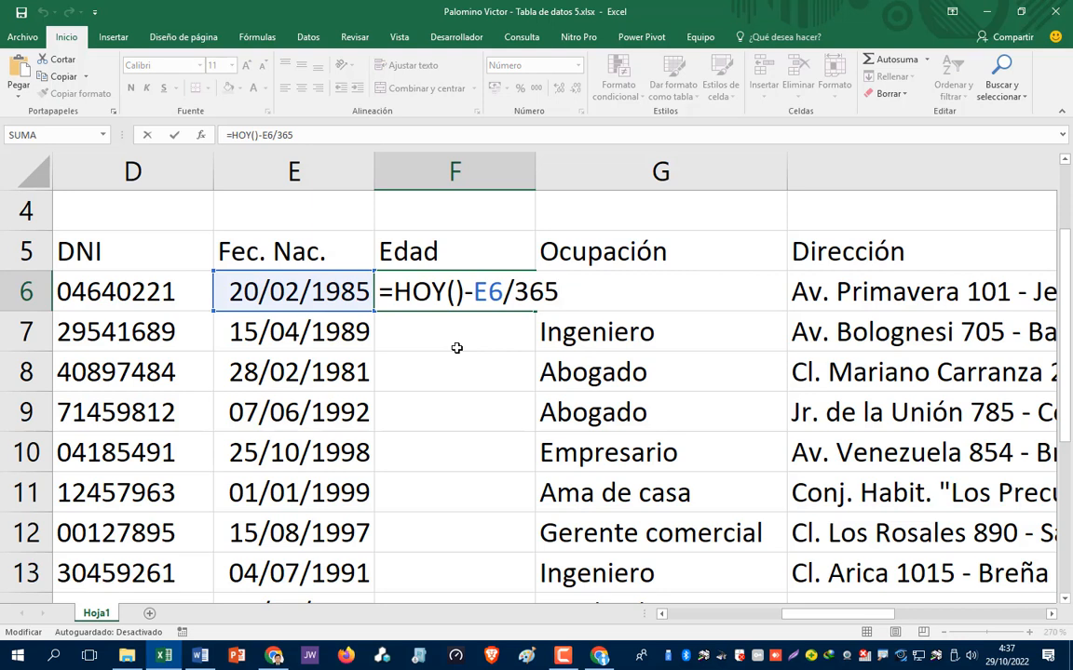
# - Parenthesise the date difference so F6 reads =(HOY()-E6)/365, giving 37,71
pyautogui.press('Left')
pyautogui.press('Left')
pyautogui.press('Left')
pyautogui.press('Left')
pyautogui.press('Left')
pyautogui.press('Left')
pyautogui.press('Left')
pyautogui.press('Left')
pyautogui.press('Left')
pyautogui.press('Left')
pyautogui.press('Left')
pyautogui.press('Left')
pyautogui.press('Right')
pyautogui.press('Right')
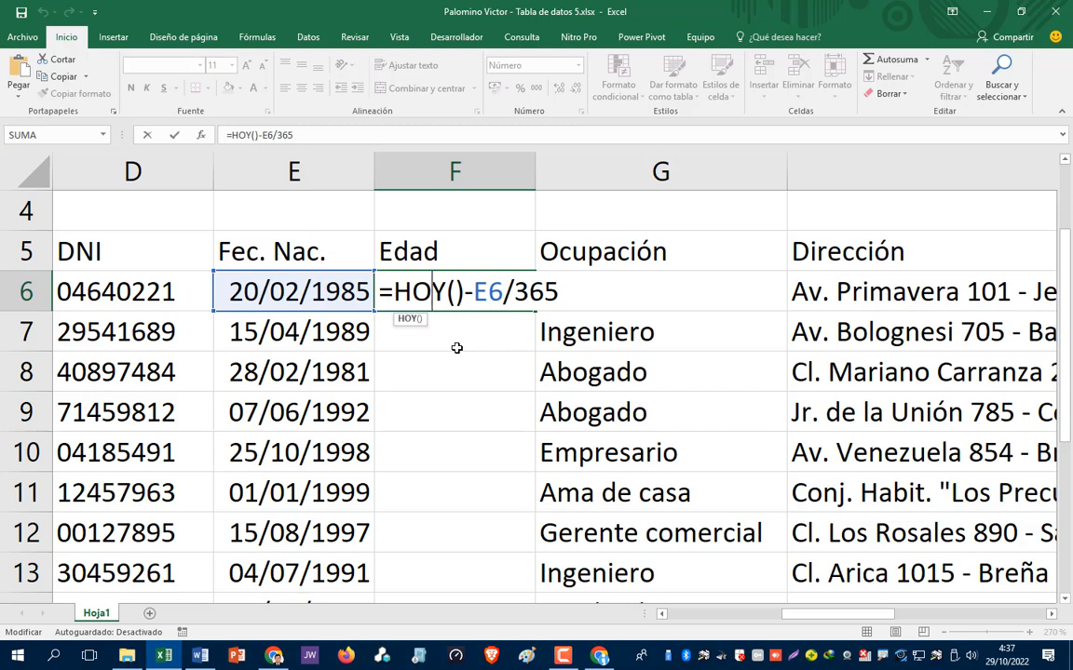
pyautogui.press('Right')
pyautogui.press('Right')
pyautogui.press('Right')
pyautogui.press('Right')
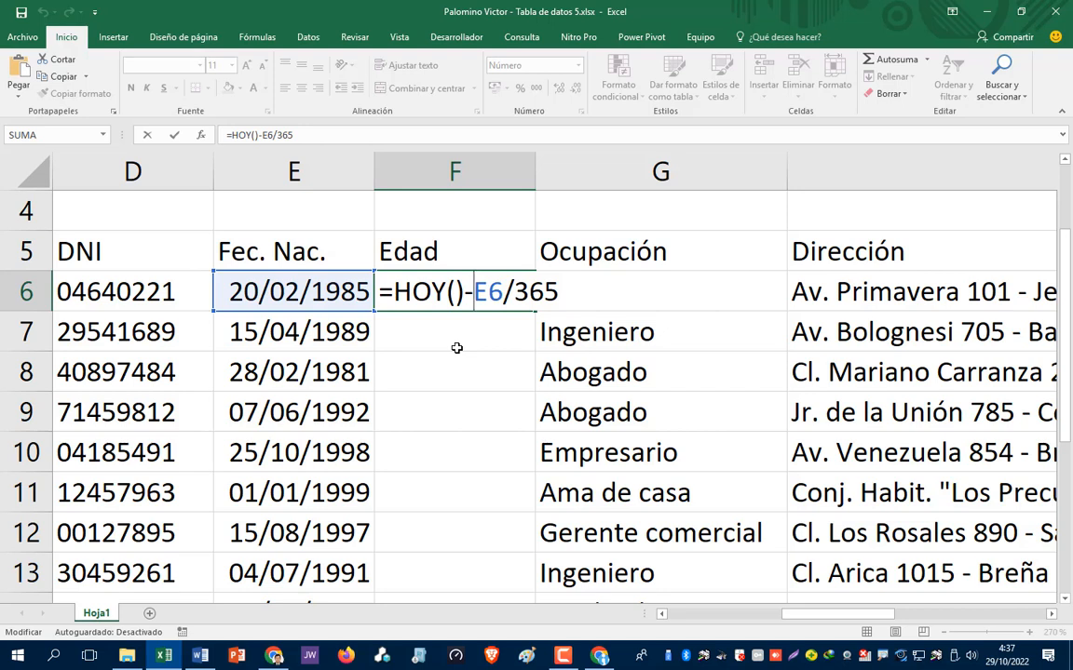
pyautogui.press('Right')
pyautogui.press('Right')
pyautogui.press('Right')
pyautogui.press('Right')
pyautogui.press('Right')
pyautogui.press('Left')
pyautogui.press('Left')
pyautogui.press('Left')
pyautogui.press('Left')
pyautogui.press('Left')
pyautogui.press('Right')
pyautogui.press('Right')
pyautogui.press('Left')
pyautogui.press('Left')
pyautogui.press('Left')
pyautogui.press('Left')
pyautogui.press('Left')
pyautogui.press('Left')
pyautogui.press('Left')
pyautogui.press('Left')
pyautogui.press('Right')
pyautogui.press('Right')
pyautogui.press('Right')
pyautogui.press('Right')
pyautogui.press('Right')
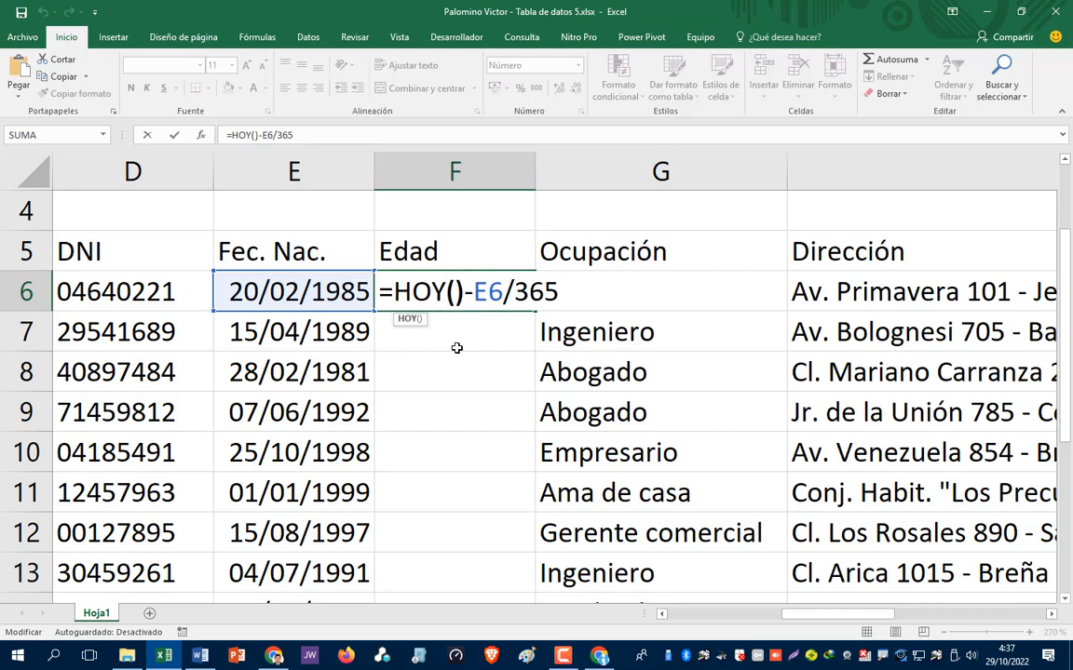
pyautogui.press('Right')
pyautogui.press('Right')
pyautogui.press('Right')
pyautogui.press('Right')
pyautogui.press('Left')
pyautogui.press('Left')
pyautogui.press('Left')
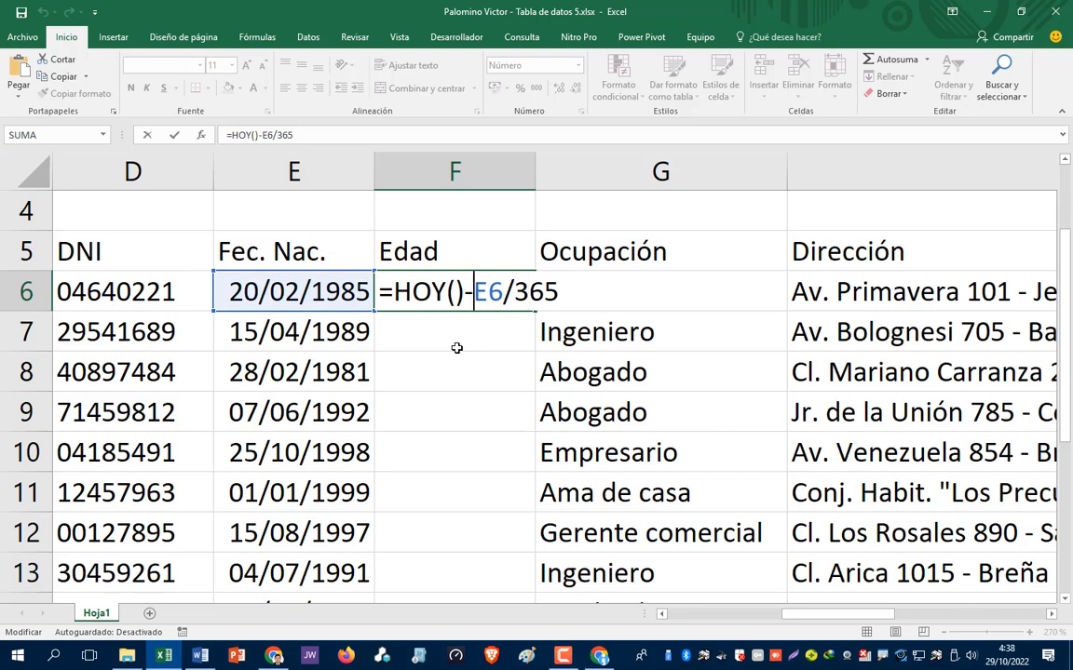
pyautogui.press('Left')
pyautogui.press('Left')
pyautogui.press('Left')
pyautogui.press('Left')
pyautogui.press('Left')
pyautogui.press('Left')
pyautogui.write('(')
pyautogui.press('Right')
pyautogui.press('Right')
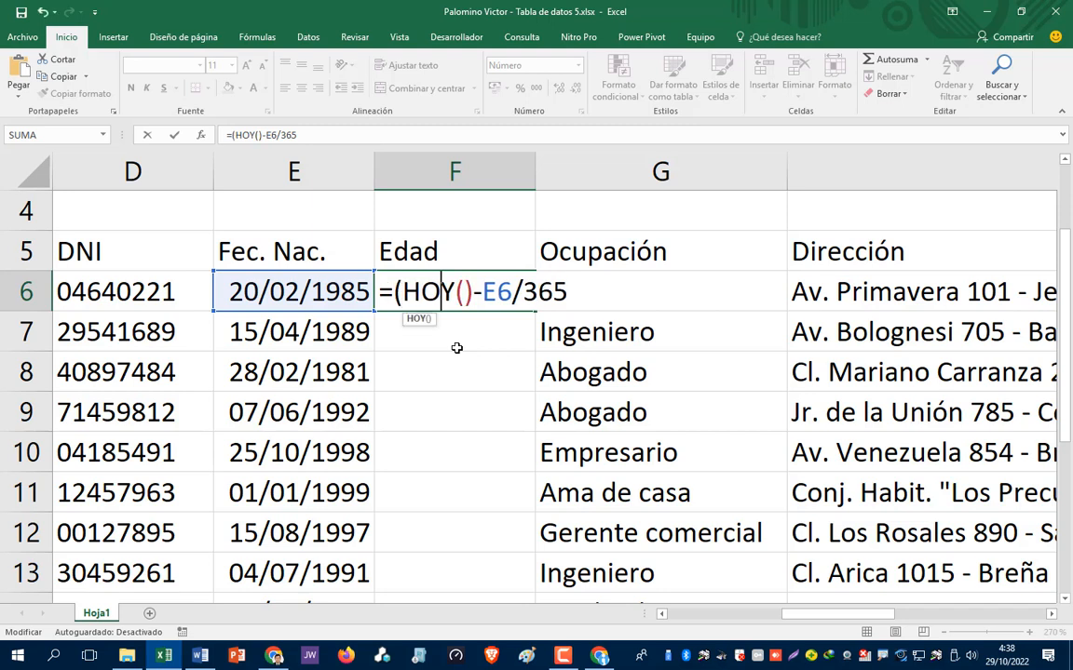
pyautogui.press('Right')
pyautogui.press('Right')
pyautogui.press('Right')
pyautogui.press('Right')
pyautogui.press('Right')
pyautogui.press('Right')
pyautogui.write(')')
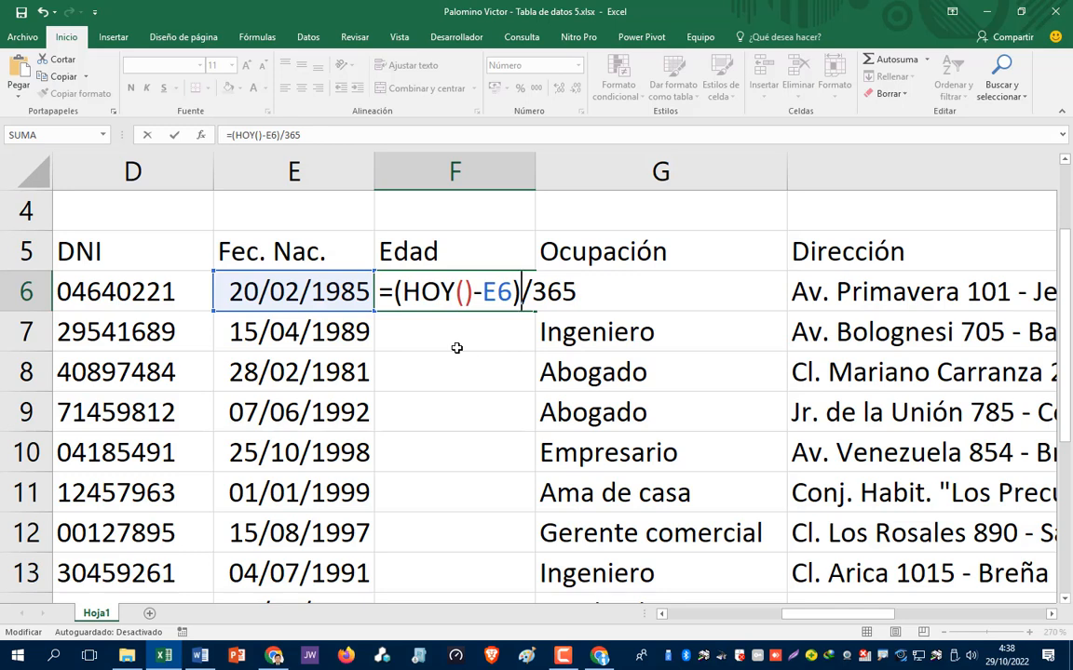
pyautogui.press('Right')
pyautogui.press('Right')
pyautogui.press('Right')
pyautogui.press('Right')
pyautogui.press('Return')
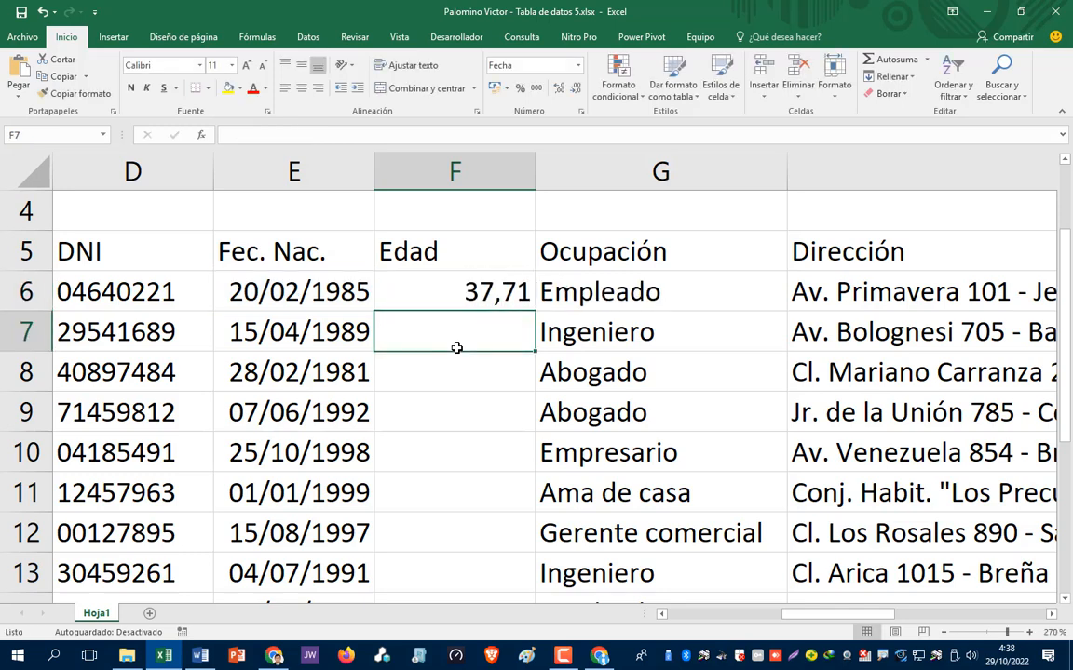
pyautogui.press('Up')
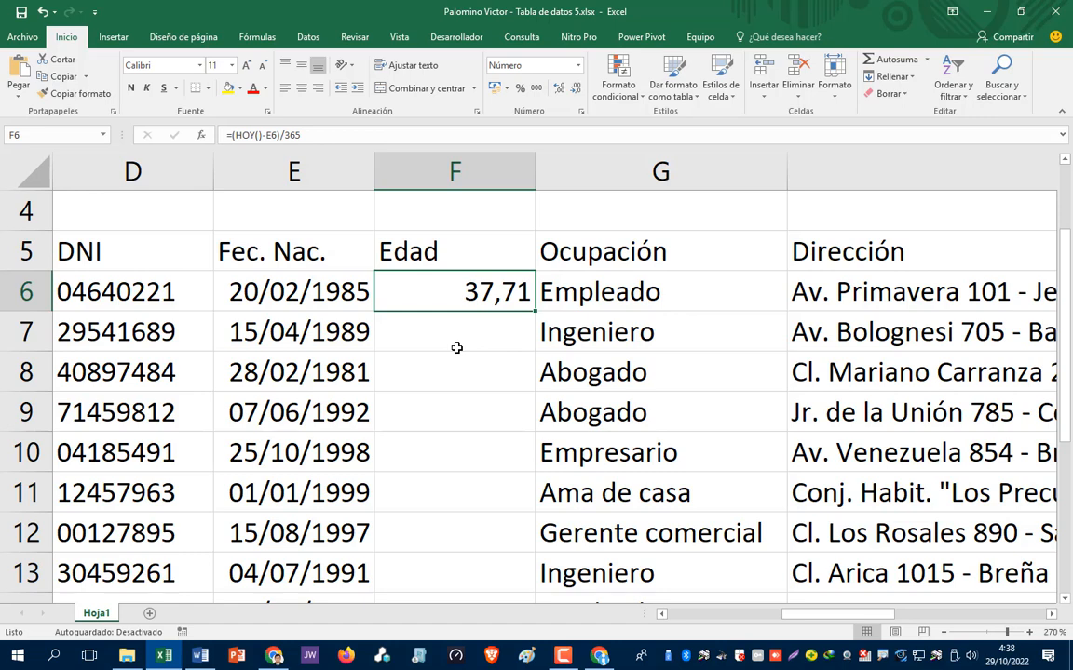
# - Add a decimal comma after 365 in F6's formula and switch to Apuntes.docx in Word
pyautogui.press('F2')
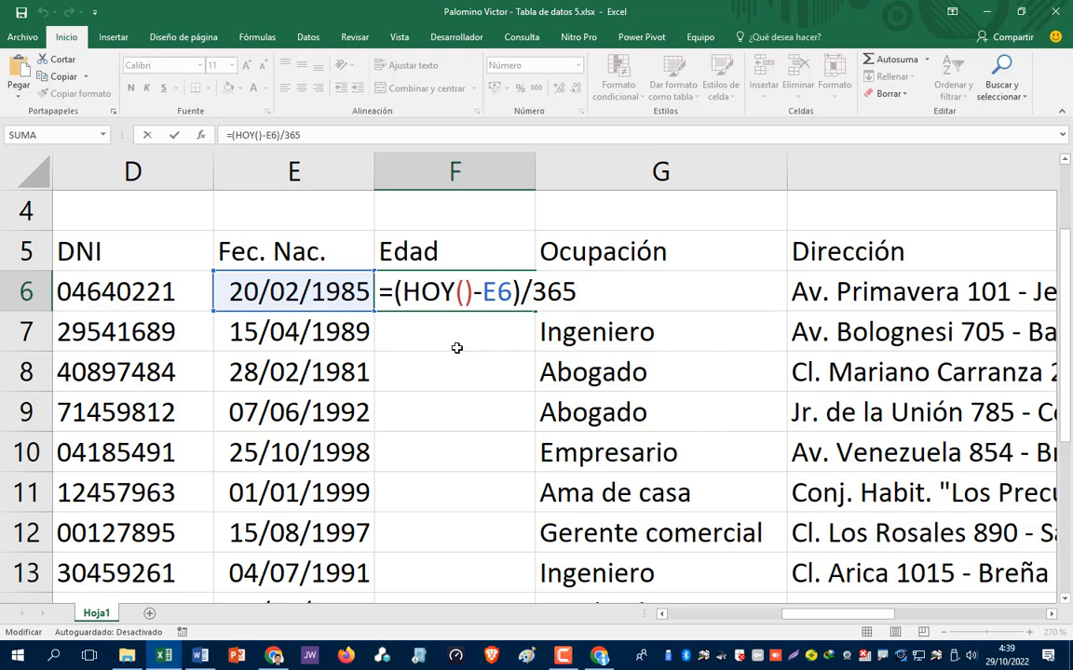
pyautogui.write(',')
pyautogui.write(',')
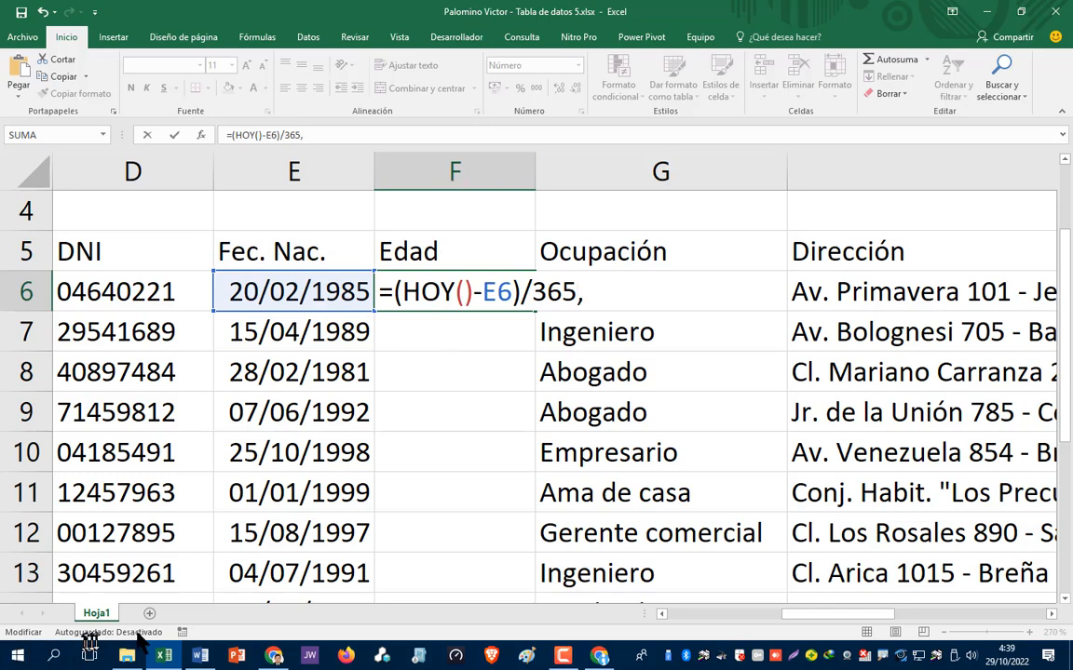
pyautogui.click(201, 656)
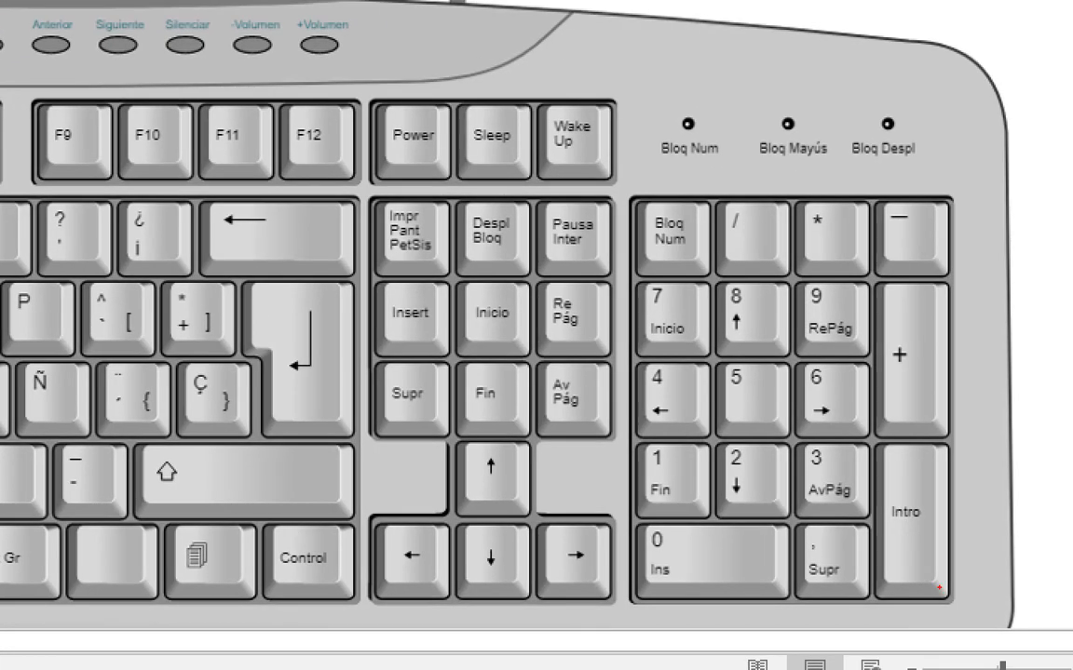
# - Check the numeric keypad on the Apuntes.docx keyboard picture, then return to Excel
pyautogui.moveTo(970, 544); pyautogui.dragTo(891, 589)
pyautogui.moveTo(777, 577)
pyautogui.mouseDown()
pyautogui.moveTo(872, 541)
pyautogui.moveTo(846, 516)
pyautogui.mouseUp()
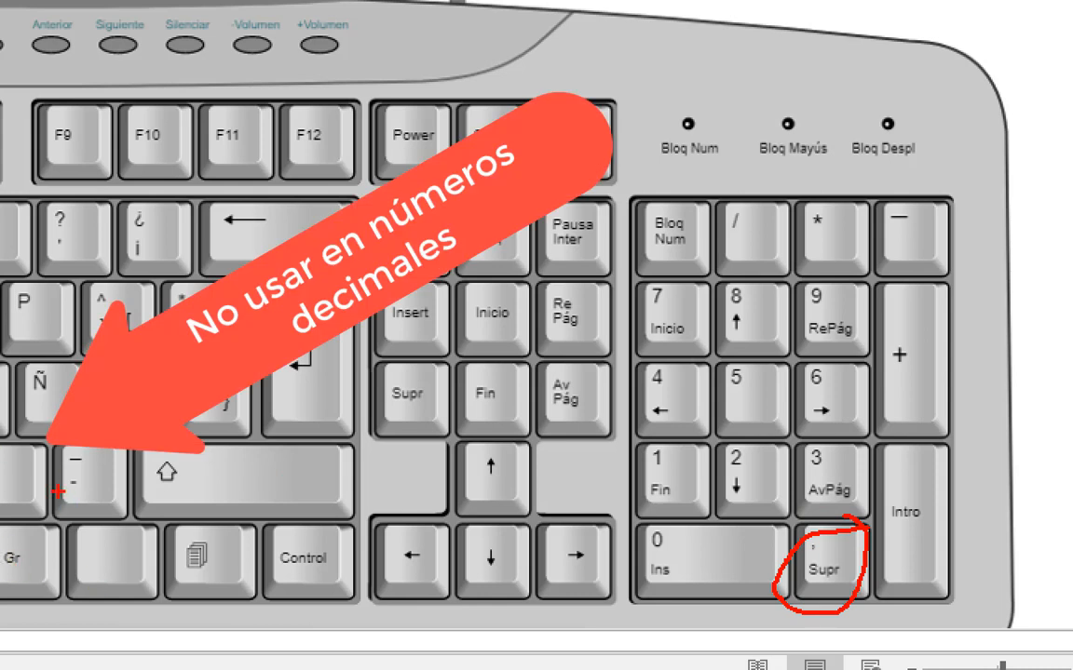
pyautogui.moveTo(19, 456)
pyautogui.mouseDown()
pyautogui.moveTo(82, 457)
pyautogui.moveTo(35, 517)
pyautogui.mouseUp()
pyautogui.moveTo(51, 449); pyautogui.dragTo(7, 498)
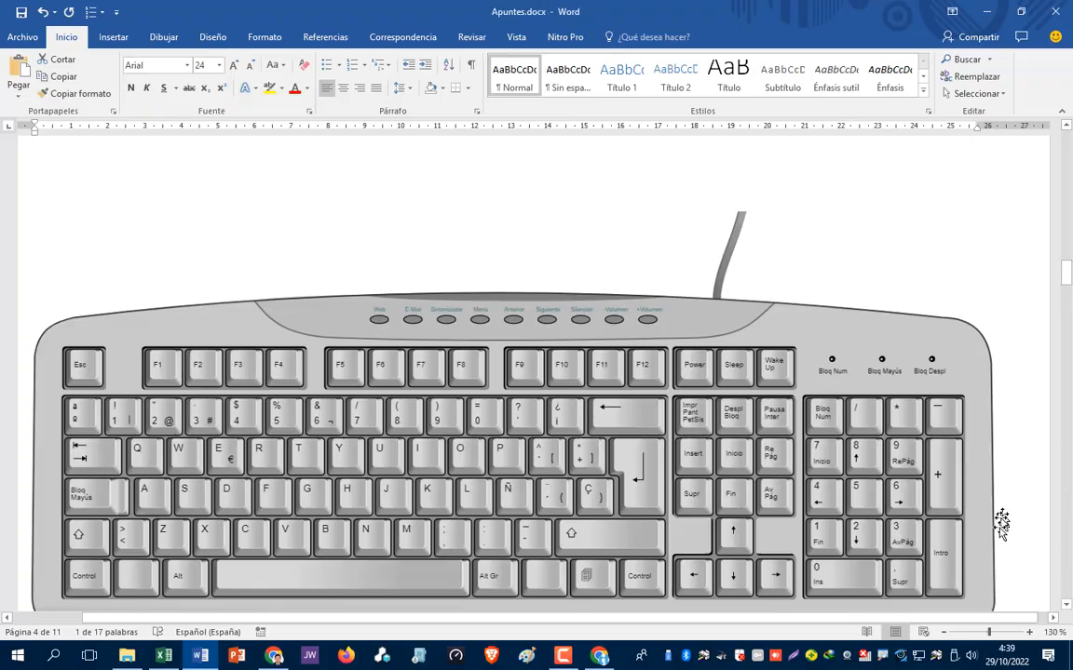
pyautogui.hotkey('alt', 'Tab')
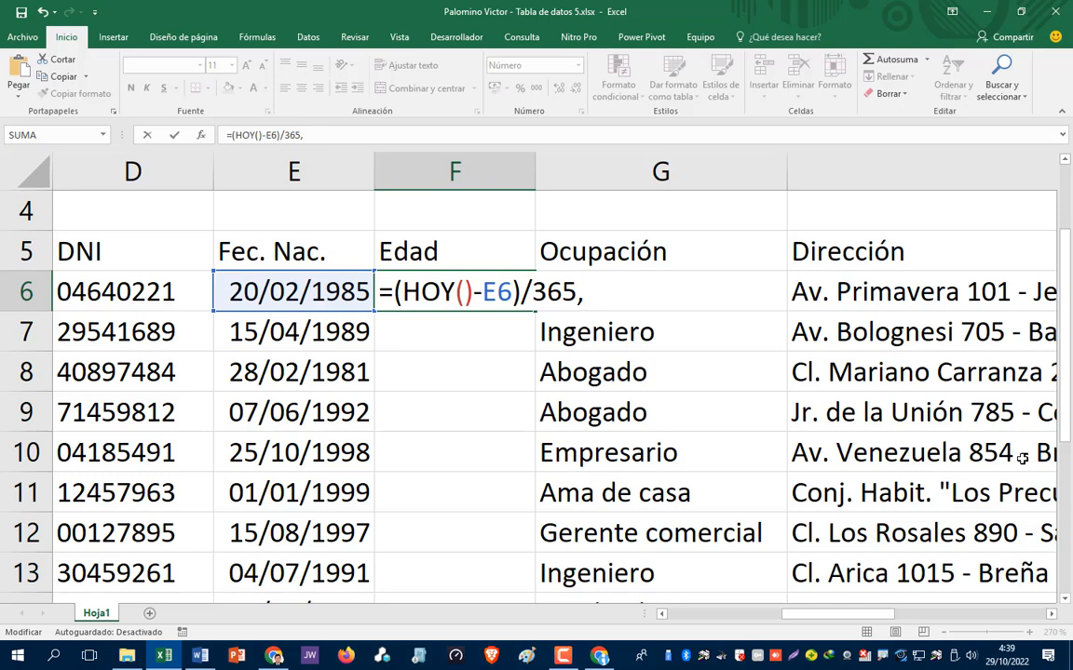
# - Complete F6's divisor as 365,25 so the age reads 37,69
pyautogui.write('25')
pyautogui.press('Return')
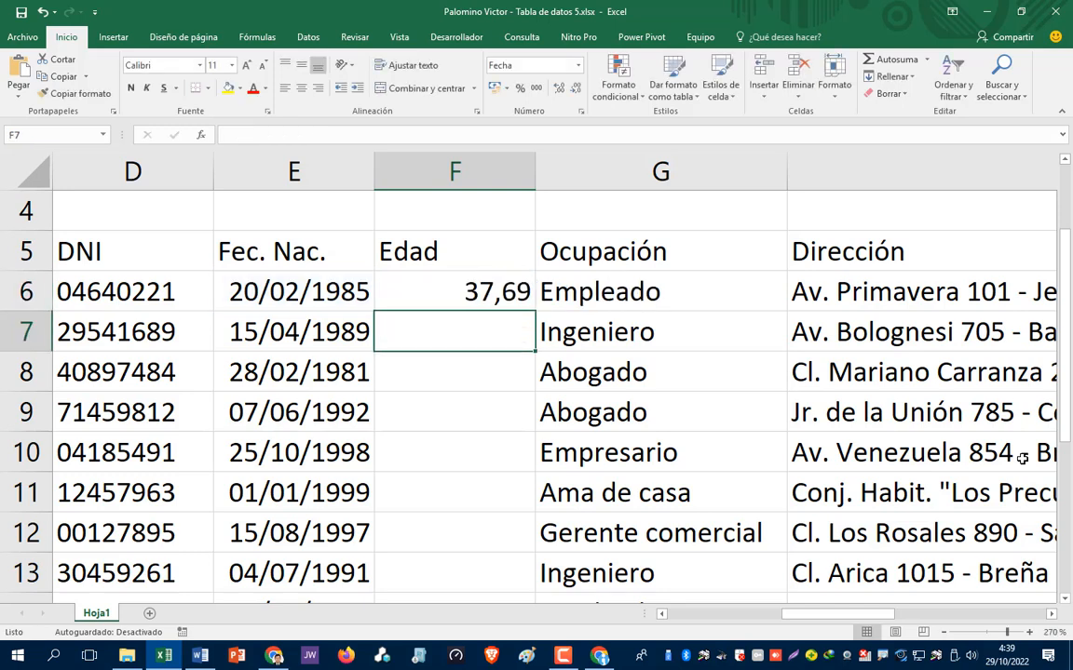
pyautogui.press('Up')
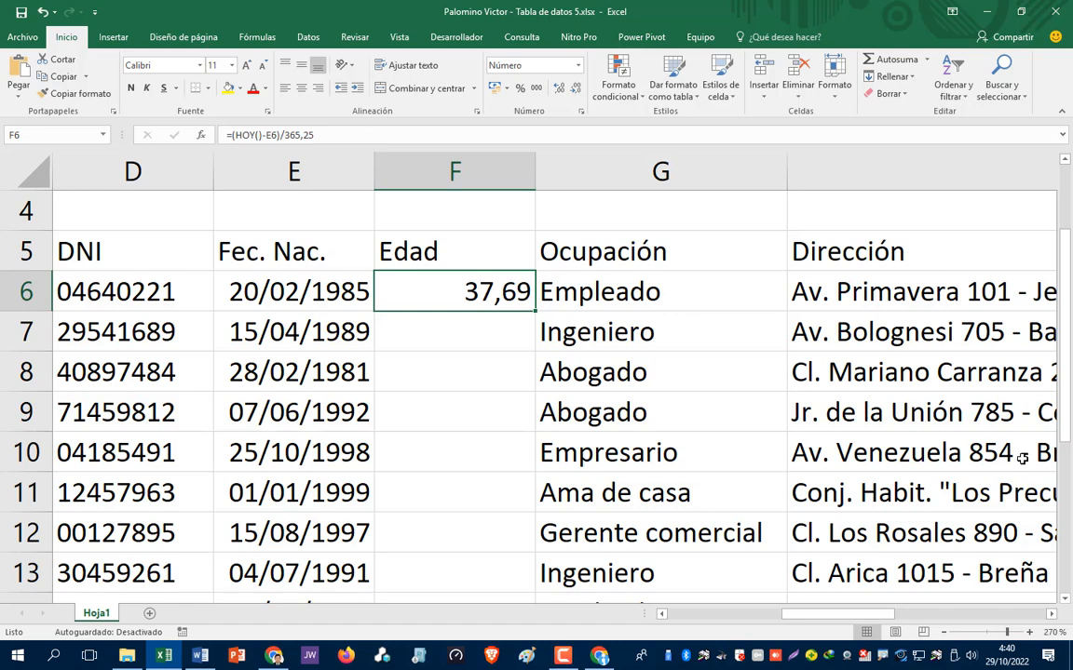
pyautogui.press('F2')
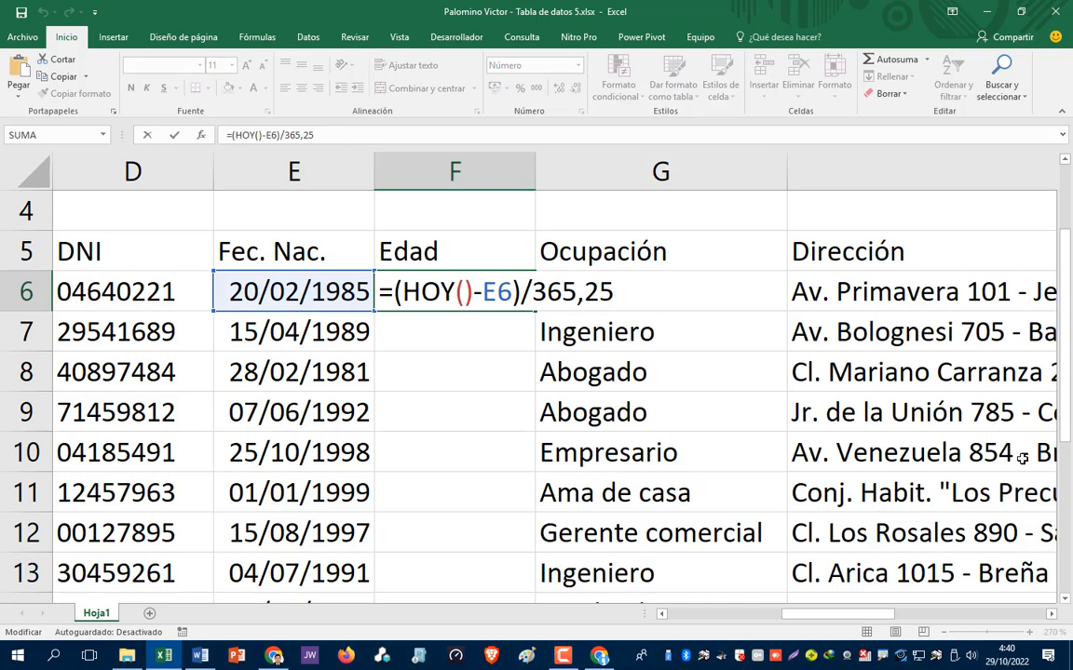
# - Change F6 to =ENTERO((HOY()-E6)/365,25) so it shows 37,00
pyautogui.write('entero')
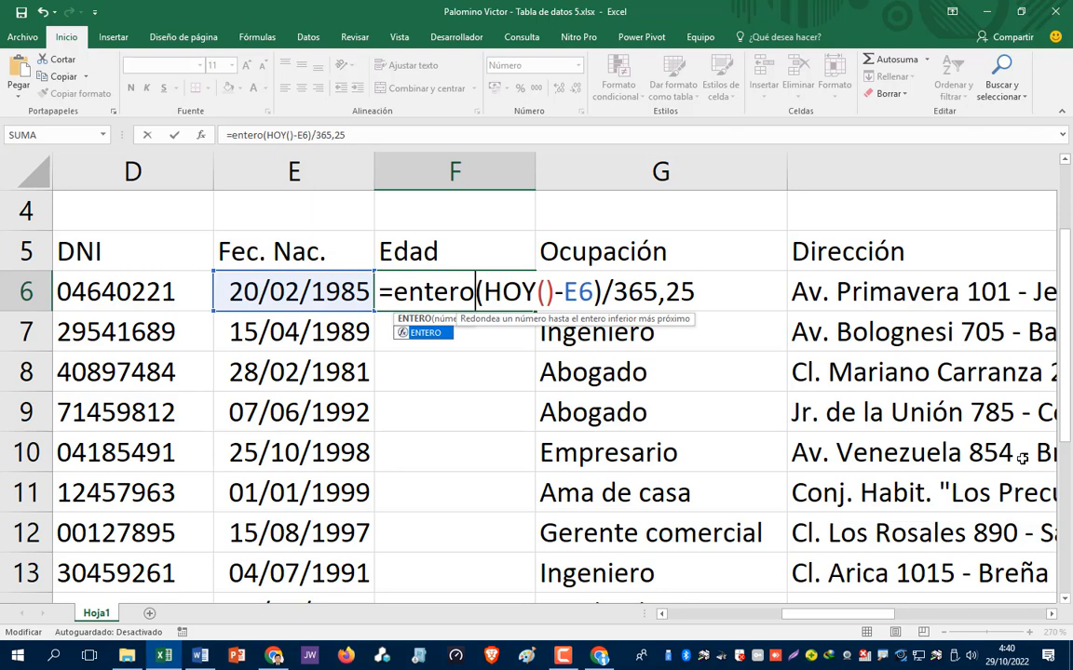
pyautogui.write('(')
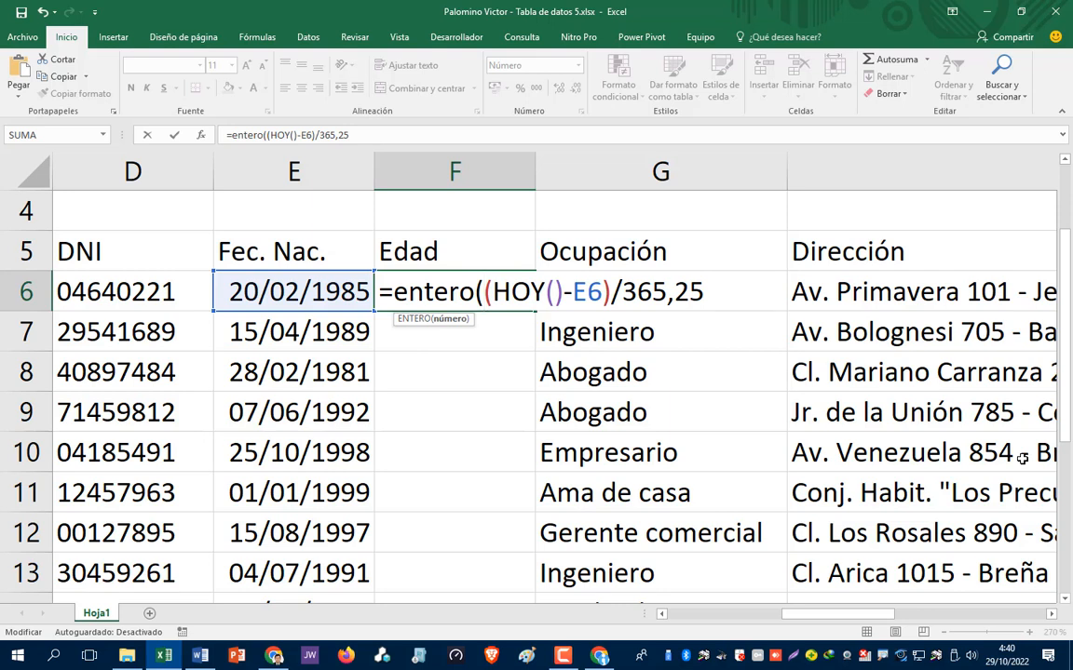
pyautogui.press('Right')
pyautogui.press('Right')
pyautogui.press('Right')
pyautogui.press('Right')
pyautogui.press('Right')
pyautogui.press('Right')
pyautogui.press('Right')
pyautogui.press('Right')
pyautogui.press('Right')
pyautogui.press('Right')
pyautogui.press('Right')
pyautogui.press('Right')
pyautogui.press('Right')
pyautogui.press('Right')
pyautogui.press('Right')
pyautogui.press('Right')
pyautogui.press('Right')
pyautogui.write(')')
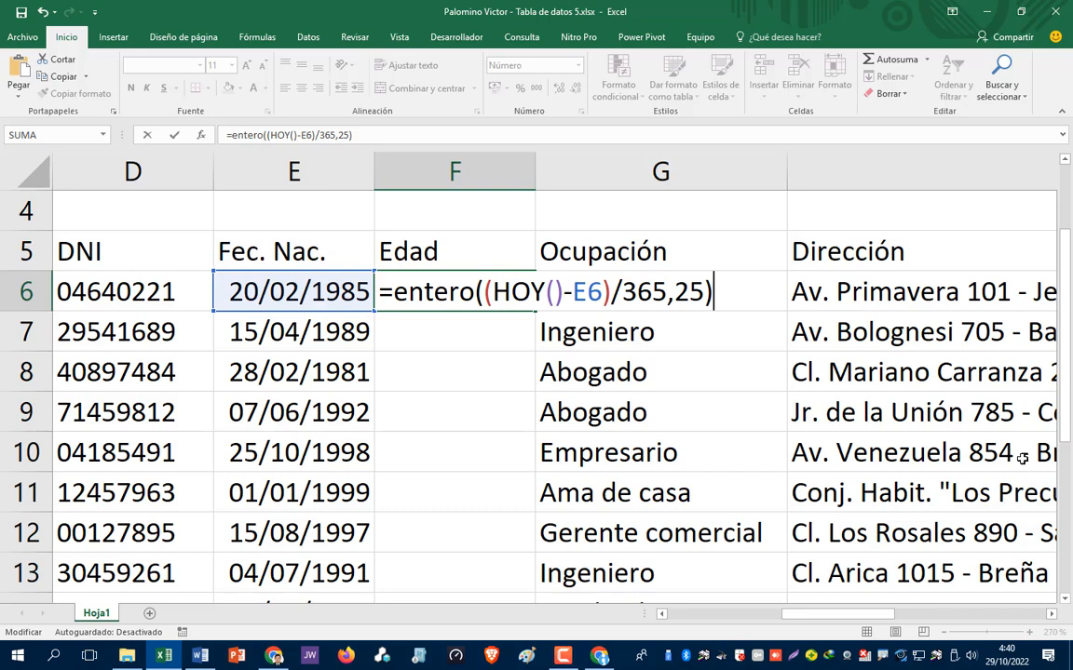
pyautogui.press('Return')
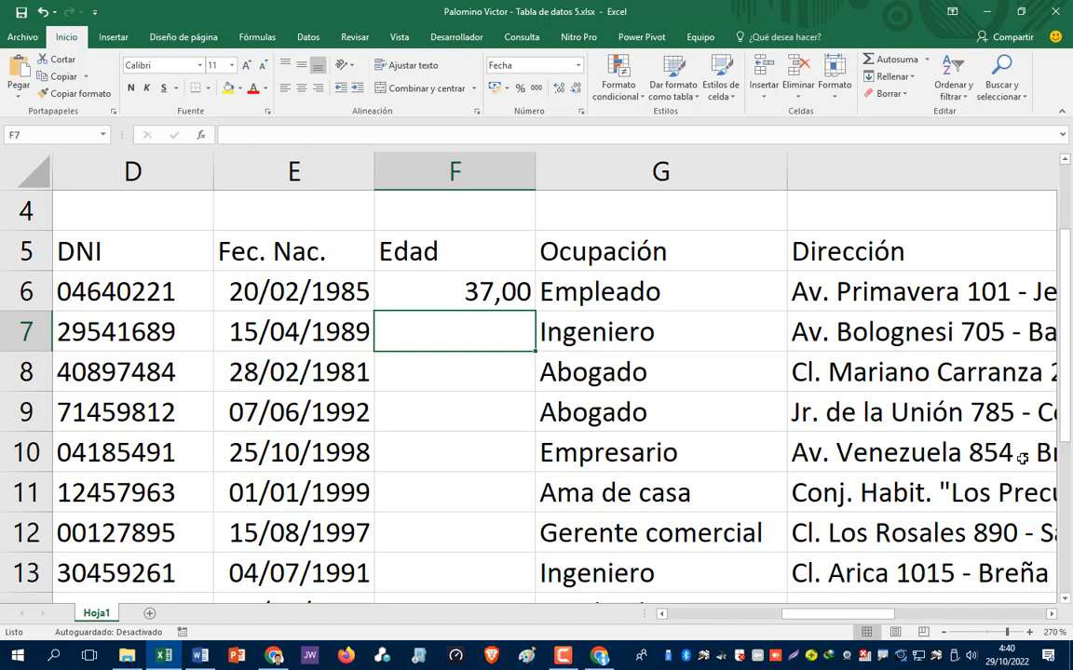
# - Remove both decimal places from F6 so the age reads 37
pyautogui.press('Up')
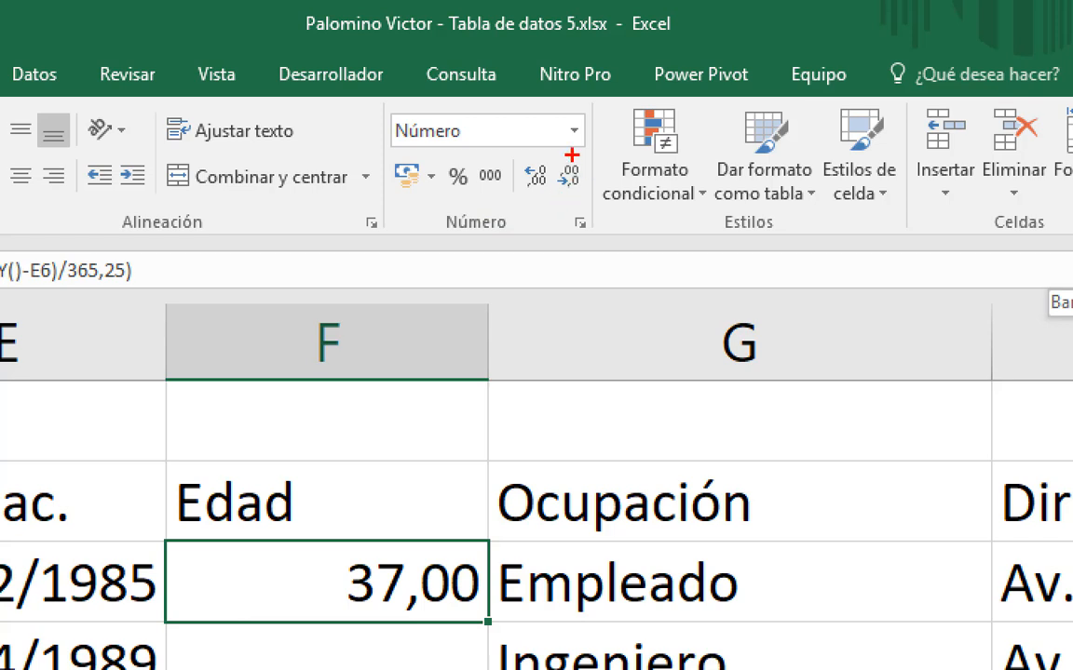
pyautogui.moveTo(572, 154)
pyautogui.mouseDown()
pyautogui.moveTo(553, 173)
pyautogui.moveTo(579, 203)
pyautogui.moveTo(585, 153)
pyautogui.mouseUp()
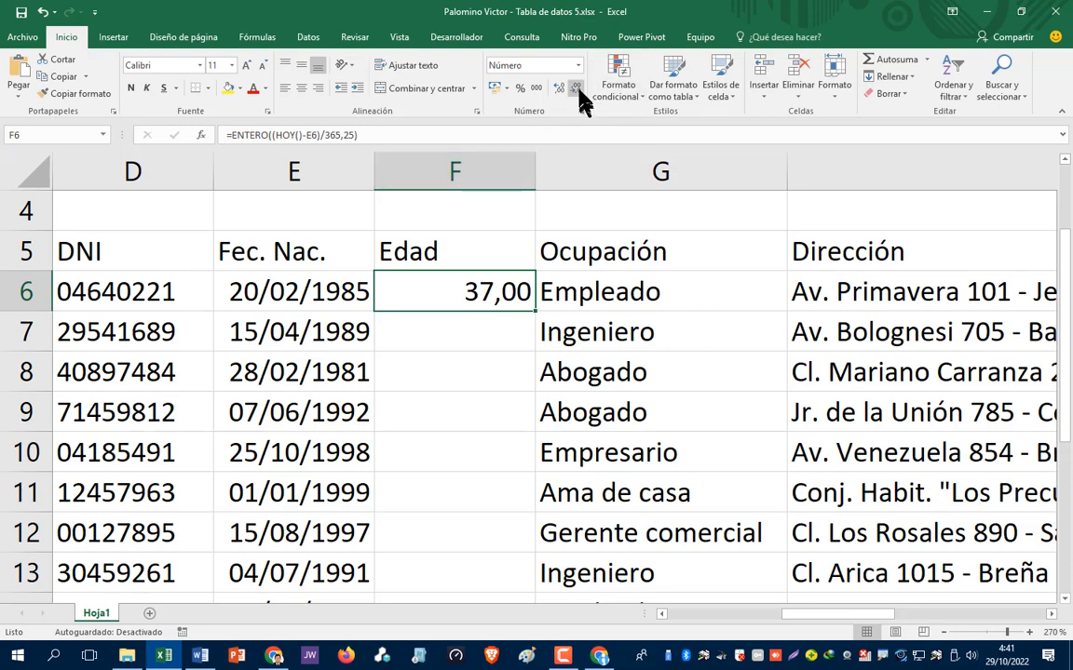
pyautogui.click(577, 89)
pyautogui.click(577, 88)
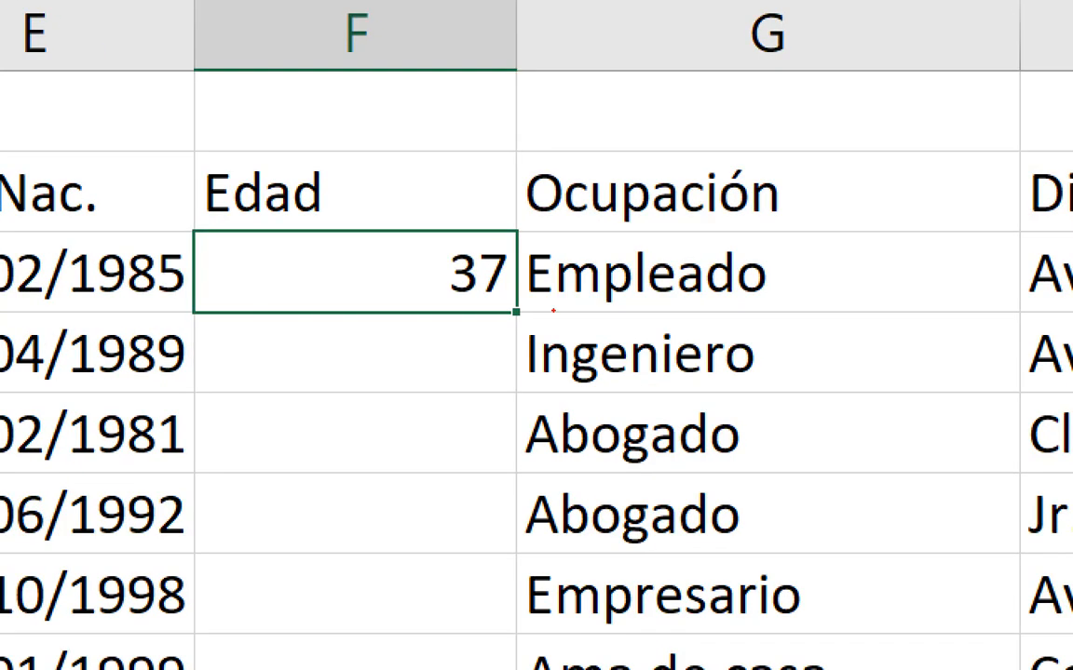
pyautogui.moveTo(518, 290)
pyautogui.mouseDown()
pyautogui.moveTo(498, 312)
pyautogui.moveTo(524, 336)
pyautogui.moveTo(518, 292)
pyautogui.mouseUp()
pyautogui.press('Escape')
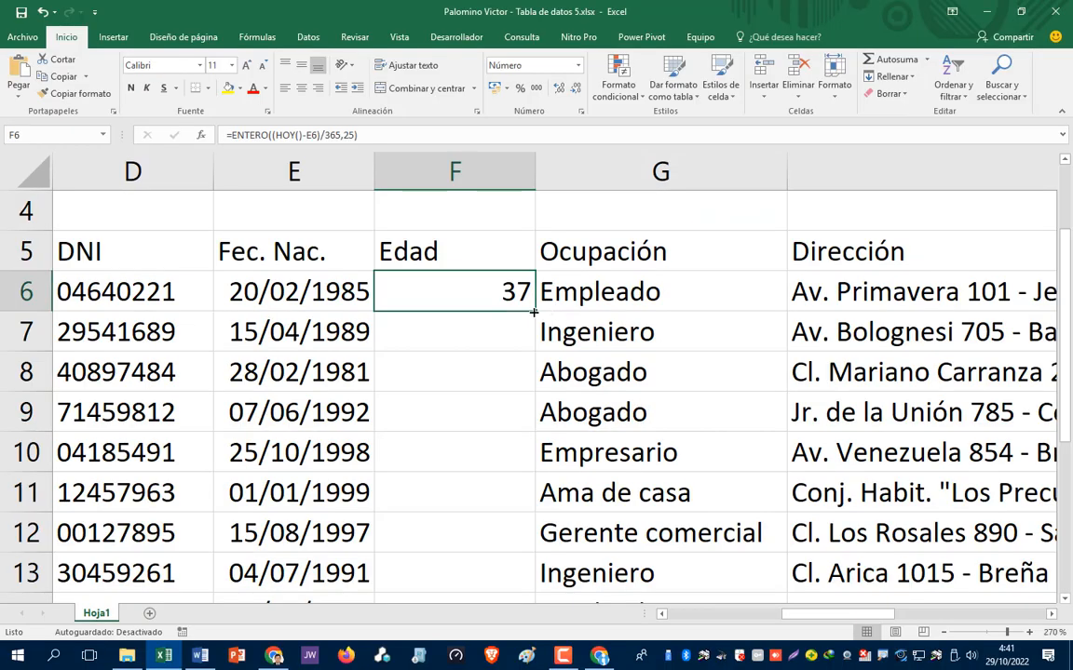
pyautogui.moveTo(533, 312); pyautogui.dragTo(534, 312)
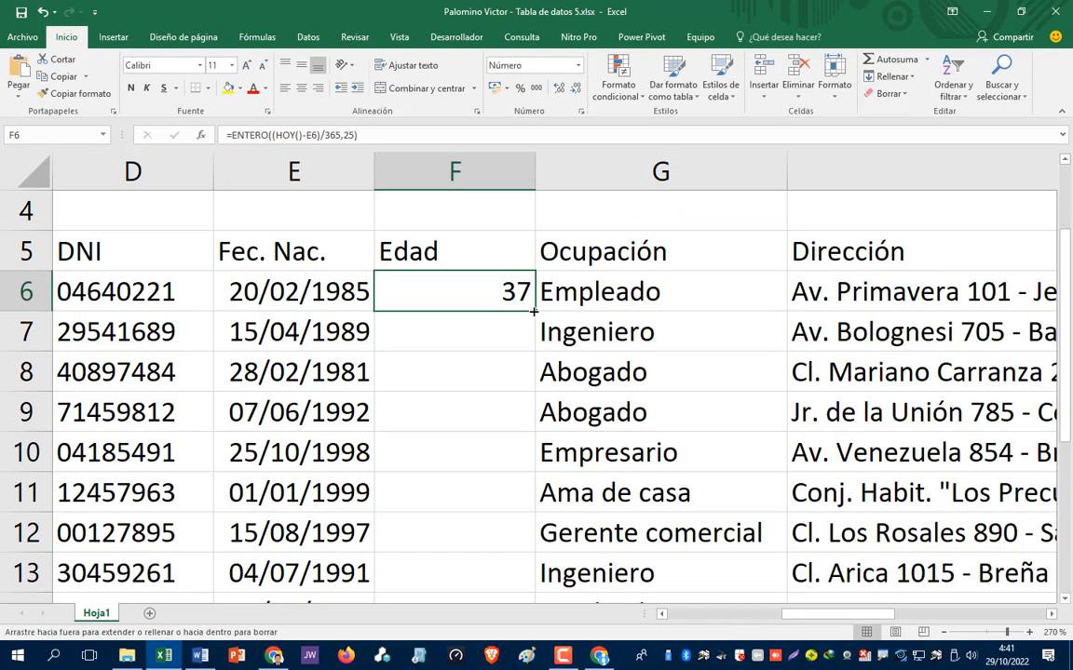
pyautogui.moveTo(533, 312); pyautogui.dragTo(545, 555)
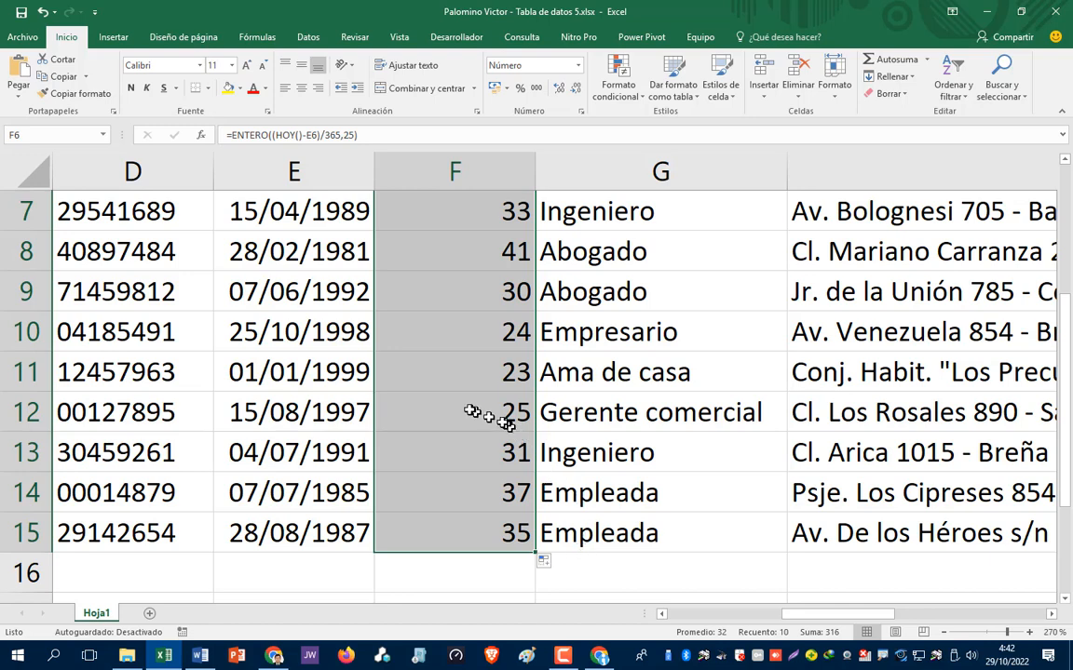
pyautogui.click(441, 374)
pyautogui.click(454, 333)
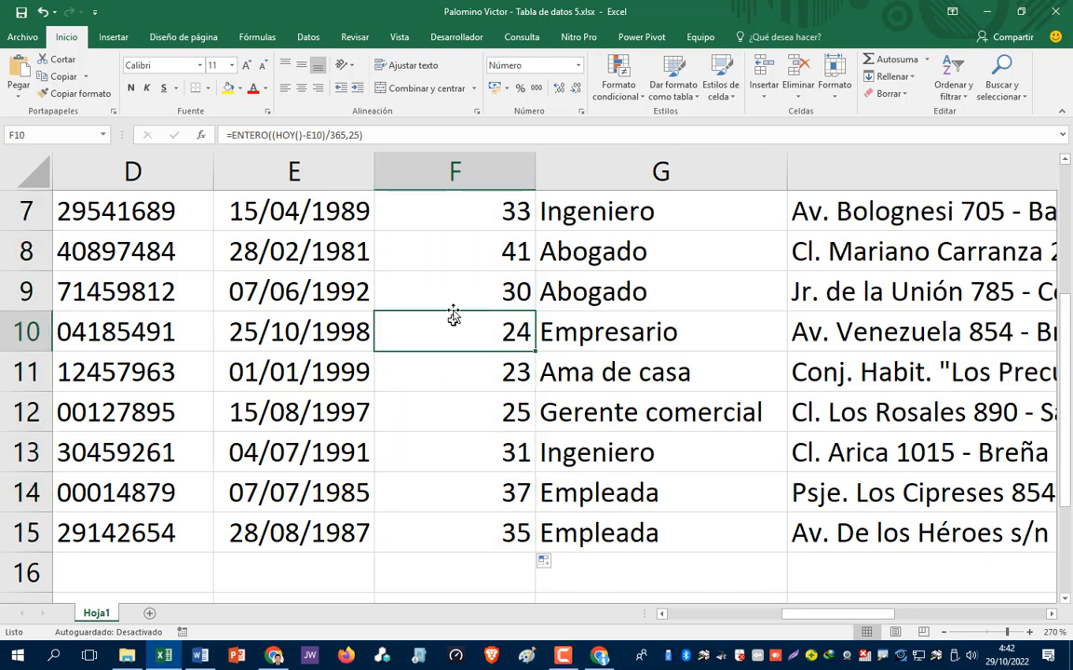
pyautogui.click(451, 250)
pyautogui.scroll(2, 450, 248)
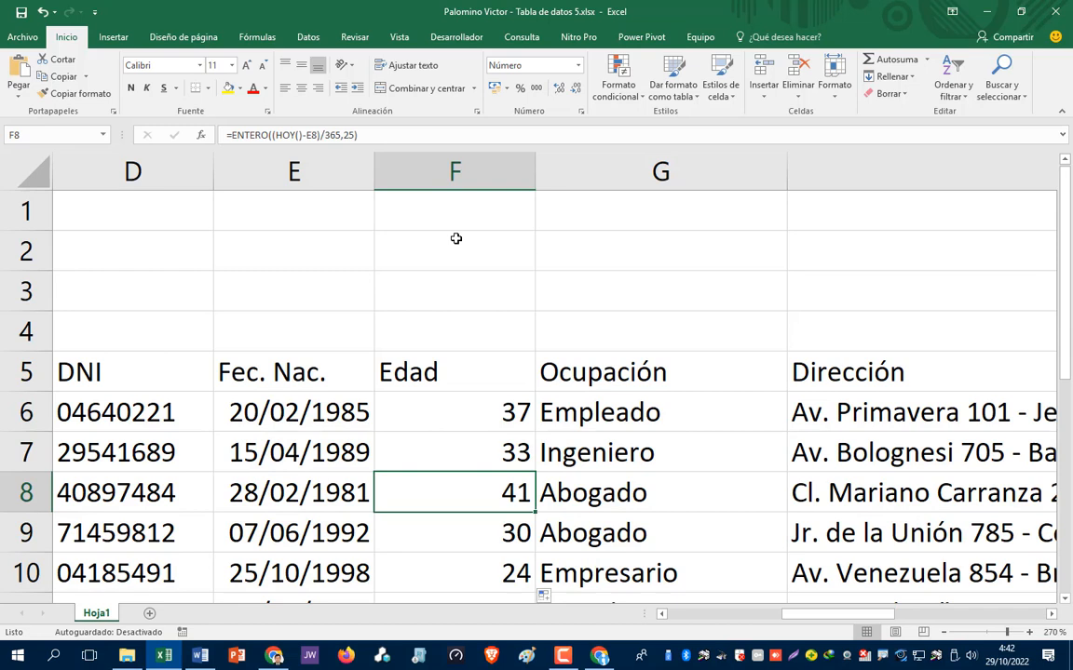
pyautogui.click(490, 413)
pyautogui.press('F2')
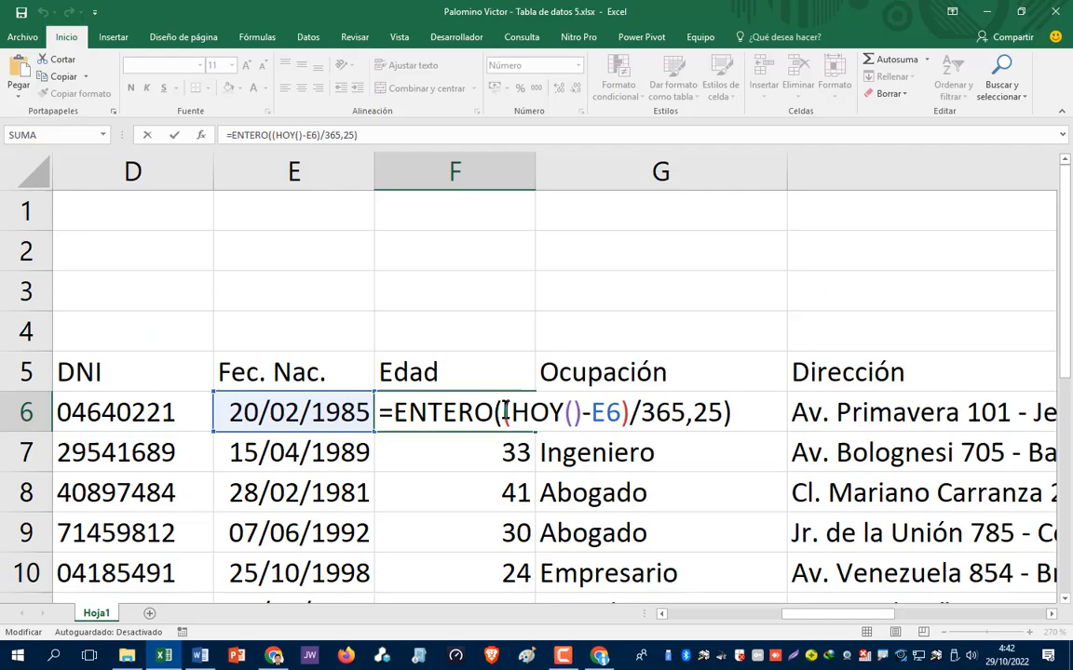
pyautogui.click(469, 334)
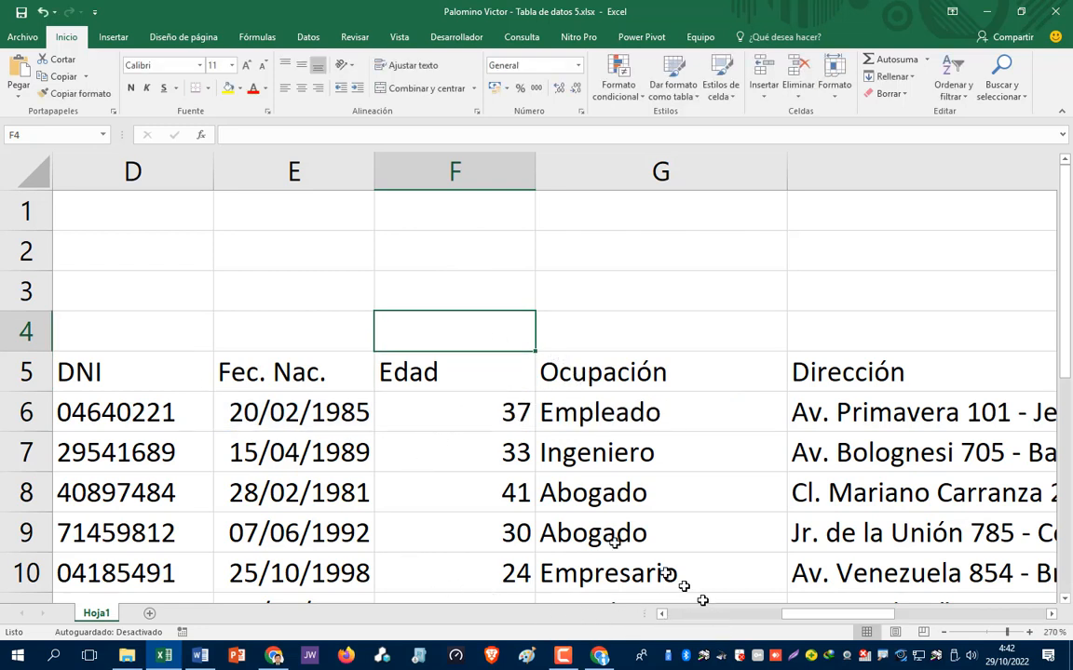
pyautogui.click(396, 421)
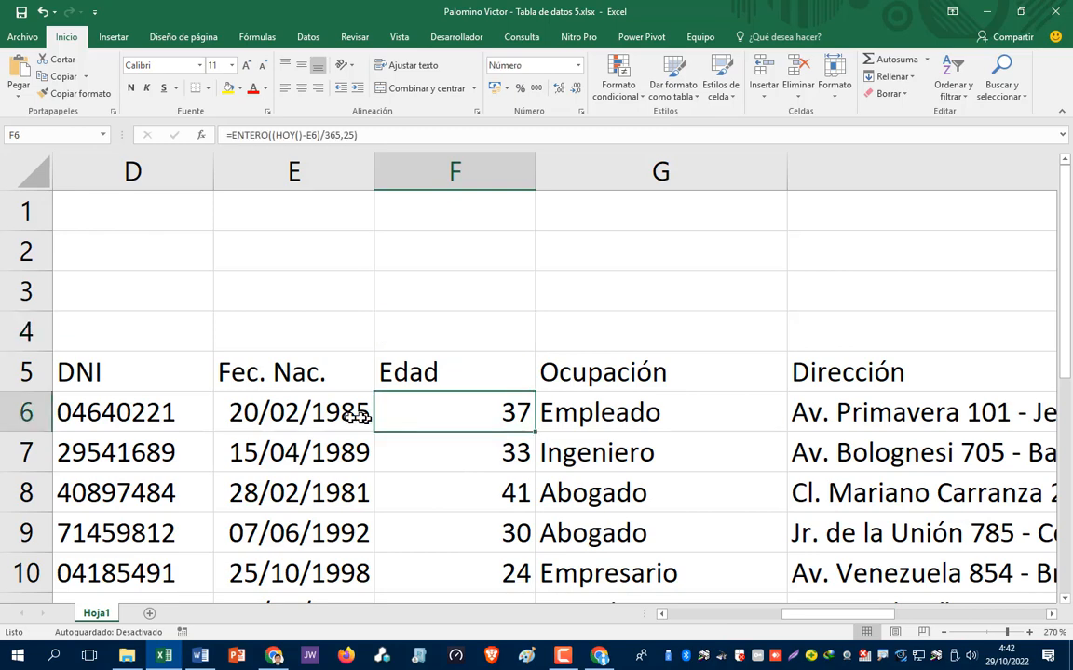
pyautogui.click(335, 412)
pyautogui.press('Left')
pyautogui.press('Left')
pyautogui.press('Left')
pyautogui.press('Left')
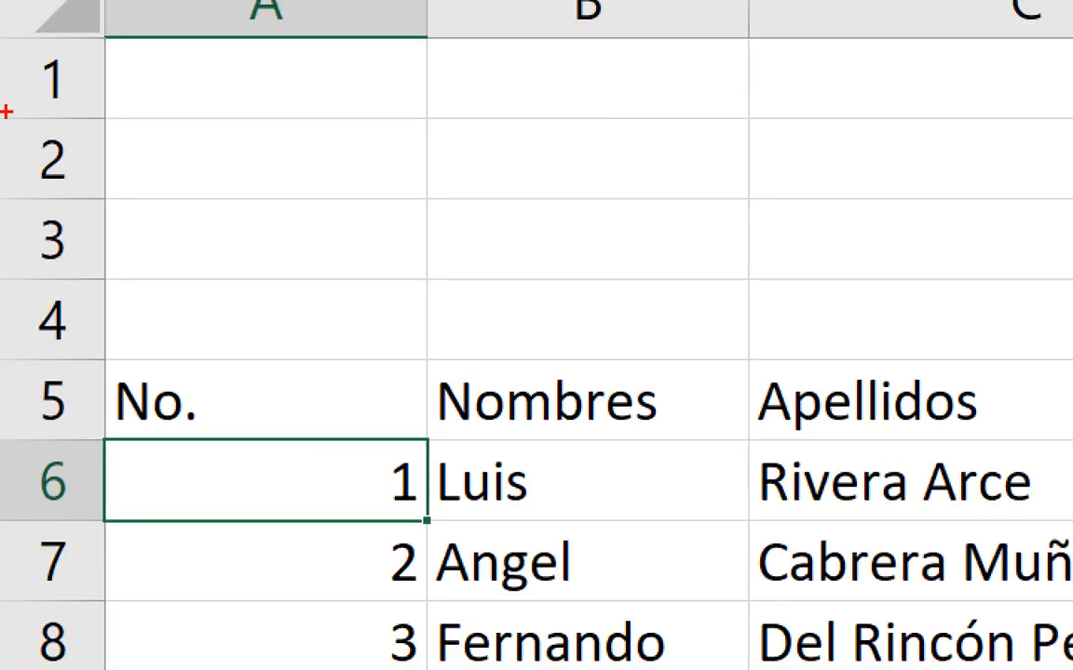
# - Center the header labels No. through Edad in row 5
pyautogui.moveTo(47, 366)
pyautogui.mouseDown()
pyautogui.moveTo(2, 399)
pyautogui.moveTo(27, 433)
pyautogui.moveTo(46, 362)
pyautogui.mouseUp()
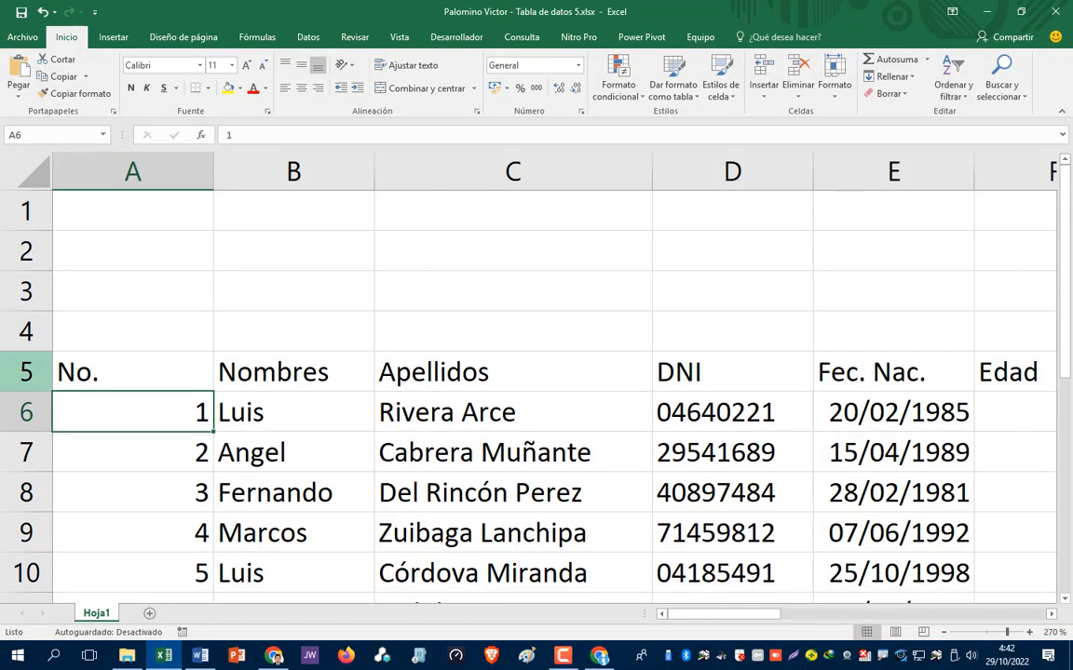
pyautogui.click(47, 400)
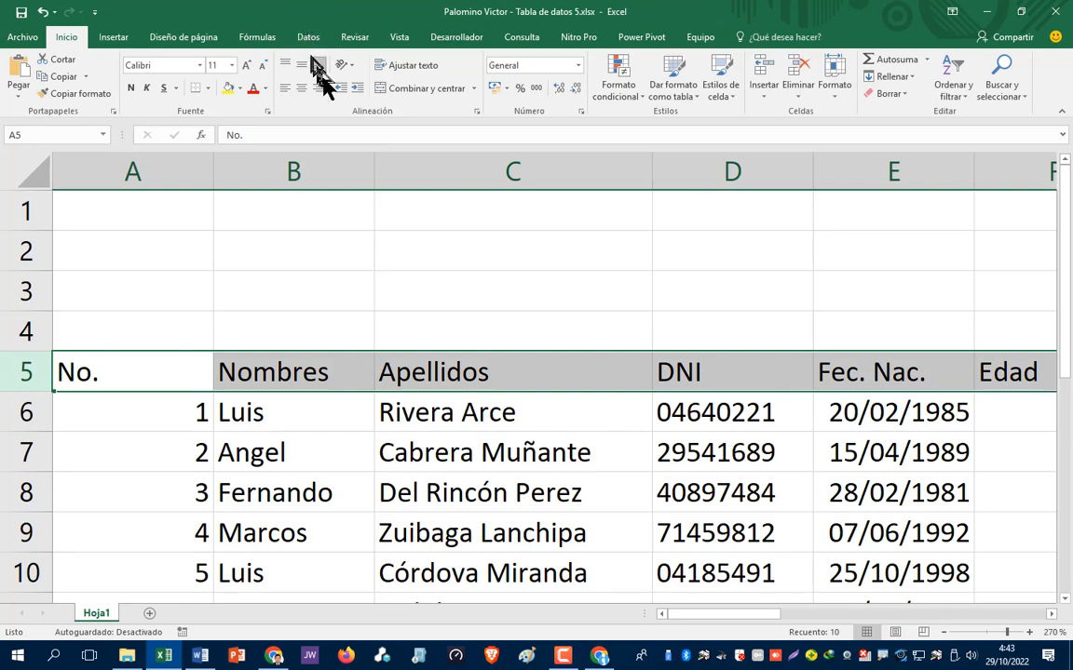
pyautogui.click(302, 90)
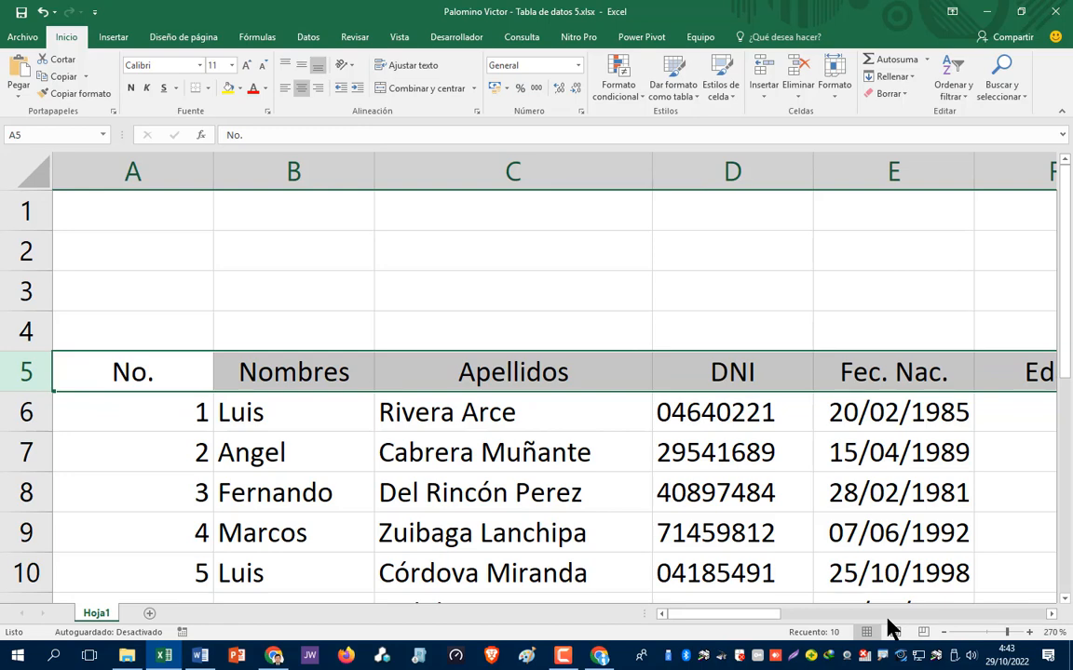
pyautogui.click(293, 291)
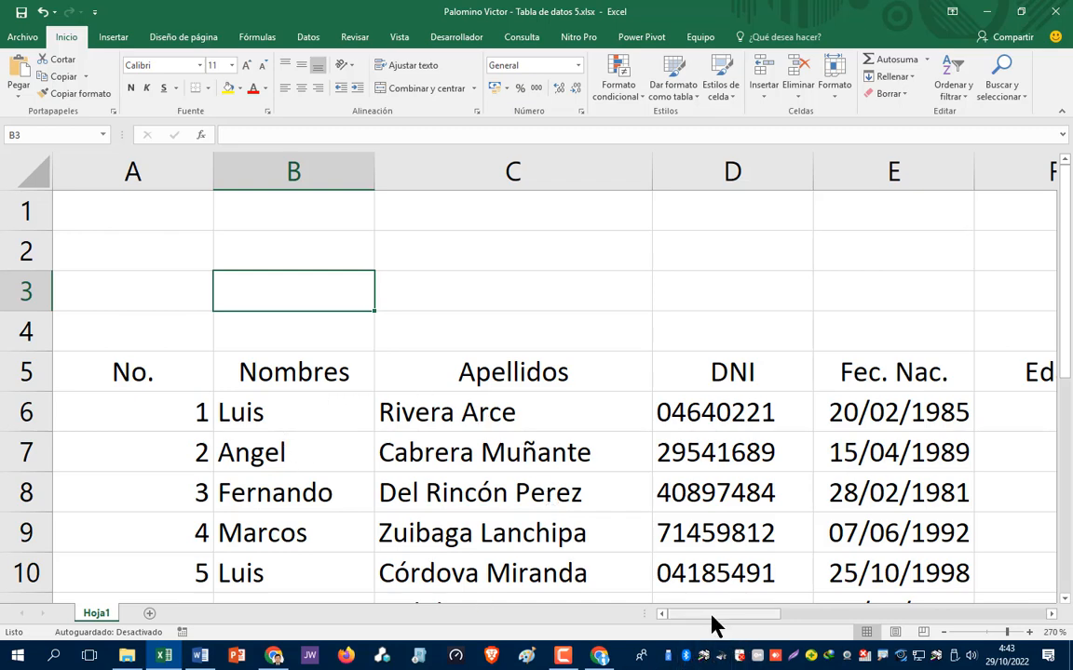
pyautogui.moveTo(712, 616); pyautogui.dragTo(582, 603)
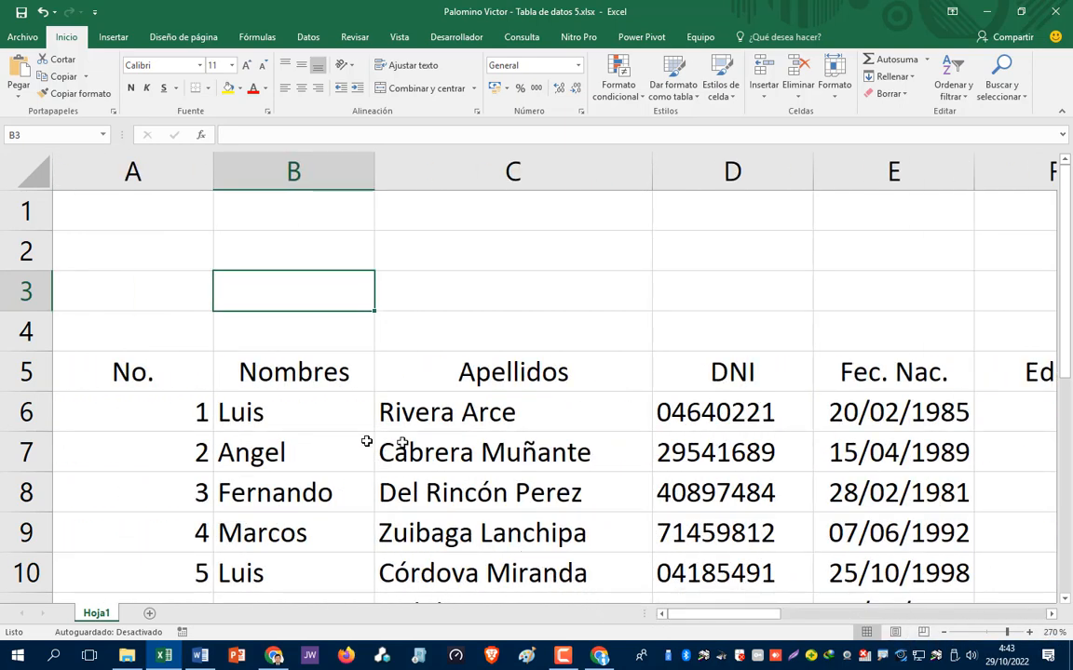
pyautogui.scroll(-2, 398, 452)
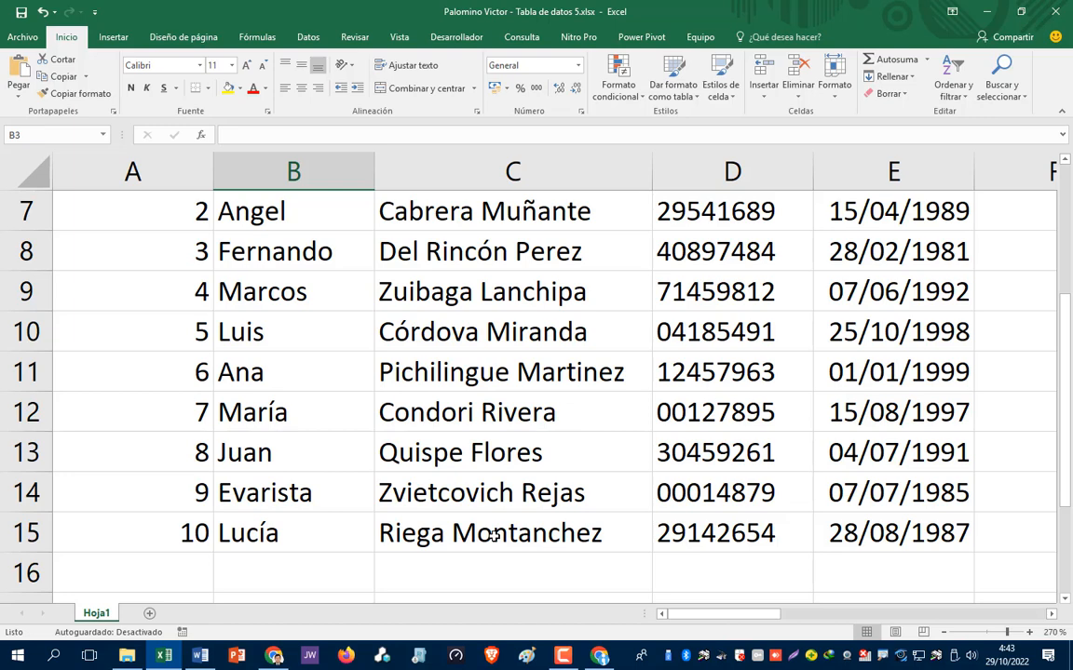
pyautogui.scroll(2, 305, 372)
pyautogui.click(140, 372)
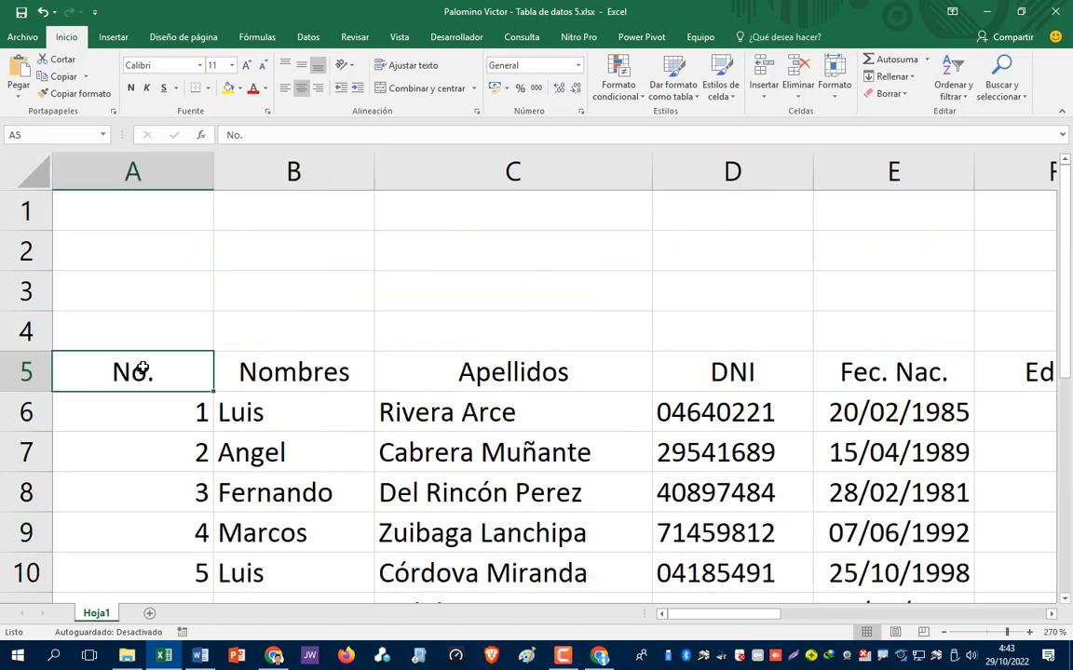
# - Save the workbook to the Desktop under the 'Tarea 1 - …' file name
pyautogui.click(23, 38)
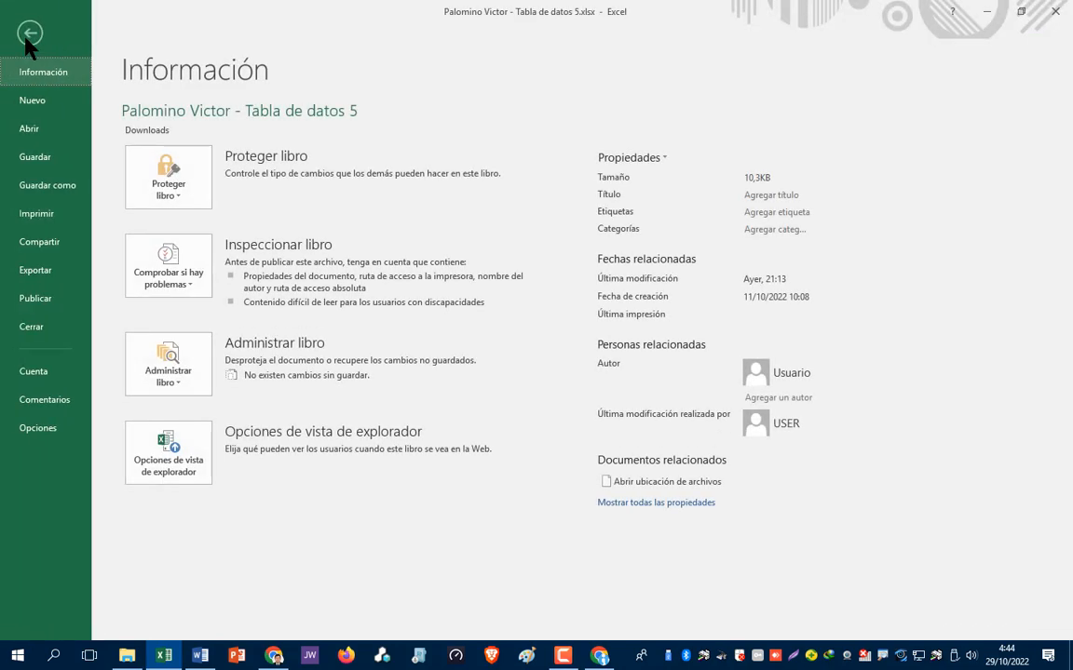
pyautogui.click(44, 190)
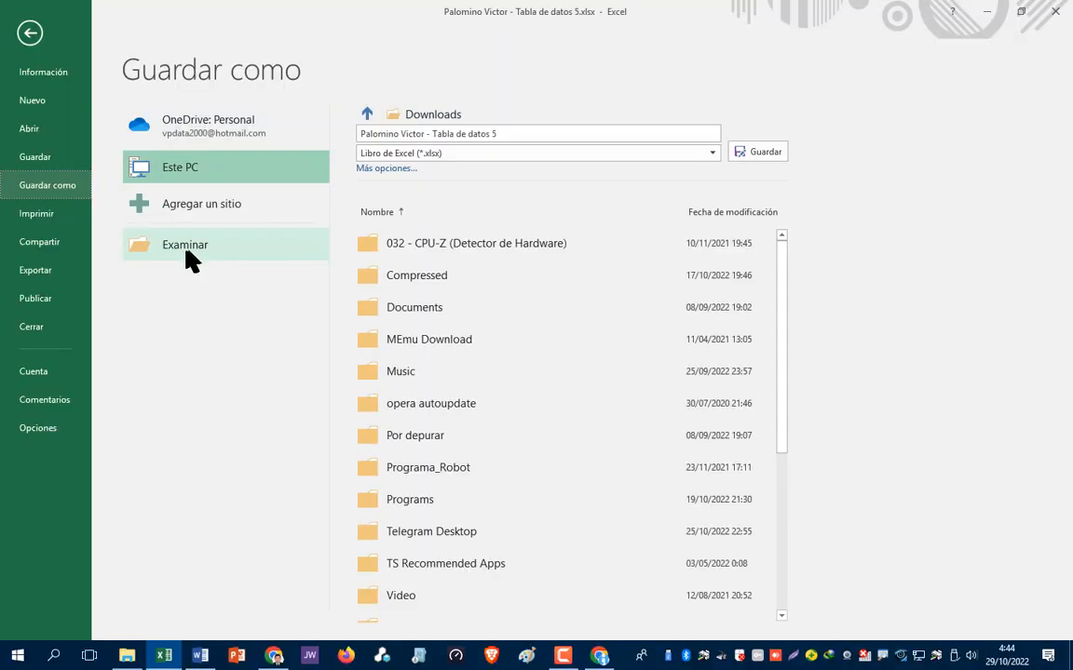
pyautogui.click(164, 238)
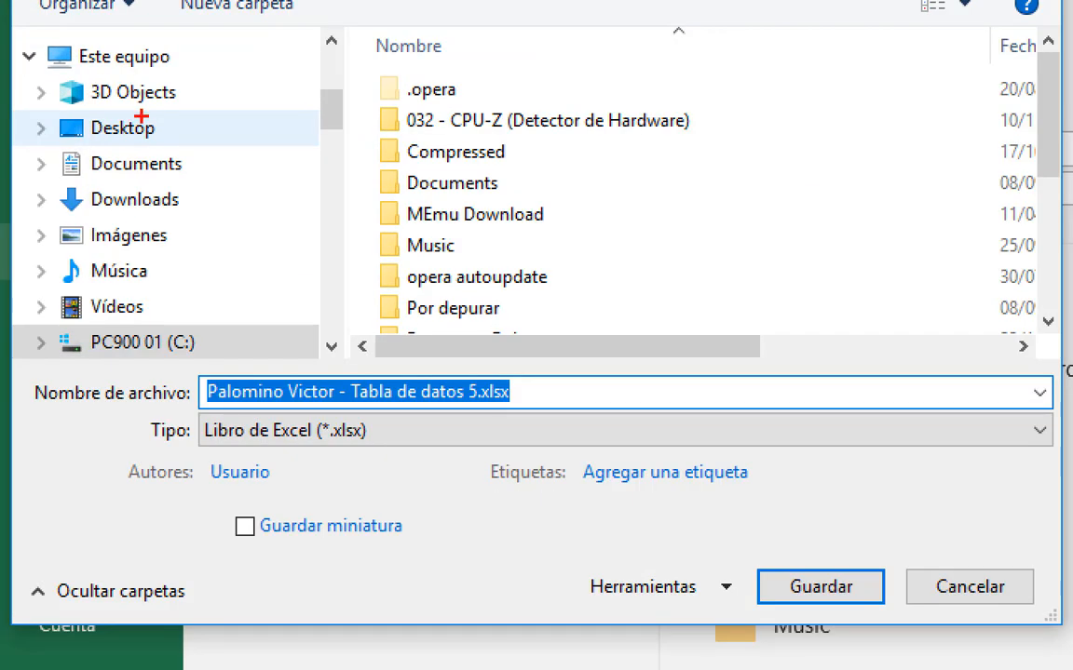
pyautogui.moveTo(134, 96)
pyautogui.mouseDown()
pyautogui.moveTo(37, 110)
pyautogui.moveTo(125, 132)
pyautogui.moveTo(141, 93)
pyautogui.mouseUp()
pyautogui.press('Escape')
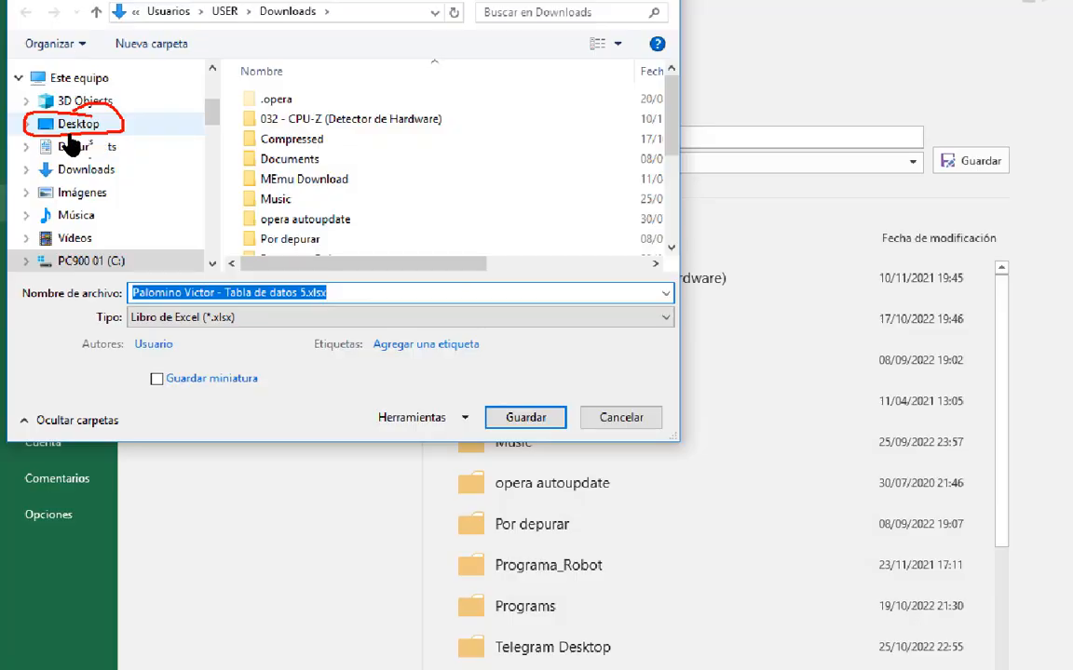
pyautogui.click(61, 125)
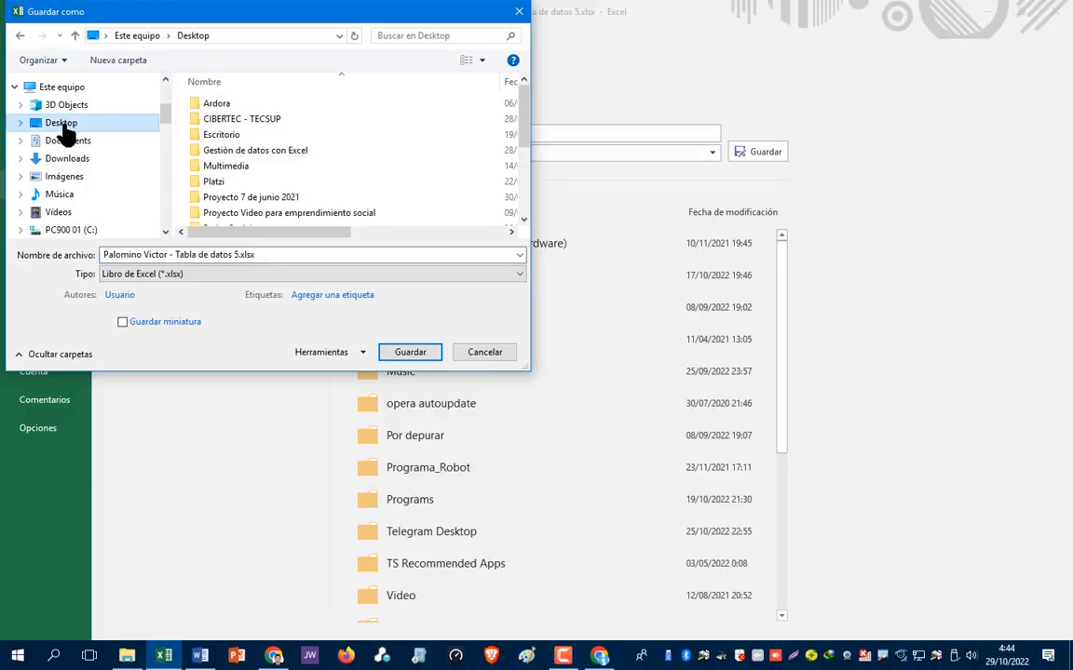
pyautogui.tripleClick(214, 255)
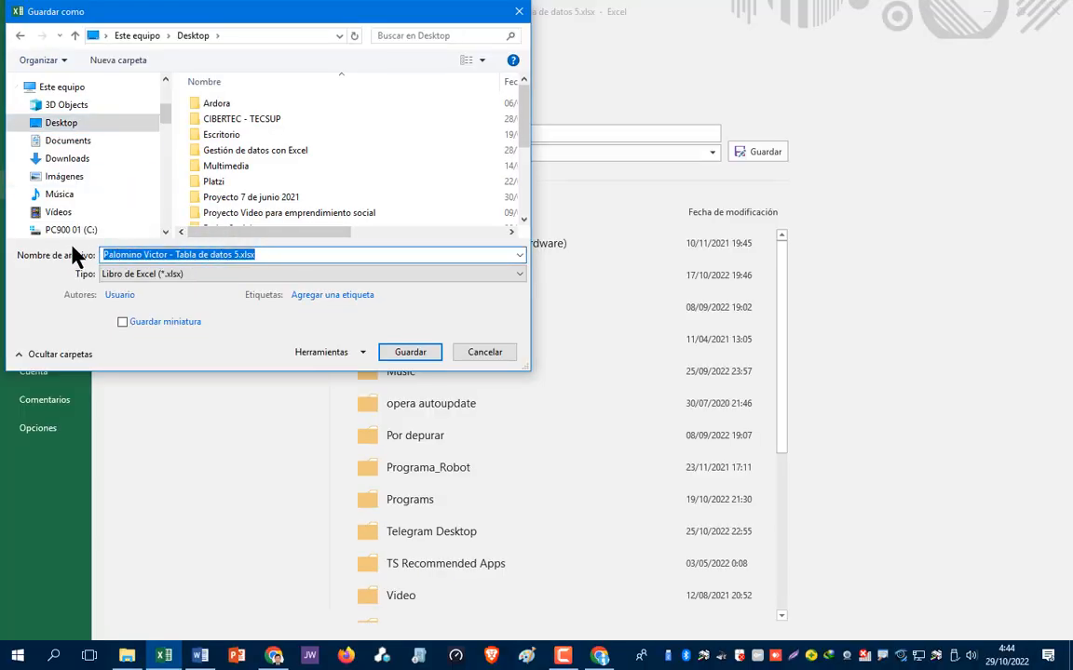
pyautogui.write('Tarea 1')
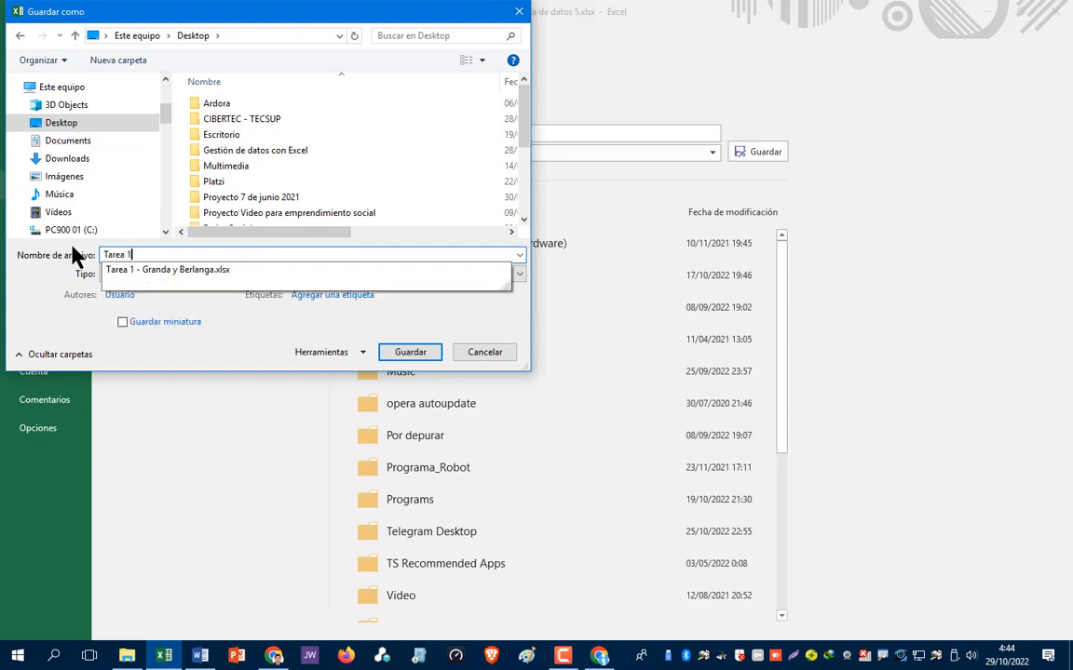
pyautogui.write(' - Granda y Berlanga')
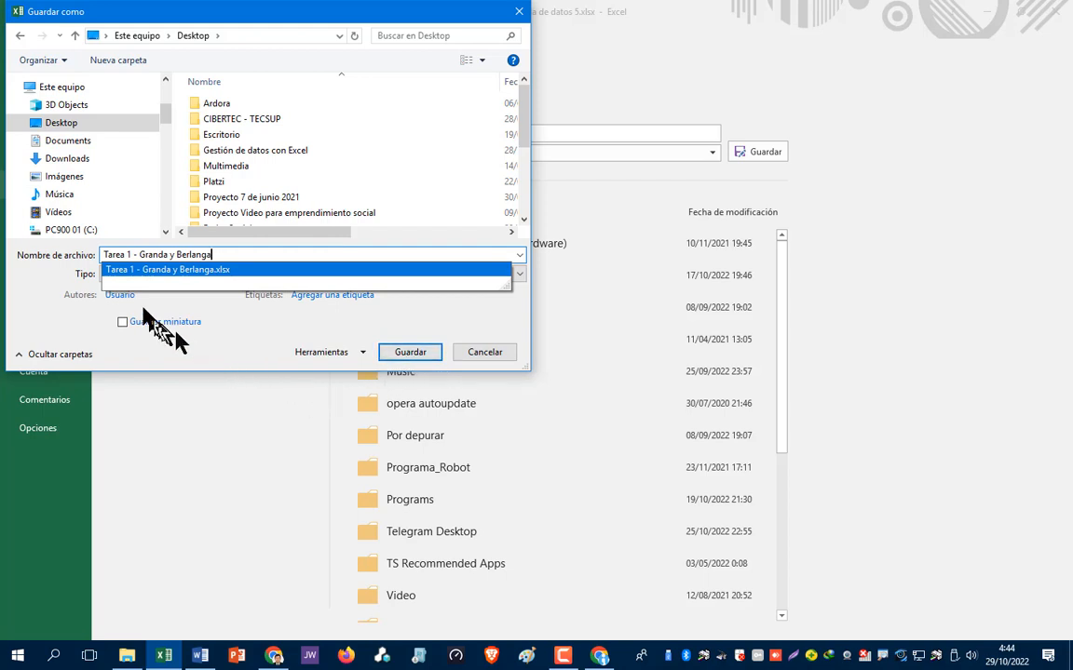
pyautogui.click(414, 354)
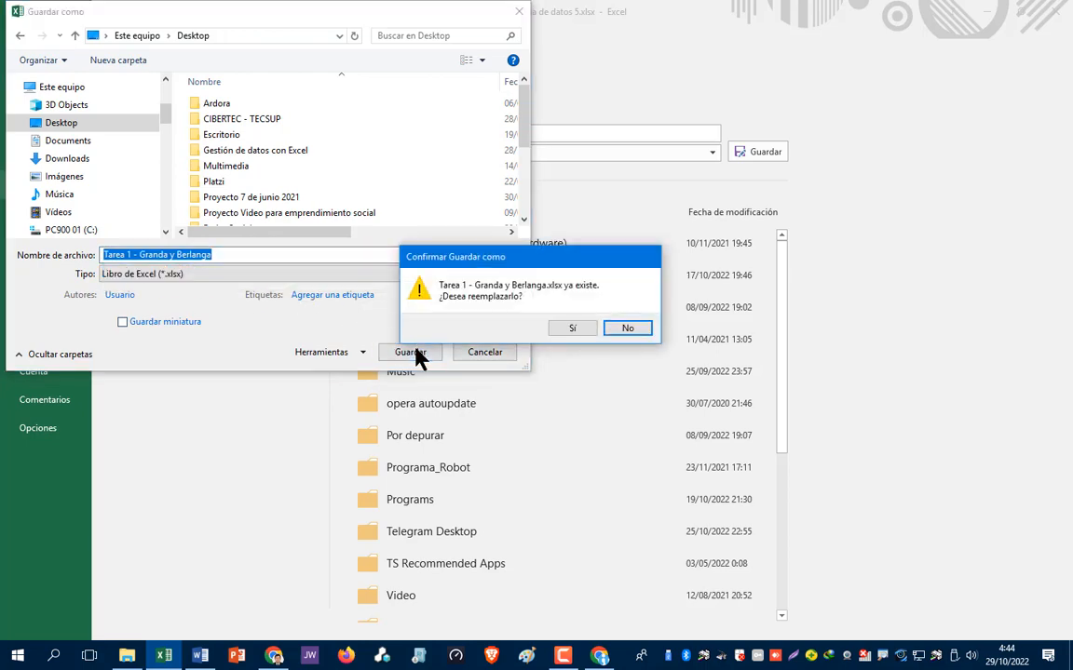
# - Confirm replacing the existing Tarea 1 .xlsx file on the Desktop
pyautogui.click(572, 327)
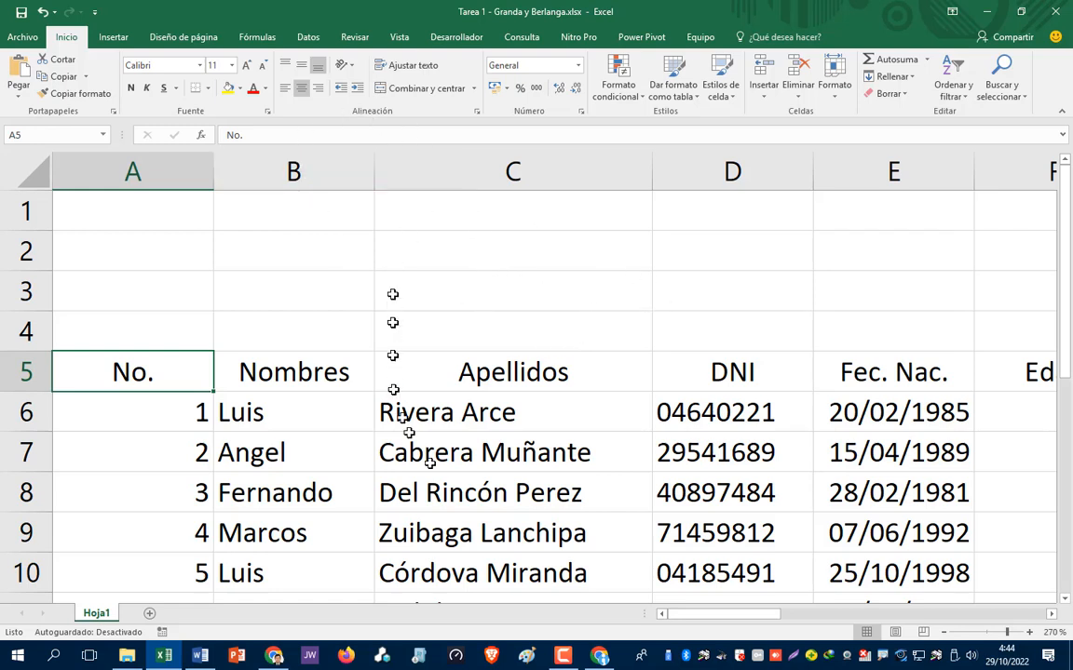
pyautogui.scroll(-1, 523, 477)
pyautogui.scroll(-3, 523, 477)
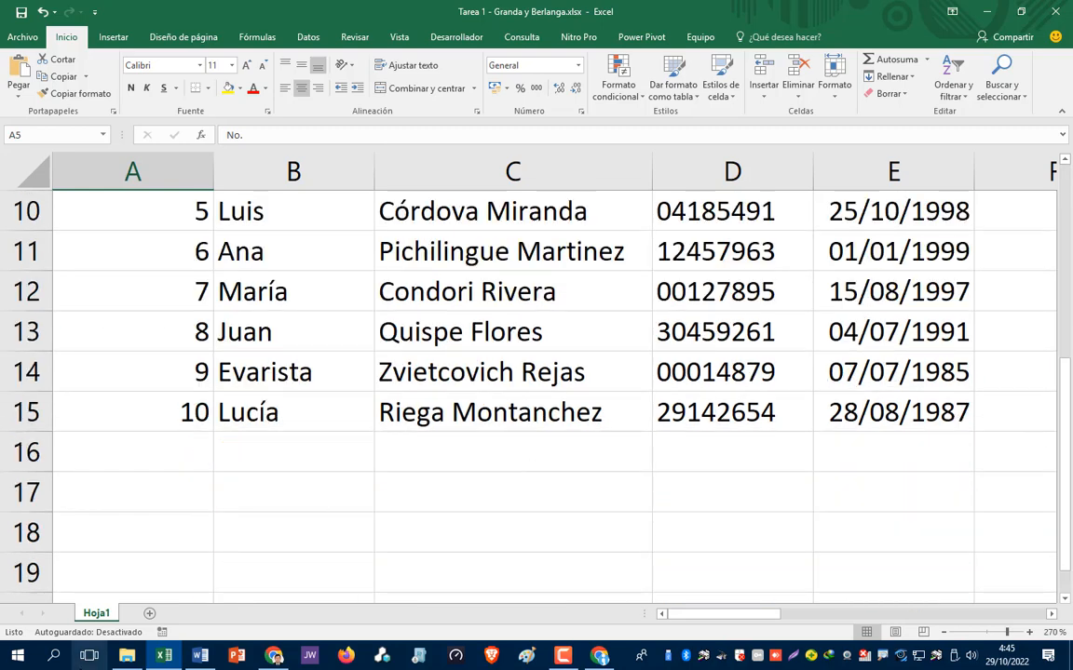
pyautogui.click(126, 655)
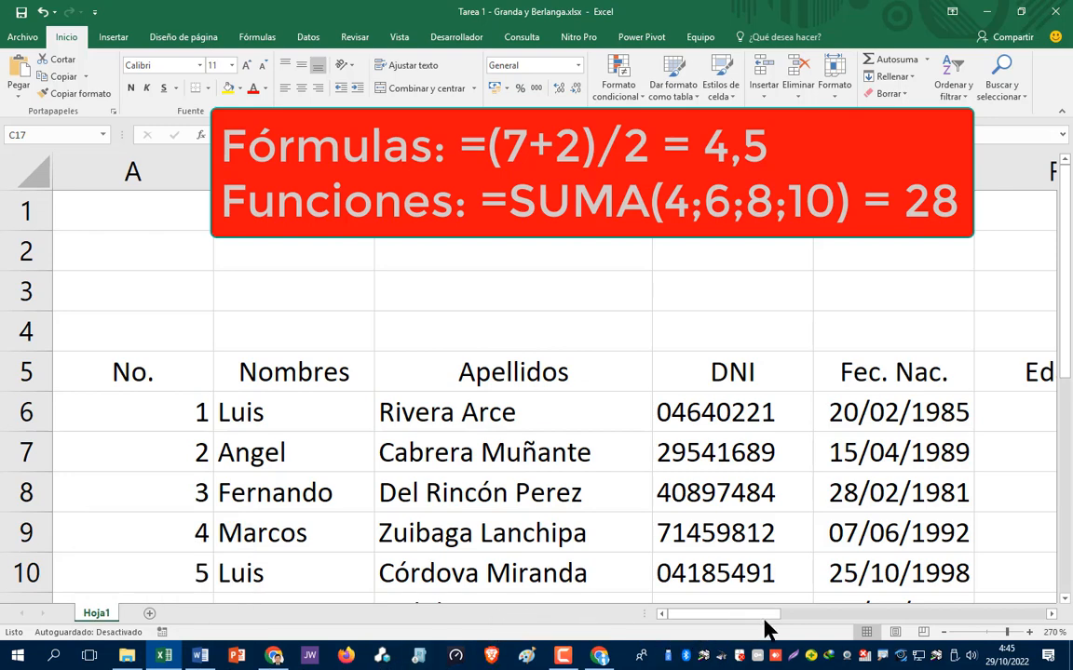
pyautogui.moveTo(757, 620); pyautogui.dragTo(780, 622)
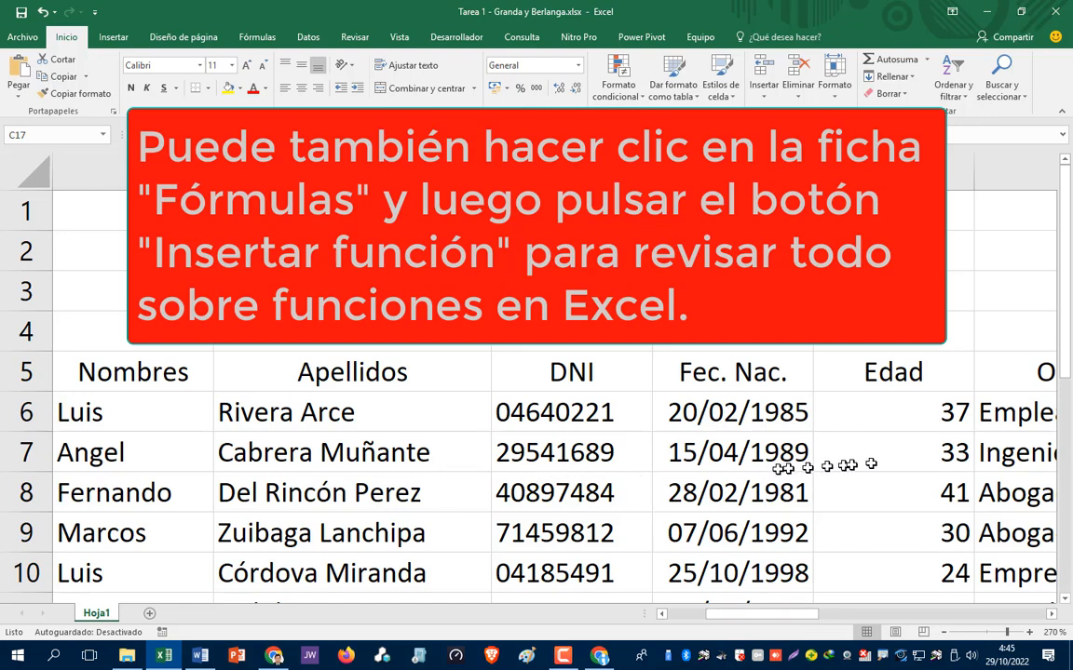
pyautogui.click(899, 419)
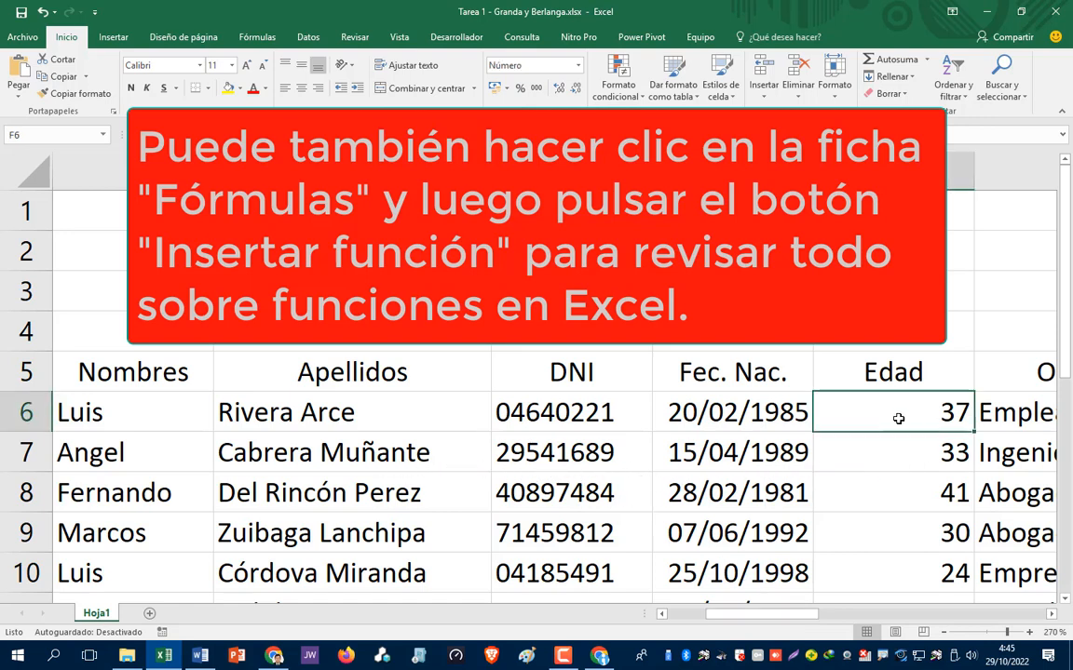
pyautogui.press('F2')
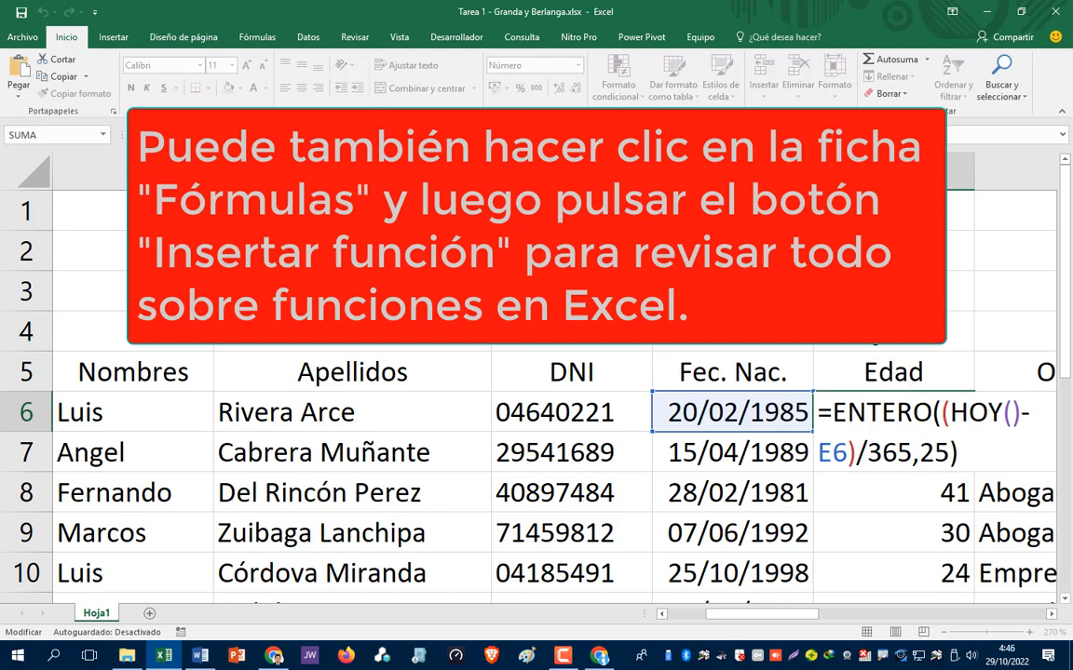
# - View F6's age formula in the cell and leave it unchanged
pyautogui.click(824, 344)
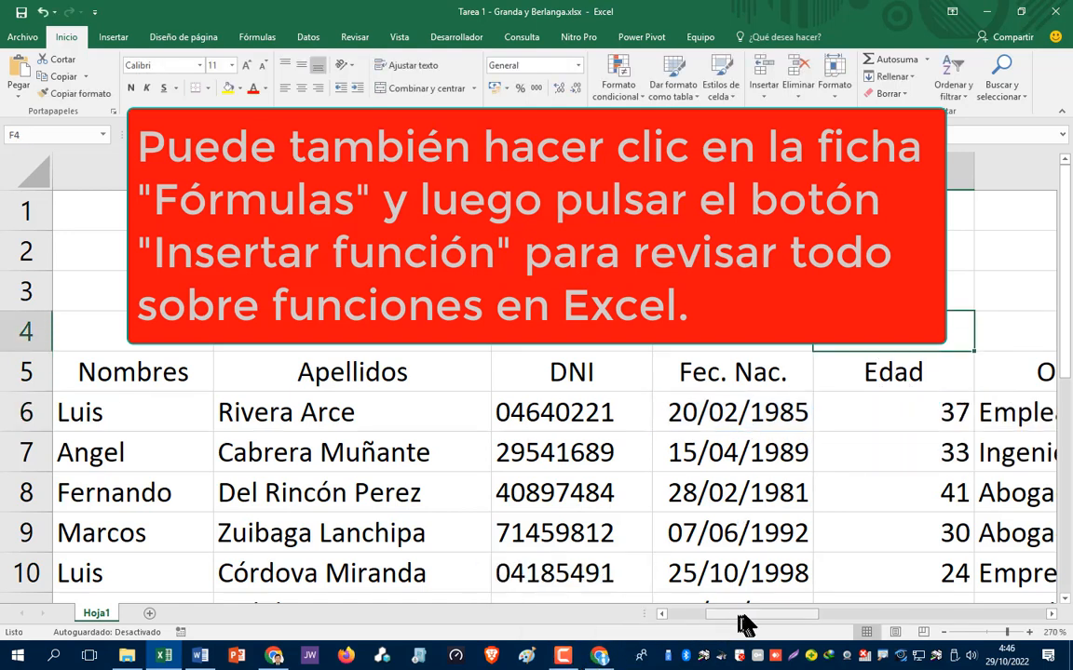
pyautogui.moveTo(743, 617); pyautogui.dragTo(817, 616)
pyautogui.click(500, 415)
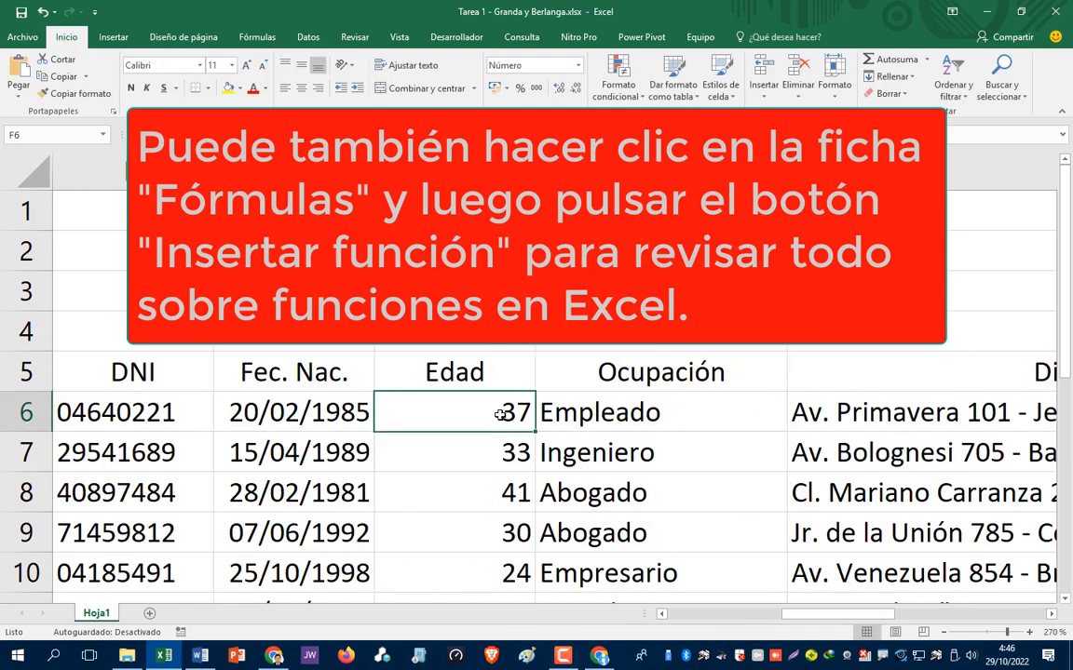
pyautogui.doubleClick(500, 415)
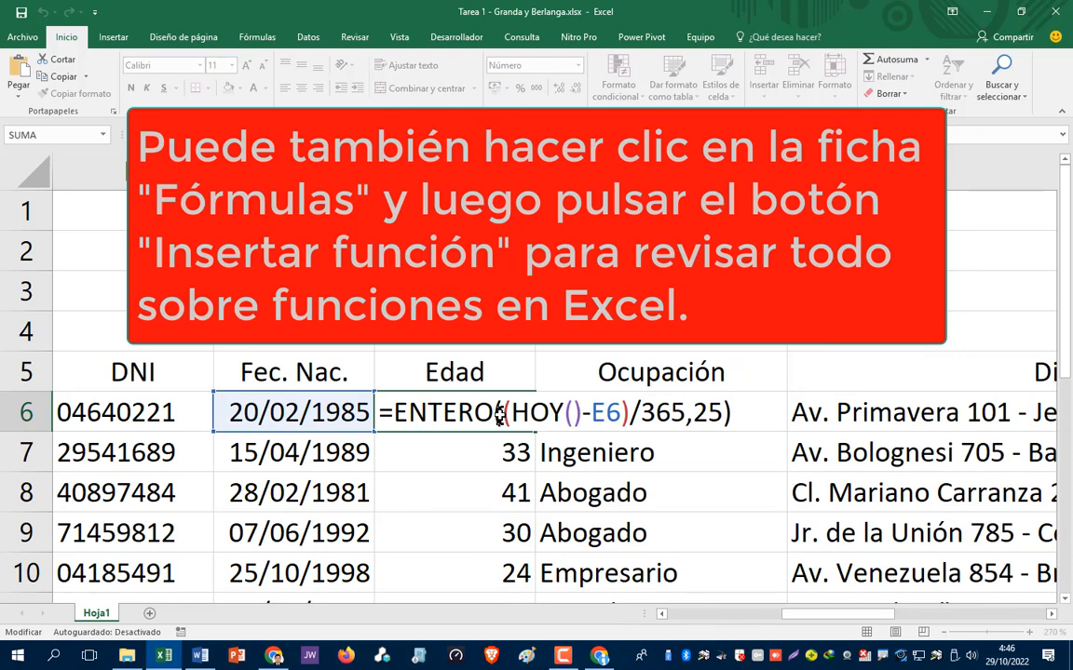
pyautogui.press('Escape')
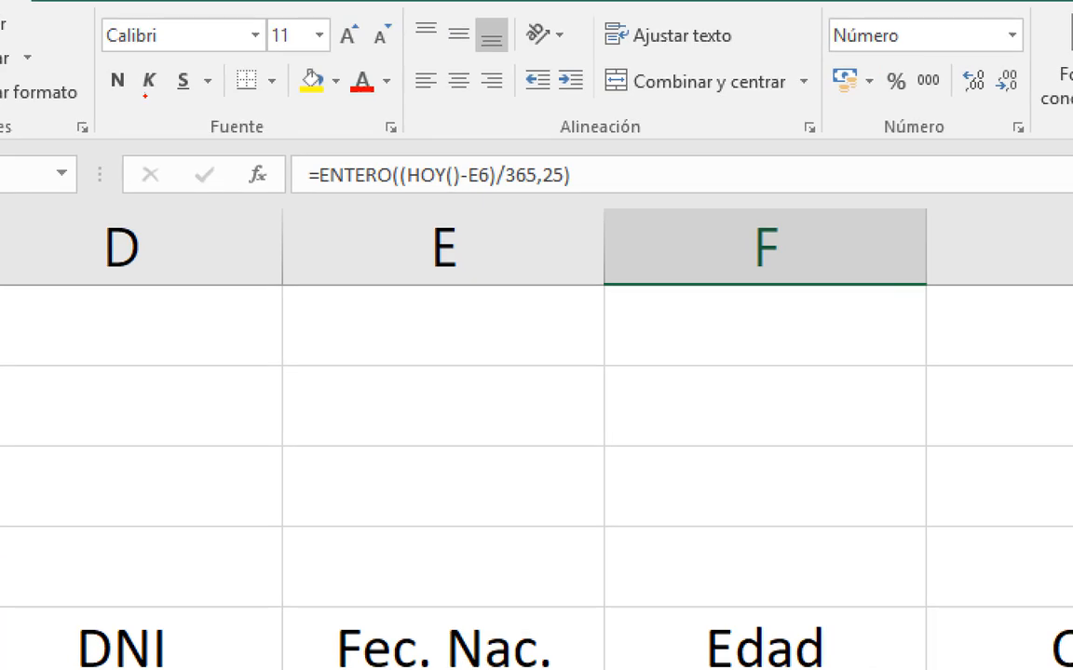
# - Show the ENTERO function arguments, then return to the No. header at A5
pyautogui.moveTo(262, 147)
pyautogui.mouseDown()
pyautogui.moveTo(224, 186)
pyautogui.moveTo(264, 166)
pyautogui.mouseUp()
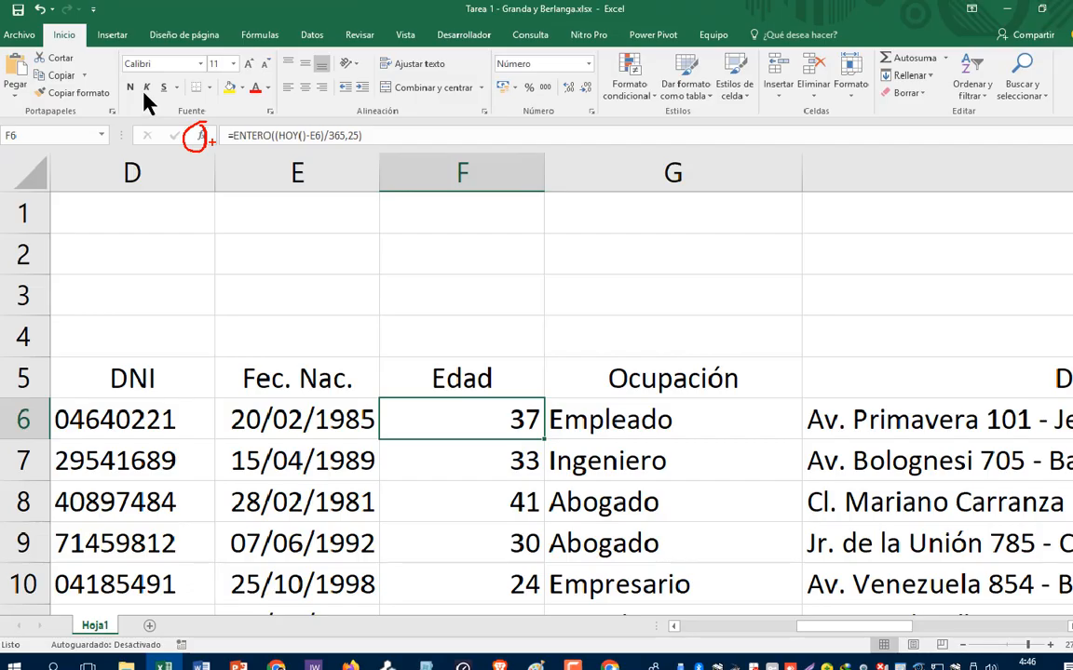
pyautogui.press('Escape')
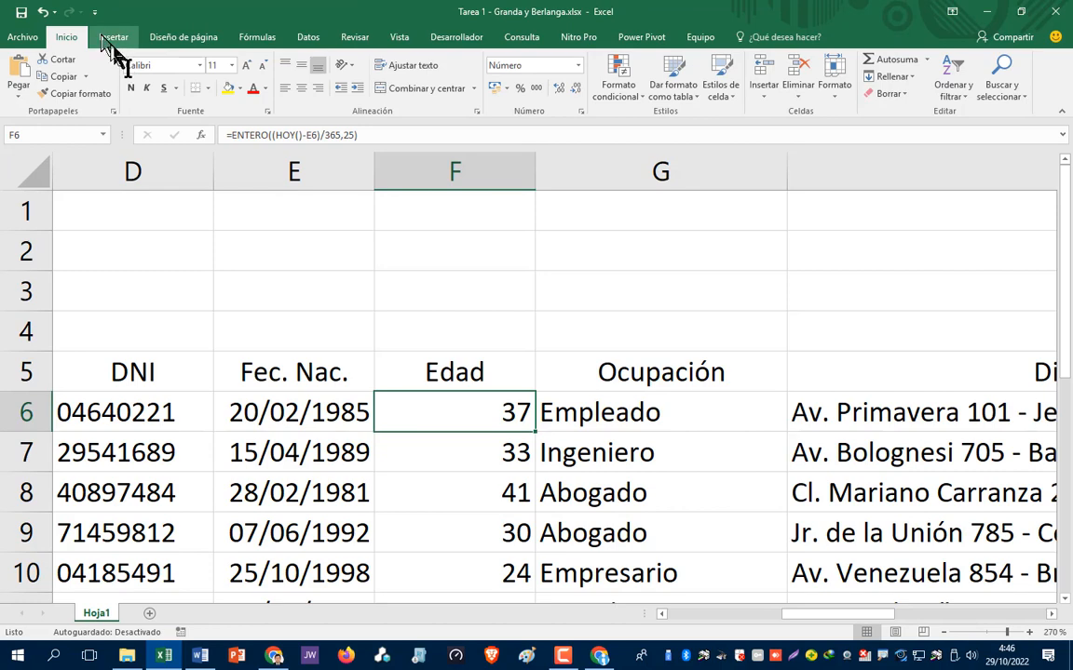
pyautogui.click(200, 135)
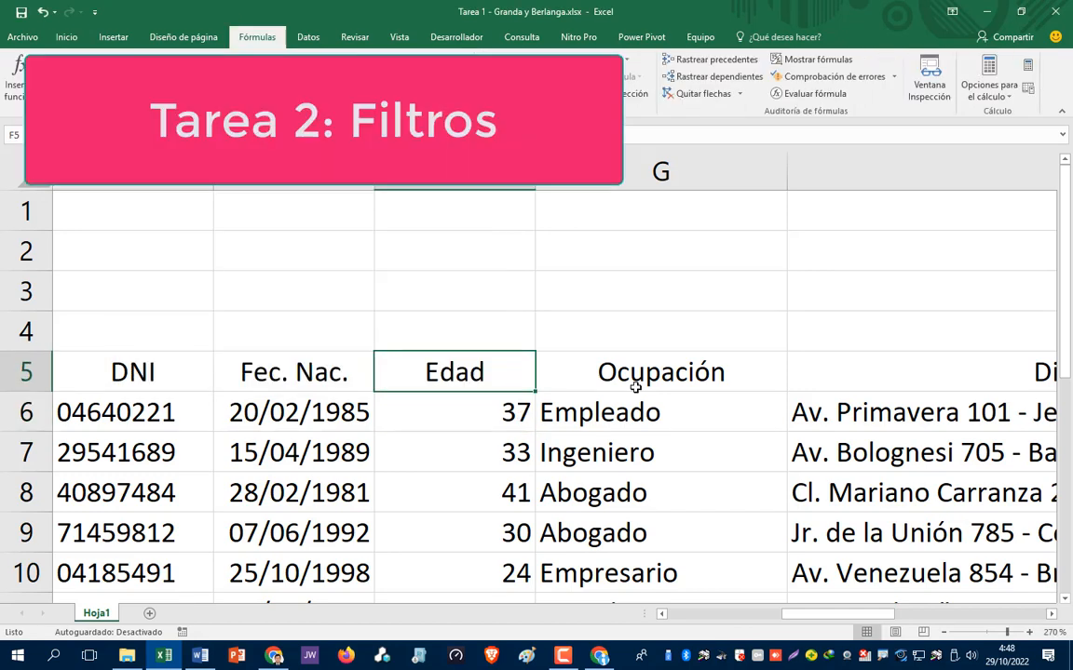
pyautogui.press('Left')
pyautogui.press('Left')
pyautogui.press('Left')
pyautogui.press('Left')
pyautogui.press('Left')
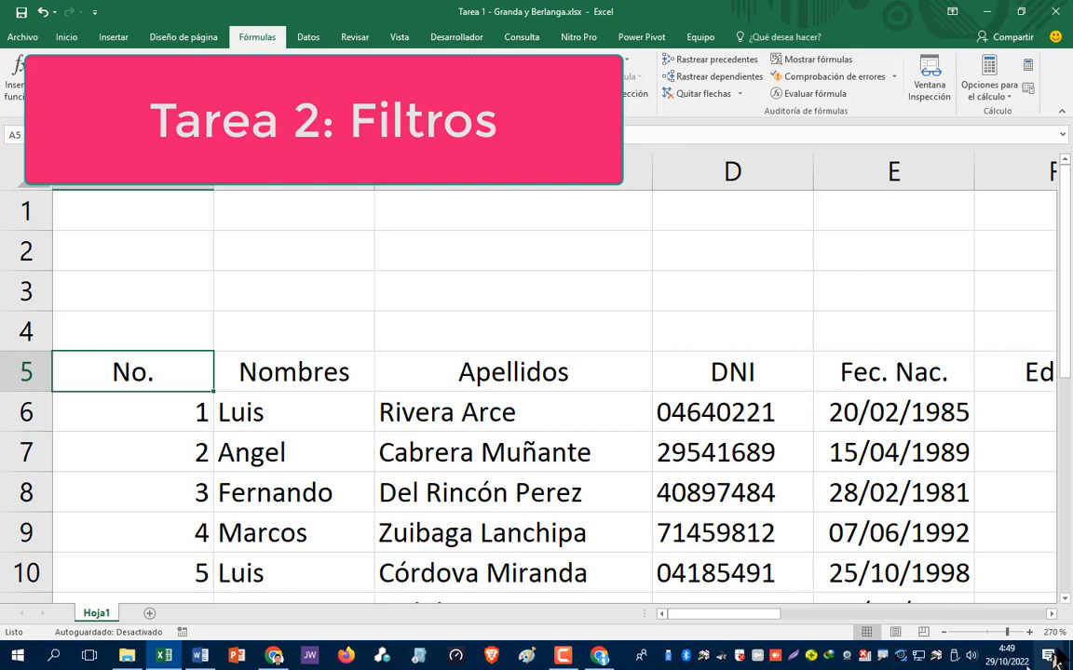
# - Zoom out to 130% so rows 5–15 through the Hijos column fit on screen
pyautogui.moveTo(712, 615); pyautogui.dragTo(853, 617)
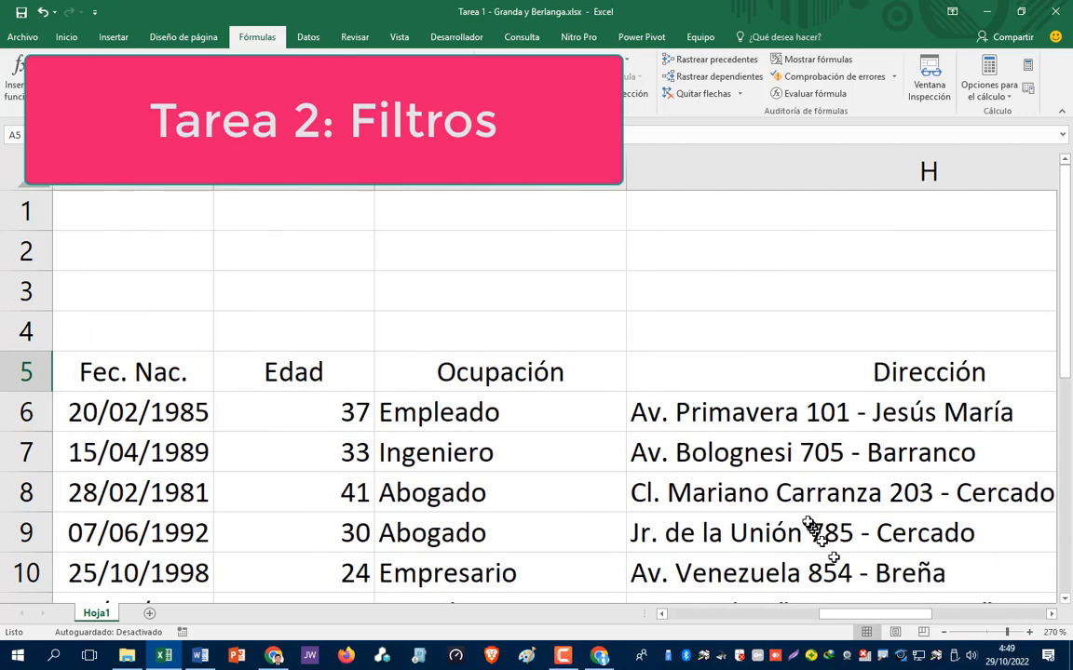
pyautogui.click(943, 633)
pyautogui.click(943, 633)
pyautogui.click(943, 634)
pyautogui.click(943, 633)
pyautogui.click(943, 633)
pyautogui.click(943, 633)
pyautogui.click(943, 633)
pyautogui.click(943, 634)
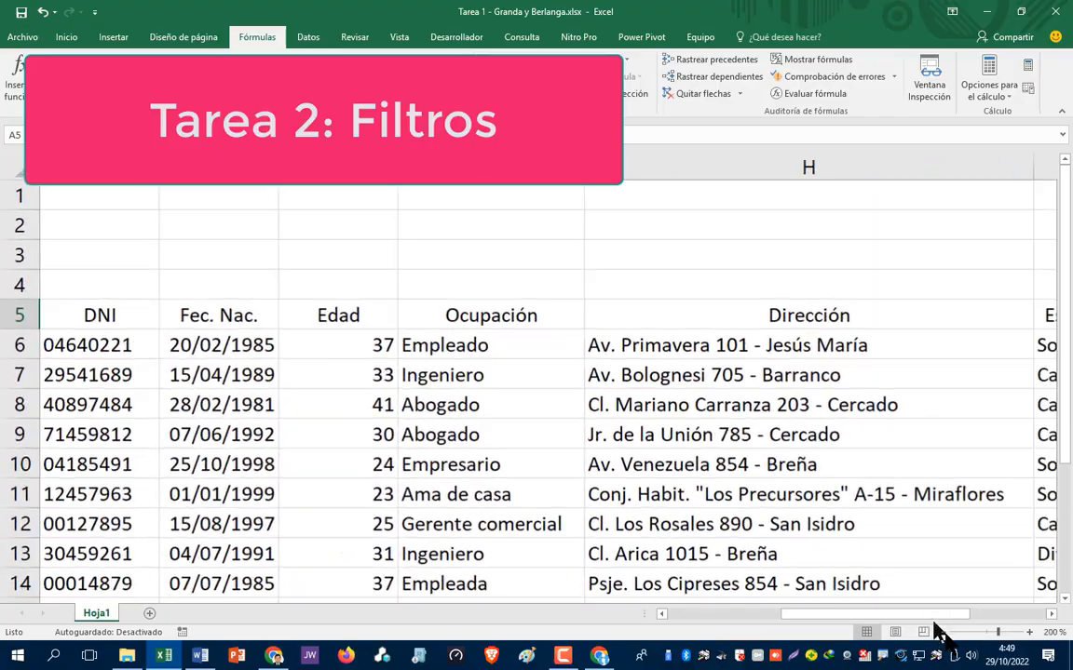
pyautogui.click(943, 633)
pyautogui.click(944, 633)
pyautogui.click(943, 633)
pyautogui.click(944, 633)
pyautogui.click(943, 633)
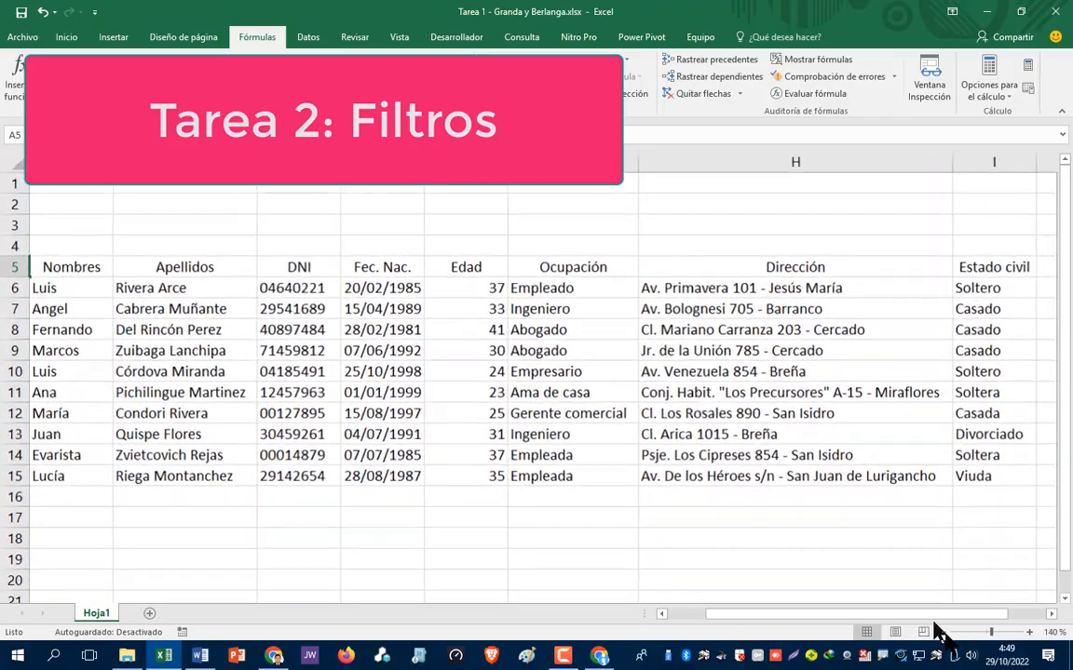
pyautogui.click(943, 633)
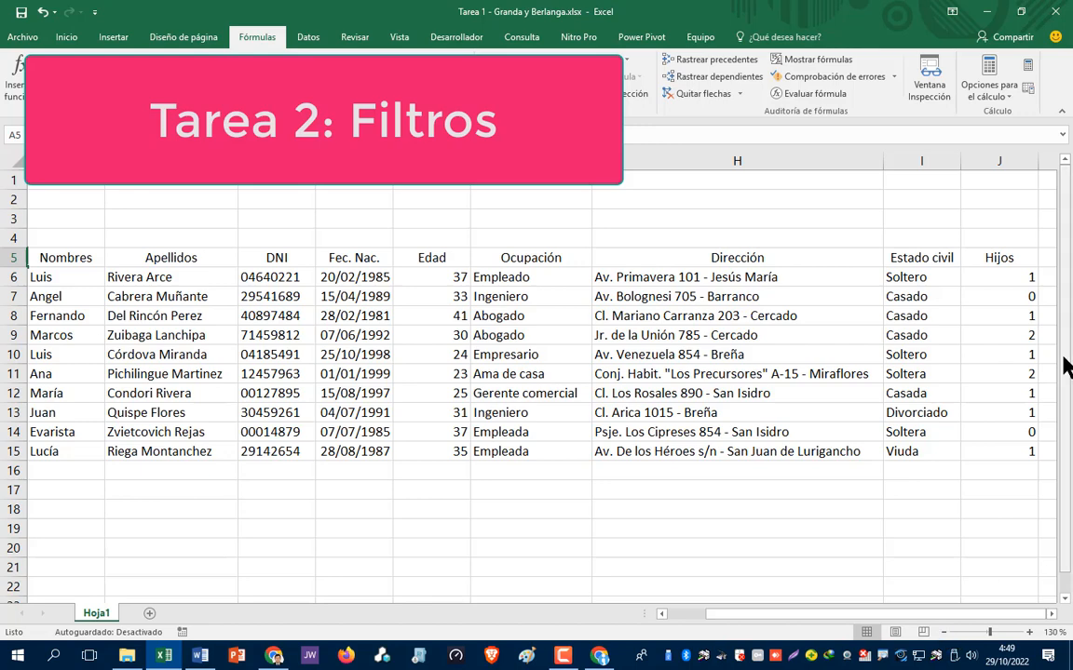
pyautogui.click(980, 203)
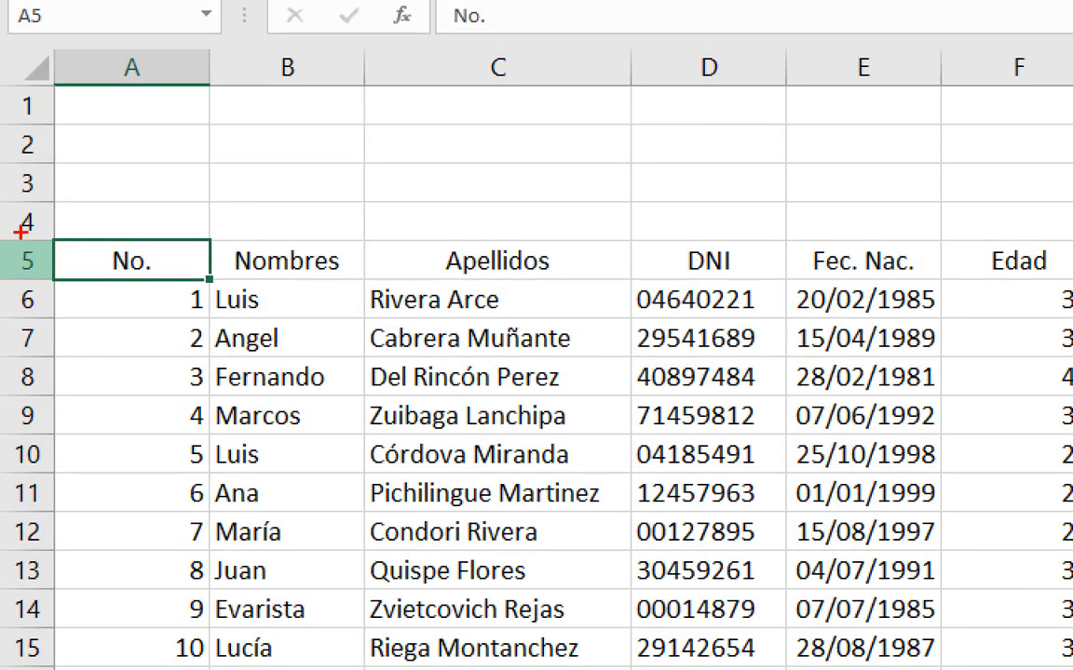
# - Copy header row 5 and paste it into row 2 starting at A2
pyautogui.moveTo(25, 212)
pyautogui.mouseDown()
pyautogui.moveTo(28, 281)
pyautogui.moveTo(15, 222)
pyautogui.mouseUp()
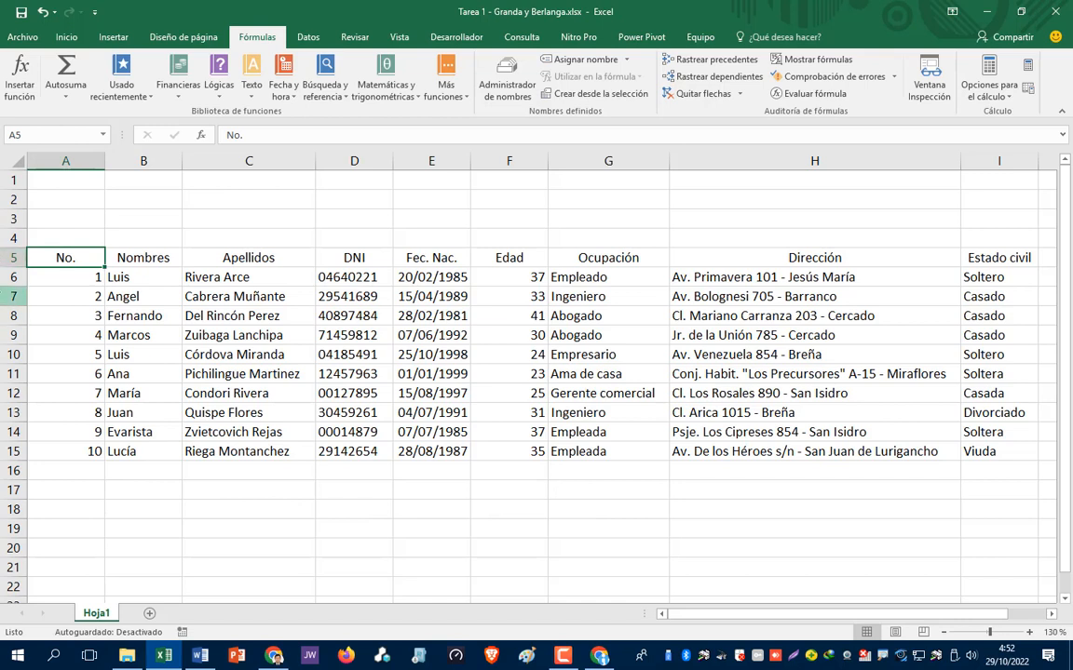
pyautogui.click(13, 257)
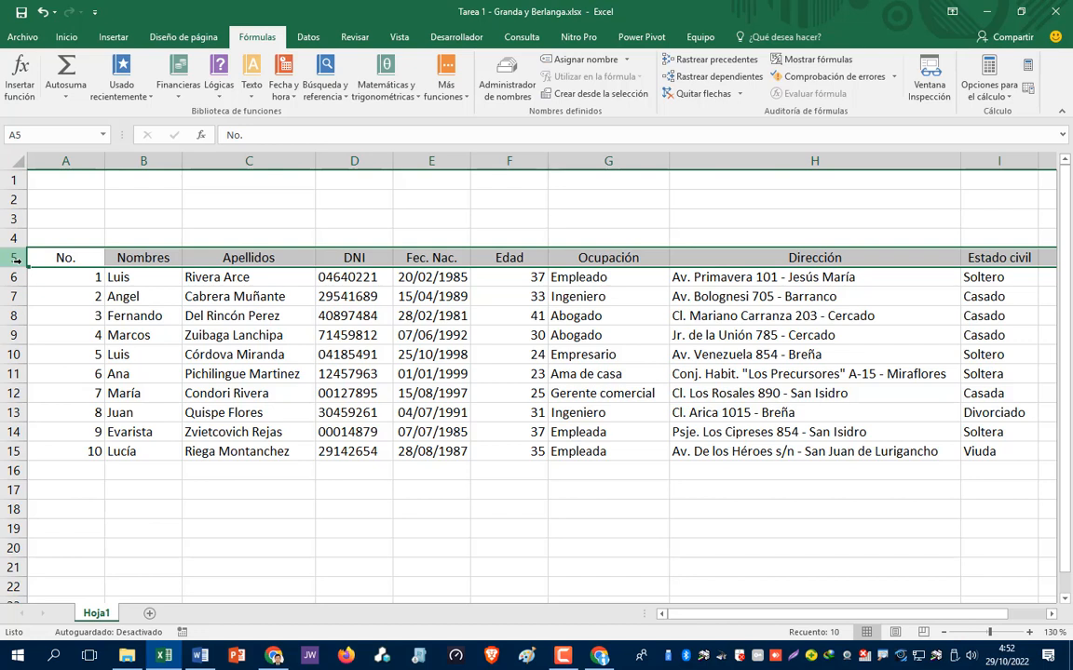
pyautogui.hotkey('ctrl', 'c')
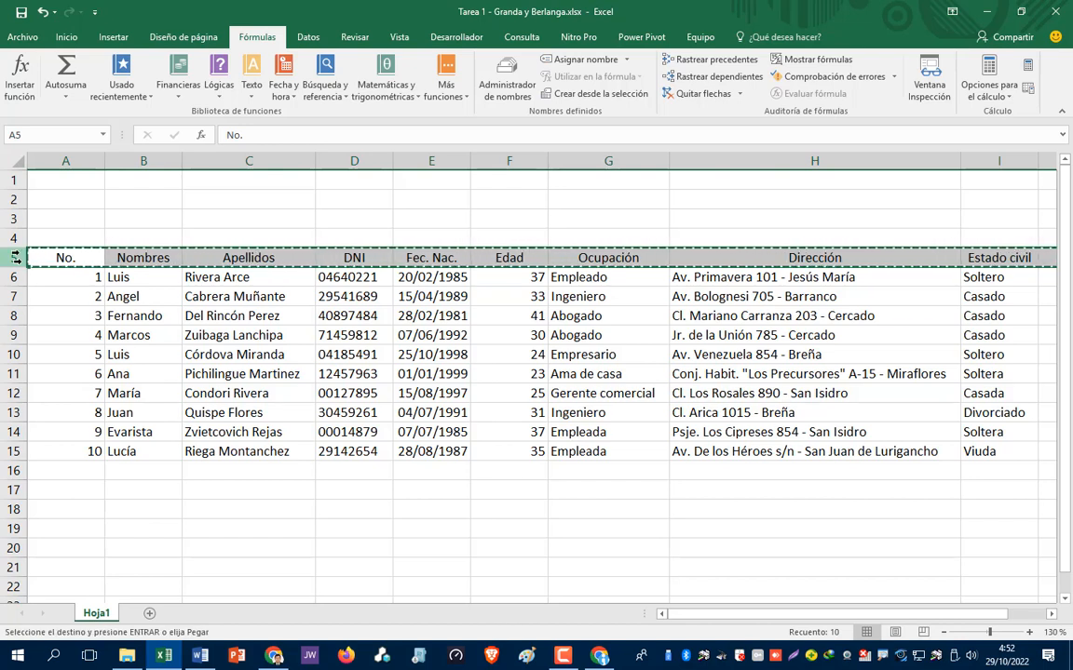
pyautogui.click(62, 199)
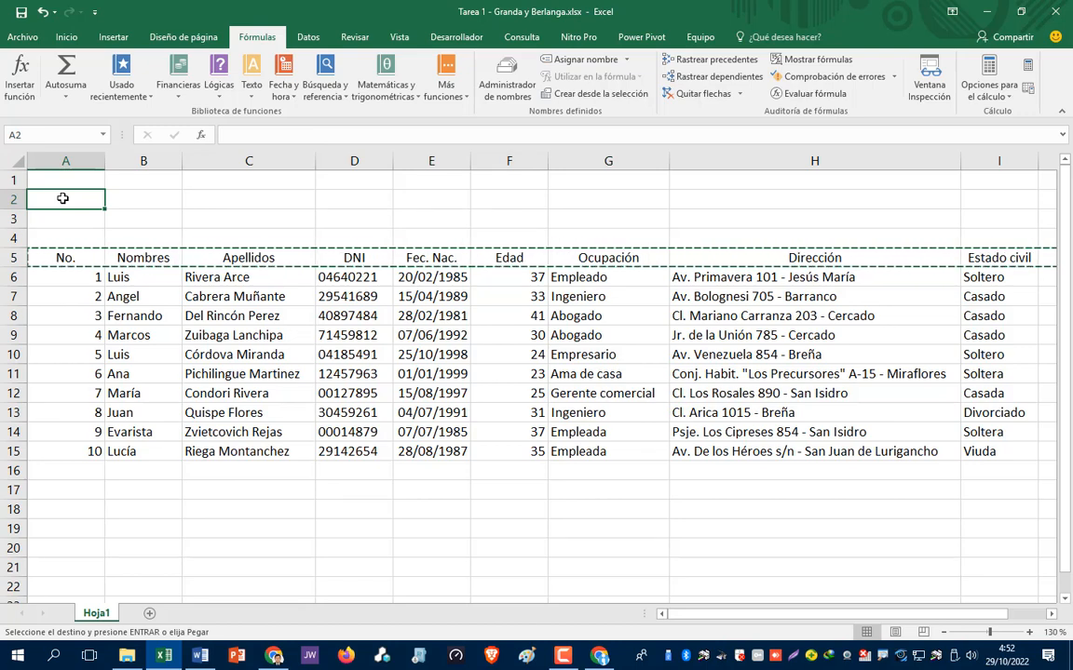
pyautogui.press('Return')
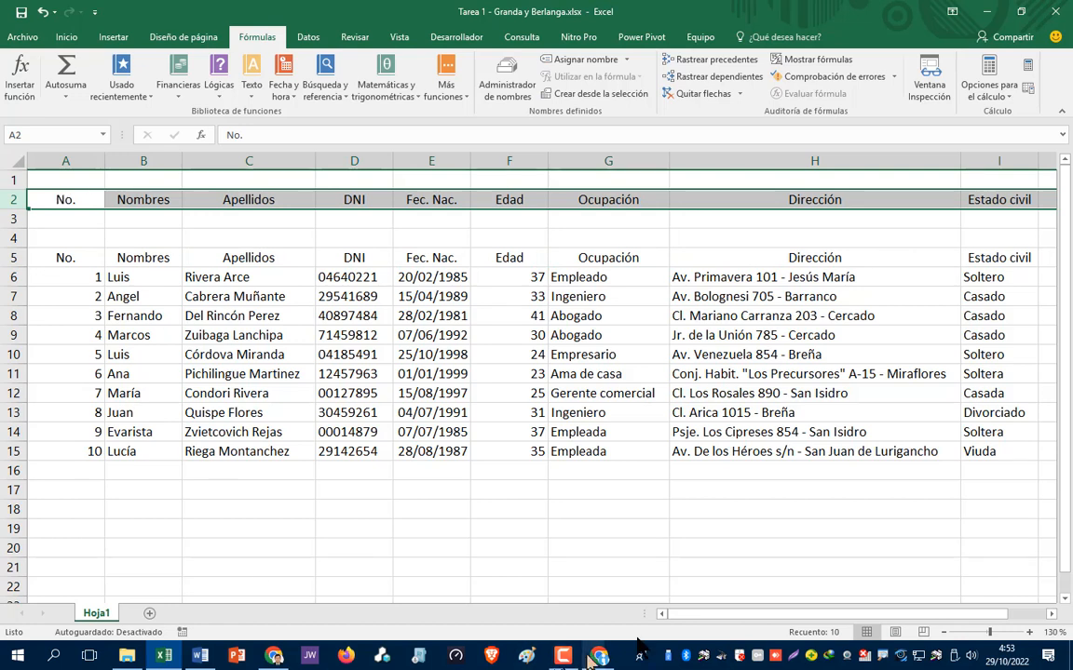
# - Point out the empty criteria cells in row 3 under the copied headers
pyautogui.click(427, 218)
pyautogui.click(532, 223)
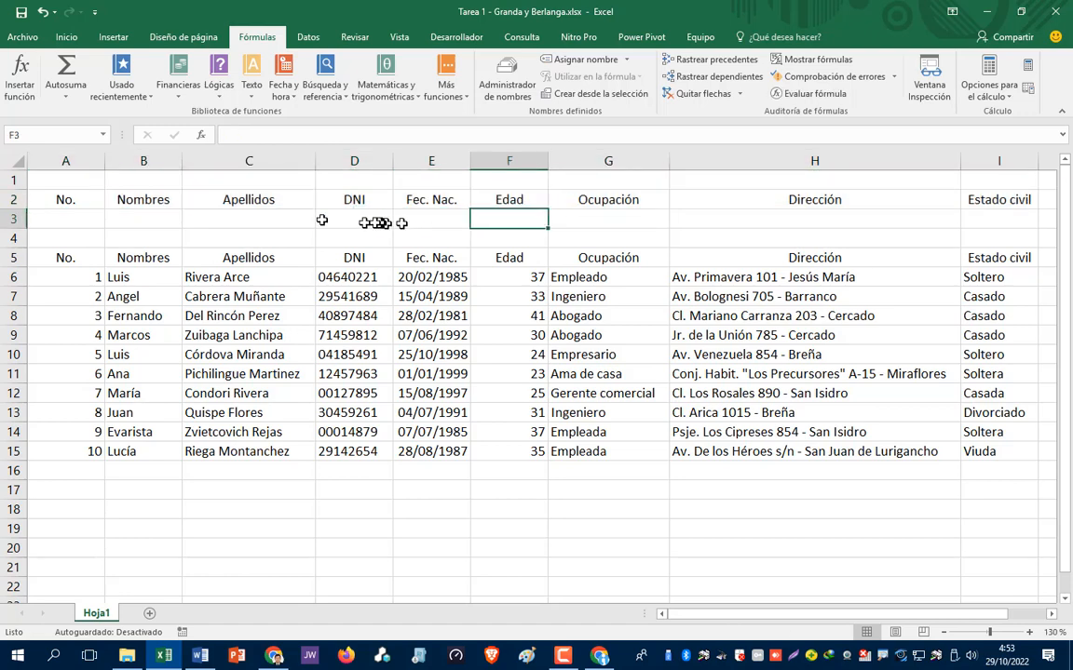
pyautogui.click(238, 220)
pyautogui.click(139, 217)
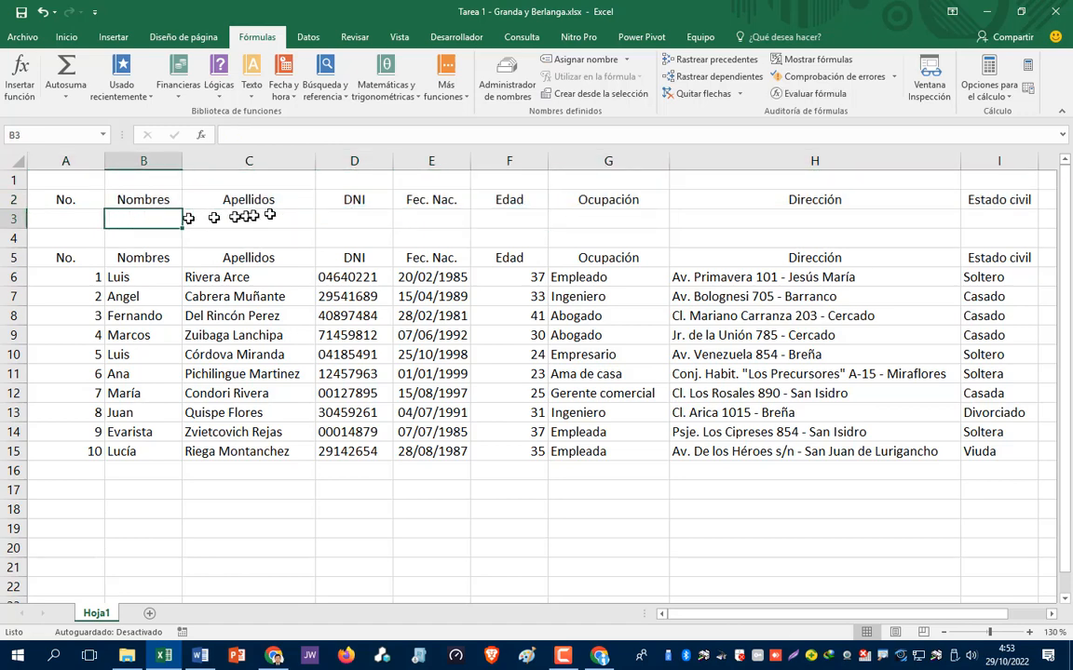
pyautogui.click(382, 218)
pyautogui.click(526, 220)
pyautogui.click(652, 218)
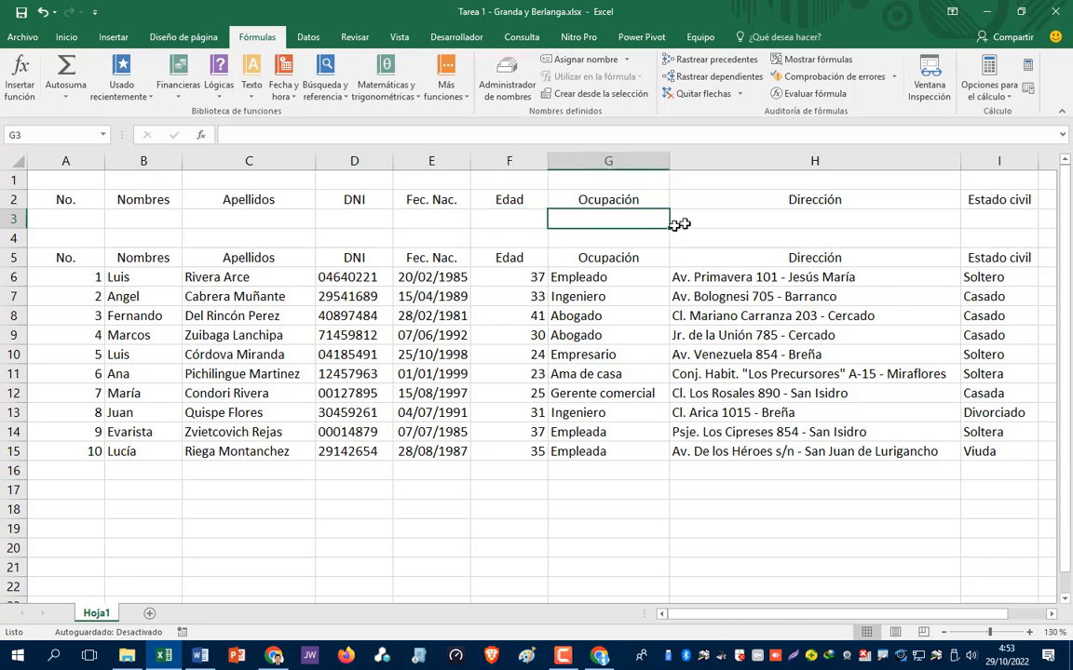
pyautogui.click(843, 221)
pyautogui.click(384, 222)
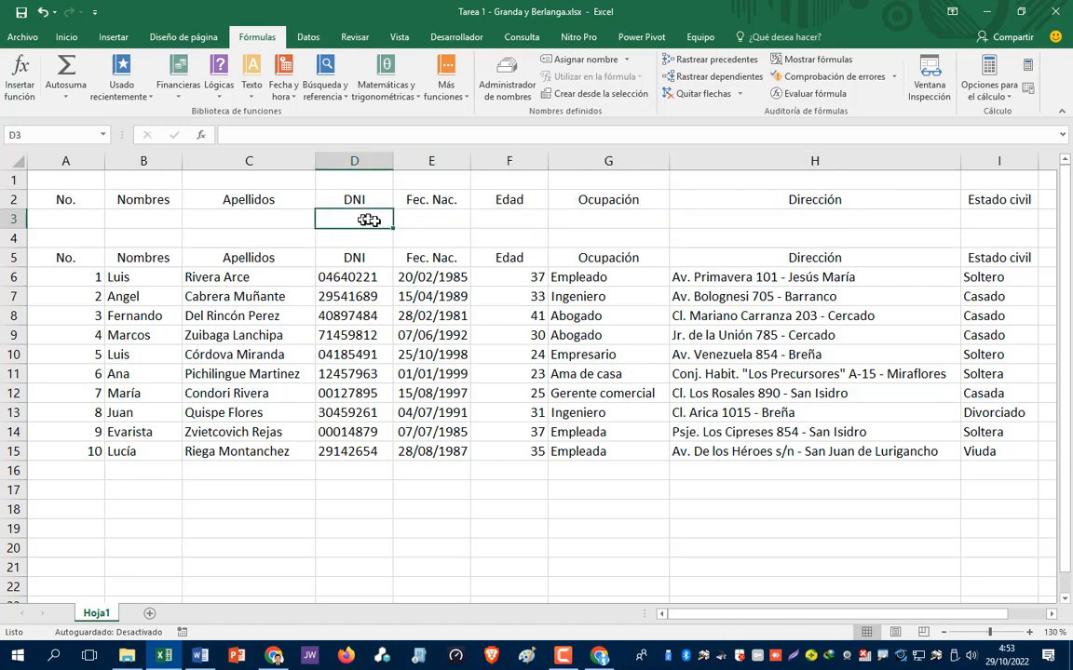
pyautogui.moveTo(713, 627); pyautogui.dragTo(759, 627)
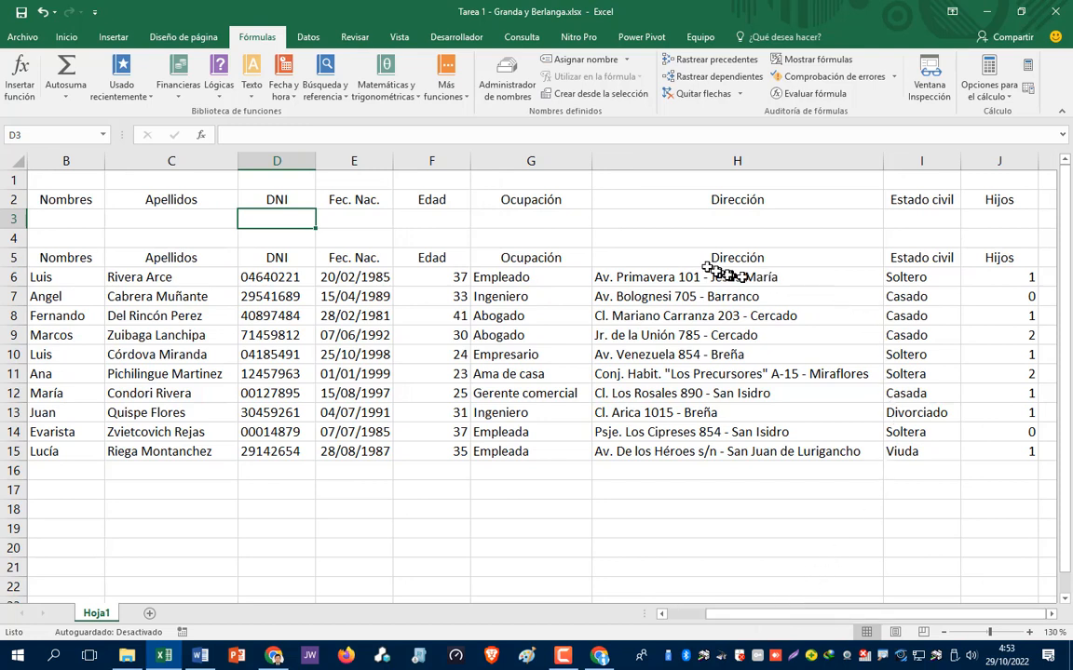
# - Enter a trial 2 under Hijos, clear it, and start typing 'Solter' under Estado civil
pyautogui.click(927, 221)
pyautogui.click(994, 222)
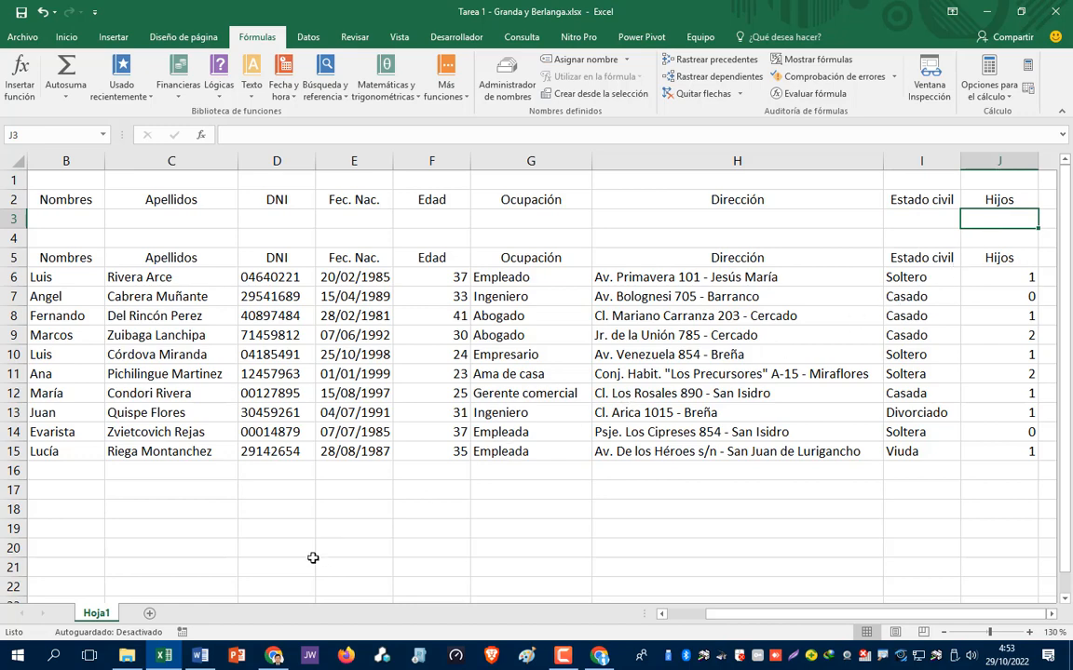
pyautogui.write('2')
pyautogui.hotkey('ctrl', 'Return')
pyautogui.press('Delete')
pyautogui.press('Left')
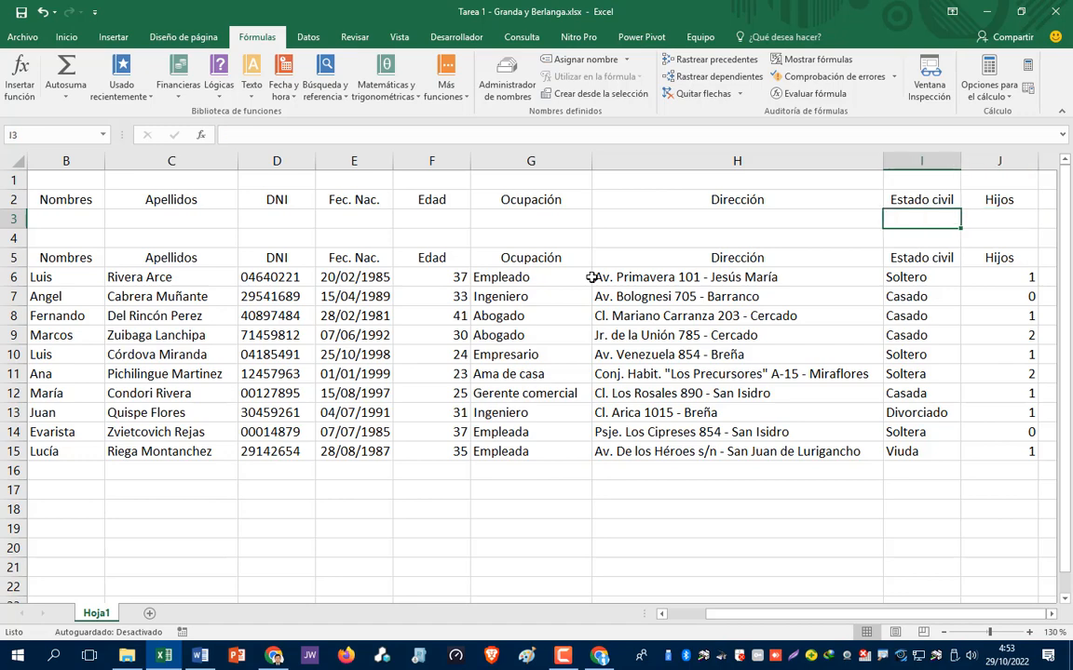
pyautogui.write('Sol')
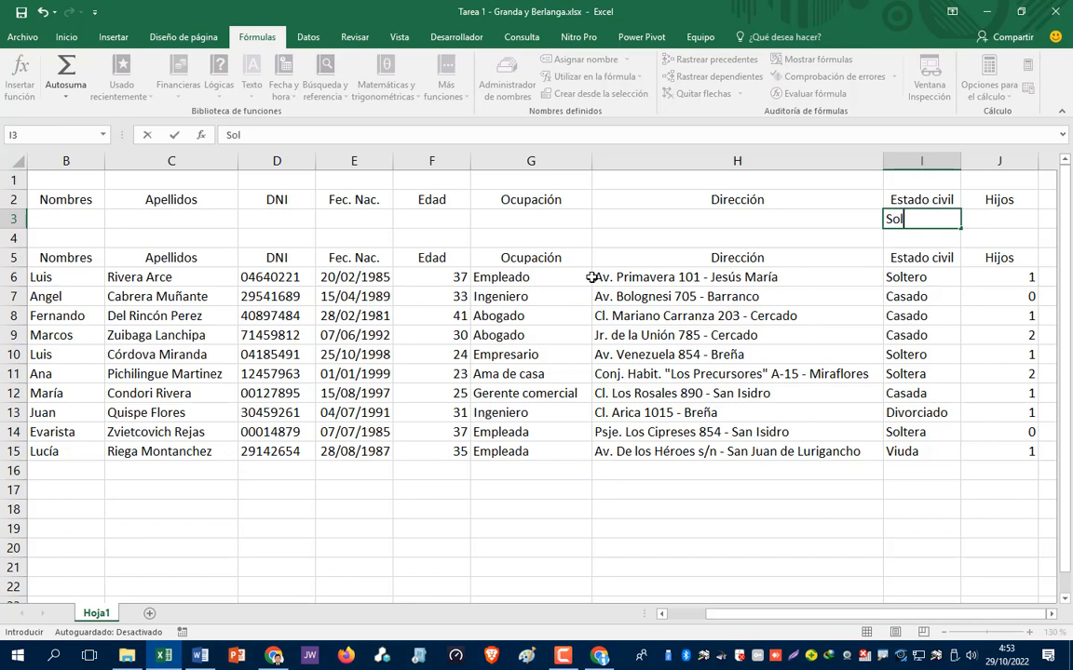
pyautogui.write('ter')
pyautogui.press('Escape')
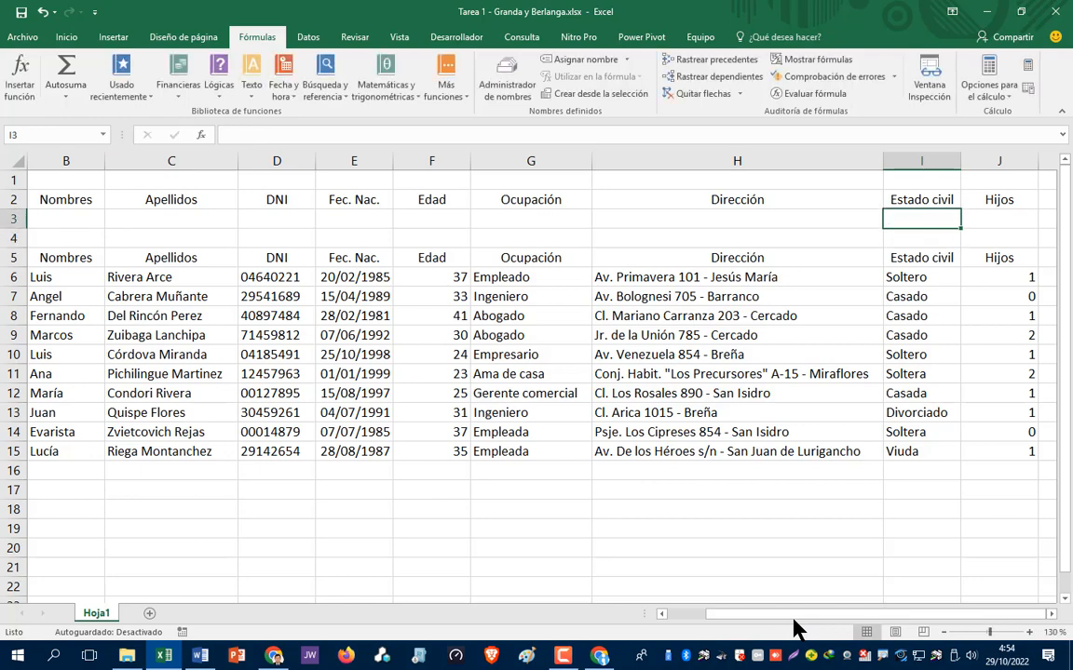
pyautogui.press('Left')
pyautogui.press('Left')
pyautogui.press('Left')
pyautogui.press('Left')
pyautogui.press('Left')
pyautogui.press('Left')
pyautogui.press('Left')
pyautogui.press('Left')
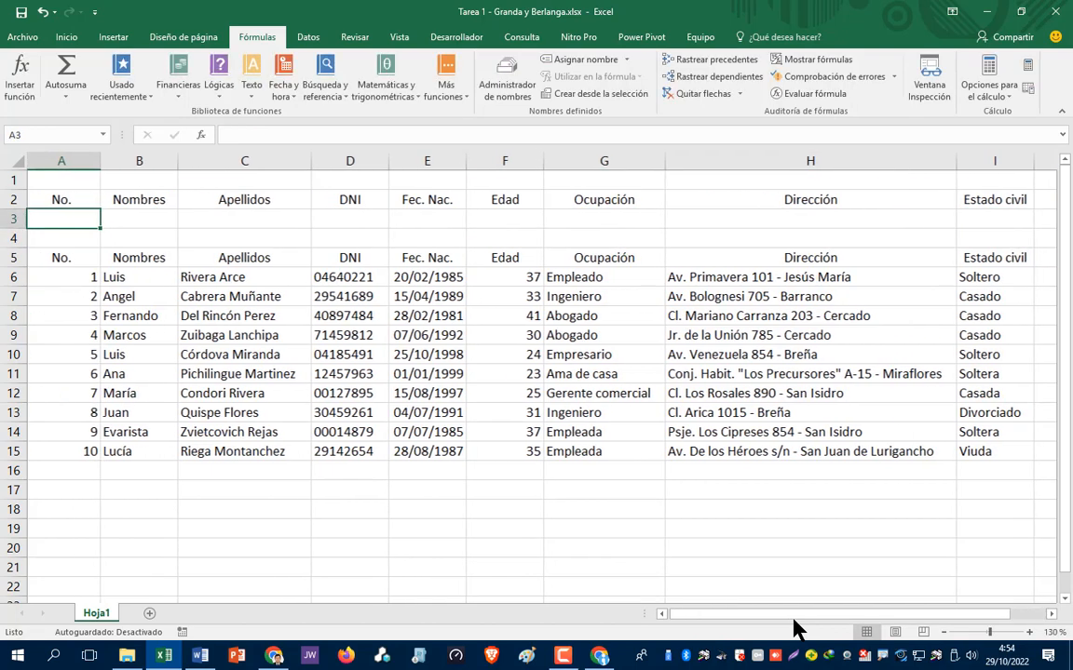
pyautogui.press('Down')
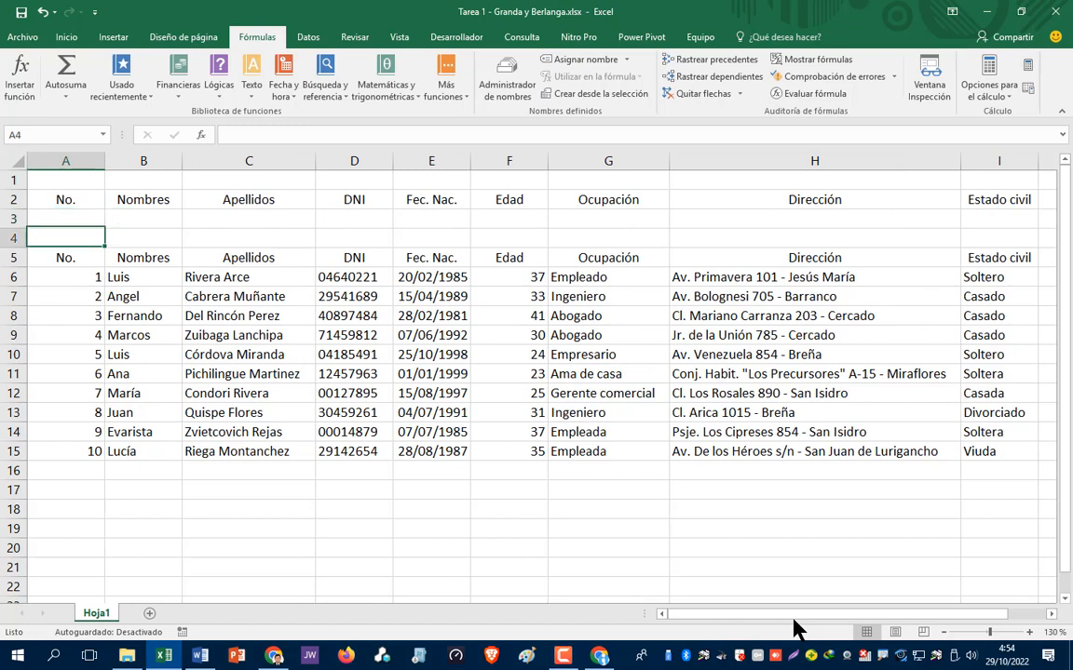
pyautogui.press('Down')
pyautogui.press('Down')
pyautogui.press('Down')
pyautogui.press('Down')
pyautogui.press('Down')
pyautogui.press('Down')
pyautogui.press('Down')
pyautogui.press('Down')
pyautogui.press('Down')
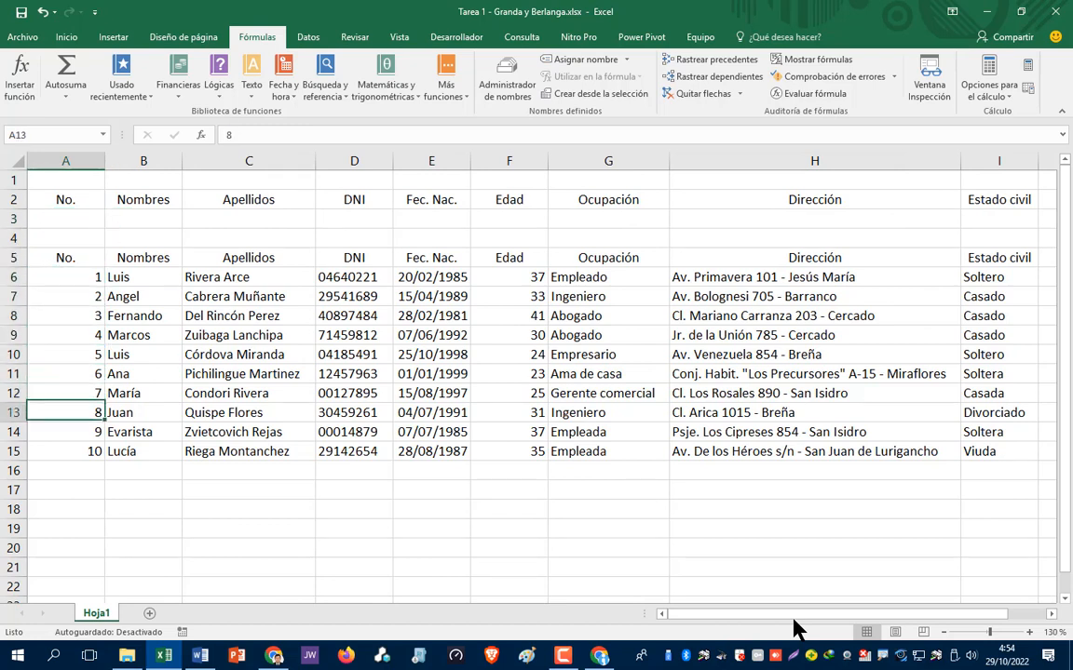
pyautogui.press('Up')
pyautogui.press('Up')
pyautogui.press('Up')
pyautogui.press('Up')
pyautogui.press('Up')
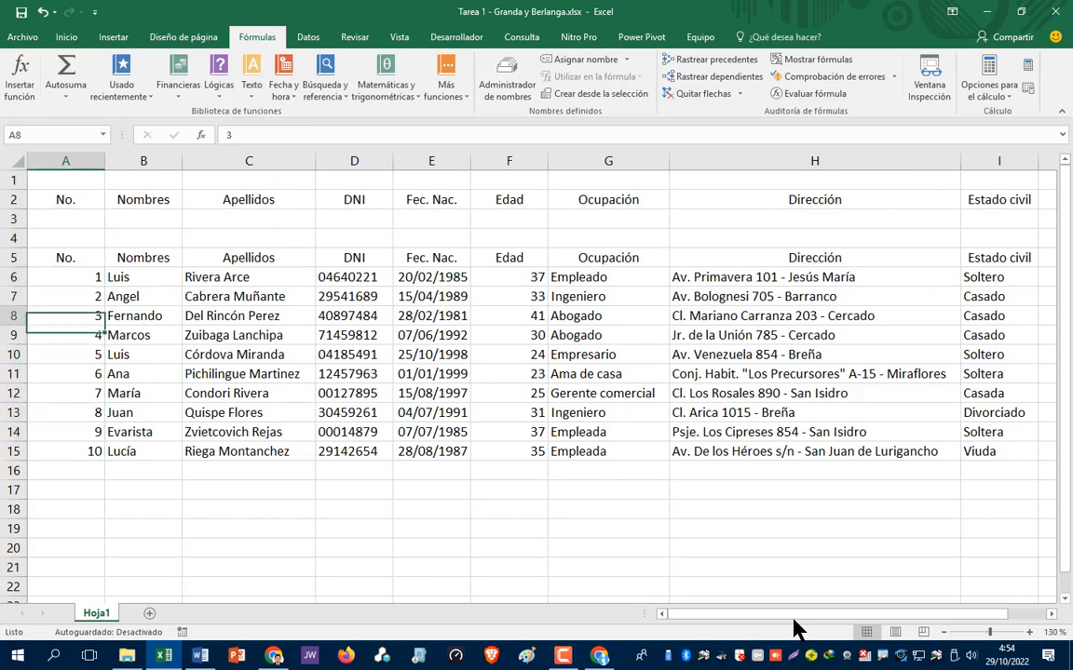
pyautogui.press('Up')
pyautogui.press('Up')
pyautogui.press('Up')
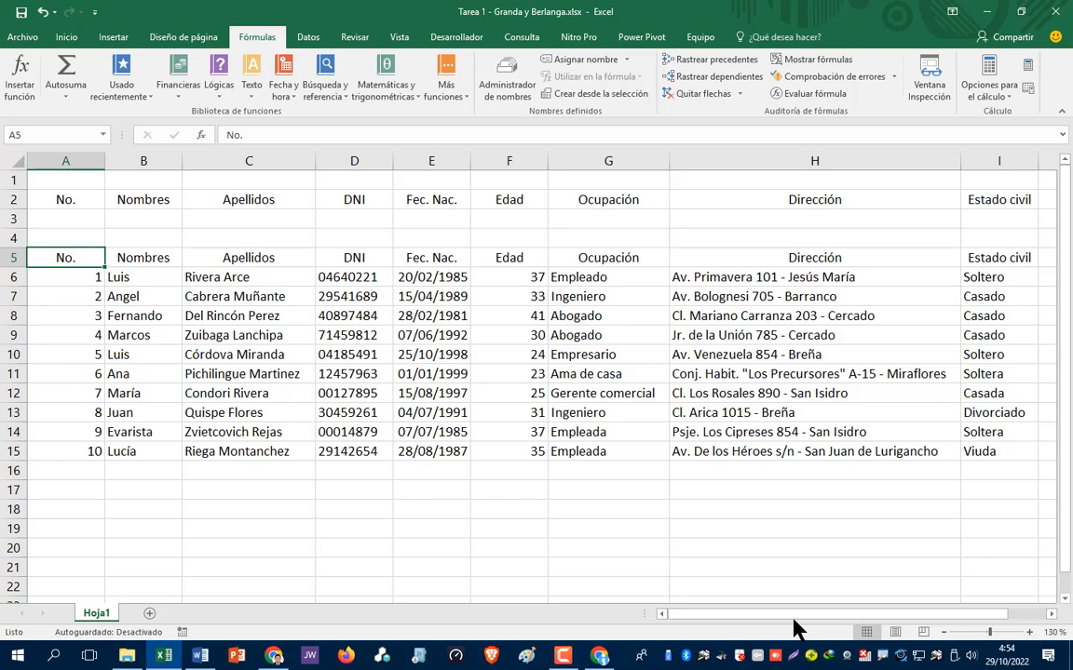
pyautogui.press('Up')
pyautogui.press('Up')
pyautogui.press('Up')
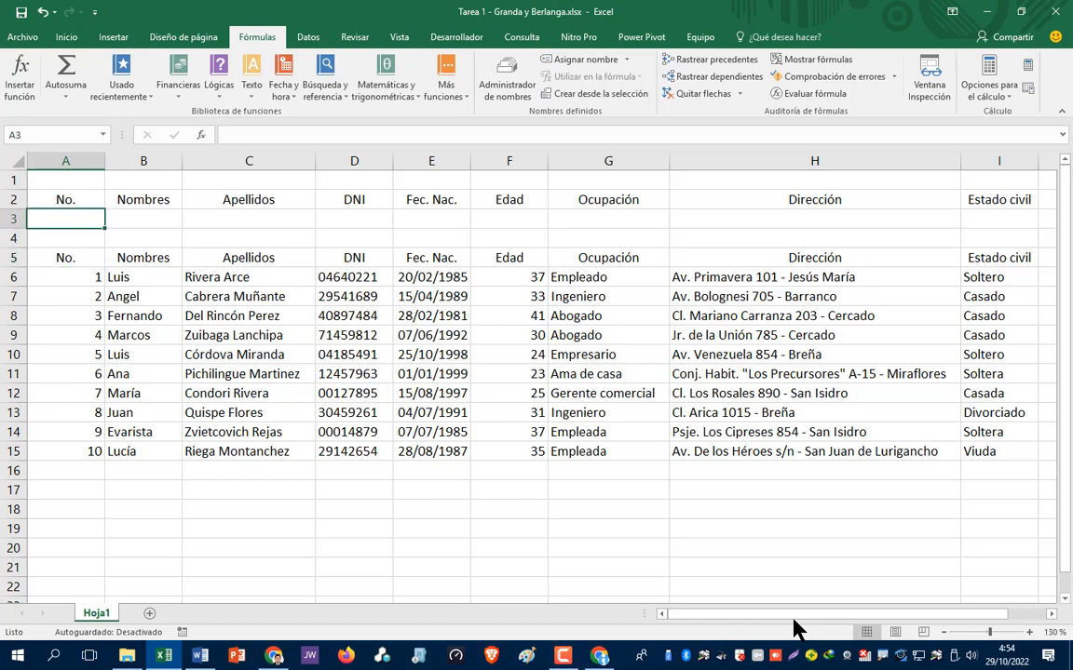
pyautogui.press('Right')
pyautogui.press('Right')
pyautogui.press('Right')
pyautogui.press('Right')
pyautogui.press('Right')
pyautogui.press('Right')
pyautogui.press('Right')
pyautogui.press('Right')
pyautogui.press('Right')
pyautogui.press('Right')
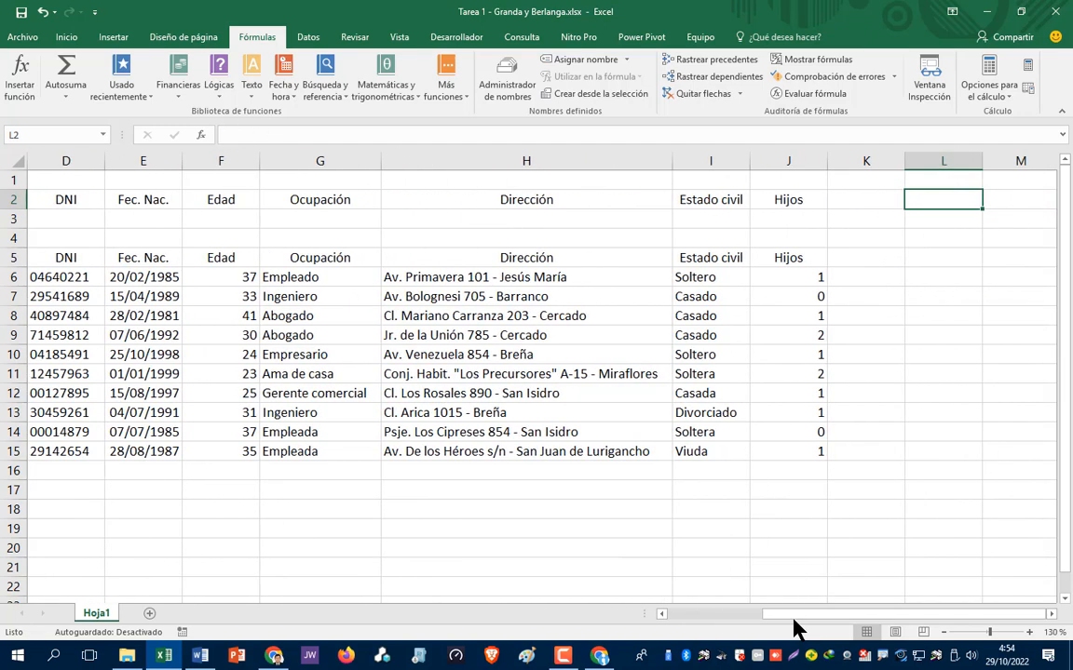
pyautogui.press('Left')
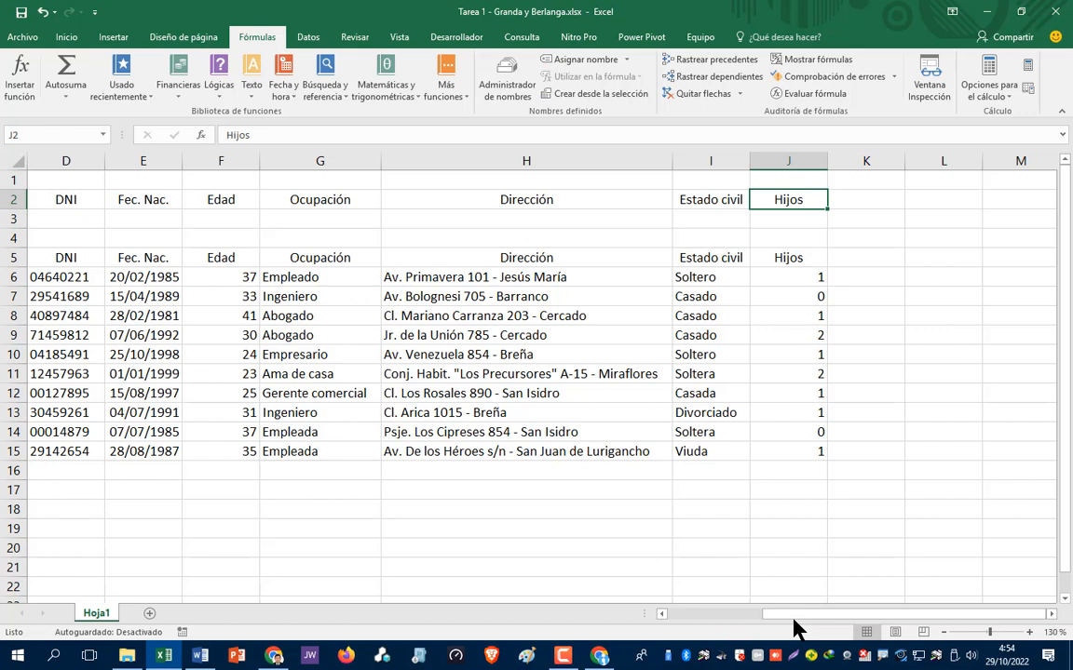
pyautogui.press('Right')
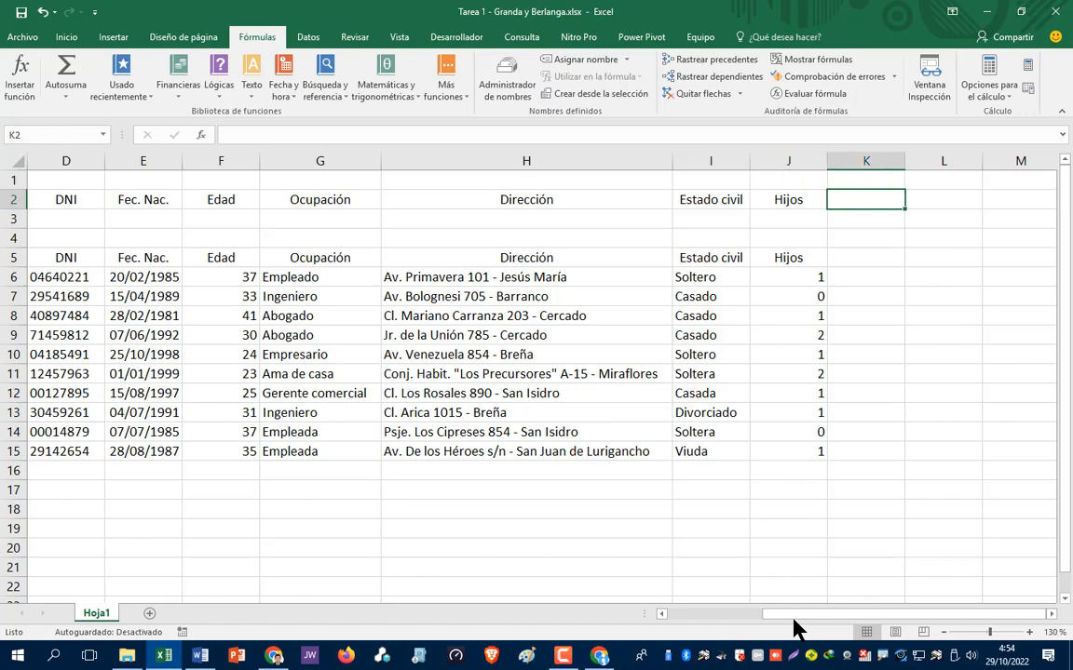
pyautogui.press('Left')
pyautogui.press('Left')
pyautogui.press('Left')
pyautogui.press('Left')
pyautogui.press('Left')
pyautogui.press('Left')
pyautogui.press('Left')
pyautogui.press('Left')
pyautogui.press('Left')
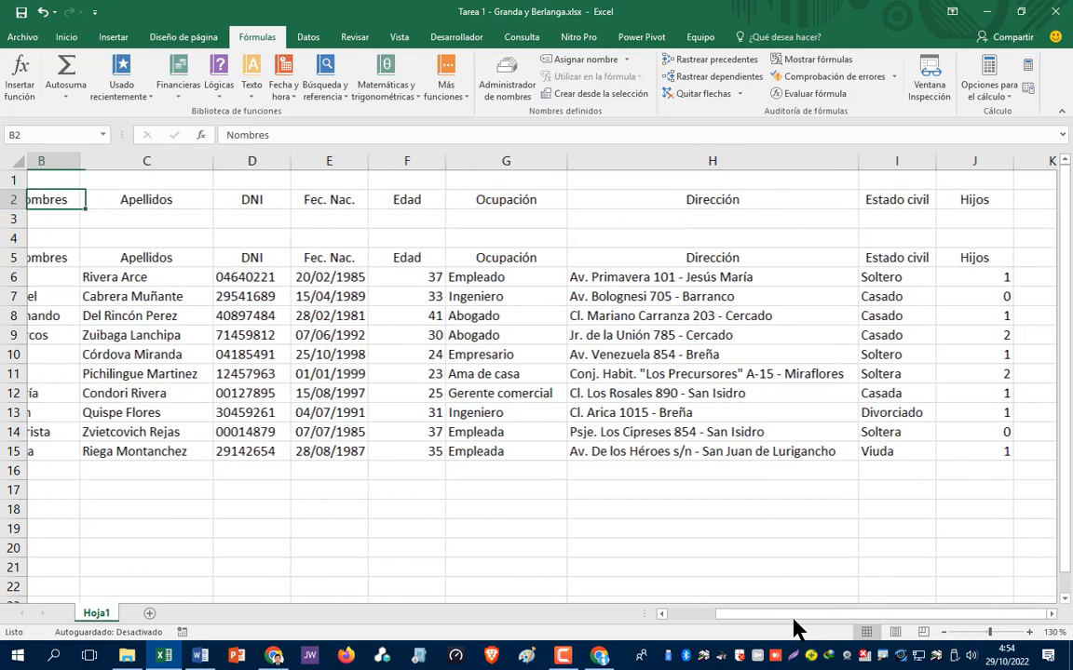
pyautogui.press('Right')
pyautogui.press('Right')
pyautogui.press('Right')
pyautogui.press('Right')
pyautogui.press('Right')
pyautogui.press('Right')
pyautogui.press('Right')
pyautogui.press('Right')
pyautogui.press('Right')
pyautogui.press('Right')
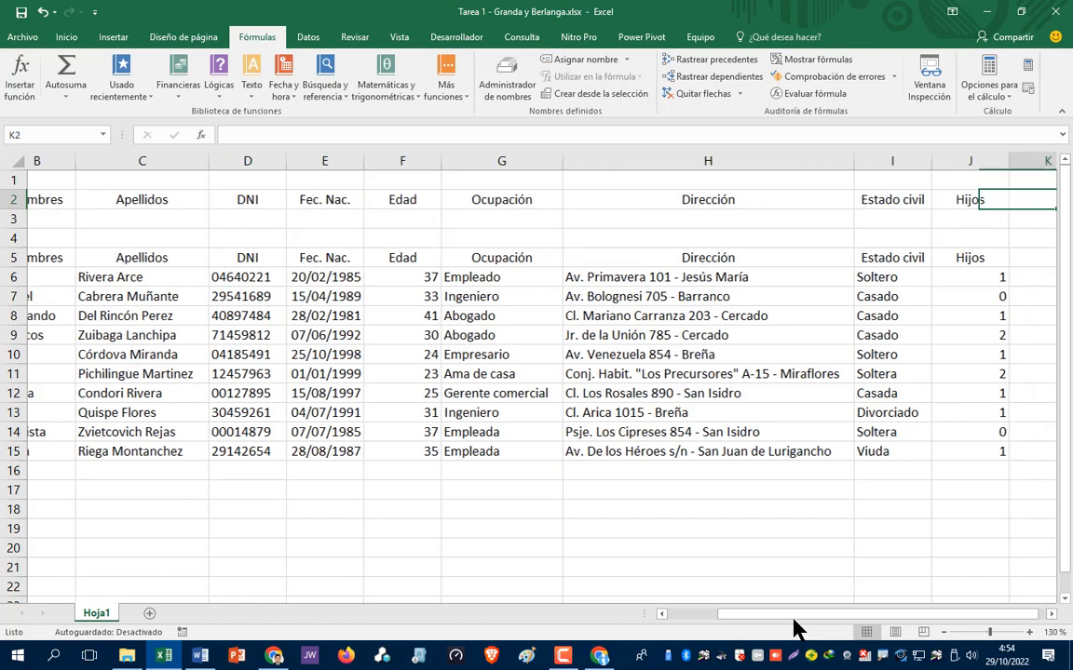
pyautogui.press('Left')
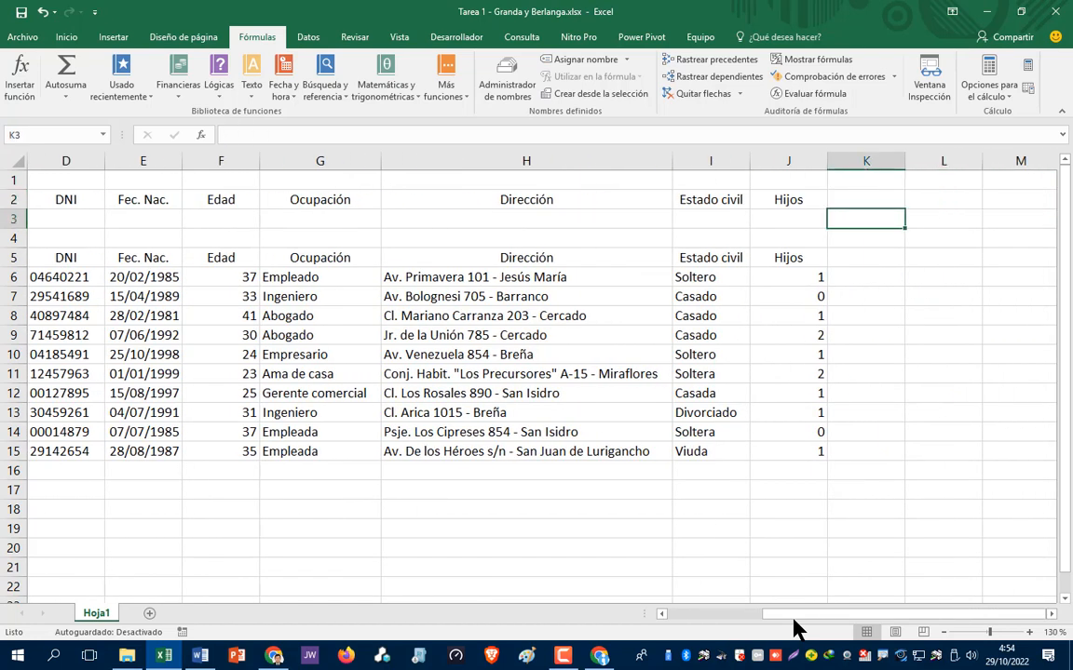
pyautogui.click(65, 37)
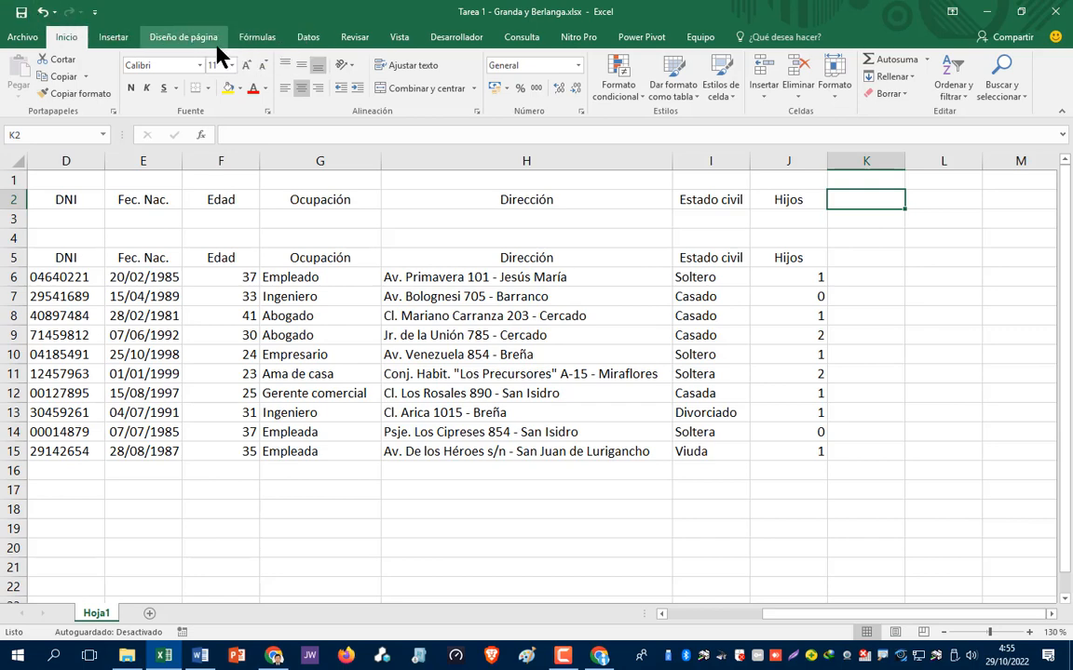
# - Choose the rounded rectangle from the Insertar tab's Formas gallery
pyautogui.click(113, 39)
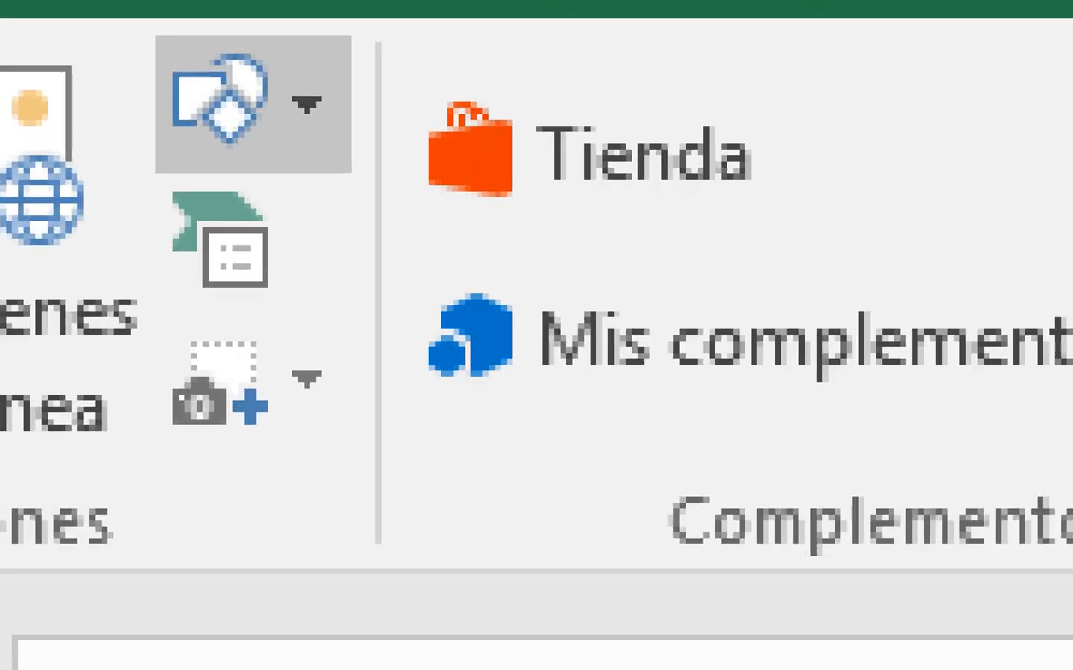
pyautogui.moveTo(281, 22)
pyautogui.mouseDown()
pyautogui.moveTo(21, 112)
pyautogui.moveTo(323, 216)
pyautogui.moveTo(282, 20)
pyautogui.mouseUp()
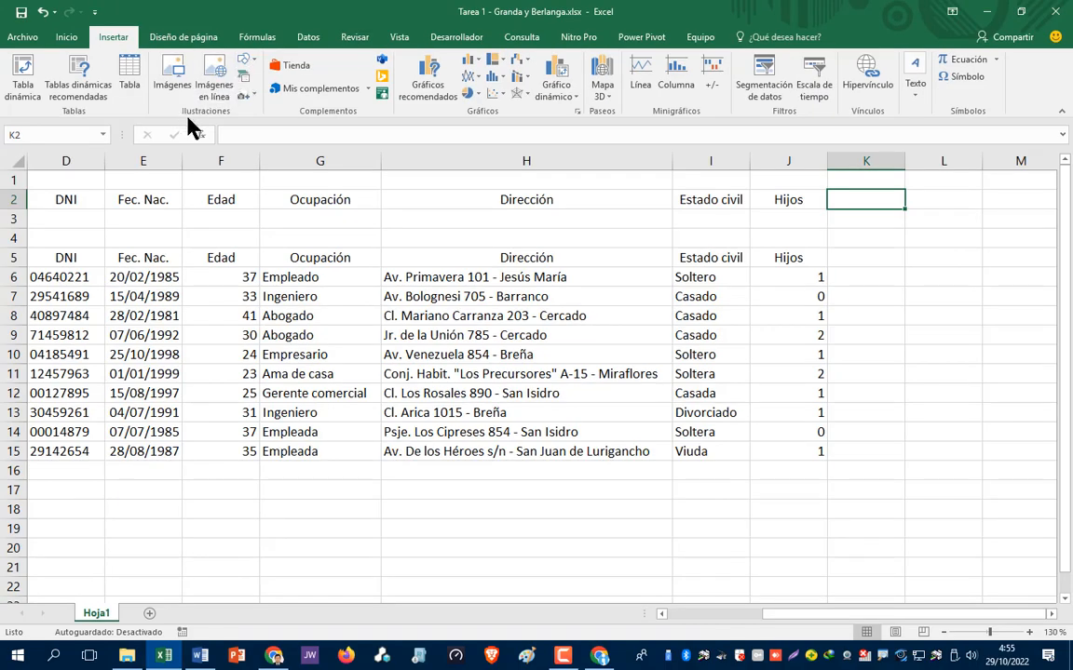
pyautogui.click(248, 61)
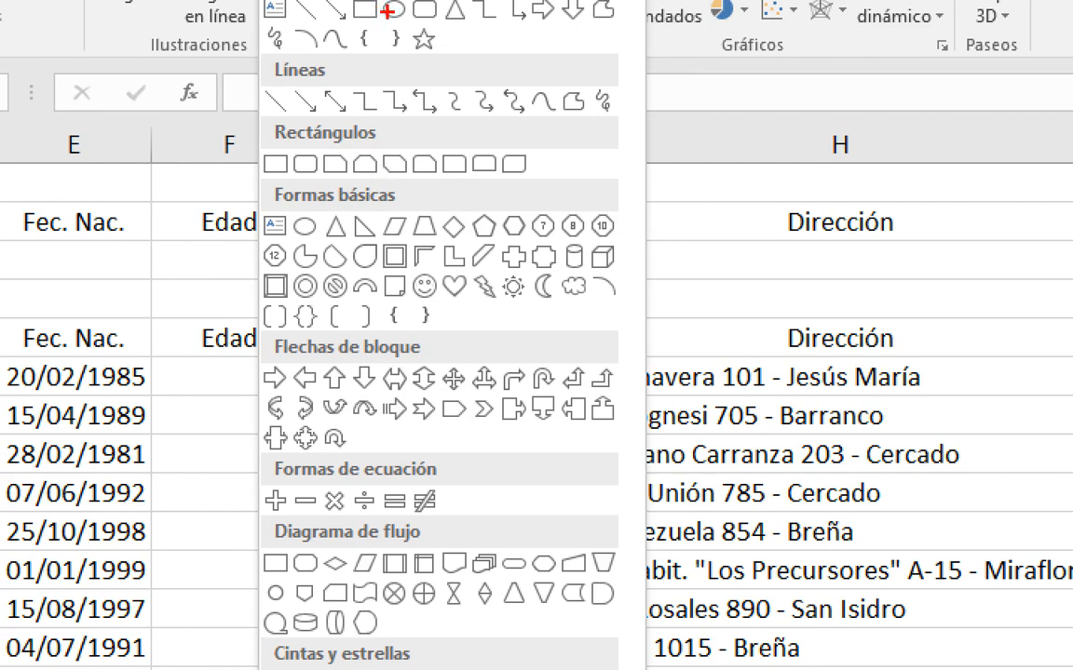
pyautogui.moveTo(414, 4)
pyautogui.mouseDown()
pyautogui.moveTo(411, 34)
pyautogui.moveTo(437, 20)
pyautogui.moveTo(436, 8)
pyautogui.mouseUp()
pyautogui.press('Escape')
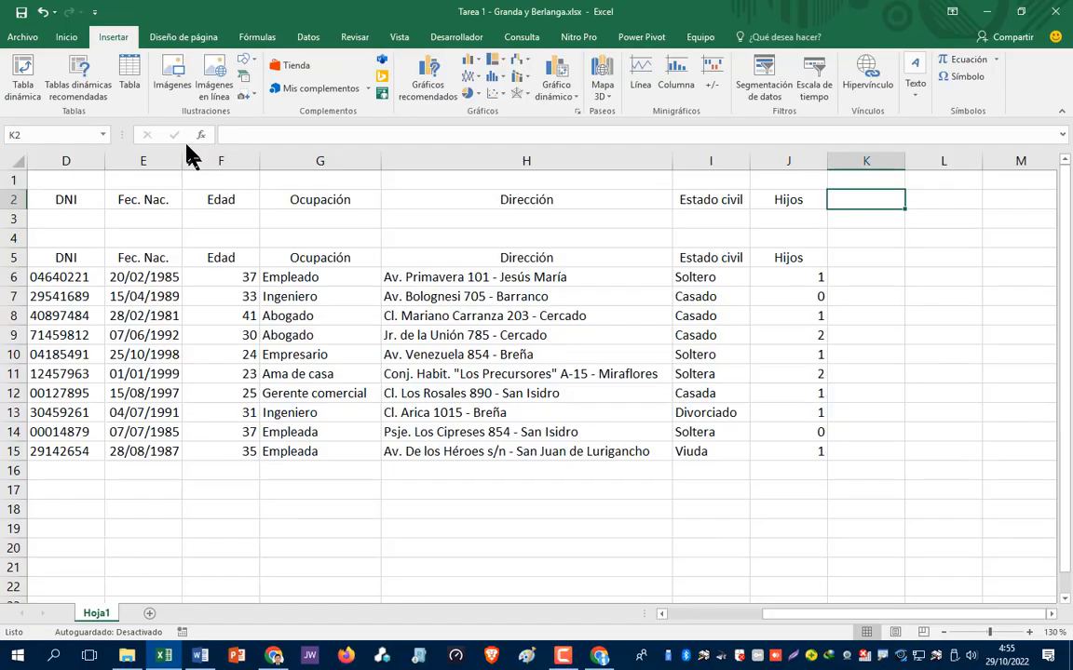
pyautogui.click(245, 60)
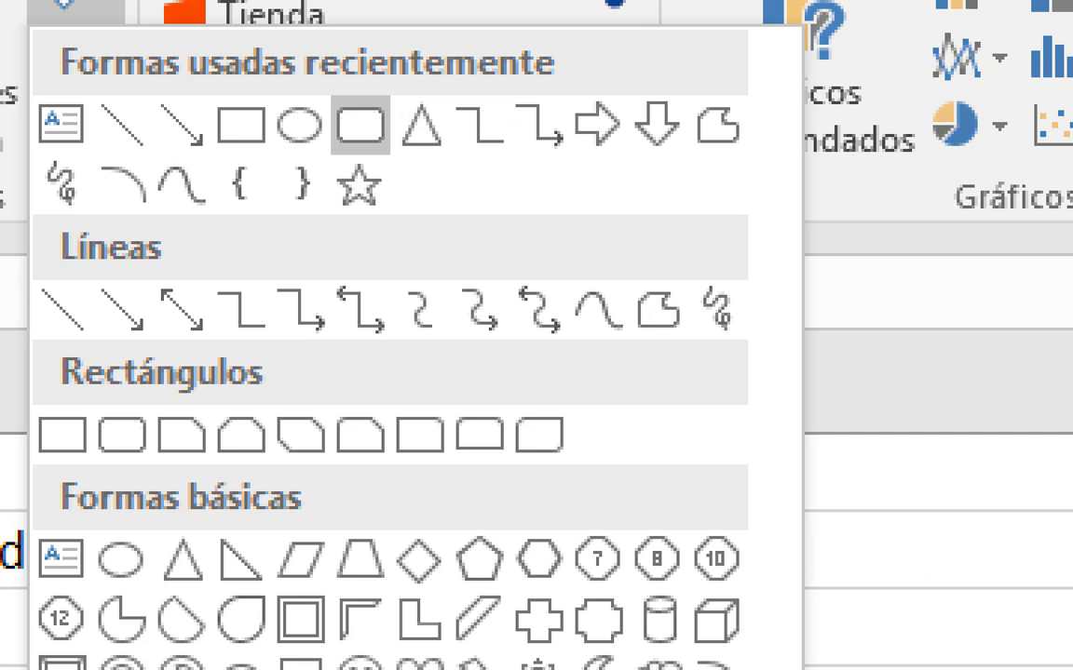
pyautogui.moveTo(357, 90)
pyautogui.mouseDown()
pyautogui.moveTo(324, 126)
pyautogui.moveTo(360, 167)
pyautogui.moveTo(337, 97)
pyautogui.mouseUp()
pyautogui.click(359, 126)
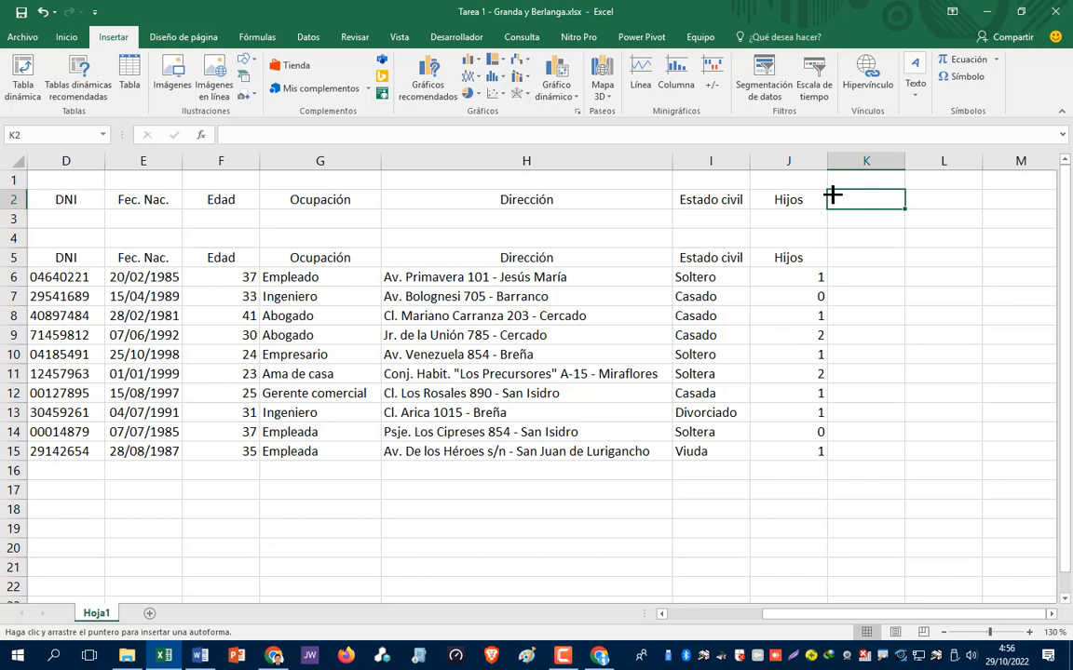
# - Draw a rounded rectangle over K2:K3 and label it FILTRAR
pyautogui.moveTo(832, 194); pyautogui.dragTo(904, 230)
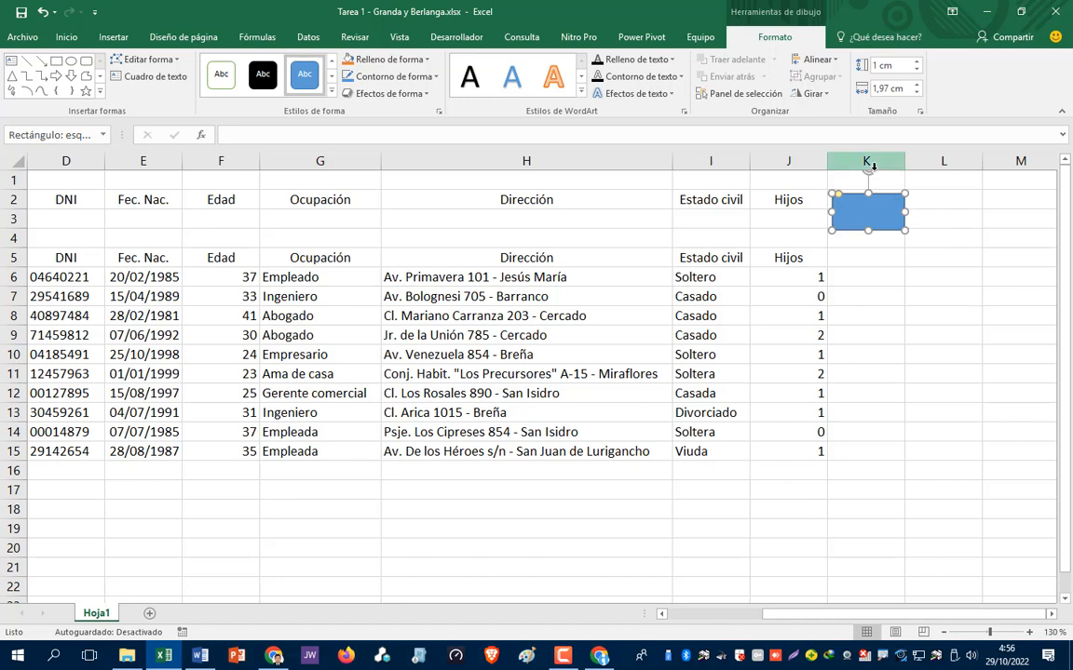
pyautogui.rightClick(853, 212)
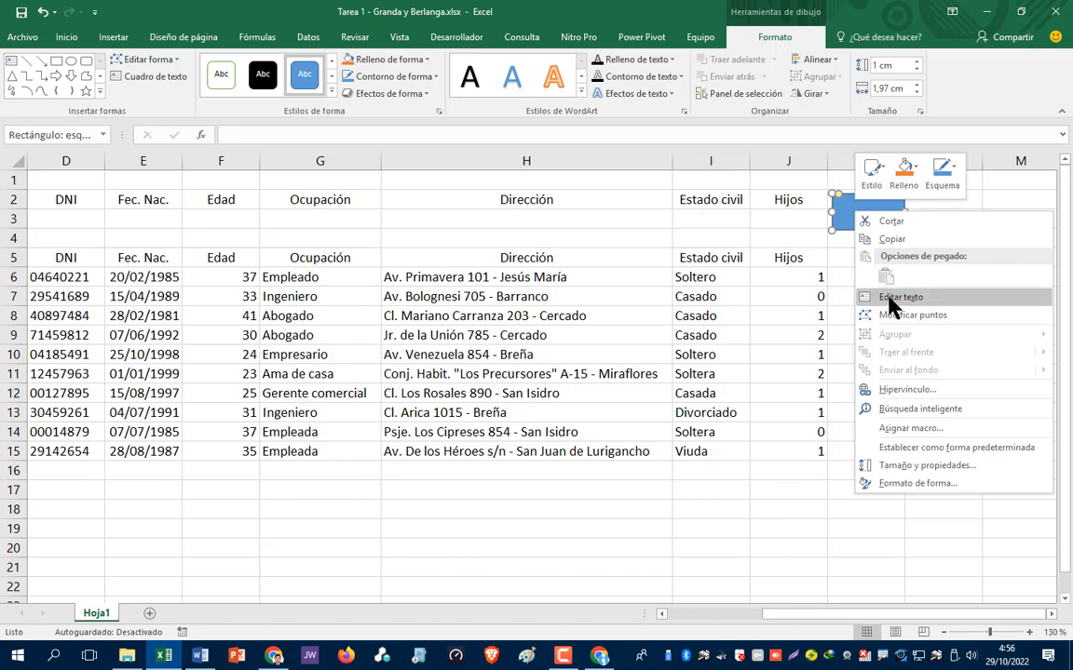
pyautogui.click(889, 298)
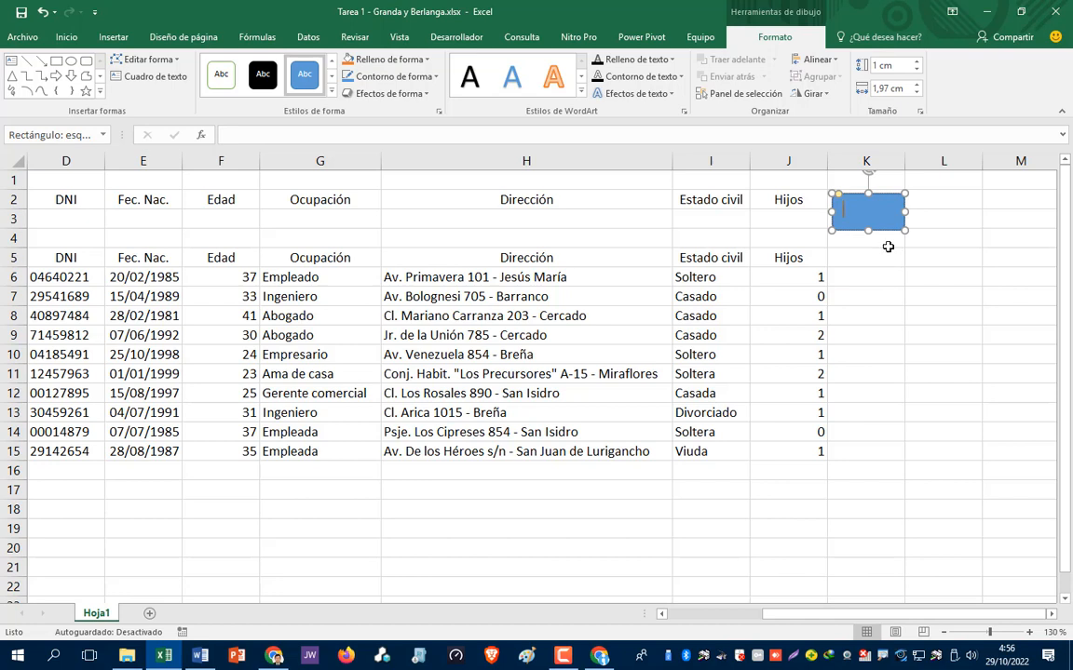
pyautogui.write('FILTRAR')
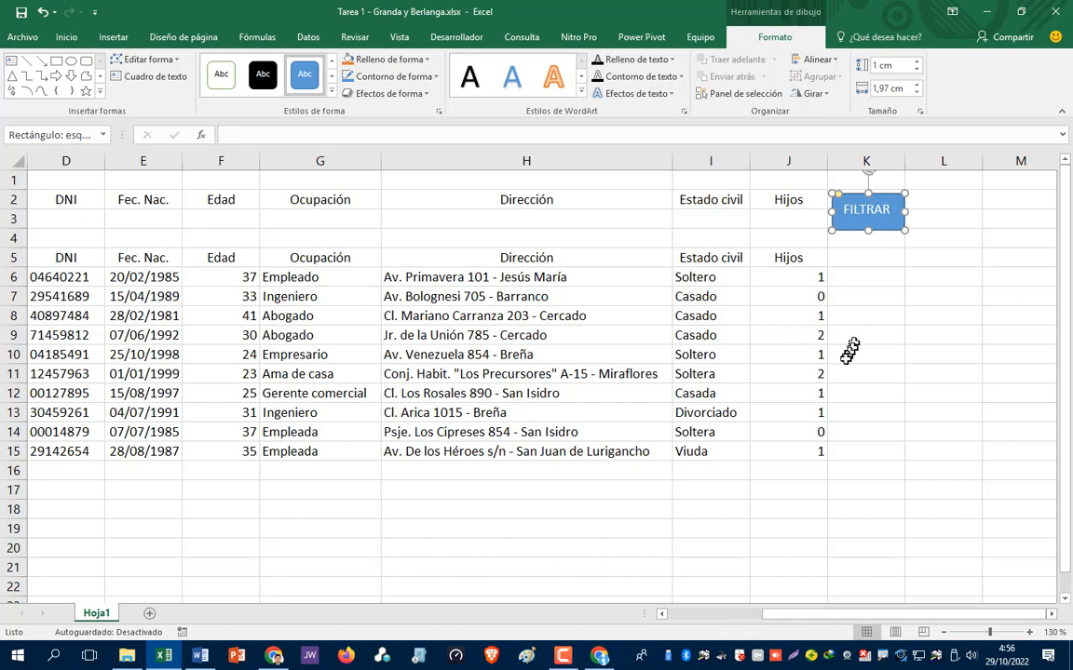
# - Deselect the FILTRAR shape and point out the Macros commands on the Vista tab
pyautogui.click(860, 295)
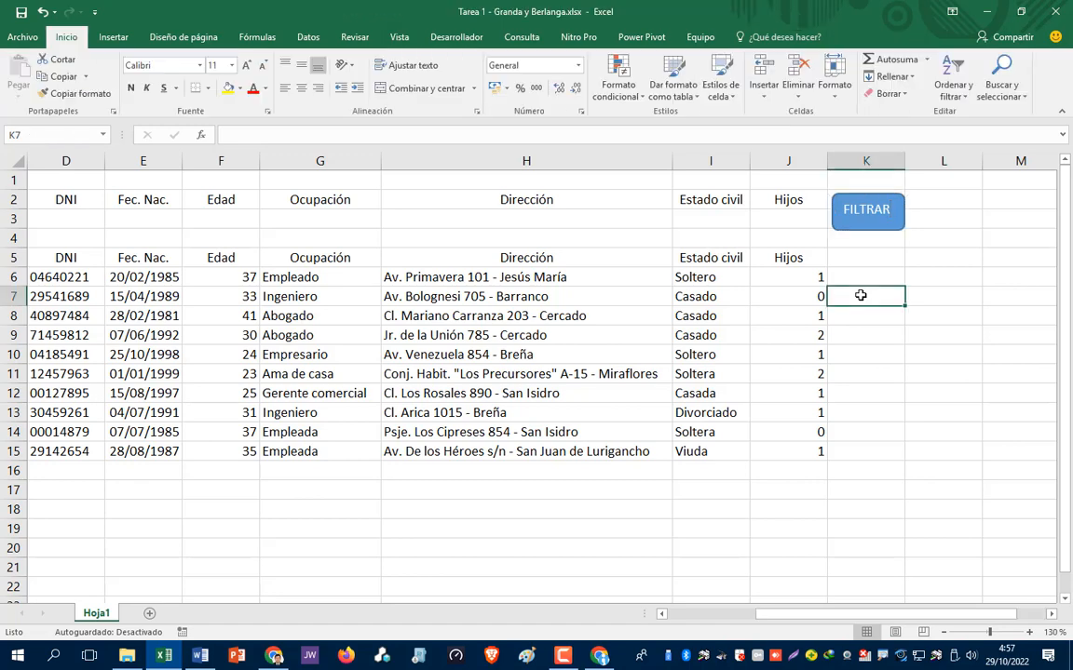
pyautogui.click(867, 333)
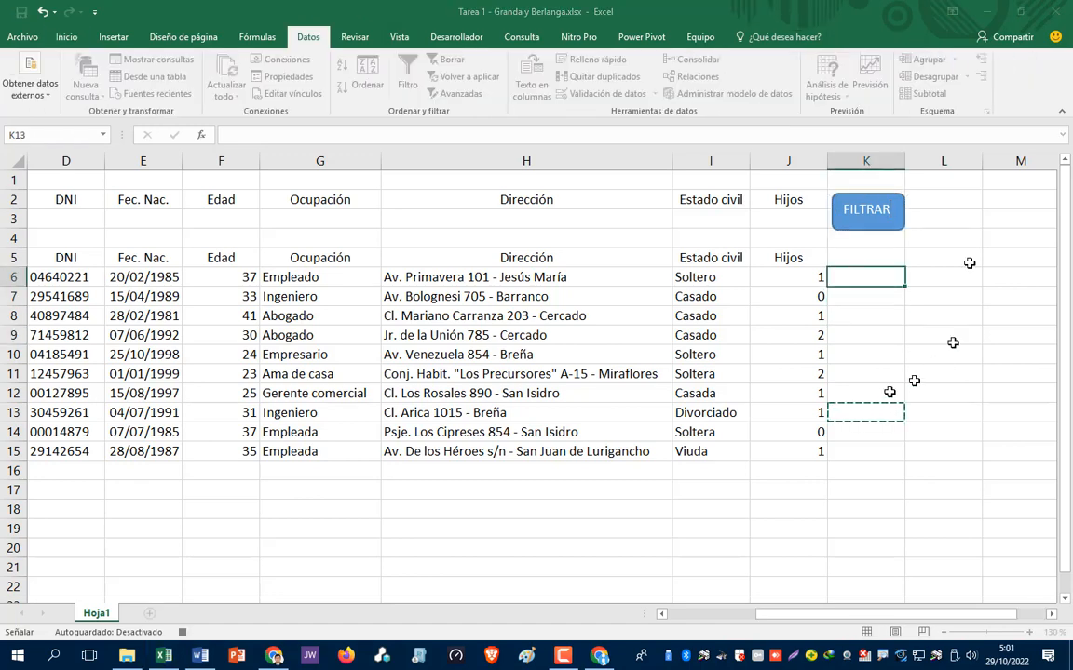
pyautogui.click(398, 37)
pyautogui.click(898, 393)
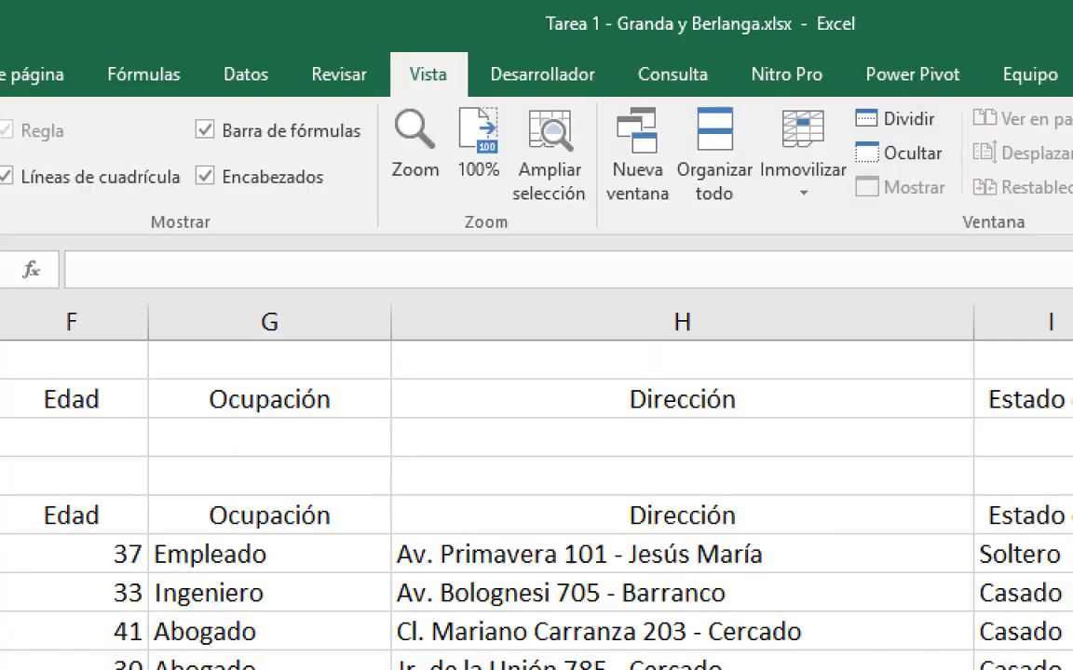
pyautogui.moveTo(377, 82)
pyautogui.mouseDown()
pyautogui.moveTo(414, 88)
pyautogui.moveTo(410, 56)
pyautogui.moveTo(443, 95)
pyautogui.mouseUp()
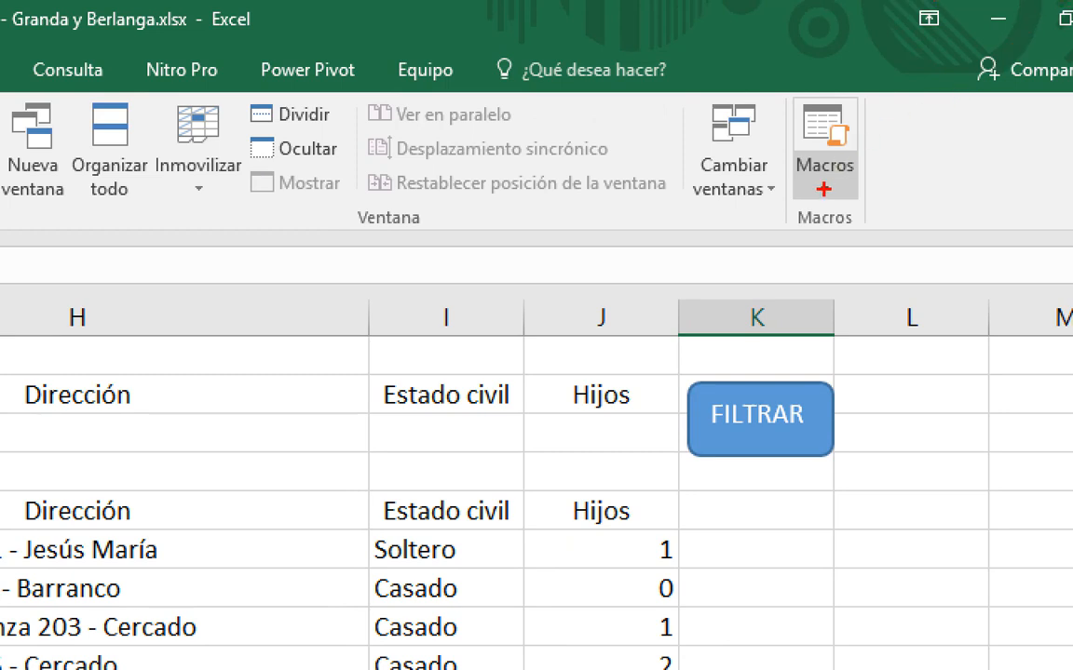
pyautogui.moveTo(848, 182)
pyautogui.mouseDown()
pyautogui.moveTo(922, 184)
pyautogui.moveTo(850, 183)
pyautogui.mouseUp()
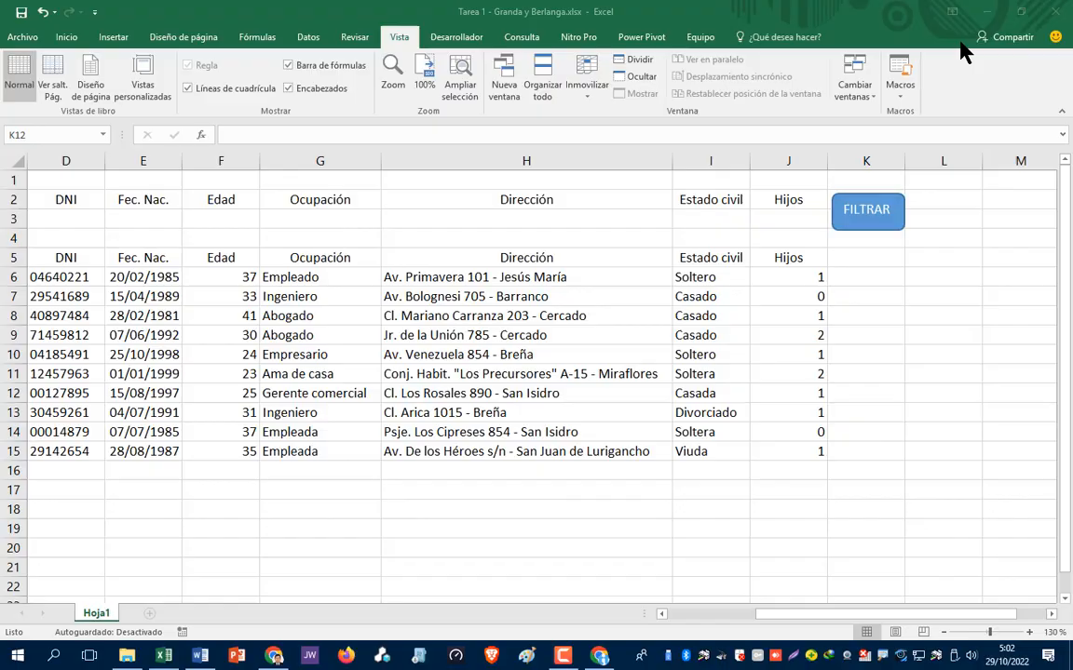
# - Start recording a macro named Filtrado, stored in Este libro
pyautogui.click(824, 189)
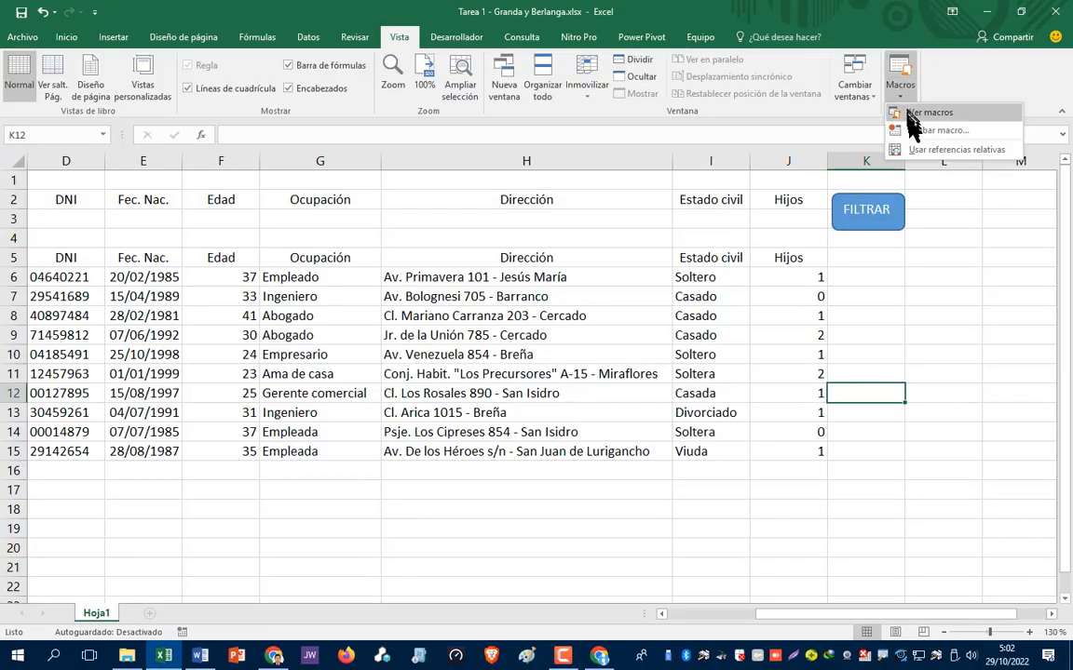
pyautogui.click(912, 131)
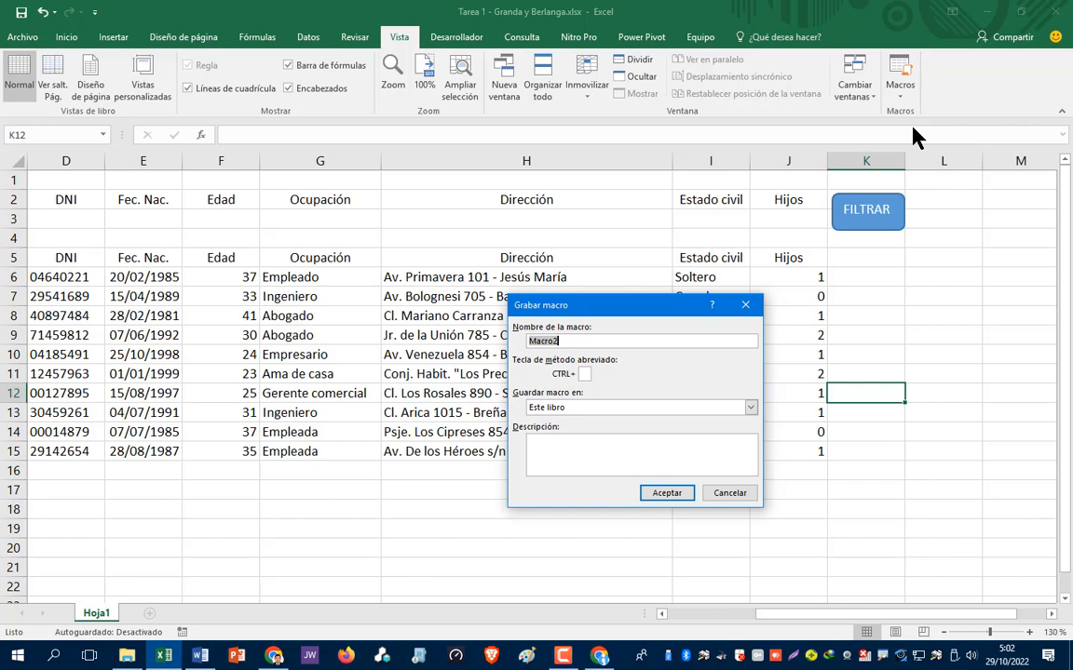
pyautogui.click(567, 341)
pyautogui.press('BackSpace')
pyautogui.press('BackSpace')
pyautogui.press('BackSpace')
pyautogui.press('BackSpace')
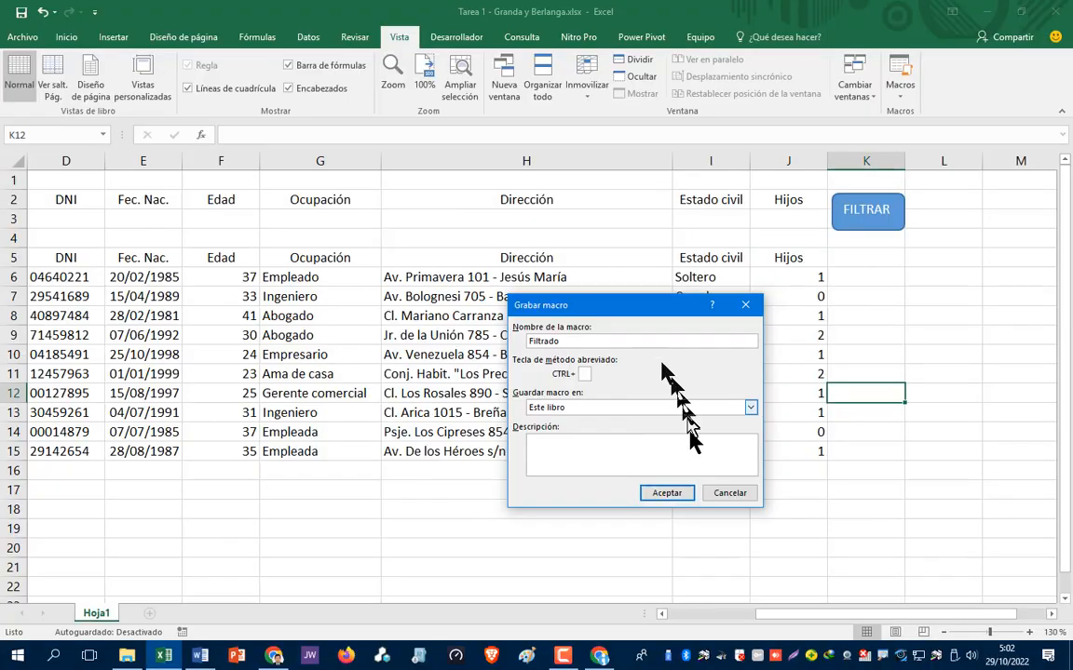
pyautogui.click(665, 493)
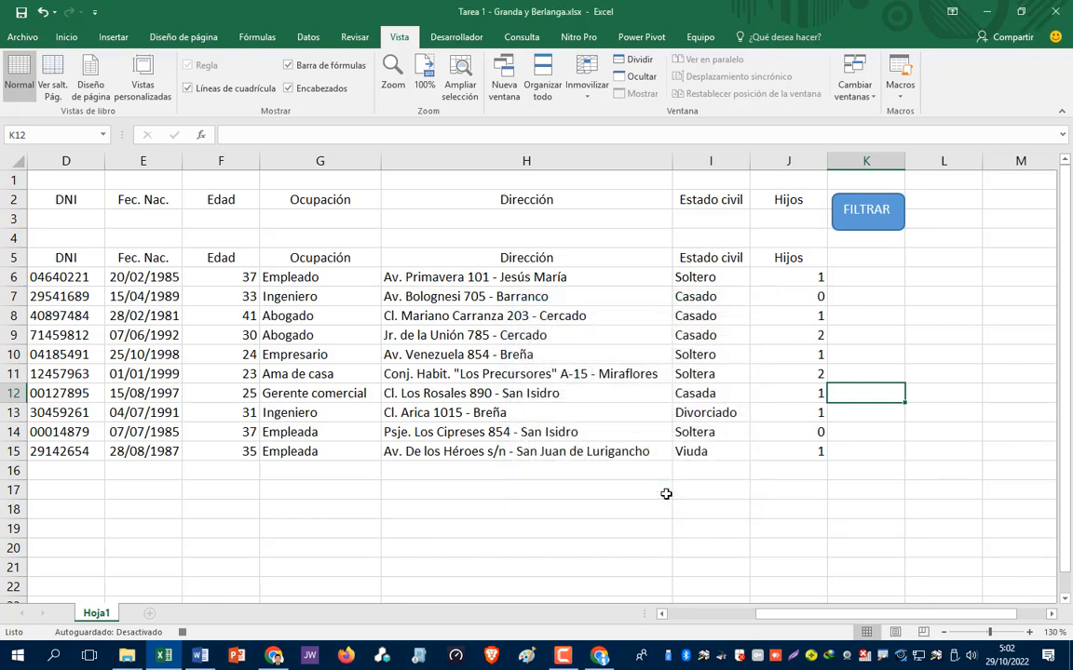
# - Open the Advanced Filter dialog from the Datos tab
pyautogui.click(310, 39)
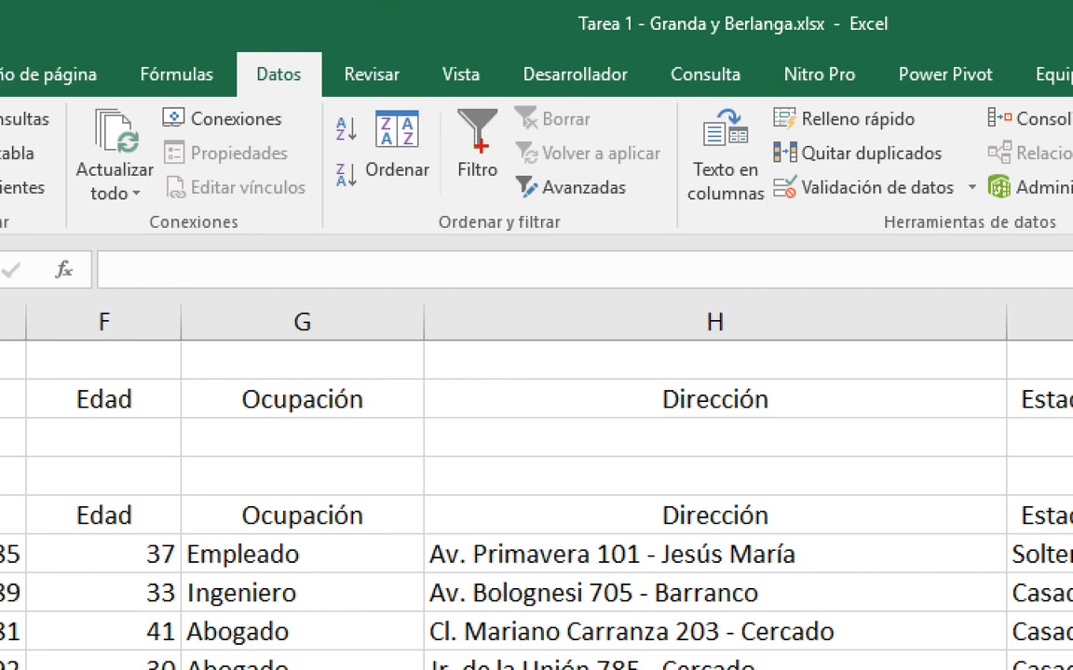
pyautogui.moveTo(532, 169); pyautogui.dragTo(536, 231)
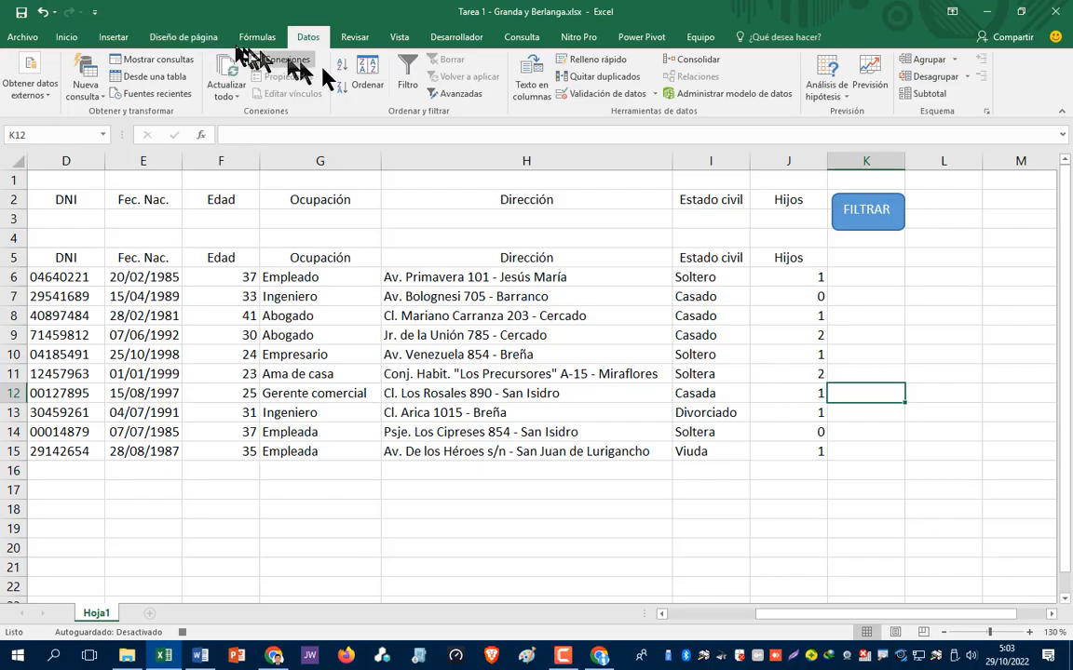
pyautogui.click(573, 187)
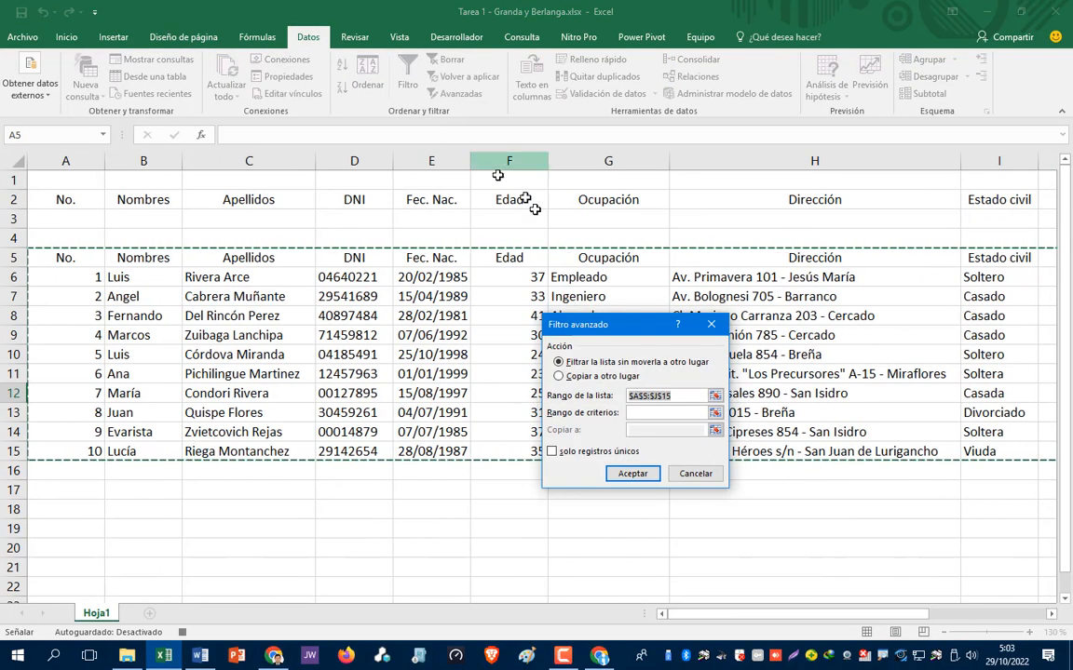
pyautogui.moveTo(631, 335); pyautogui.dragTo(611, 305)
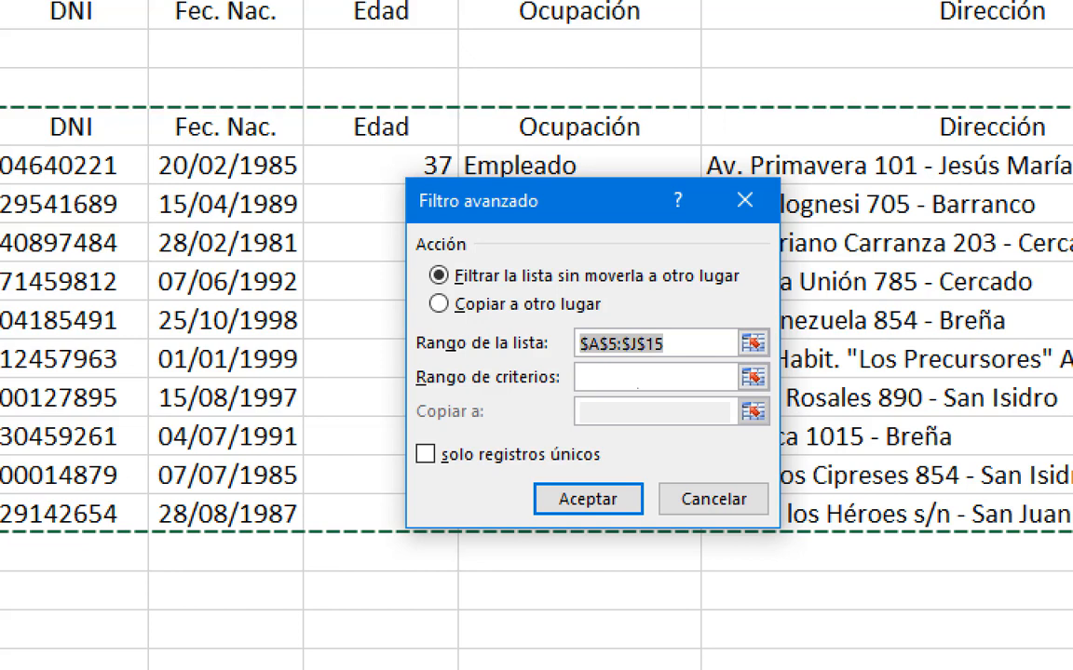
# - Collapse the List range box and restart it at cell A5
pyautogui.moveTo(756, 330)
pyautogui.mouseDown()
pyautogui.moveTo(736, 346)
pyautogui.moveTo(784, 350)
pyautogui.moveTo(762, 320)
pyautogui.mouseUp()
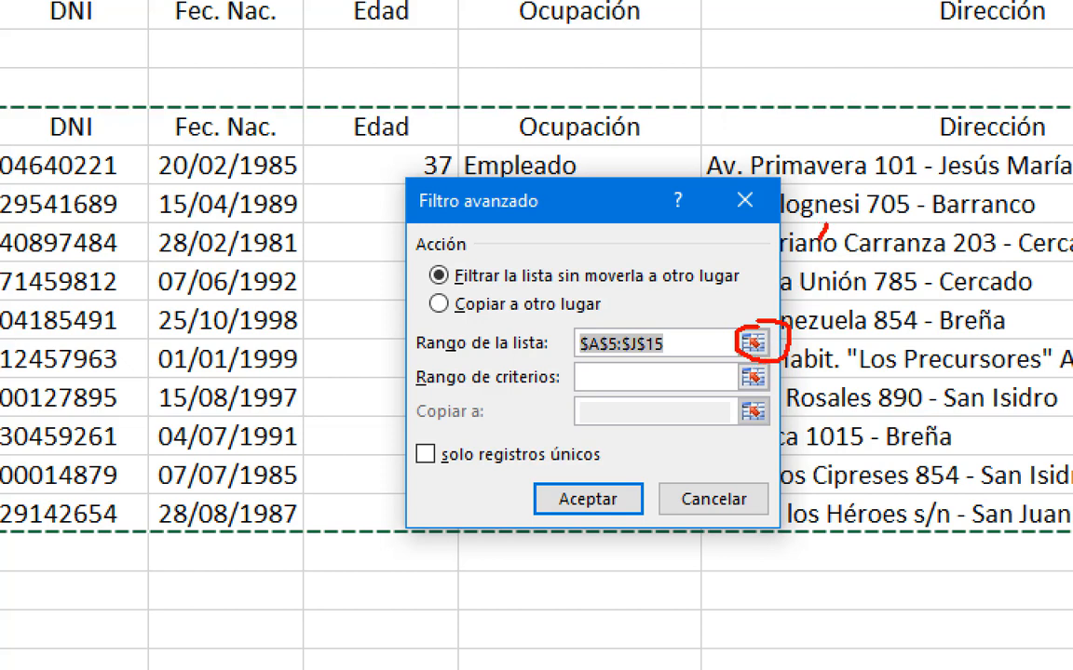
pyautogui.moveTo(822, 228); pyautogui.dragTo(773, 310)
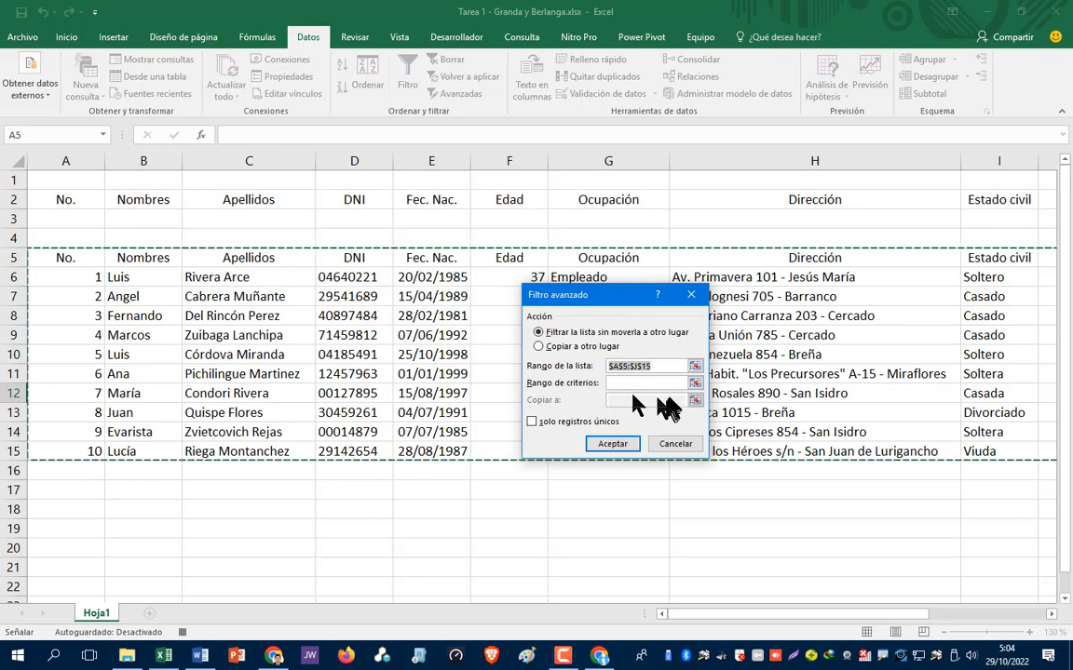
pyautogui.click(695, 369)
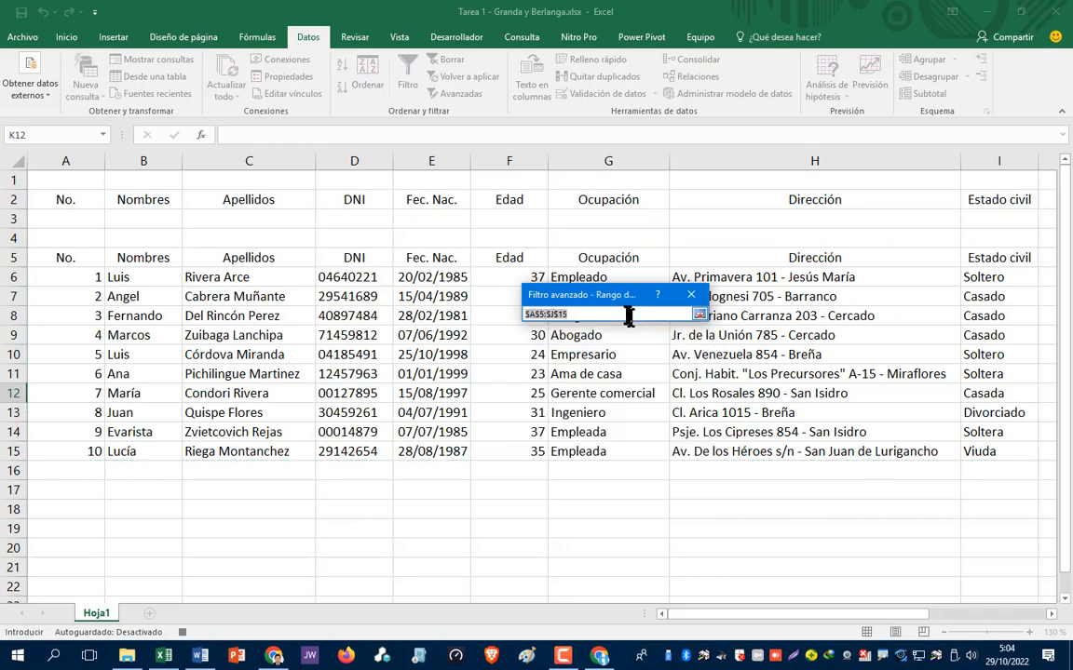
pyautogui.moveTo(611, 305); pyautogui.dragTo(646, 516)
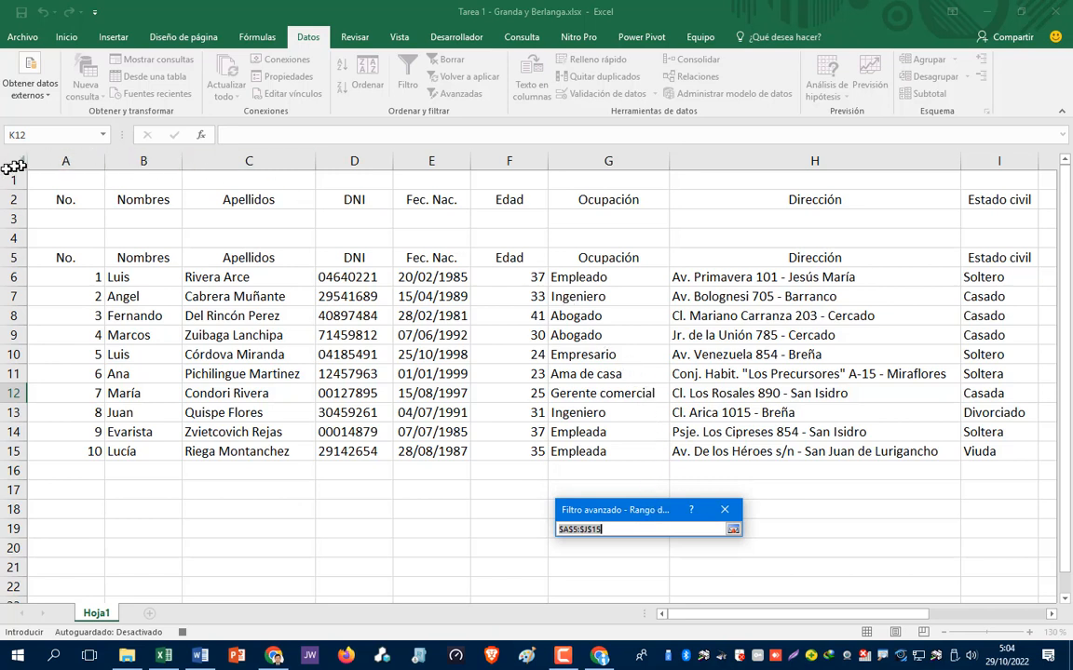
pyautogui.click(56, 259)
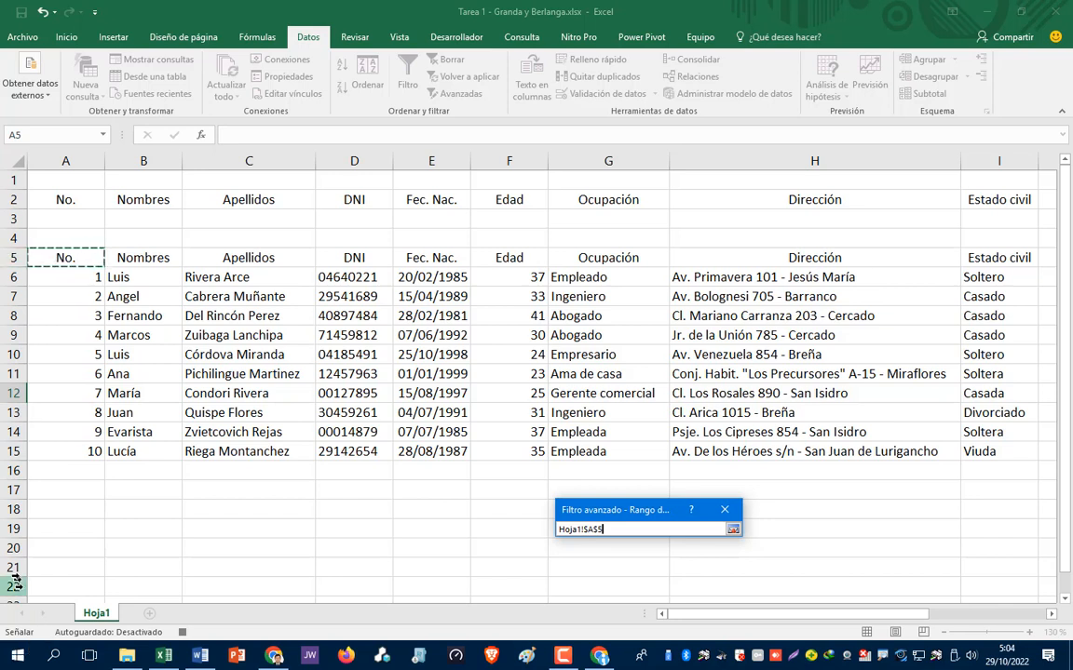
pyautogui.moveTo(201, 658)
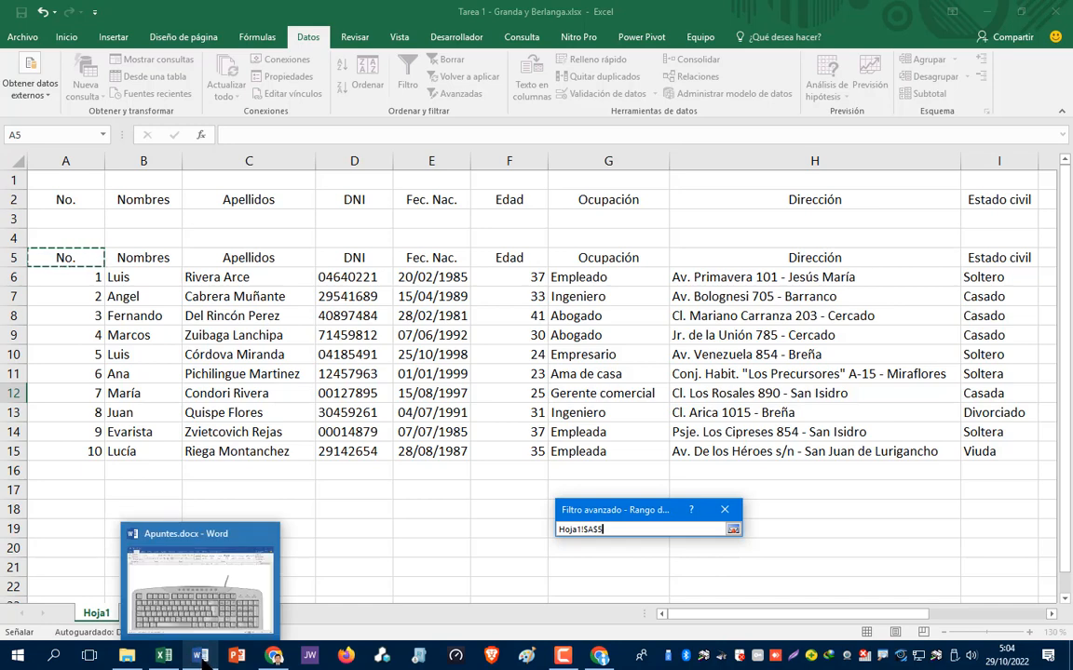
# - Switch to Word's Apuntes.docx notes to show the keyboard diagram
pyautogui.click(200, 658)
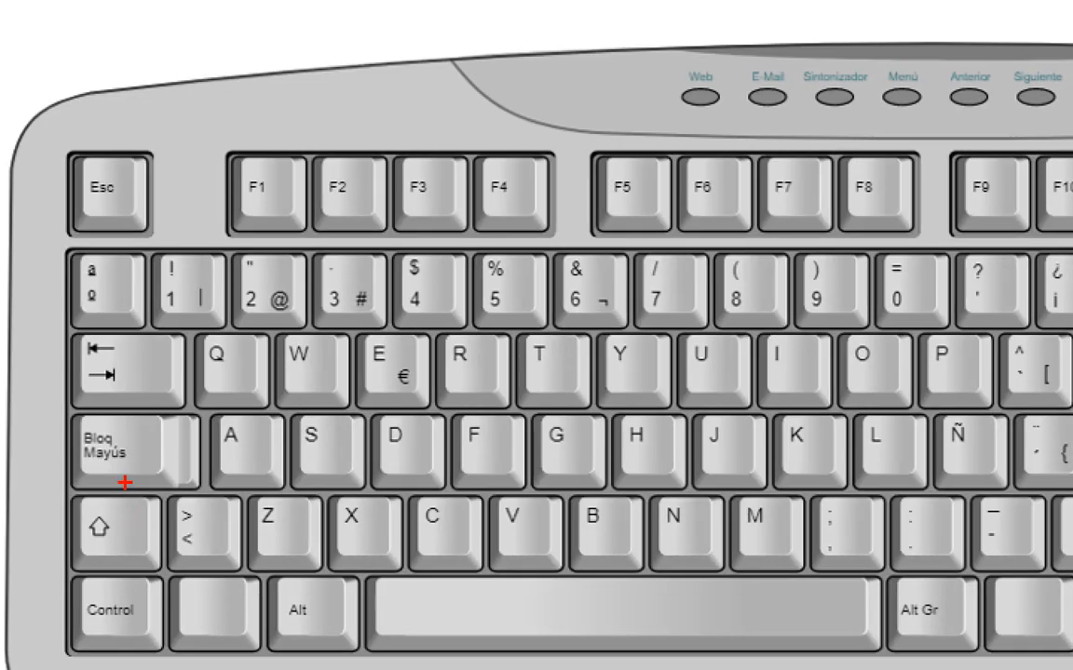
pyautogui.moveTo(124, 487)
pyautogui.mouseDown()
pyautogui.moveTo(79, 493)
pyautogui.moveTo(48, 536)
pyautogui.moveTo(139, 566)
pyautogui.moveTo(197, 529)
pyautogui.moveTo(126, 483)
pyautogui.mouseUp()
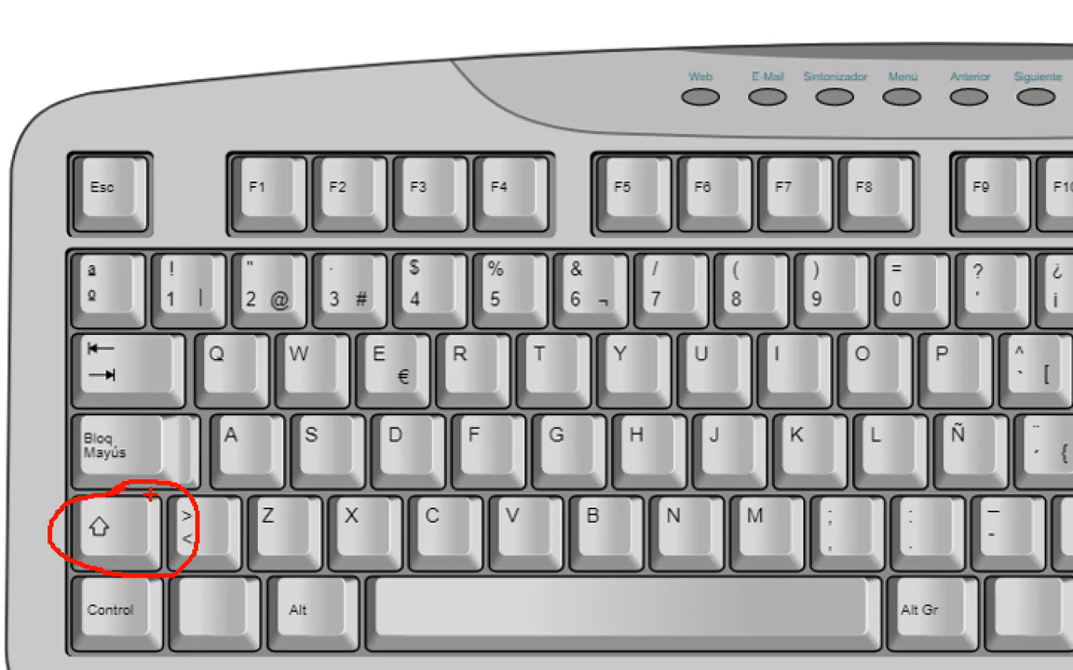
pyautogui.press('Escape')
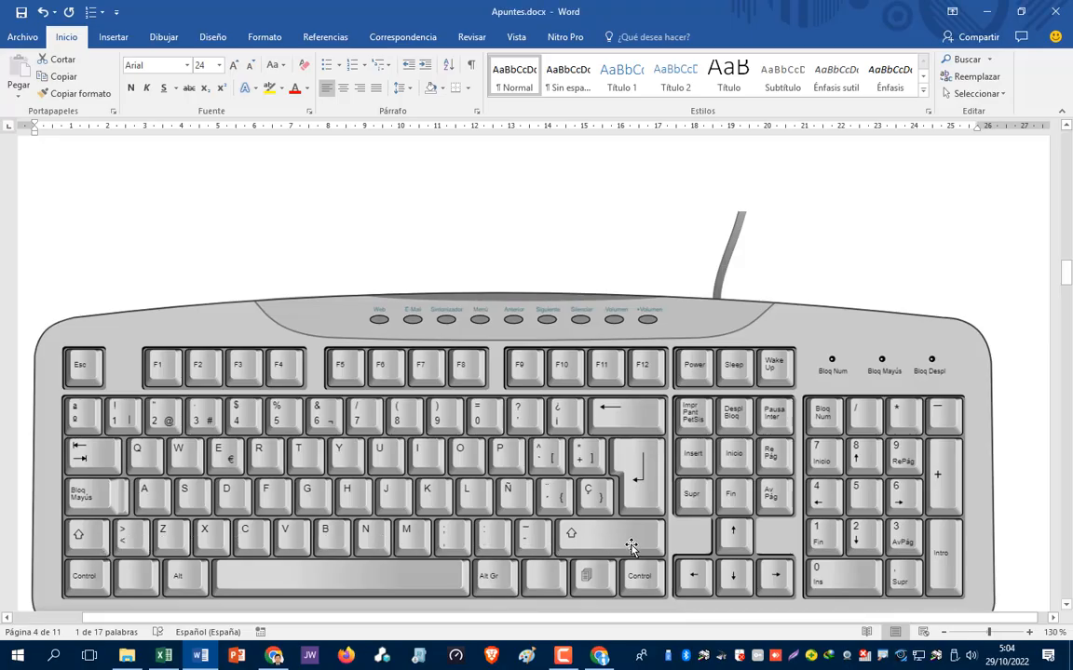
pyautogui.hotkey('ctrl', '1')
pyautogui.click(807, 527)
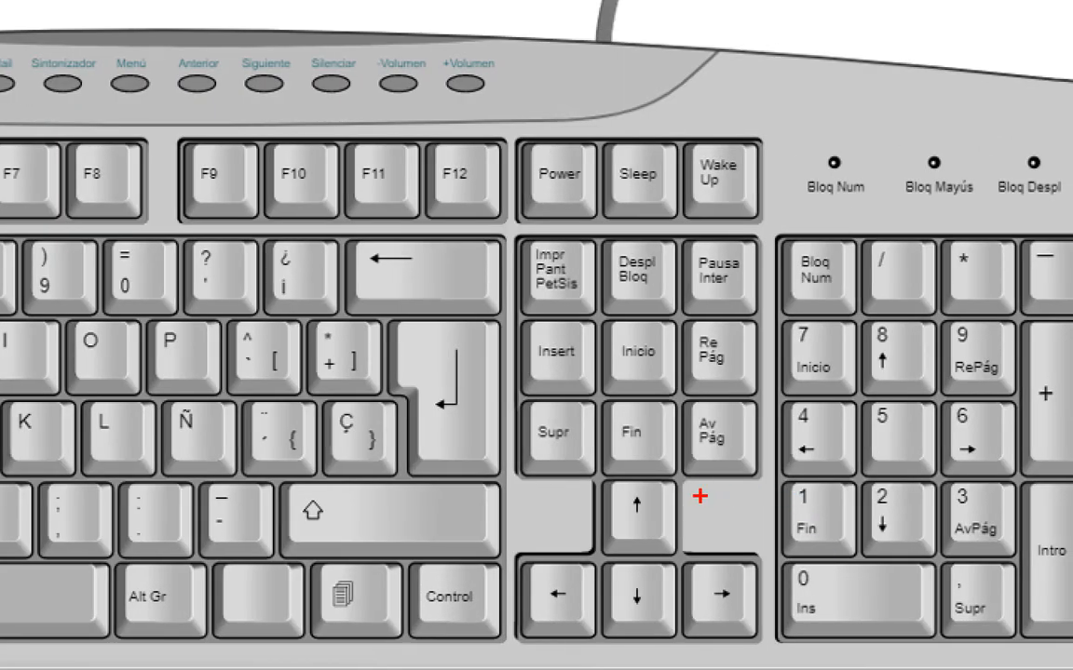
pyautogui.moveTo(684, 484)
pyautogui.mouseDown()
pyautogui.moveTo(575, 483)
pyautogui.moveTo(486, 550)
pyautogui.moveTo(511, 628)
pyautogui.moveTo(727, 668)
pyautogui.moveTo(749, 521)
pyautogui.moveTo(582, 488)
pyautogui.mouseUp()
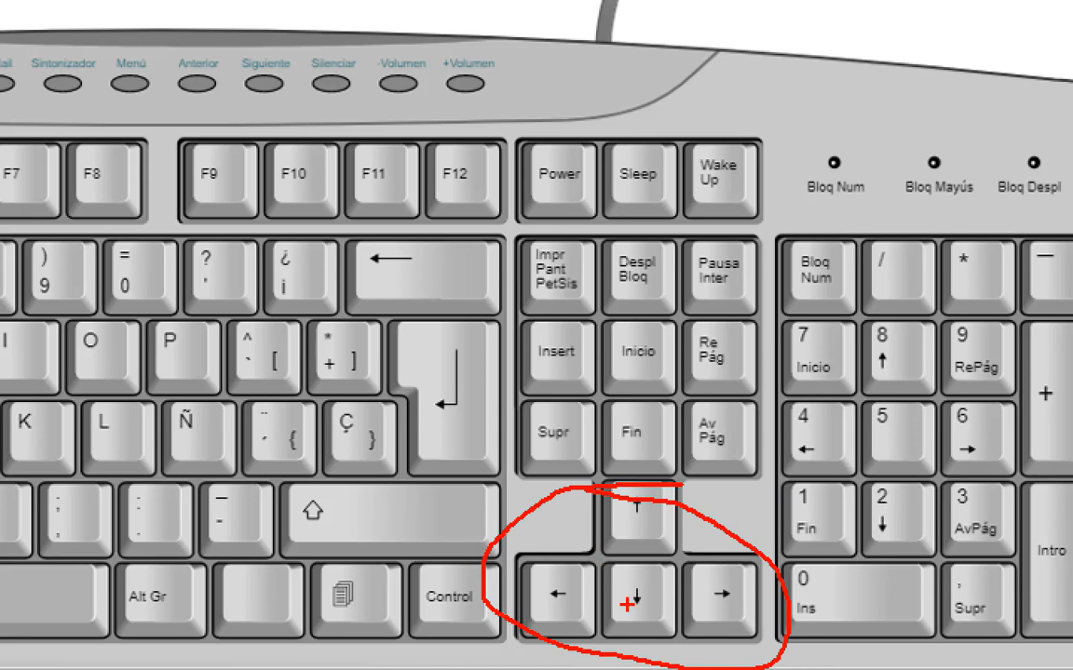
pyautogui.moveTo(652, 585); pyautogui.dragTo(759, 565)
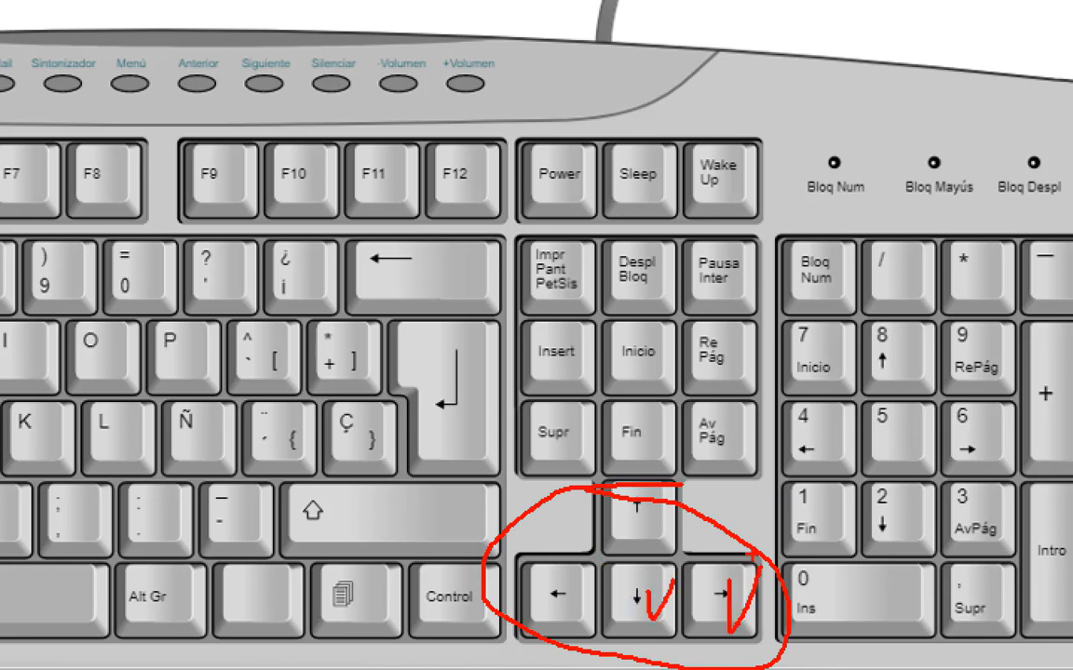
pyautogui.press('Escape')
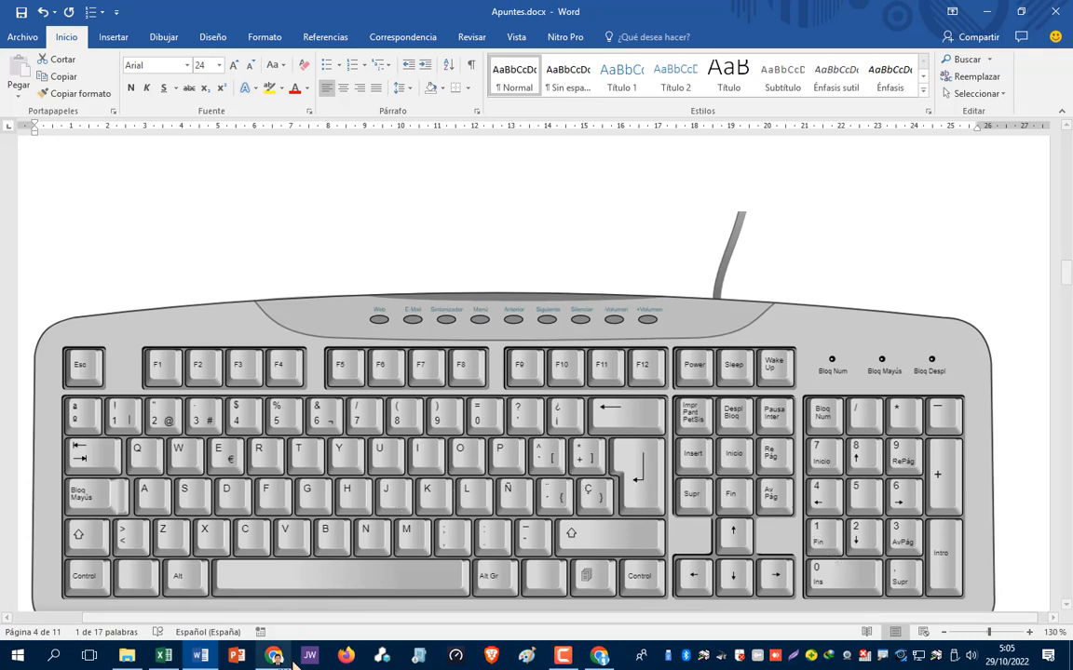
# - Back in Excel, select A5:J15 as the advanced filter's list range
pyautogui.click(156, 603)
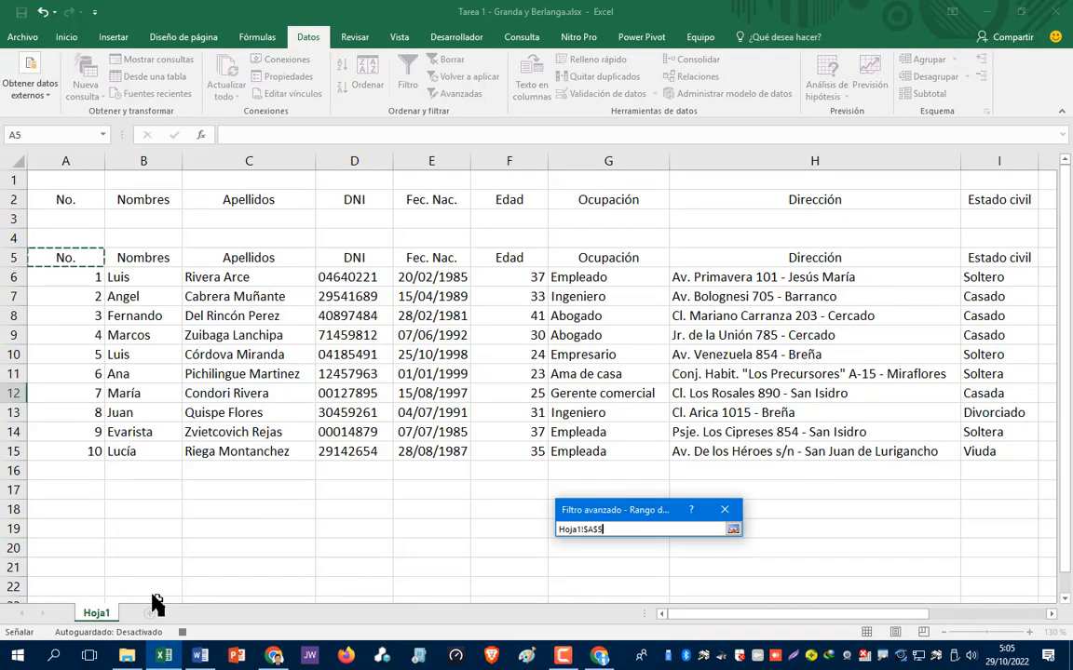
pyautogui.click(64, 257)
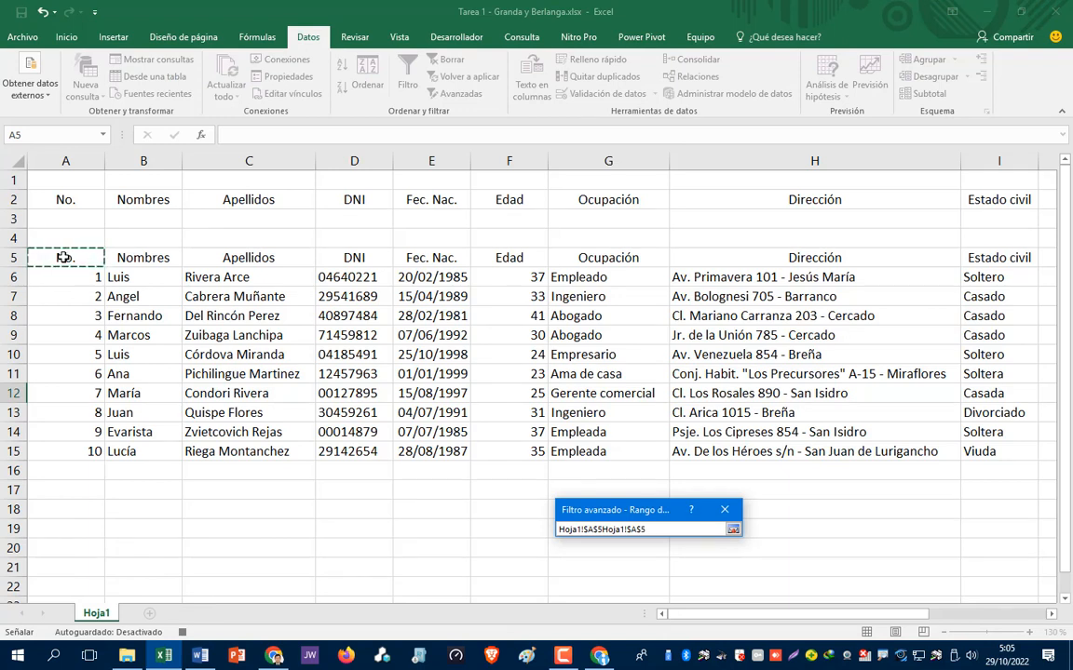
pyautogui.hotkey('shift', 'Down')
pyautogui.hotkey('shift', 'Down')
pyautogui.hotkey('shift', 'Down')
pyautogui.hotkey('shift', 'Down')
pyautogui.hotkey('shift', 'Down')
pyautogui.hotkey('shift', 'Down')
pyautogui.hotkey('shift', 'Down')
pyautogui.hotkey('shift', 'Down')
pyautogui.hotkey('shift', 'Down')
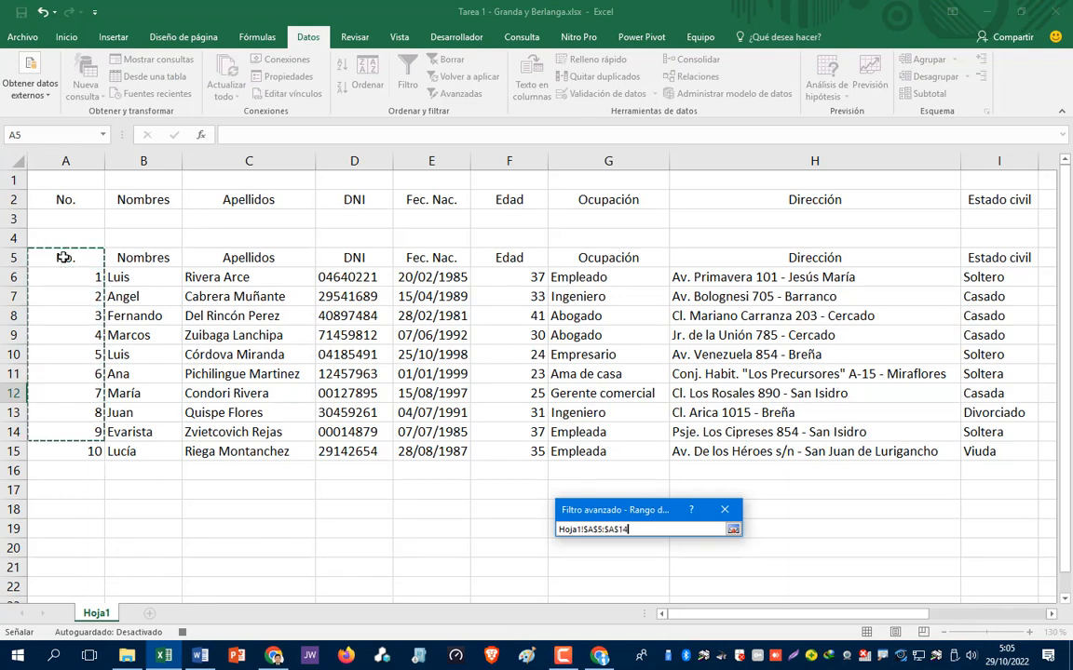
pyautogui.hotkey('shift', 'Down')
pyautogui.hotkey('shift', 'Right')
pyautogui.hotkey('shift', 'Right')
pyautogui.hotkey('shift', 'Right')
pyautogui.hotkey('shift', 'Right')
pyautogui.hotkey('shift', 'Right')
pyautogui.hotkey('shift', 'Right')
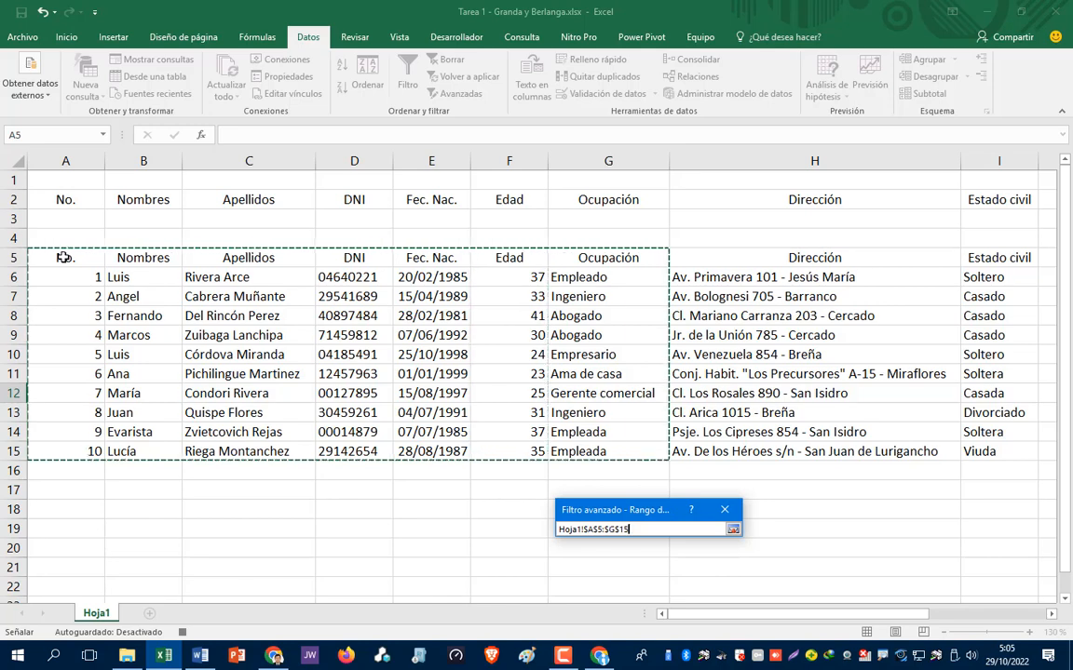
pyautogui.hotkey('shift', 'Right')
pyautogui.hotkey('shift', 'Right')
pyautogui.hotkey('shift', 'Right')
pyautogui.hotkey('shift', 'Right')
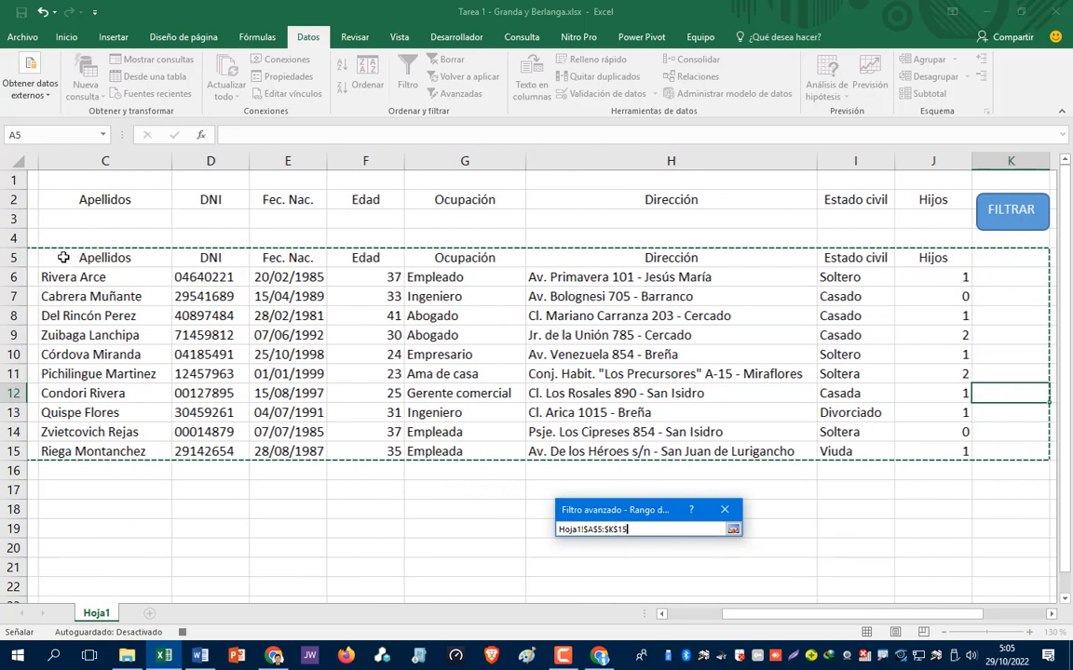
pyautogui.hotkey('shift', 'Left')
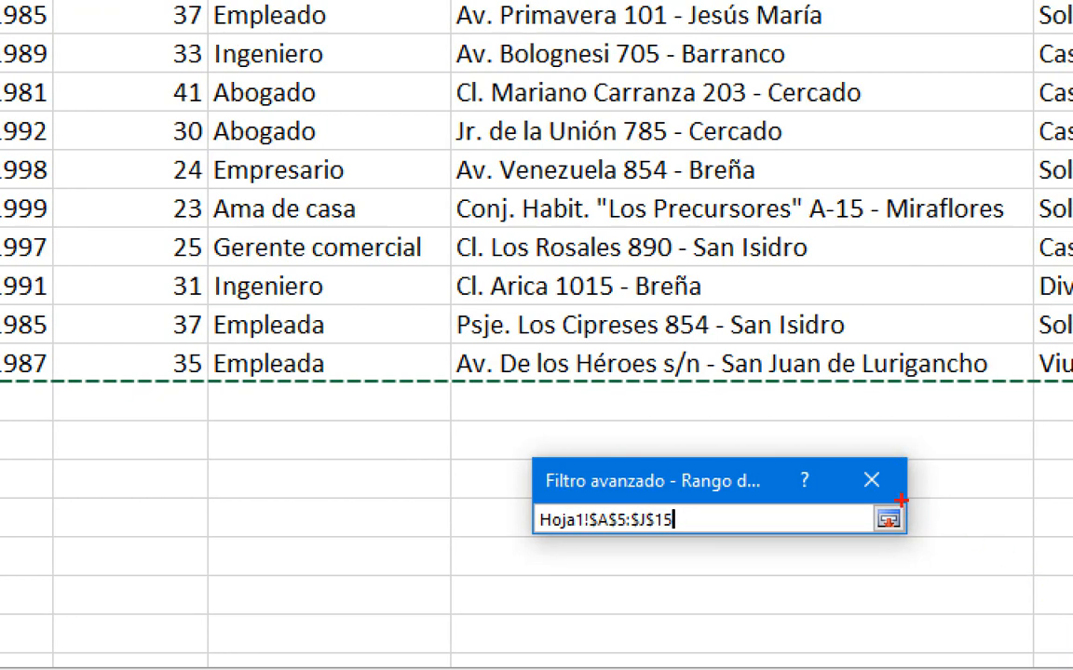
# - Restore the full Advanced Filter dialog and move it up over the table
pyautogui.moveTo(854, 518)
pyautogui.mouseDown()
pyautogui.moveTo(870, 562)
pyautogui.moveTo(936, 536)
pyautogui.moveTo(902, 511)
pyautogui.mouseUp()
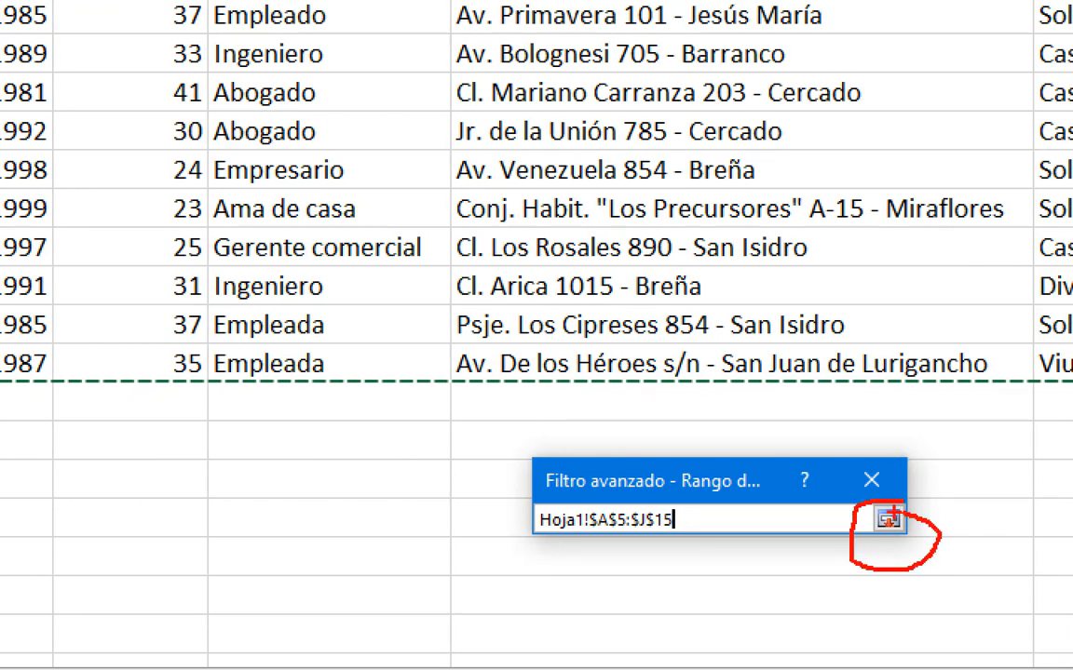
pyautogui.press('Escape')
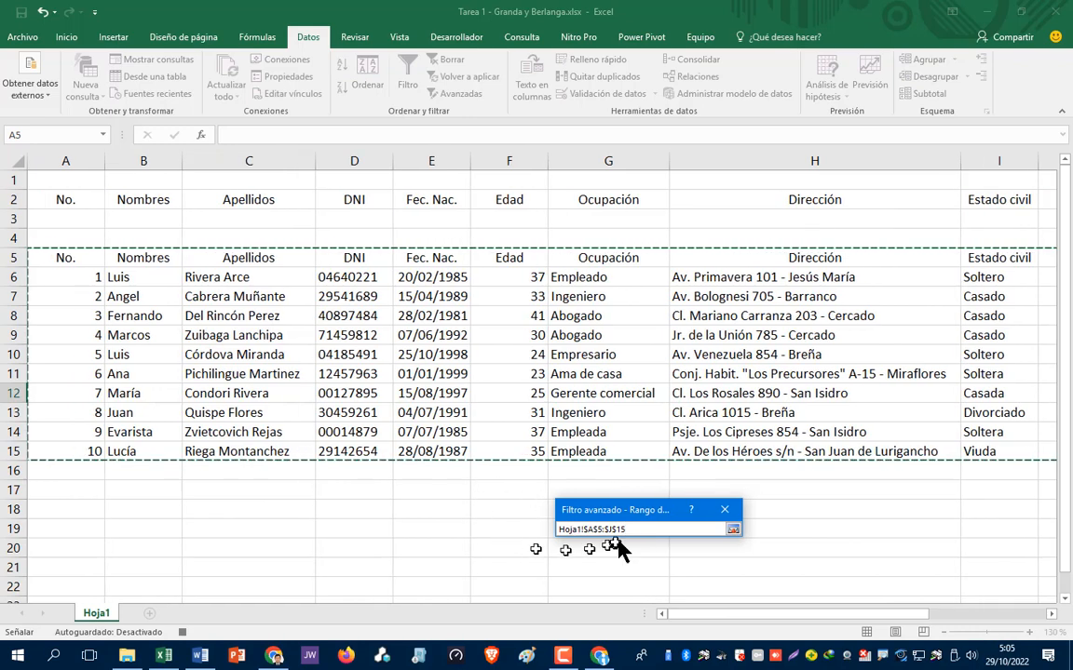
pyautogui.click(733, 529)
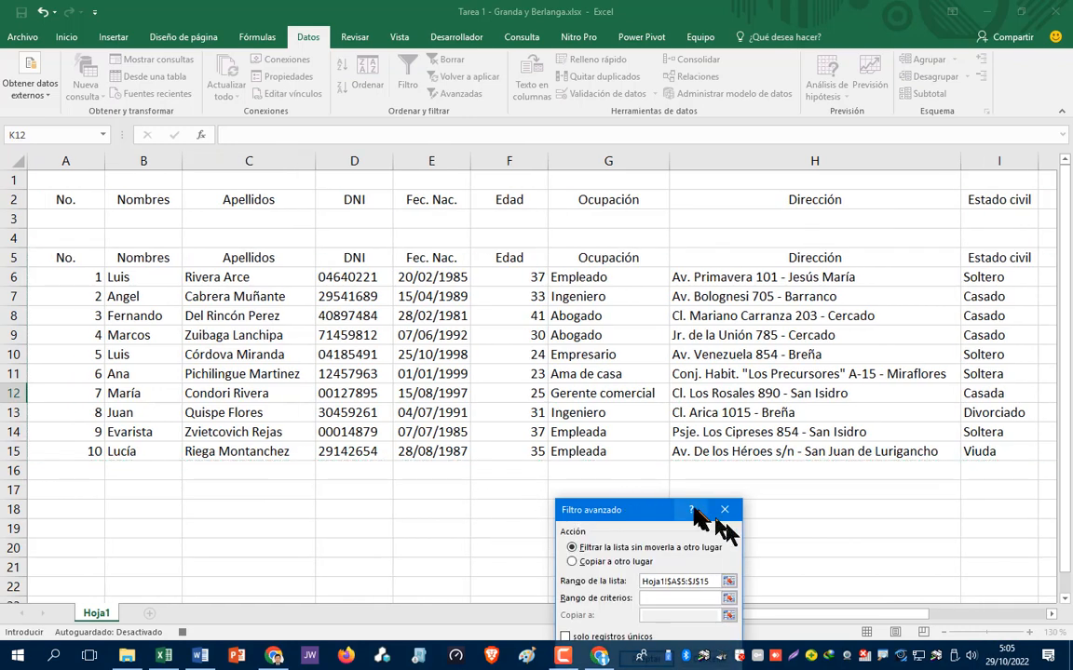
pyautogui.moveTo(645, 517); pyautogui.dragTo(648, 328)
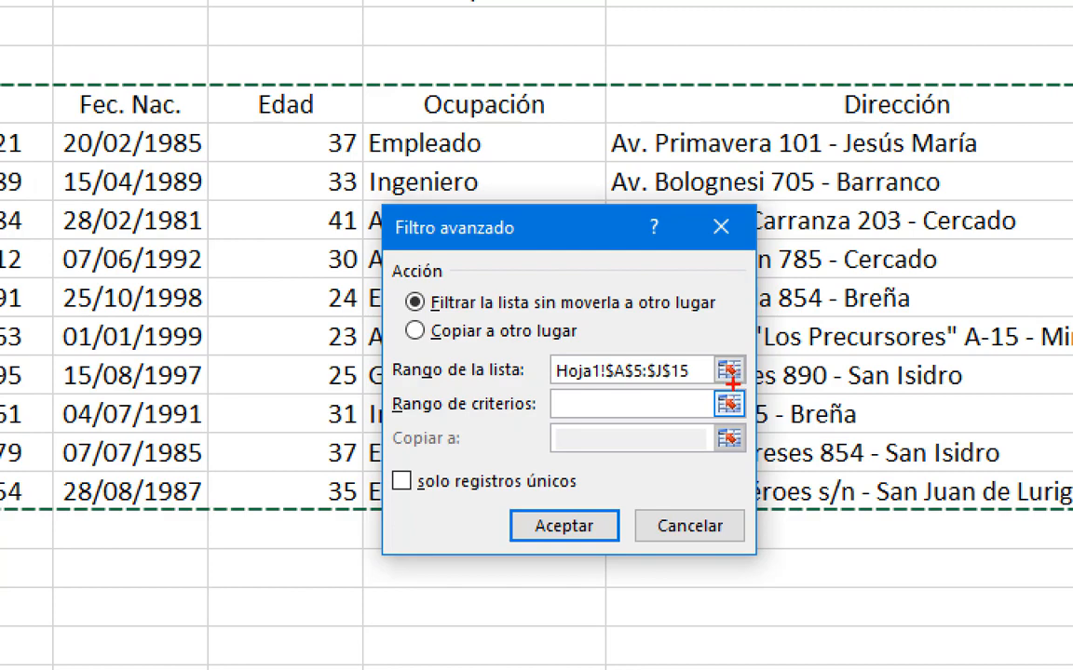
pyautogui.moveTo(733, 383)
pyautogui.mouseDown()
pyautogui.moveTo(695, 419)
pyautogui.moveTo(732, 399)
pyautogui.mouseUp()
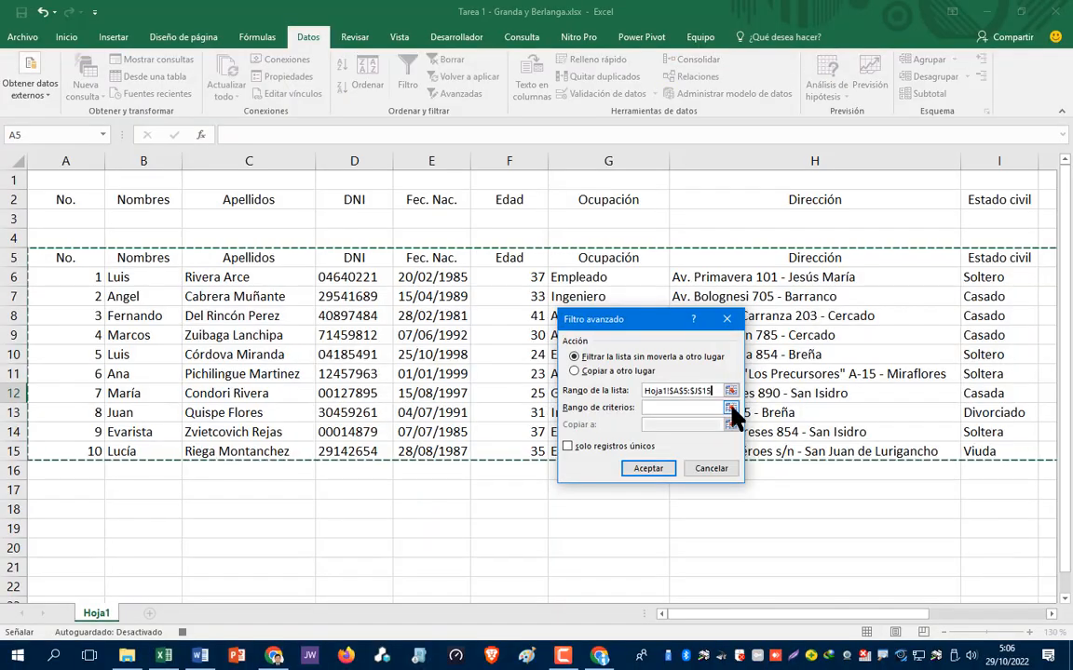
# - Set the criteria range to A2:J3 and apply the filter, returning 10 of 10 records
pyautogui.click(731, 407)
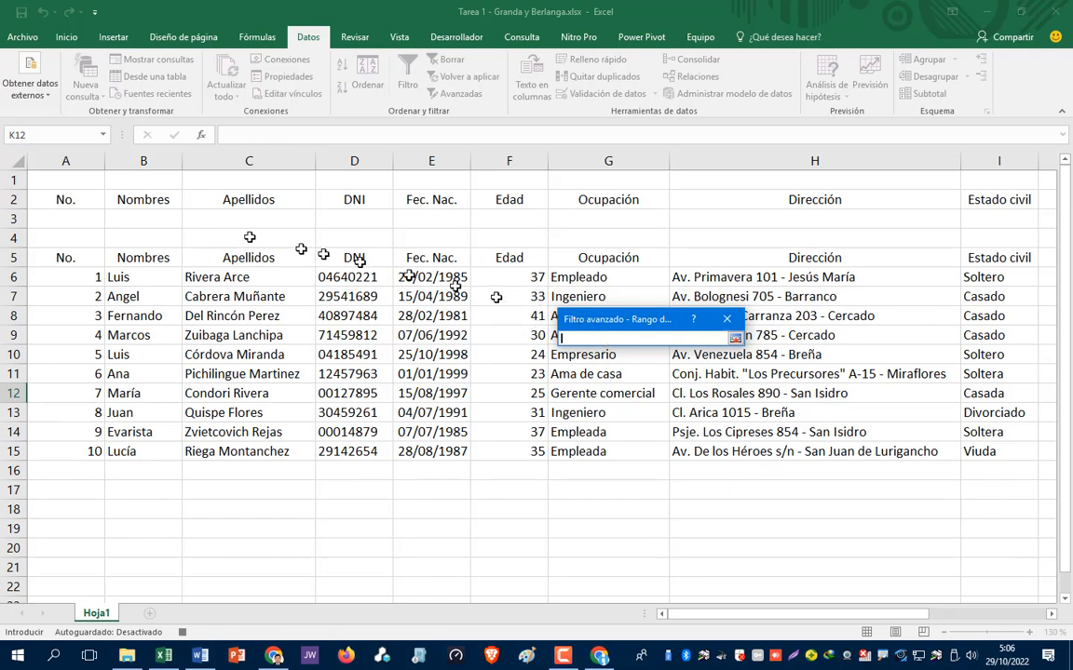
pyautogui.click(54, 200)
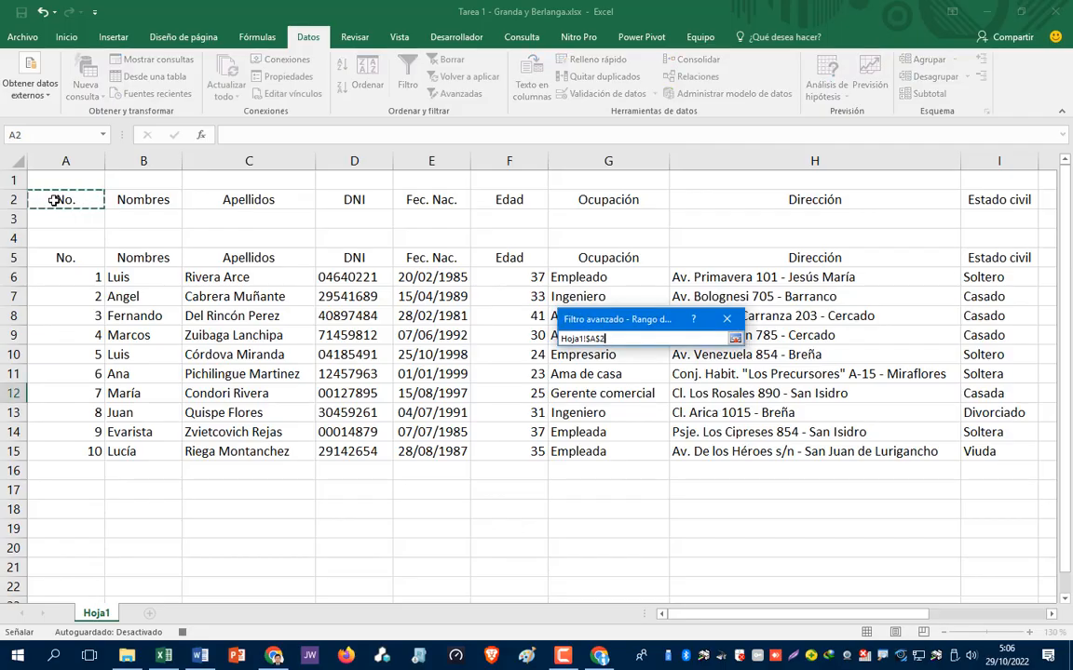
pyautogui.hotkey('shift', 'Down')
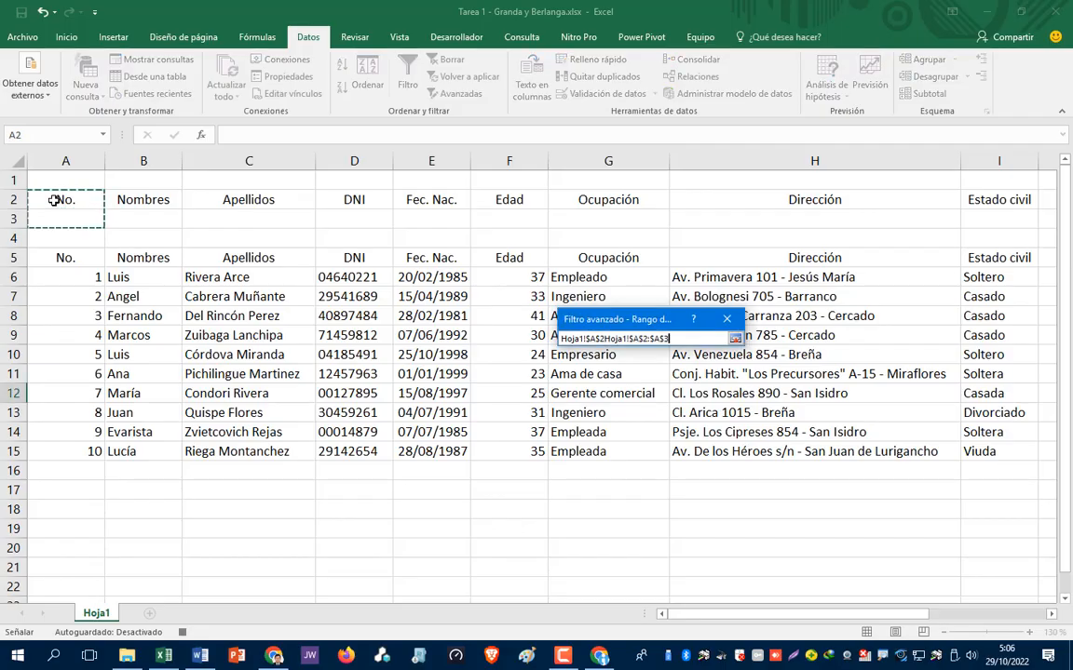
pyautogui.hotkey('shift', 'Right')
pyautogui.hotkey('shift', 'Right')
pyautogui.hotkey('shift', 'Right')
pyautogui.hotkey('shift', 'Right')
pyautogui.hotkey('shift', 'Right')
pyautogui.hotkey('shift', 'Right')
pyautogui.hotkey('shift', 'Right')
pyautogui.hotkey('shift', 'Right')
pyautogui.hotkey('shift', 'Right')
pyautogui.hotkey('shift', 'Right')
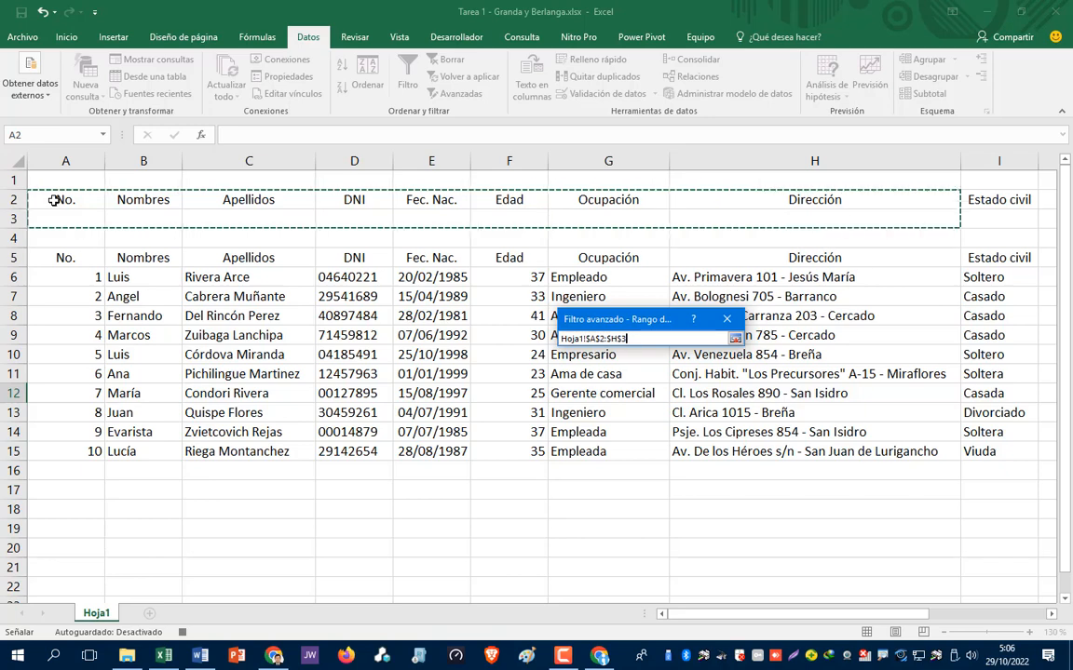
pyautogui.hotkey('shift', 'Left')
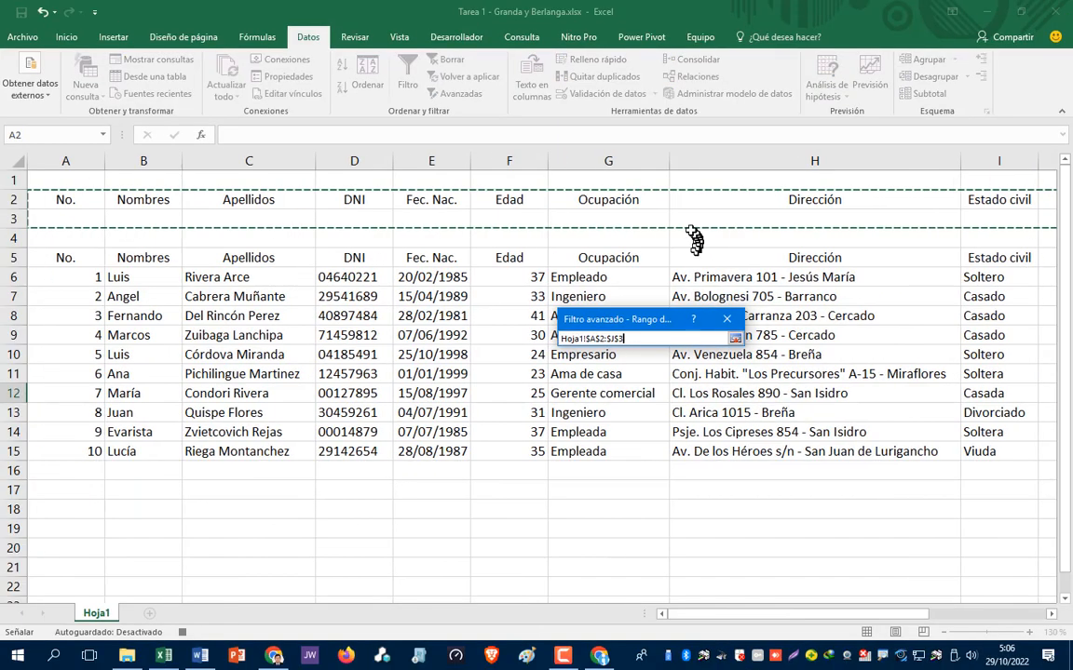
pyautogui.click(736, 339)
pyautogui.moveTo(660, 324); pyautogui.dragTo(771, 294)
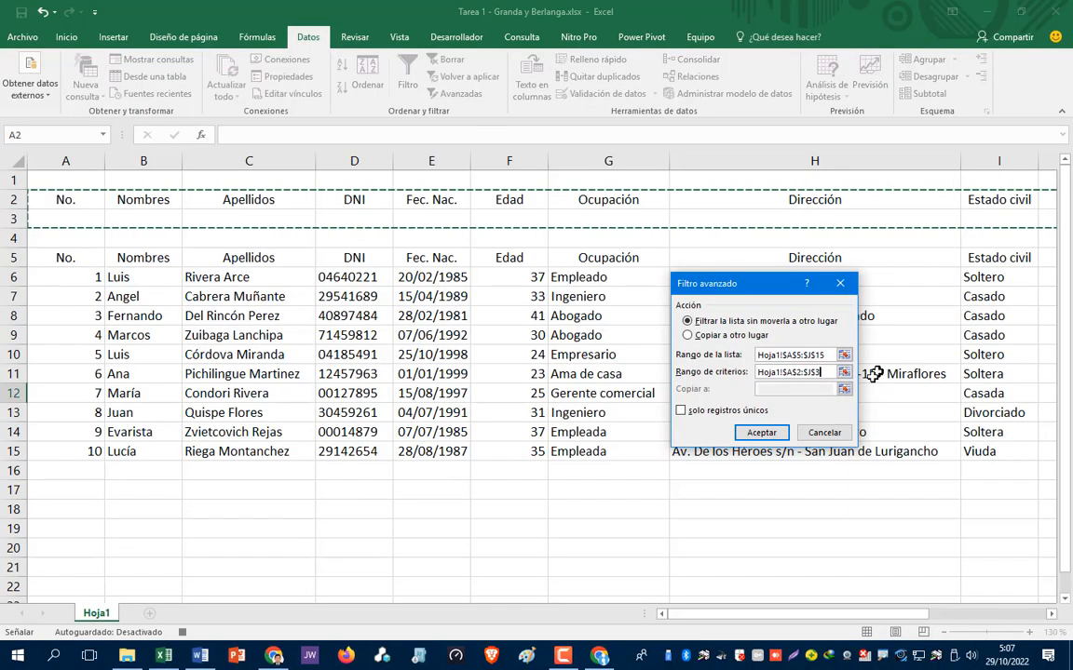
pyautogui.click(769, 433)
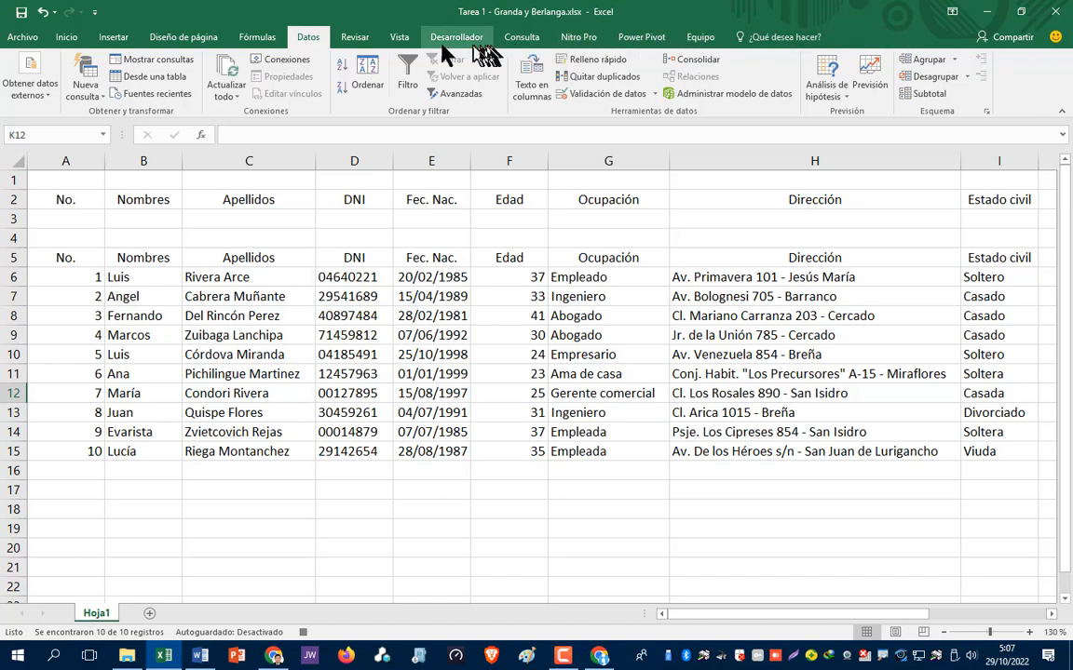
# - Stop the macro recording under Vista > Macros and scroll right to the FILTRAR shape
pyautogui.click(401, 39)
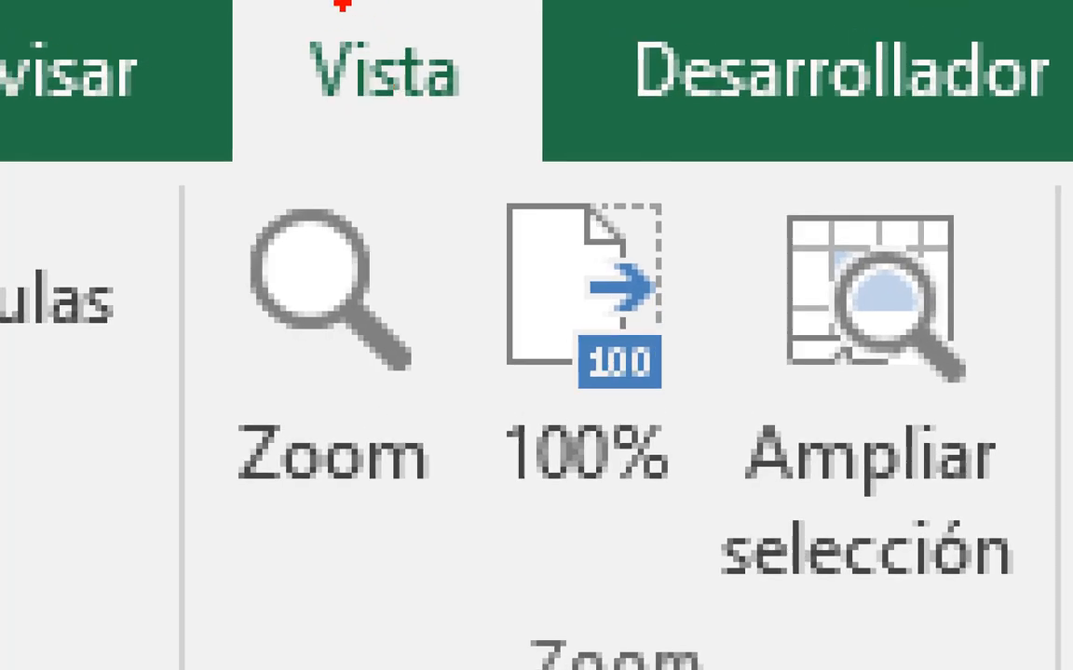
pyautogui.moveTo(322, 8)
pyautogui.mouseDown()
pyautogui.moveTo(247, 37)
pyautogui.moveTo(634, 60)
pyautogui.moveTo(333, 39)
pyautogui.mouseUp()
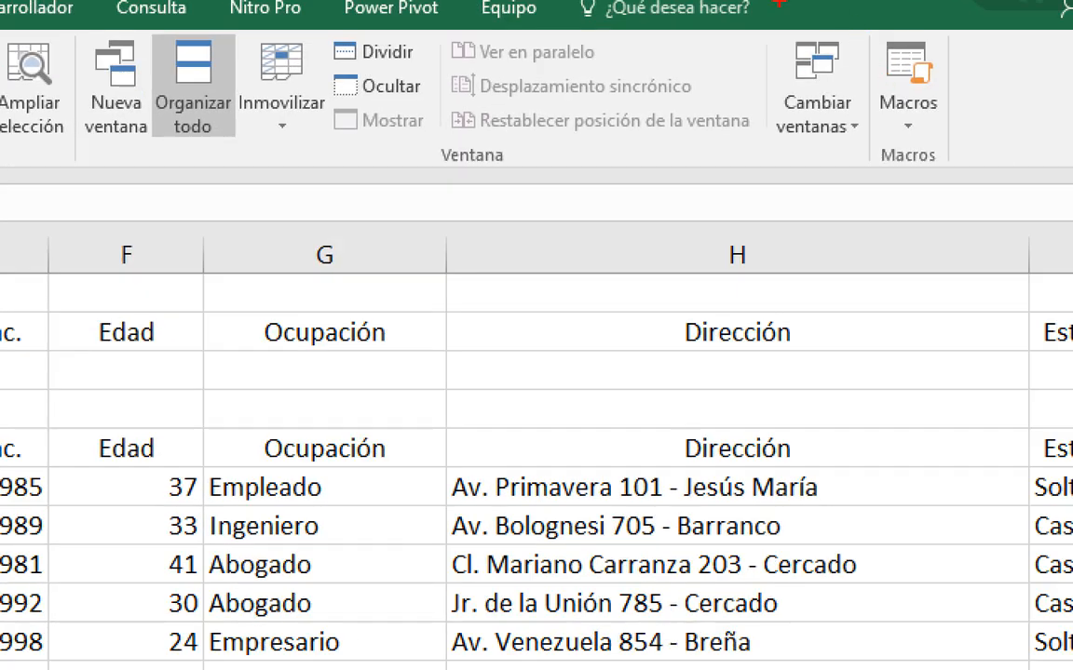
pyautogui.moveTo(911, 96)
pyautogui.mouseDown()
pyautogui.moveTo(901, 121)
pyautogui.moveTo(916, 137)
pyautogui.mouseUp()
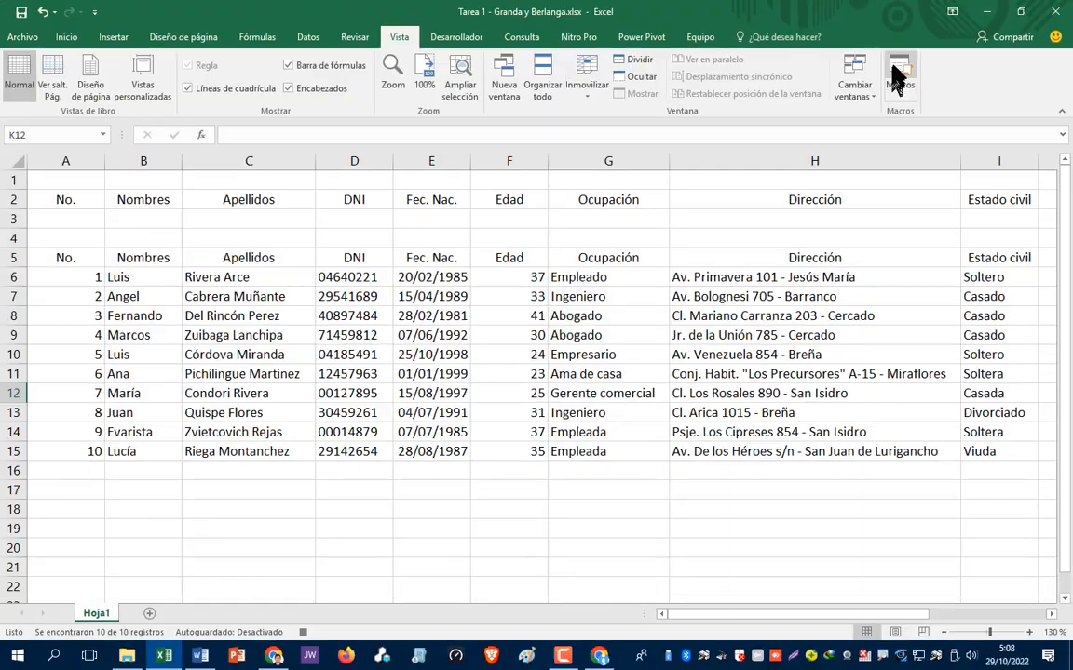
pyautogui.click(910, 123)
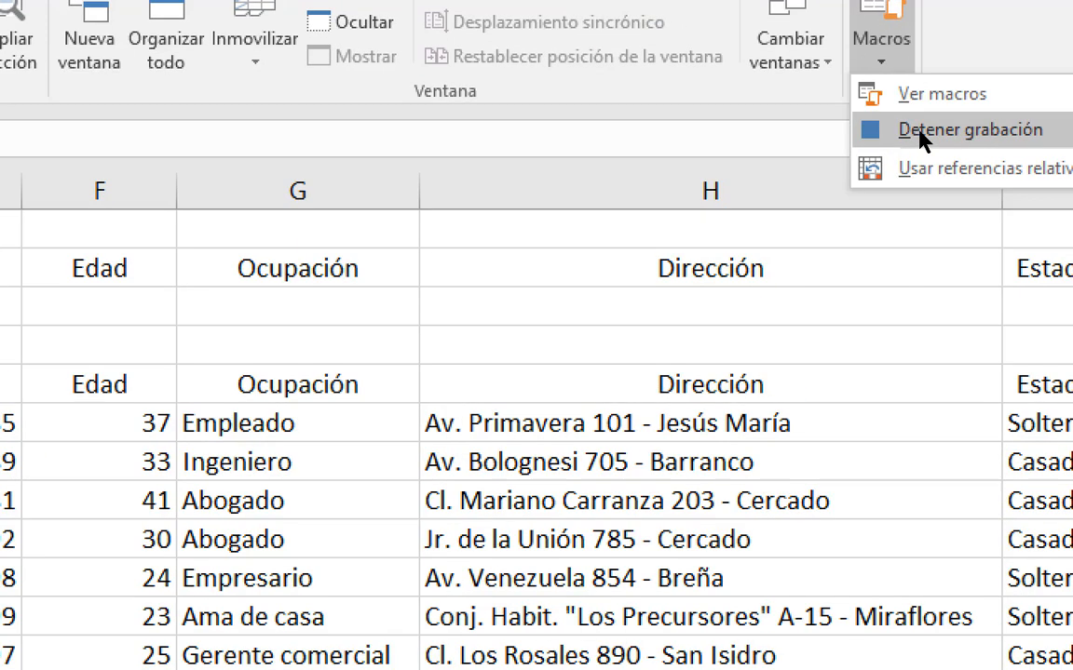
pyautogui.press('Escape')
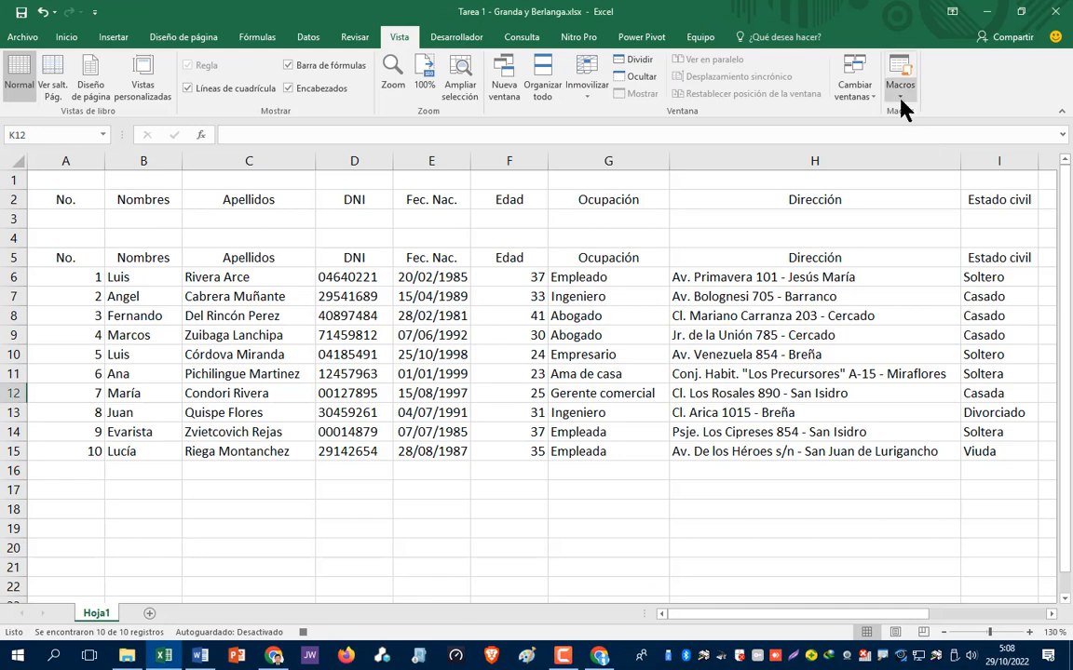
pyautogui.click(881, 56)
pyautogui.click(917, 133)
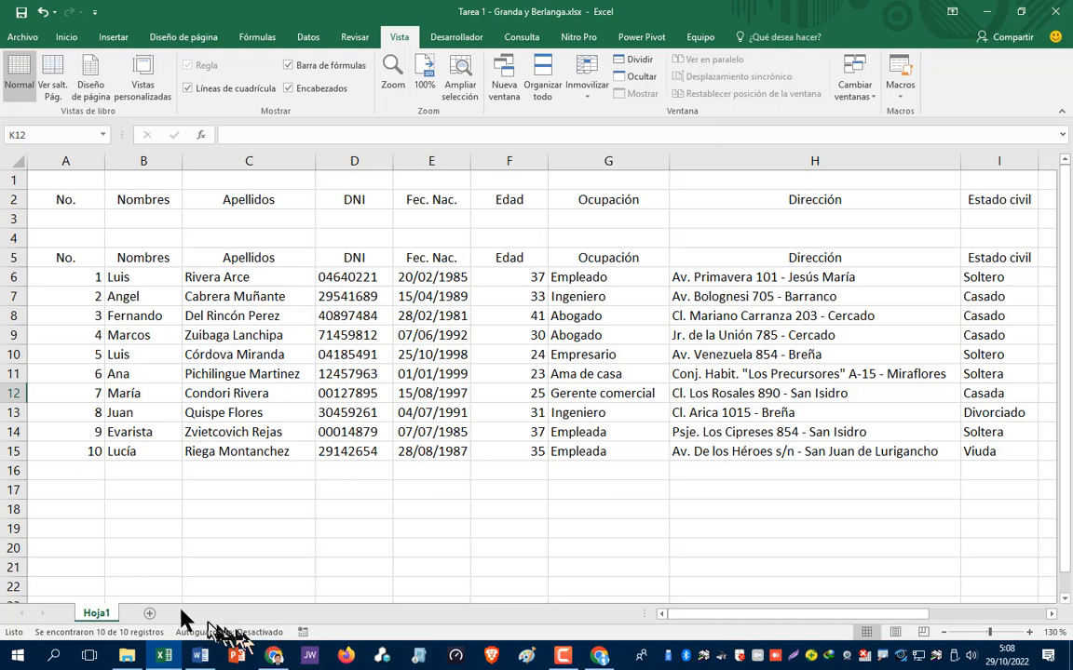
pyautogui.moveTo(753, 622); pyautogui.dragTo(871, 617)
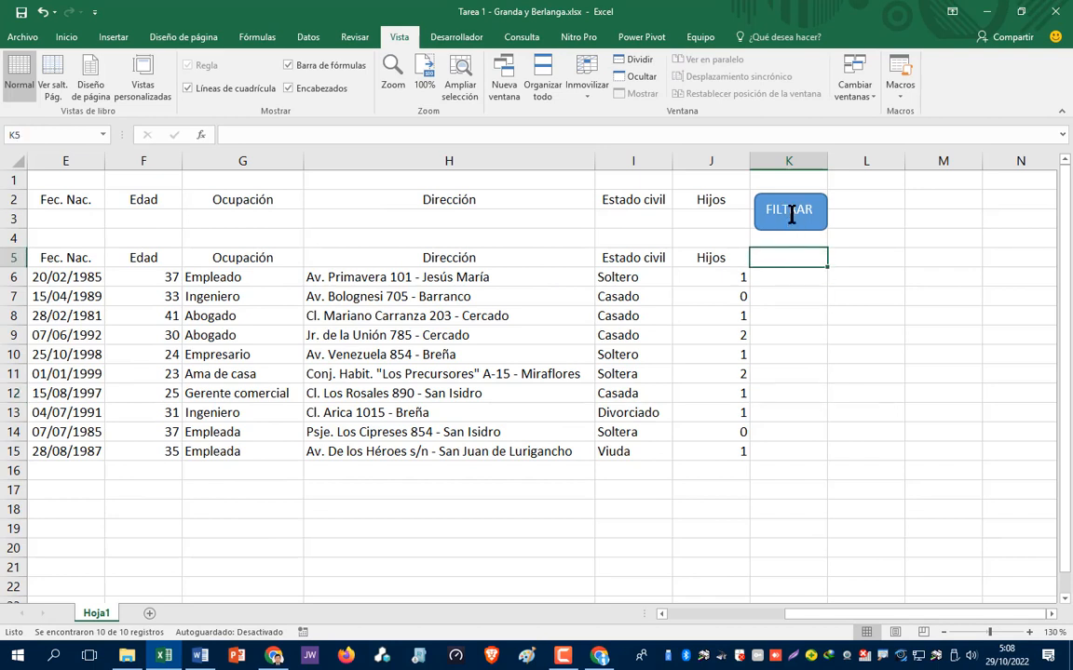
# - Assign the Filtrado macro to the FILTRAR shape
pyautogui.keyDown('ctrl'); pyautogui.click(789, 212); pyautogui.keyUp('ctrl')
pyautogui.rightClick(791, 215)
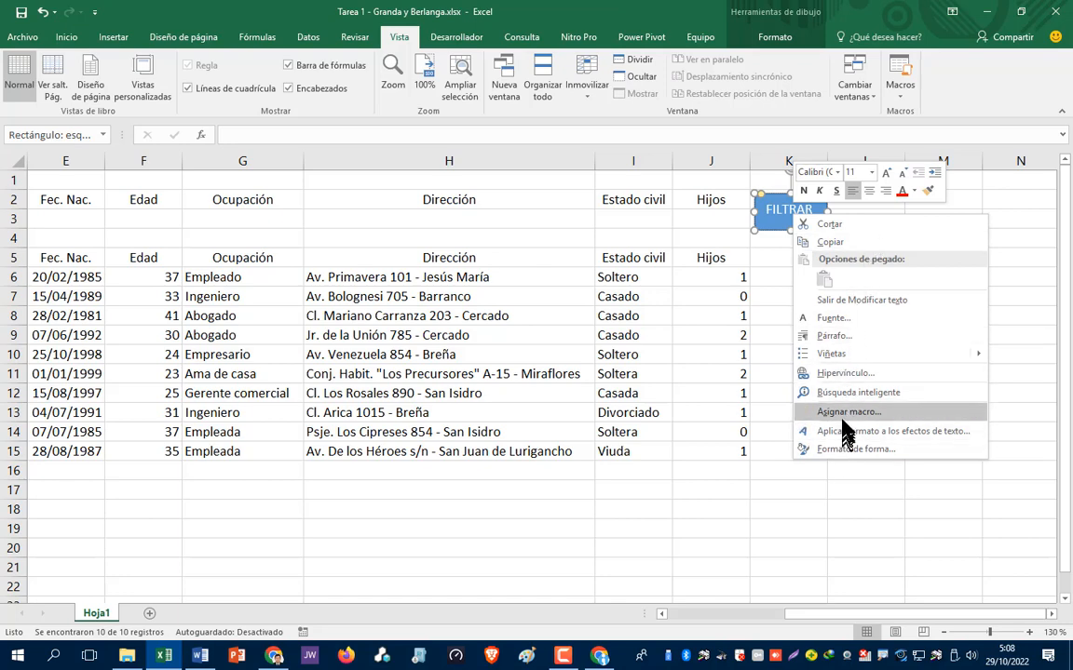
pyautogui.click(843, 412)
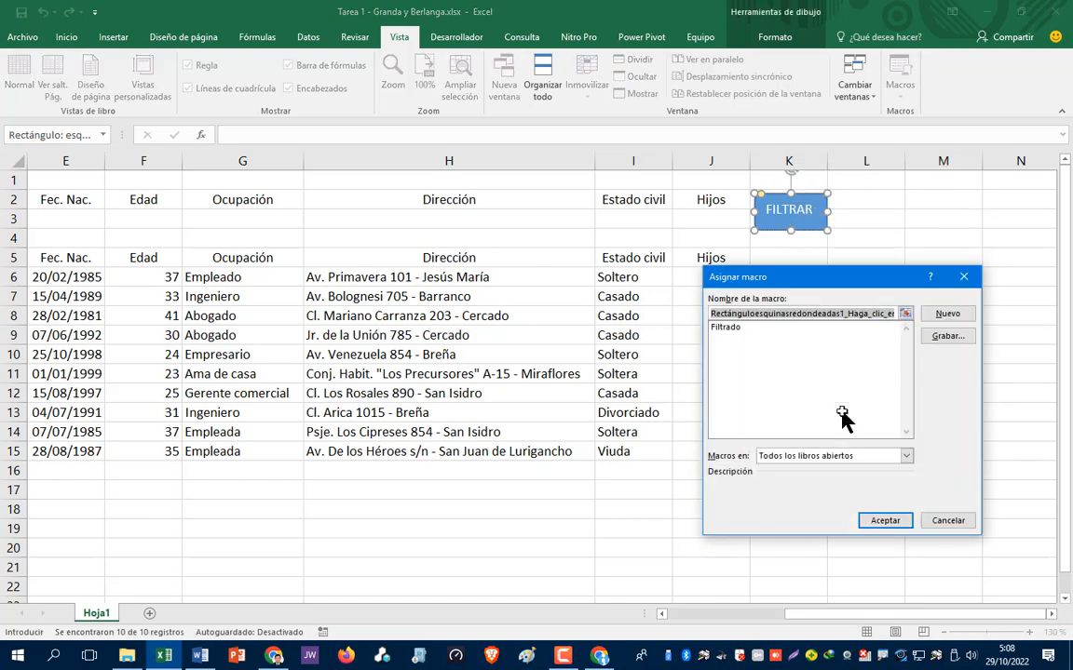
pyautogui.click(731, 328)
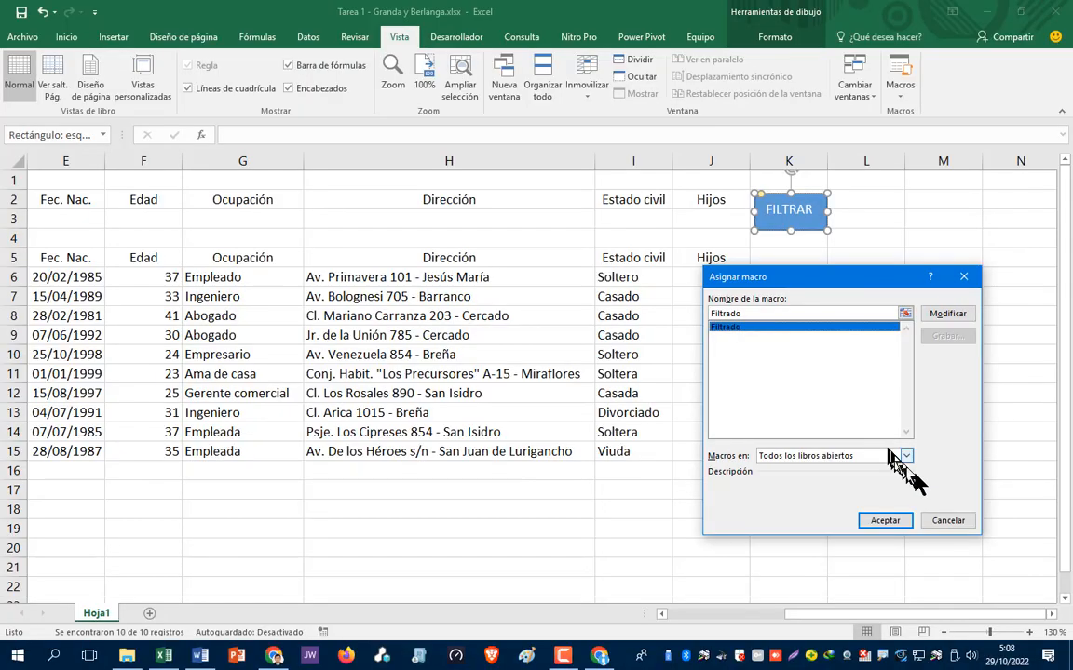
pyautogui.click(885, 521)
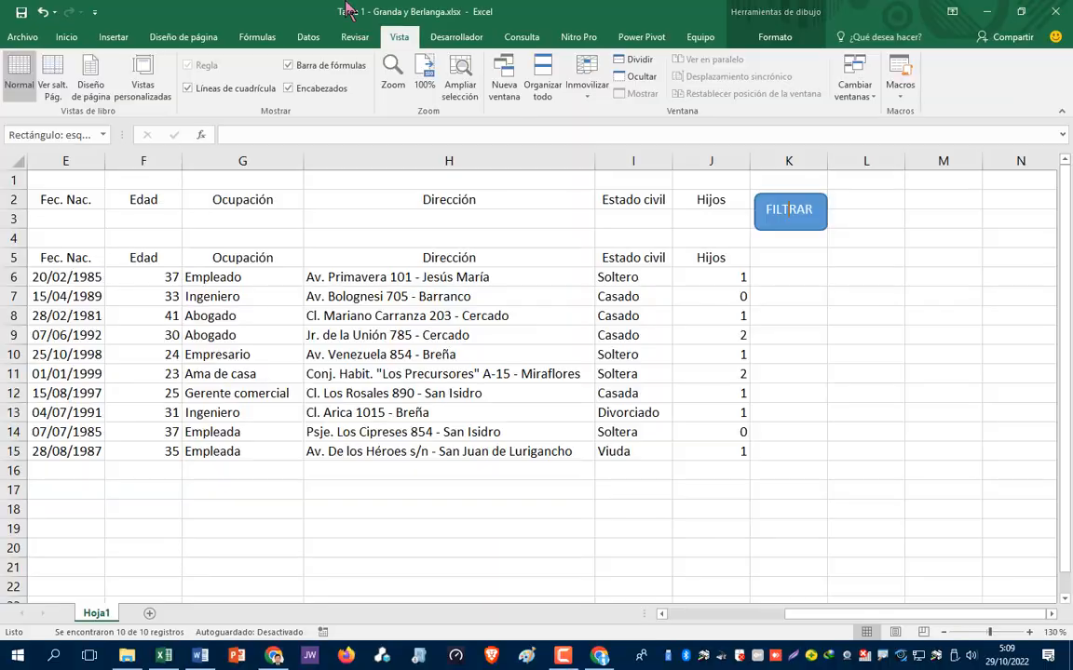
pyautogui.click(788, 210)
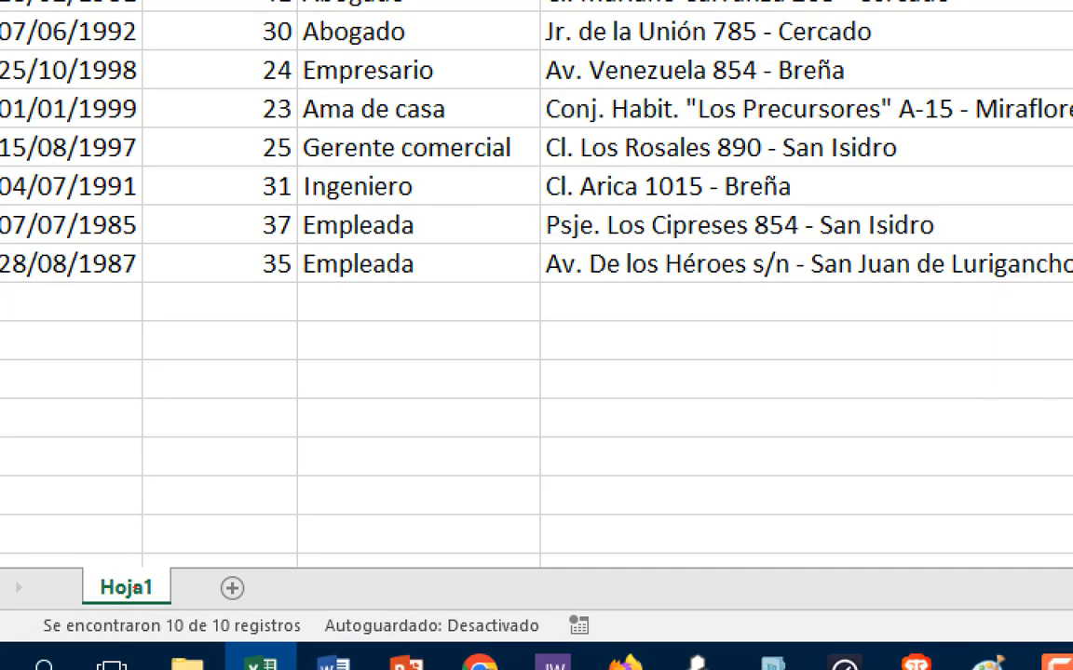
pyautogui.moveTo(227, 564)
pyautogui.mouseDown()
pyautogui.moveTo(212, 601)
pyautogui.moveTo(226, 562)
pyautogui.mouseUp()
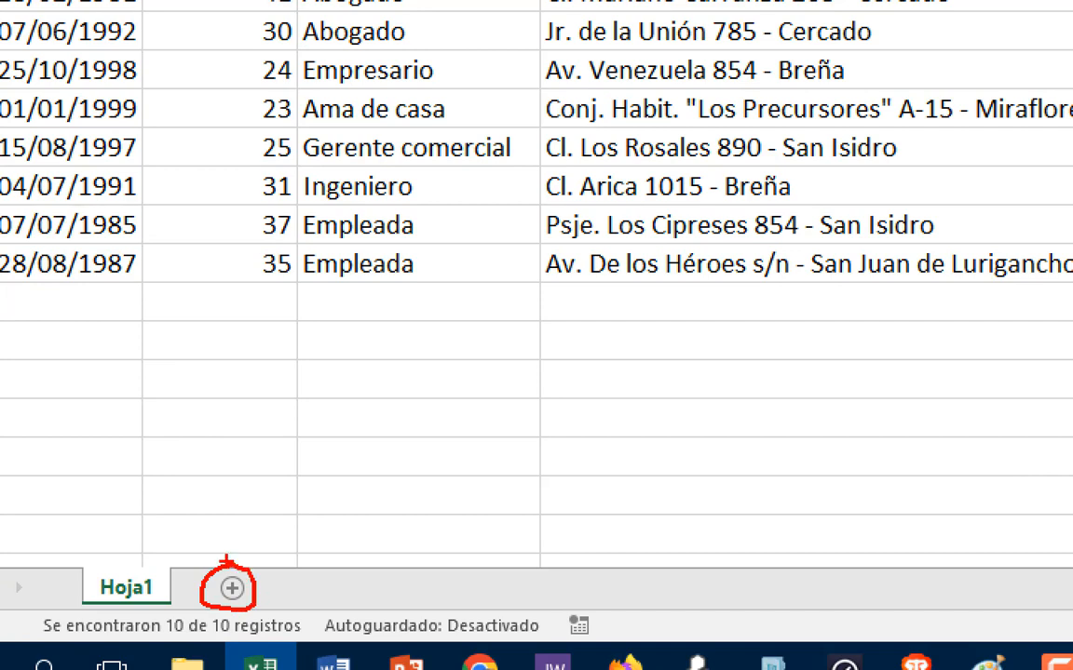
pyautogui.moveTo(124, 568)
pyautogui.mouseDown()
pyautogui.moveTo(82, 576)
pyautogui.moveTo(98, 608)
pyautogui.moveTo(181, 564)
pyautogui.moveTo(105, 568)
pyautogui.mouseUp()
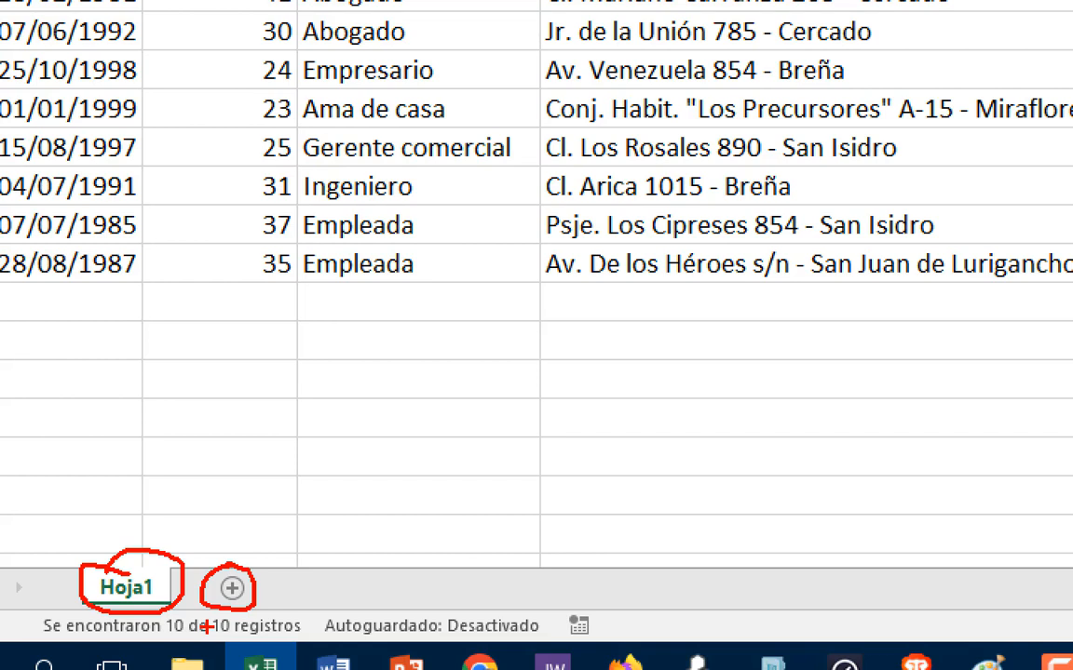
pyautogui.press('Escape')
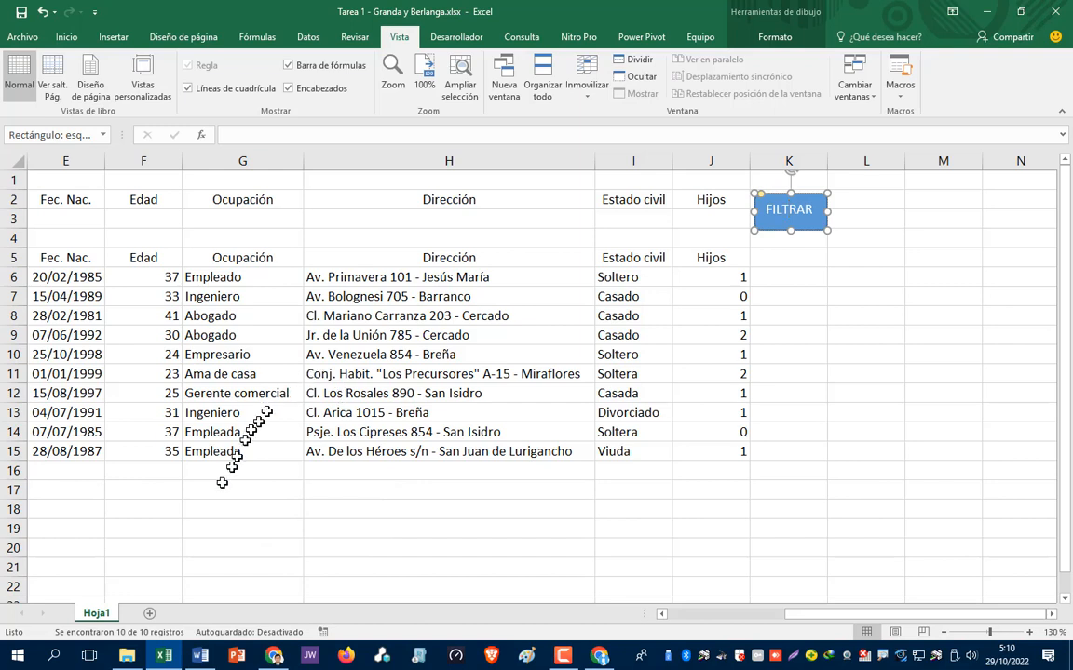
pyautogui.click(684, 218)
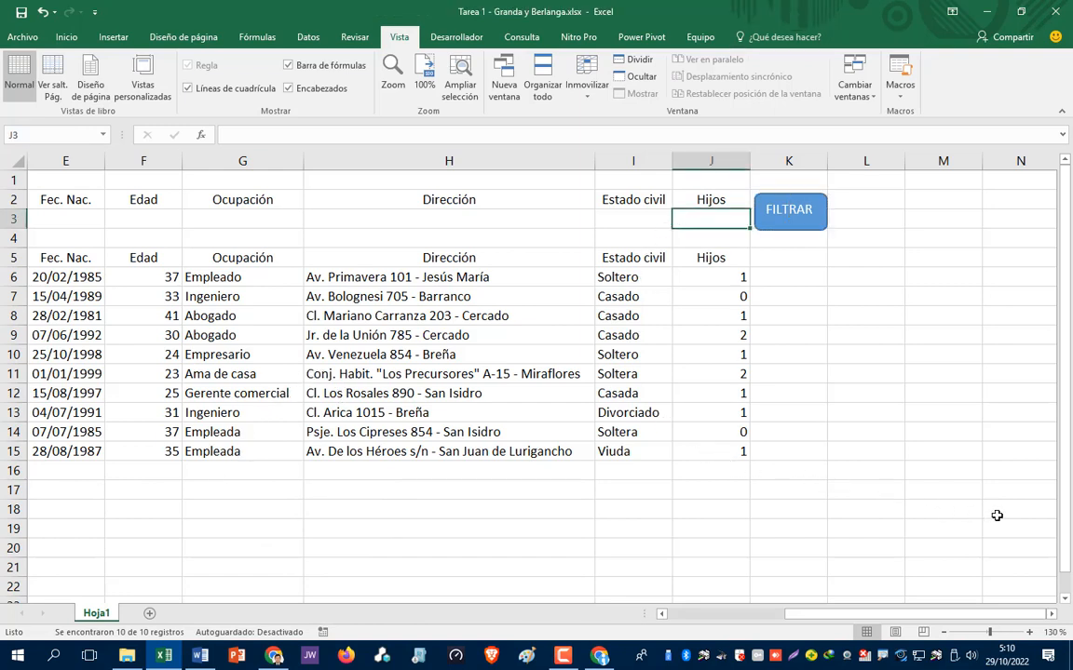
pyautogui.write('2')
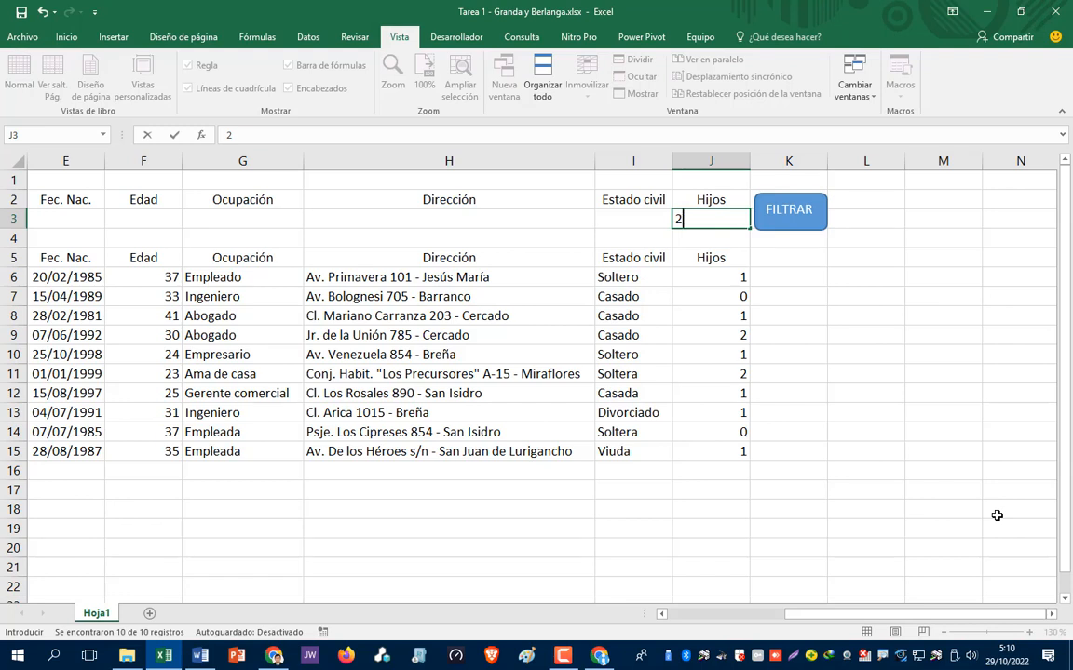
pyautogui.press('Return')
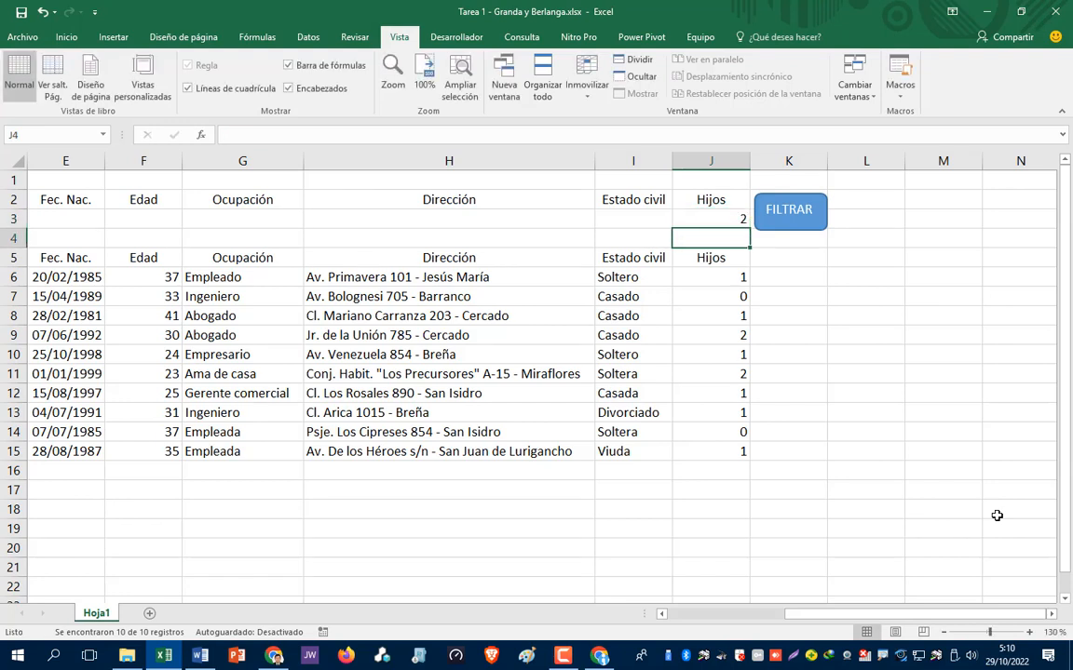
pyautogui.click(798, 224)
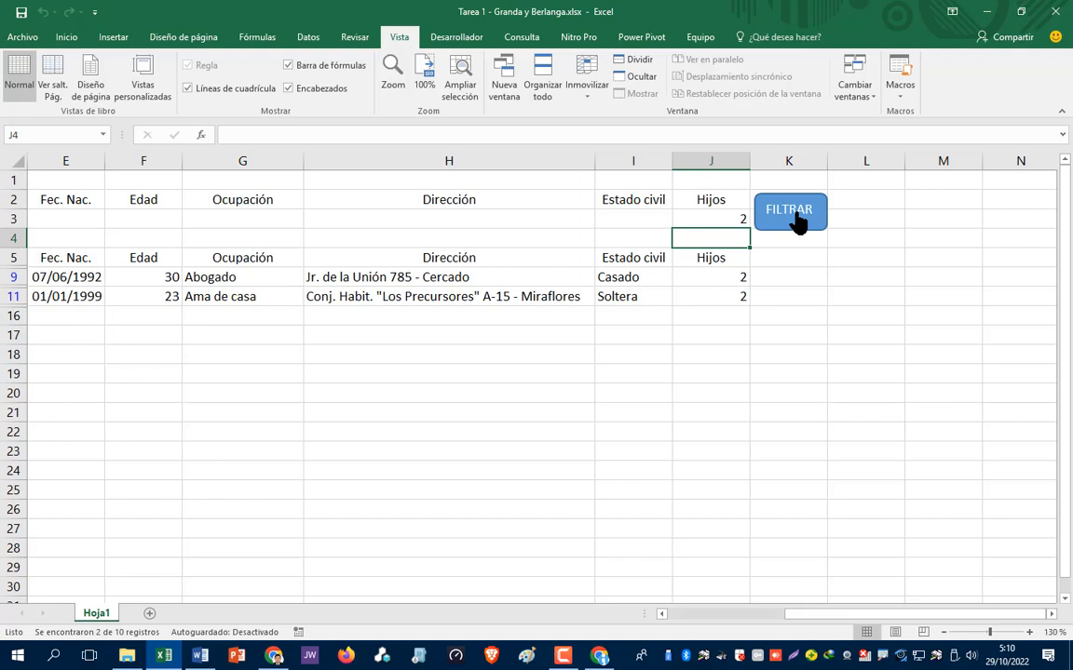
pyautogui.click(731, 218)
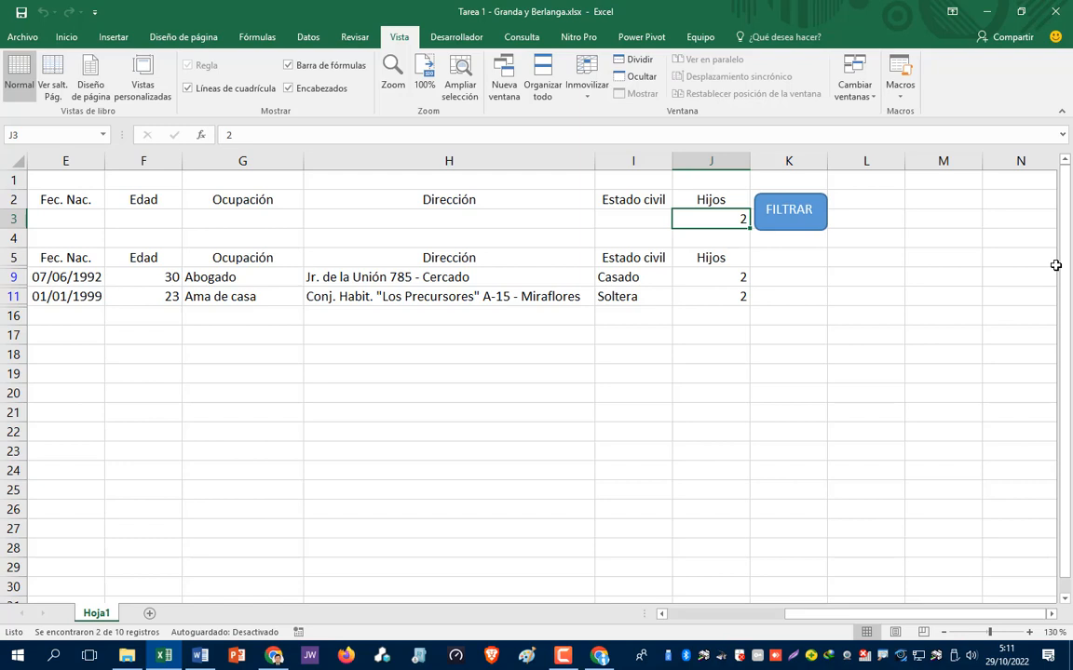
pyautogui.press('Delete')
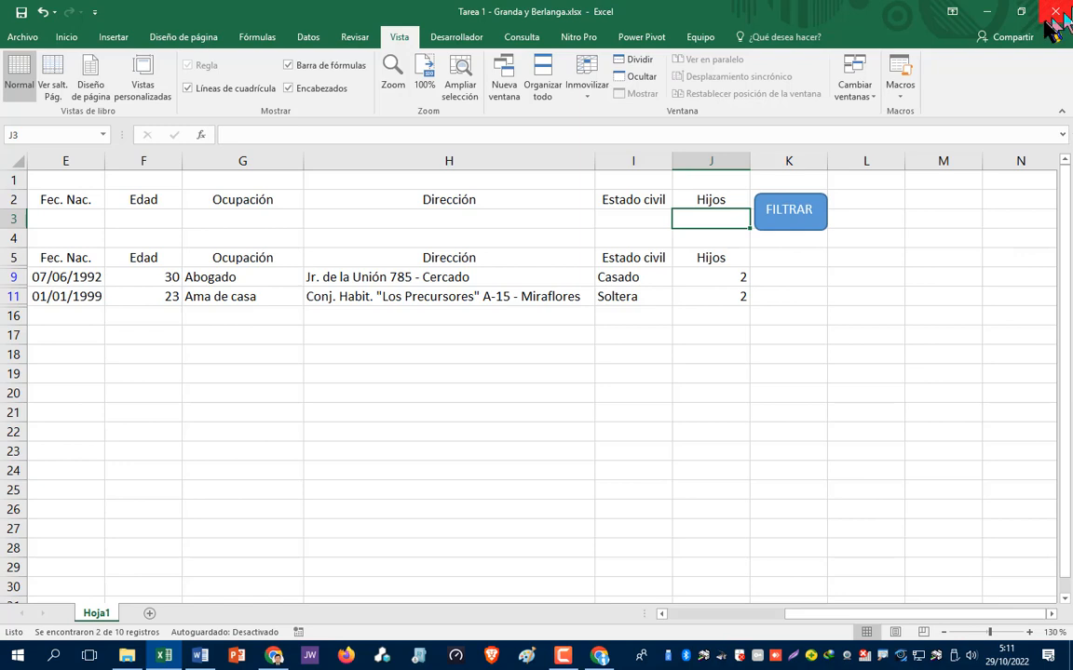
pyautogui.click(799, 217)
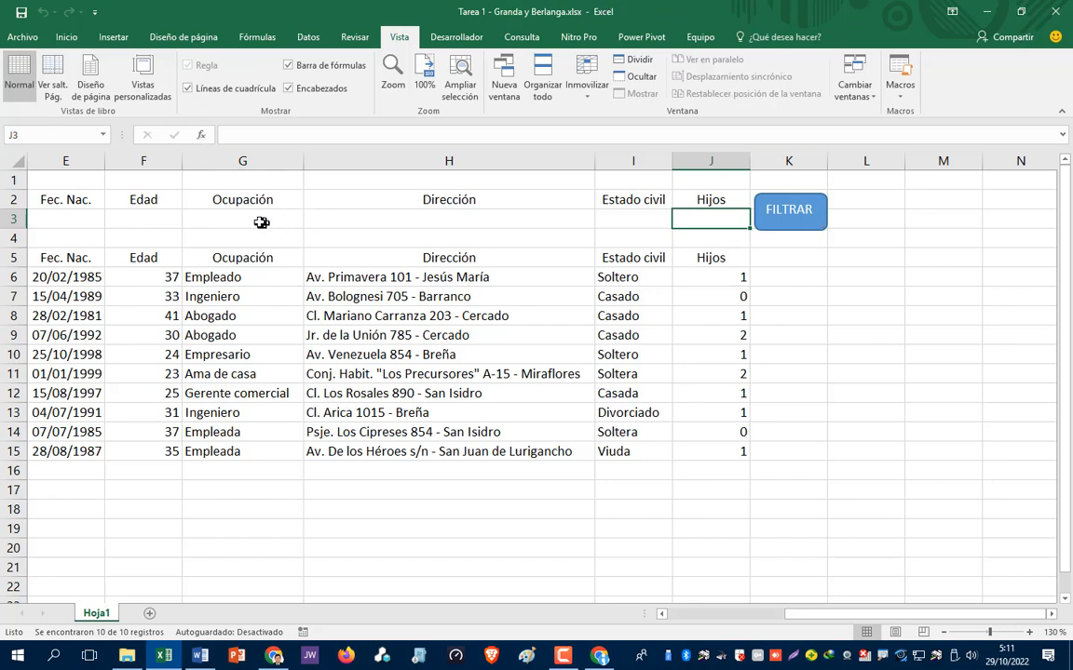
# - Enter >30 as the Edad criterion in F3 and run FILTRAR
pyautogui.click(138, 222)
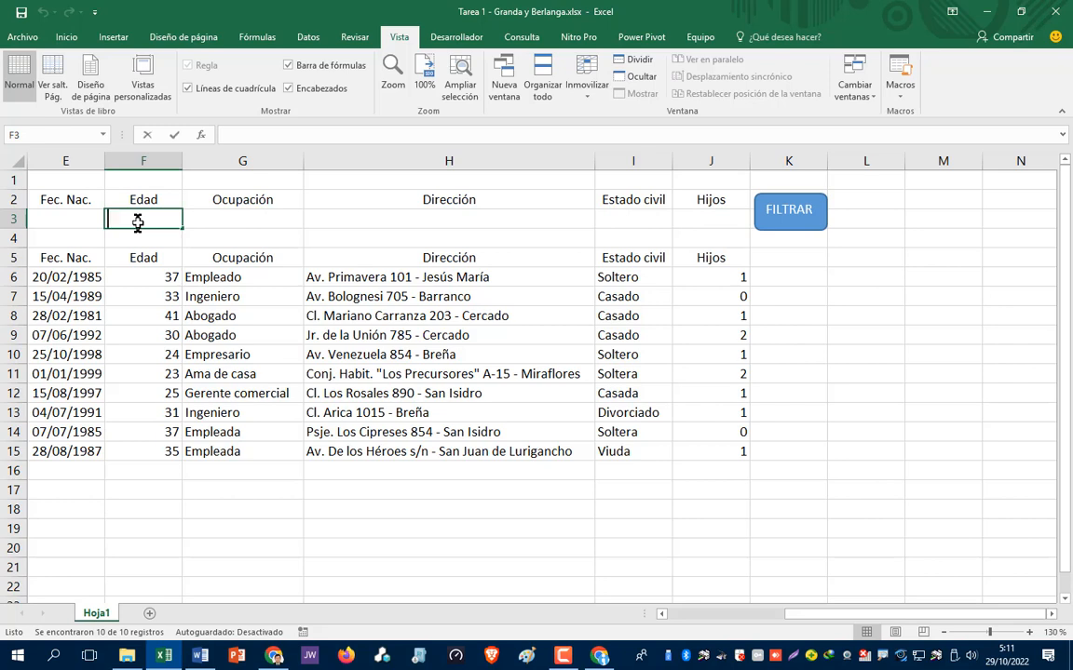
pyautogui.write('>30')
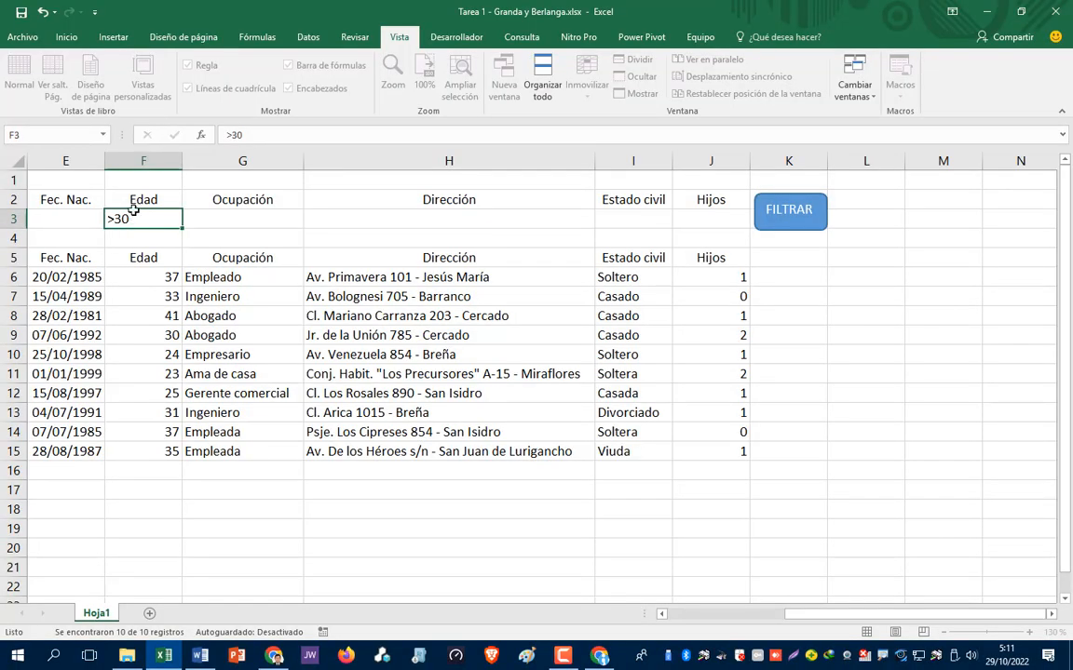
pyautogui.press('Return')
pyautogui.click(778, 219)
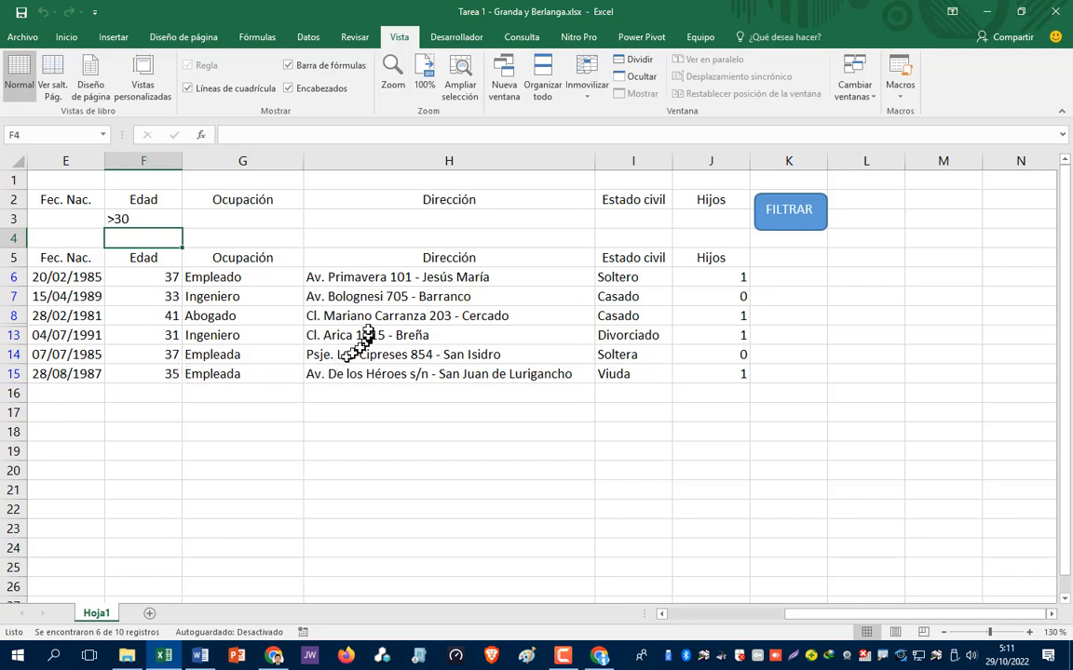
# - Clear F3, enter Solter as the Estado civil criterion in I3, and run FILTRAR
pyautogui.click(140, 216)
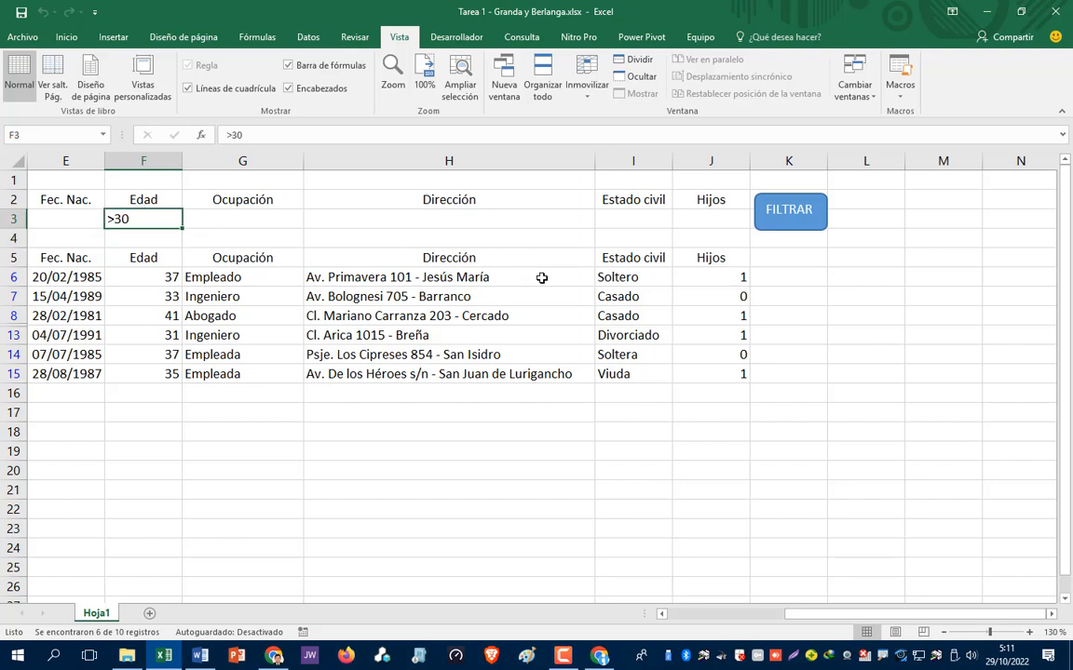
pyautogui.press('Delete')
pyautogui.click(634, 217)
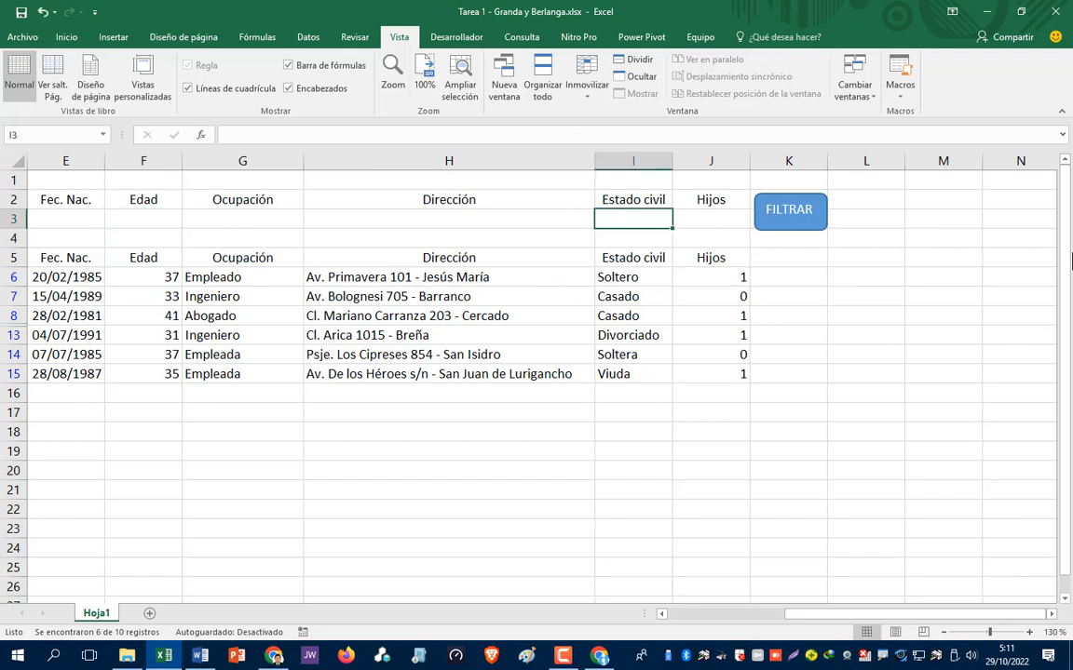
pyautogui.write('Sol')
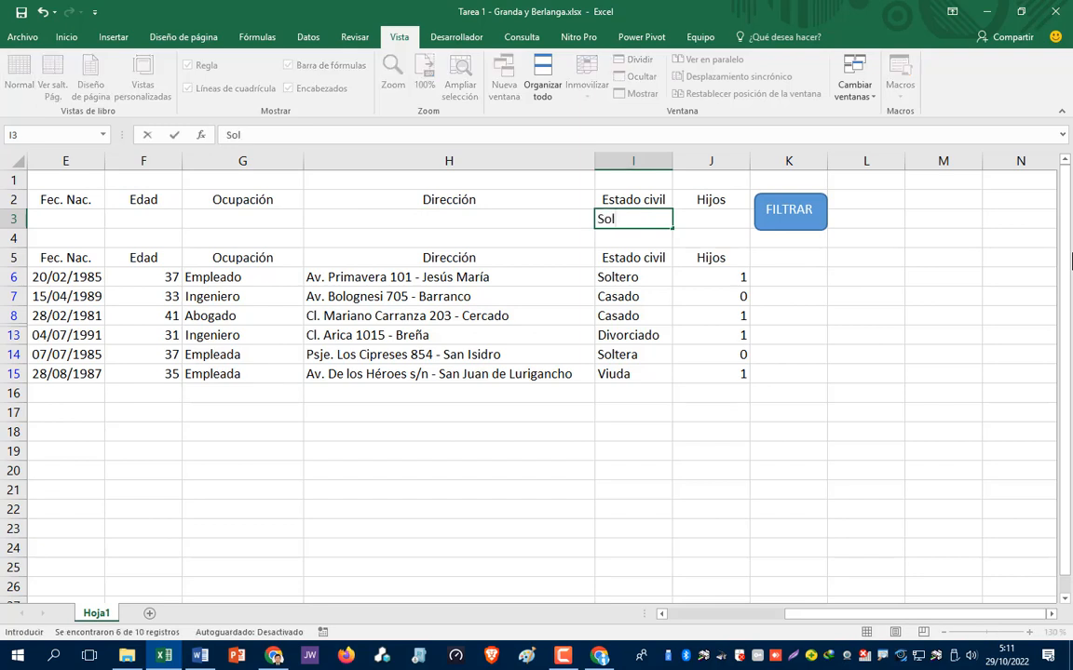
pyautogui.write('ter')
pyautogui.click(815, 212)
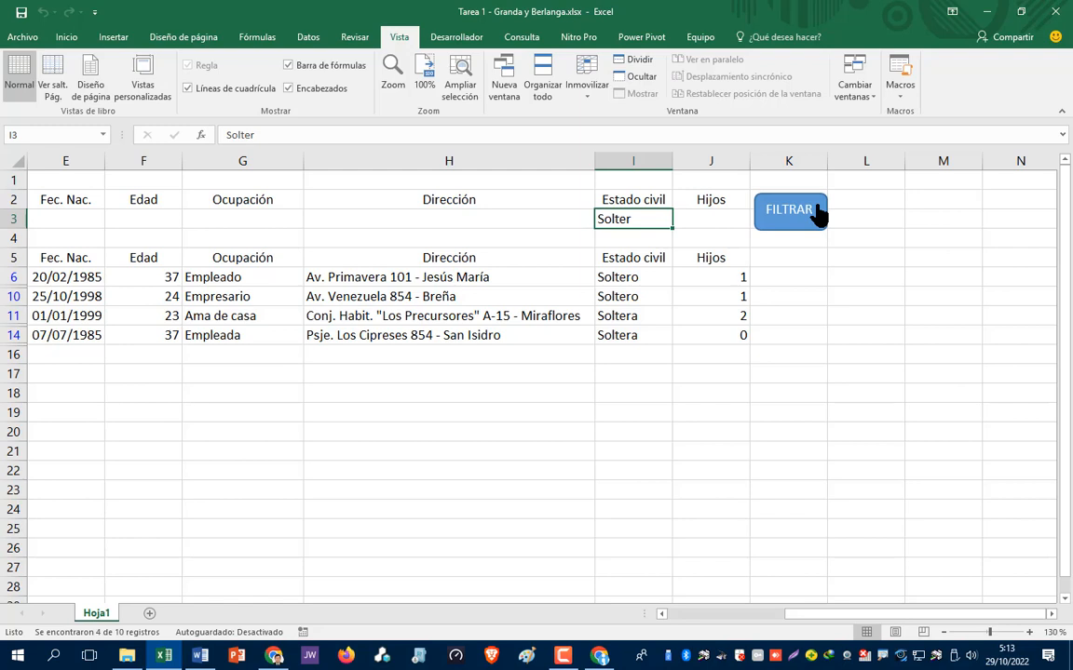
# - Filter the employee list for ages under 30 by entering <30 in F3 and running FILTRAR
pyautogui.click(817, 214)
pyautogui.click(143, 219)
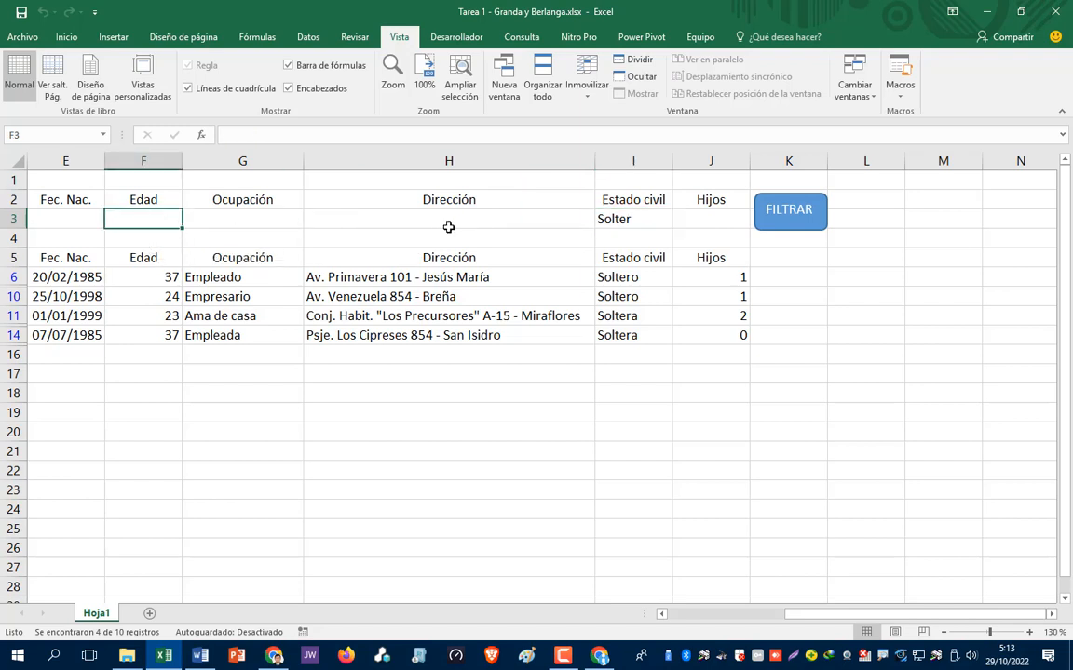
pyautogui.write('>')
pyautogui.press('BackSpace')
pyautogui.write('<')
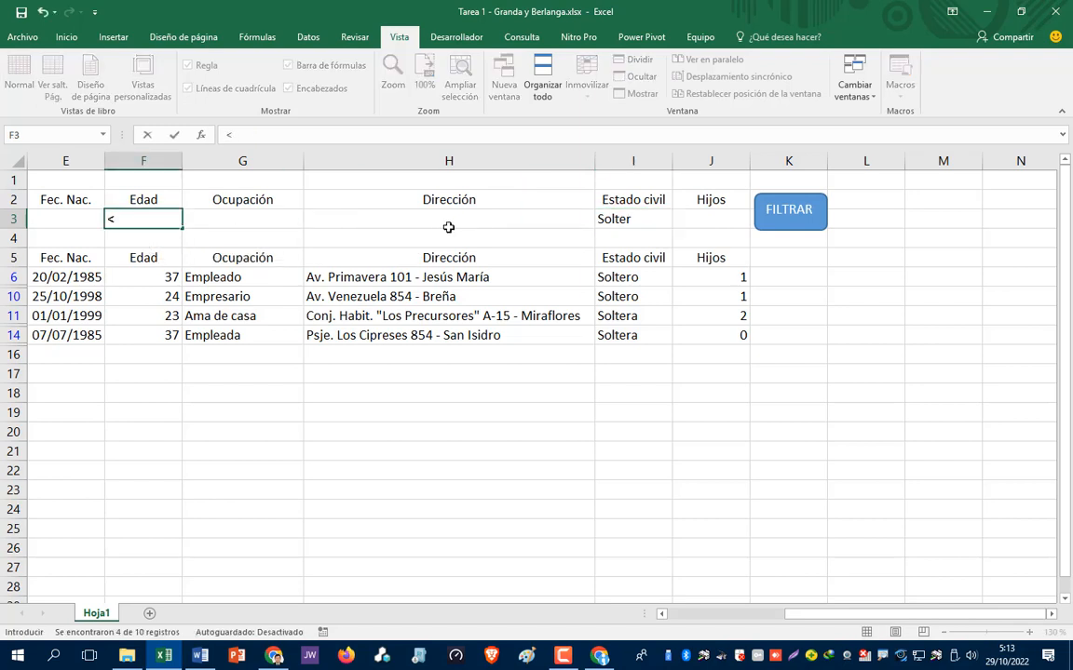
pyautogui.write('30')
pyautogui.click(795, 222)
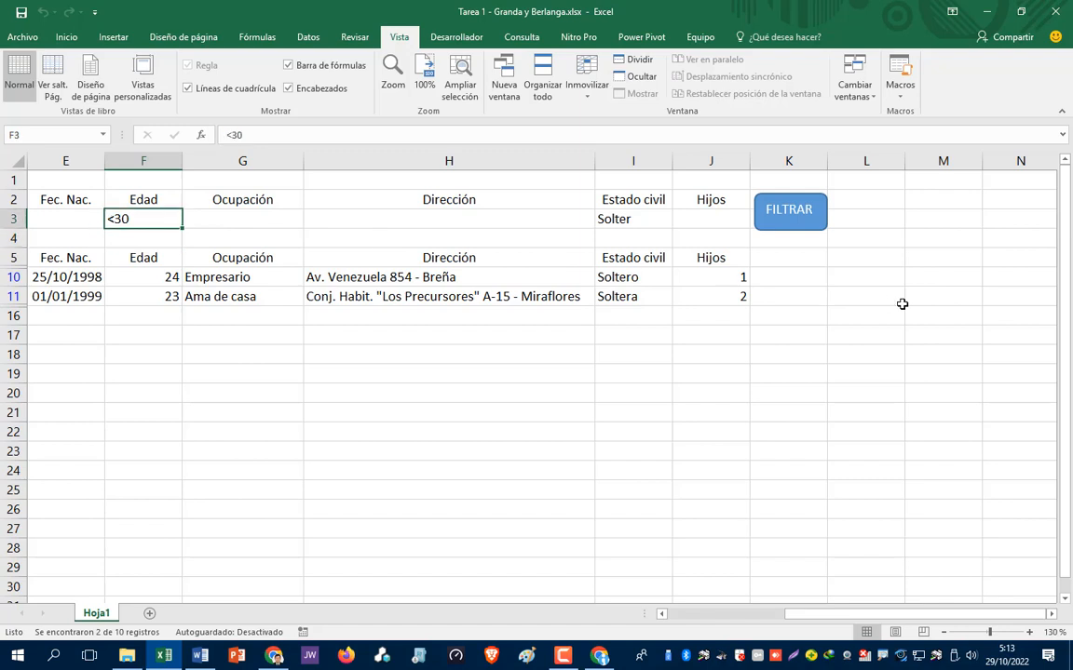
# - Clear the F3 and I3 criteria and rerun FILTRAR to show all 10 records
pyautogui.press('Delete')
pyautogui.press('Right')
pyautogui.press('Right')
pyautogui.press('Right')
pyautogui.press('Right')
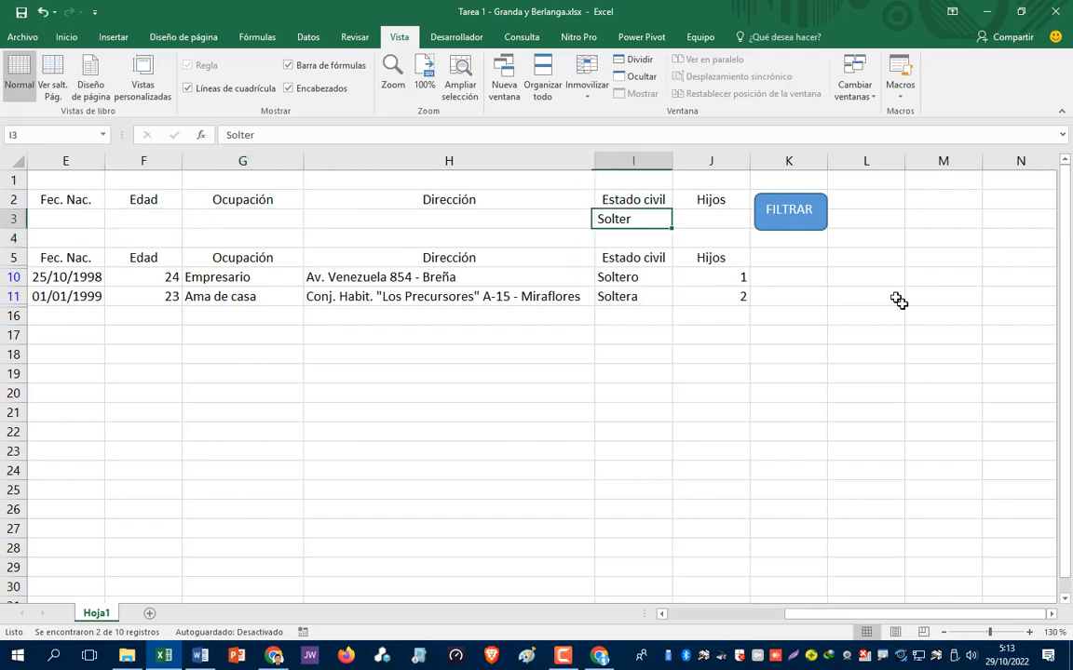
pyautogui.press('Left')
pyautogui.press('Delete')
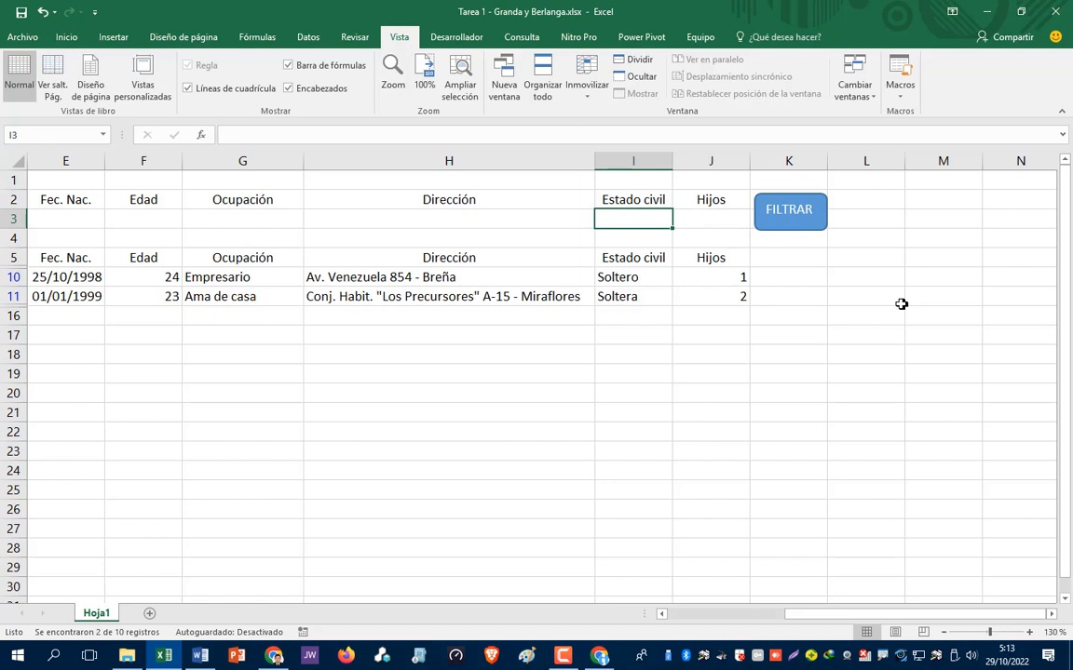
pyautogui.click(791, 227)
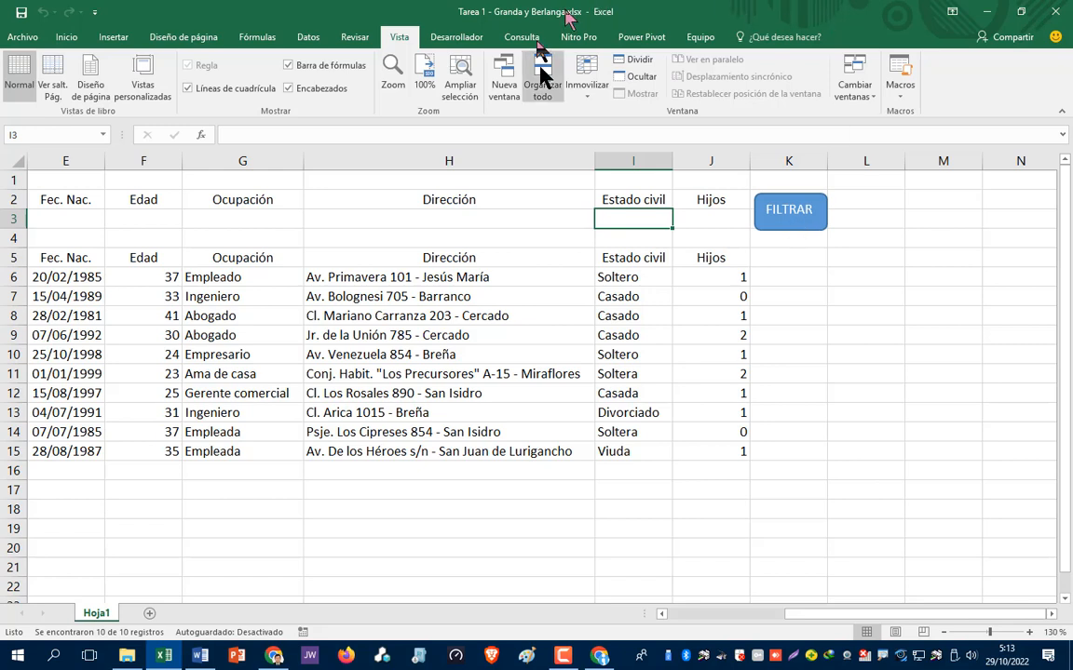
# - Save a copy to the Desktop, renaming the file to Tarea 2 - Granda y Berlanga
pyautogui.click(23, 37)
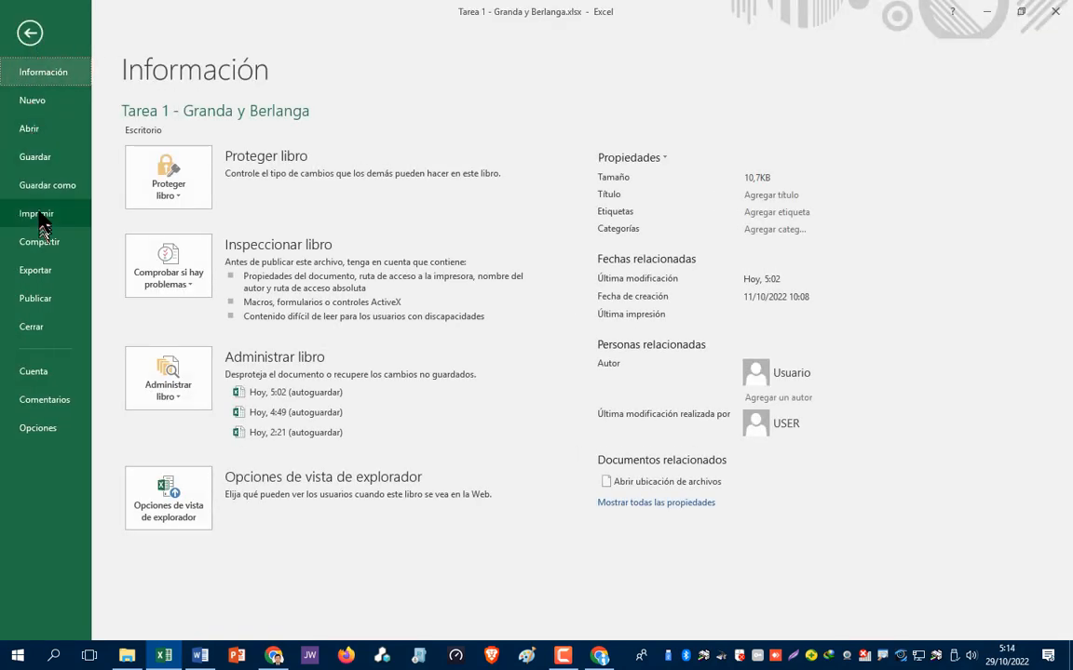
pyautogui.click(40, 189)
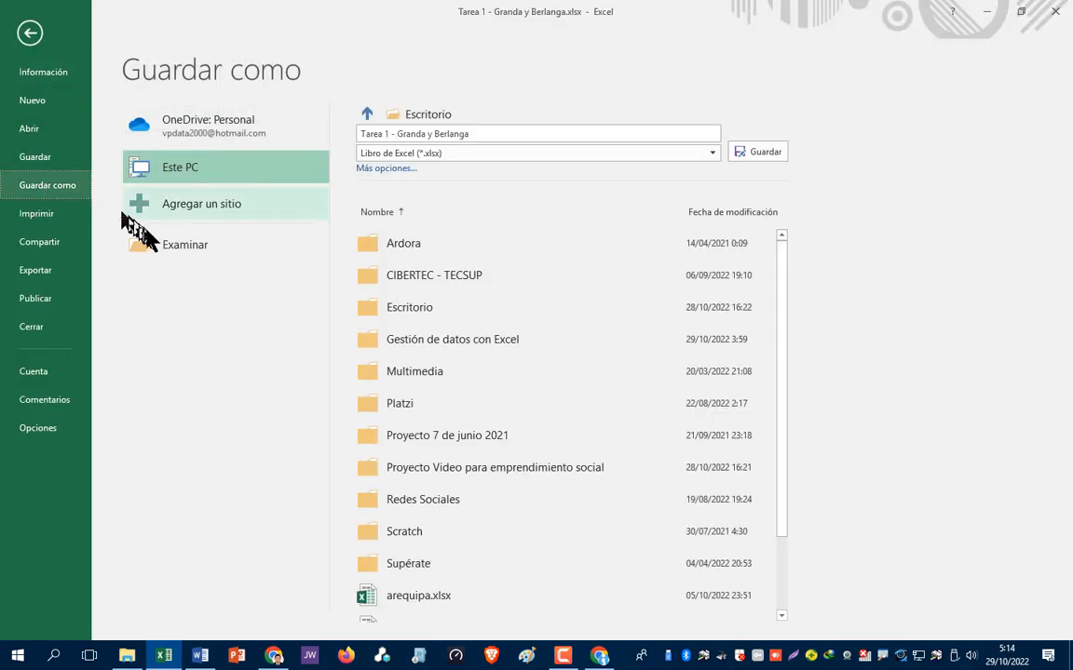
pyautogui.click(178, 247)
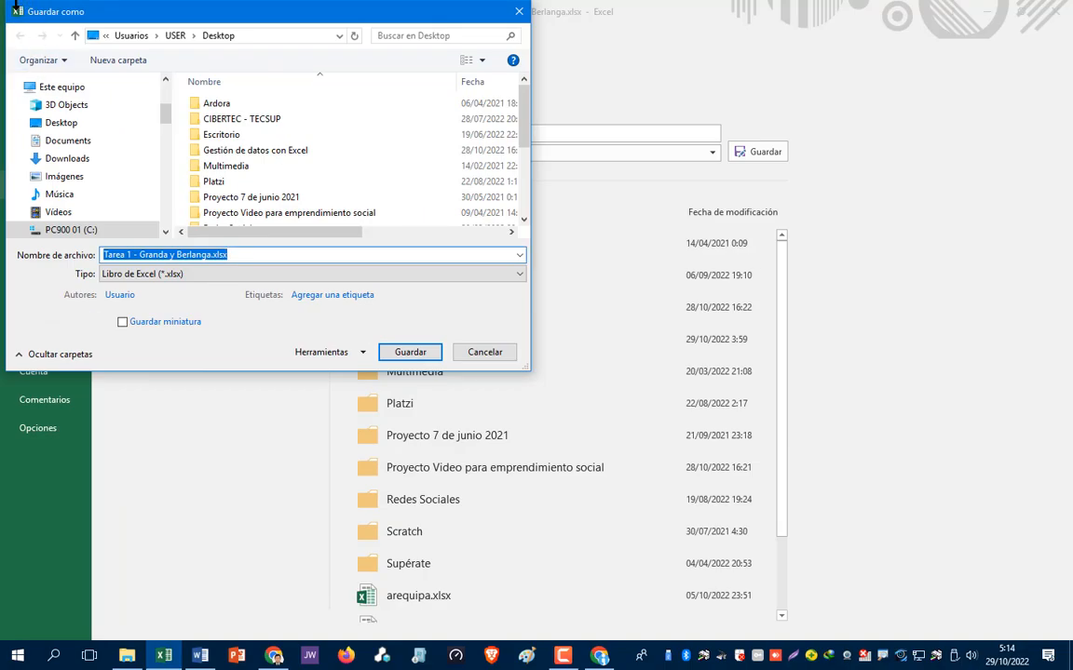
pyautogui.click(57, 124)
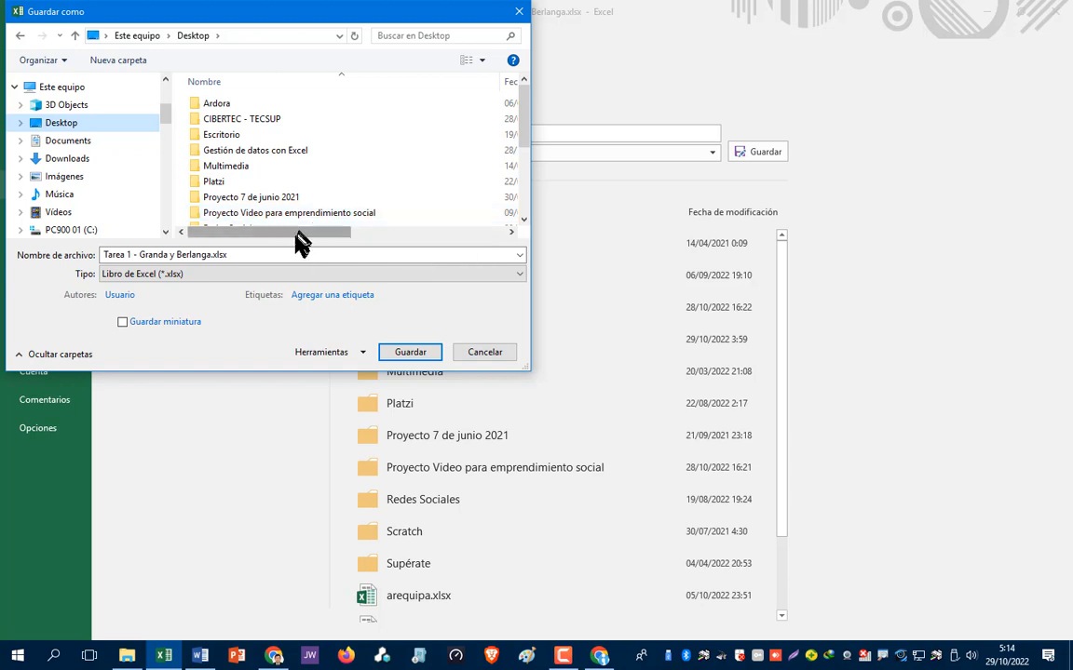
pyautogui.click(276, 255)
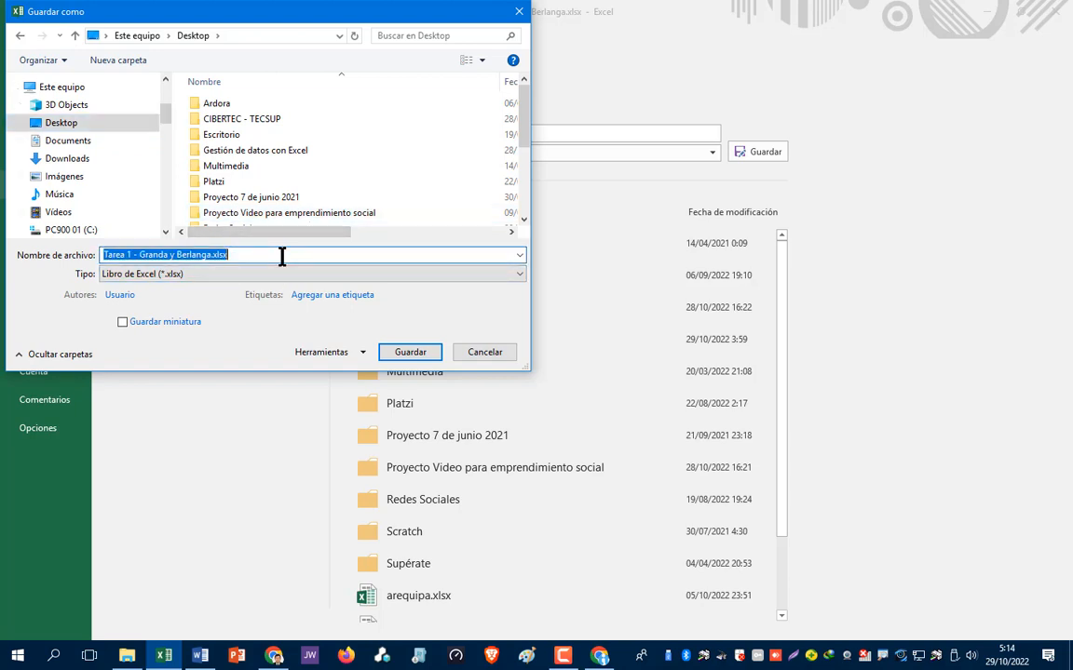
pyautogui.press('Home')
pyautogui.press('Right')
pyautogui.press('Right')
pyautogui.press('Right')
pyautogui.press('Right')
pyautogui.press('Right')
pyautogui.press('Right')
pyautogui.hotkey('shift', 'Right')
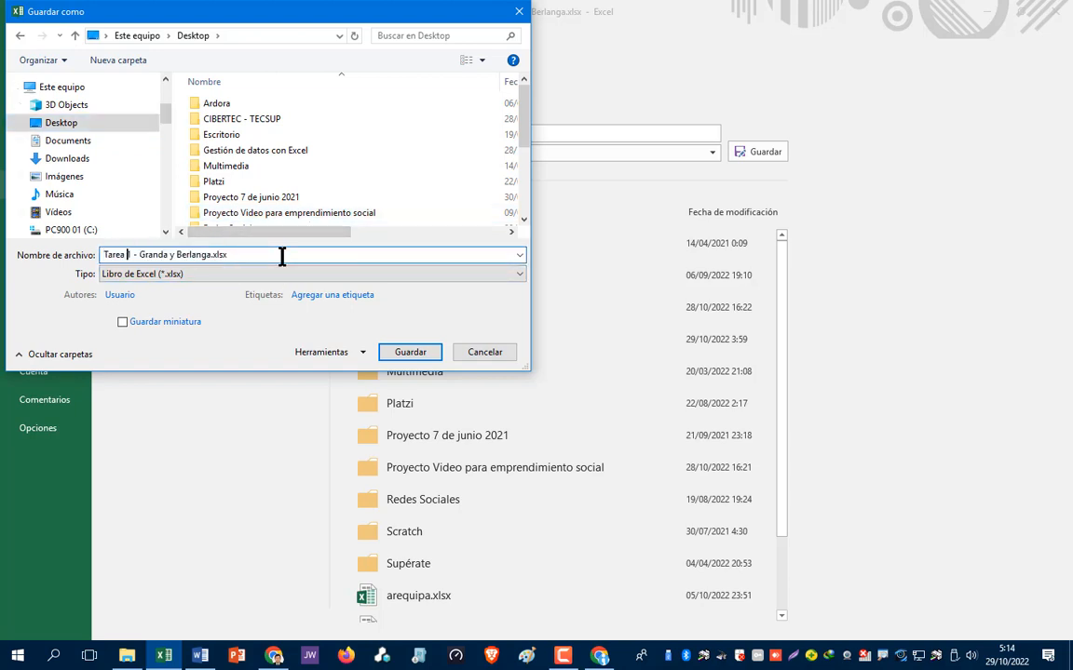
pyautogui.write('2')
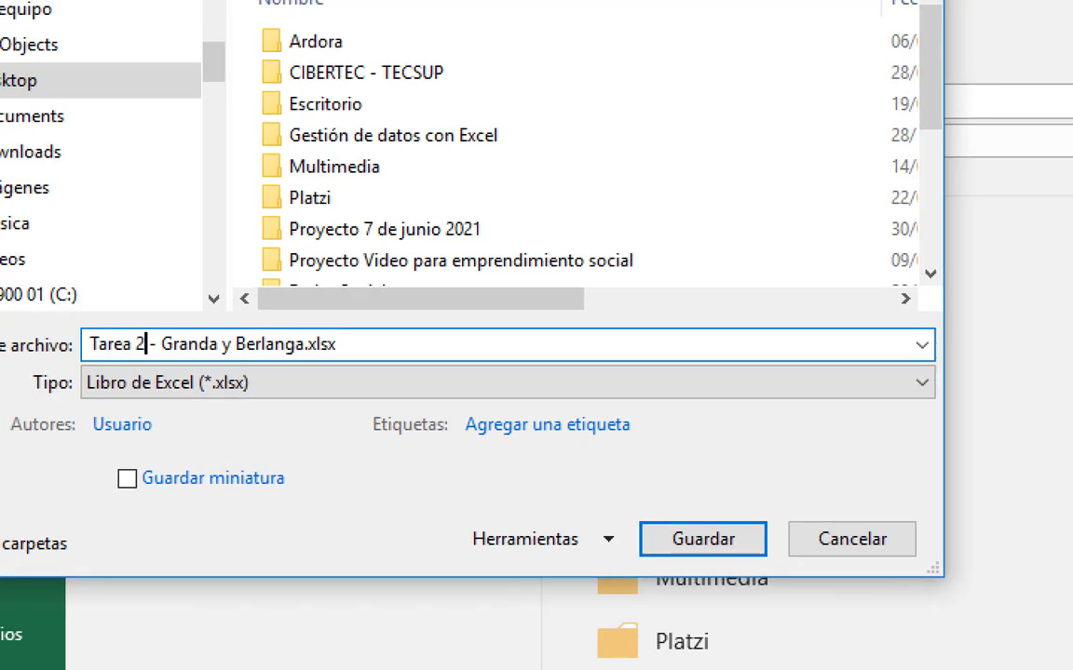
pyautogui.hotkey('ctrl', 'a')
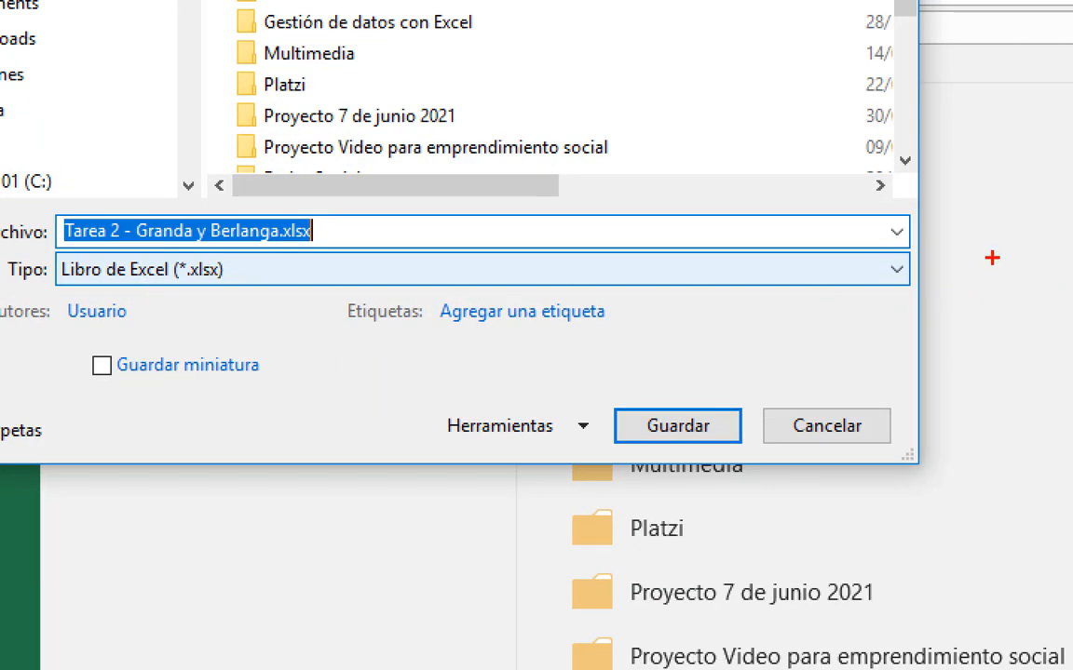
pyautogui.moveTo(890, 256)
pyautogui.mouseDown()
pyautogui.moveTo(908, 289)
pyautogui.moveTo(883, 253)
pyautogui.mouseUp()
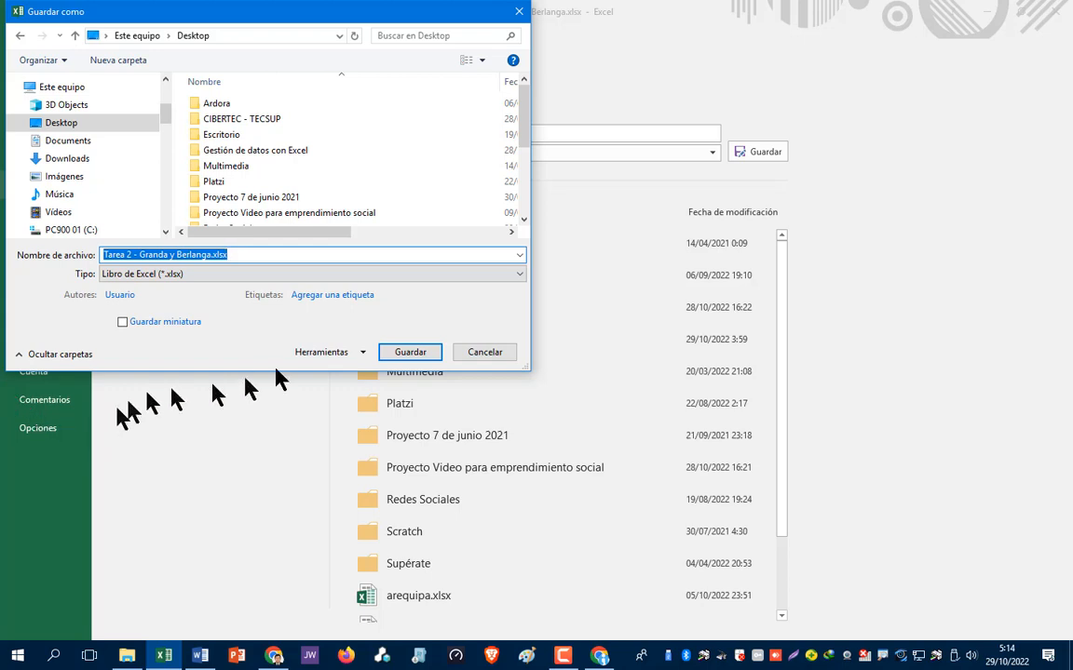
# - Set the file type to Libro de Excel habilitado para macros and save
pyautogui.click(516, 278)
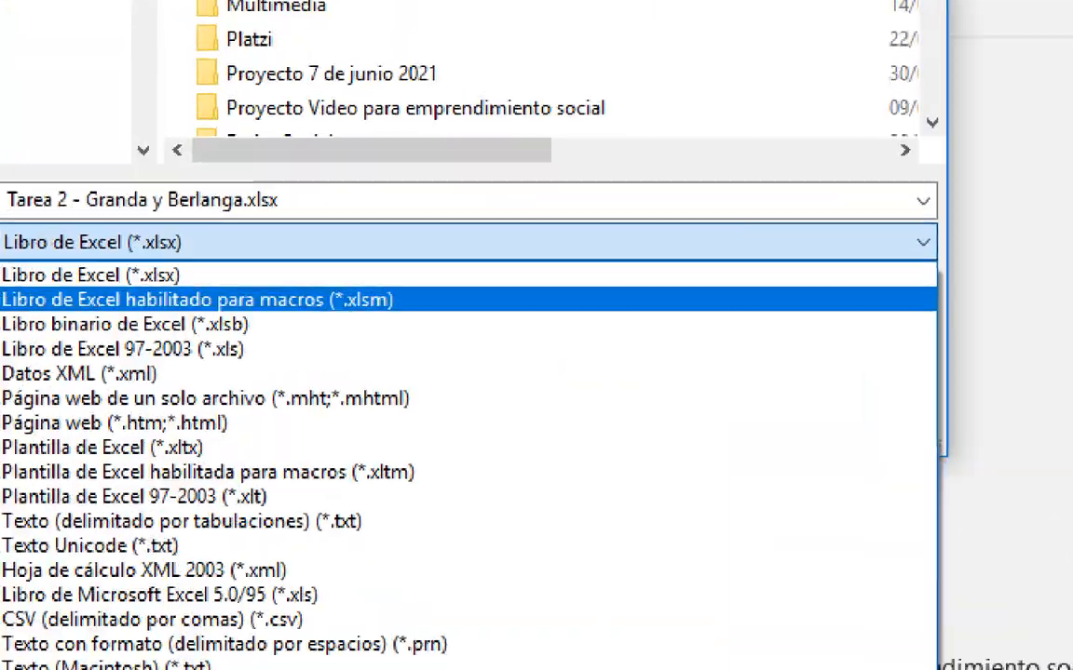
pyautogui.click(186, 276)
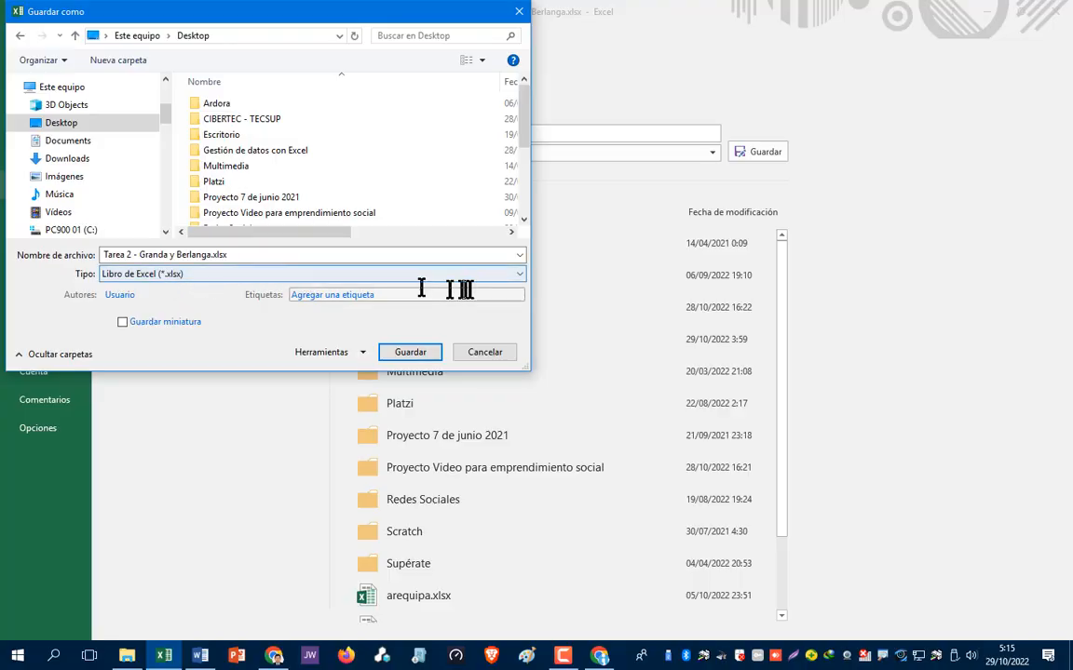
pyautogui.click(517, 277)
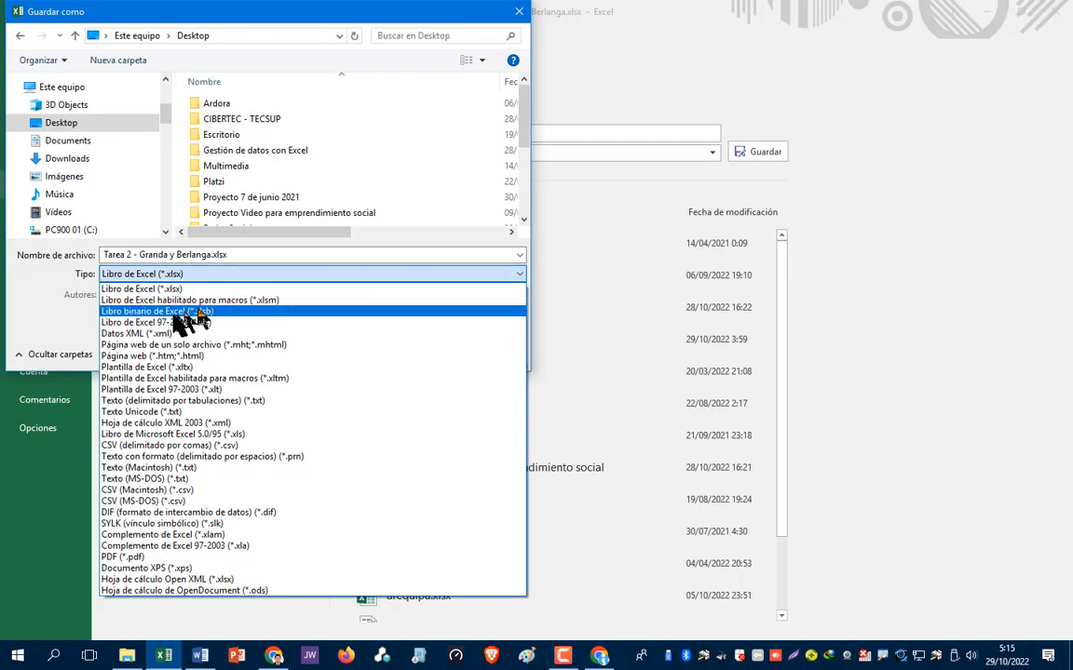
pyautogui.click(177, 300)
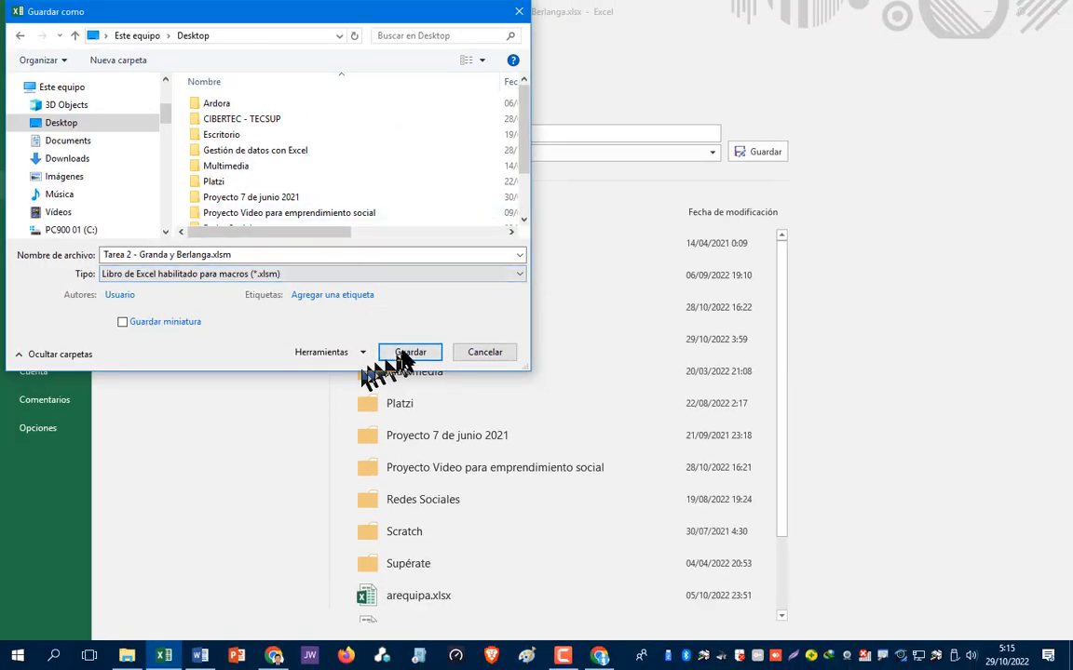
pyautogui.click(408, 353)
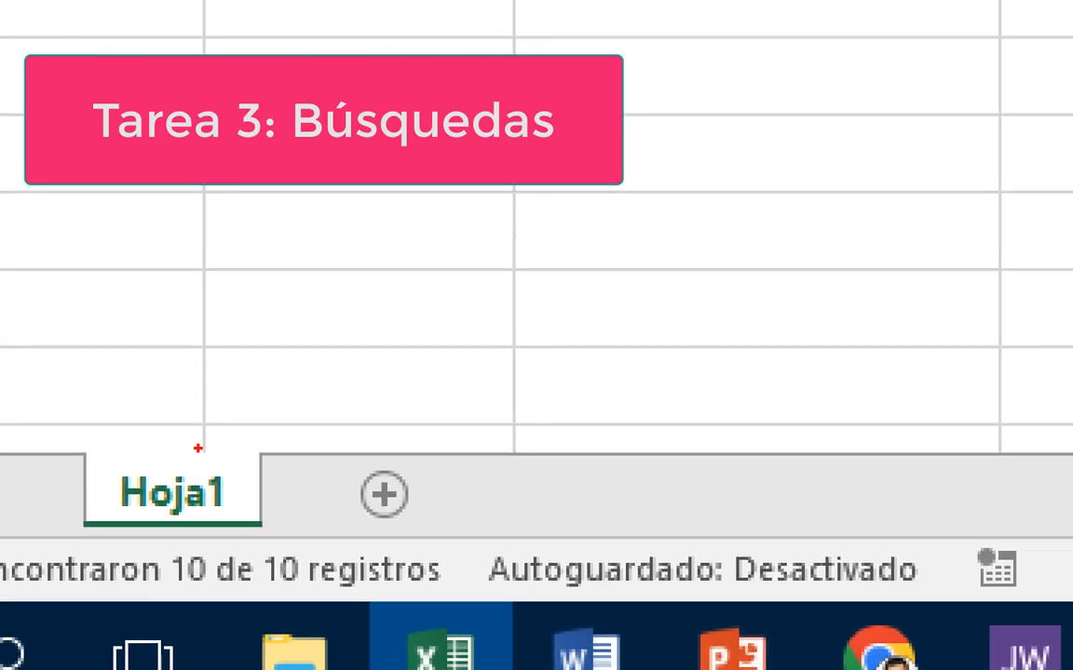
# - Rename the Hoja1 sheet tab to Lista de datos
pyautogui.moveTo(199, 446)
pyautogui.mouseDown()
pyautogui.moveTo(74, 486)
pyautogui.moveTo(209, 530)
pyautogui.moveTo(250, 470)
pyautogui.moveTo(186, 437)
pyautogui.mouseUp()
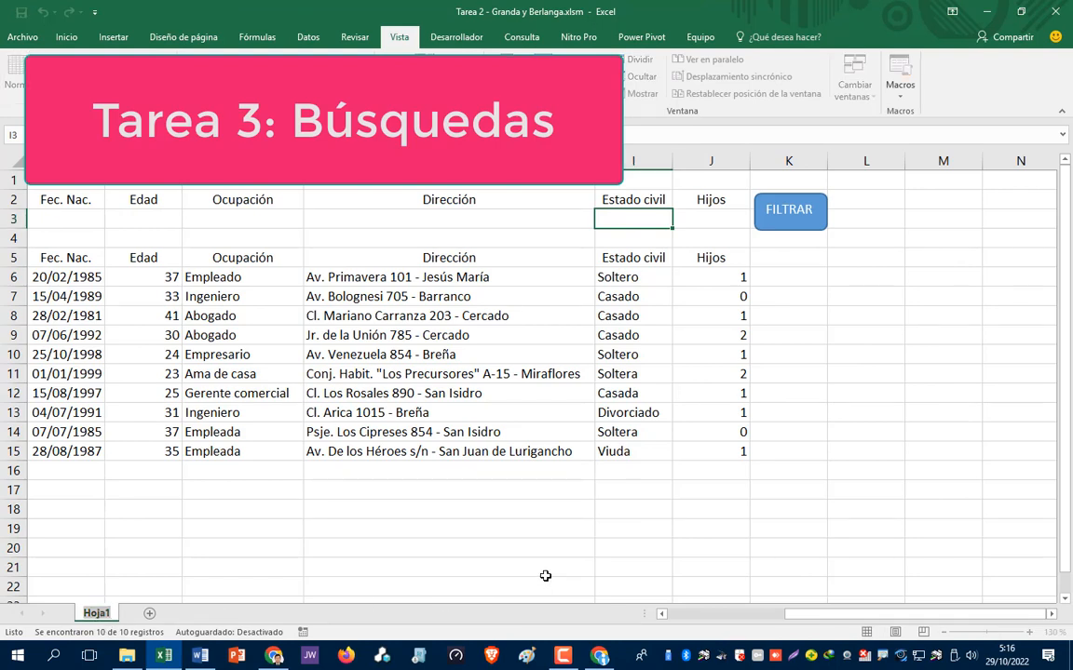
pyautogui.write('List')
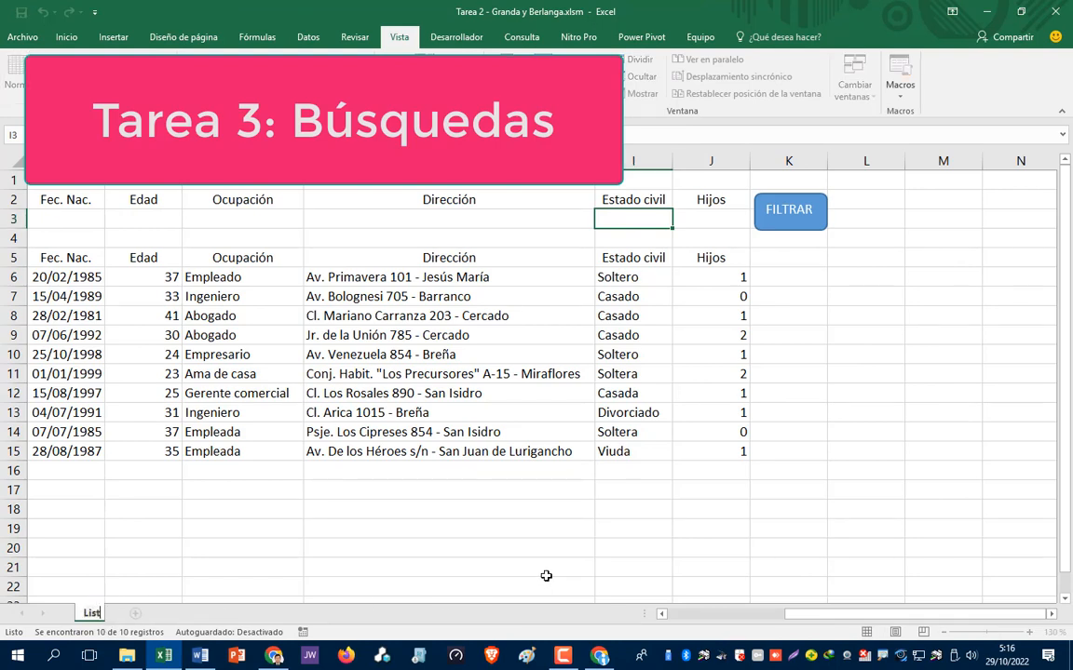
pyautogui.write('a de datos')
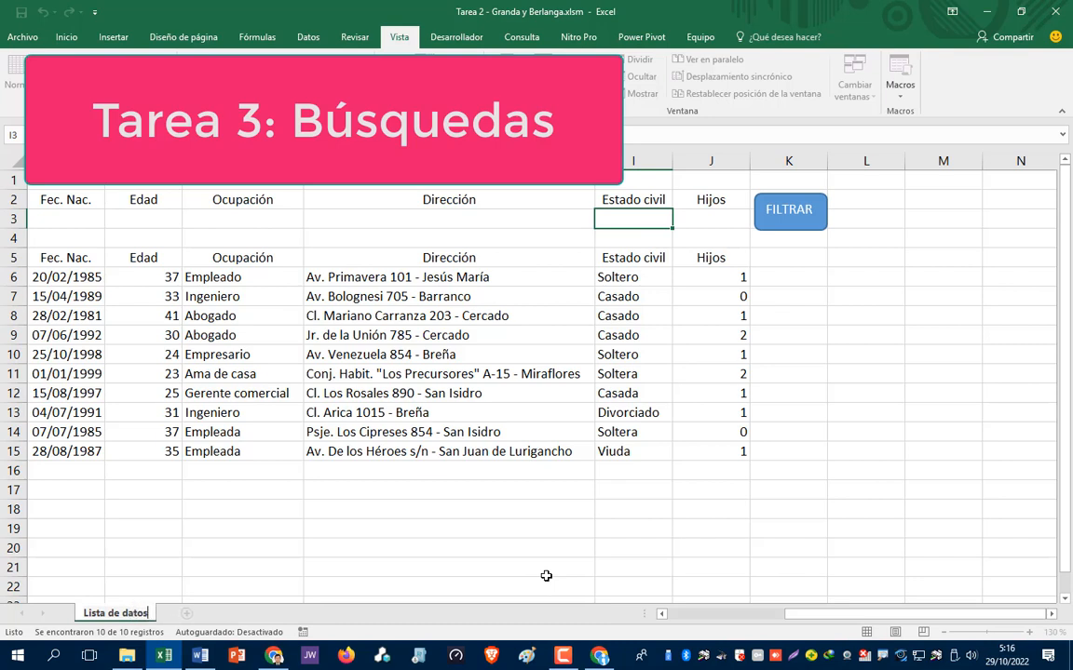
pyautogui.press('Return')
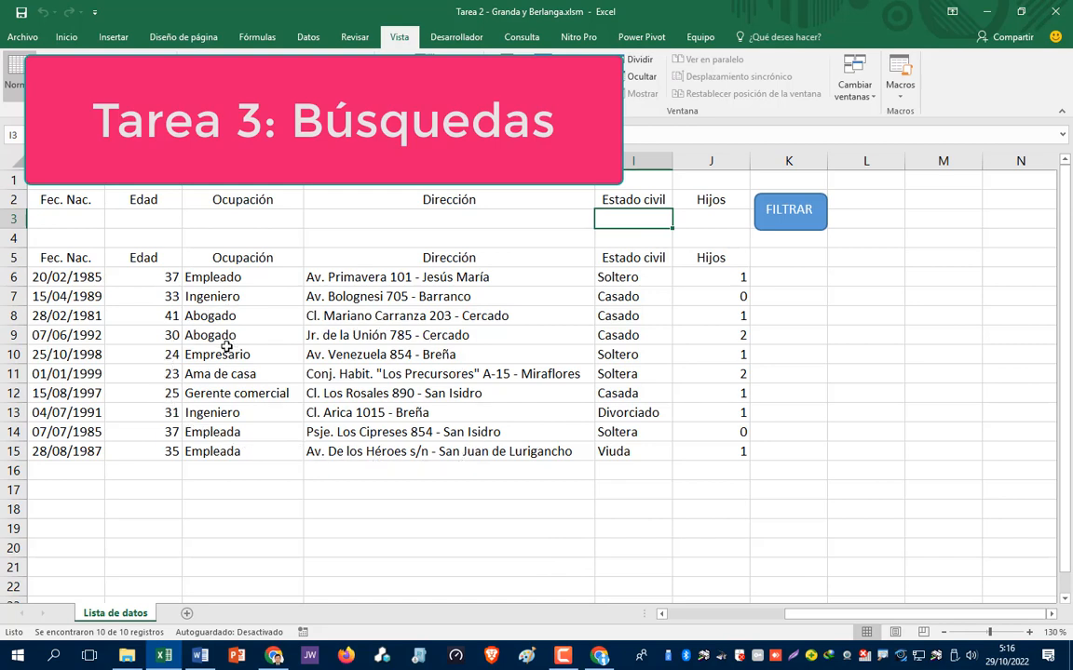
pyautogui.moveTo(129, 657)
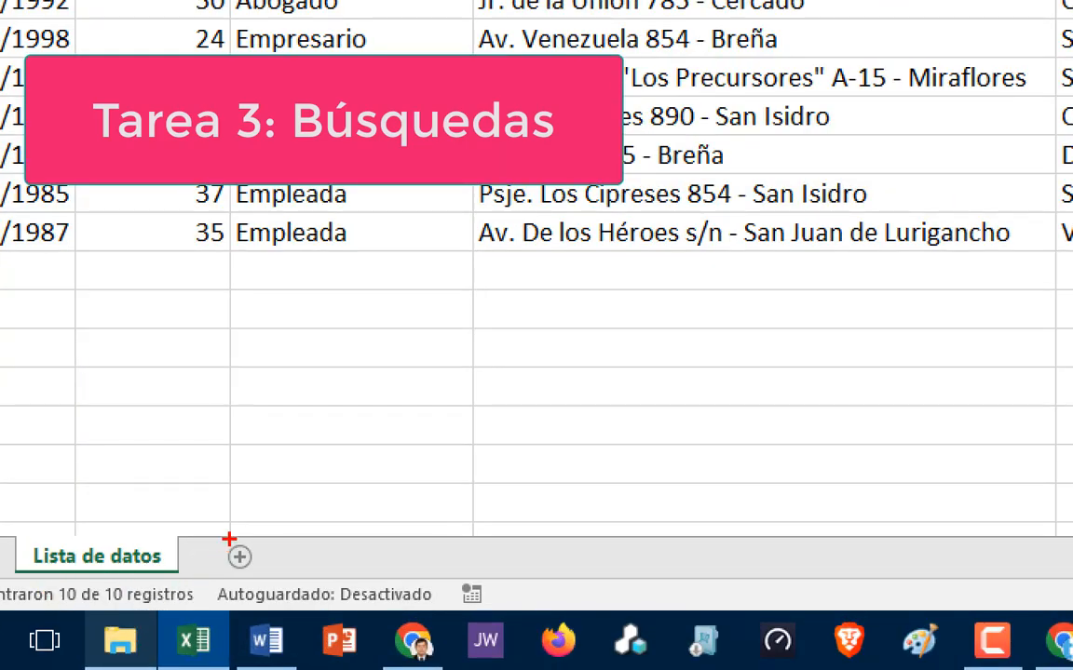
pyautogui.moveTo(225, 544)
pyautogui.mouseDown()
pyautogui.moveTo(214, 566)
pyautogui.moveTo(216, 549)
pyautogui.mouseUp()
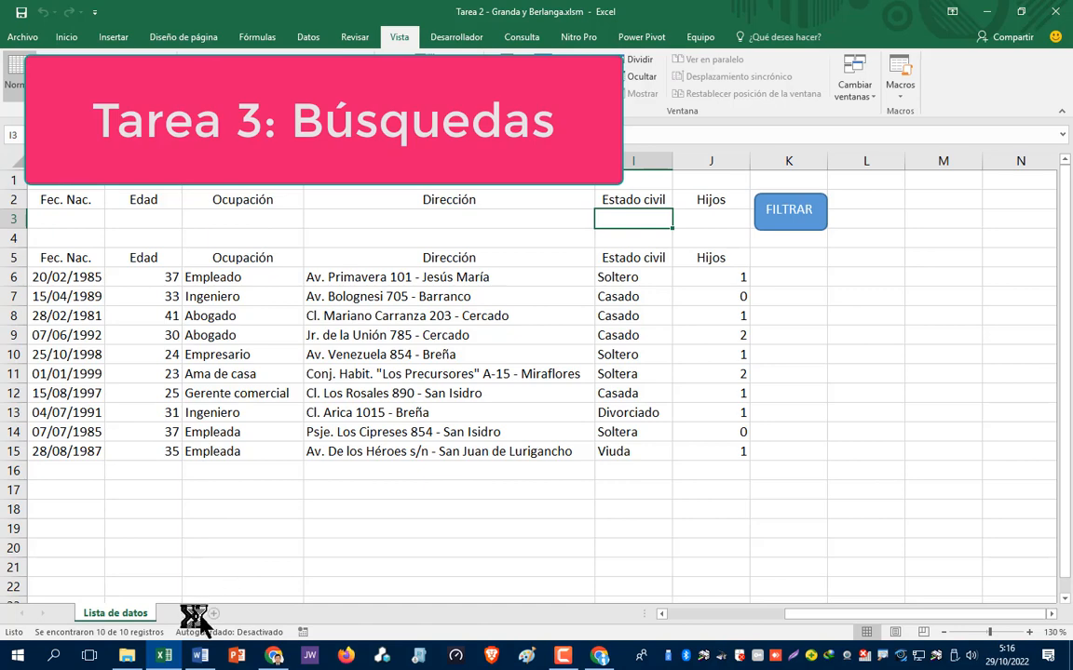
# - Add a new sheet and name it Ficha de búsqueda
pyautogui.click(187, 613)
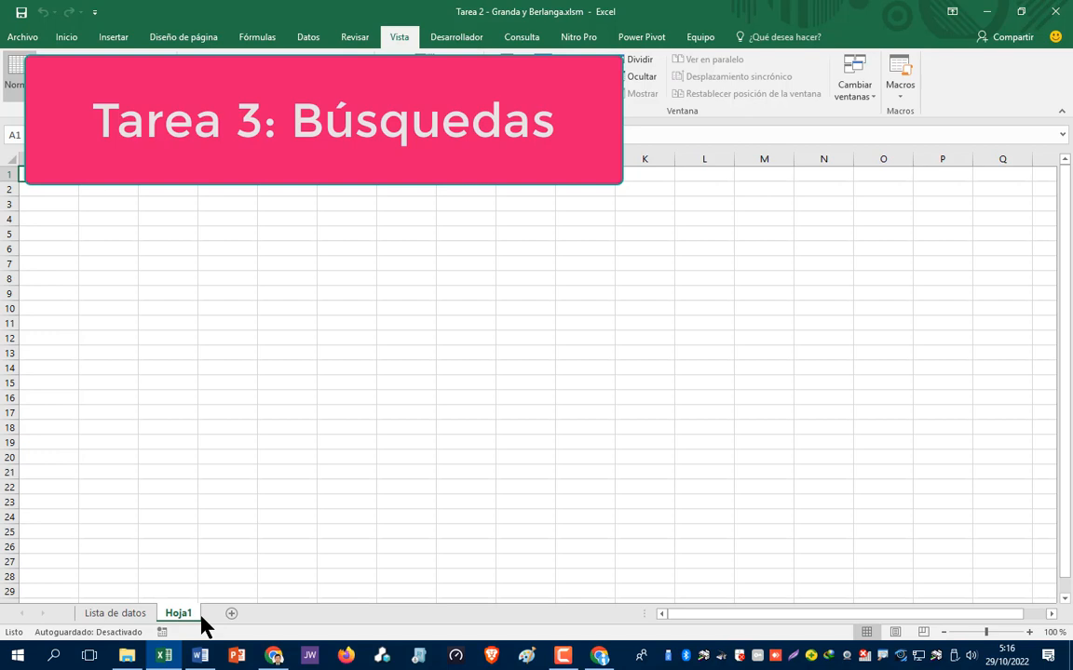
pyautogui.doubleClick(179, 614)
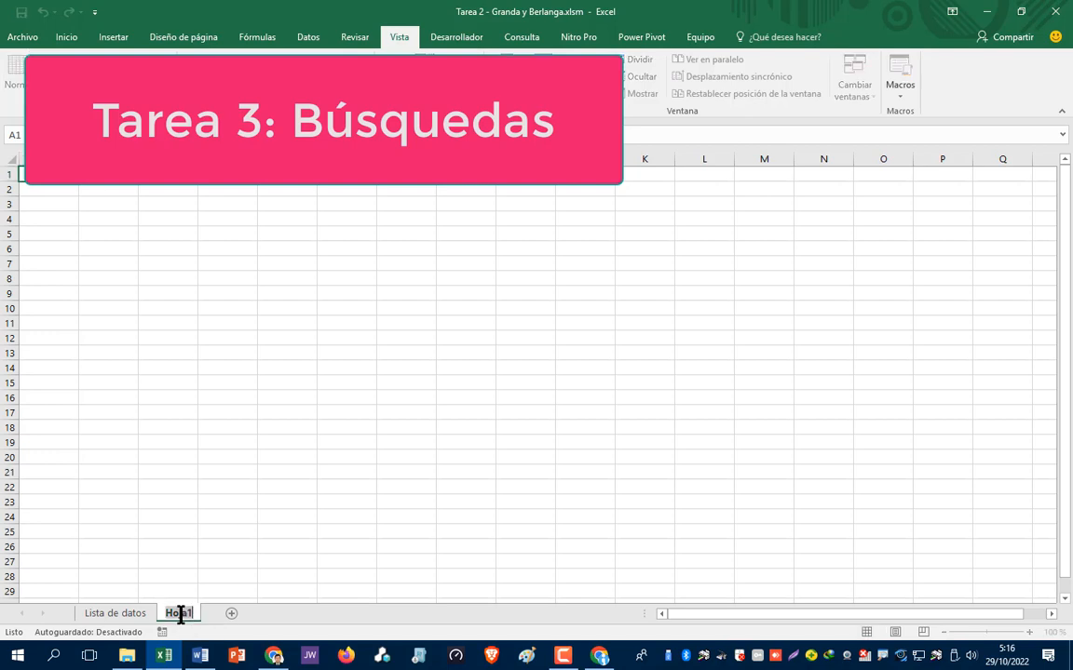
pyautogui.write('Ficha de b')
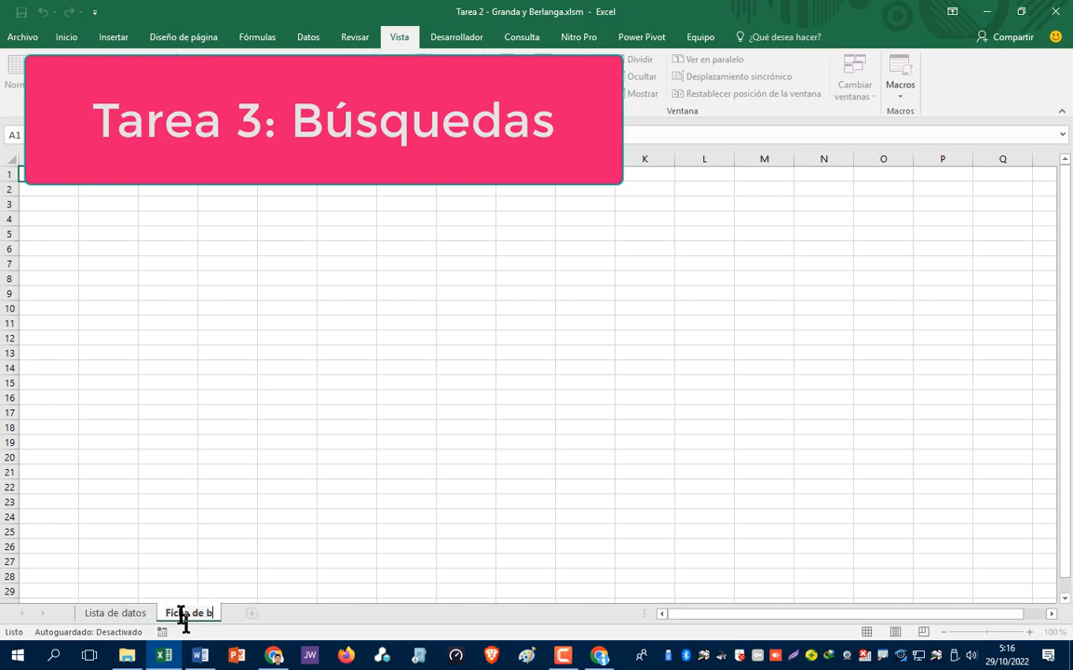
pyautogui.write('úsqueda')
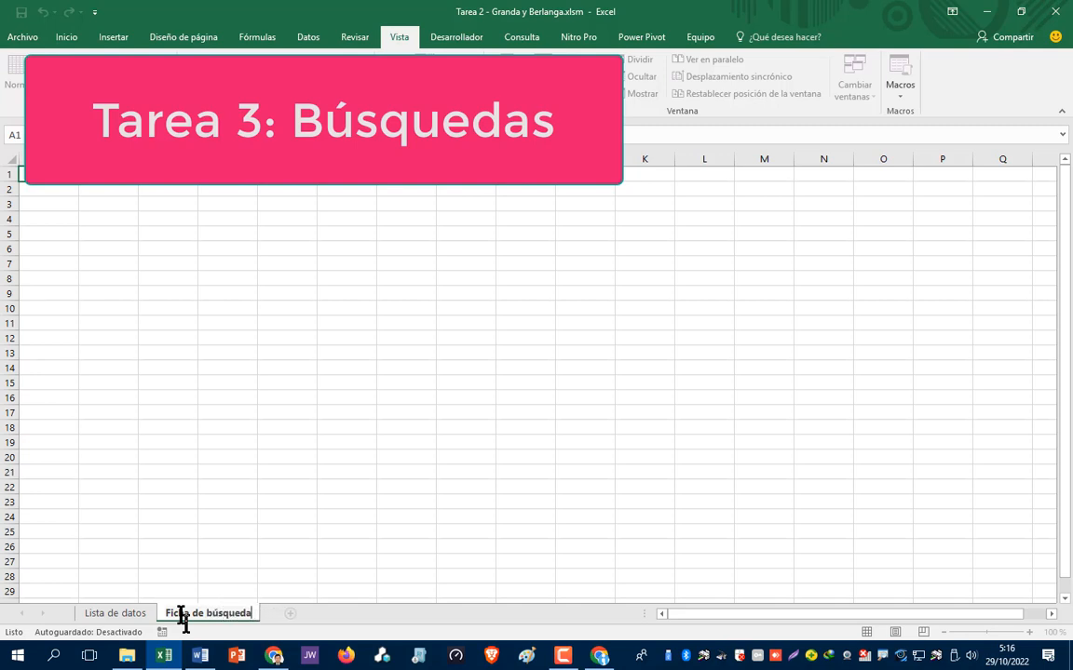
pyautogui.press('Return')
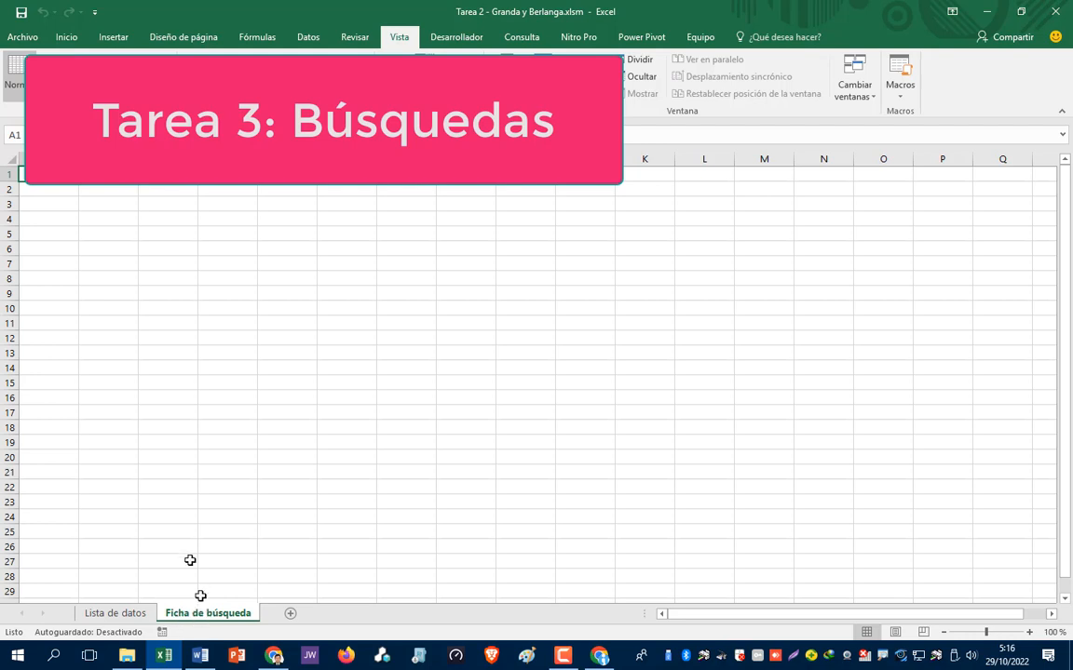
# - Select a few cells on the new sheet, then switch to Lista de datos
pyautogui.click(162, 441)
pyautogui.click(84, 257)
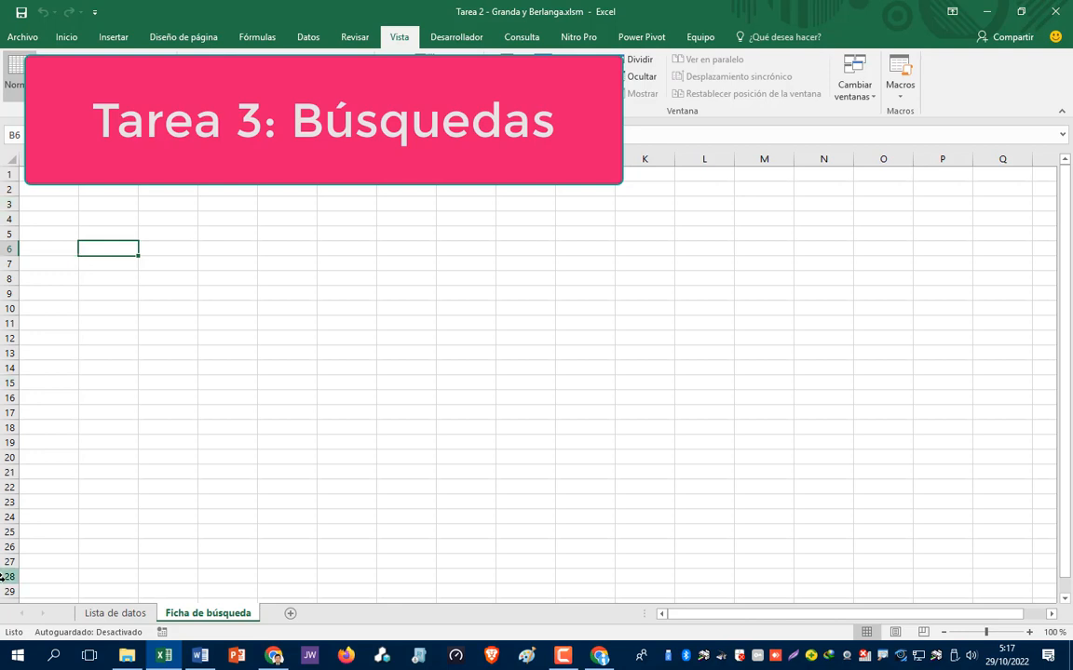
pyautogui.click(128, 616)
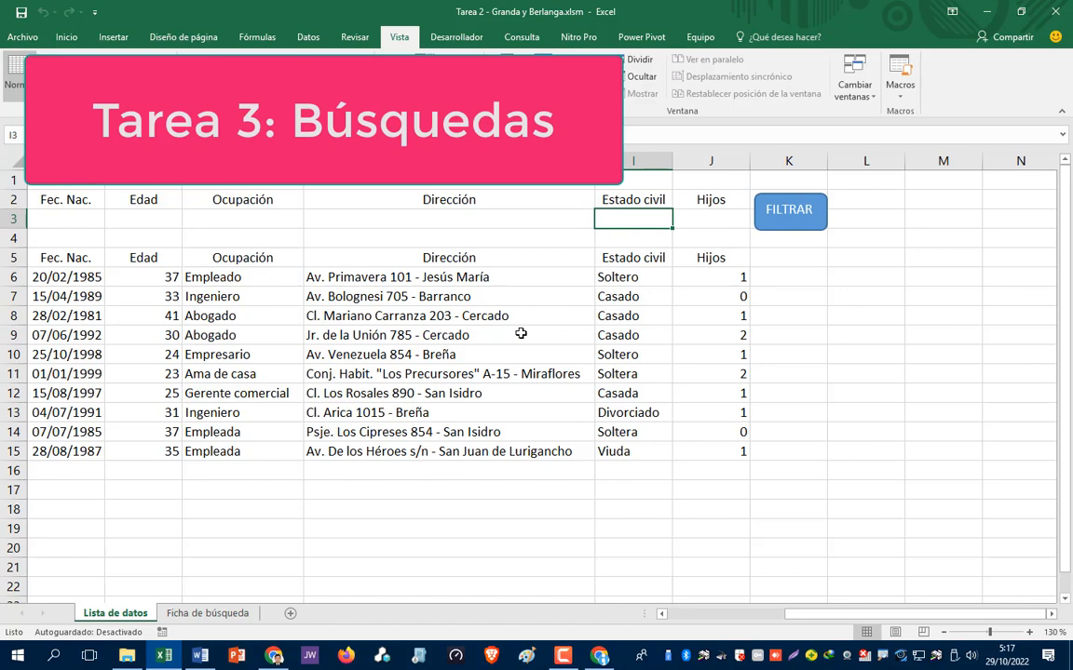
# - Browse the DNI, Nombres and Apellidos columns of the employee table, then return to Ficha de búsqueda
pyautogui.click(367, 491)
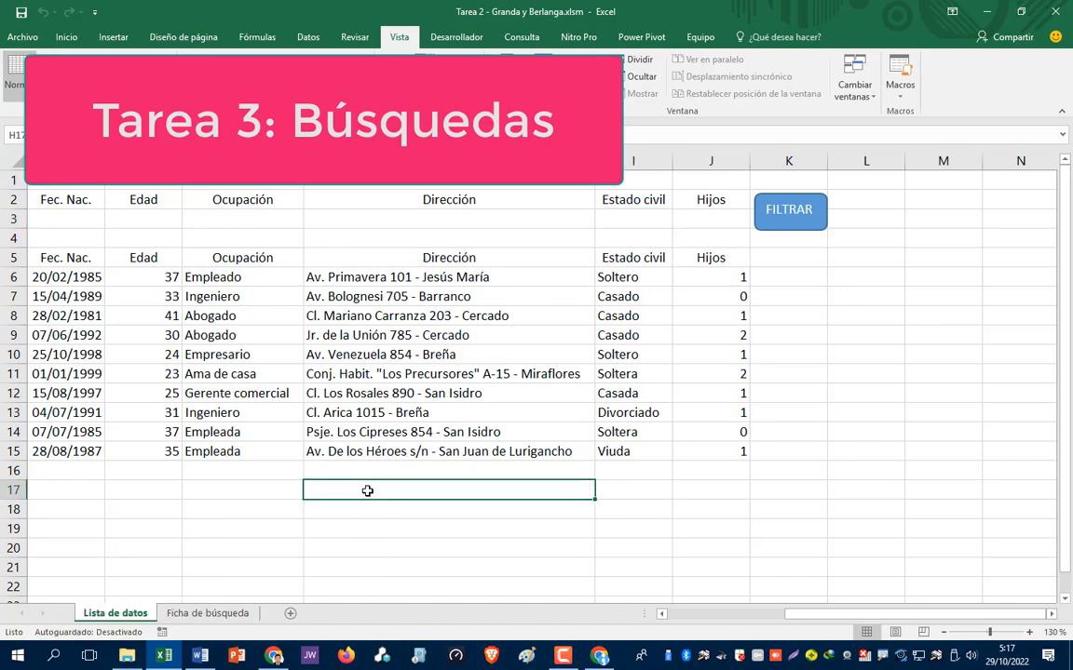
pyautogui.press('Left')
pyautogui.press('Left')
pyautogui.press('Left')
pyautogui.press('Left')
pyautogui.press('Left')
pyautogui.press('Left')
pyautogui.press('Left')
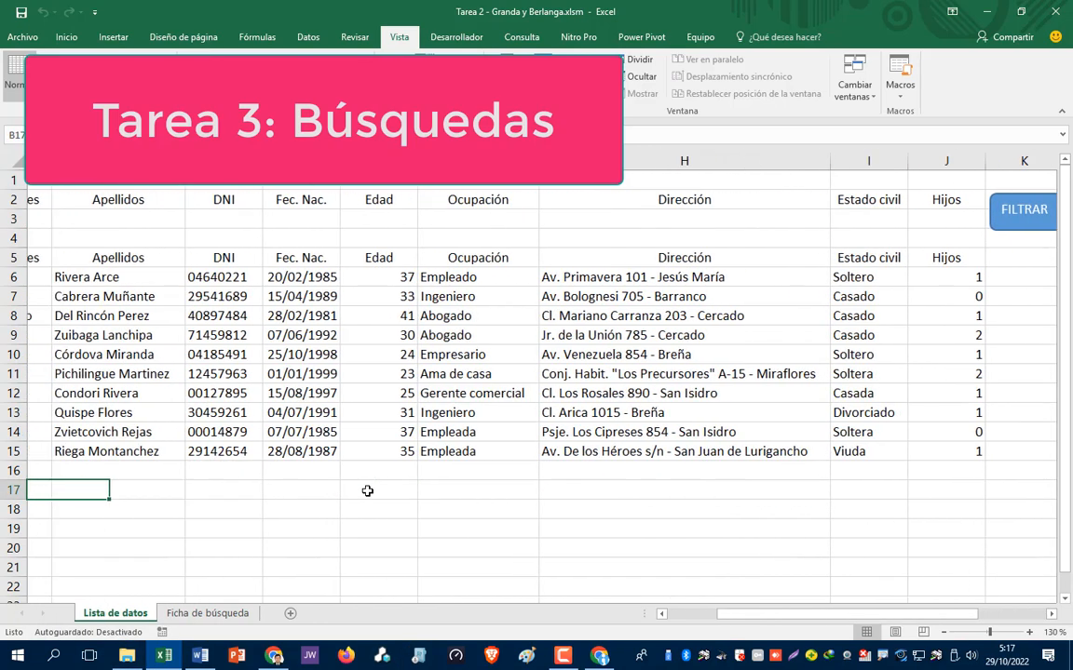
pyautogui.press('Right')
pyautogui.press('Right')
pyautogui.press('Right')
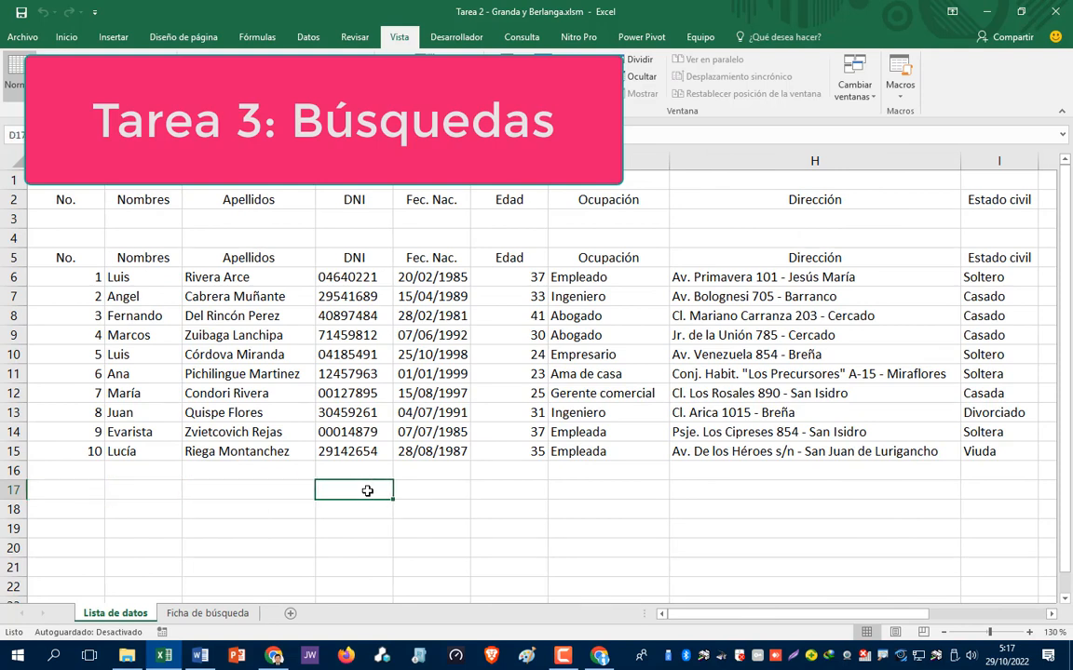
pyautogui.press('Left')
pyautogui.press('Left')
pyautogui.press('Right')
pyautogui.press('Right')
pyautogui.press('Up')
pyautogui.press('Up')
pyautogui.press('Up')
pyautogui.press('Up')
pyautogui.press('Up')
pyautogui.press('Up')
pyautogui.press('Up')
pyautogui.press('Up')
pyautogui.press('Up')
pyautogui.press('Up')
pyautogui.press('Up')
pyautogui.press('Up')
pyautogui.press('Up')
pyautogui.press('Up')
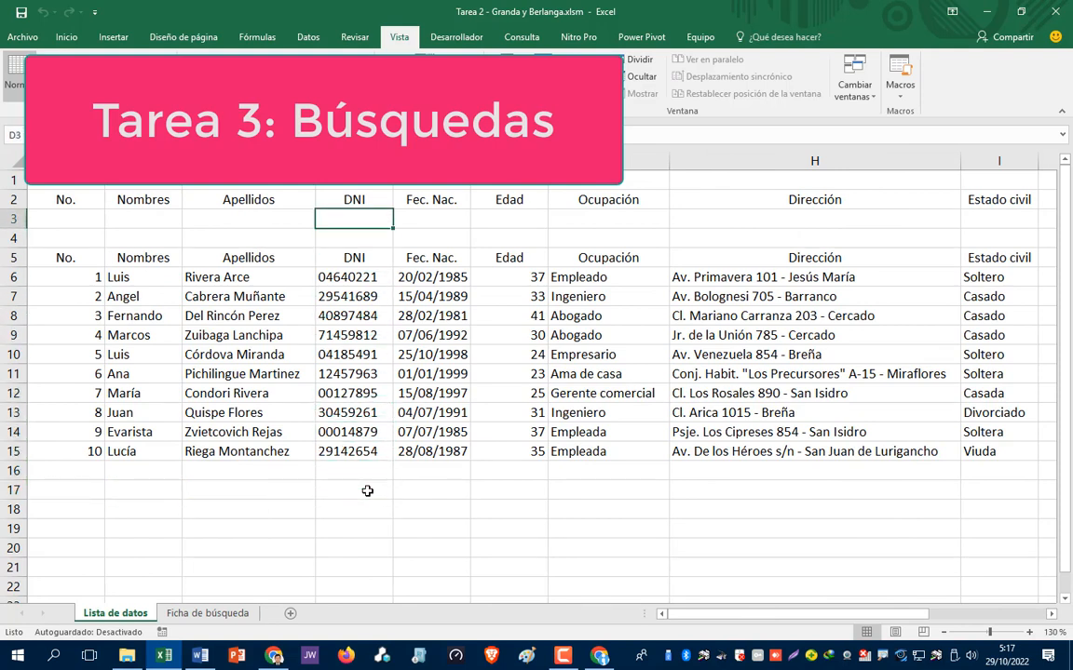
pyautogui.press('Down')
pyautogui.press('Down')
pyautogui.press('Down')
pyautogui.press('Down')
pyautogui.press('Down')
pyautogui.press('Down')
pyautogui.press('Left')
pyautogui.press('Left')
pyautogui.press('Down')
pyautogui.press('Down')
pyautogui.press('Down')
pyautogui.press('Down')
pyautogui.press('Down')
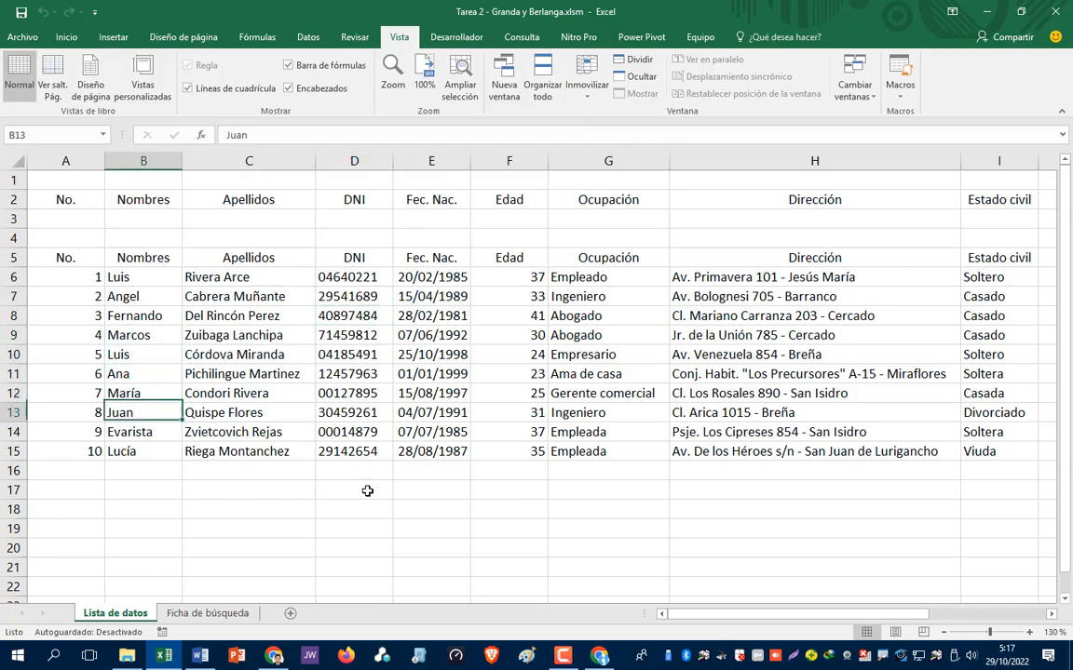
pyautogui.press('Right')
pyautogui.press('Down')
pyautogui.press('Up')
pyautogui.press('Up')
pyautogui.press('Up')
pyautogui.press('Up')
pyautogui.press('Up')
pyautogui.press('Up')
pyautogui.press('Up')
pyautogui.press('Up')
pyautogui.press('Up')
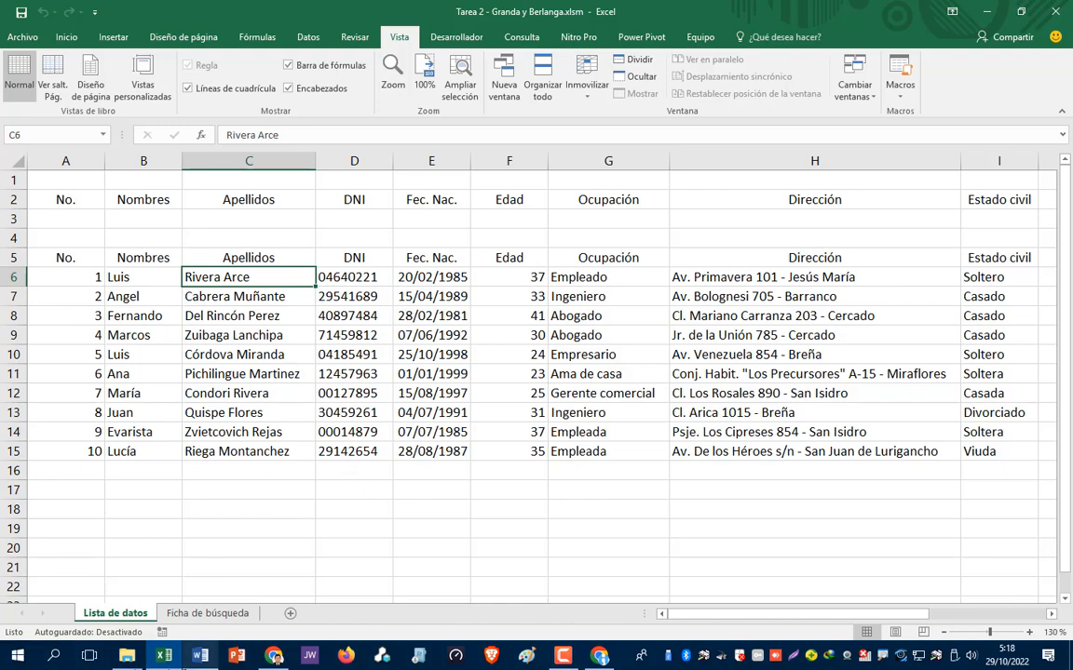
pyautogui.click(204, 617)
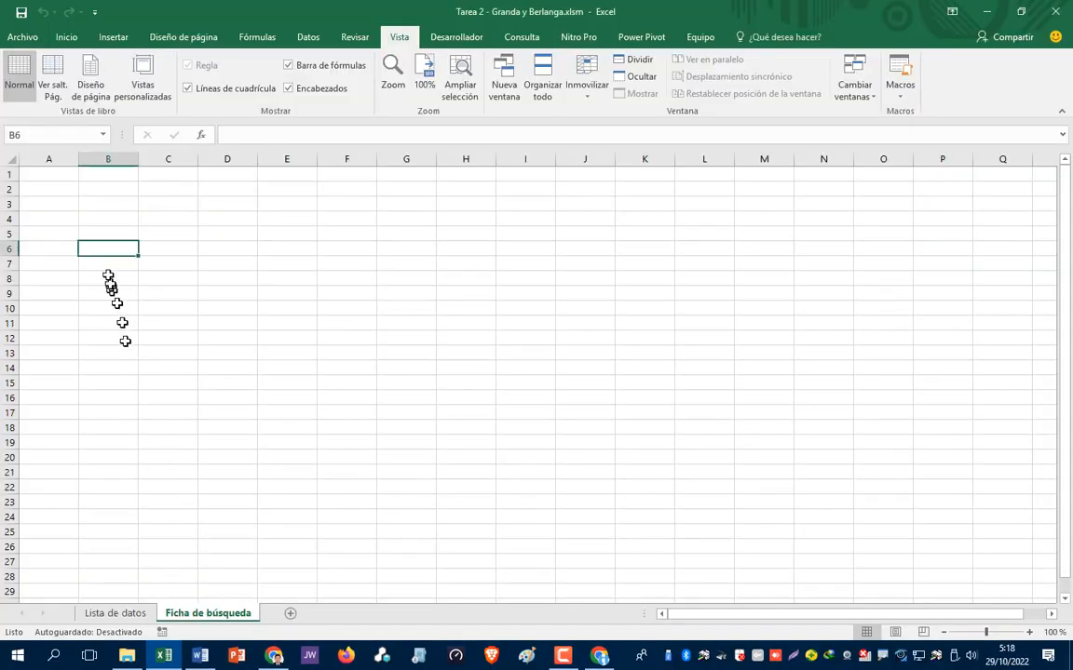
# - Enter the title FICHA DE BÚSQUEDA in B2 and zoom in on the sheet
pyautogui.click(103, 186)
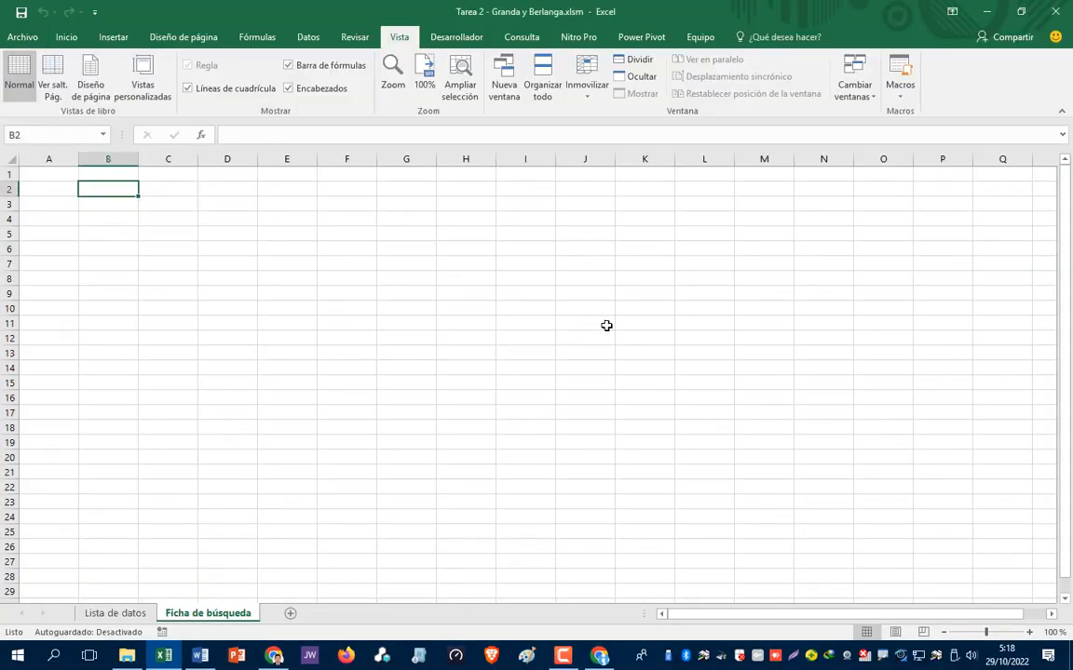
pyautogui.write('FICHA DE')
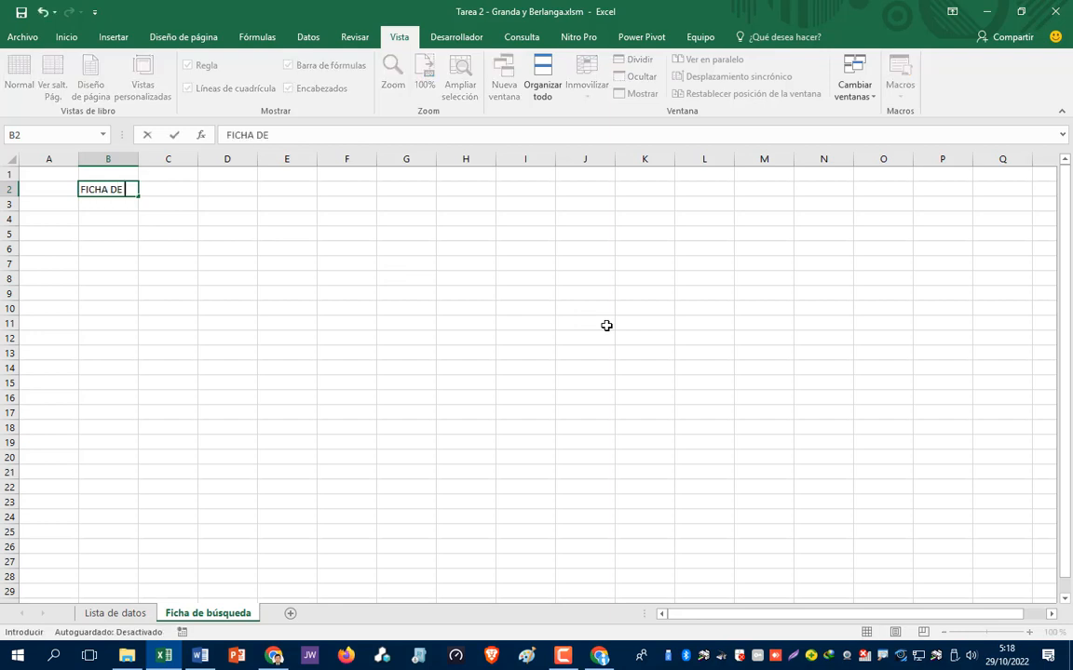
pyautogui.write(' BÚSQUEDA')
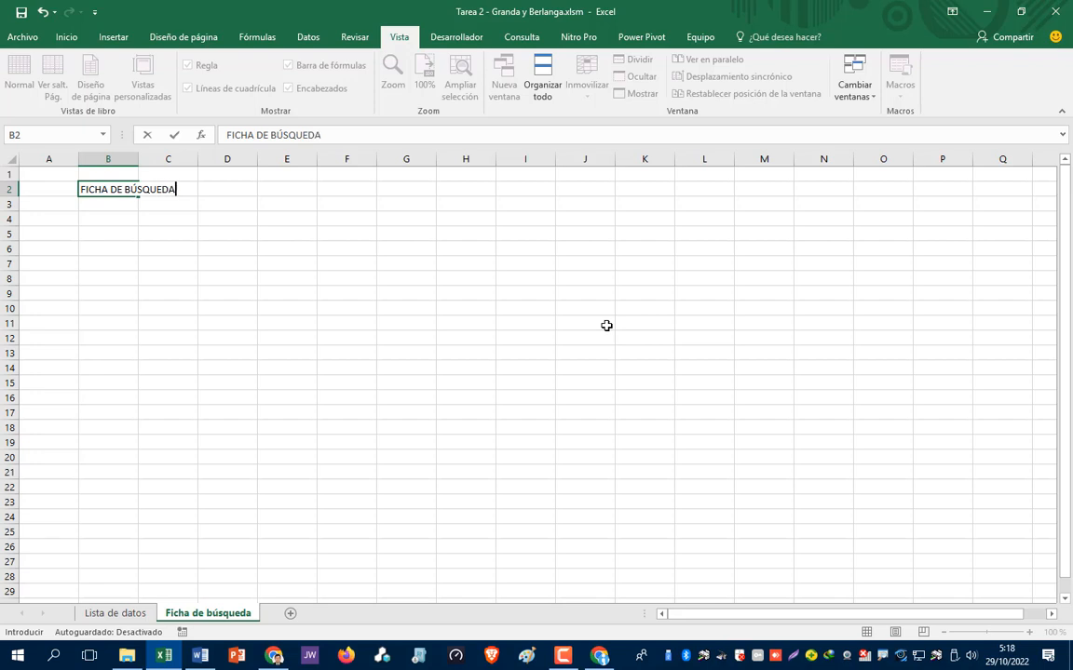
pyautogui.press('Return')
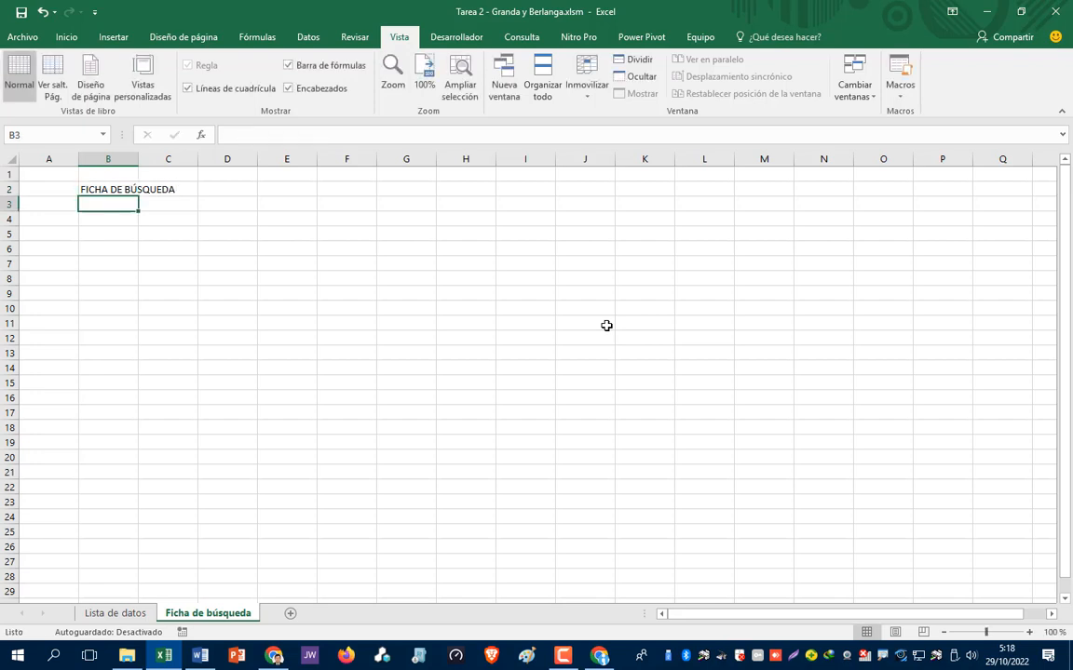
pyautogui.press('Down')
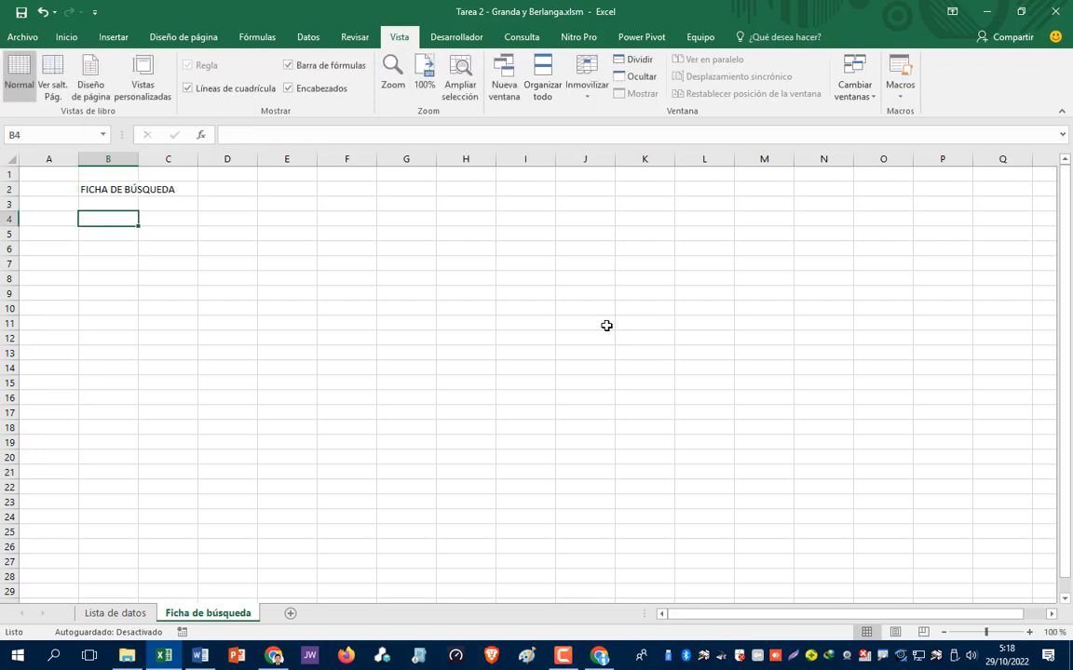
pyautogui.click(1029, 632)
pyautogui.click(1029, 632)
pyautogui.click(1029, 632)
pyautogui.click(1028, 632)
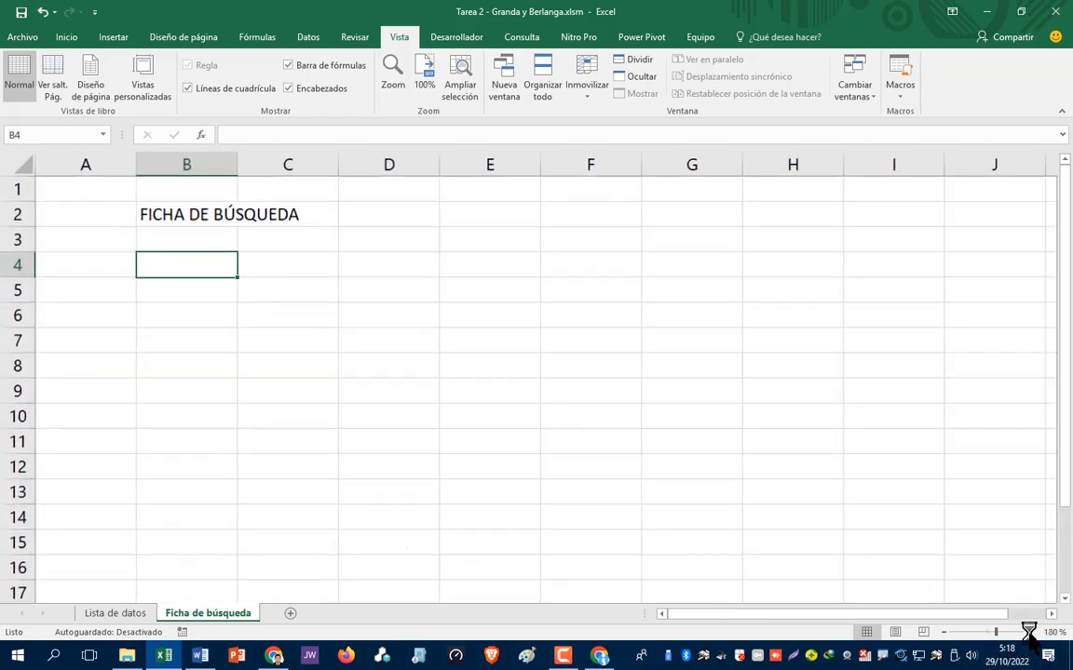
pyautogui.click(1029, 632)
pyautogui.click(1028, 632)
pyautogui.click(1029, 633)
pyautogui.click(1029, 632)
pyautogui.click(1028, 633)
pyautogui.click(1029, 632)
pyautogui.click(1029, 632)
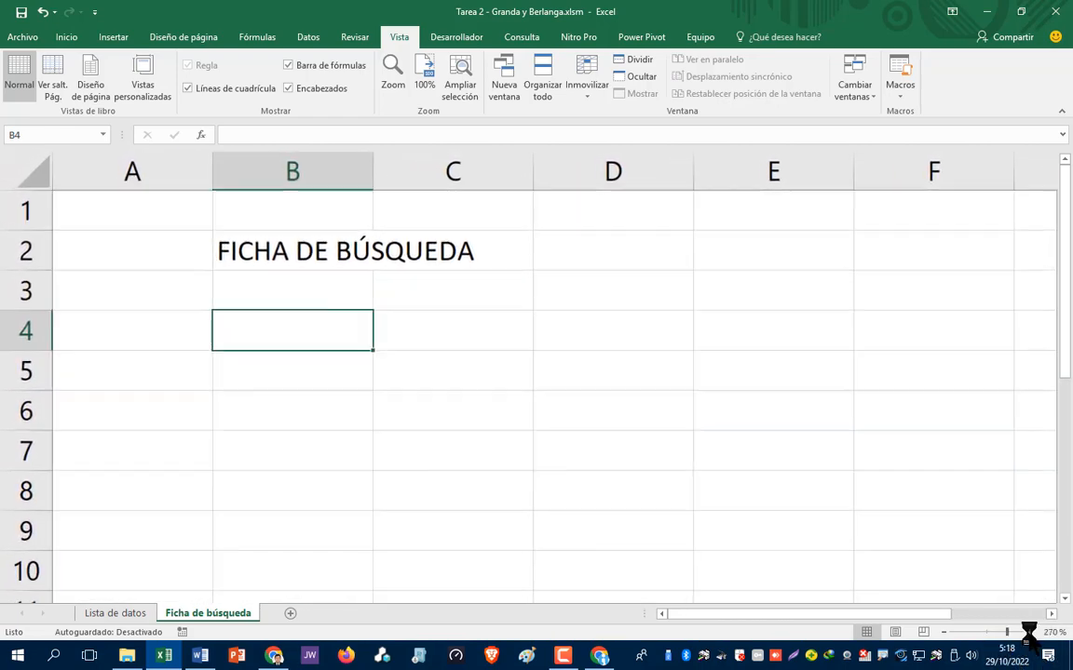
pyautogui.click(1029, 632)
pyautogui.click(1029, 632)
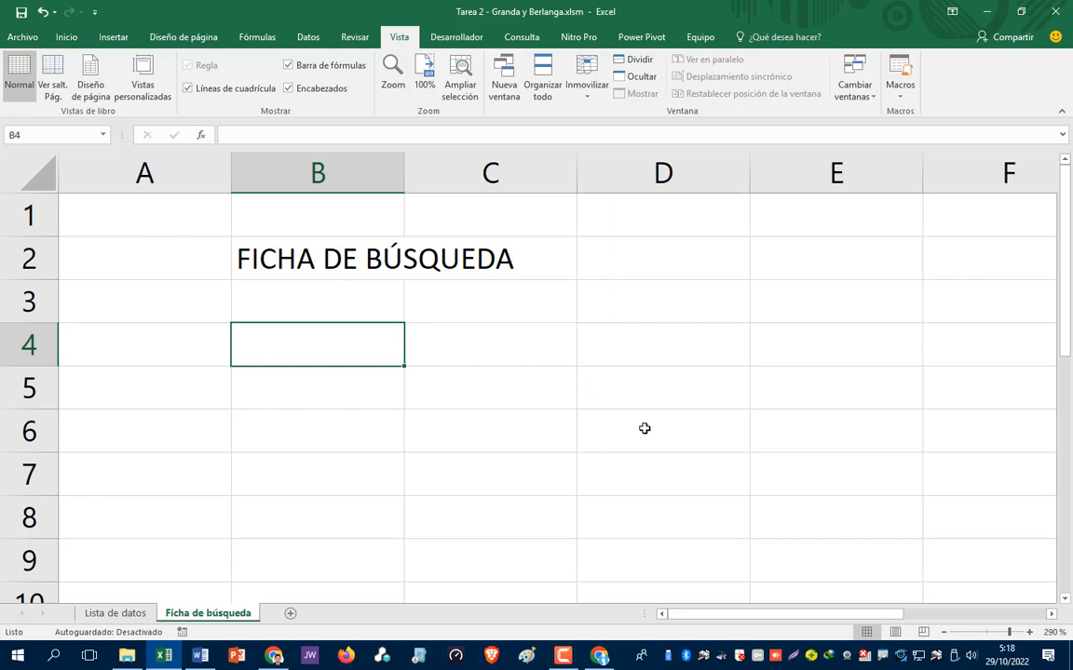
# - Type the labels DNI:, Nombres, Apellidos:, Dirección: and Edad: in B4 to B8
pyautogui.write('DNI')
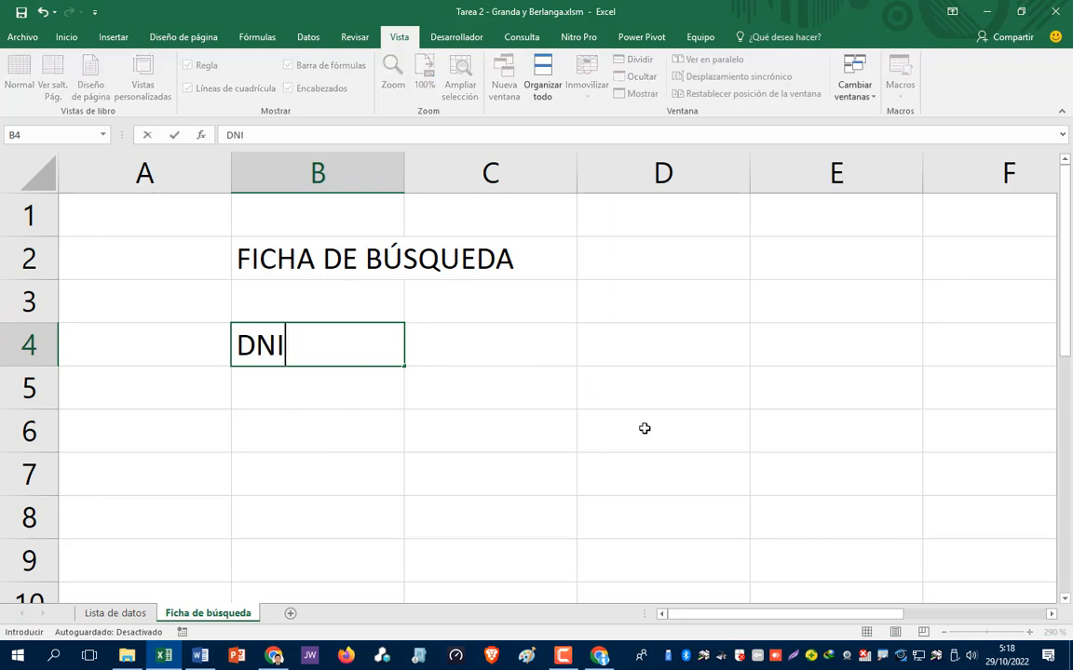
pyautogui.write(':')
pyautogui.press('Return')
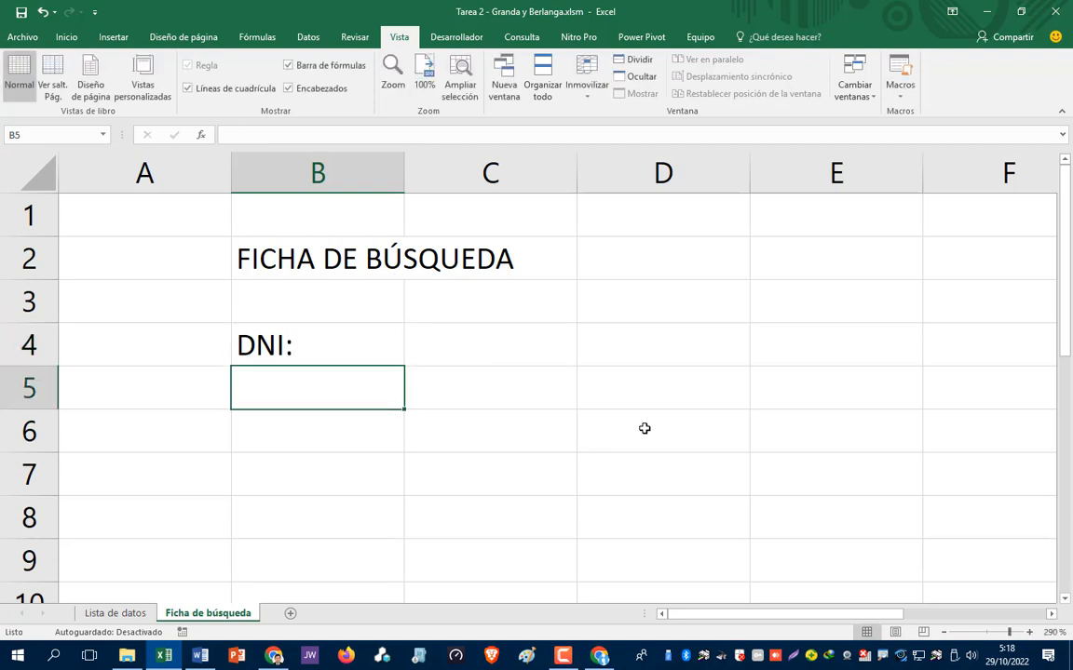
pyautogui.write('Nombres')
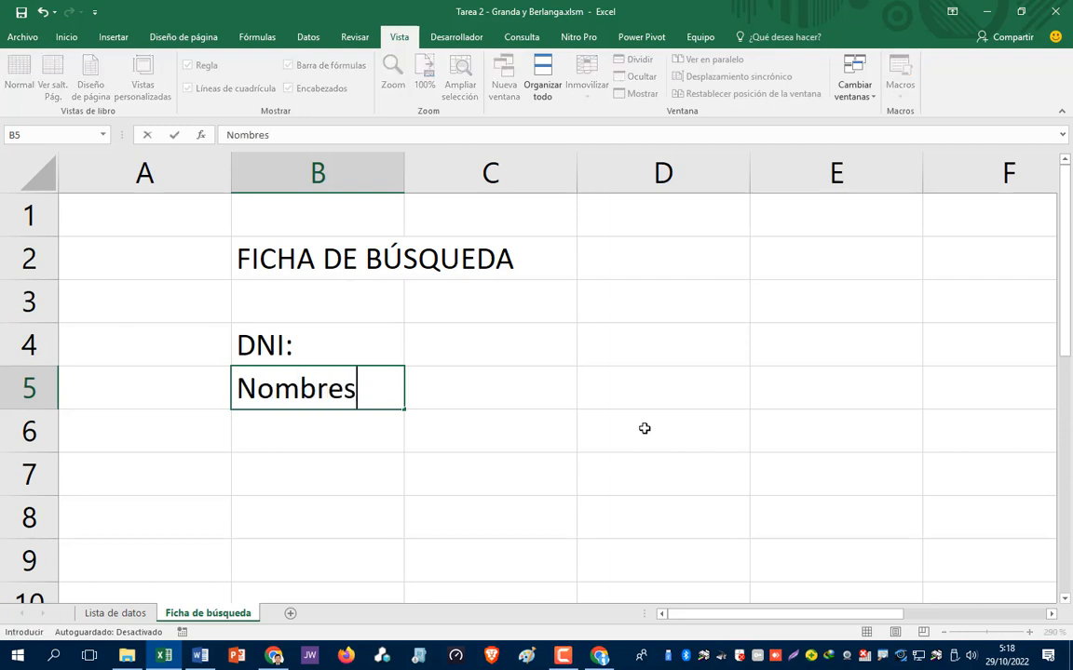
pyautogui.press('Return')
pyautogui.write('Ape')
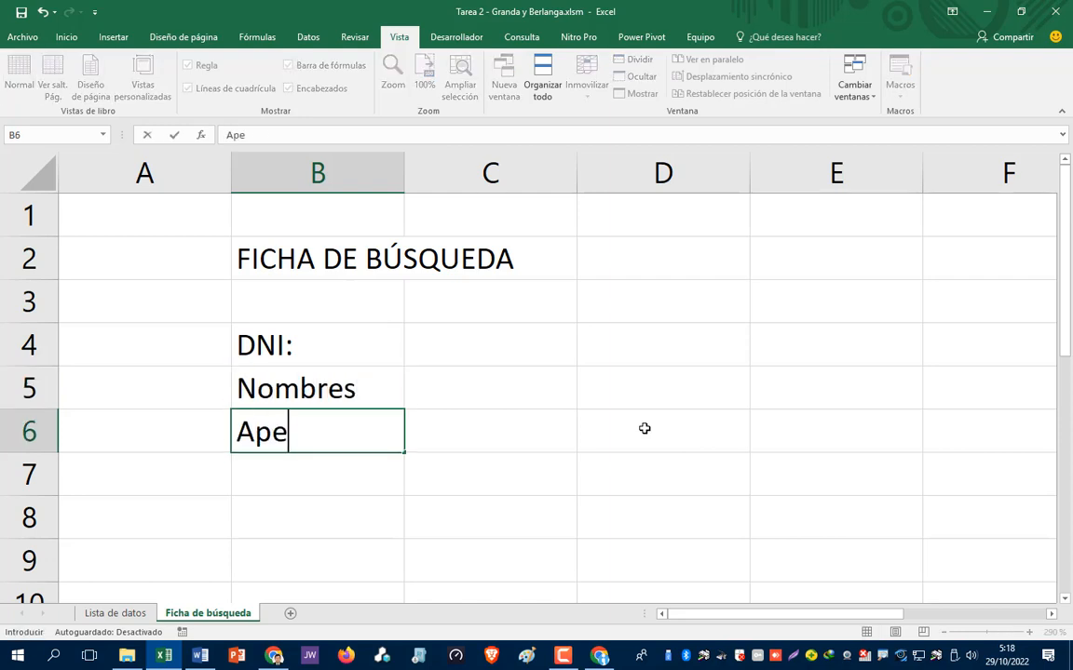
pyautogui.write('llidos:')
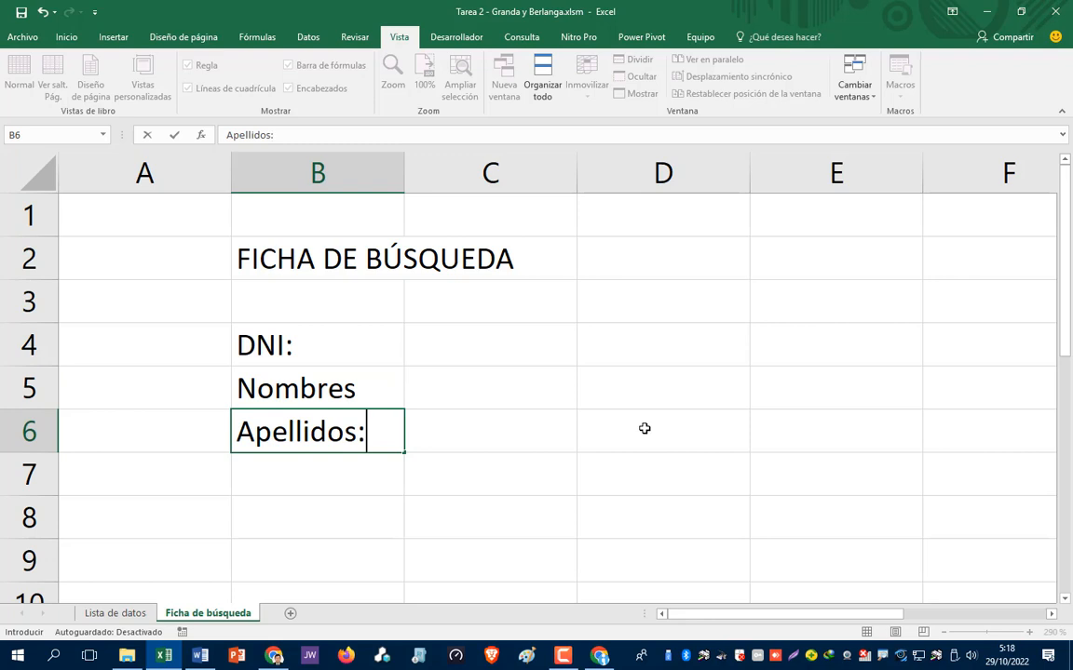
pyautogui.press('Return')
pyautogui.write('Dire')
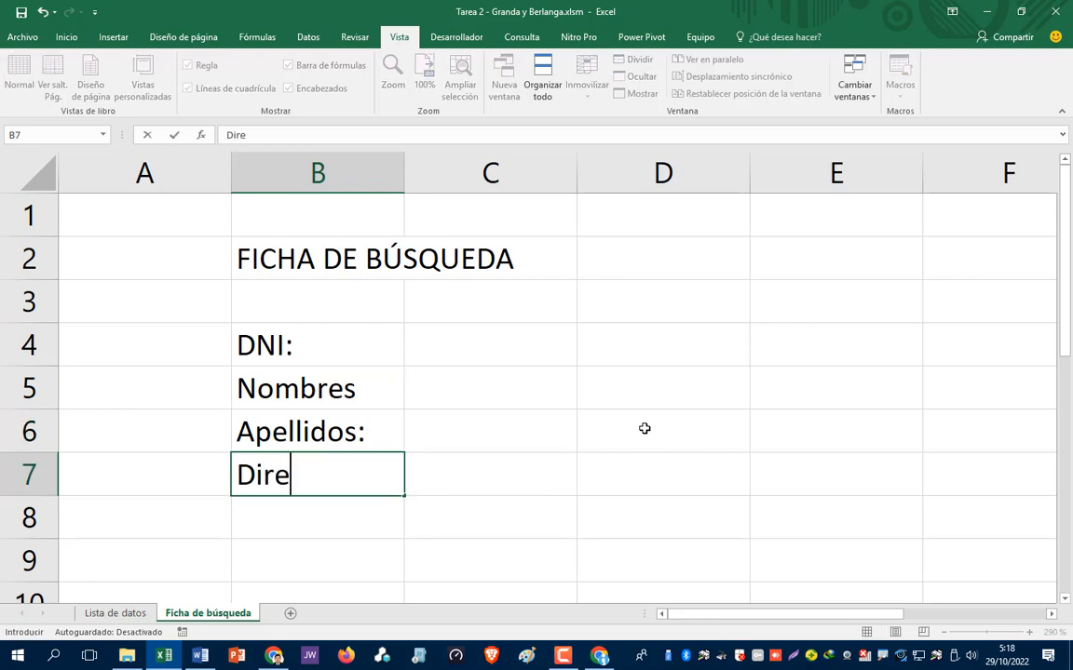
pyautogui.write('cción:')
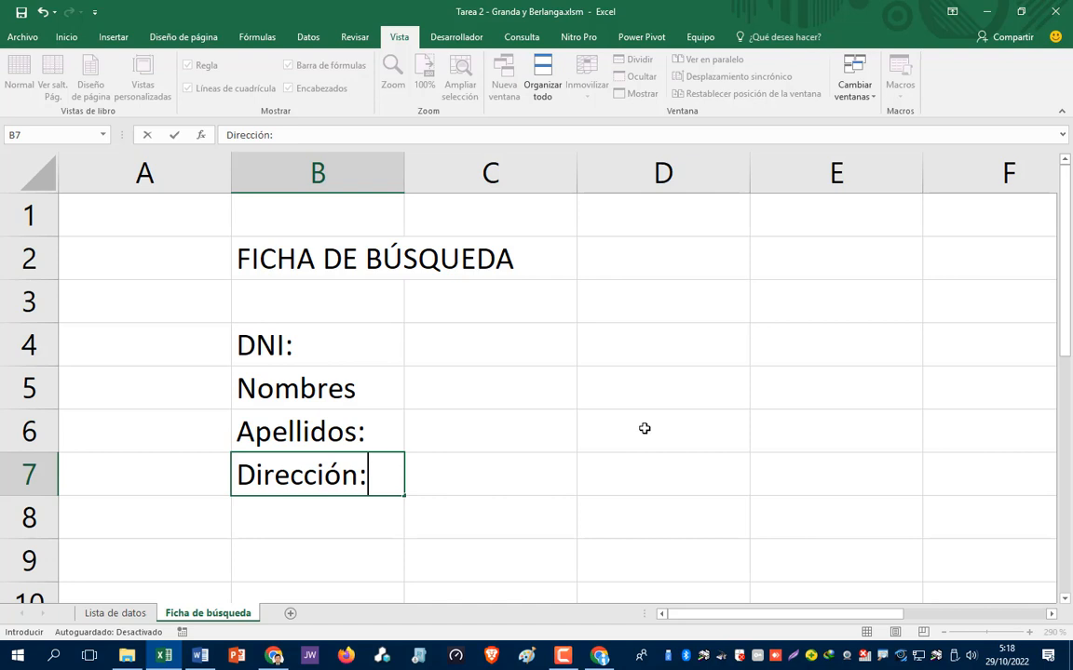
pyautogui.press('Return')
pyautogui.write('Edad:')
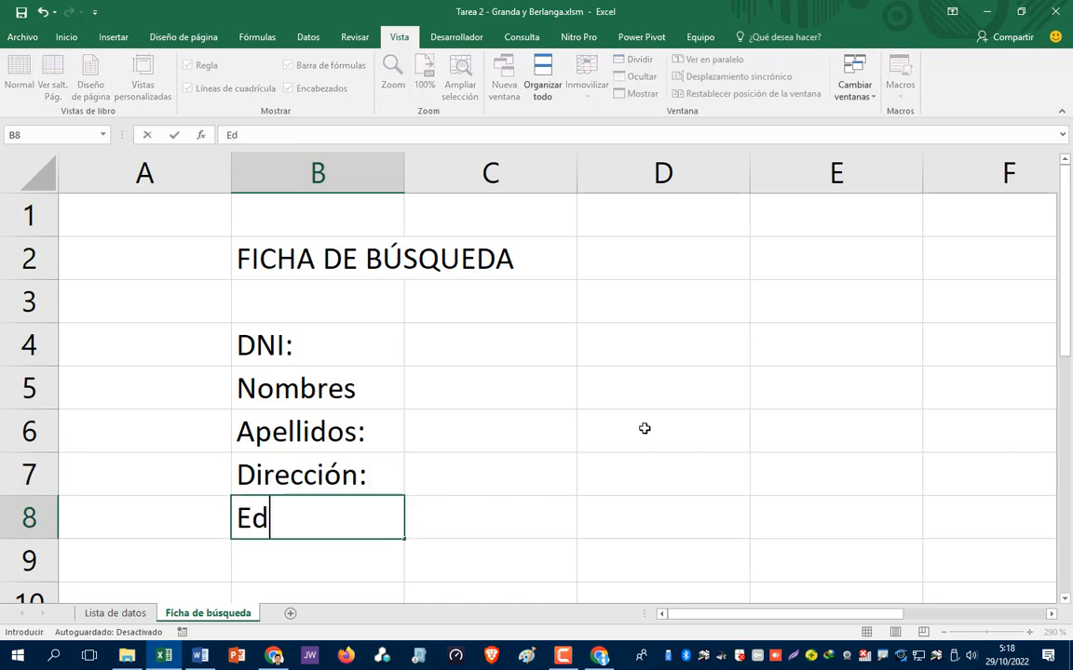
pyautogui.press('Return')
# - Add the missing colon so B5 reads Nombres:, then move to column C
pyautogui.press('Up')
pyautogui.press('Up')
pyautogui.press('Up')
pyautogui.press('Up')
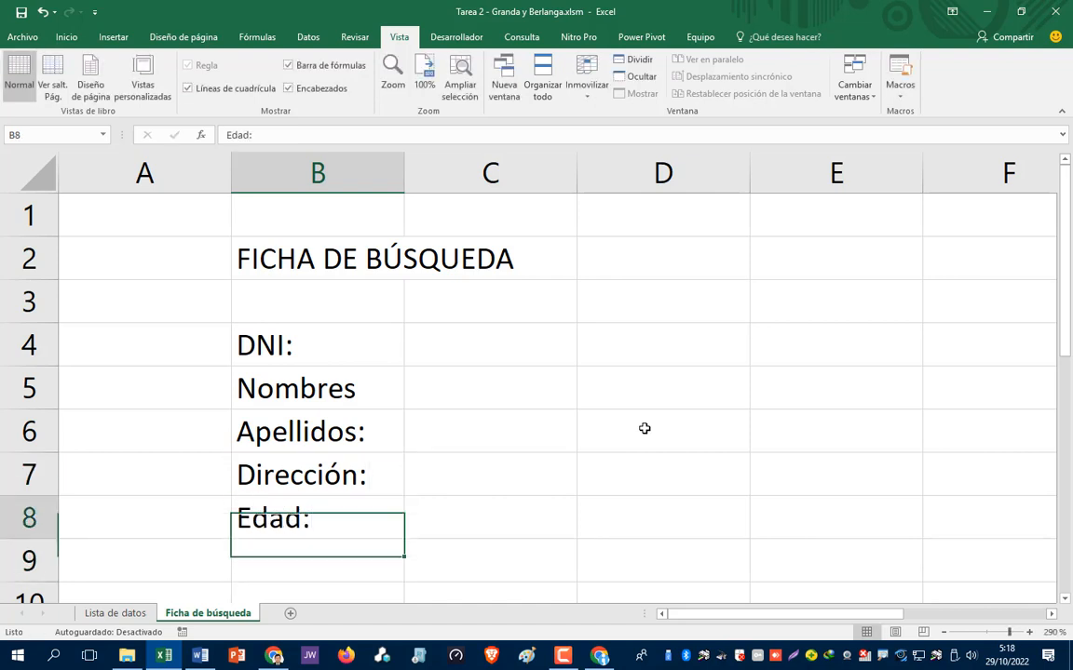
pyautogui.press('F2')
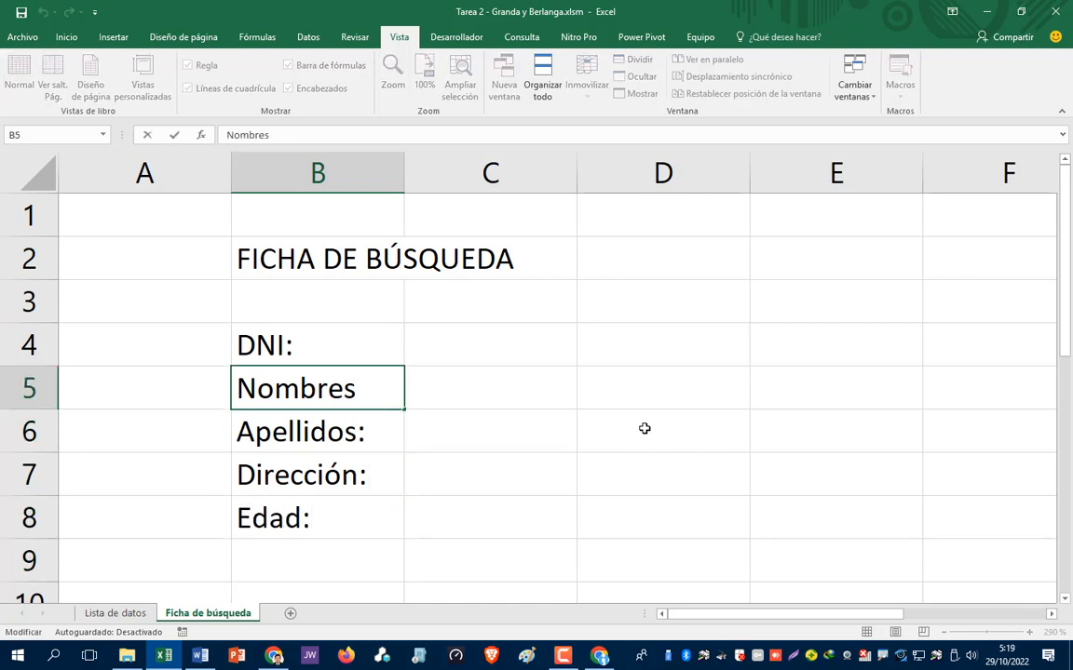
pyautogui.write(':')
pyautogui.press('Return')
pyautogui.press('Up')
pyautogui.press('Up')
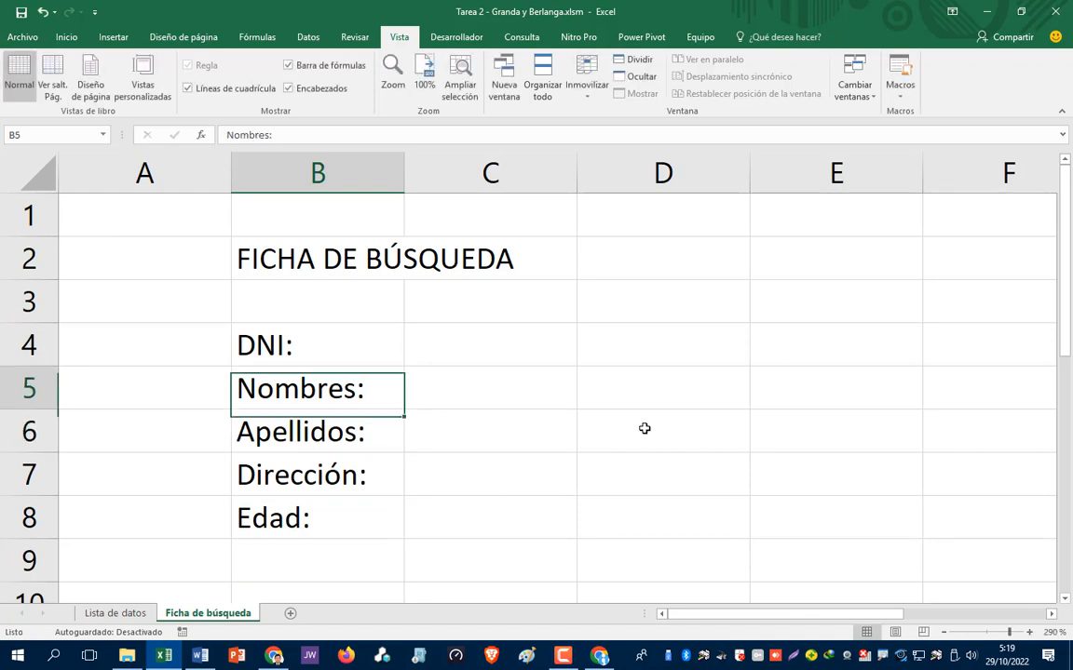
pyautogui.press('Down')
pyautogui.press('Down')
pyautogui.press('Right')
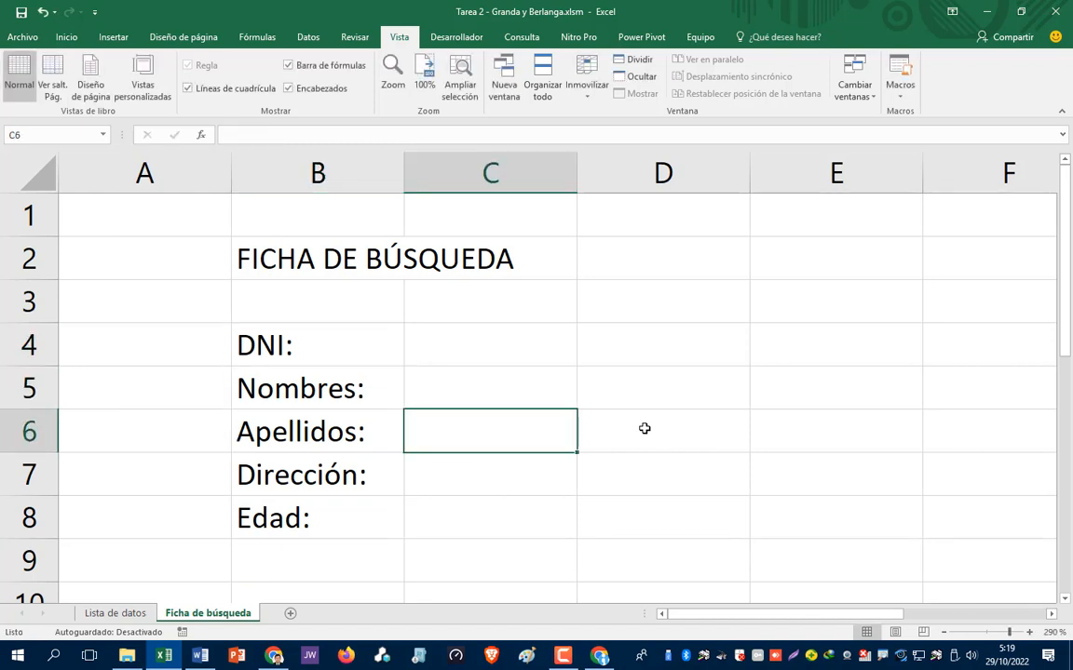
pyautogui.press('Up')
pyautogui.press('Up')
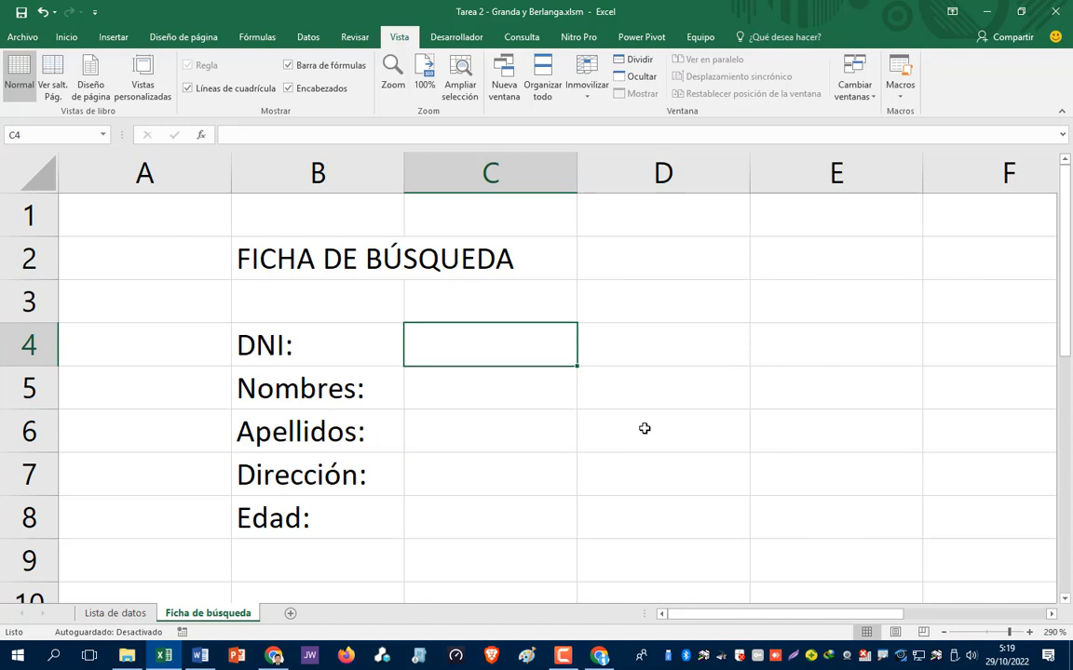
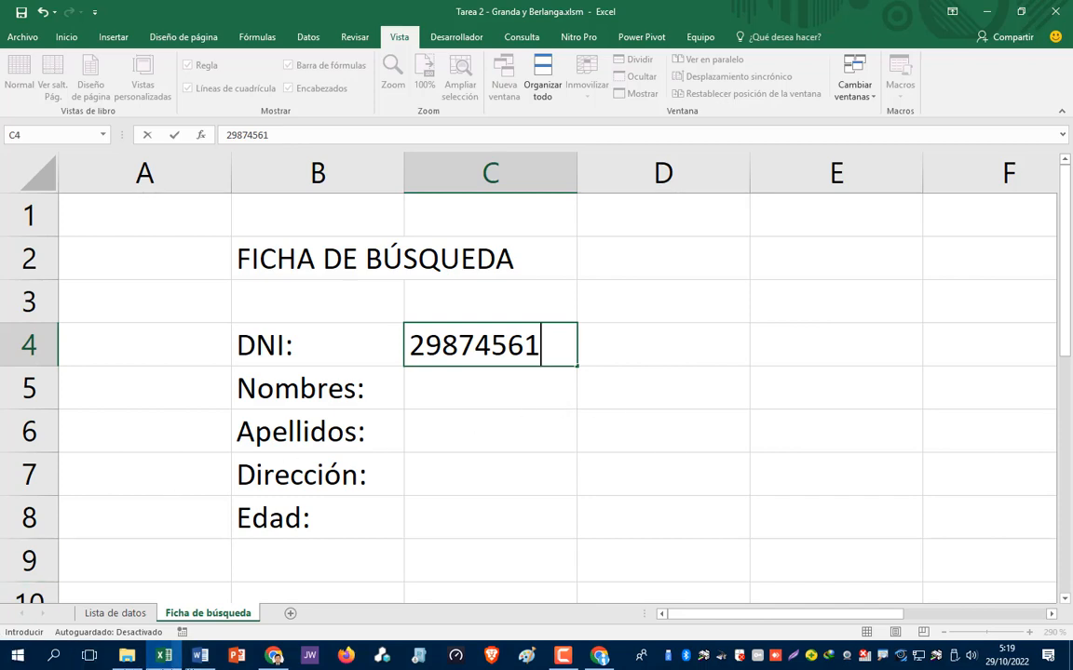
pyautogui.click(145, 617)
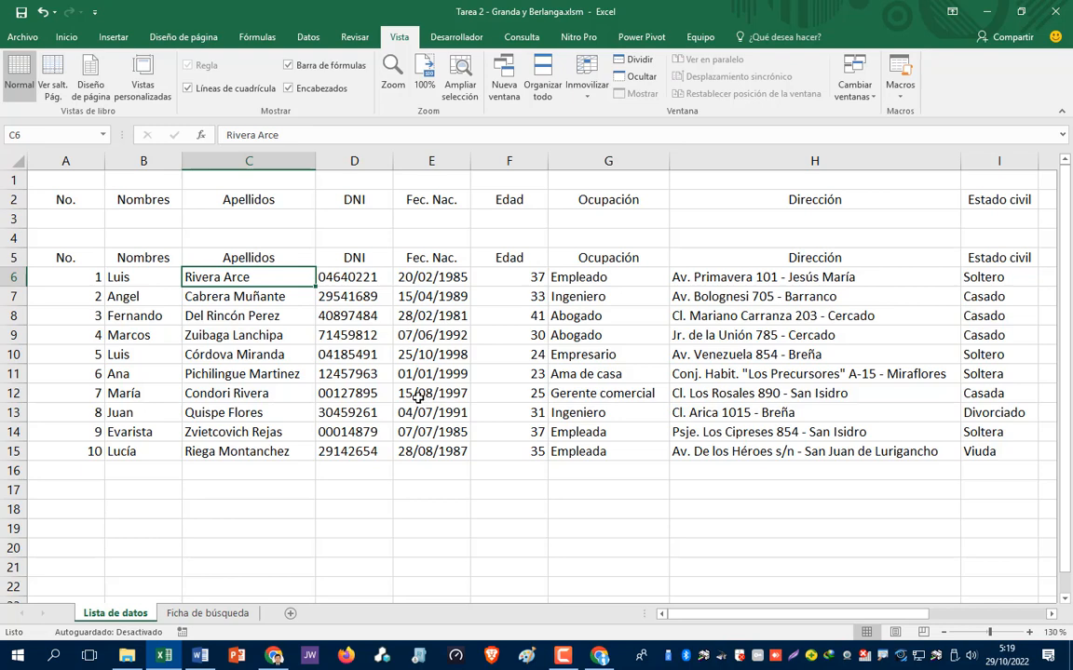
pyautogui.hotkey('alt', 'Tab')
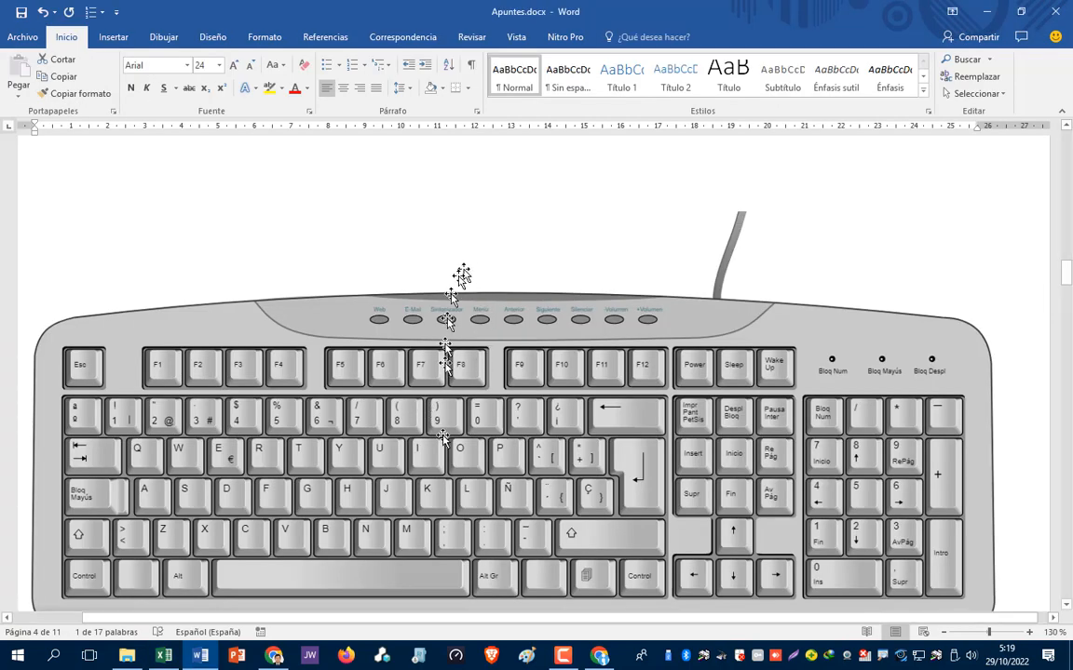
pyautogui.click(177, 582)
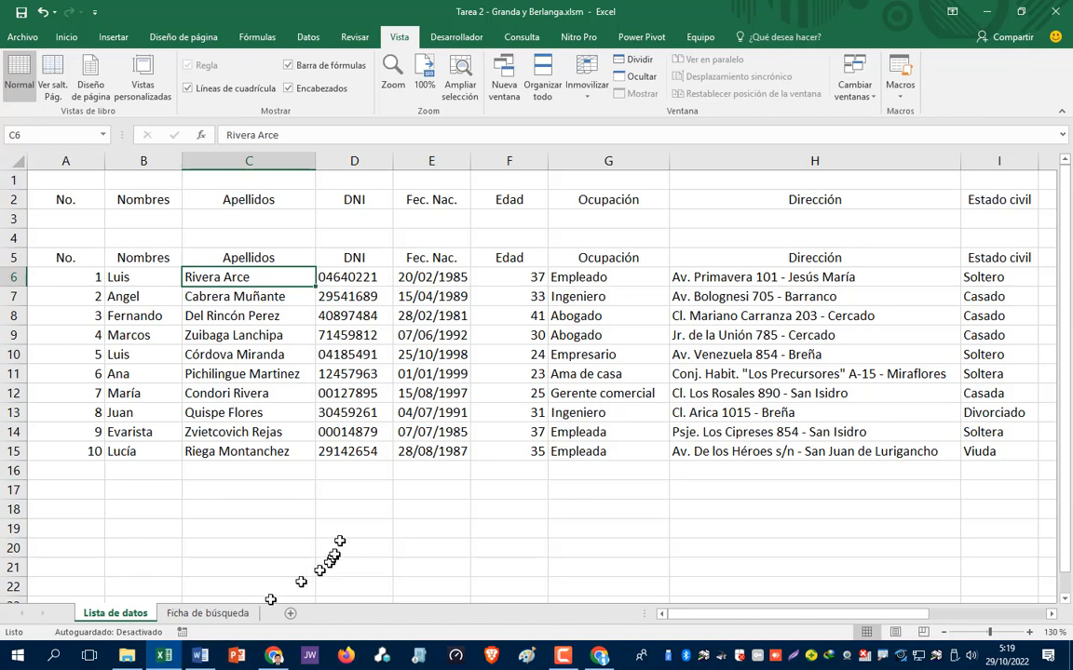
pyautogui.click(209, 614)
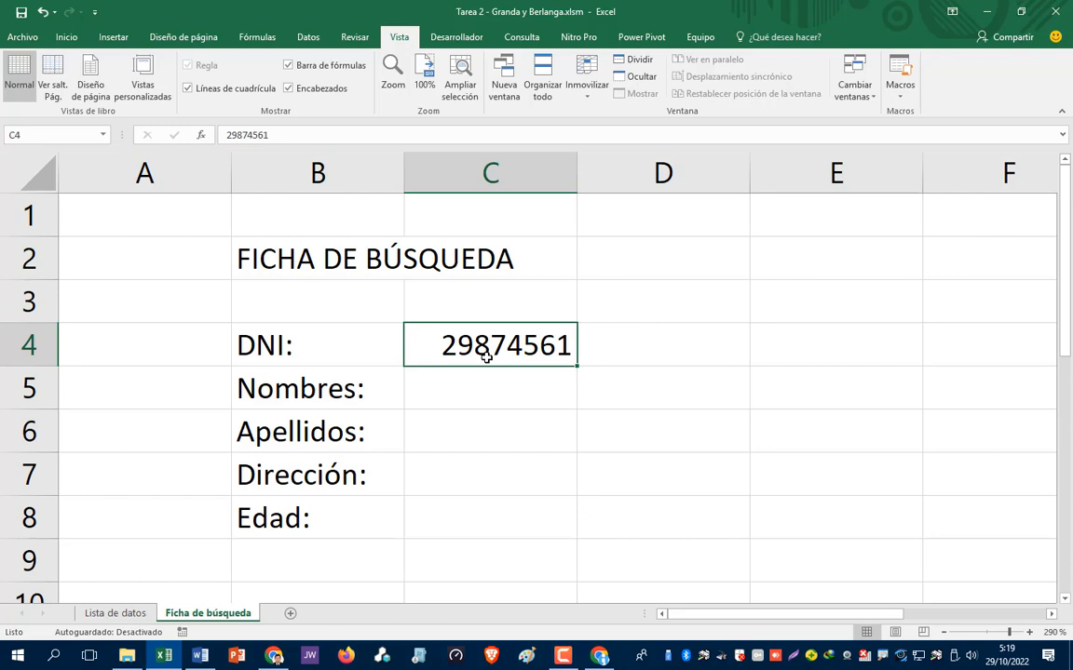
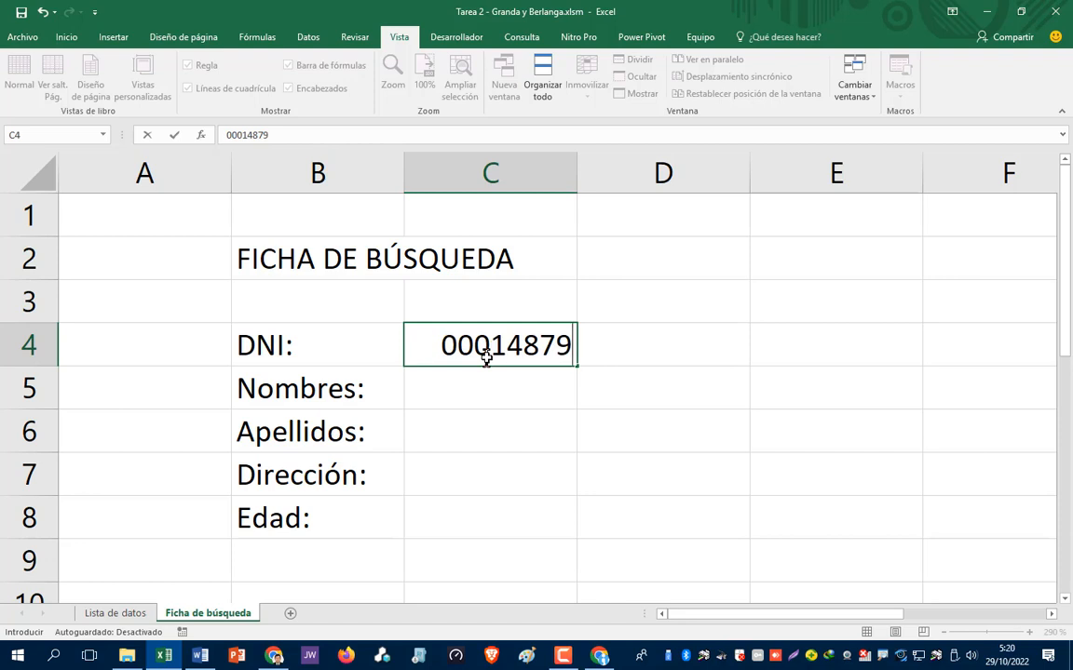
pyautogui.press('Return')
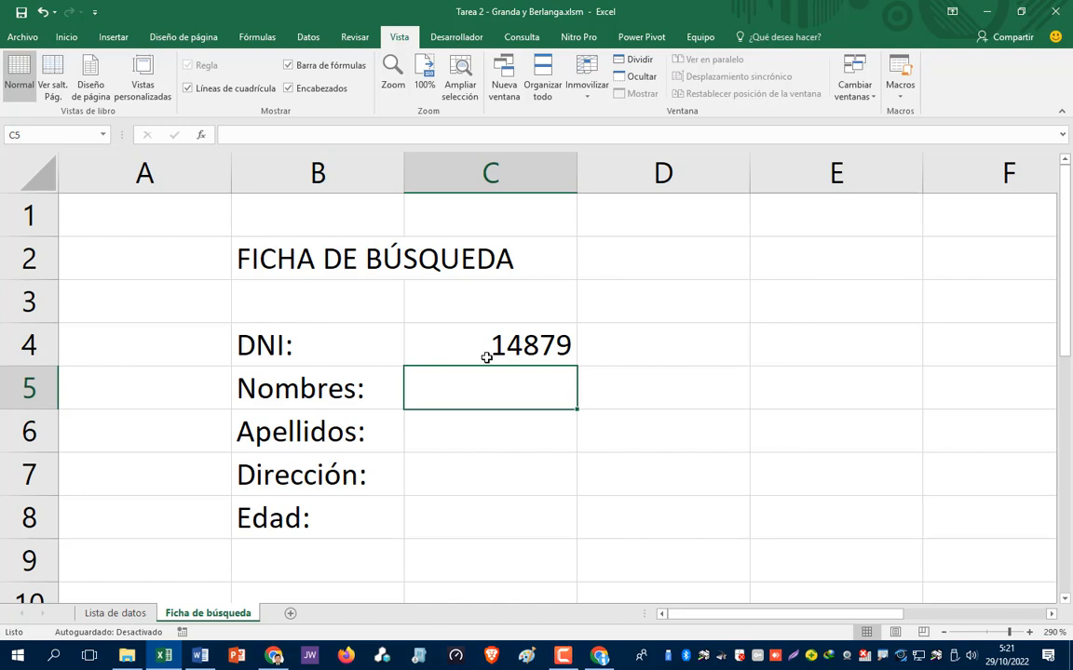
# - Select C4 and highlight the number format box in the Inicio tab's Número group
pyautogui.click(486, 358)
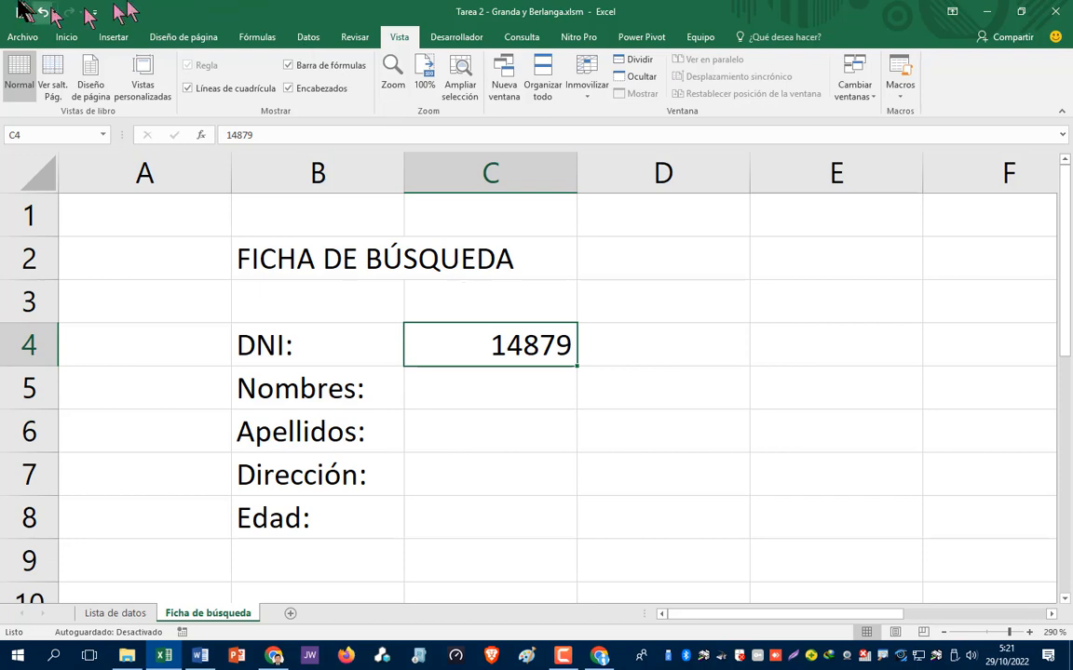
pyautogui.click(67, 38)
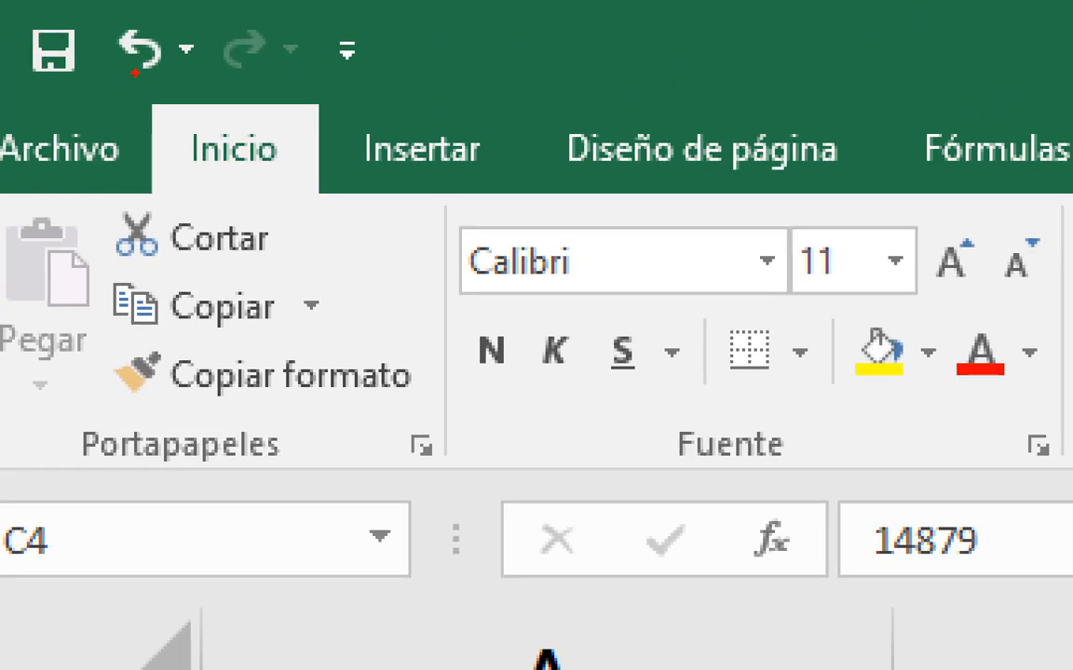
pyautogui.moveTo(247, 93)
pyautogui.mouseDown()
pyautogui.moveTo(159, 147)
pyautogui.moveTo(310, 135)
pyautogui.moveTo(258, 117)
pyautogui.mouseUp()
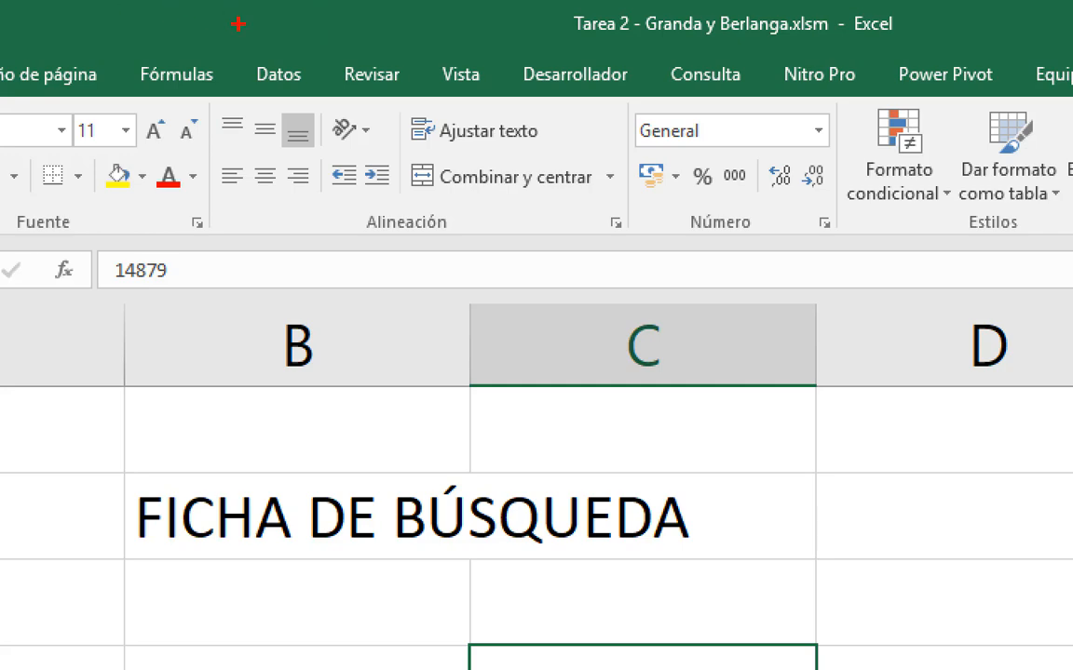
pyautogui.moveTo(826, 149)
pyautogui.mouseDown()
pyautogui.moveTo(797, 173)
pyautogui.moveTo(829, 147)
pyautogui.mouseUp()
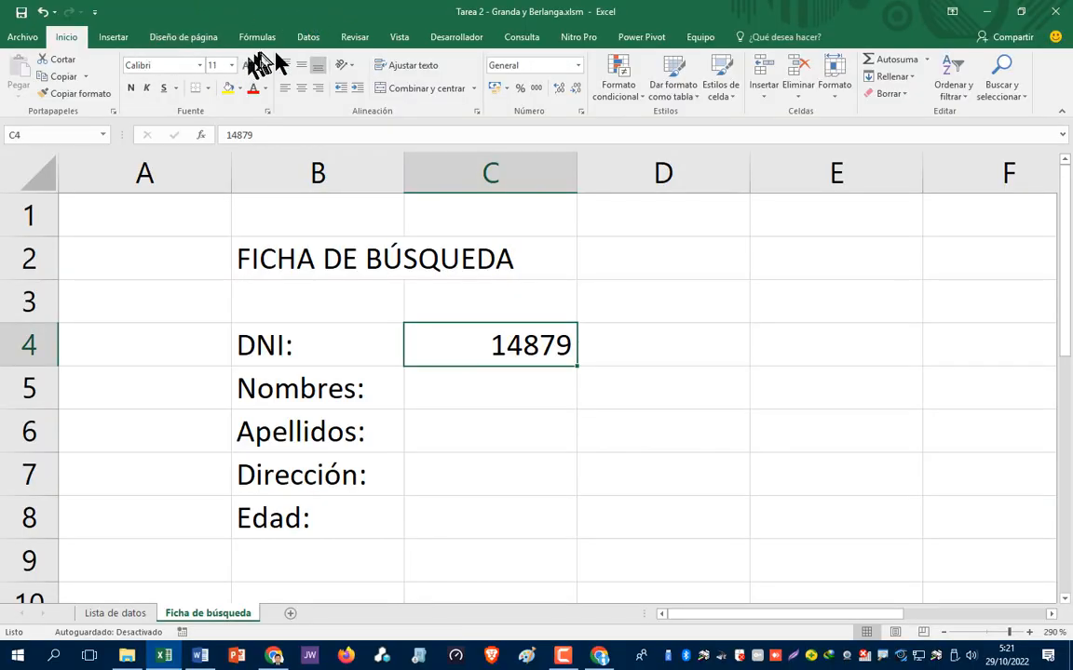
# - Set cell C4's number format to Texto
pyautogui.click(576, 66)
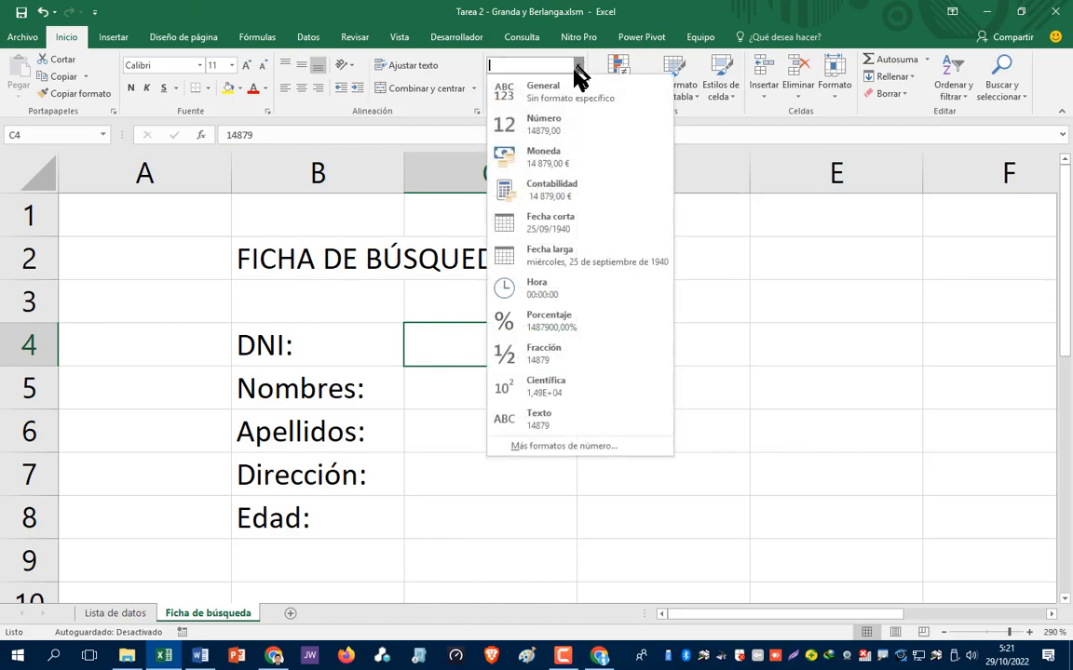
pyautogui.click(543, 421)
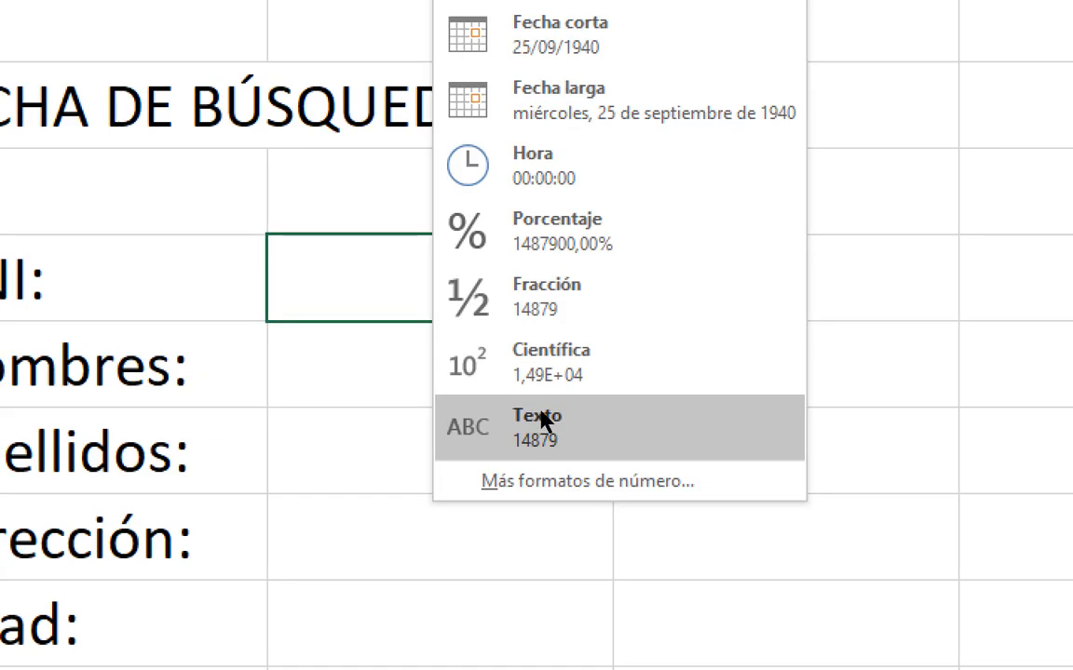
pyautogui.click(543, 420)
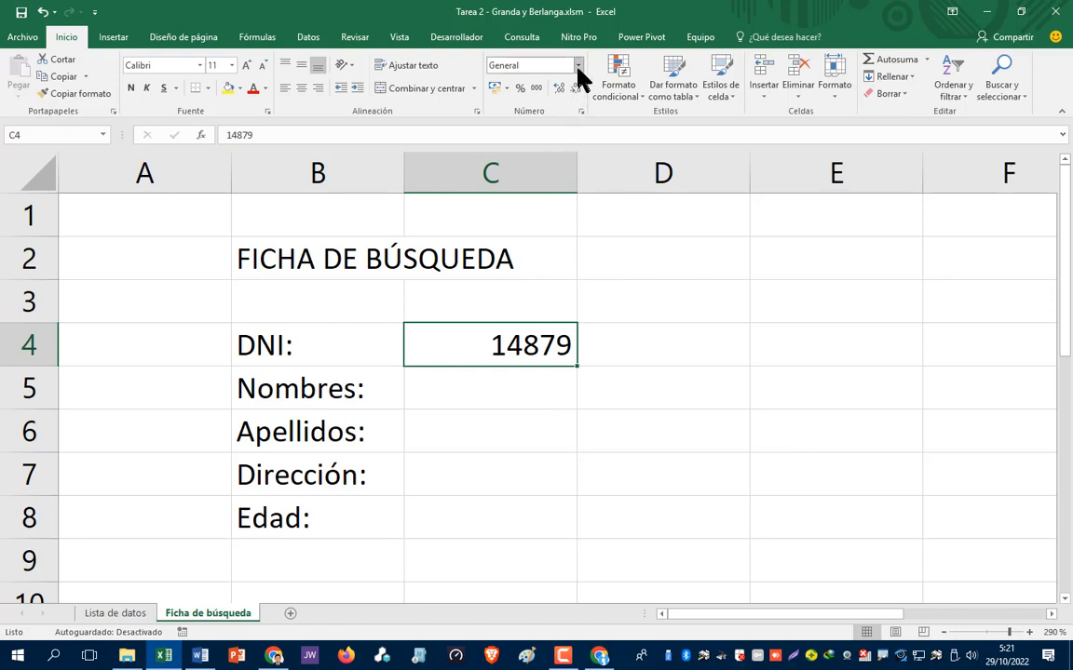
pyautogui.click(578, 66)
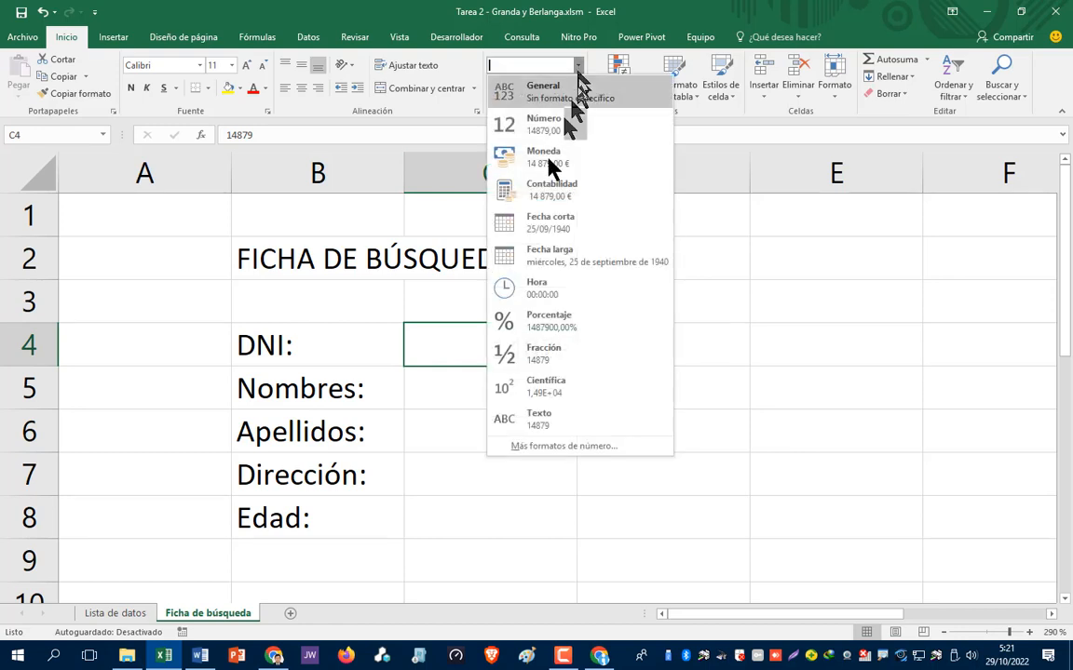
pyautogui.click(532, 420)
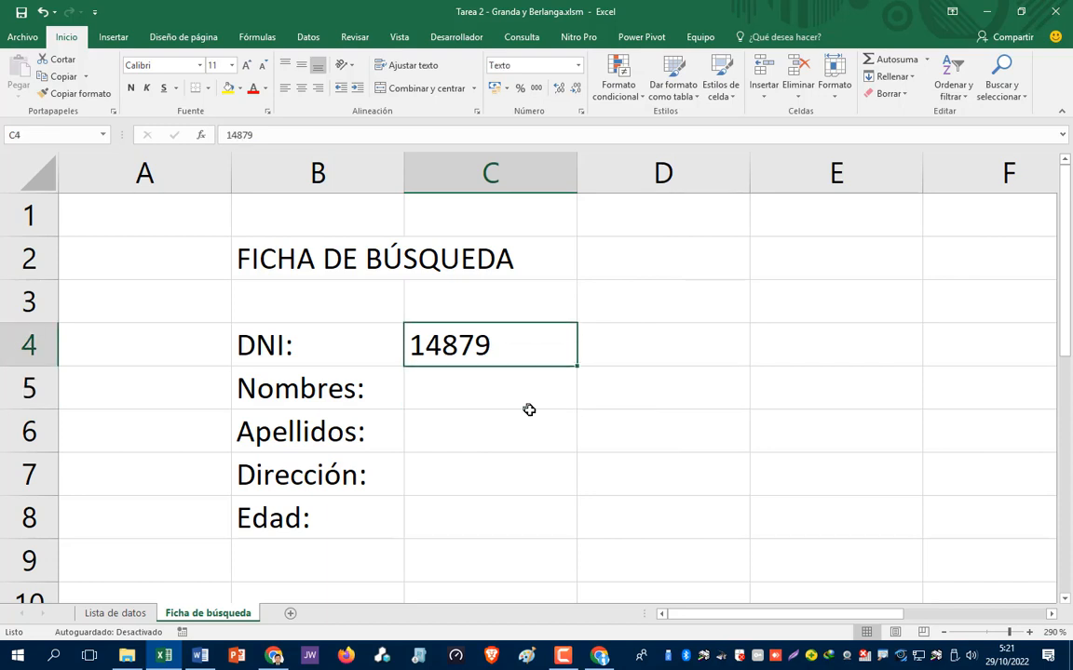
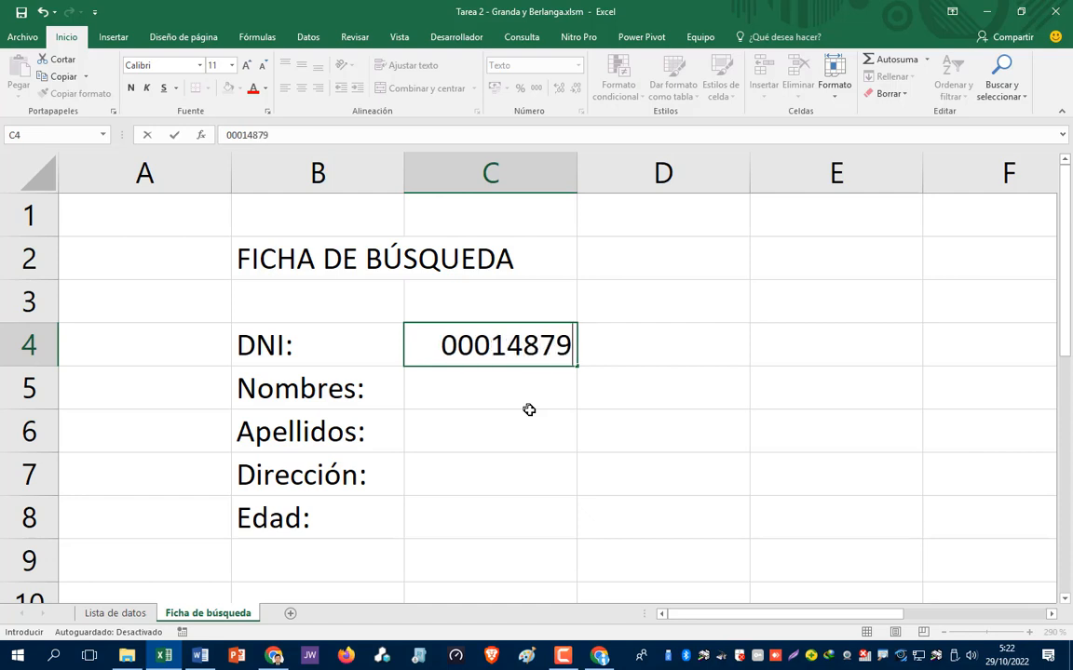
pyautogui.press('Return')
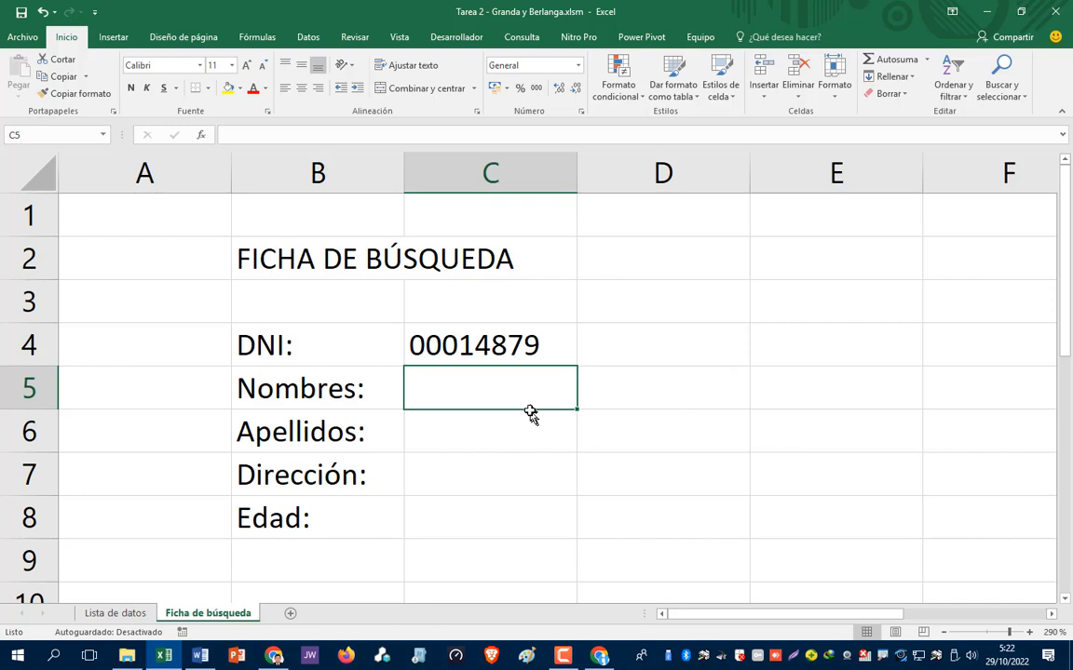
pyautogui.press('Up')
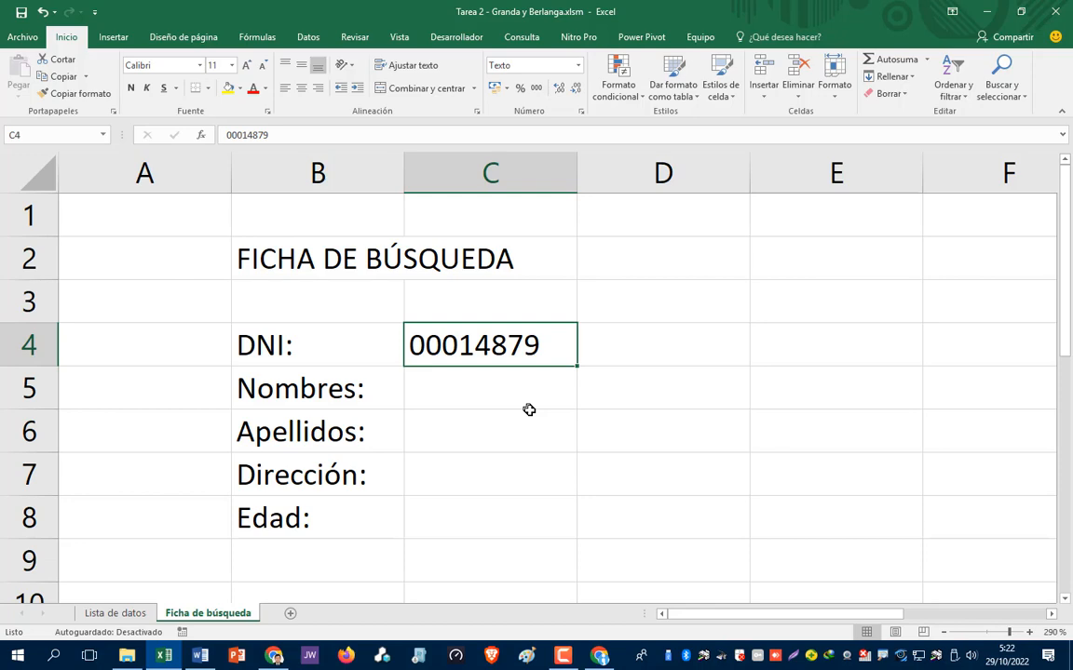
# - Review the birth dates and surnames in the Lista de datos employee table
pyautogui.click(116, 617)
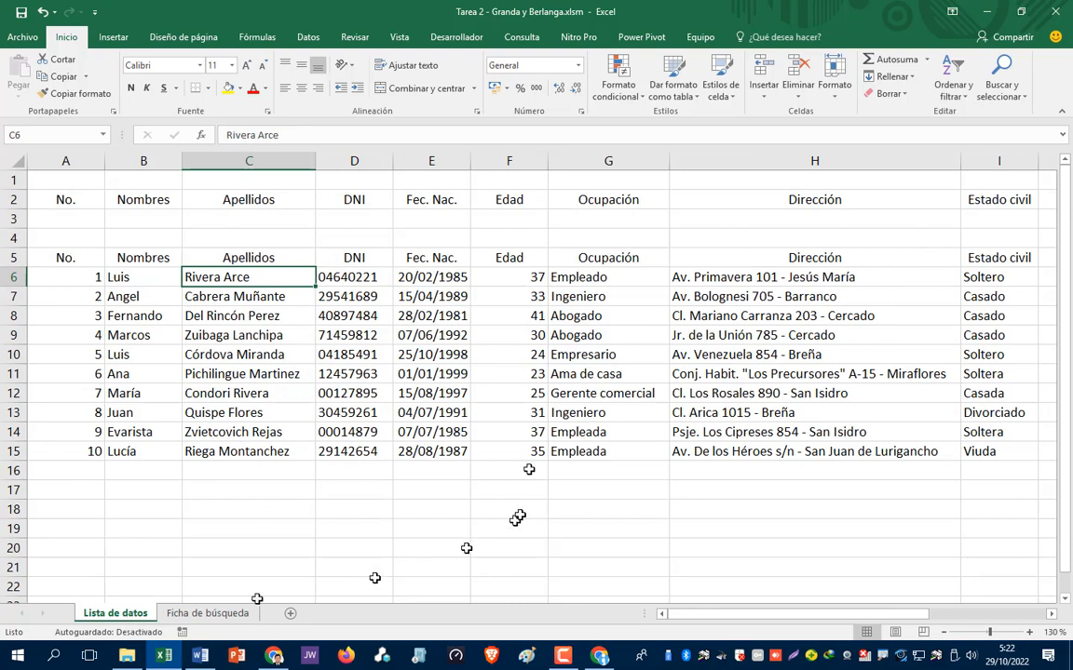
pyautogui.click(442, 410)
pyautogui.click(448, 352)
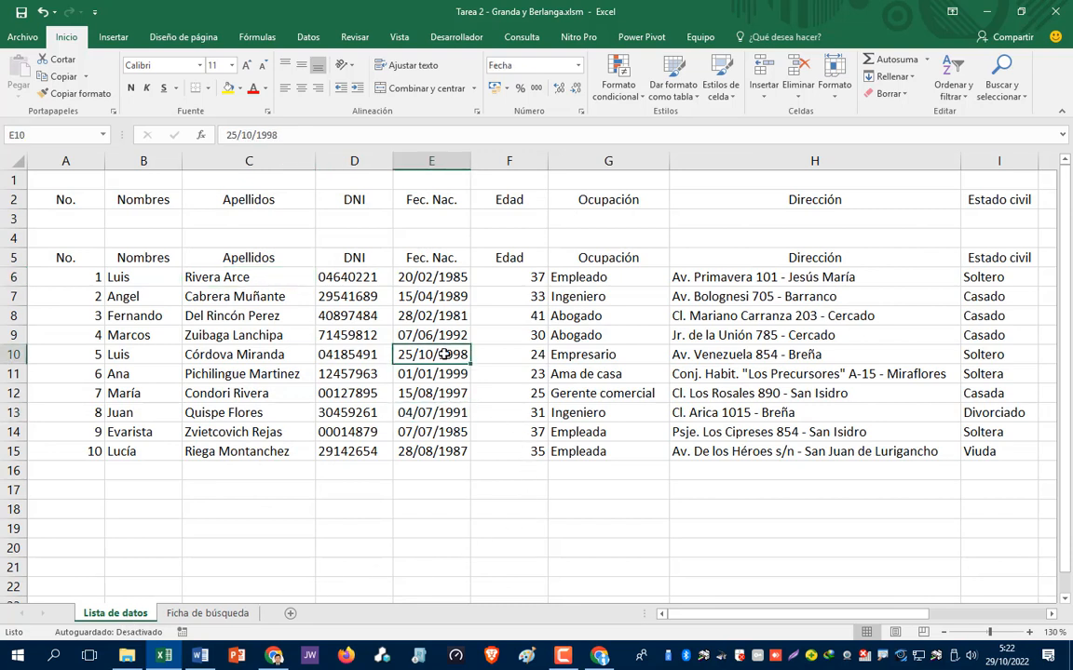
pyautogui.click(425, 416)
pyautogui.click(227, 406)
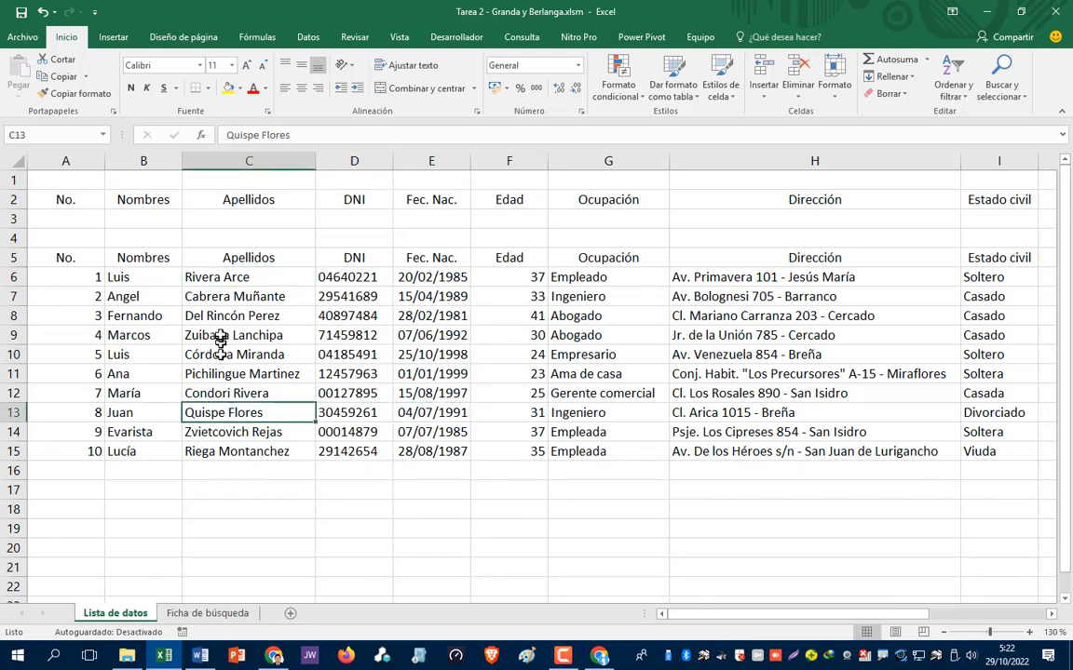
pyautogui.click(218, 335)
pyautogui.click(216, 373)
pyautogui.click(216, 412)
pyautogui.click(216, 452)
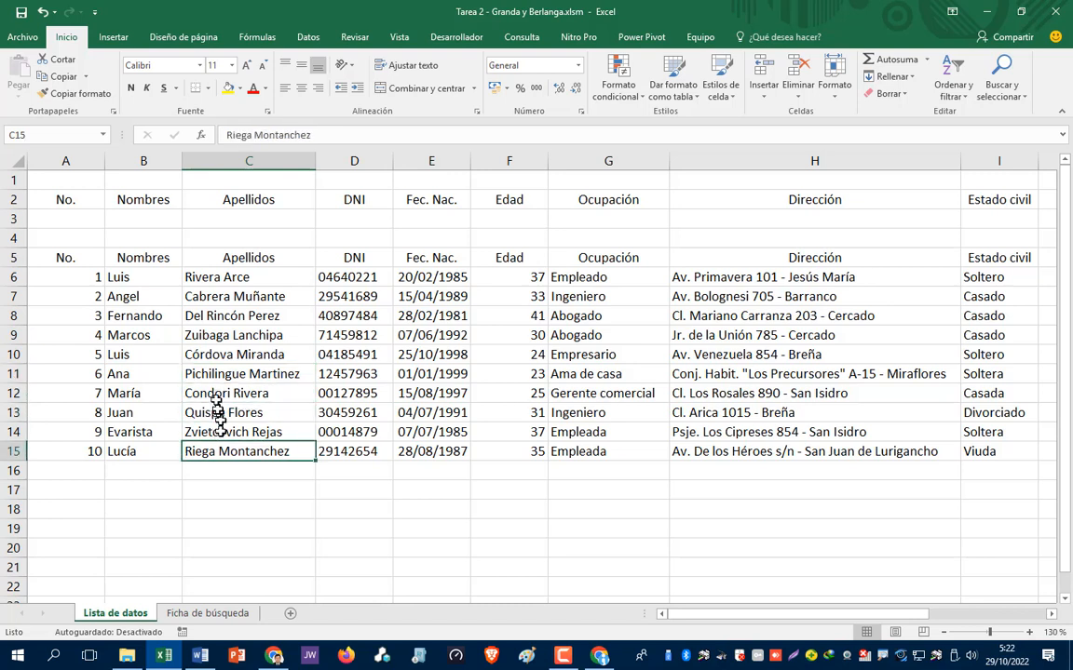
pyautogui.click(216, 393)
pyautogui.click(216, 355)
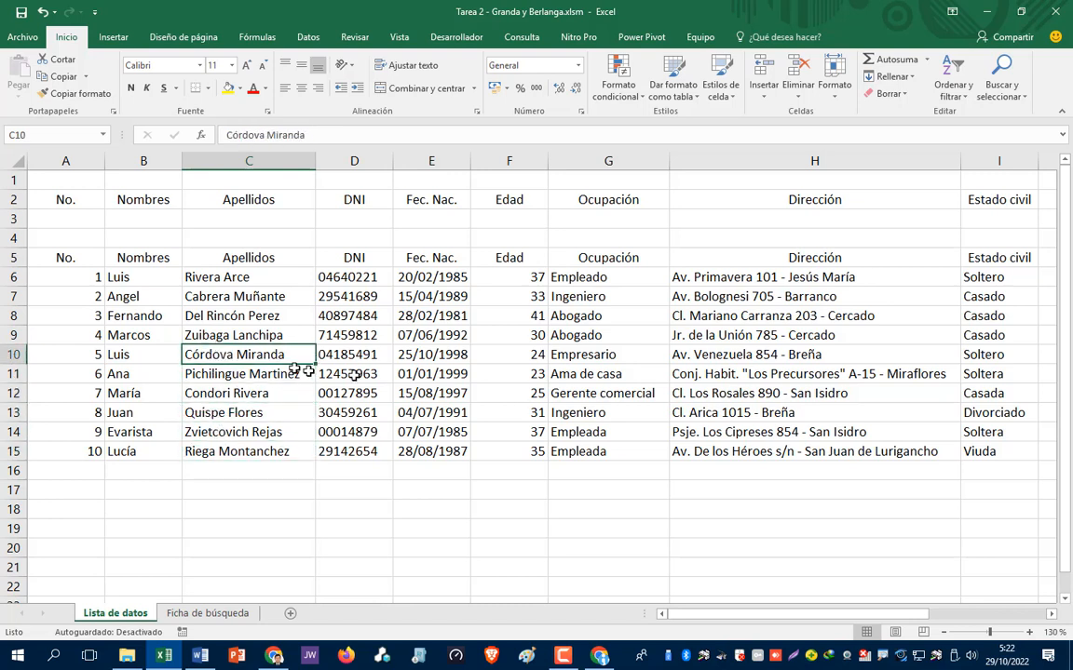
# - Check the age formulas down the Edad column of Lista de datos
pyautogui.click(526, 278)
pyautogui.click(528, 315)
pyautogui.click(528, 335)
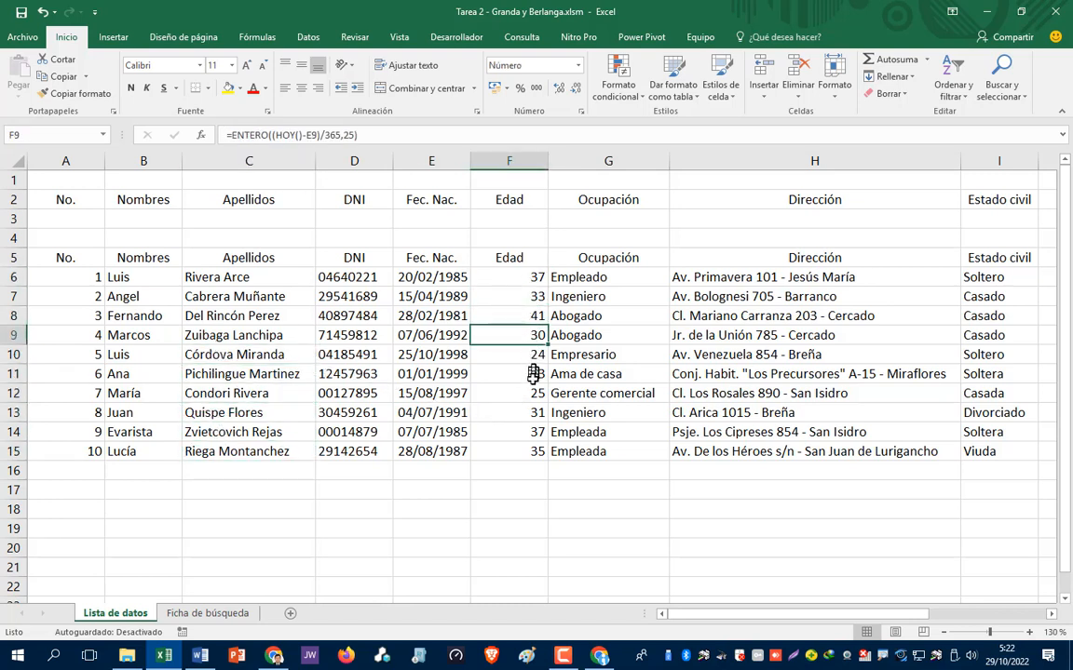
pyautogui.click(528, 373)
pyautogui.click(528, 412)
pyautogui.click(528, 432)
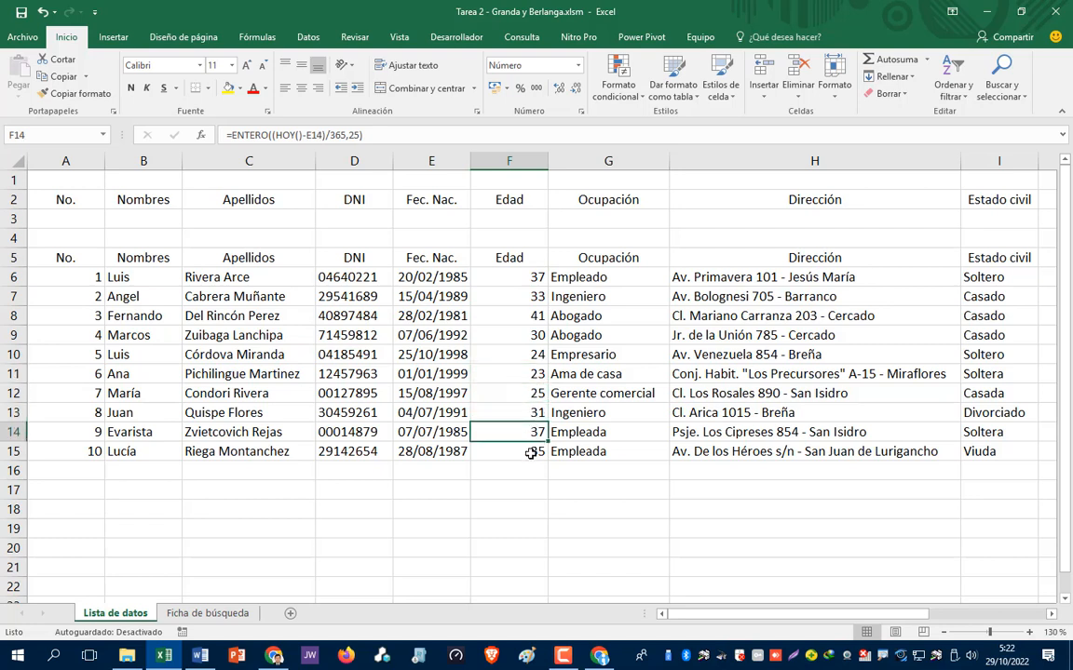
pyautogui.click(528, 452)
pyautogui.click(526, 373)
pyautogui.click(524, 355)
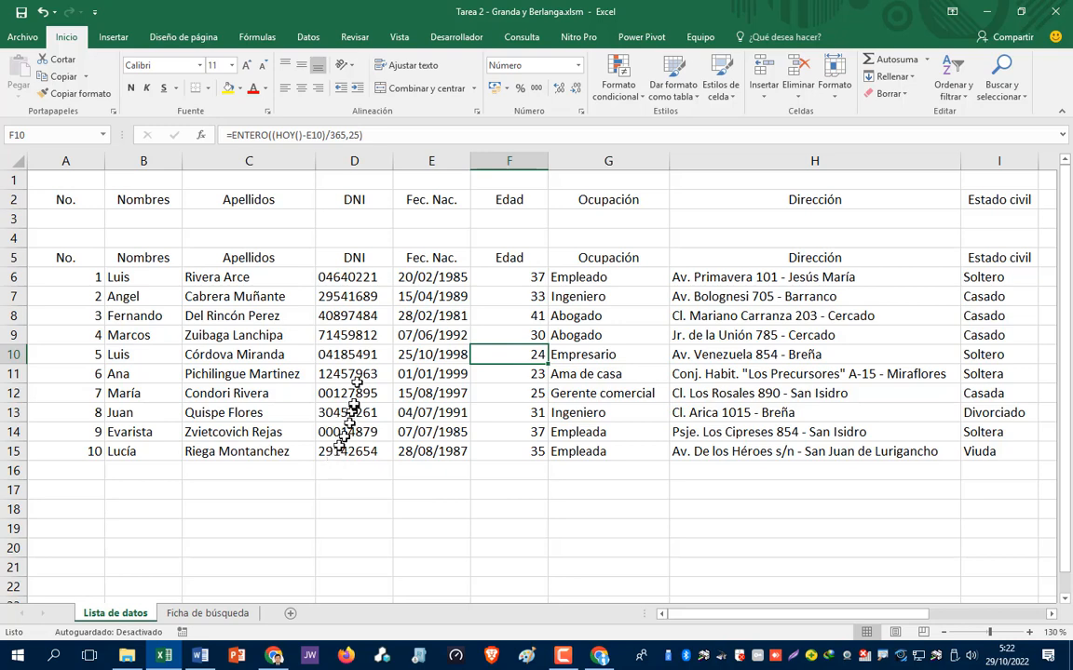
# - Compare both sheets, then settle on the Nombres result cell C5 on Ficha de búsqueda
pyautogui.click(204, 615)
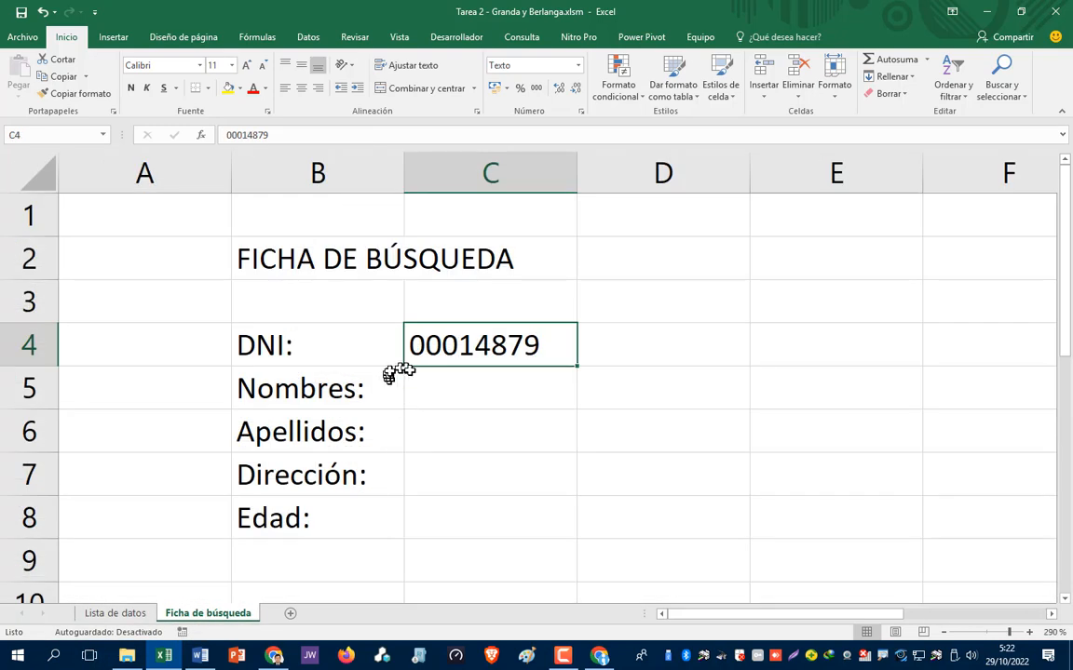
pyautogui.click(442, 376)
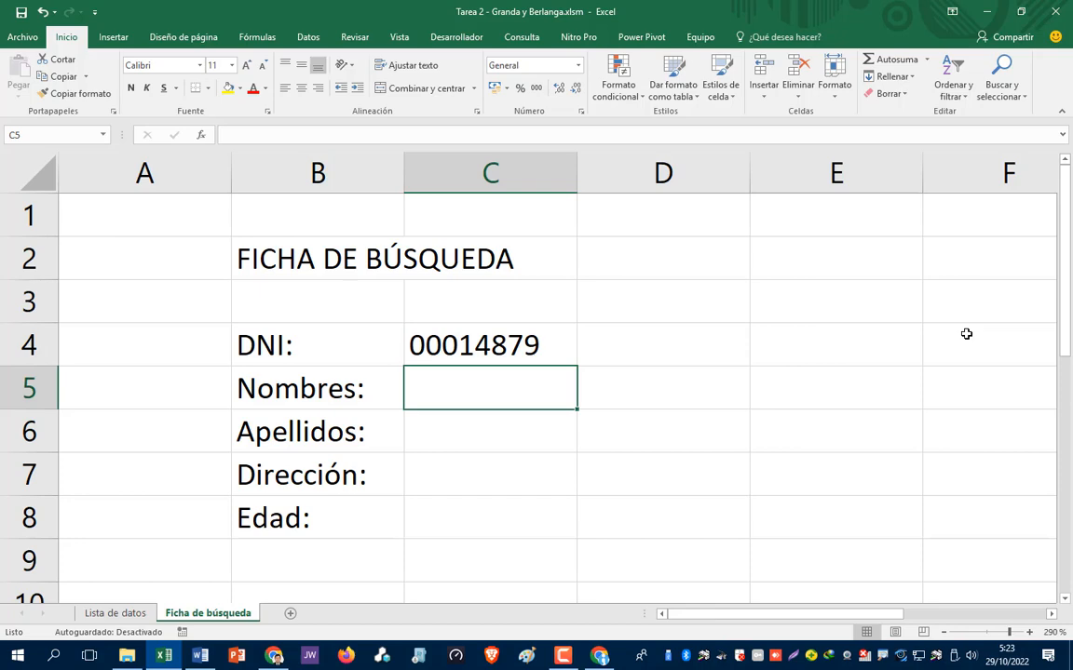
pyautogui.click(115, 615)
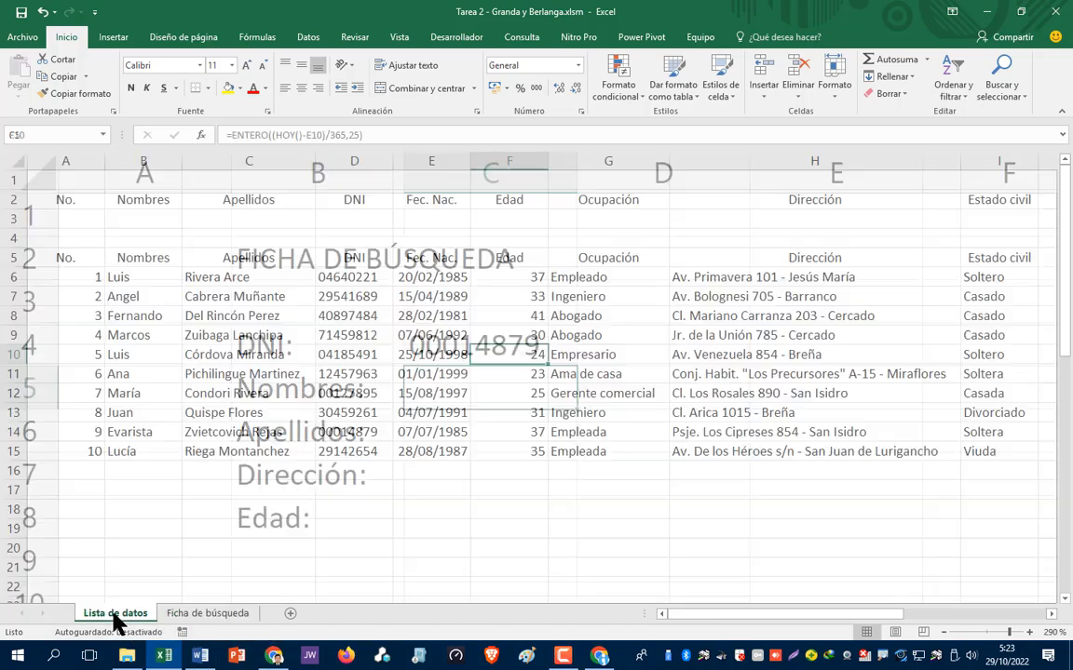
pyautogui.hotkey('ctrl', 'pagedown')
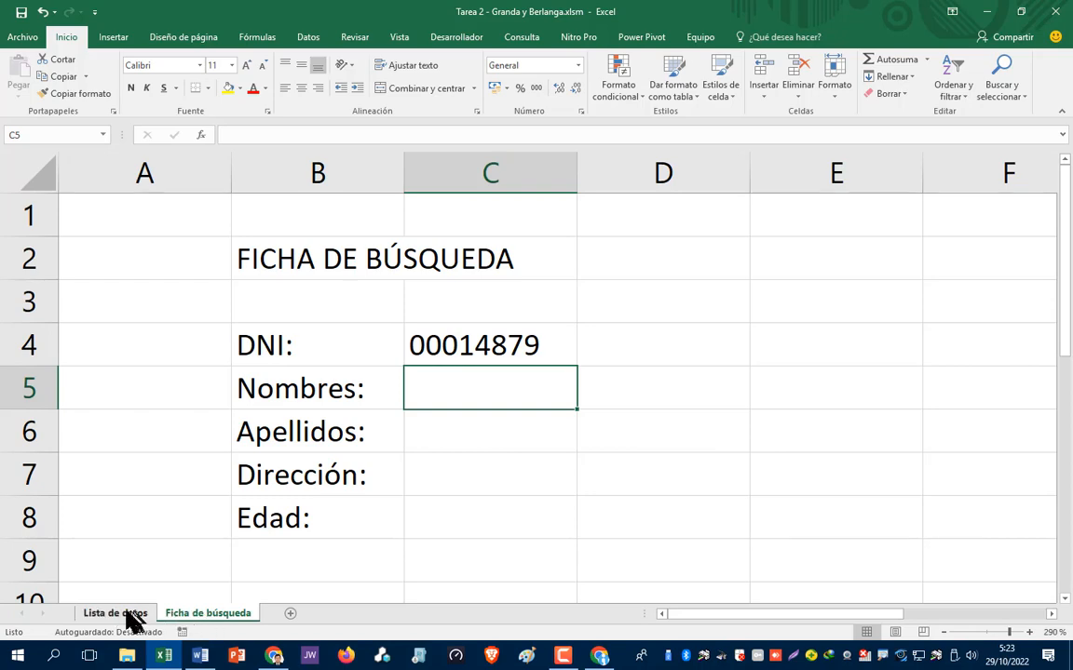
pyautogui.click(129, 619)
pyautogui.click(193, 619)
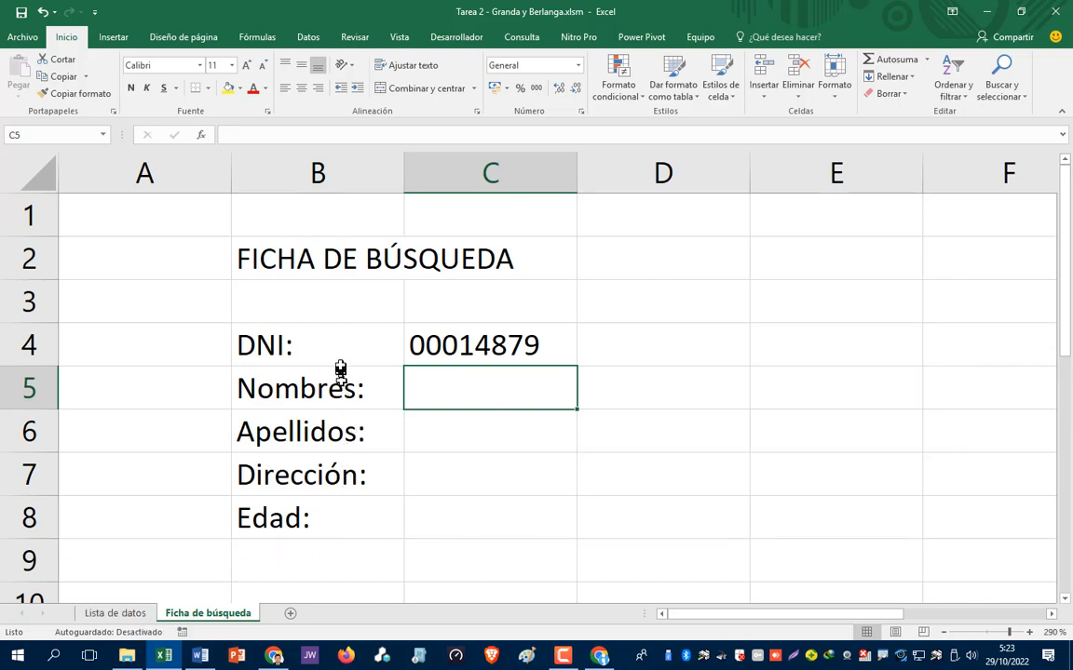
pyautogui.click(118, 617)
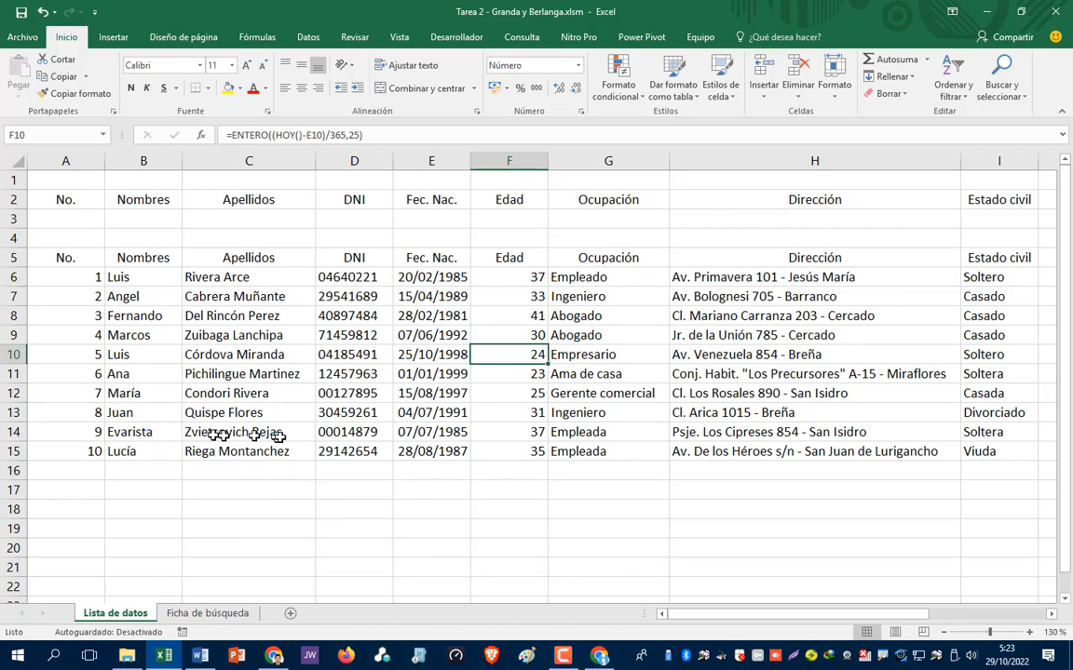
pyautogui.click(226, 615)
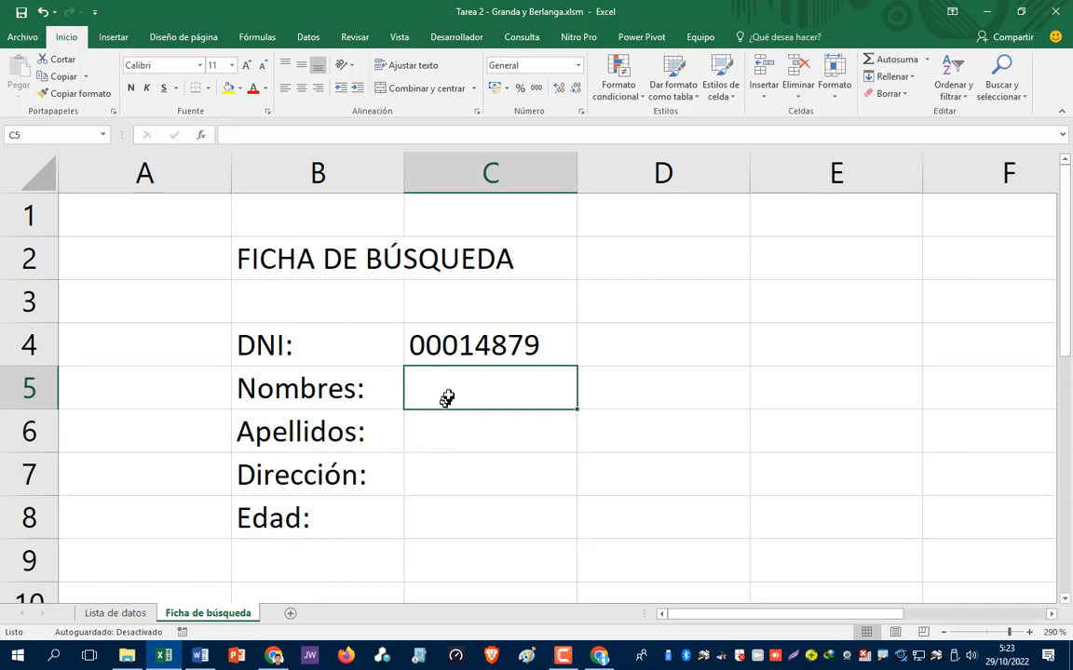
pyautogui.click(440, 434)
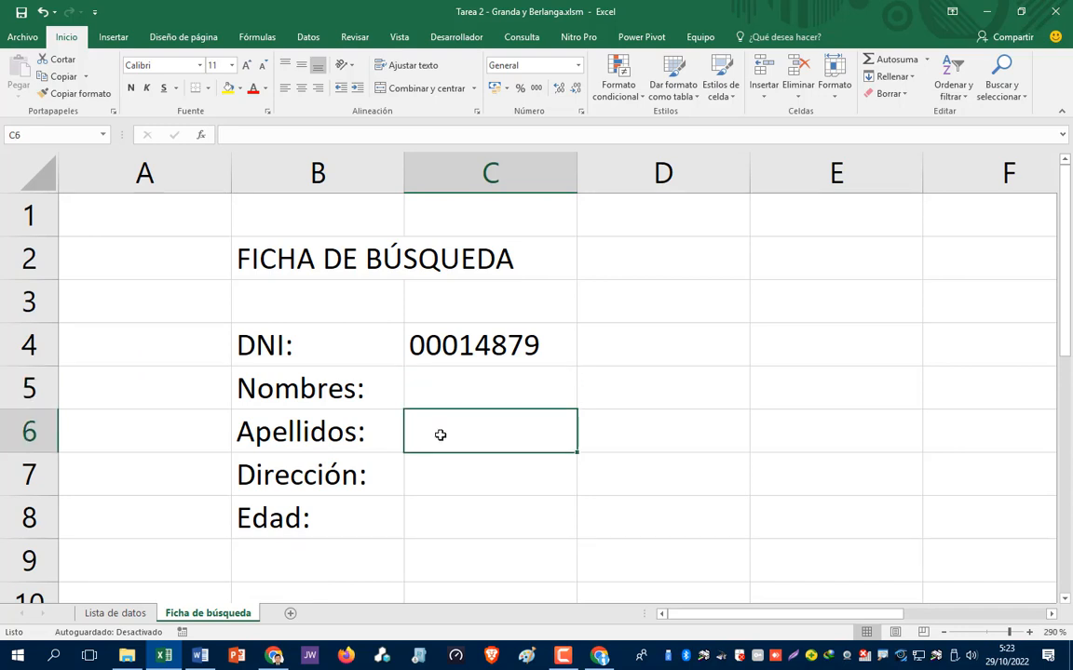
pyautogui.click(436, 477)
pyautogui.click(433, 517)
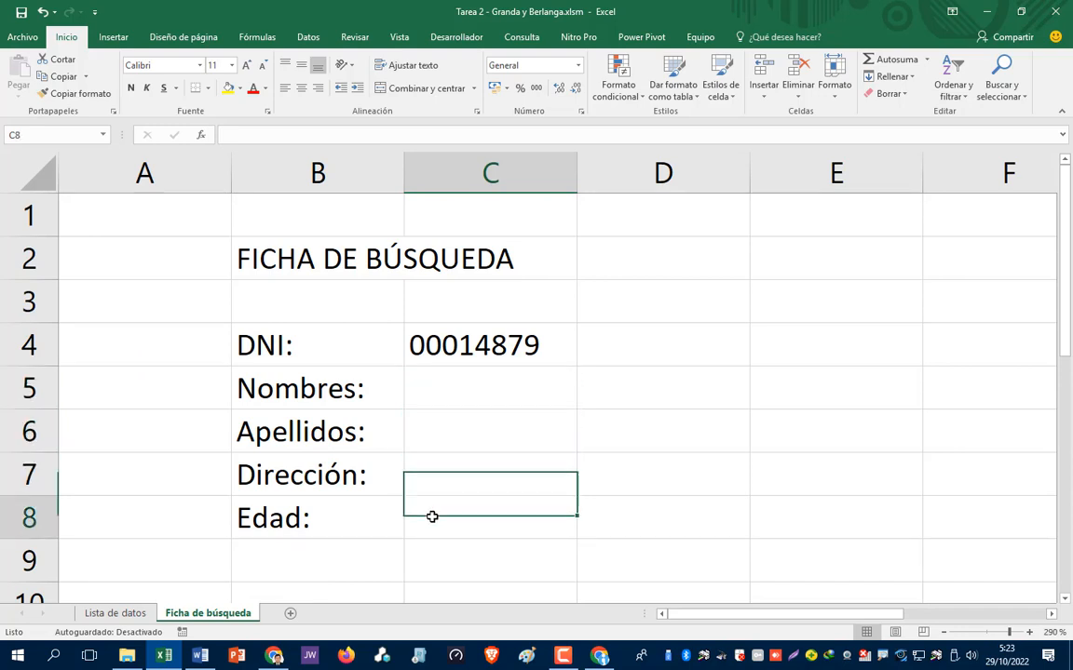
pyautogui.click(446, 391)
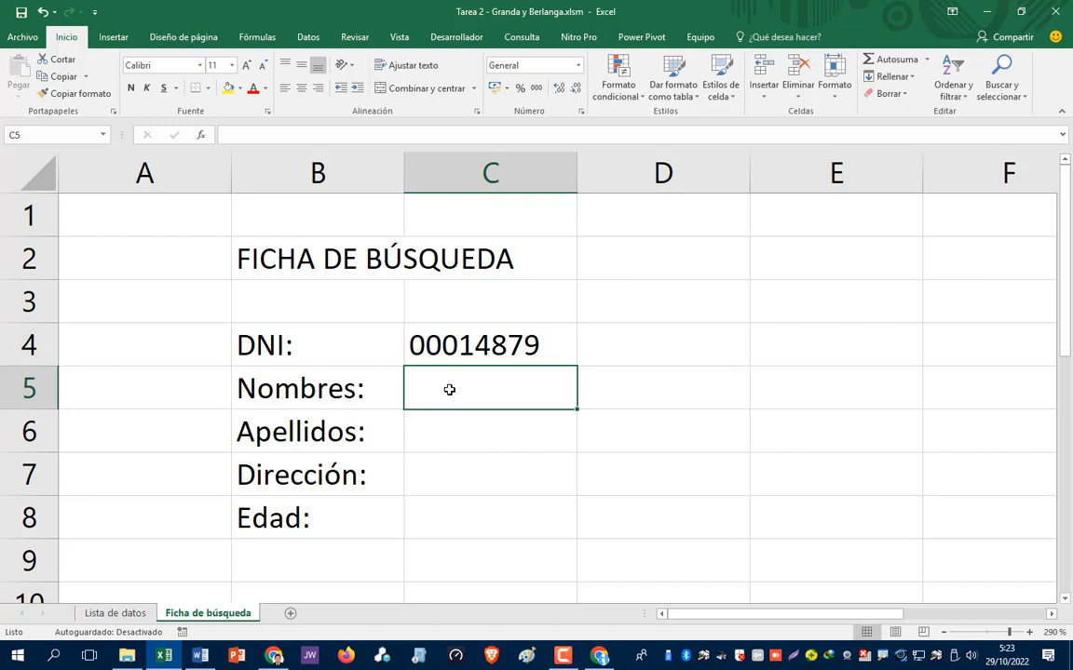
# - Discard the mistyped =buscvarv formula in C5, leaving it empty, and return to Lista de datos
pyautogui.write('=')
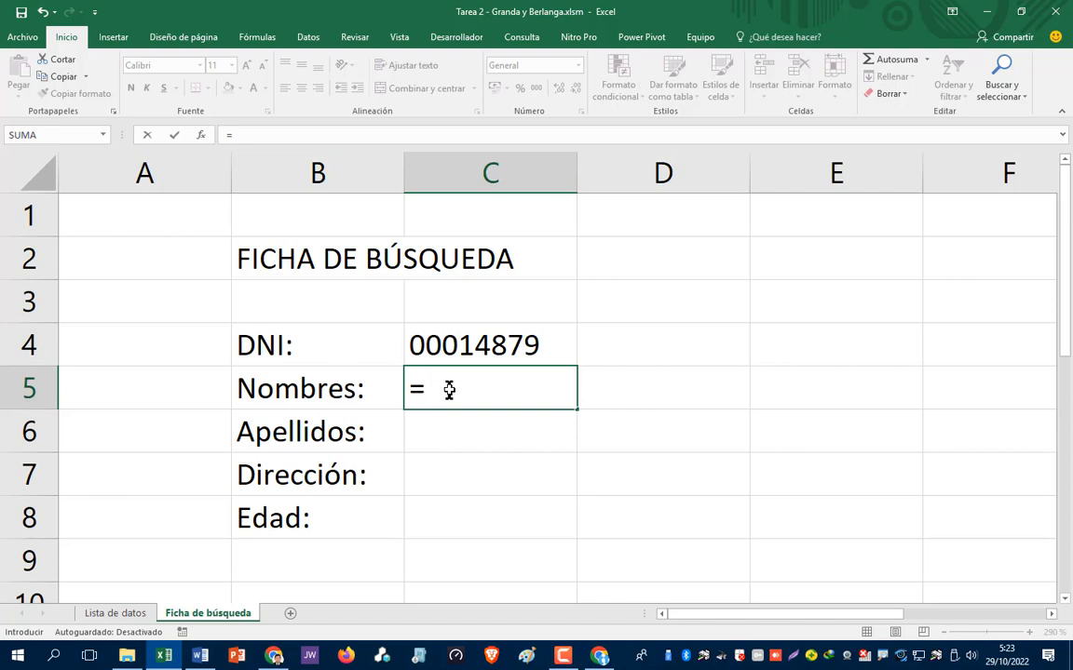
pyautogui.write('buscva')
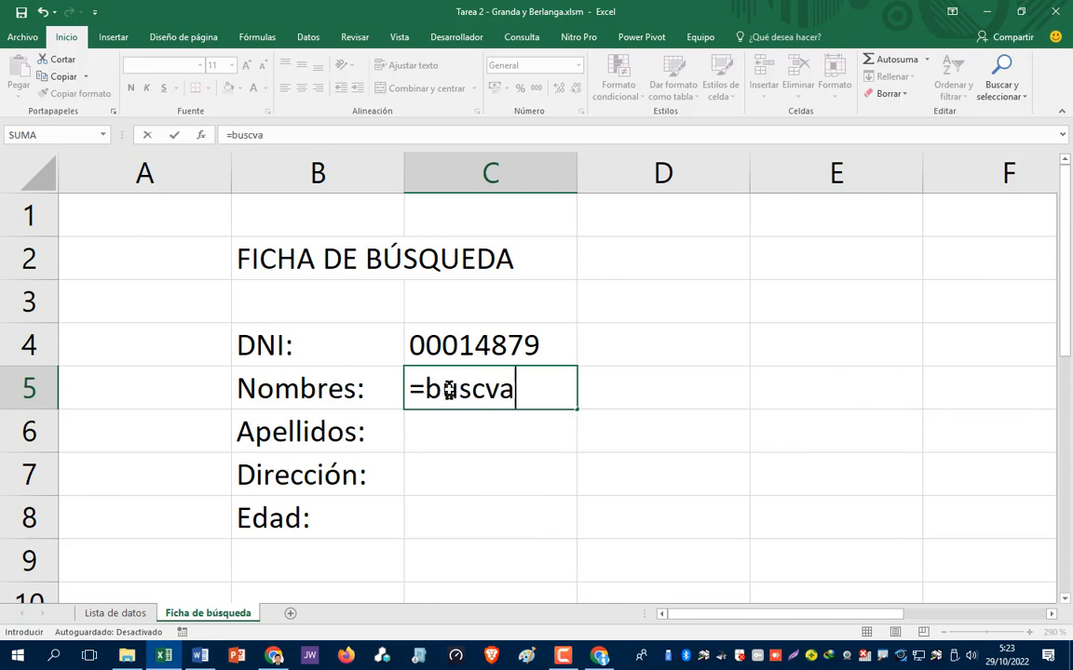
pyautogui.write('rv')
pyautogui.press('BackSpace')
pyautogui.press('BackSpace')
pyautogui.press('BackSpace')
pyautogui.press('BackSpace')
pyautogui.press('BackSpace')
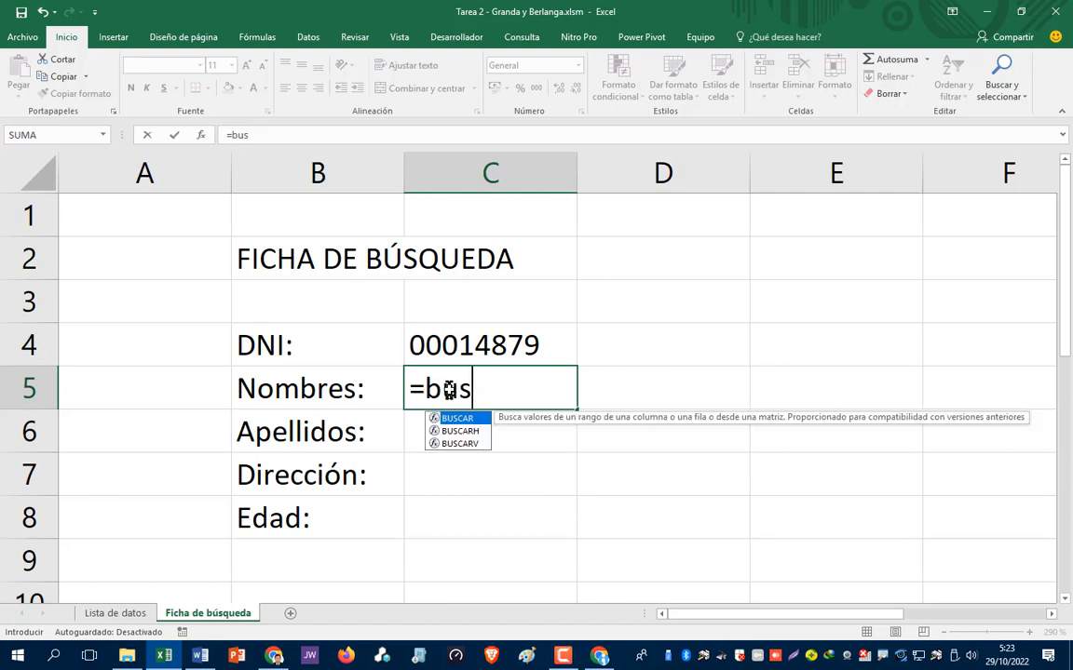
pyautogui.press('BackSpace')
pyautogui.press('BackSpace')
pyautogui.press('BackSpace')
pyautogui.press('BackSpace')
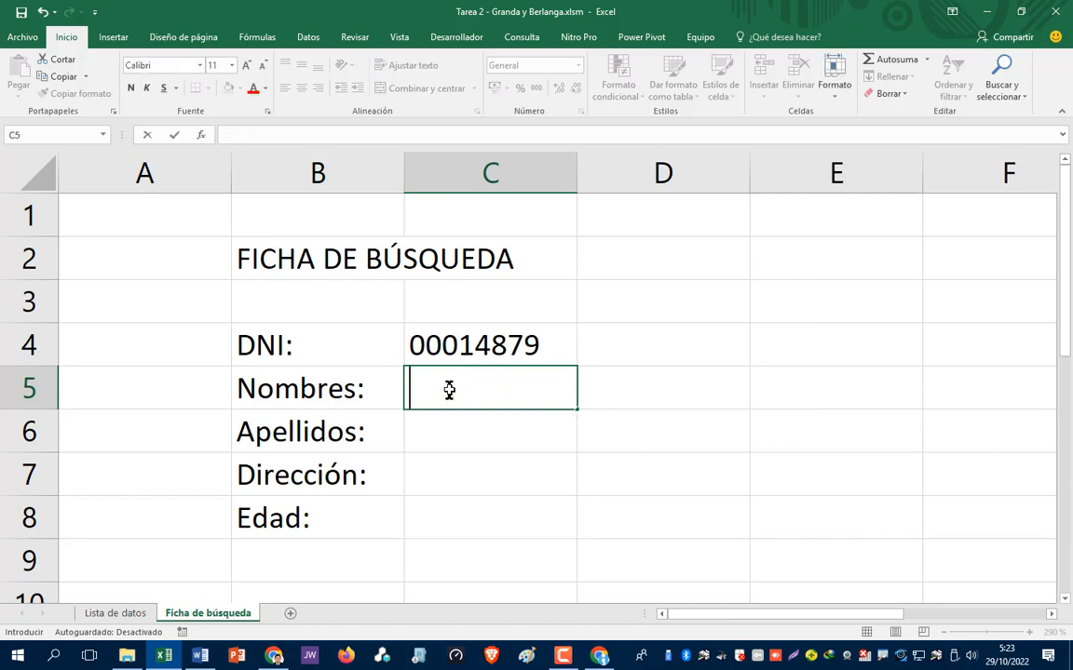
pyautogui.press('Return')
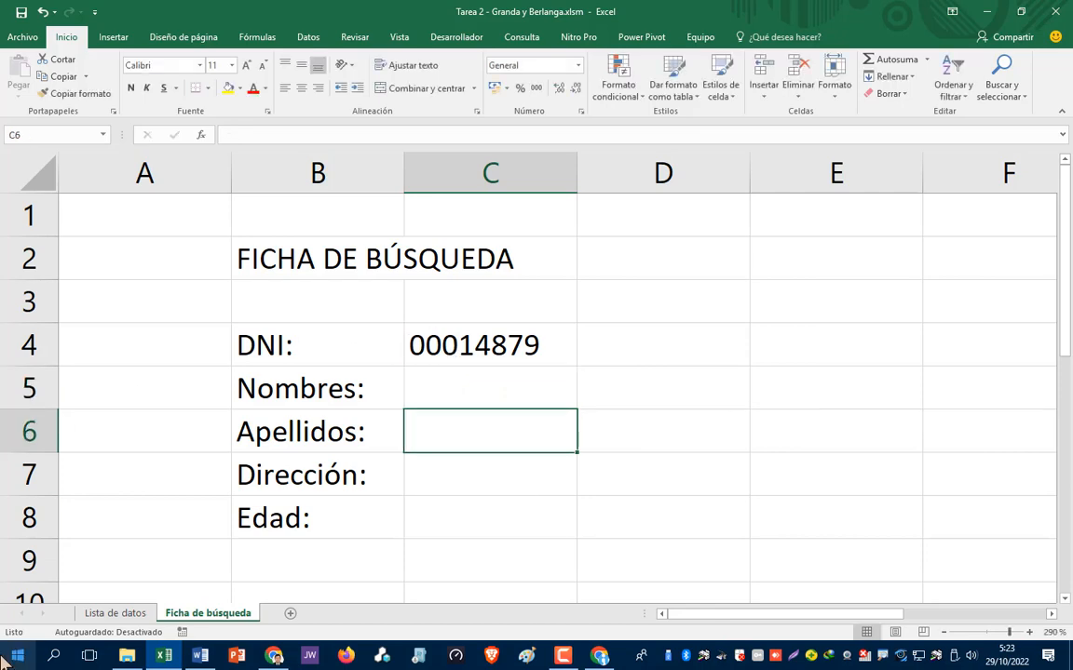
pyautogui.click(130, 616)
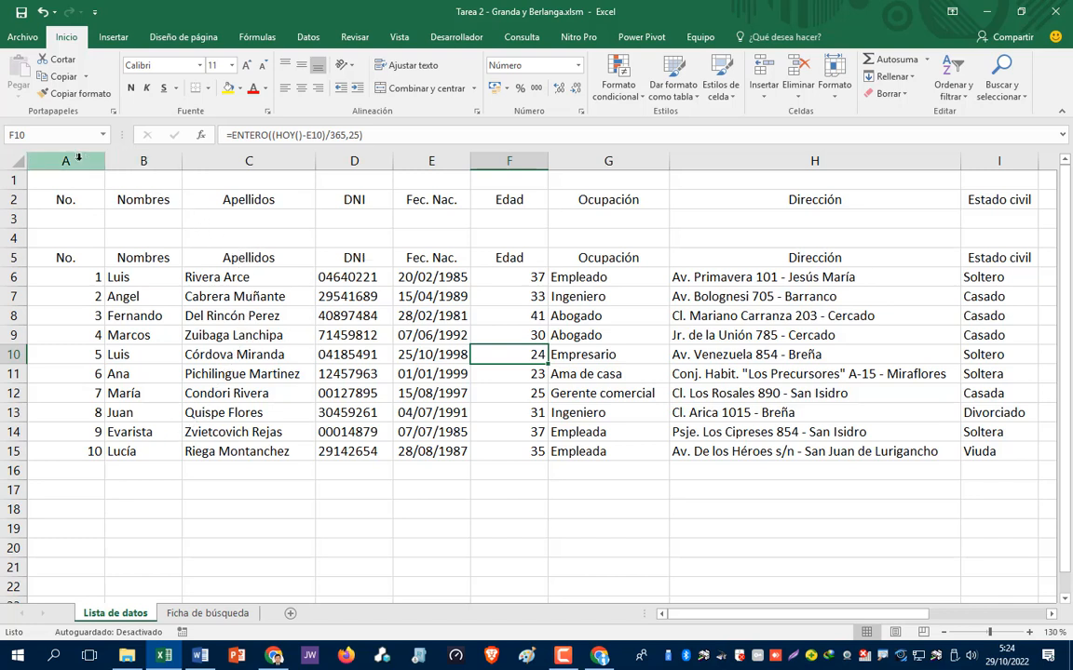
# - Insert a blank column B before Nombres, then select the shifted DNI column E
pyautogui.rightClick(141, 161)
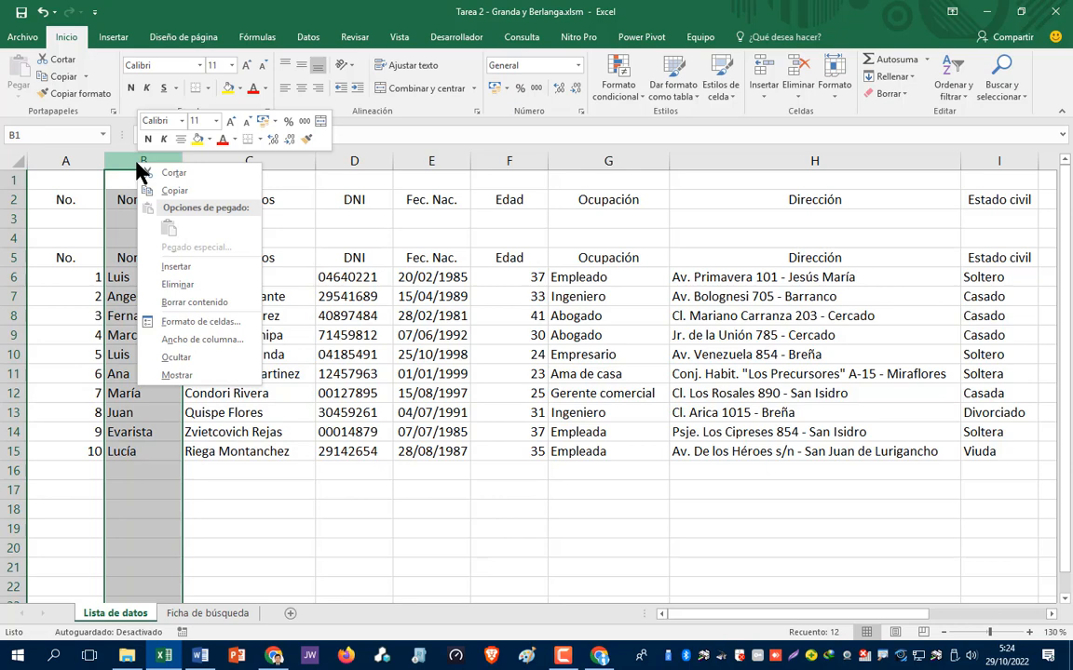
pyautogui.click(177, 267)
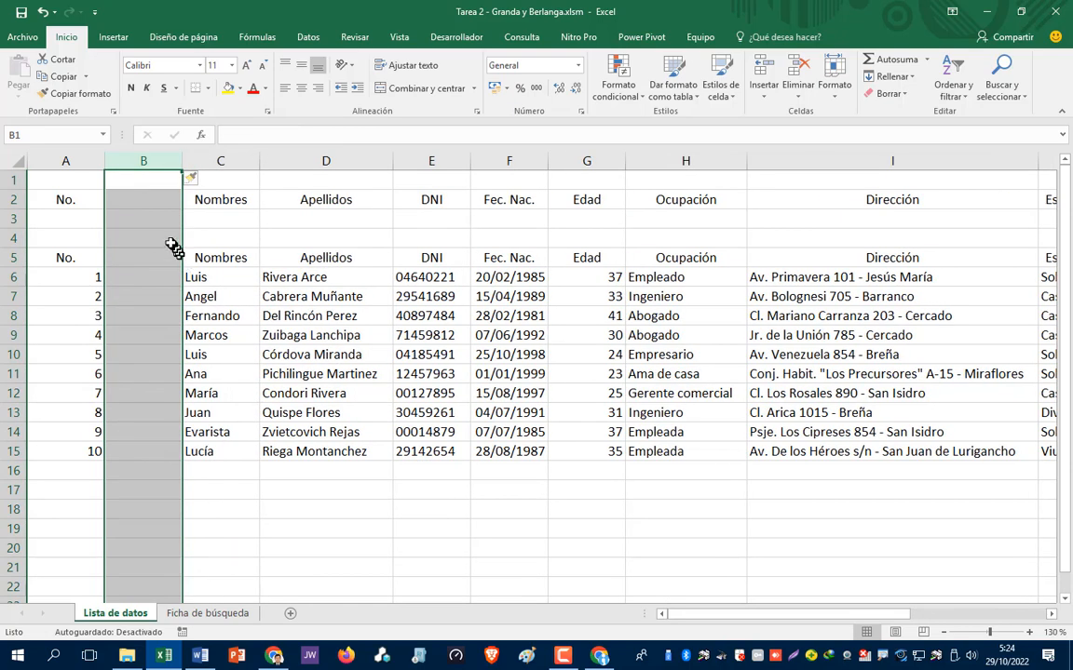
pyautogui.click(149, 355)
pyautogui.click(149, 277)
pyautogui.click(153, 359)
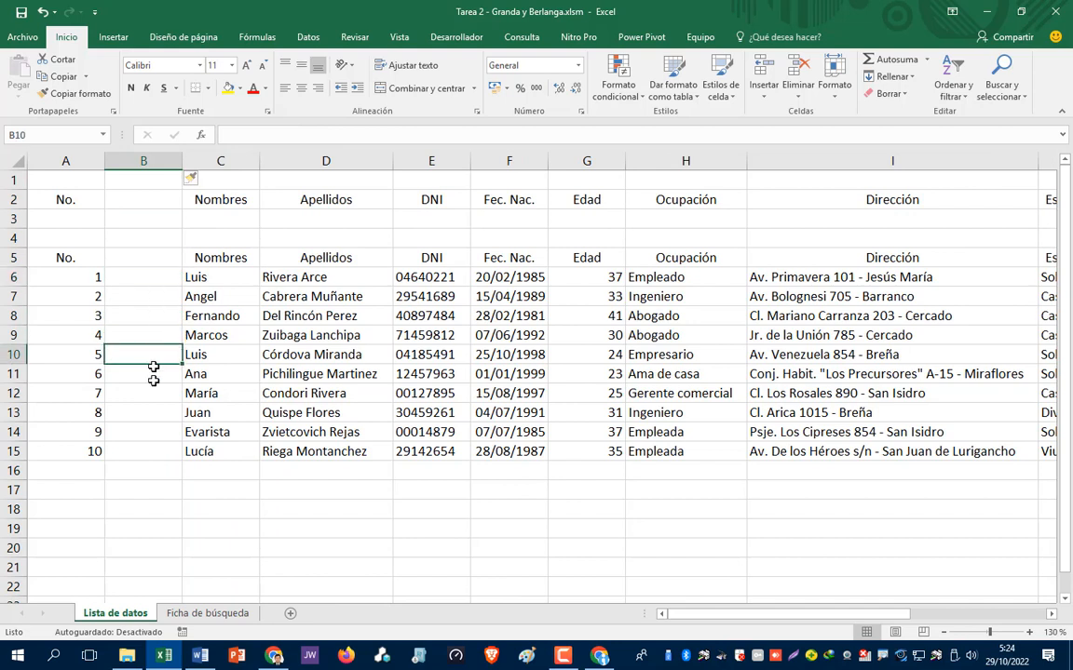
pyautogui.click(149, 432)
pyautogui.click(144, 489)
pyautogui.click(149, 393)
pyautogui.click(153, 315)
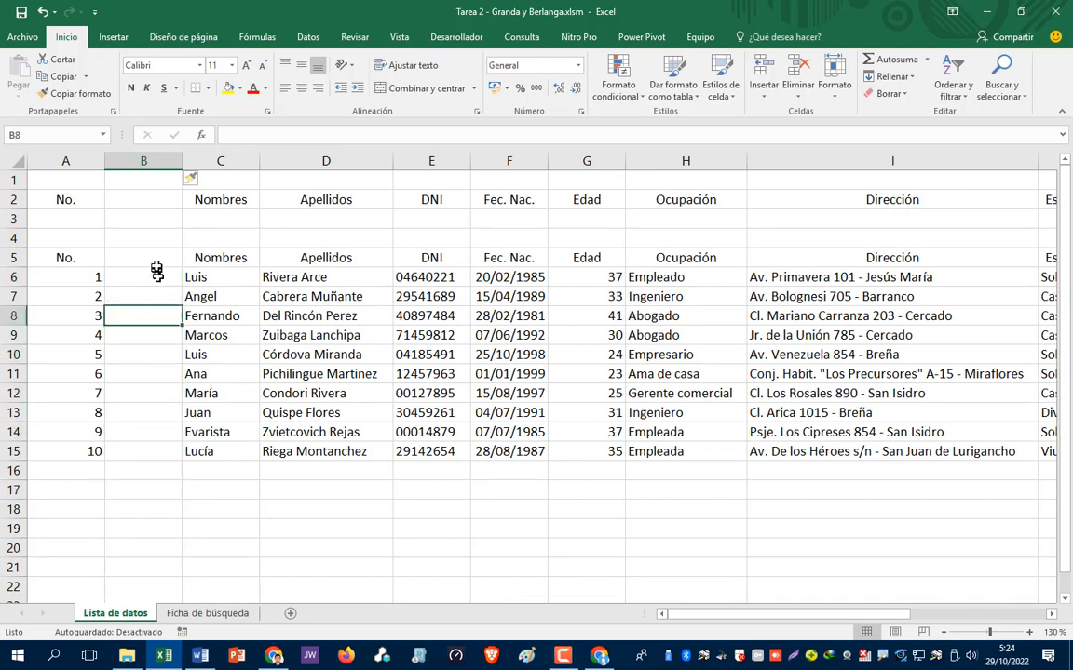
pyautogui.click(153, 257)
pyautogui.click(156, 296)
pyautogui.click(147, 391)
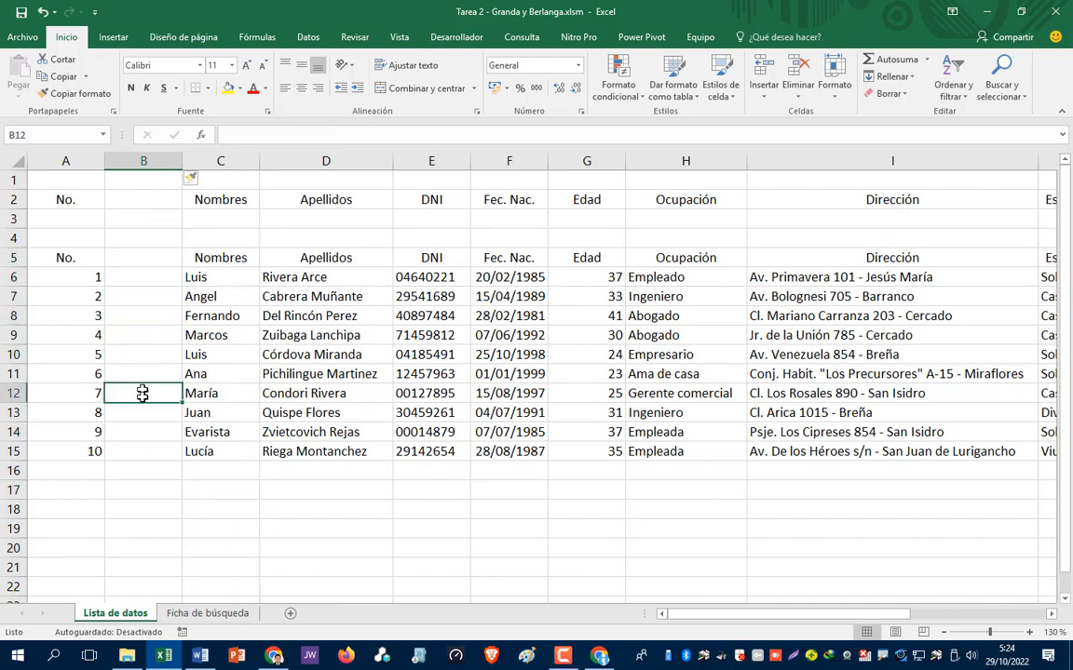
pyautogui.click(149, 450)
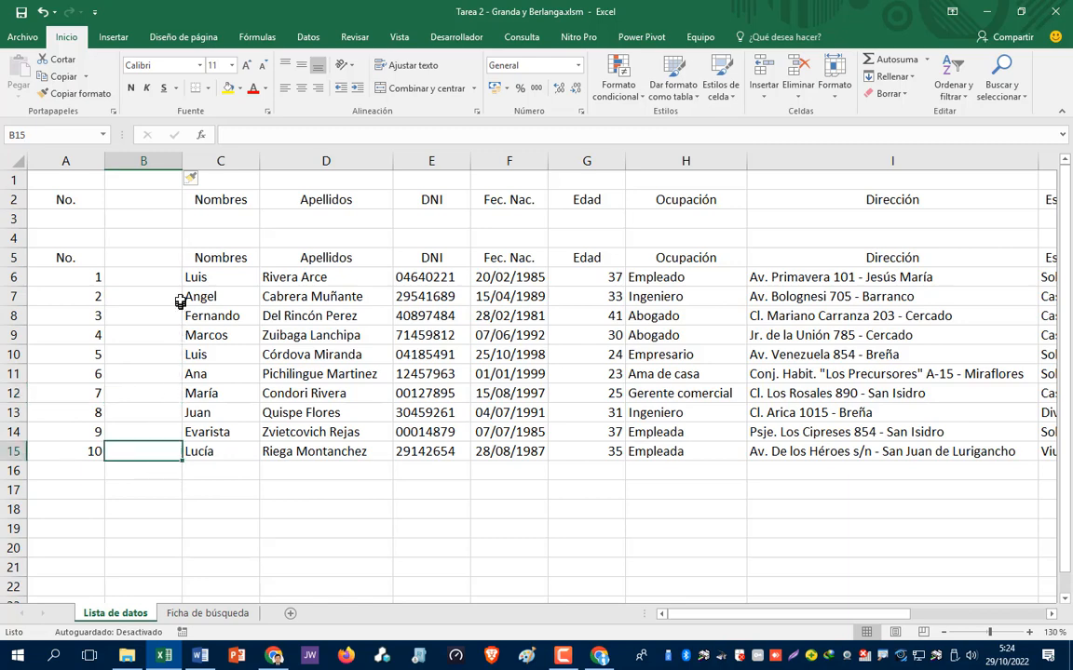
pyautogui.click(436, 163)
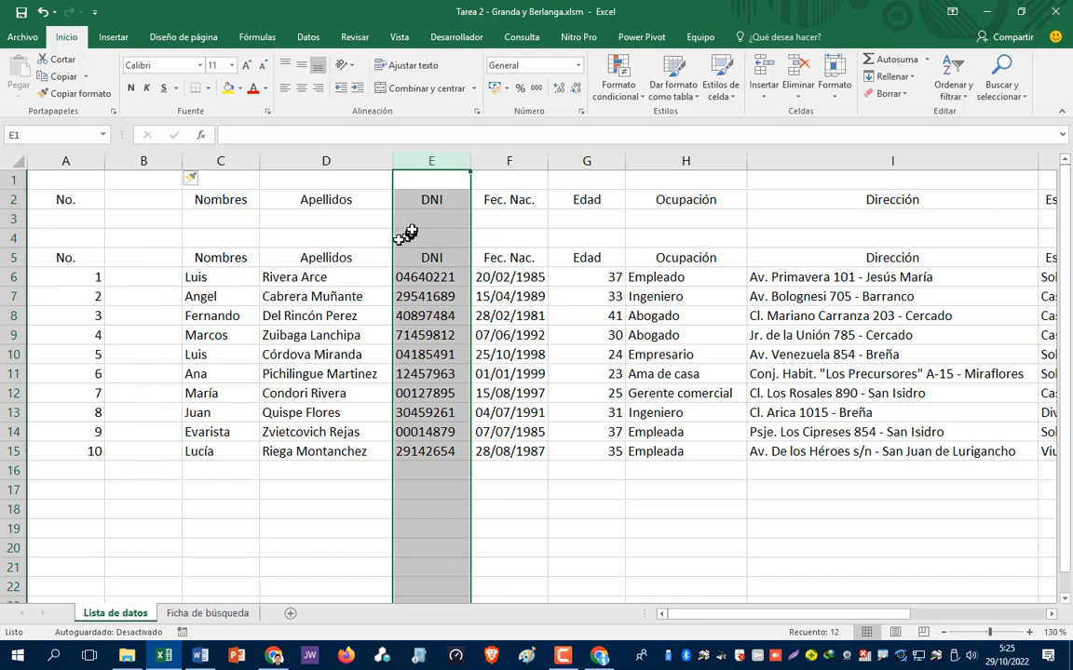
pyautogui.rightClick(447, 158)
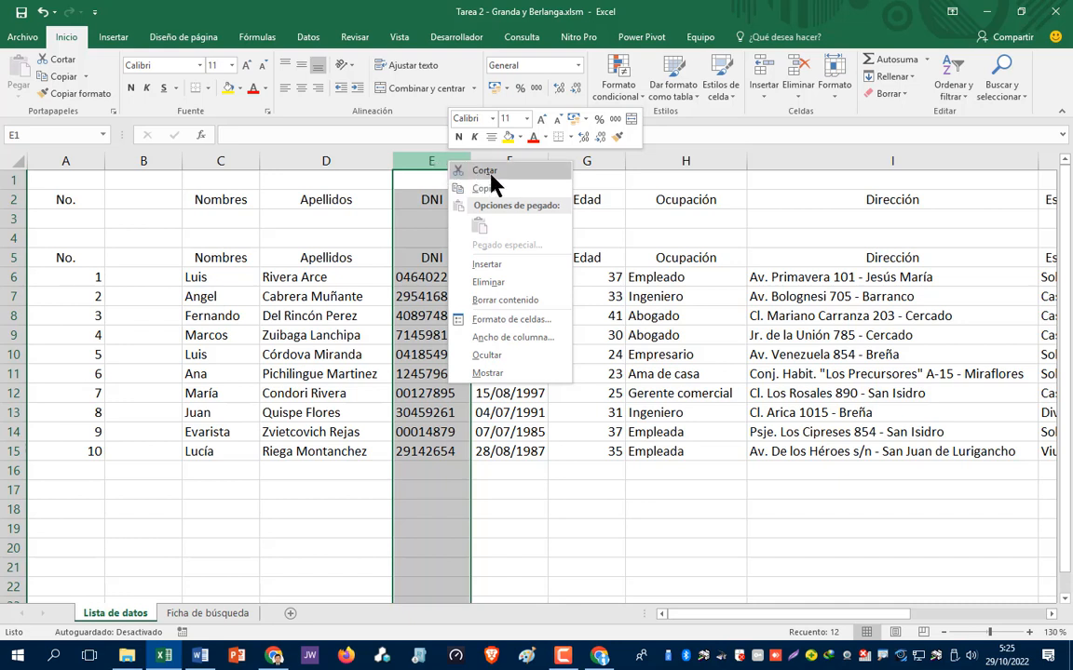
pyautogui.click(485, 171)
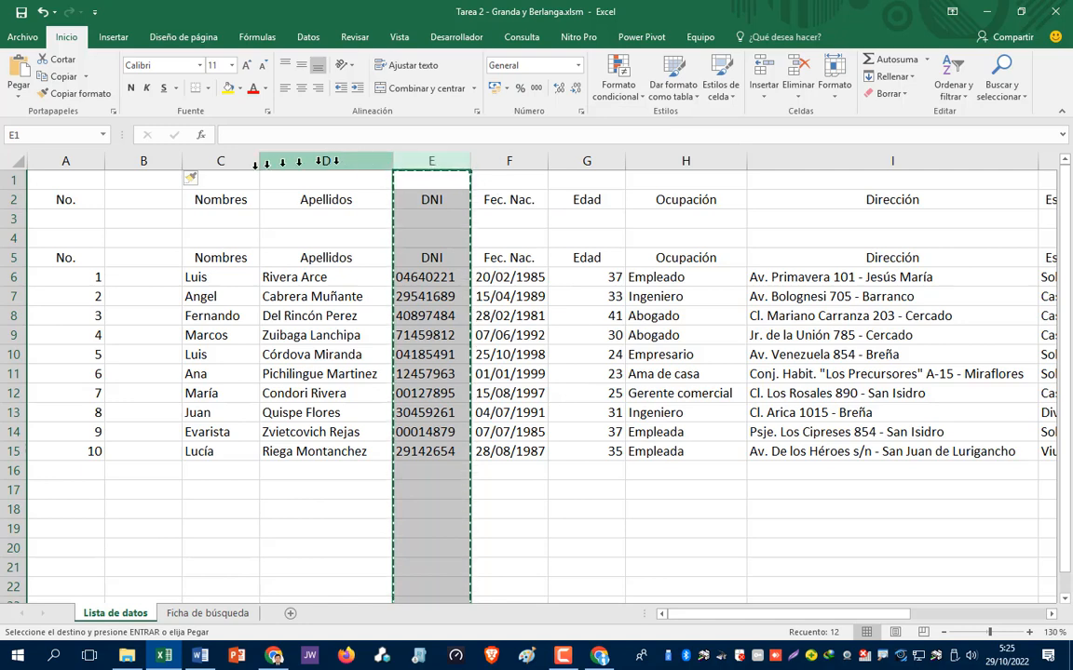
pyautogui.click(139, 177)
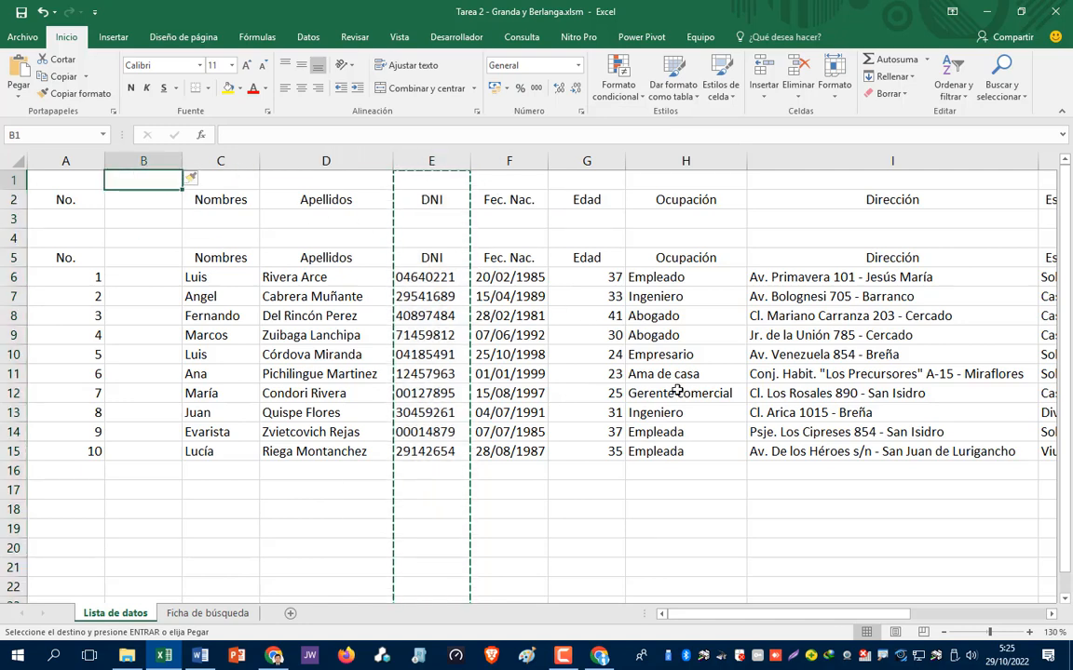
pyautogui.hotkey('ctrl', 'v')
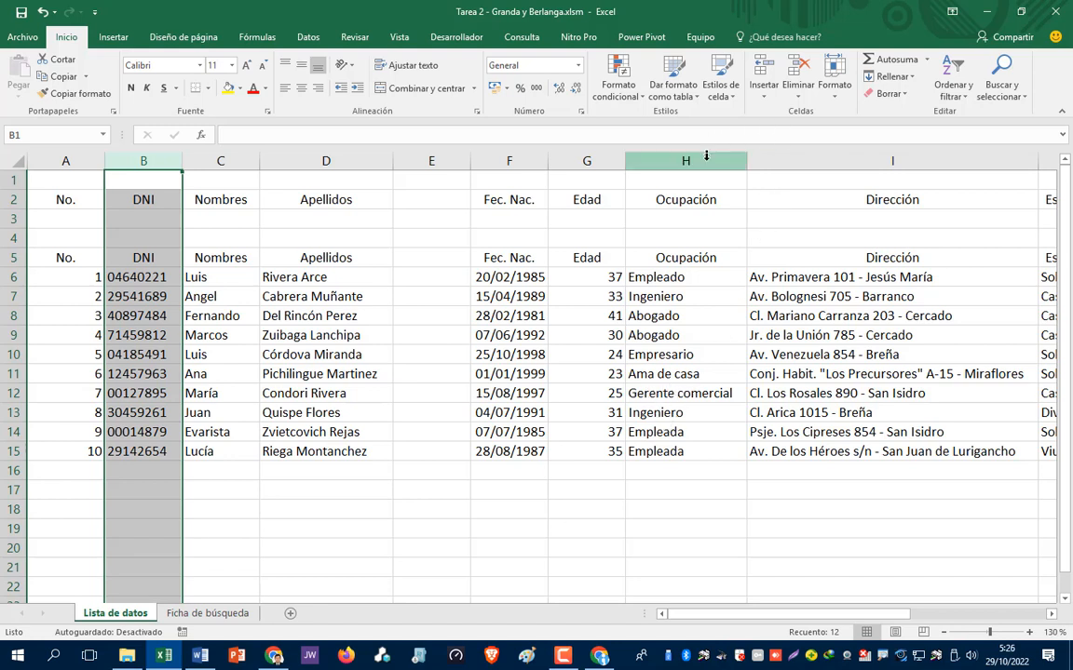
pyautogui.rightClick(450, 156)
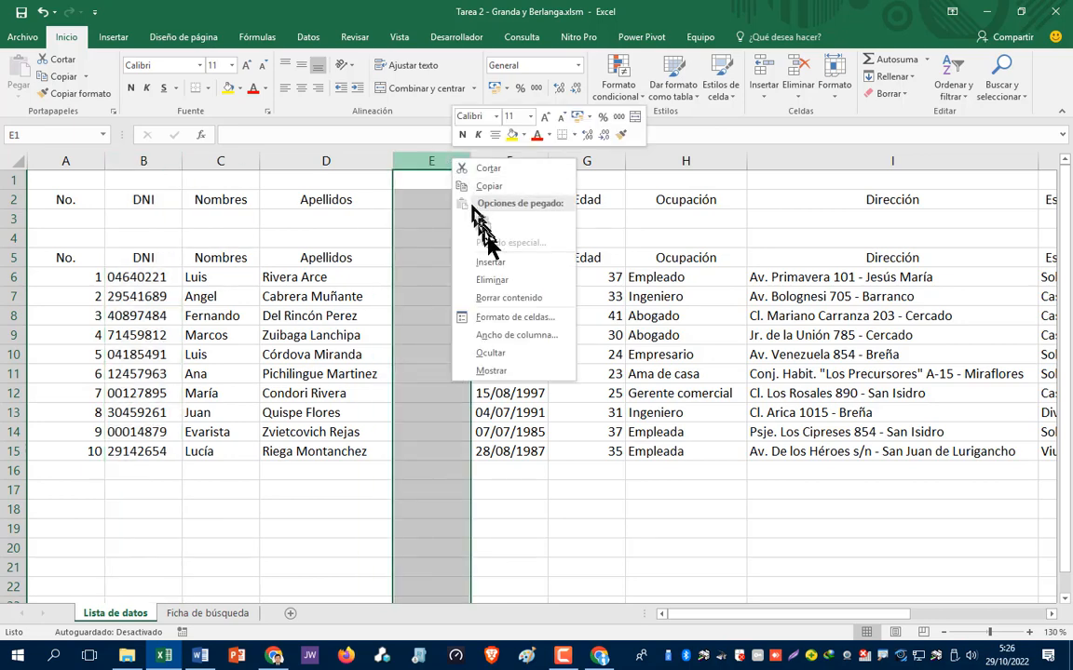
pyautogui.click(496, 288)
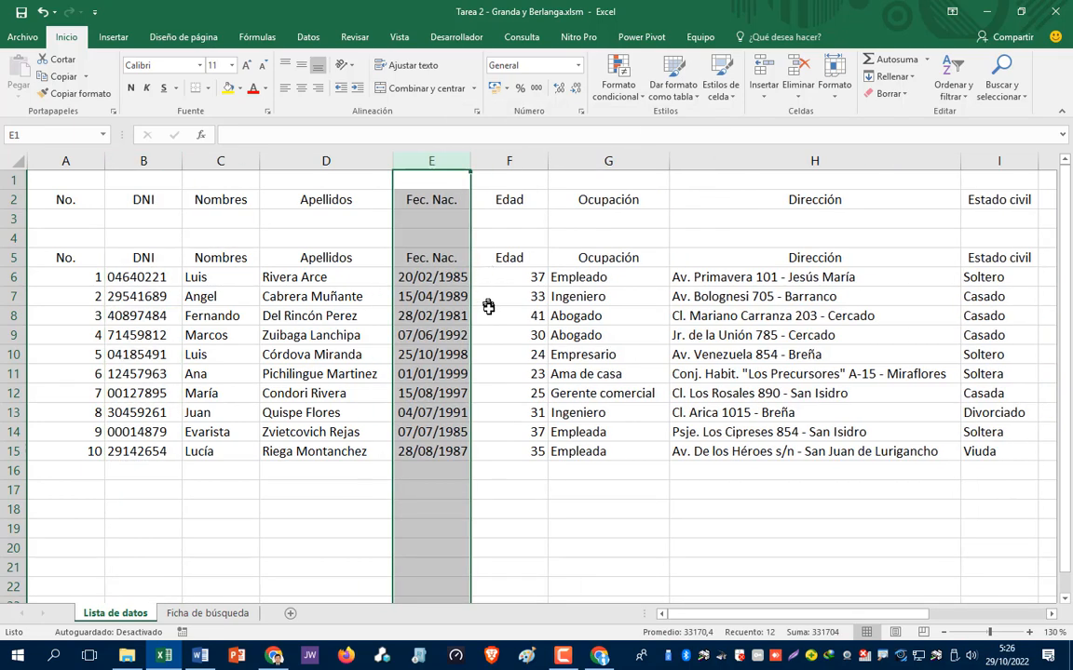
pyautogui.click(486, 314)
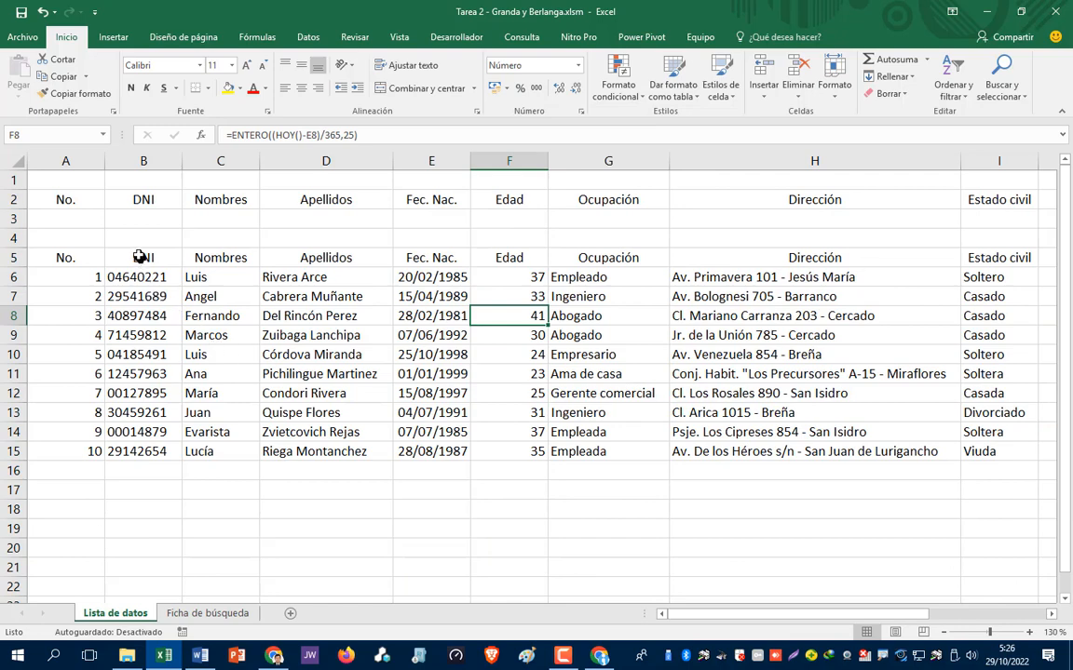
pyautogui.moveTo(138, 256); pyautogui.dragTo(151, 452)
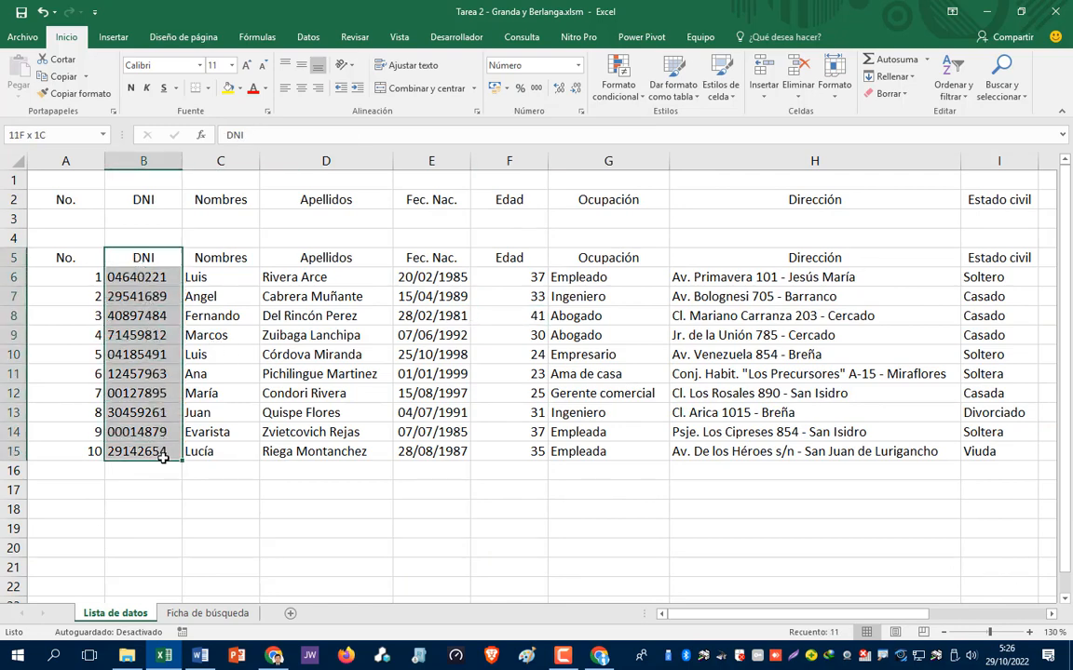
pyautogui.click(244, 489)
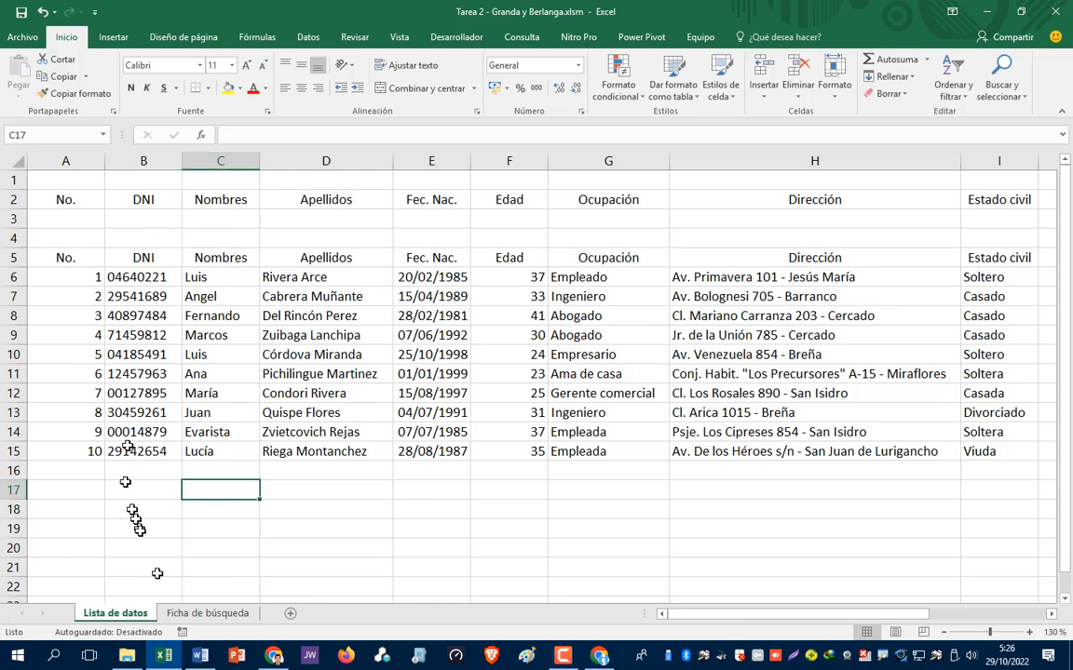
# - In C5 on Ficha de búsqueda, begin =buscarv(C4; using the DNI as lookup value
pyautogui.click(208, 619)
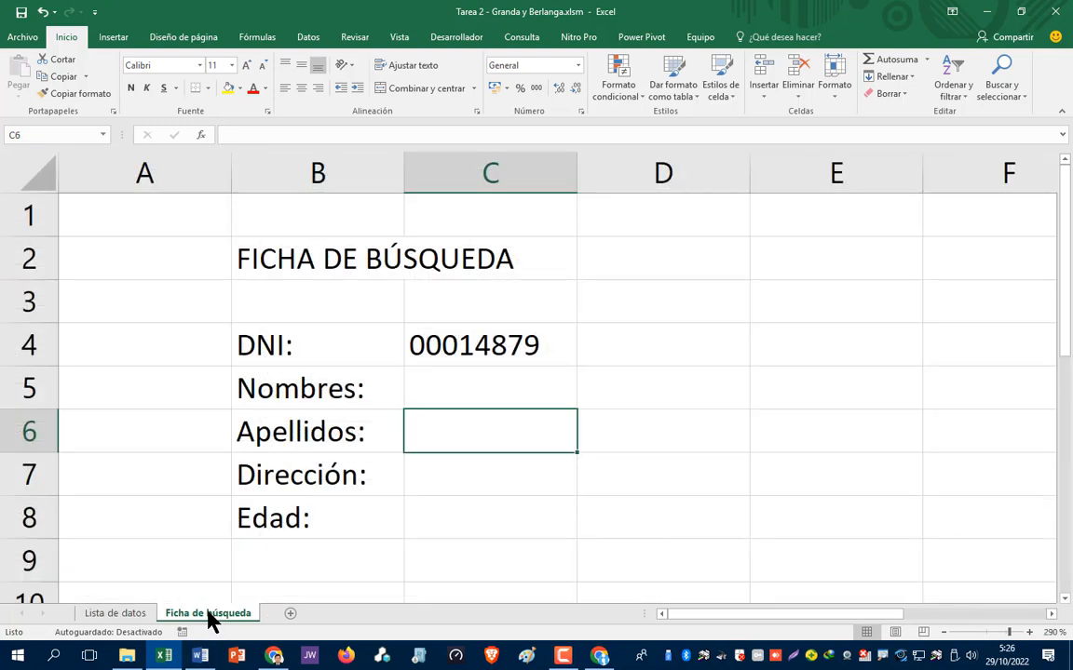
pyautogui.click(452, 390)
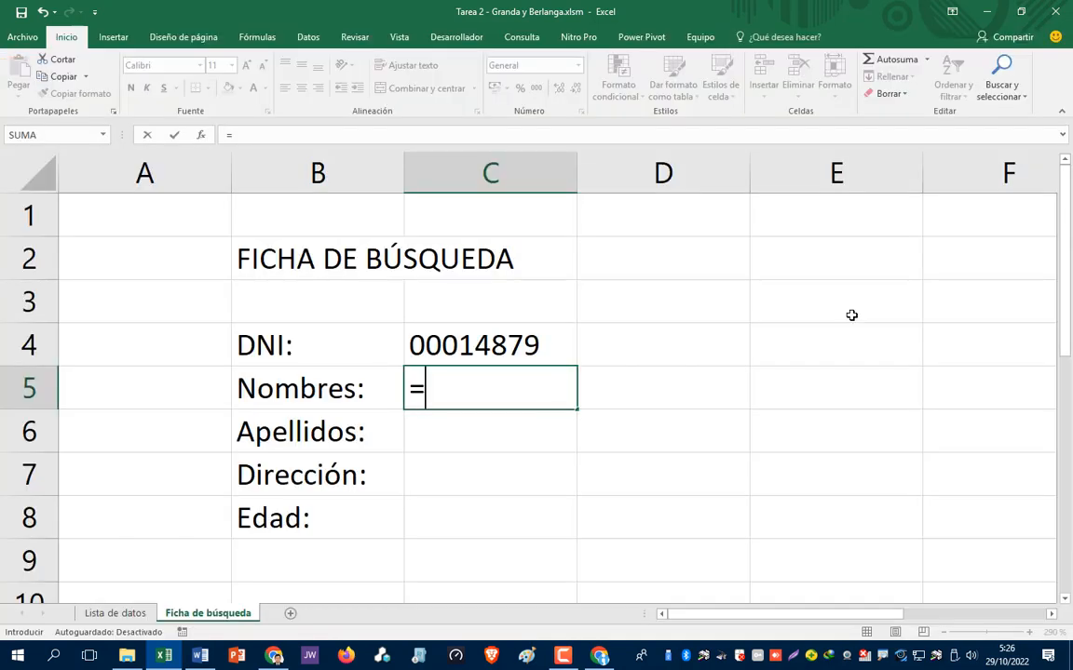
pyautogui.write('=buscar')
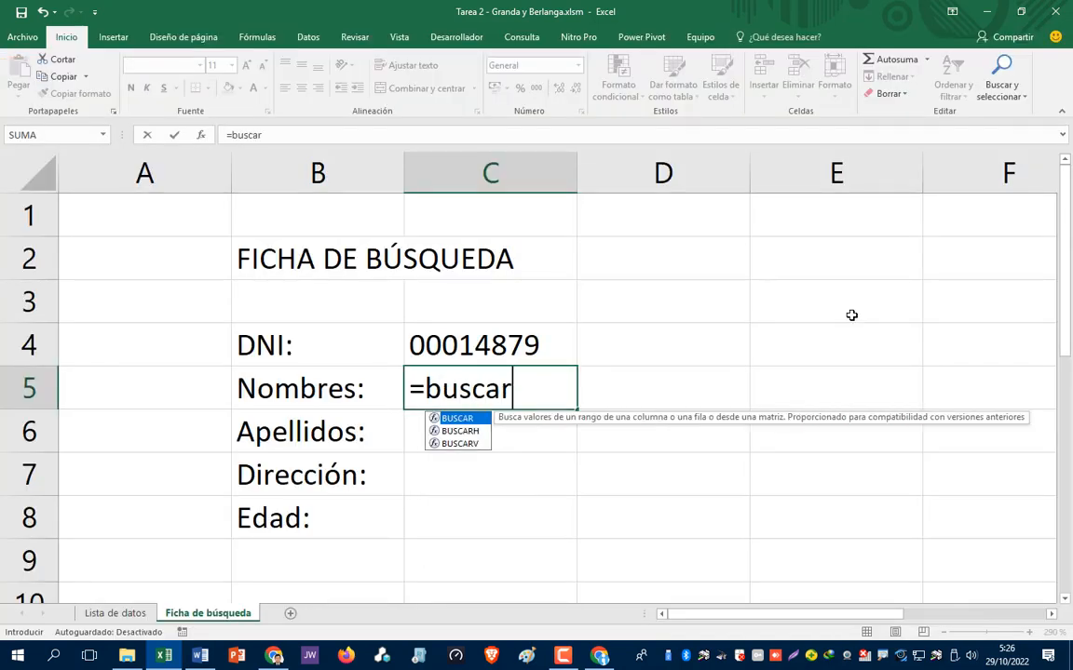
pyautogui.write('v')
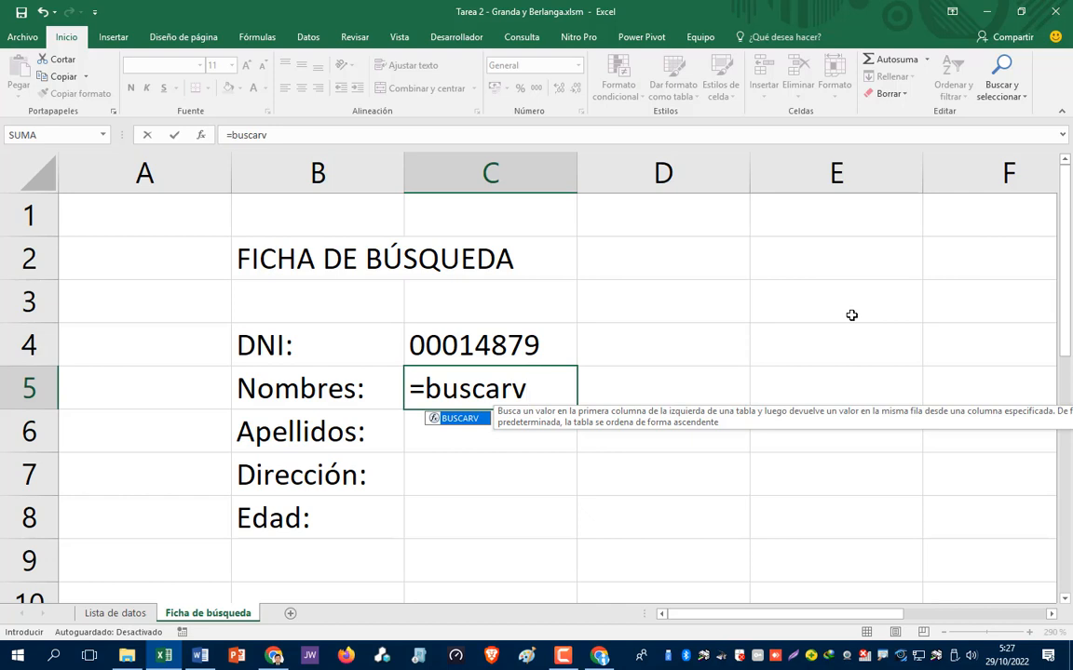
pyautogui.write('(')
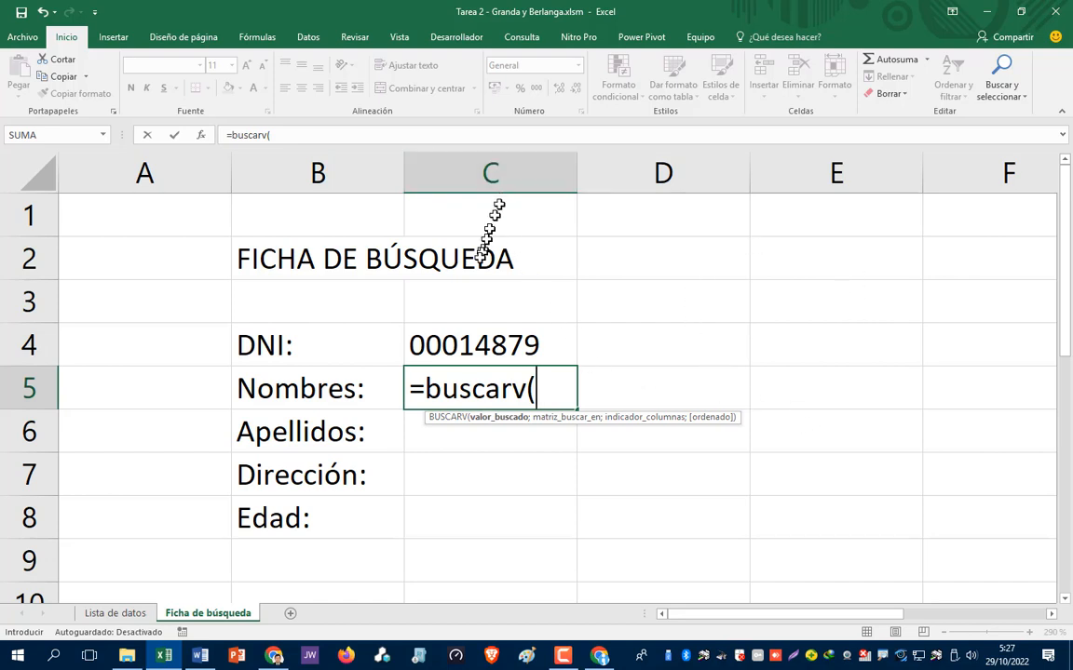
pyautogui.click(475, 335)
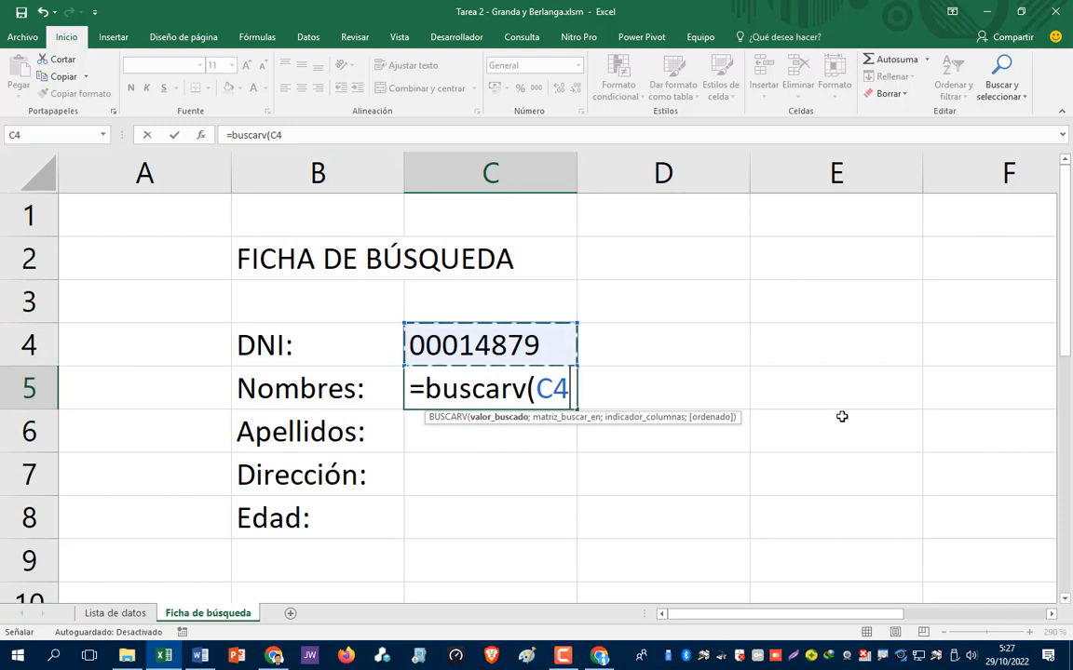
pyautogui.write(';')
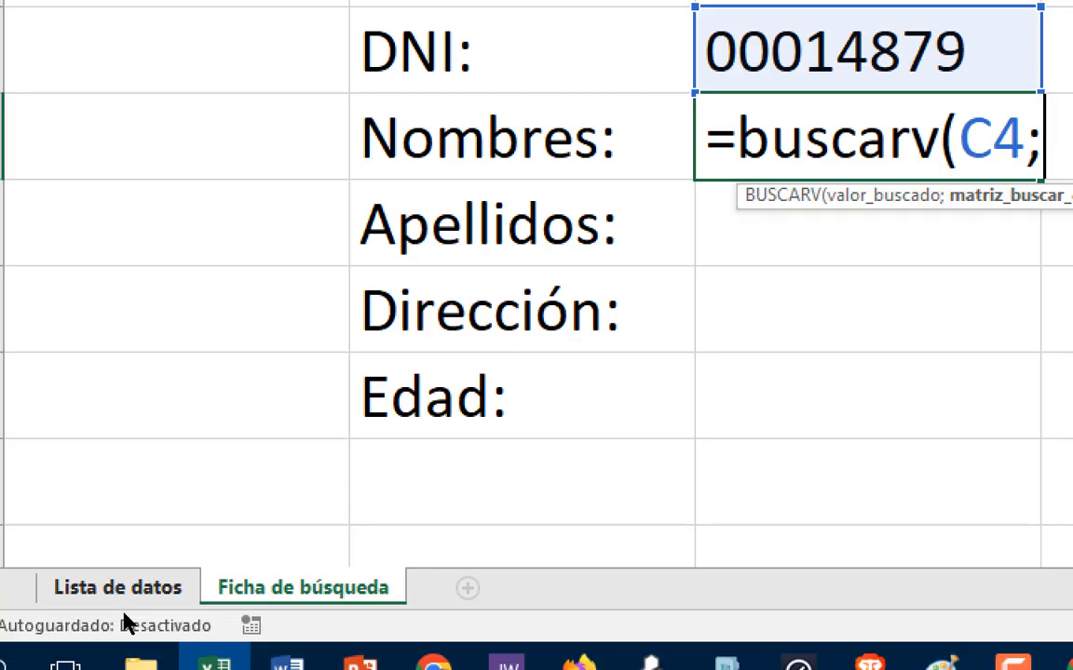
# - Finish the formula as =buscarv(C4;'Lista de datos'!A6:J15;2;FALSO) and enter it
pyautogui.moveTo(149, 575); pyautogui.dragTo(92, 593)
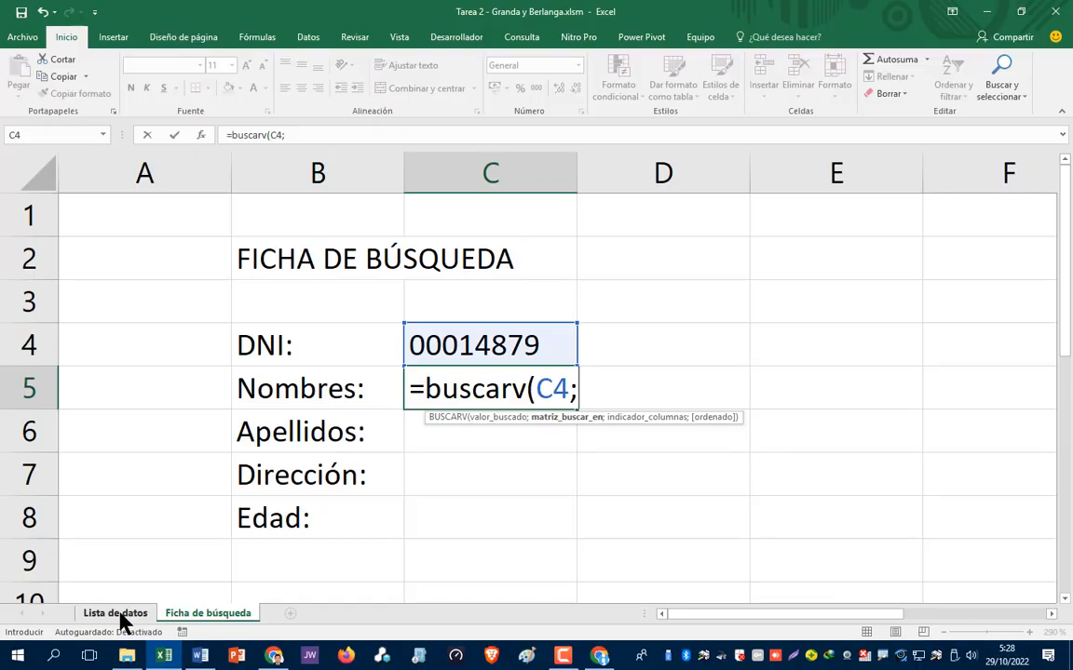
pyautogui.click(125, 589)
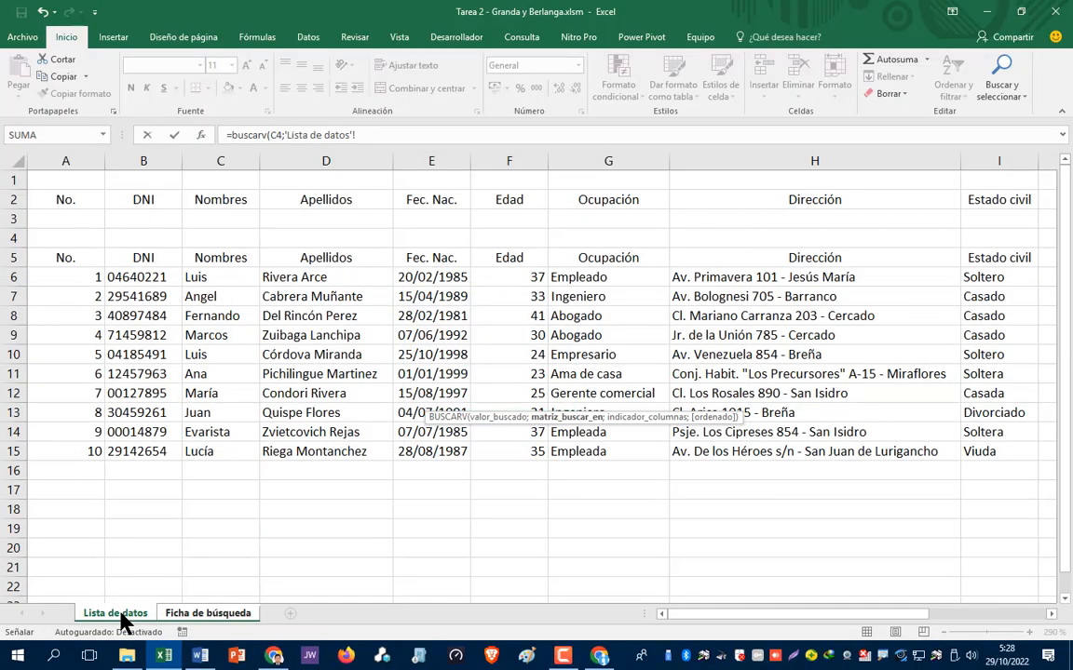
pyautogui.click(58, 276)
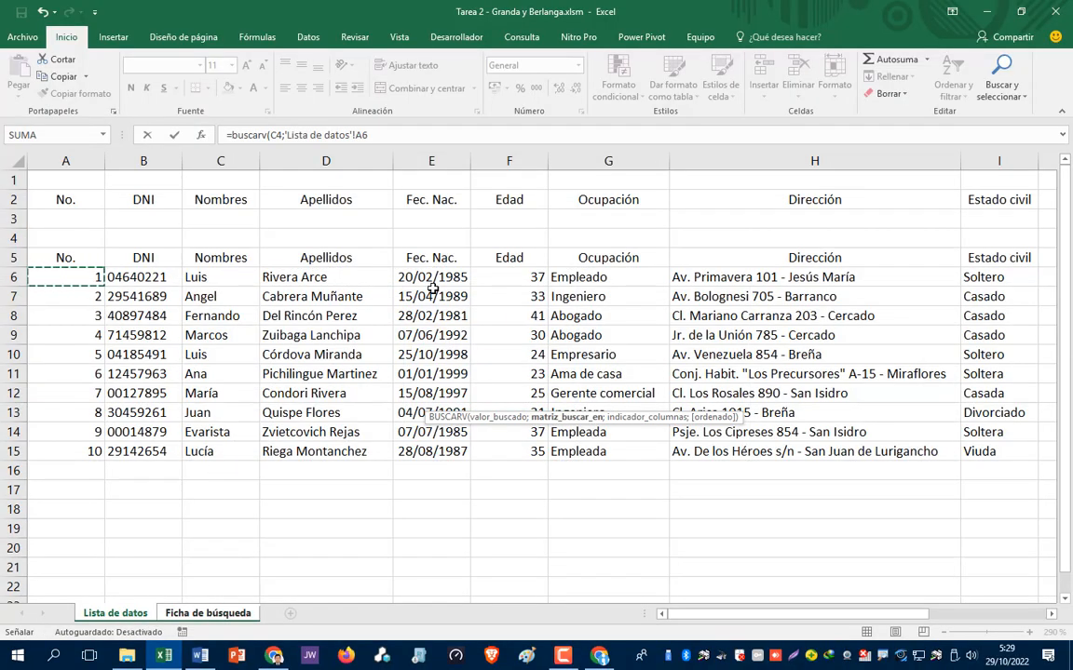
pyautogui.moveTo(58, 277); pyautogui.dragTo(969, 461)
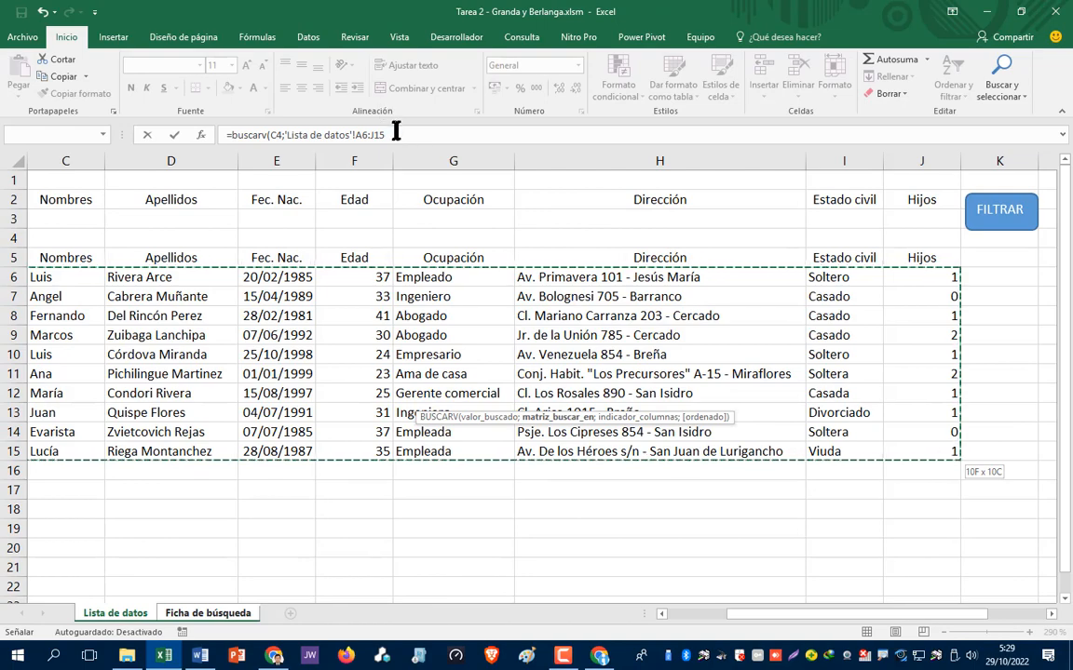
pyautogui.click(396, 134)
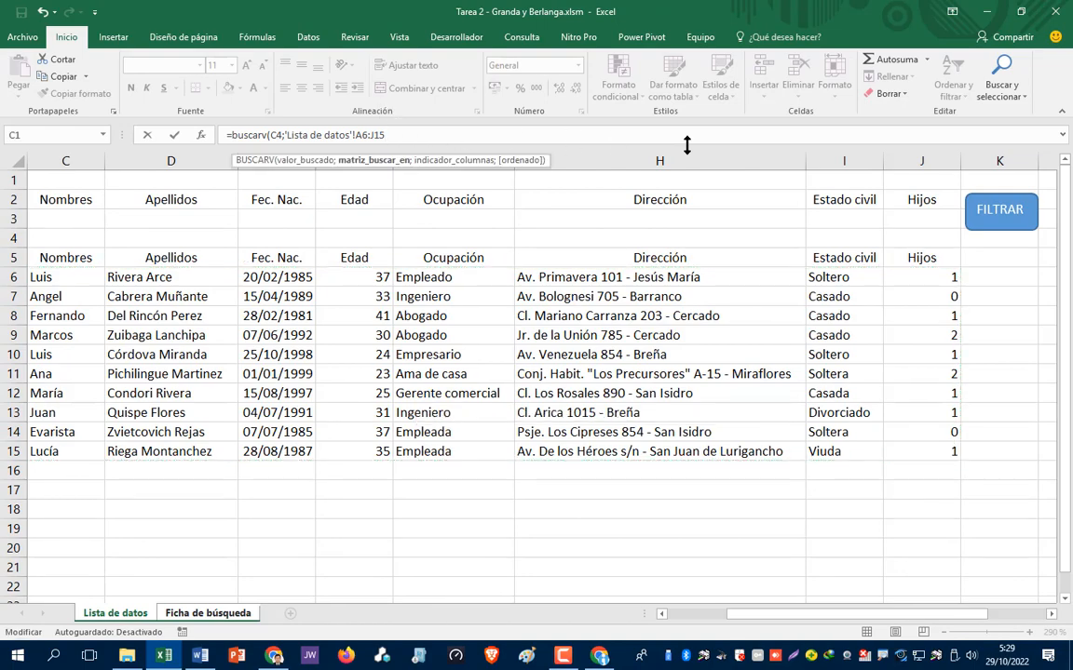
pyautogui.write(';')
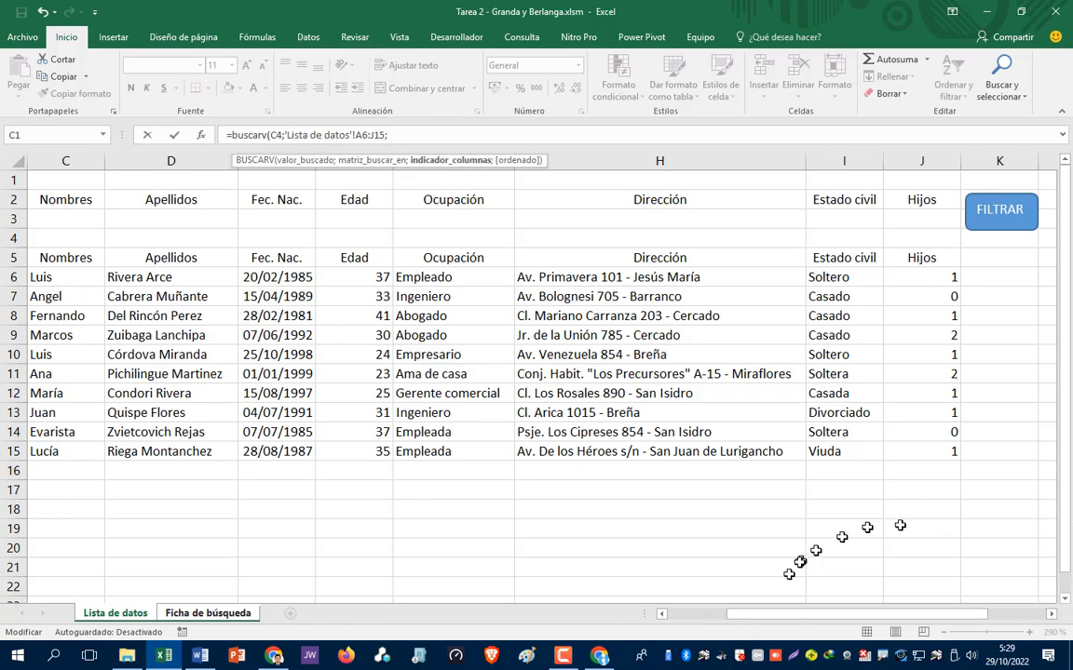
pyautogui.moveTo(736, 615); pyautogui.dragTo(691, 616)
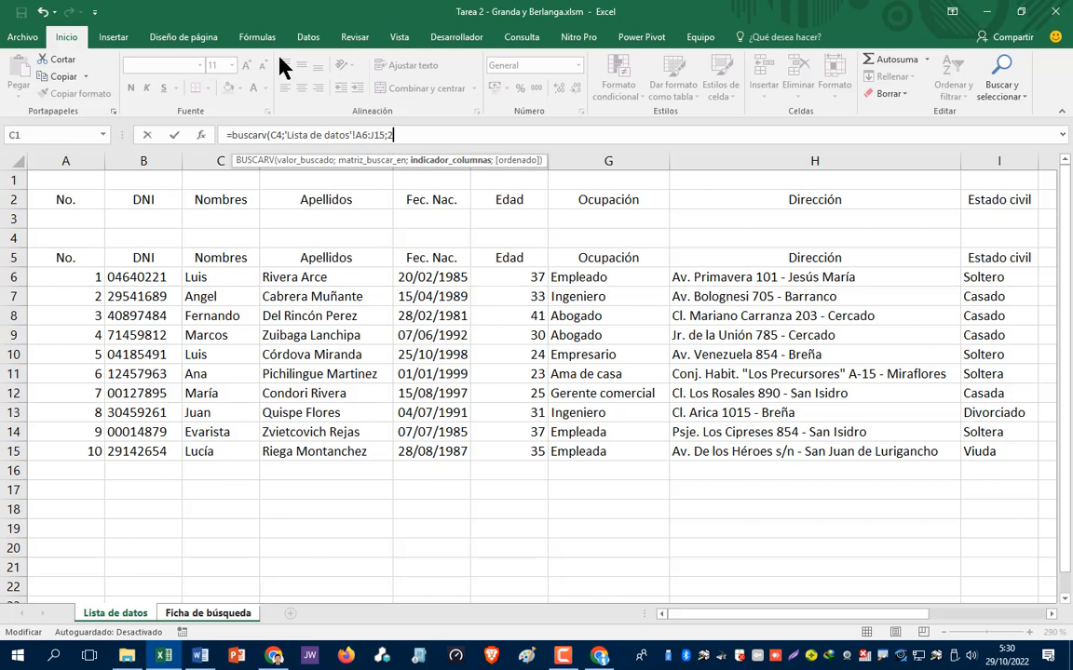
pyautogui.write(';')
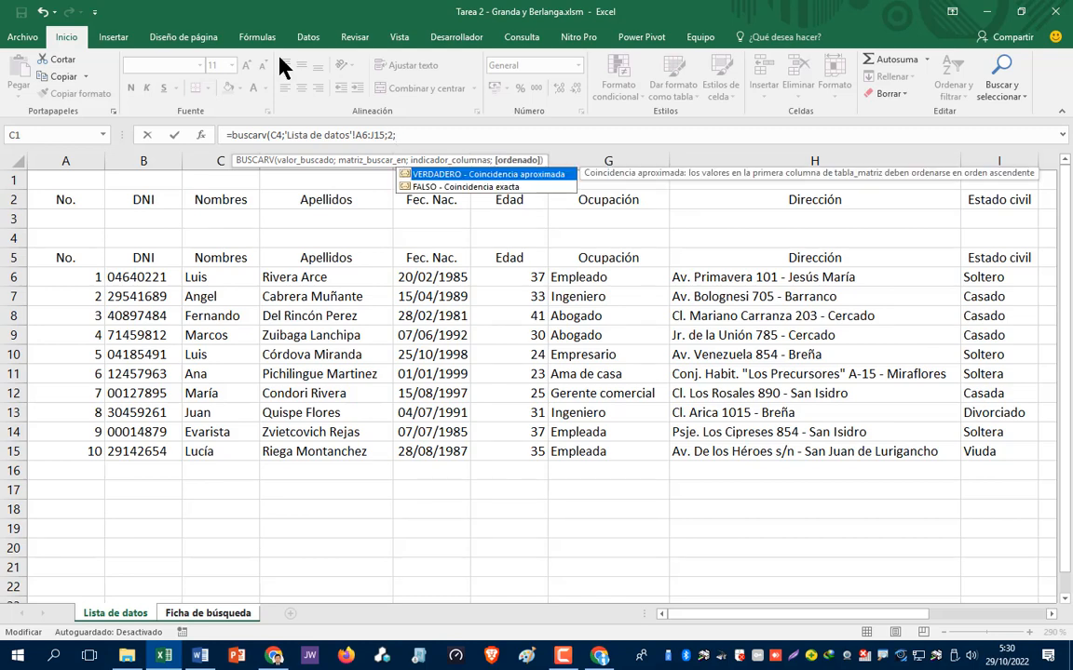
pyautogui.write('FALSO')
pyautogui.write(')')
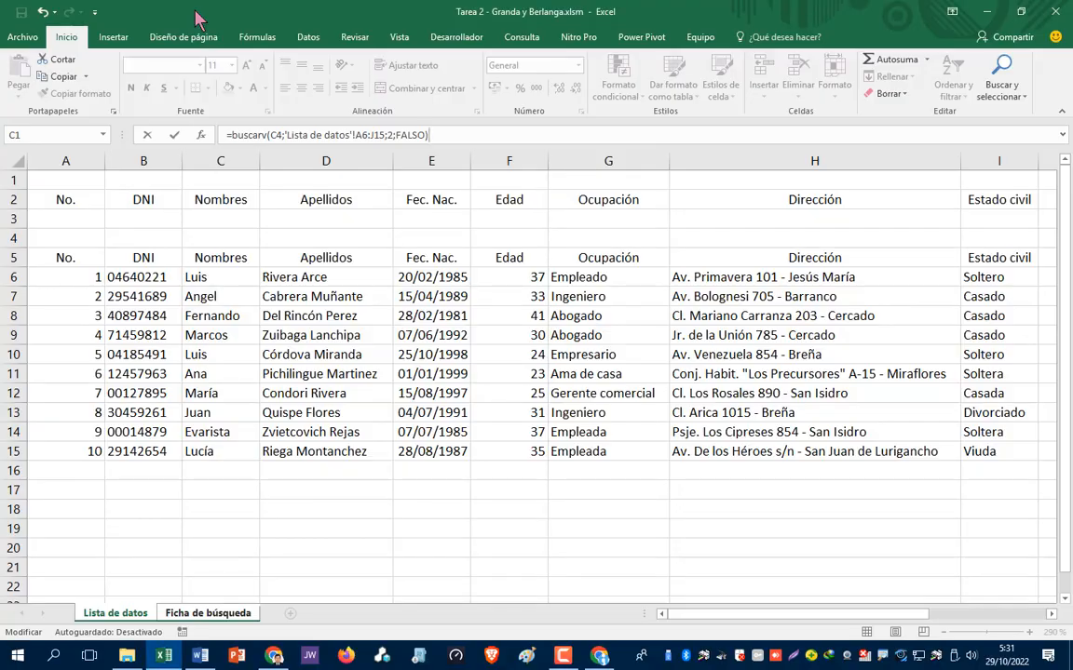
pyautogui.press('Return')
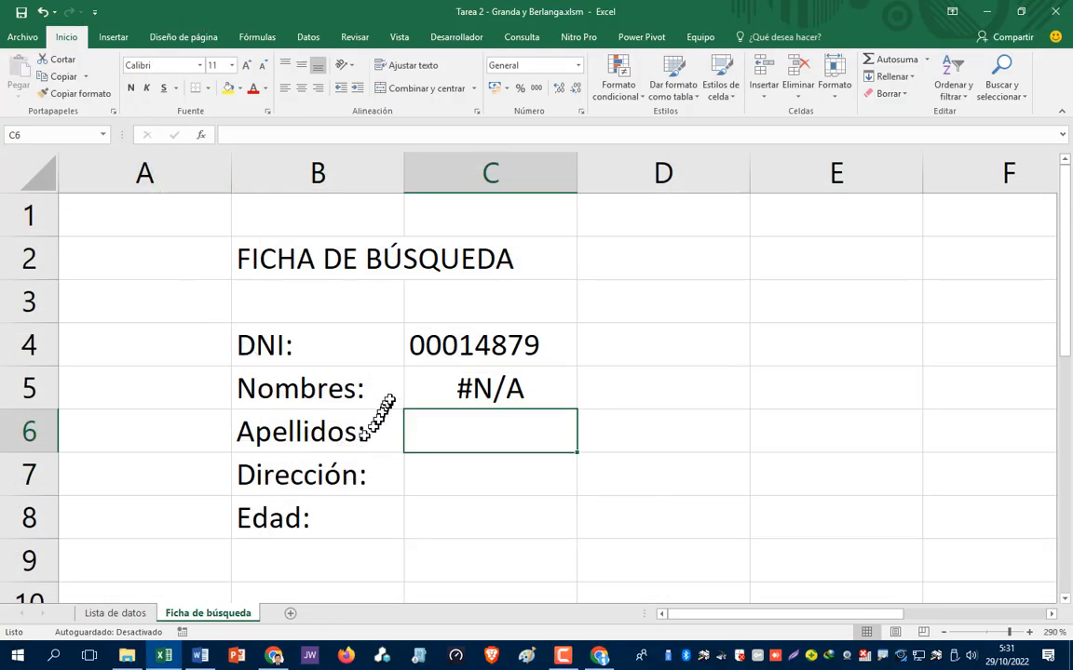
# - Inspect the C5 lookup formula, re-enter it unchanged, and go to Lista de datos
pyautogui.click(440, 384)
pyautogui.doubleClick(443, 388)
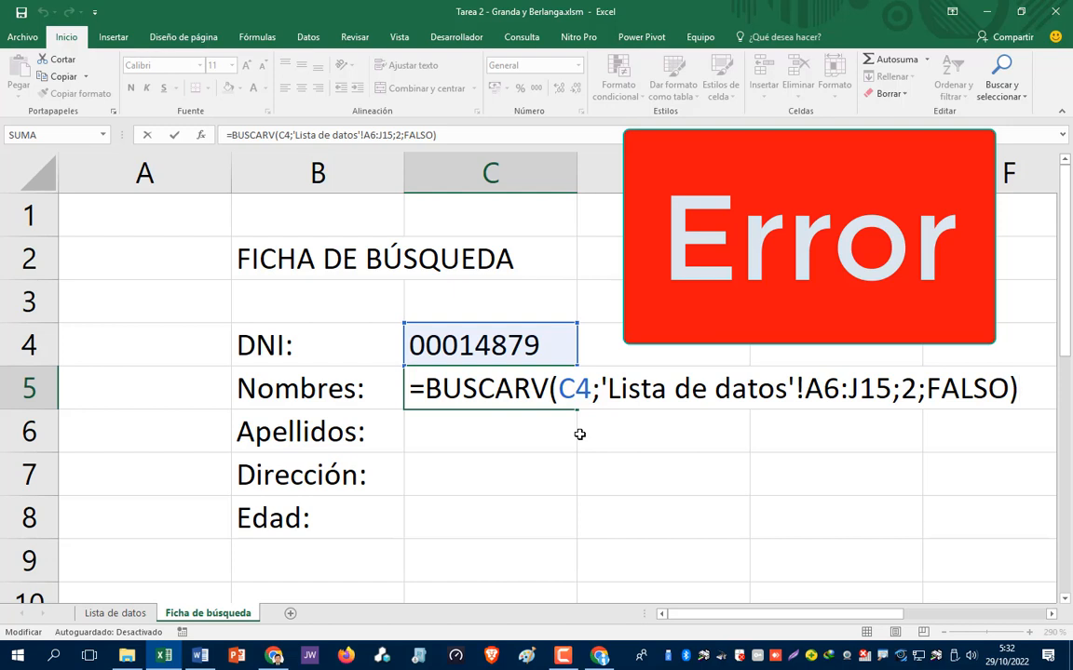
pyautogui.press('Return')
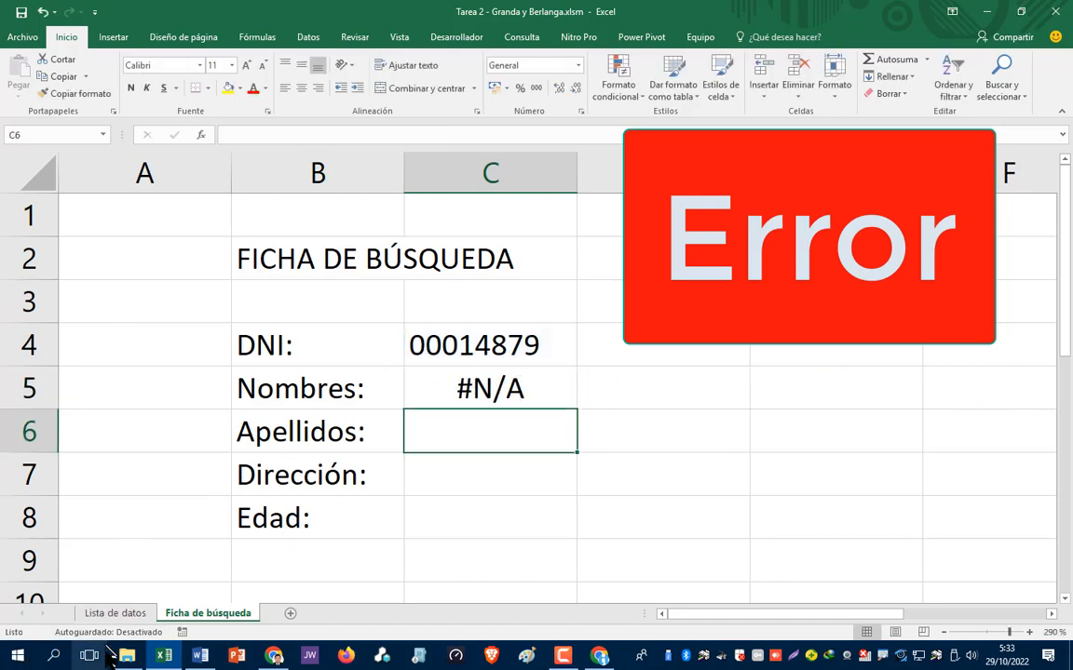
pyautogui.click(116, 613)
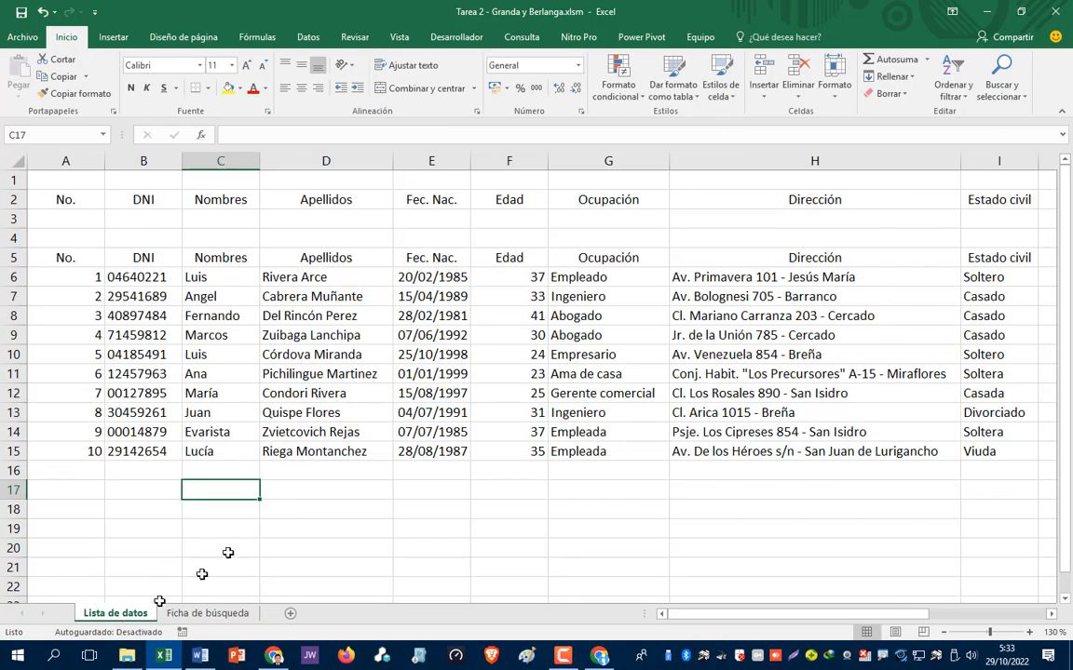
# - Inspect cell A6 of the employee table, then go back to Ficha de búsqueda
pyautogui.click(70, 277)
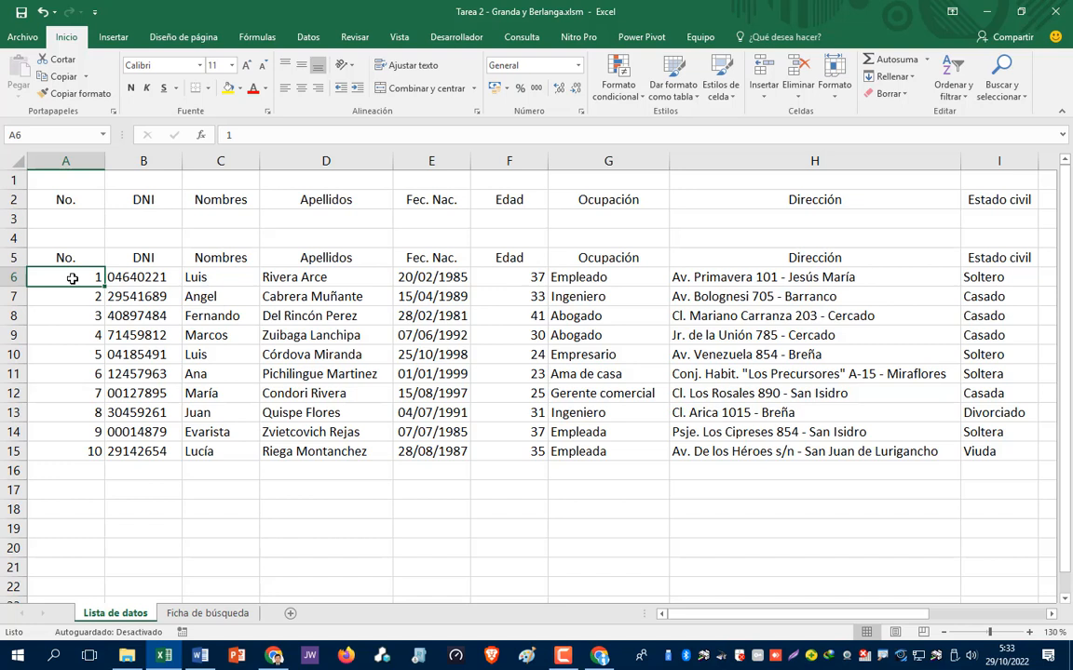
pyautogui.click(205, 615)
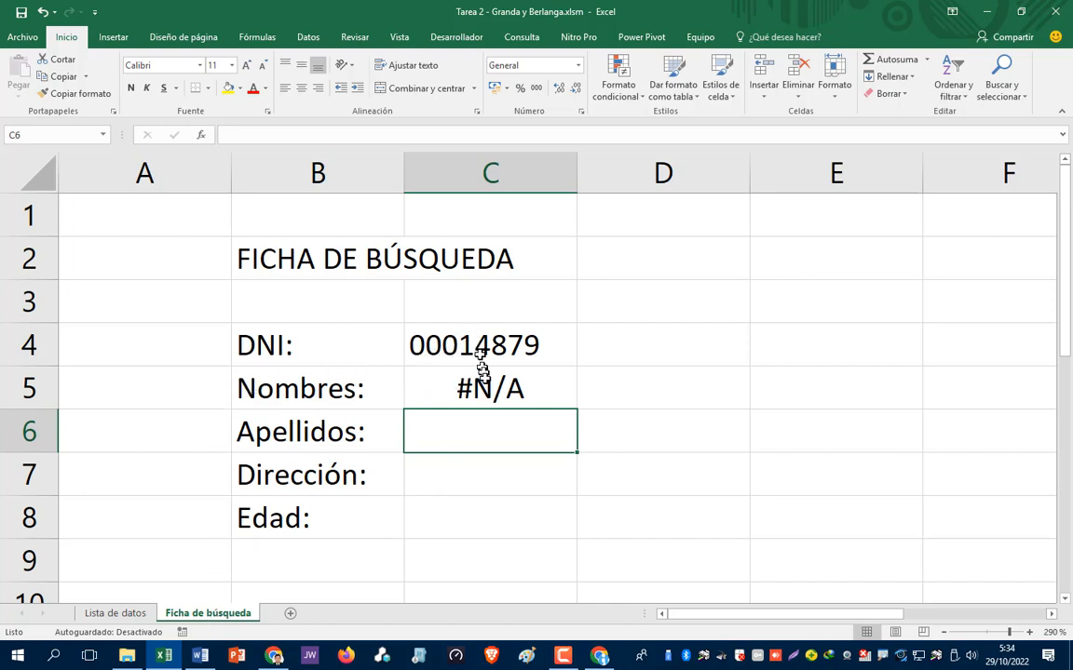
# - Change the C5 lookup range to 'Lista de datos'!B6:J15 so Nombres returns the first name
pyautogui.click(486, 387)
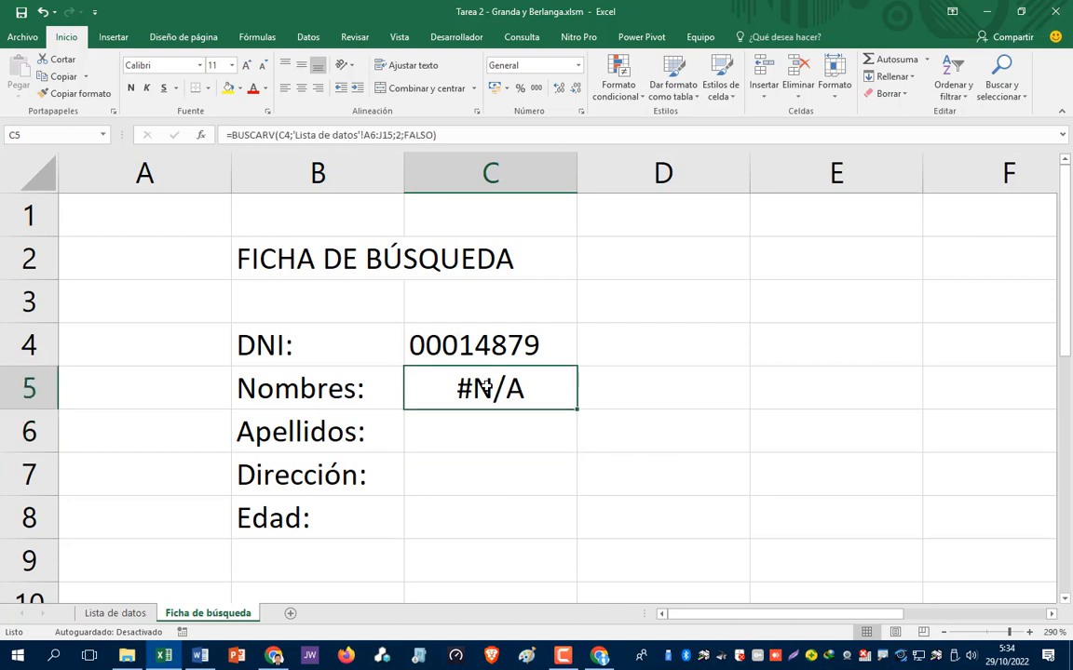
pyautogui.doubleClick(486, 387)
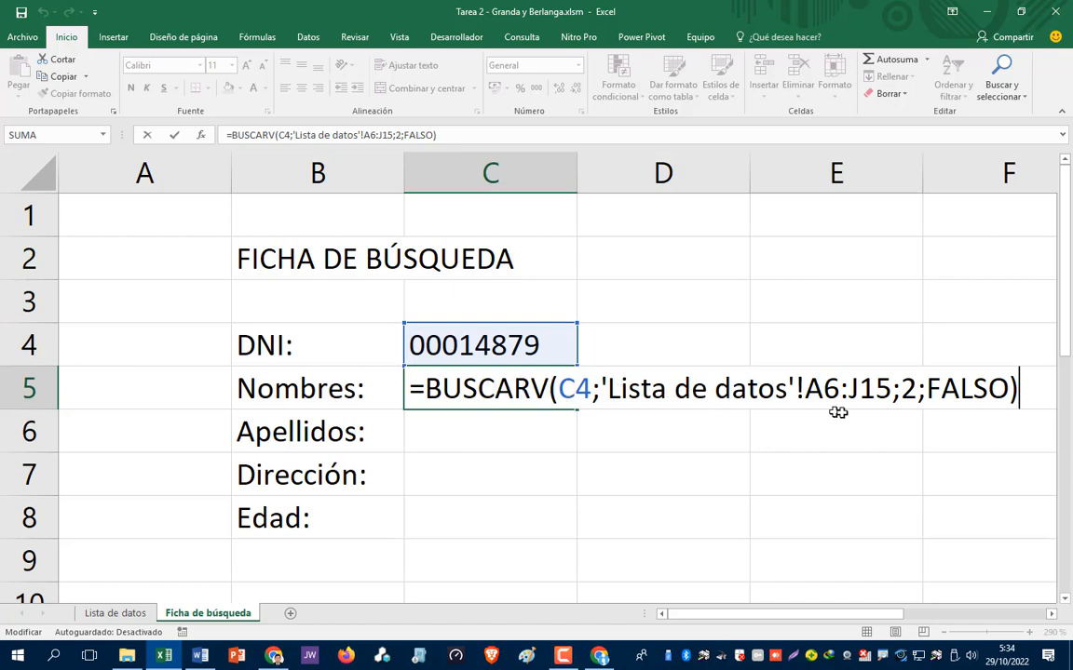
pyautogui.click(806, 388)
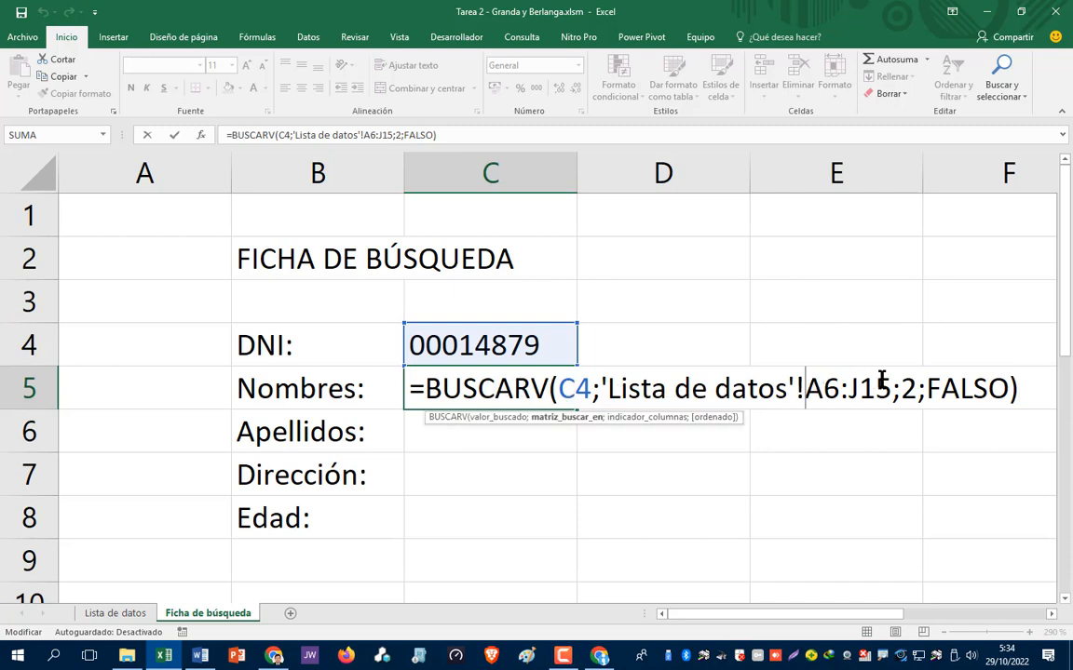
pyautogui.write('b')
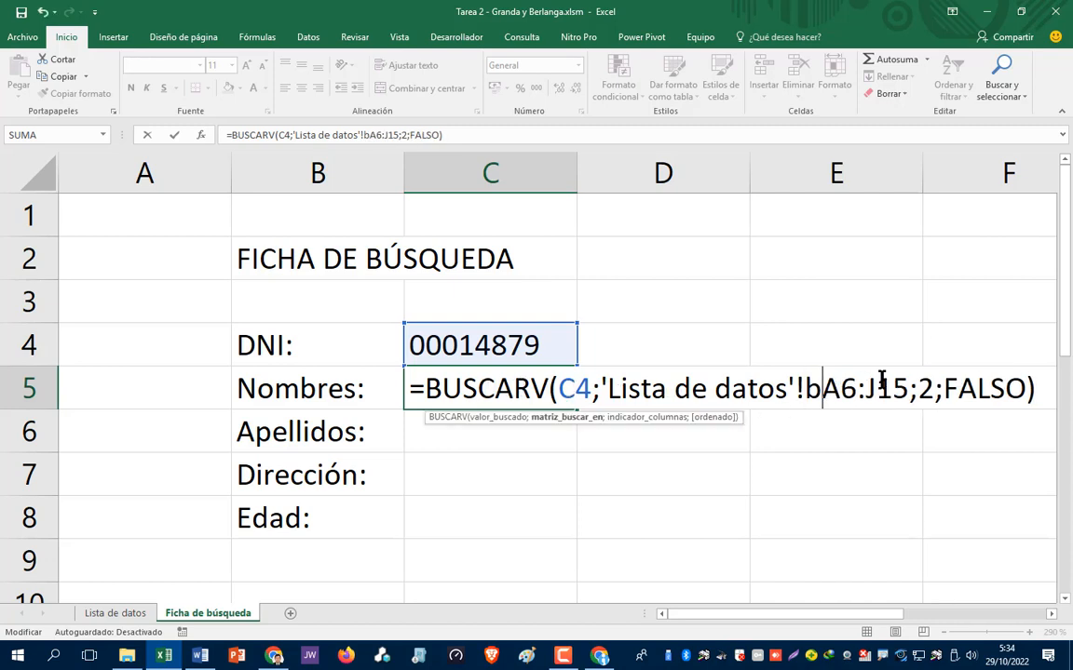
pyautogui.press('Delete')
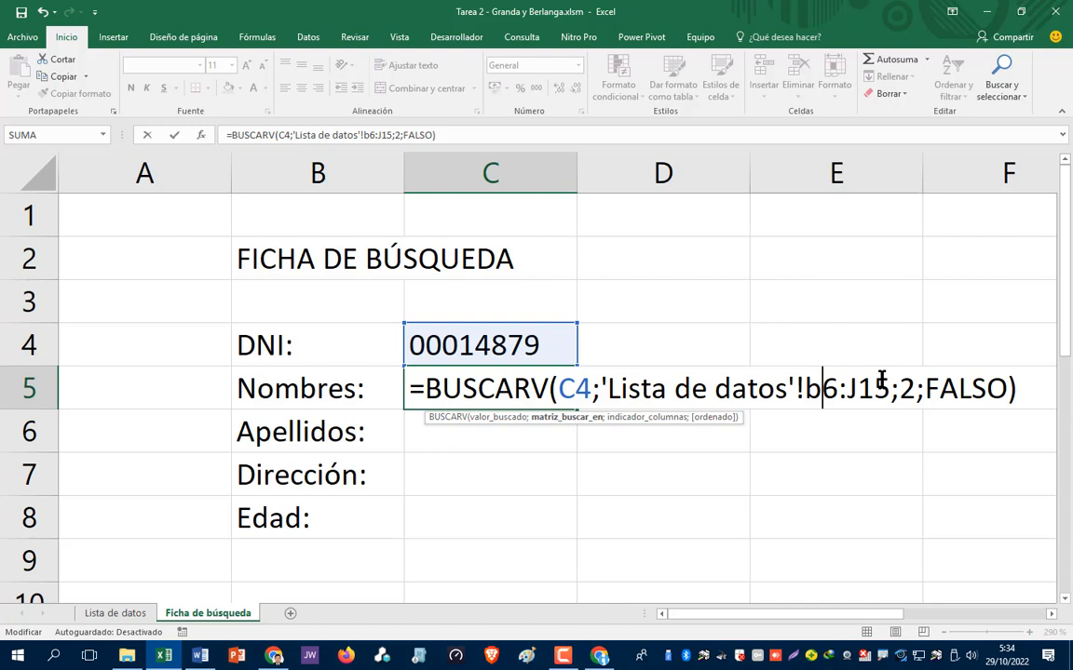
pyautogui.press('Return')
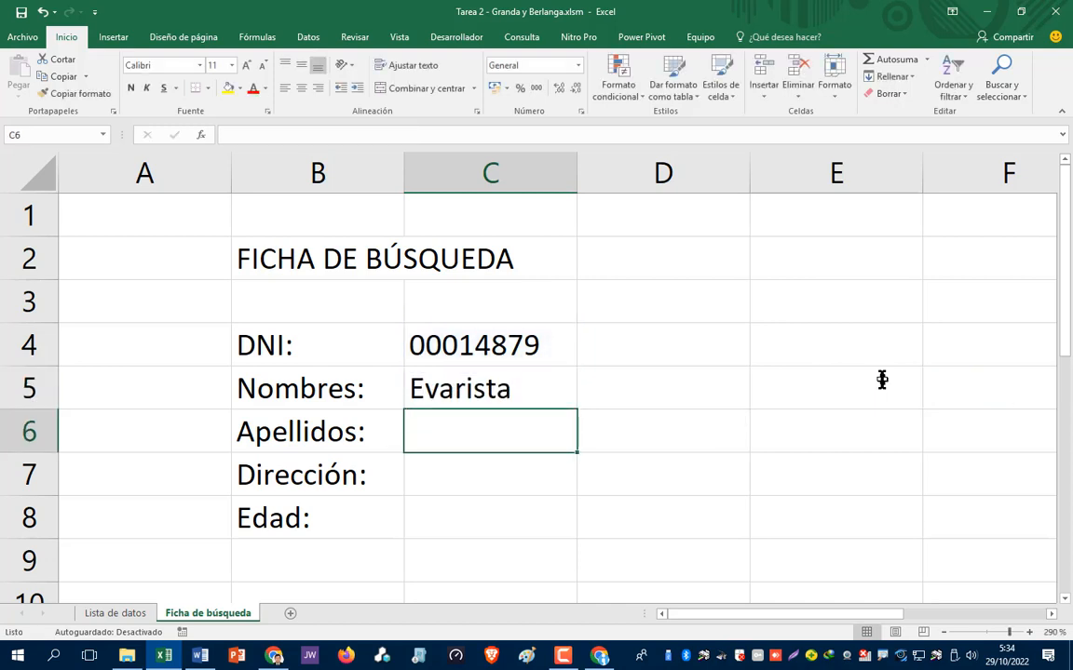
pyautogui.press('Up')
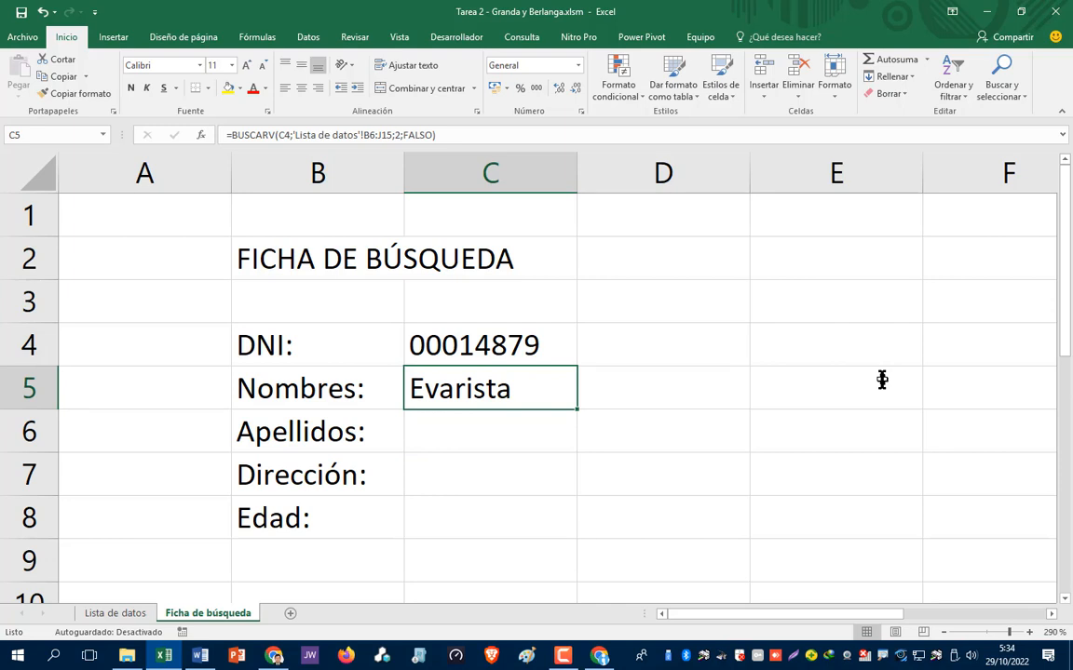
pyautogui.press('Down')
pyautogui.press('Up')
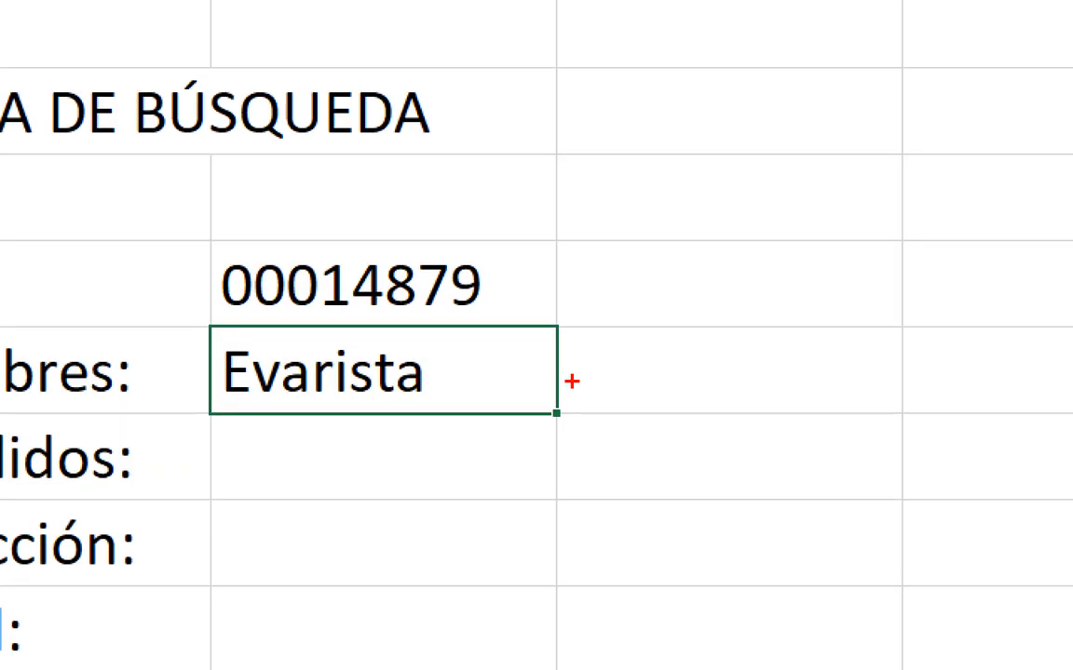
# - Fill the C5 formula down to C8, then clear the copied #N/A results from C6:C8
pyautogui.moveTo(583, 392)
pyautogui.mouseDown()
pyautogui.moveTo(555, 425)
pyautogui.moveTo(574, 400)
pyautogui.mouseUp()
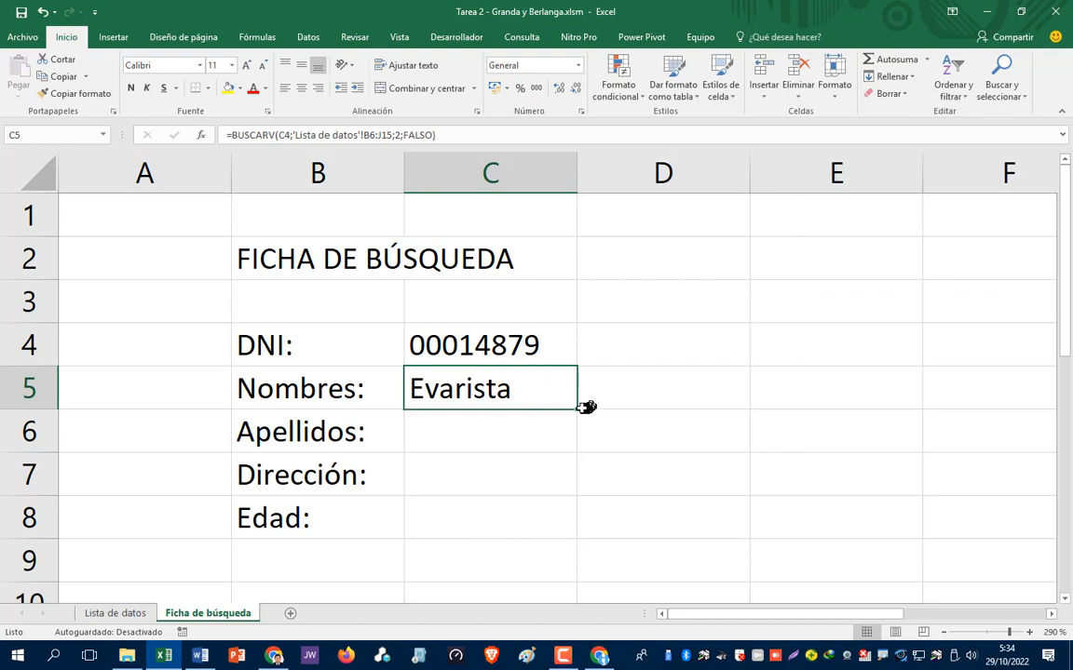
pyautogui.moveTo(578, 410); pyautogui.dragTo(587, 528)
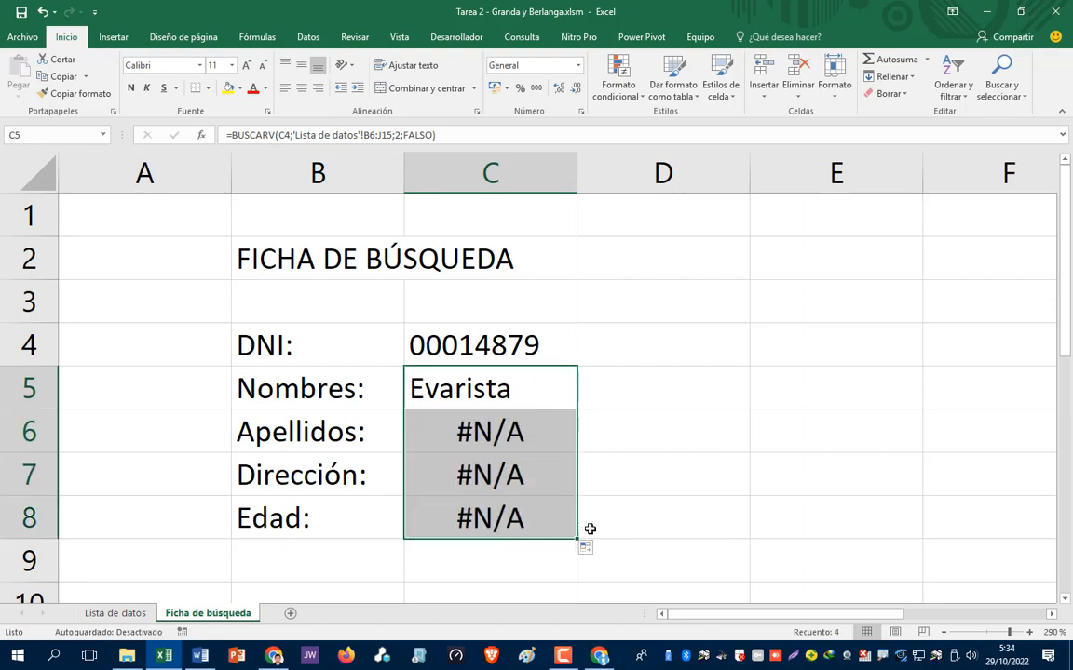
pyautogui.click(592, 444)
pyautogui.click(511, 439)
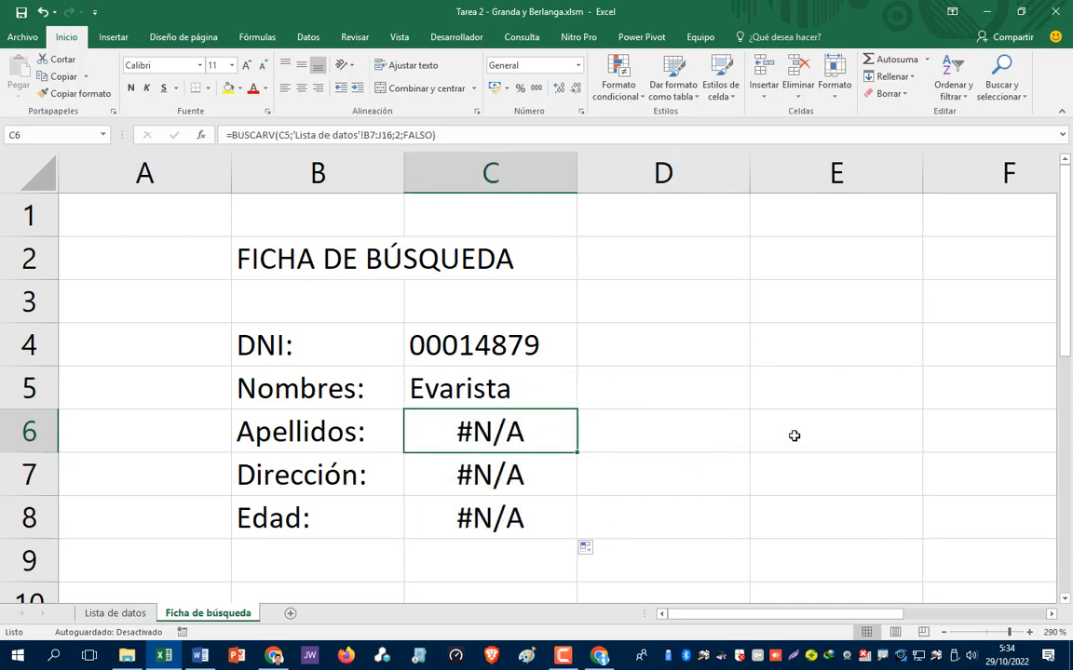
pyautogui.press('Delete')
pyautogui.press('Return')
pyautogui.press('Delete')
pyautogui.press('Return')
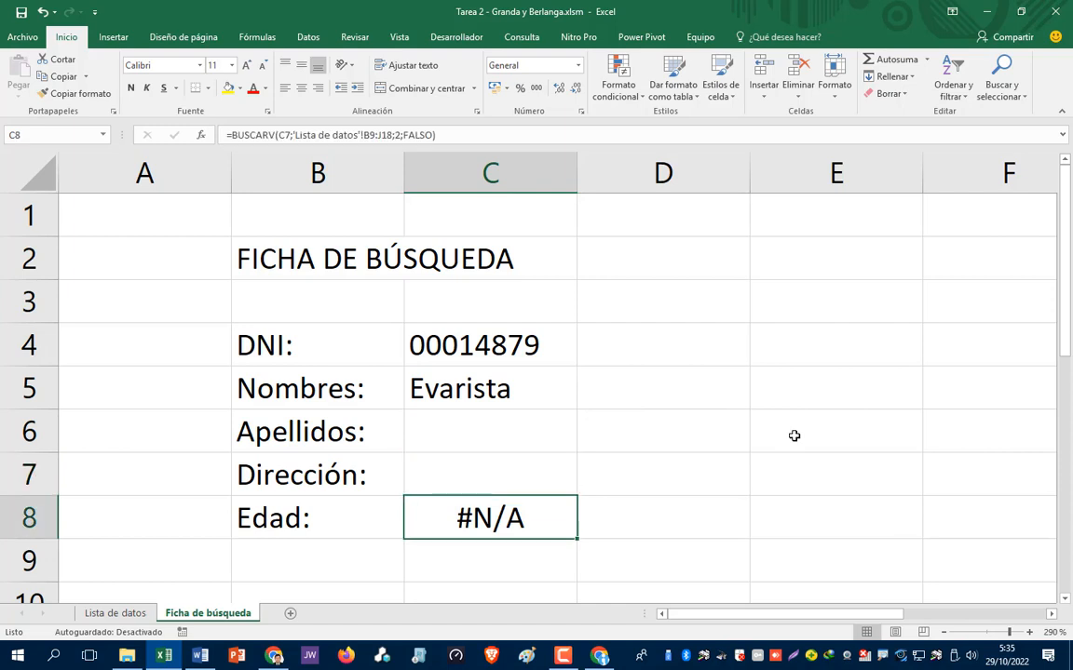
pyautogui.press('Delete')
pyautogui.press('Up')
pyautogui.press('Up')
pyautogui.press('Up')
pyautogui.press('Down')
pyautogui.press('Down')
pyautogui.press('Down')
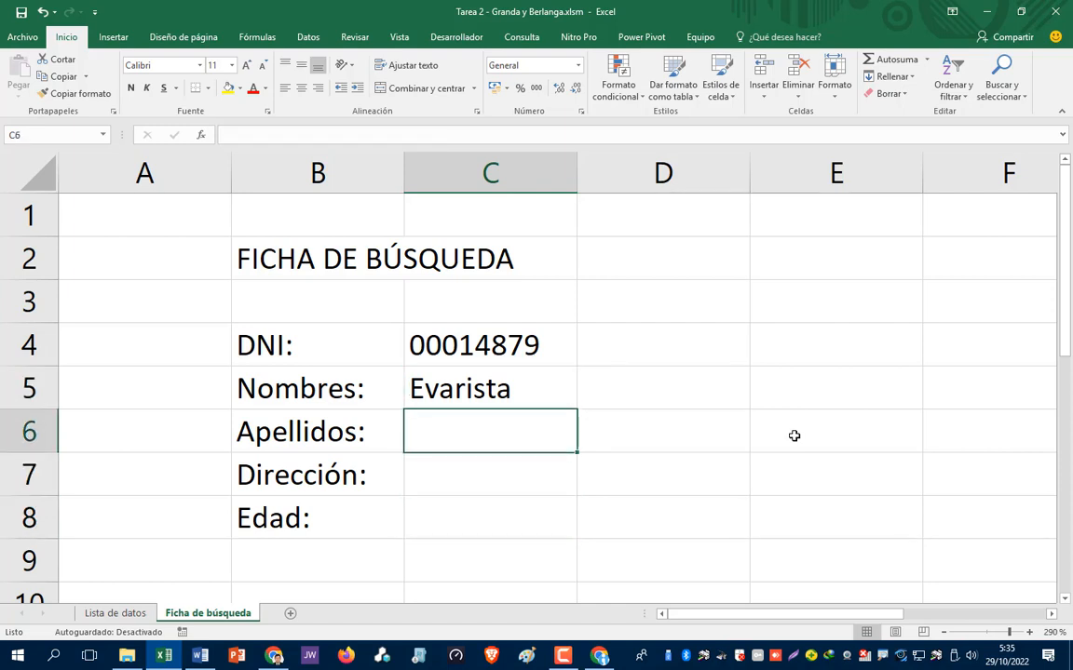
pyautogui.press('Up')
pyautogui.press('Up')
pyautogui.press('Up')
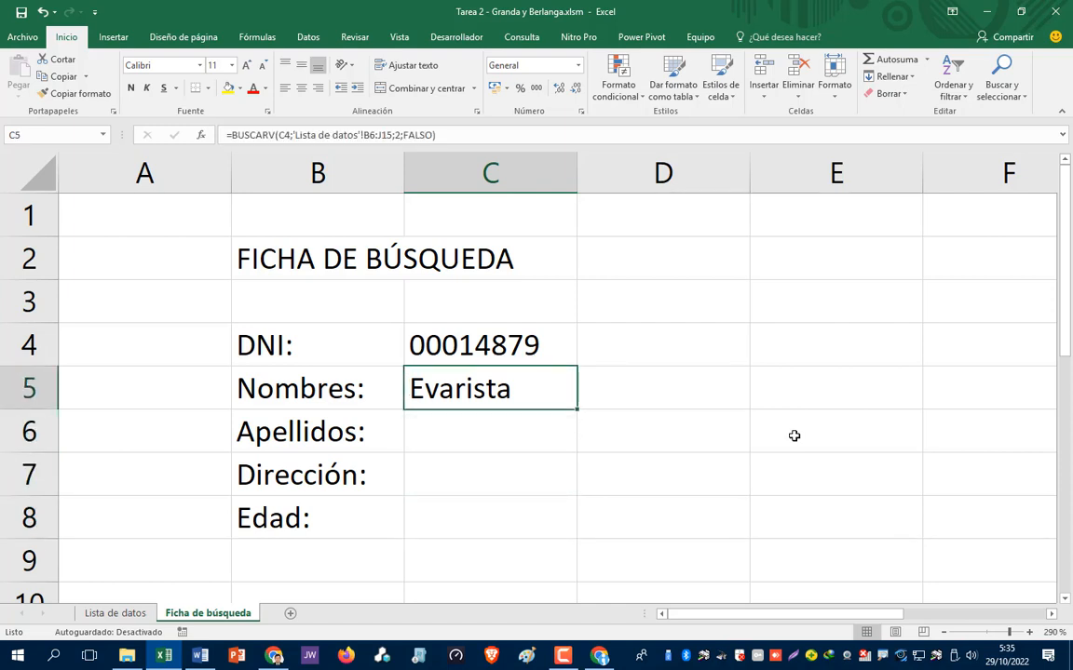
pyautogui.press('Down')
pyautogui.press('Down')
pyautogui.press('Down')
pyautogui.press('Down')
pyautogui.press('Up')
pyautogui.press('Up')
pyautogui.press('Up')
pyautogui.press('Up')
pyautogui.press('F2')
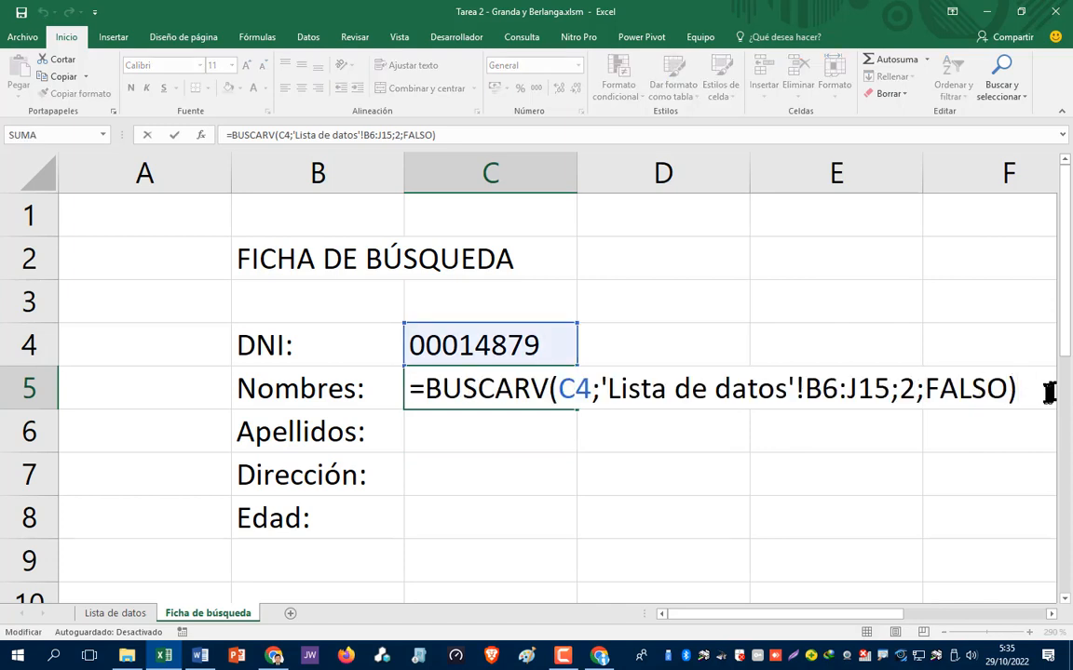
# - Copy the text of the C5 Nombres lookup formula
pyautogui.moveTo(1019, 389); pyautogui.dragTo(408, 407)
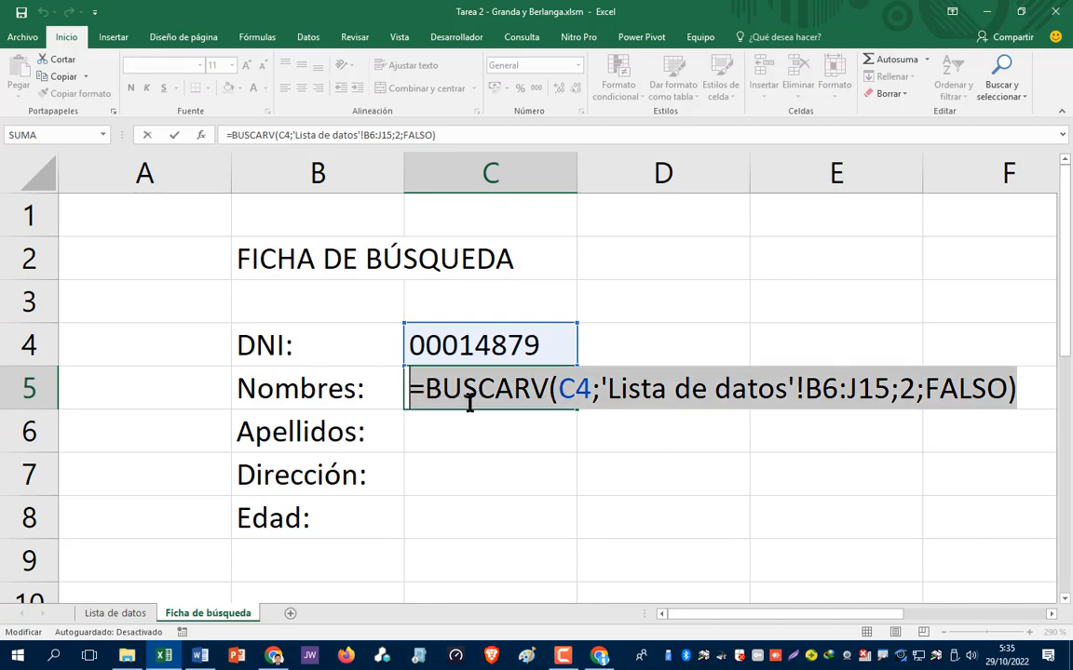
pyautogui.hotkey('ctrl', 'c')
pyautogui.write('=')
pyautogui.click(470, 434)
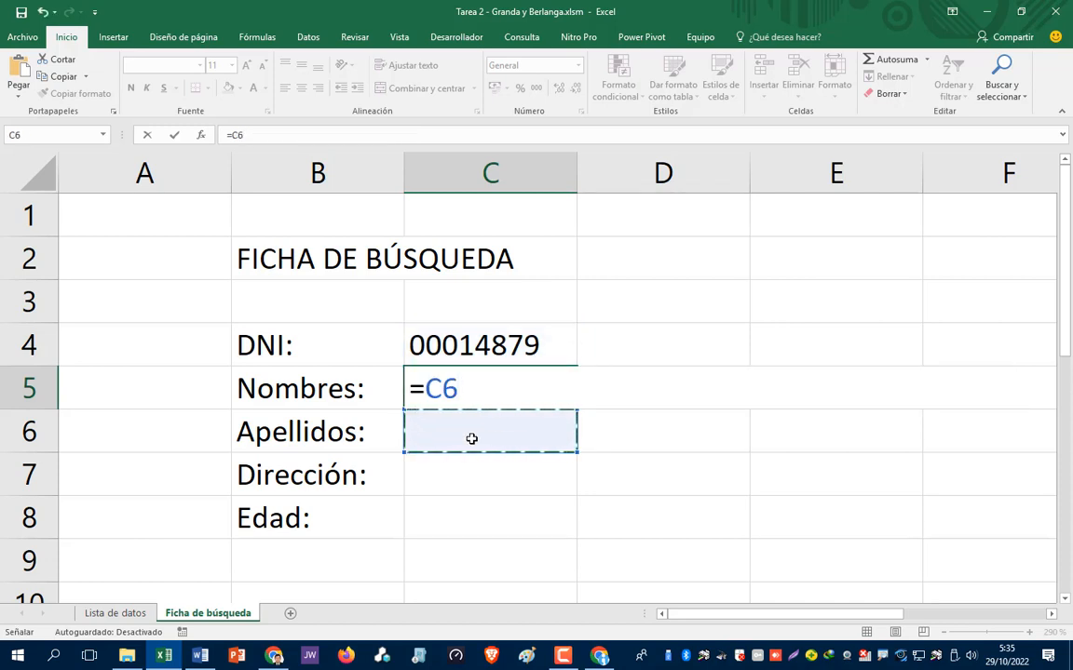
pyautogui.press('Escape')
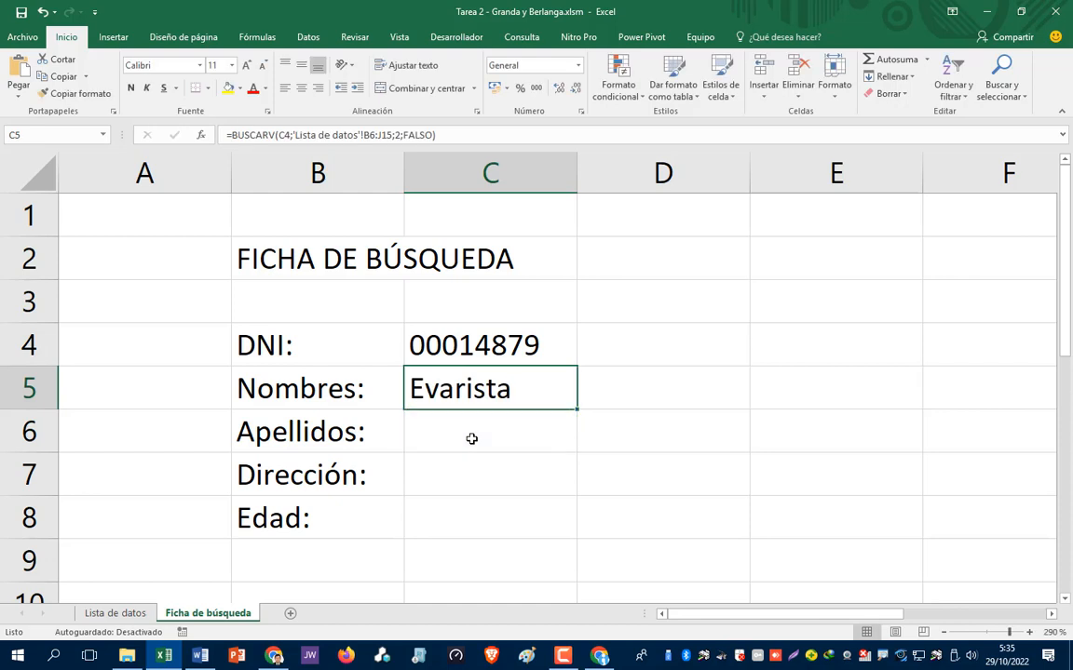
# - Paste the lookup into C6 with column index 3 so Apellidos returns the surnames
pyautogui.click(471, 439)
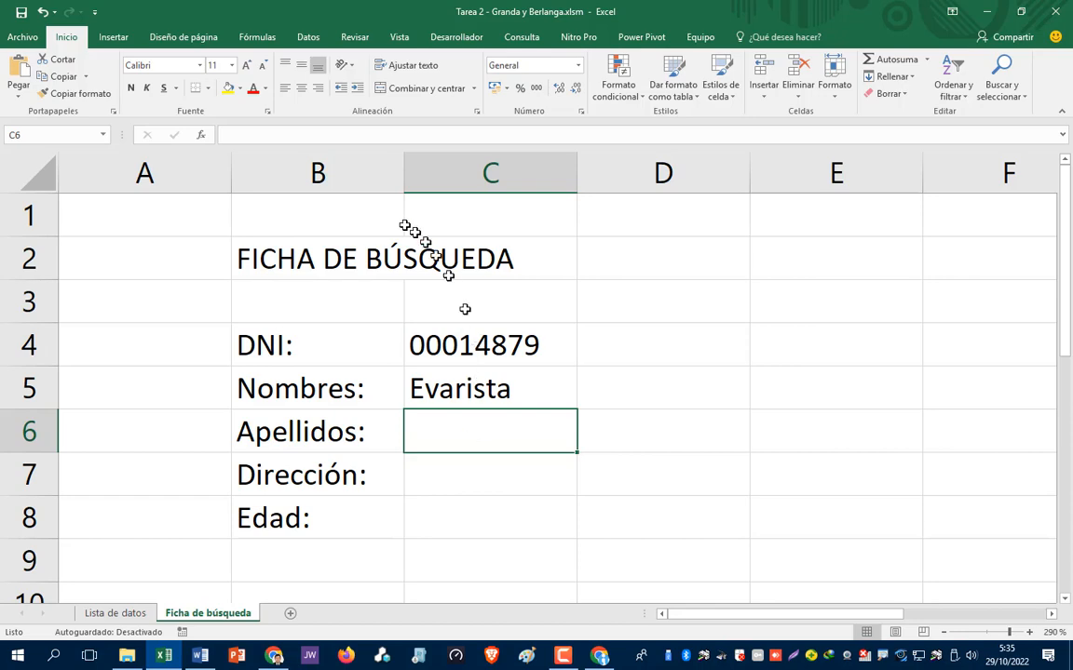
pyautogui.click(299, 137)
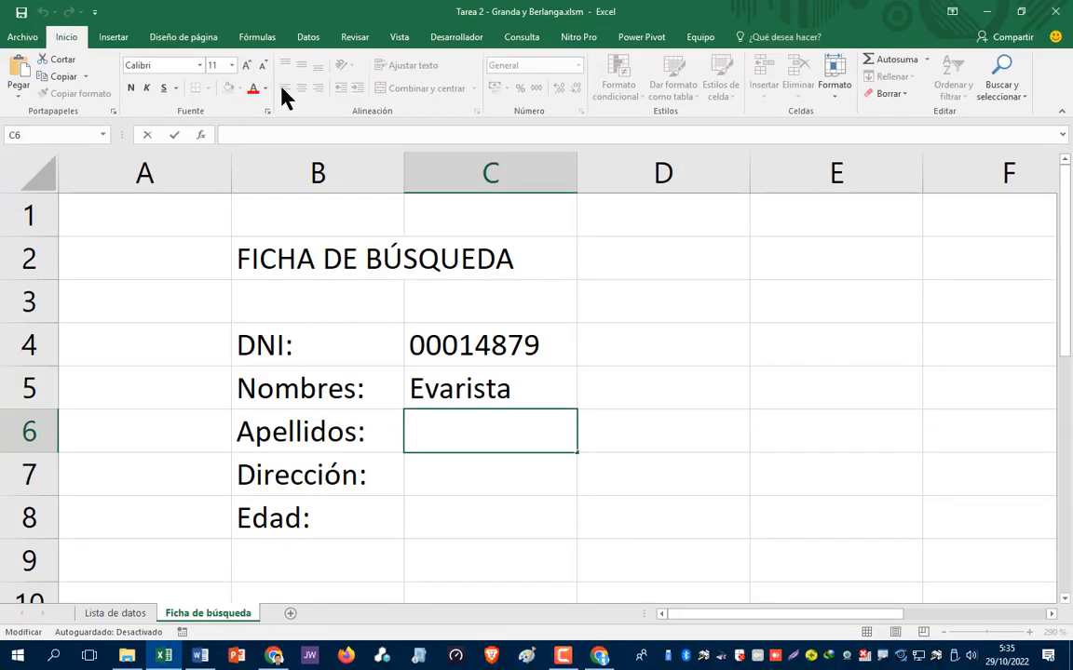
pyautogui.click(288, 132)
pyautogui.hotkey('ctrl', 'v')
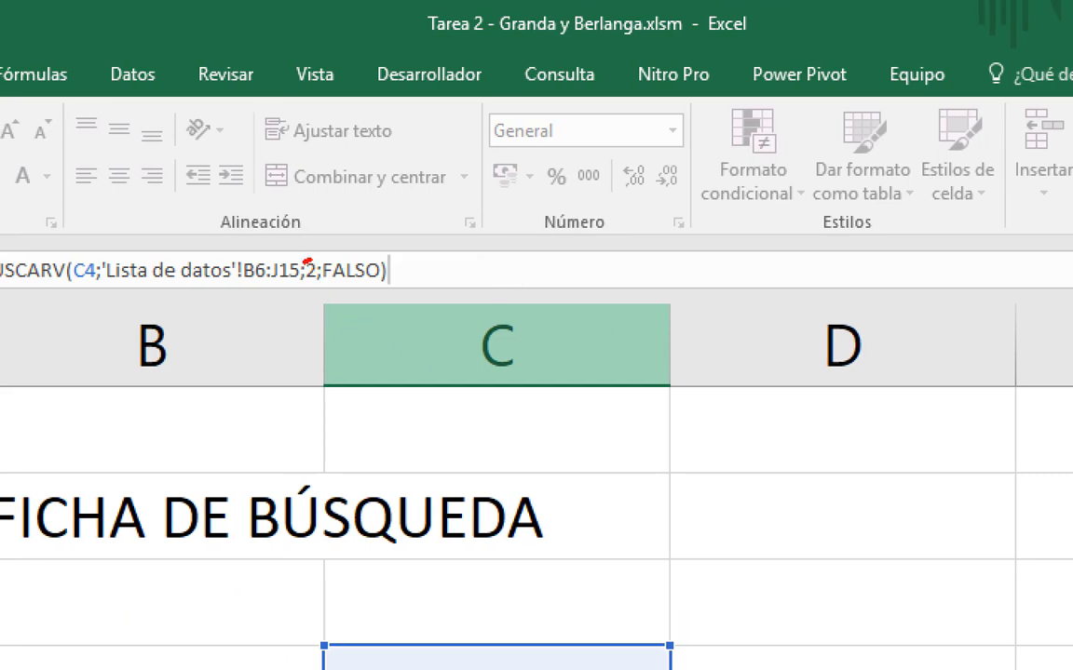
pyautogui.moveTo(304, 290)
pyautogui.mouseDown()
pyautogui.moveTo(326, 264)
pyautogui.moveTo(358, 274)
pyautogui.mouseUp()
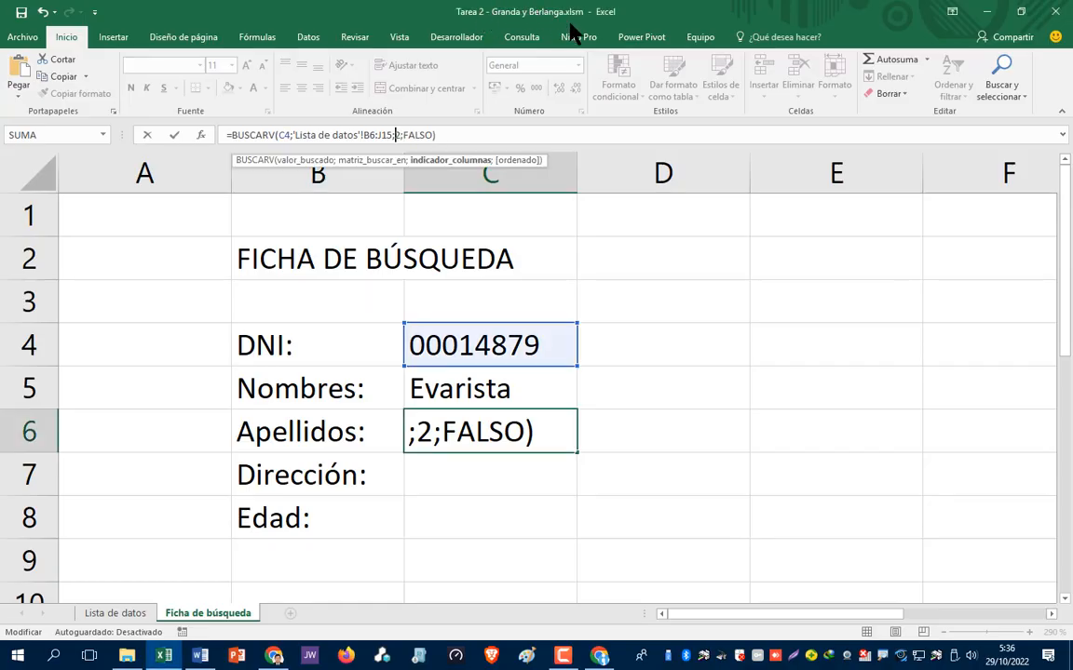
pyautogui.write('3')
pyautogui.press('Delete')
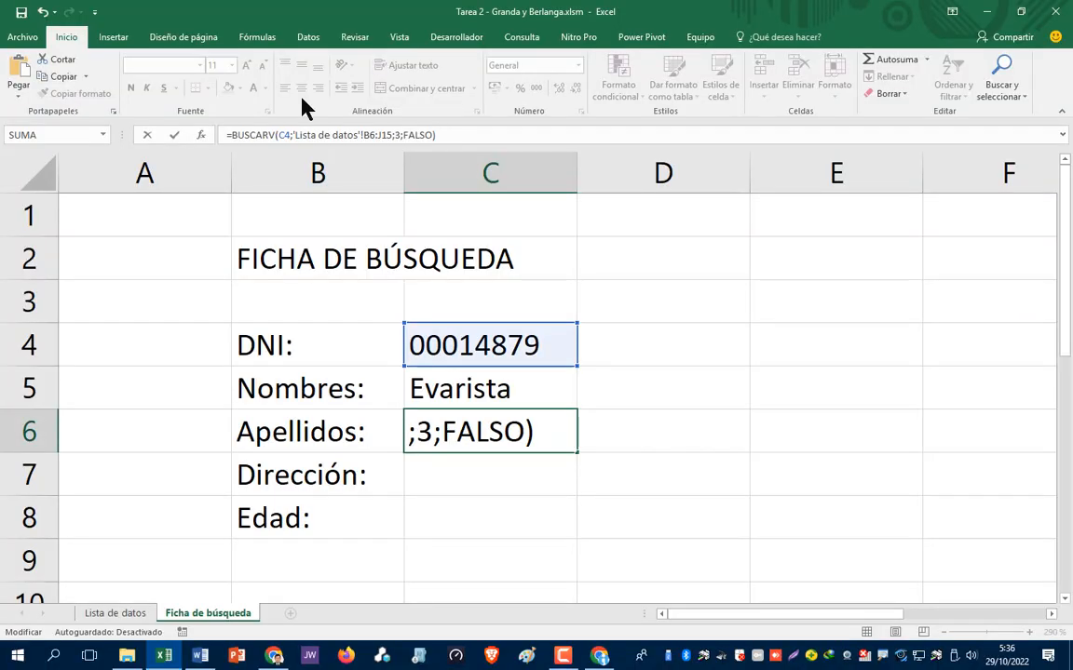
pyautogui.press('Return')
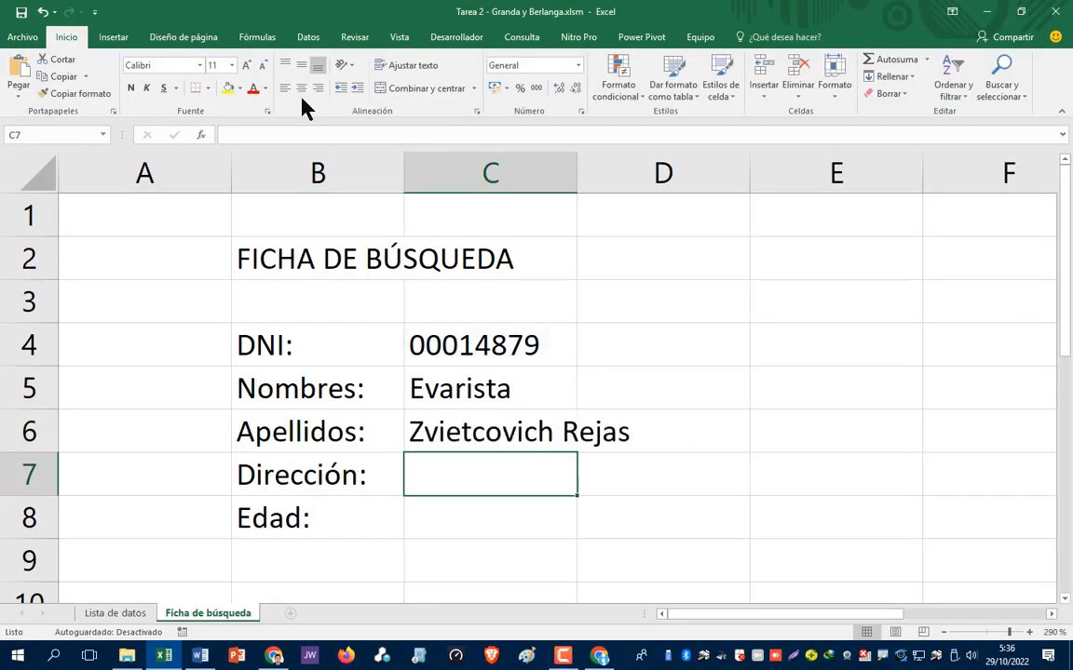
pyautogui.press('Up')
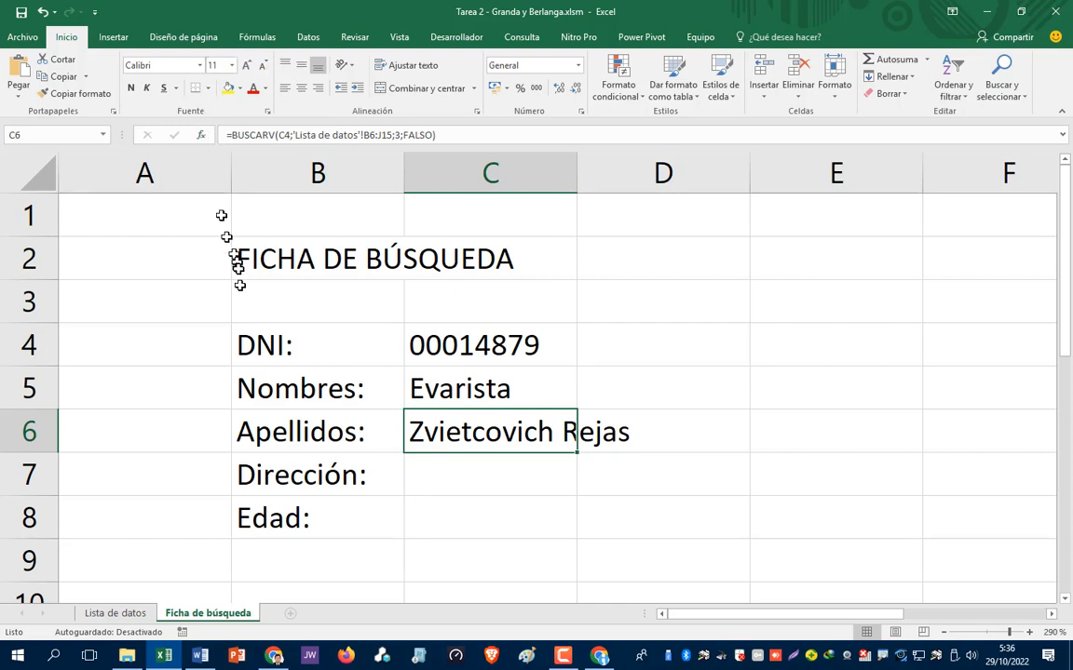
pyautogui.click(132, 615)
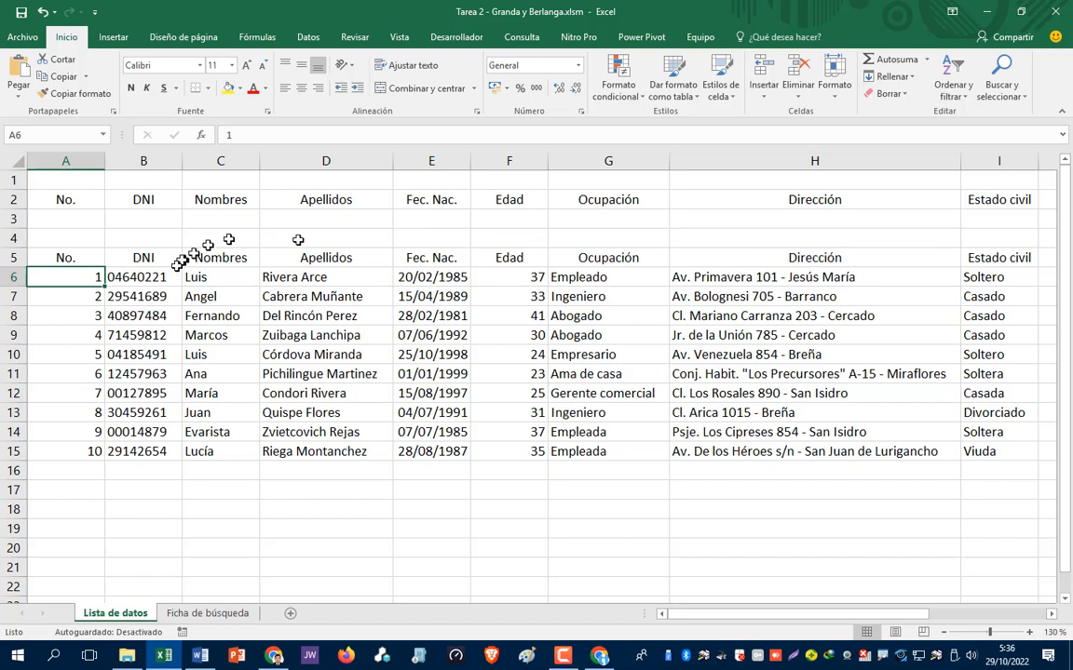
pyautogui.click(140, 259)
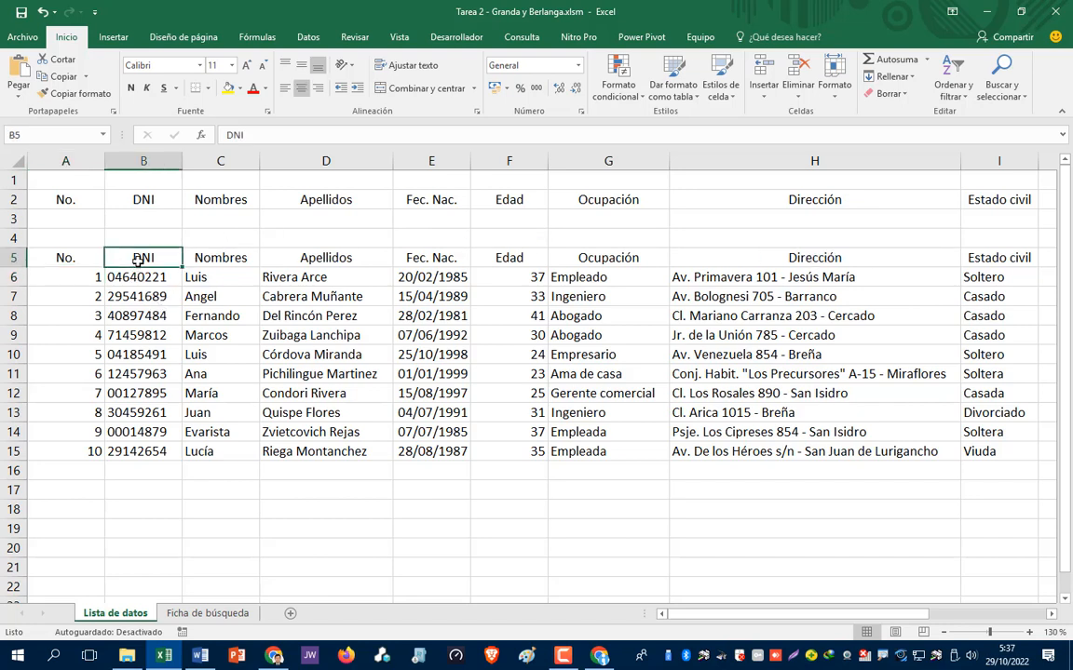
pyautogui.click(223, 258)
pyautogui.click(303, 257)
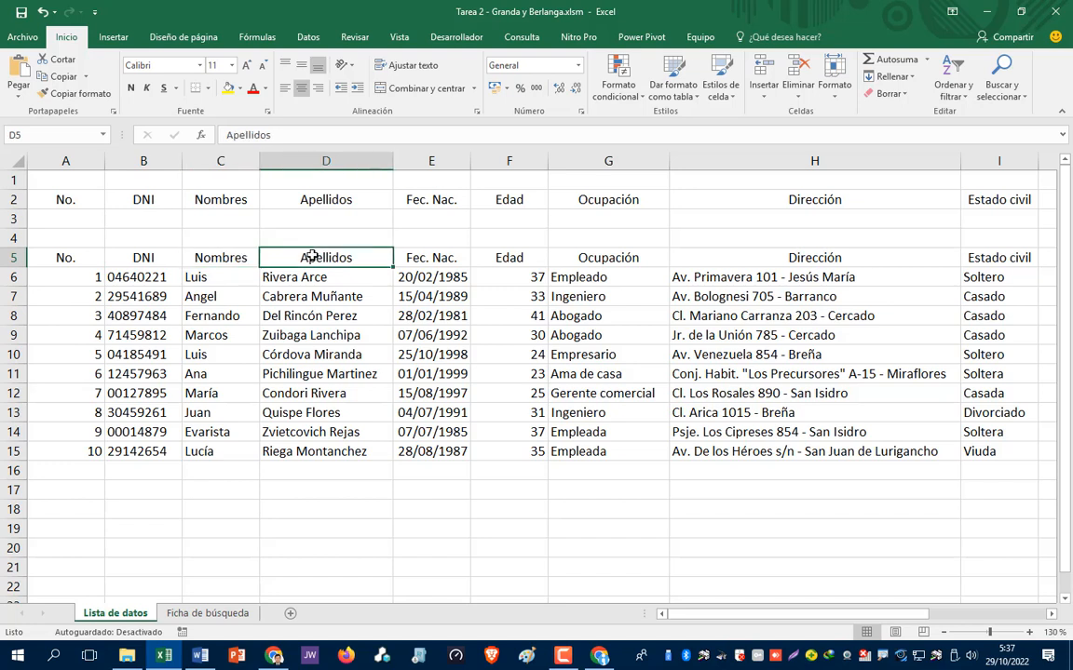
pyautogui.click(428, 261)
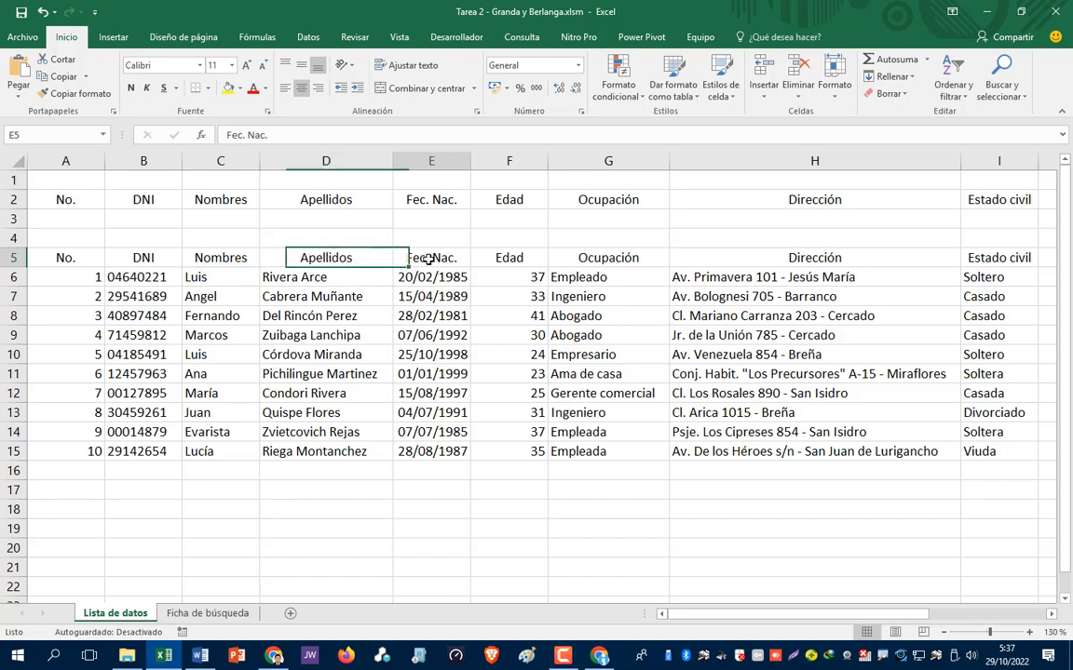
pyautogui.click(505, 257)
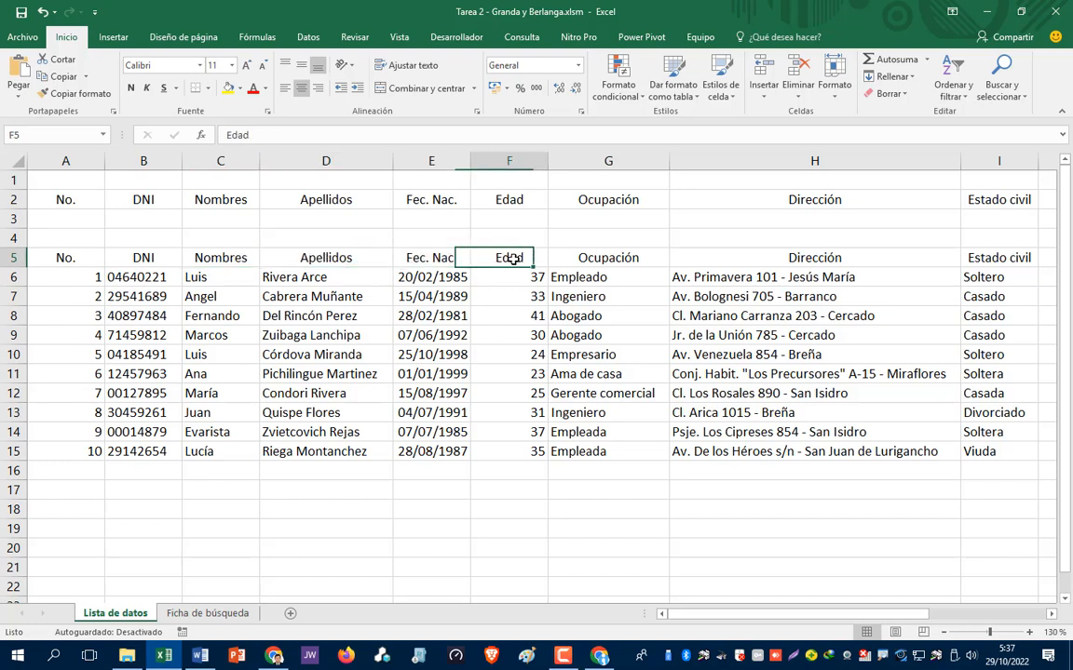
pyautogui.click(605, 258)
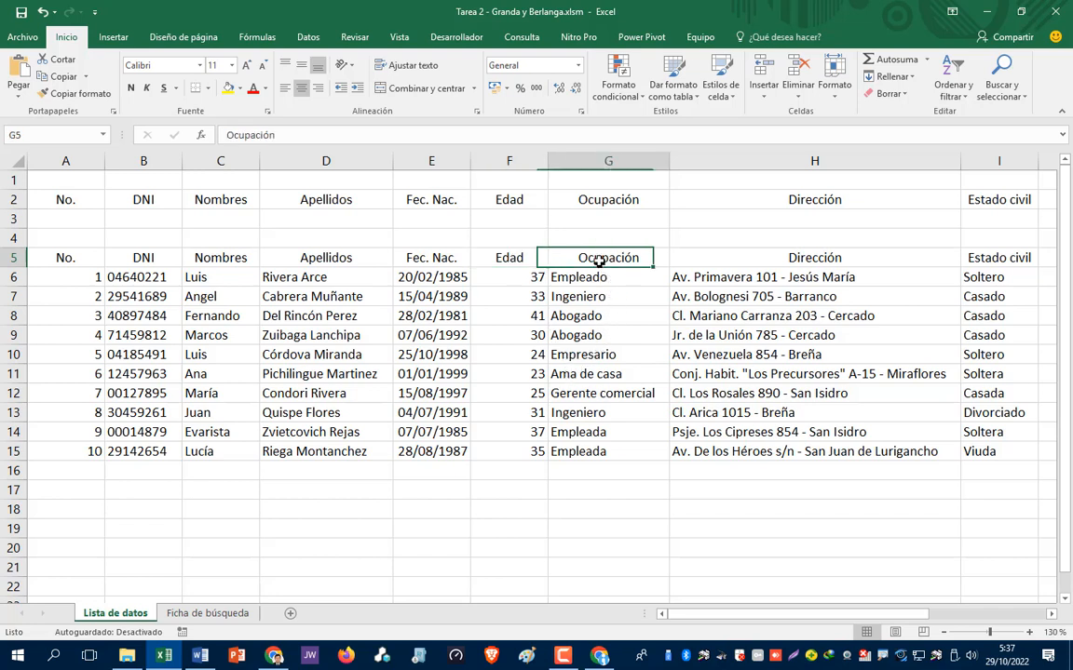
pyautogui.click(761, 262)
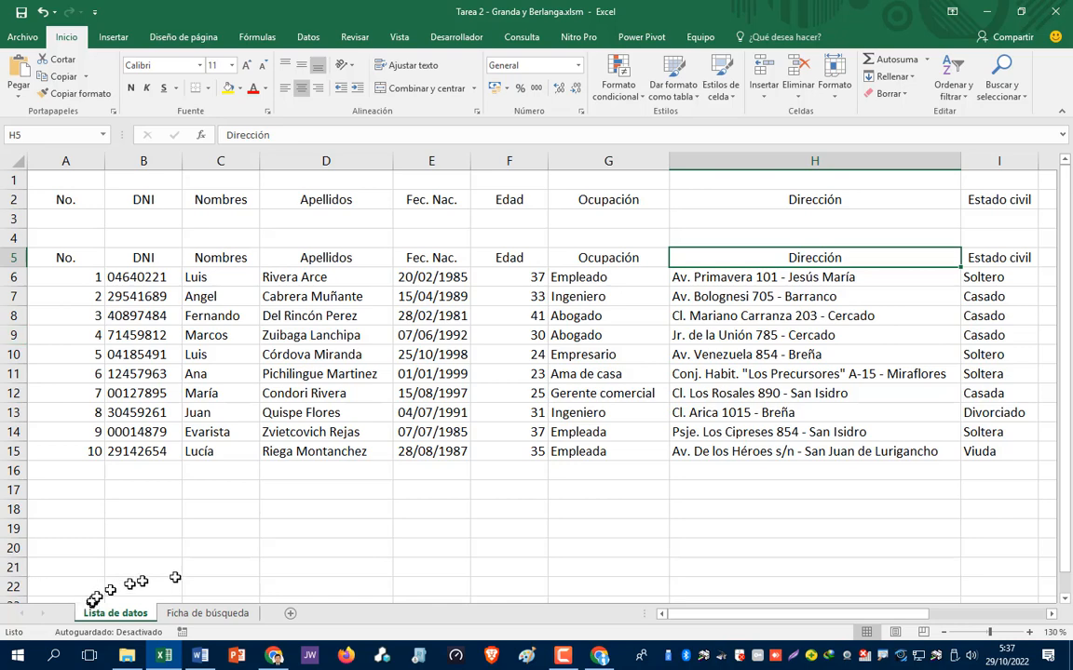
pyautogui.click(211, 615)
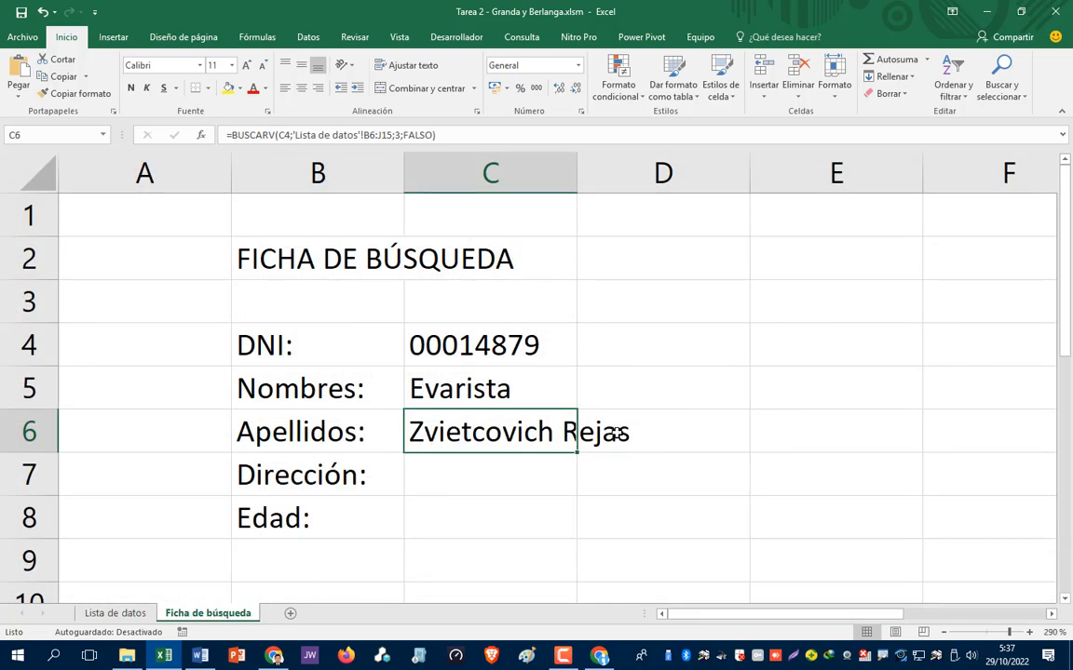
# - Start editing the Apellidos formula, then cancel without changing it
pyautogui.press('F2')
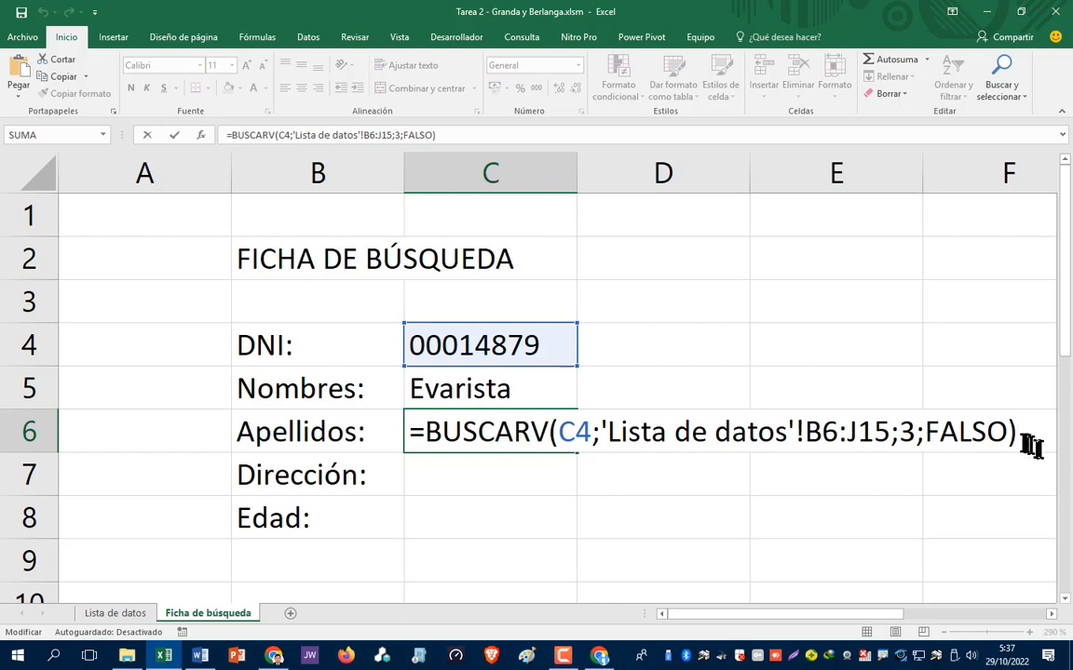
pyautogui.hotkey('shift', 'Home')
pyautogui.hotkey('ctrl', 'c')
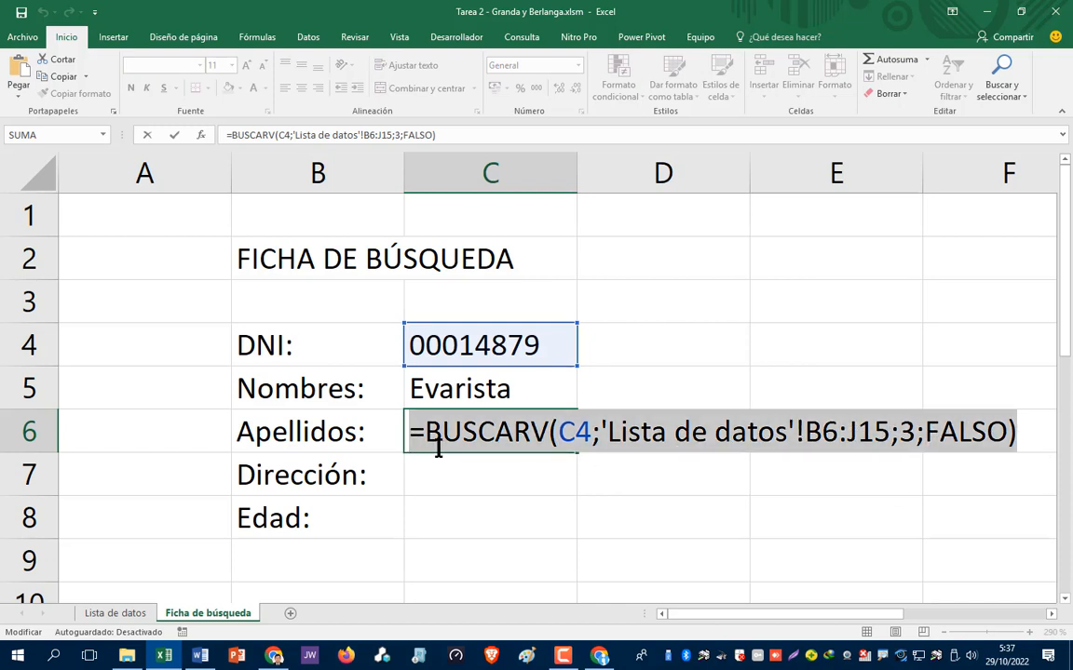
pyautogui.write('=')
pyautogui.click(433, 478)
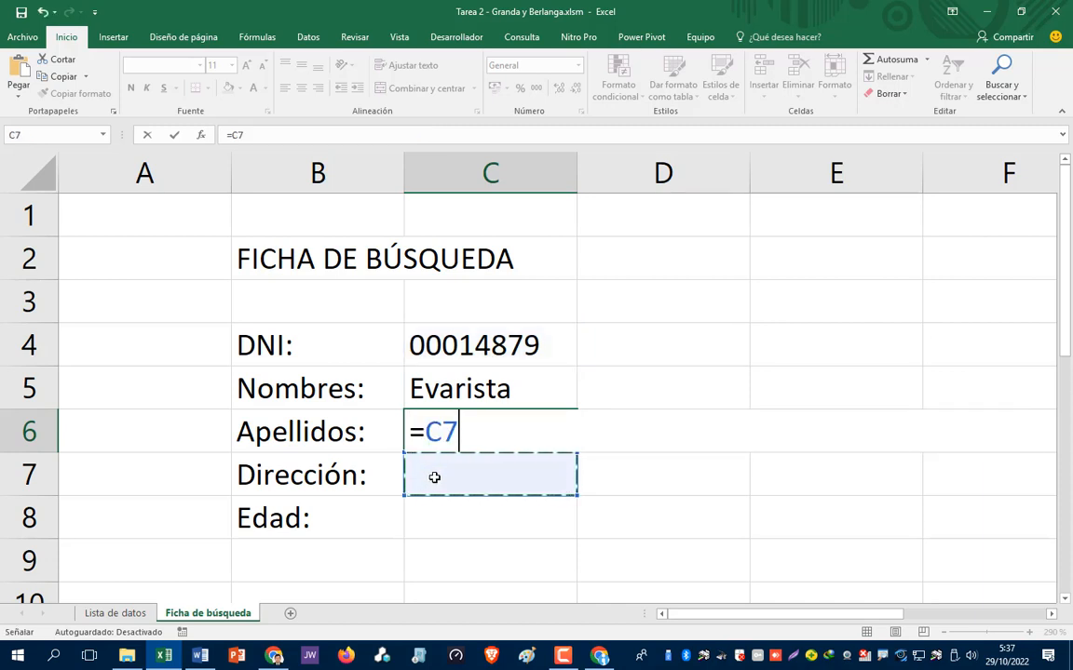
pyautogui.press('Escape')
# - Enter =BUSCARV(C4;'Lista de datos'!B6:J15;7;FALSO) in the Dirección cell C7
pyautogui.click(434, 478)
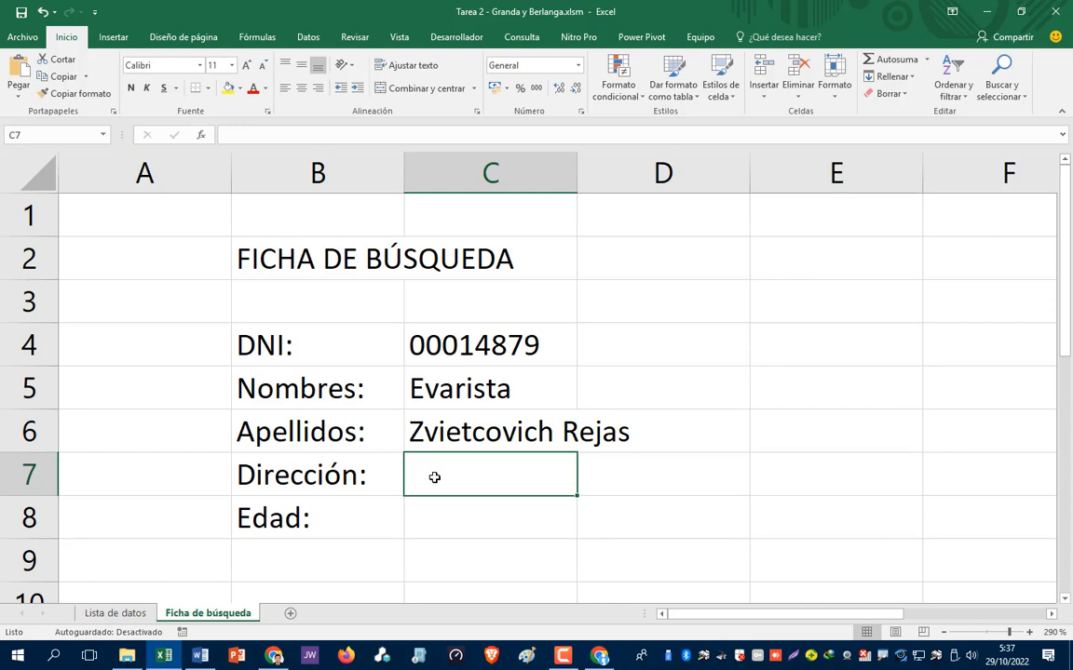
pyautogui.doubleClick(434, 478)
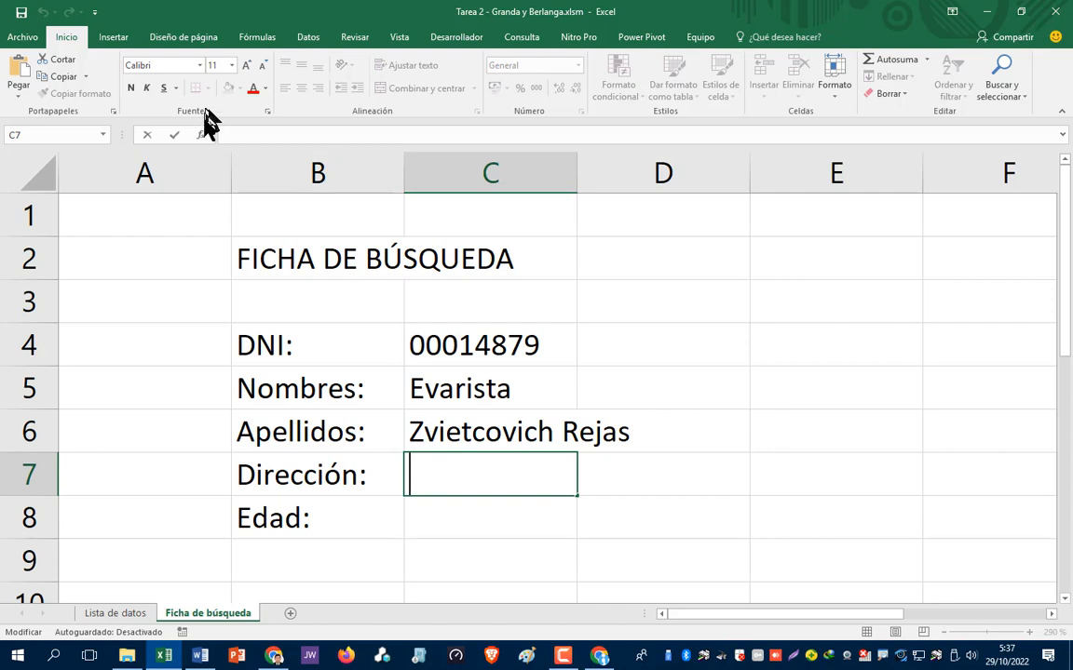
pyautogui.click(236, 135)
pyautogui.hotkey('ctrl', 'v')
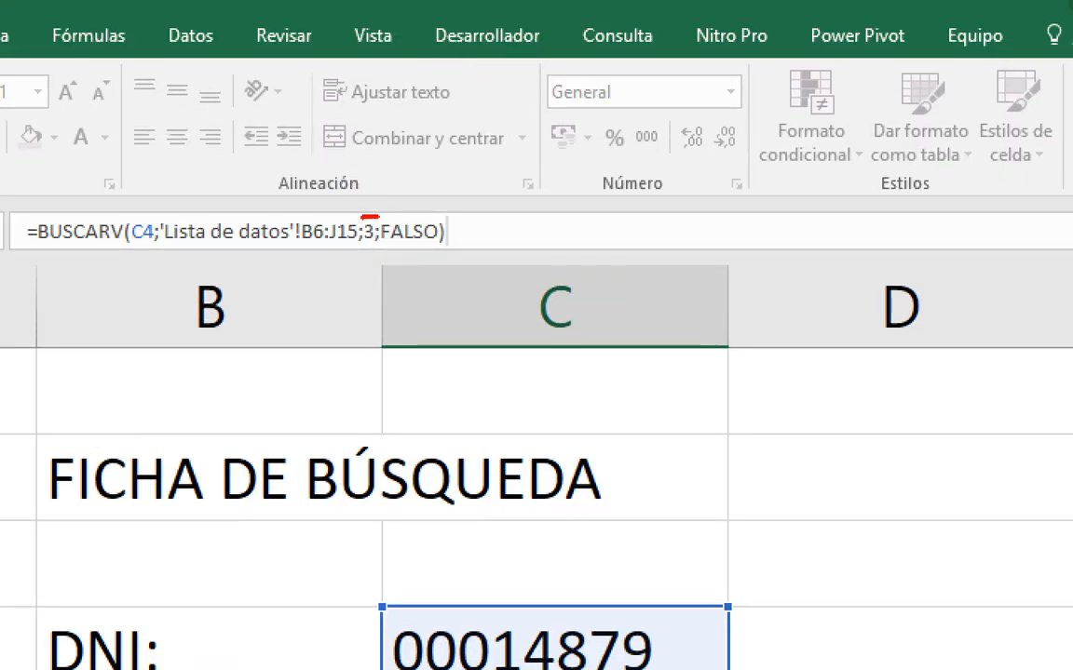
pyautogui.moveTo(356, 246); pyautogui.dragTo(369, 251)
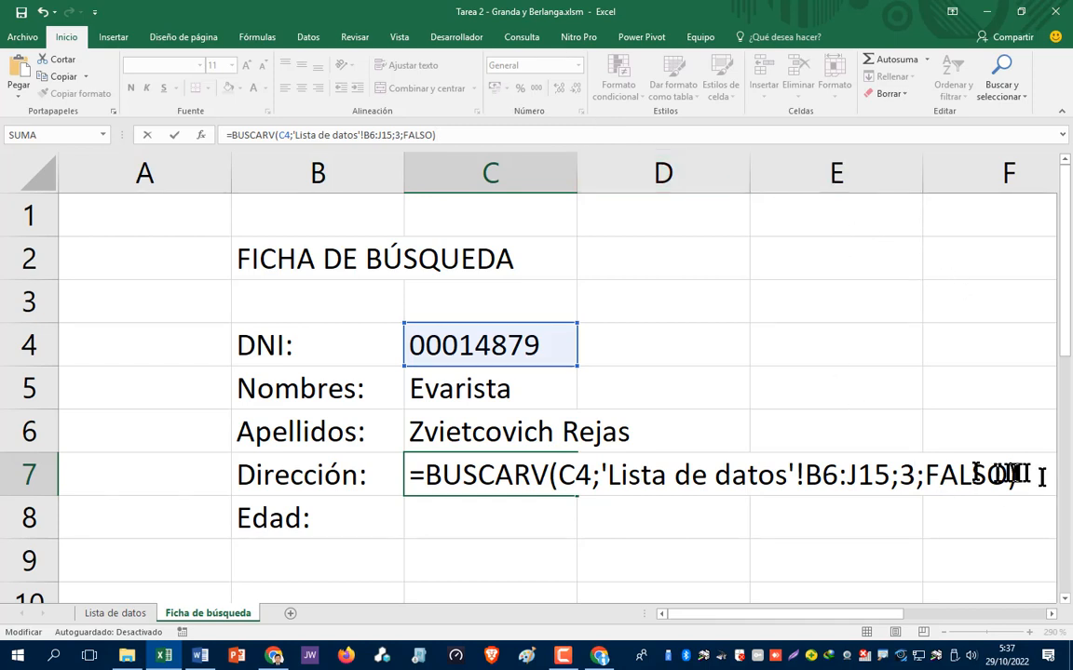
pyautogui.click(889, 475)
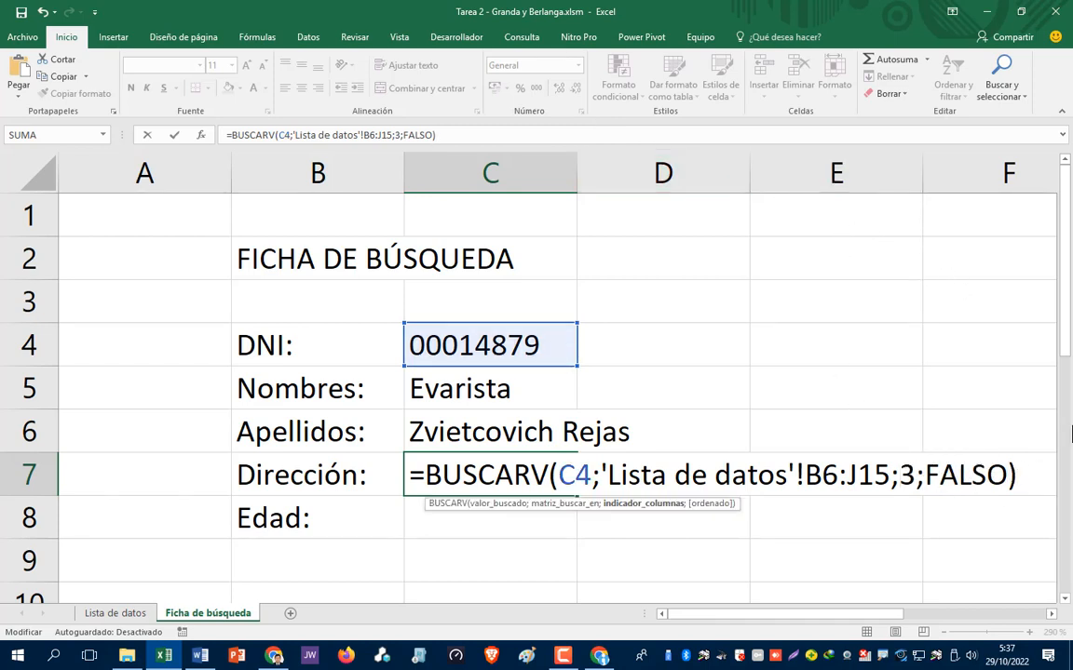
pyautogui.write('7')
pyautogui.press('Delete')
pyautogui.press('End')
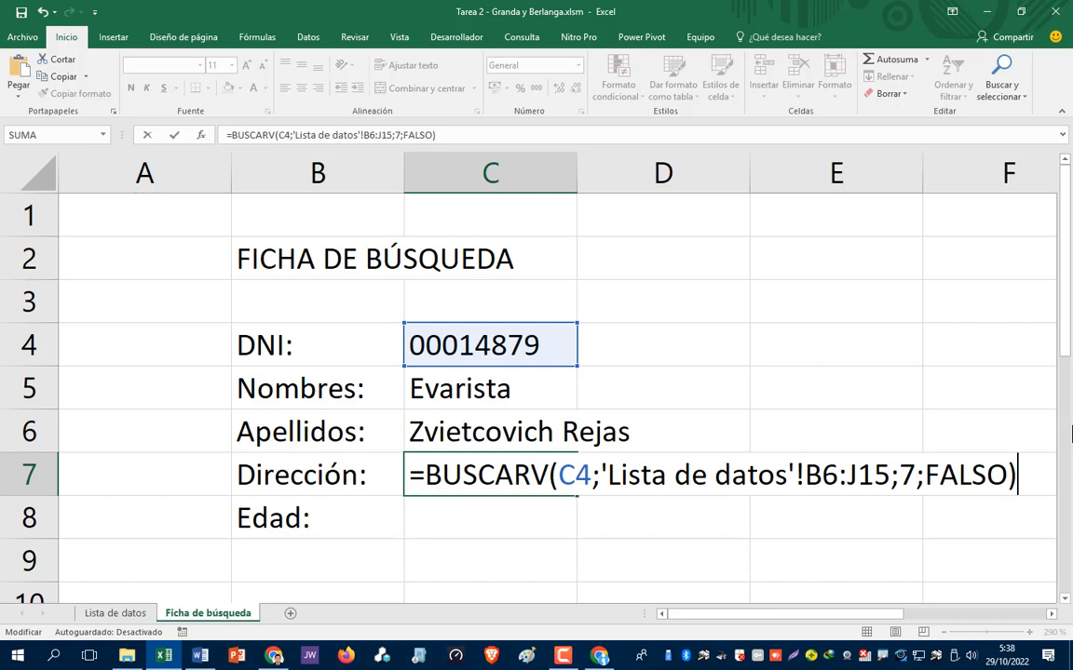
pyautogui.press('Return')
# - Check the Dirección result by moving between C7 and the Edad cell C8
pyautogui.press('Up')
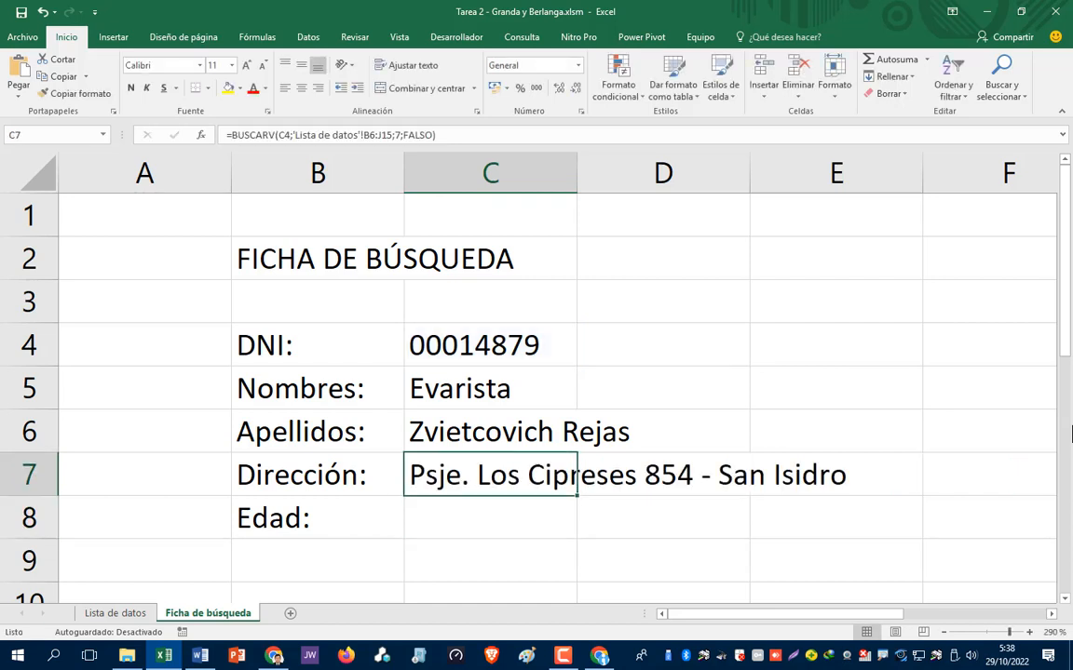
pyautogui.press('Down')
pyautogui.press('Up')
pyautogui.press('Down')
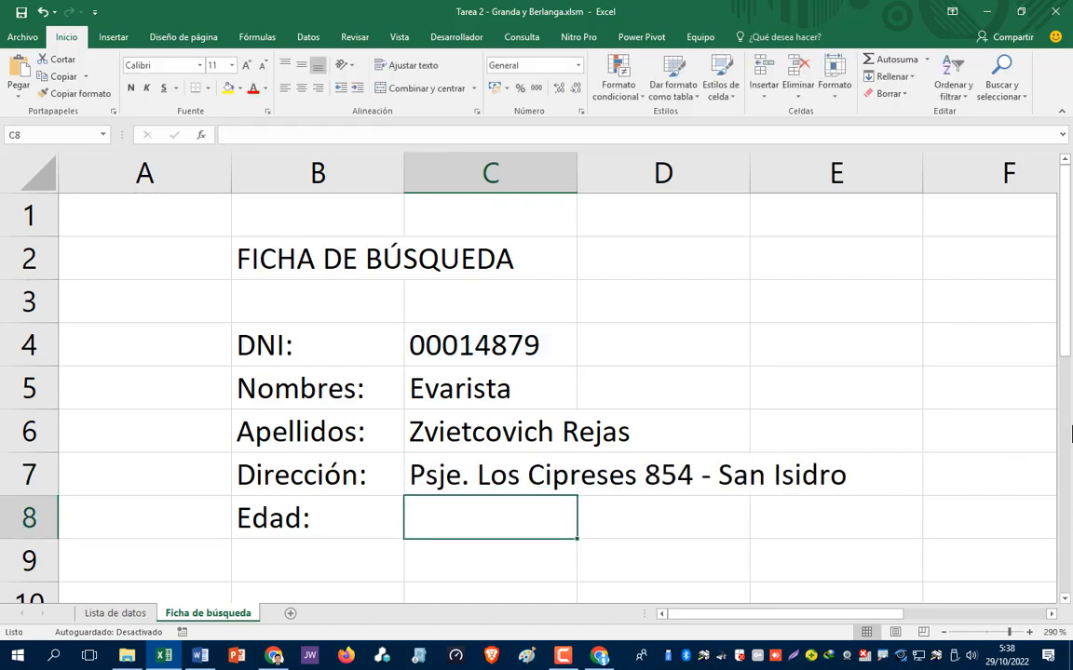
pyautogui.press('Up')
pyautogui.press('Down')
pyautogui.press('Up')
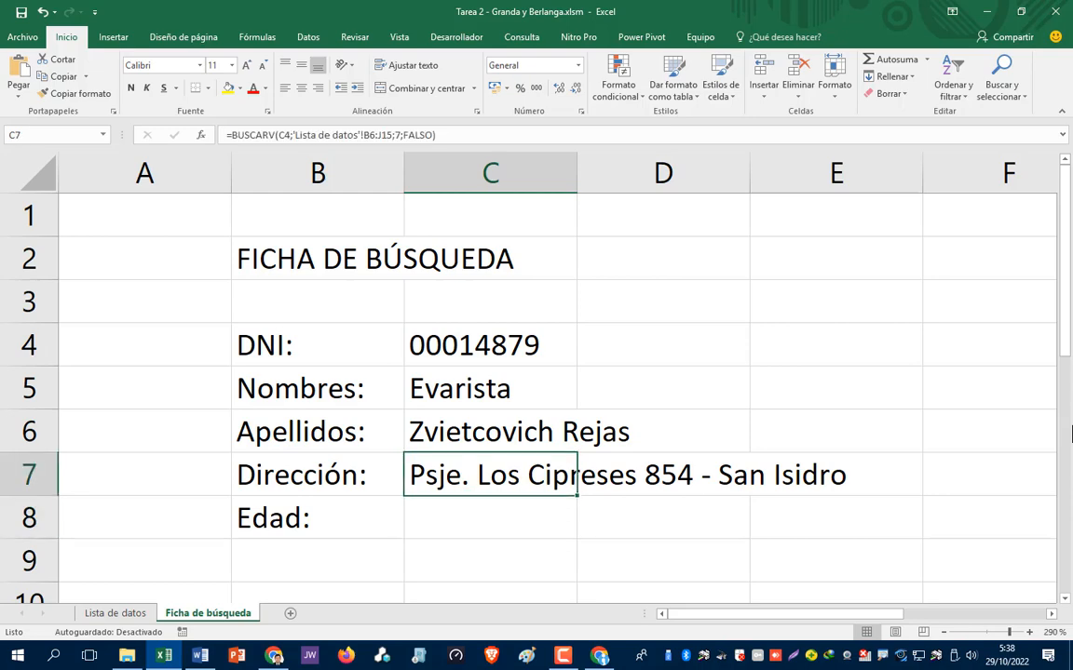
pyautogui.press('Down')
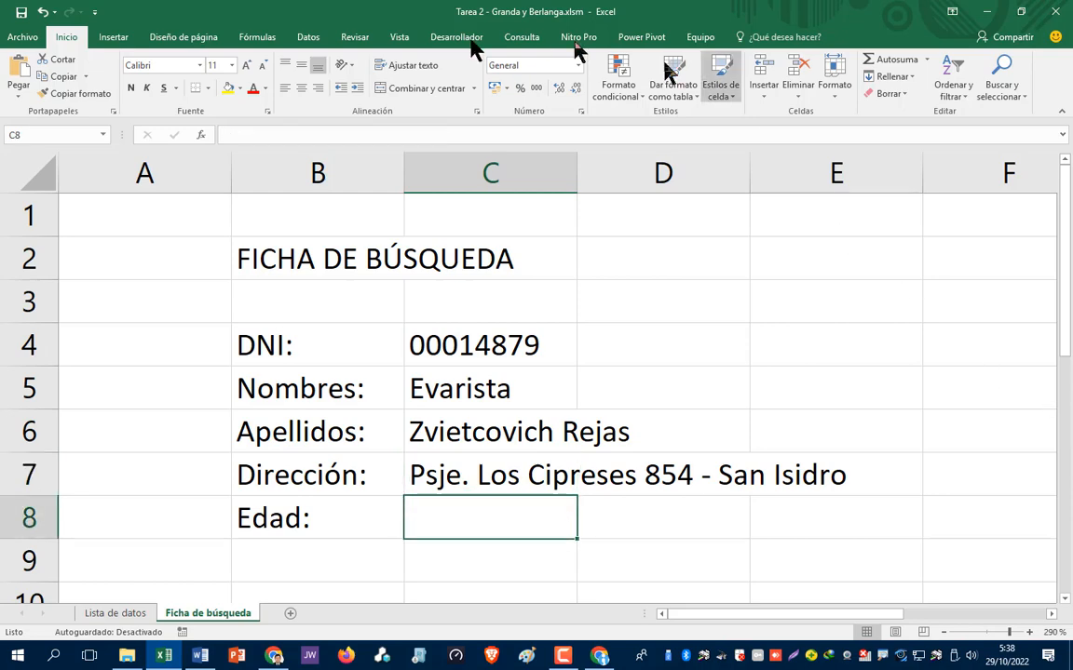
pyautogui.click(114, 616)
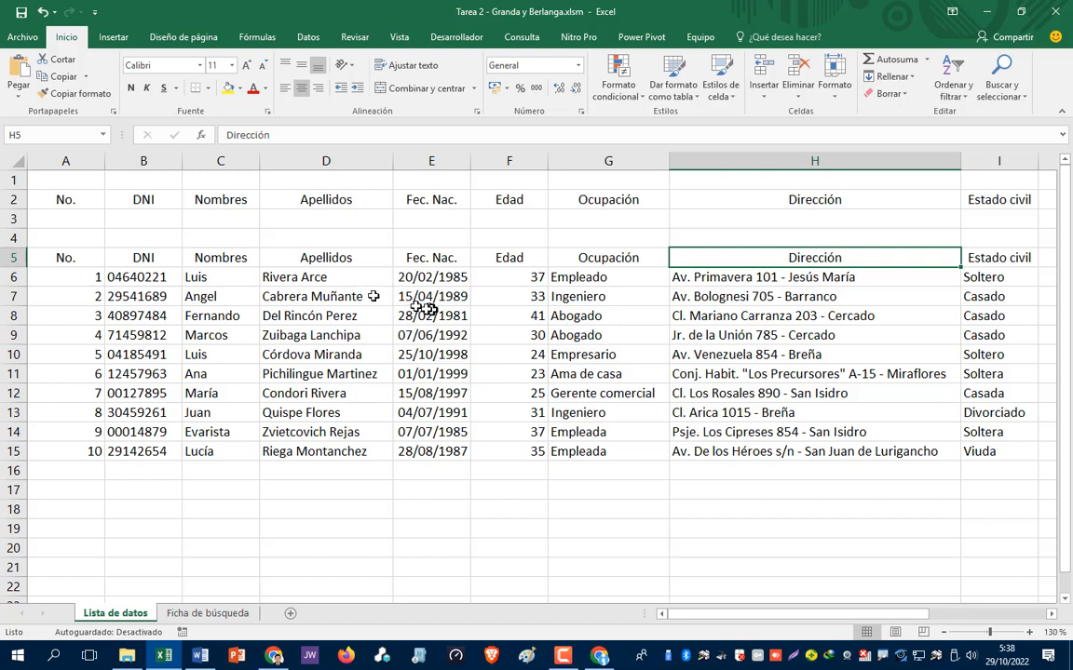
pyautogui.click(143, 257)
pyautogui.click(218, 257)
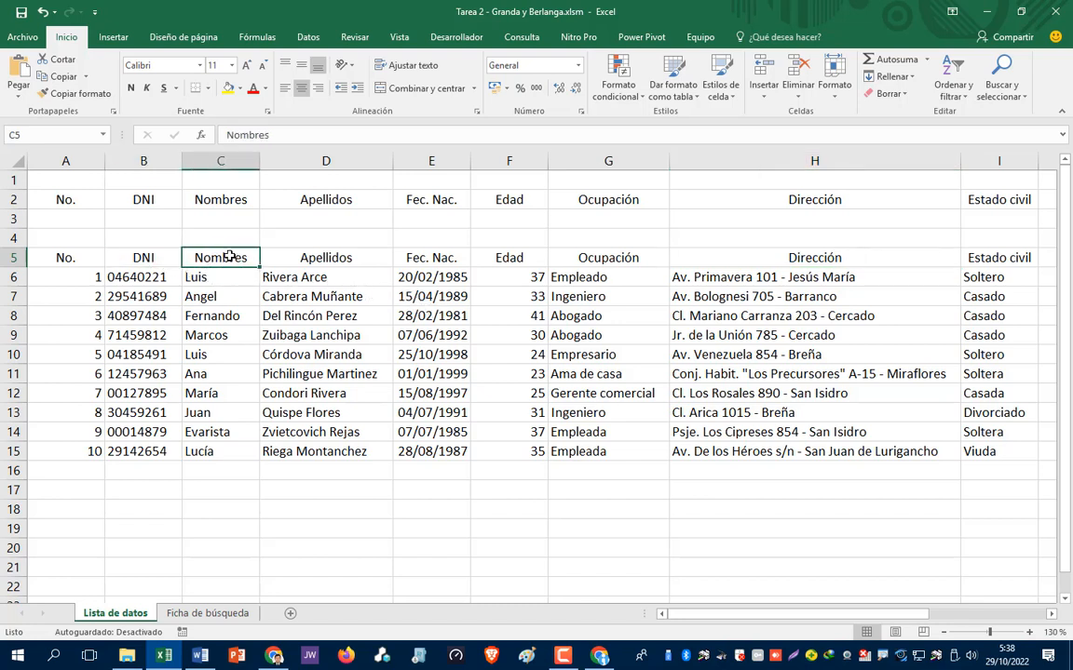
pyautogui.click(323, 259)
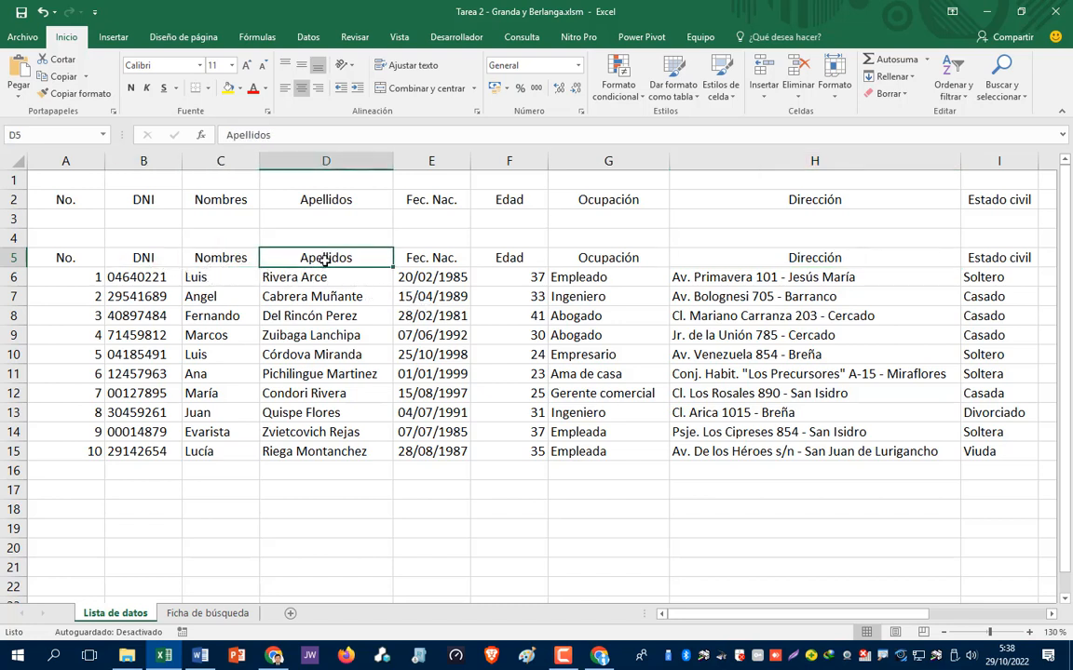
pyautogui.click(422, 266)
pyautogui.click(526, 253)
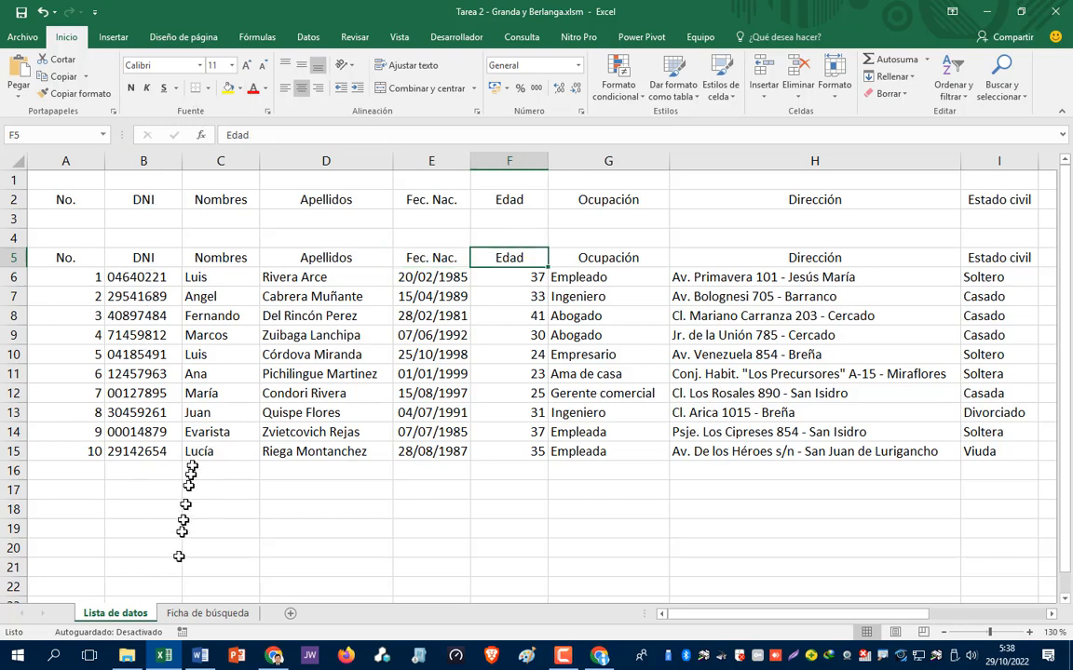
pyautogui.click(219, 614)
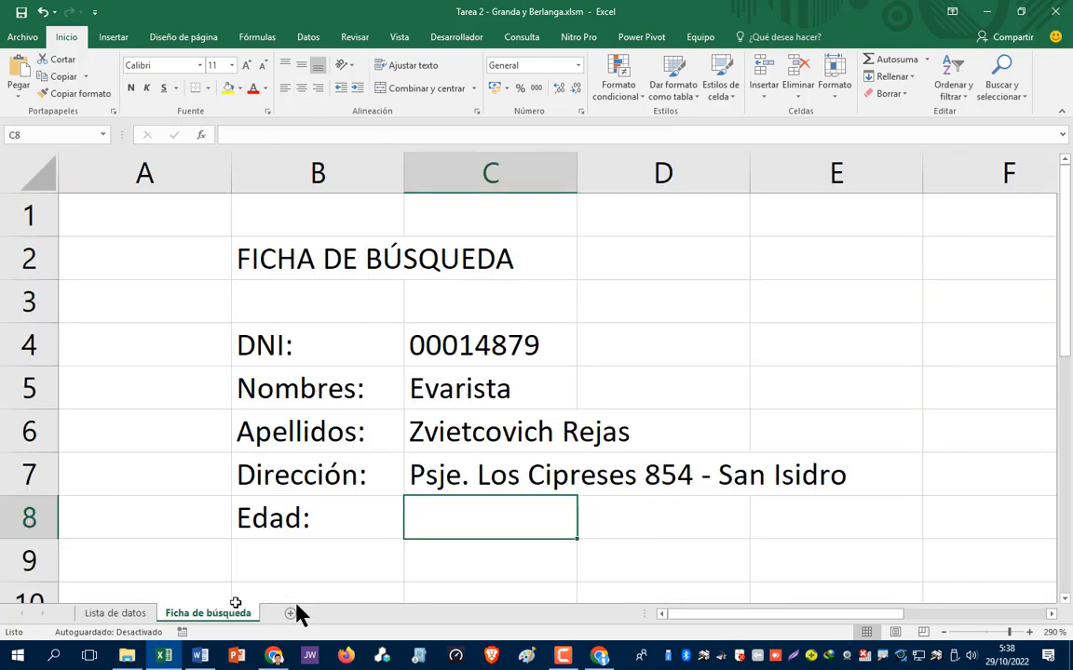
# - Select the Dirección formula in C7 and cancel an accidental edit of it
pyautogui.click(489, 469)
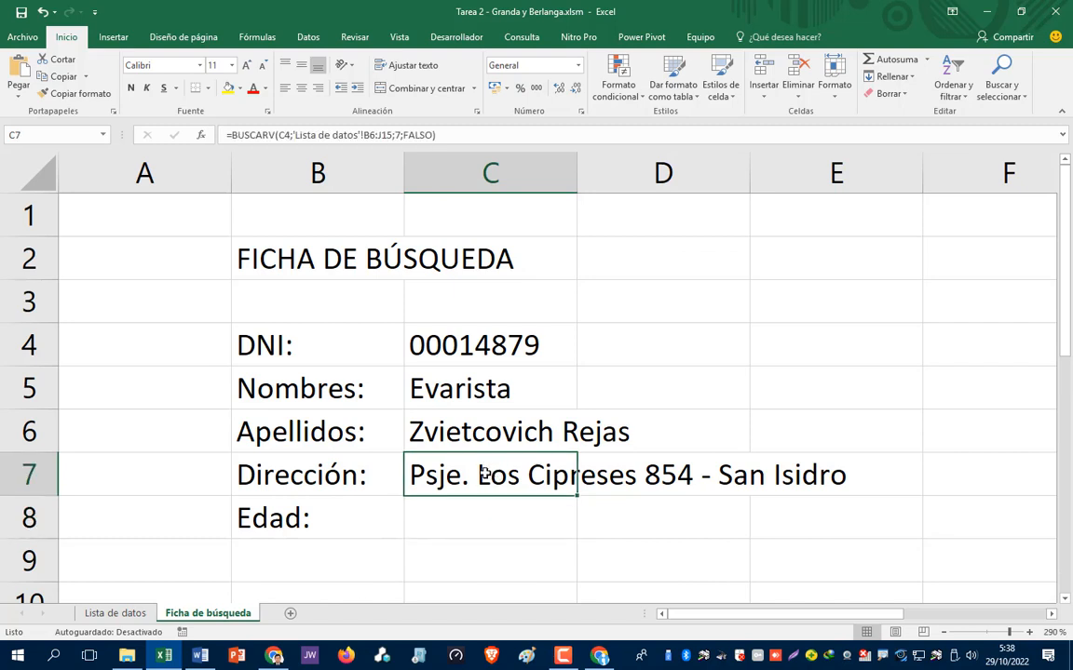
pyautogui.press('F2')
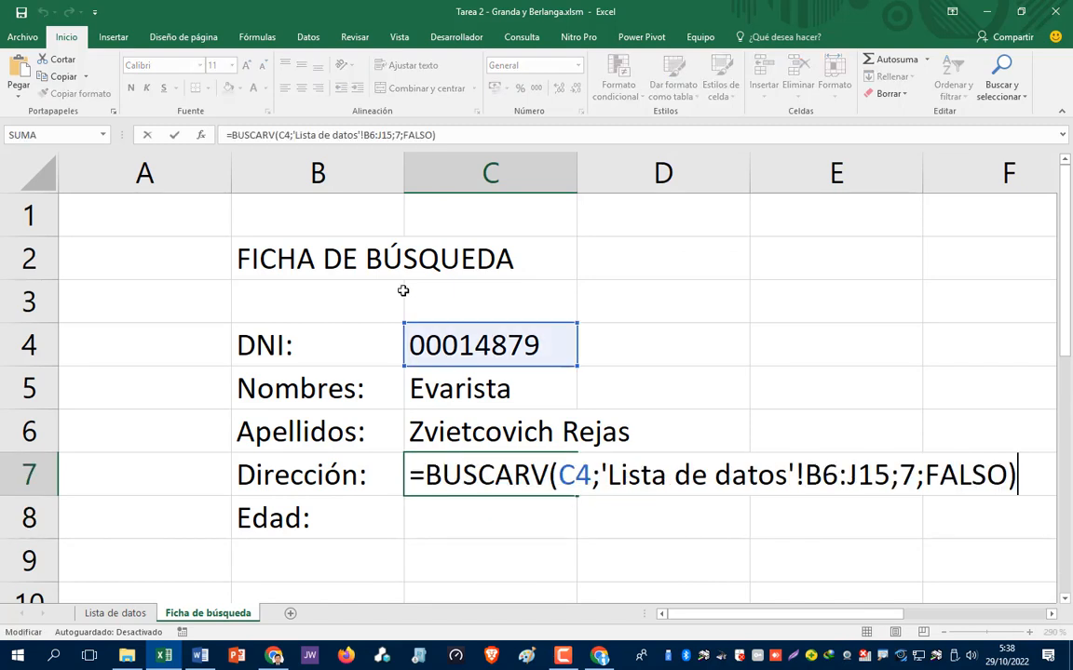
pyautogui.moveTo(1024, 475); pyautogui.dragTo(383, 485)
pyautogui.hotkey('ctrl', 'c')
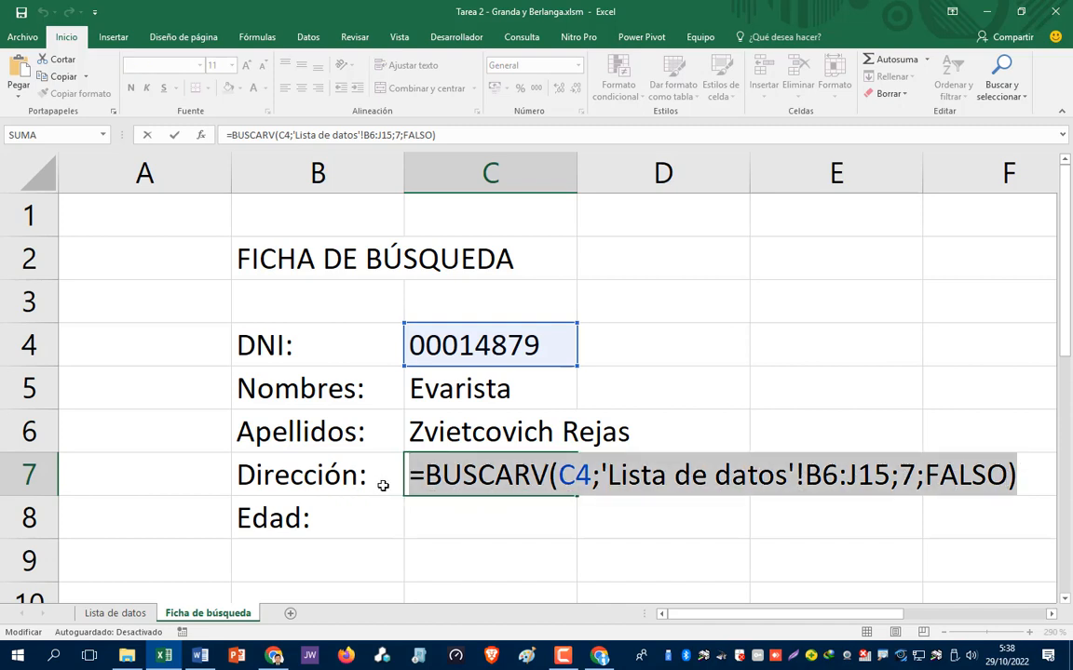
pyautogui.write('=')
pyautogui.click(442, 519)
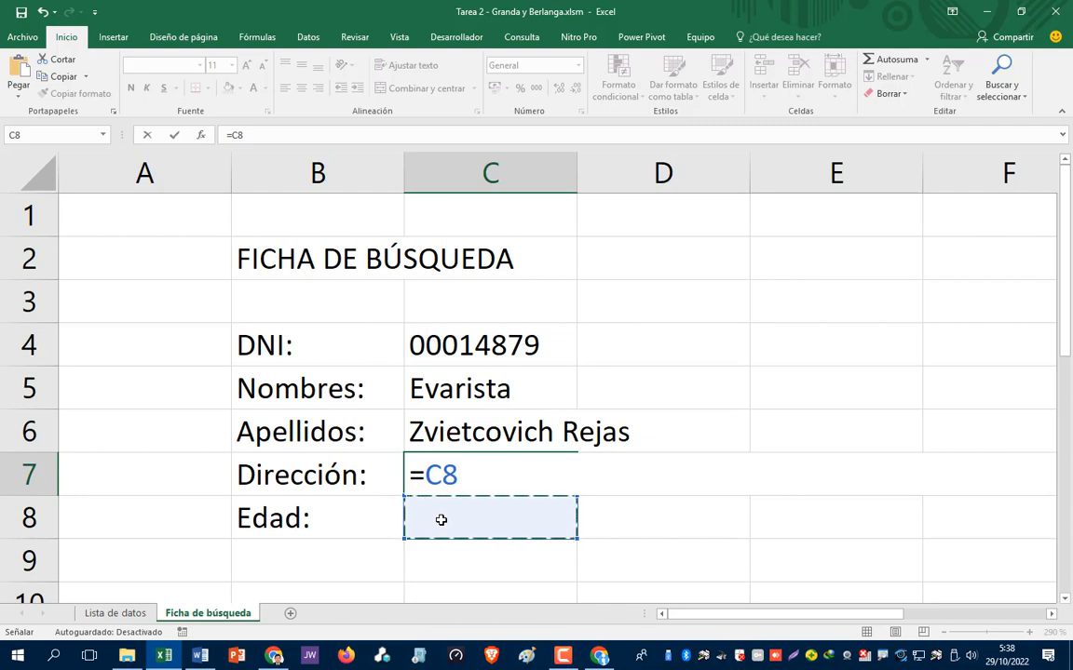
pyautogui.press('Escape')
# - Paste the BUSCARV formula into Edad cell C8 with column index 5, returning 37
pyautogui.click(441, 520)
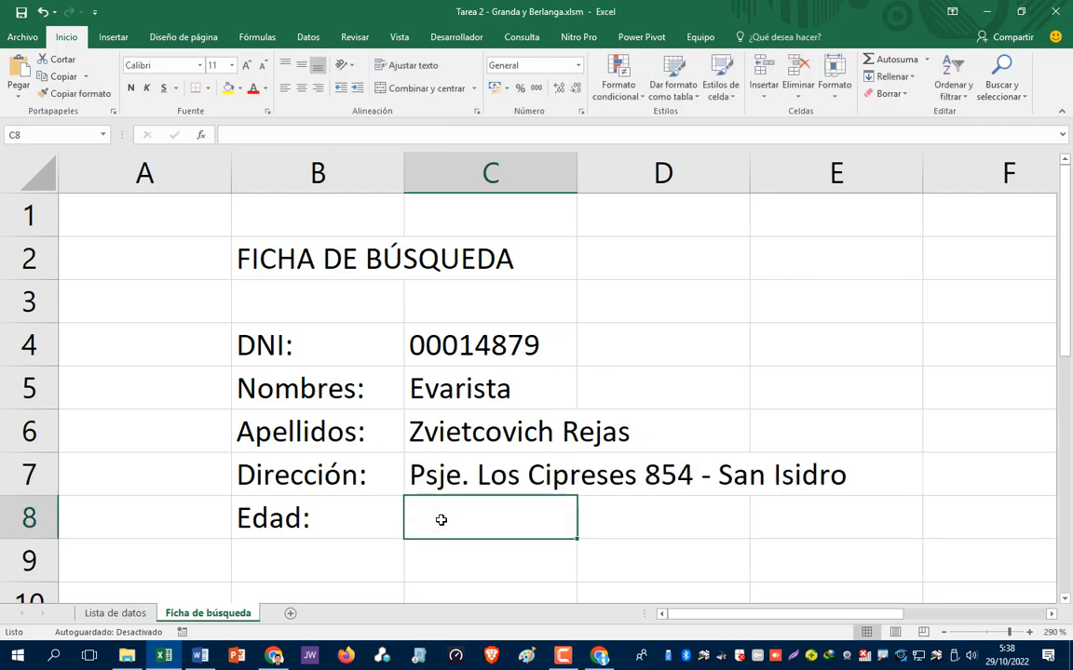
pyautogui.doubleClick(442, 519)
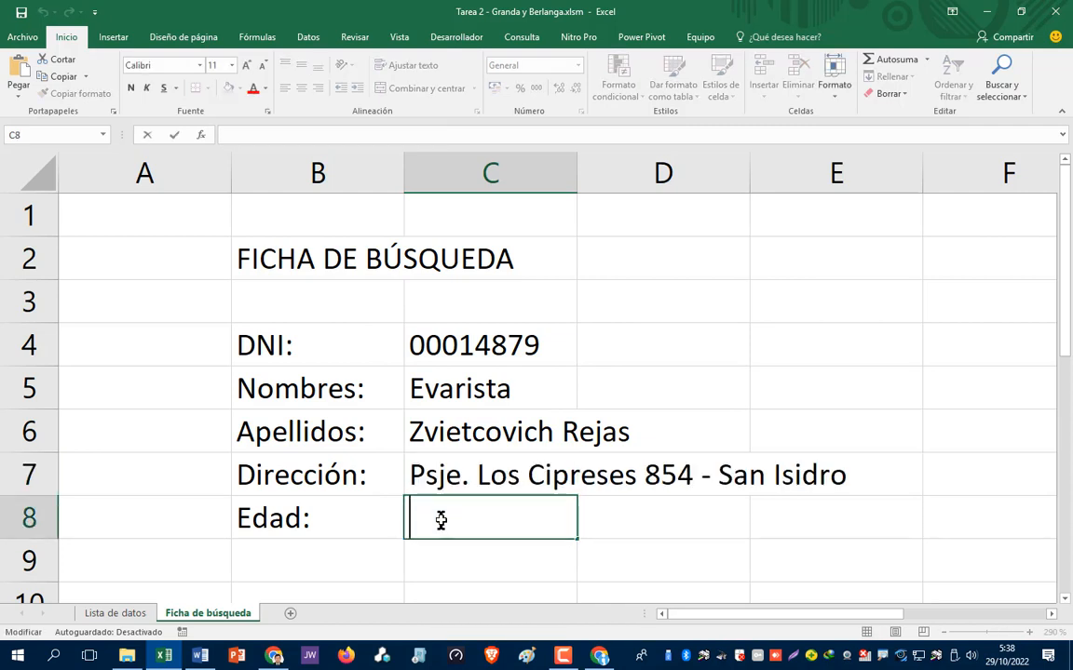
pyautogui.hotkey('ctrl', 'v')
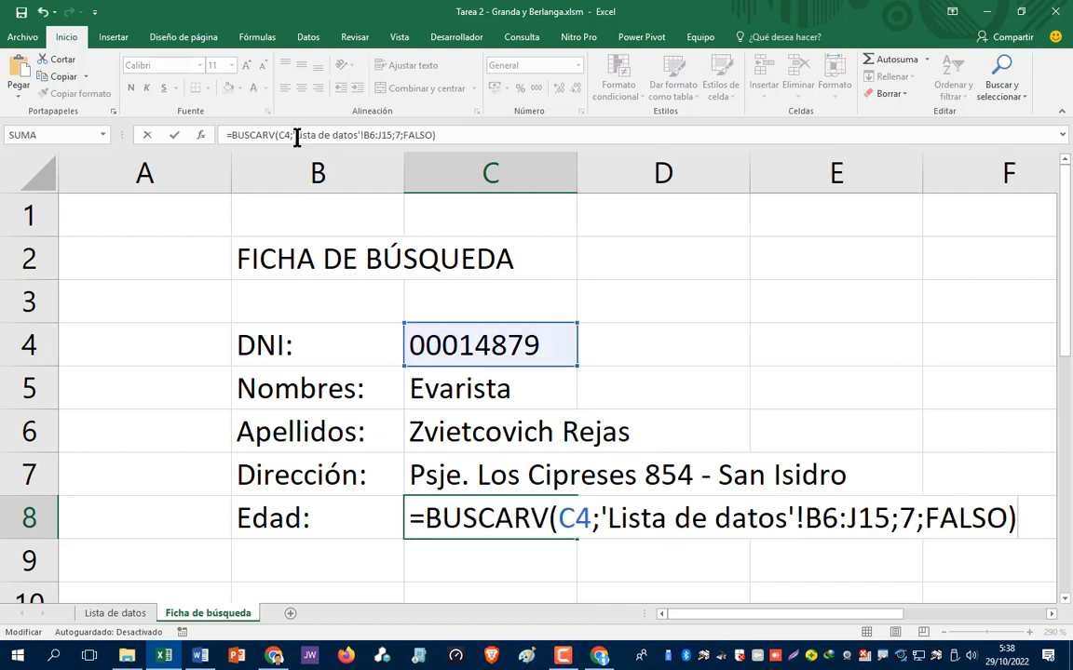
pyautogui.click(896, 518)
pyautogui.write('5')
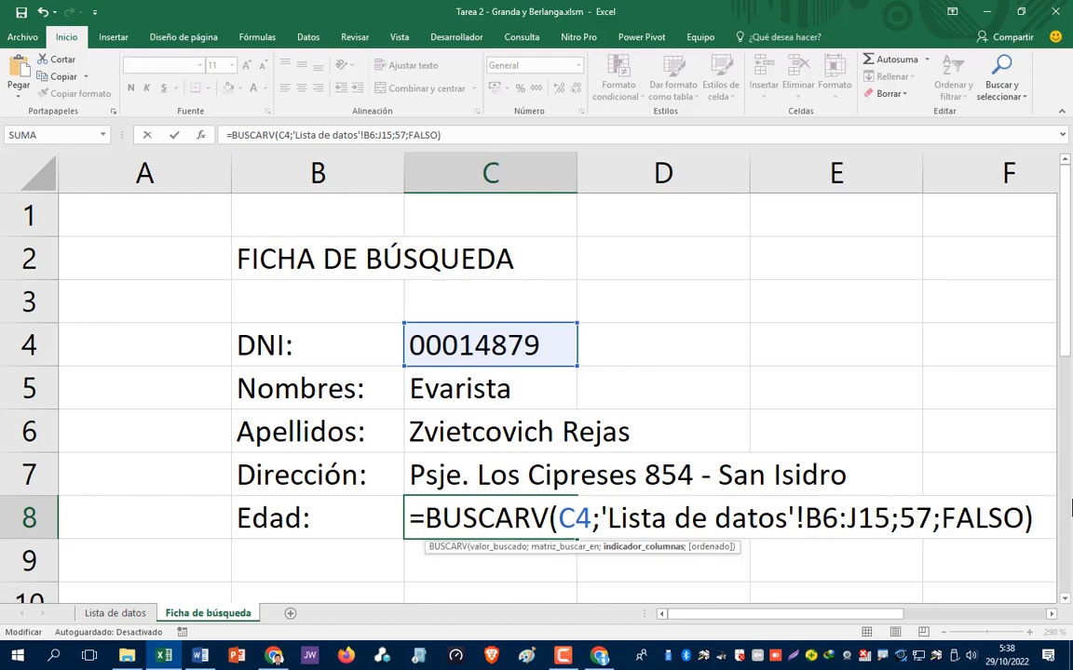
pyautogui.press('Delete')
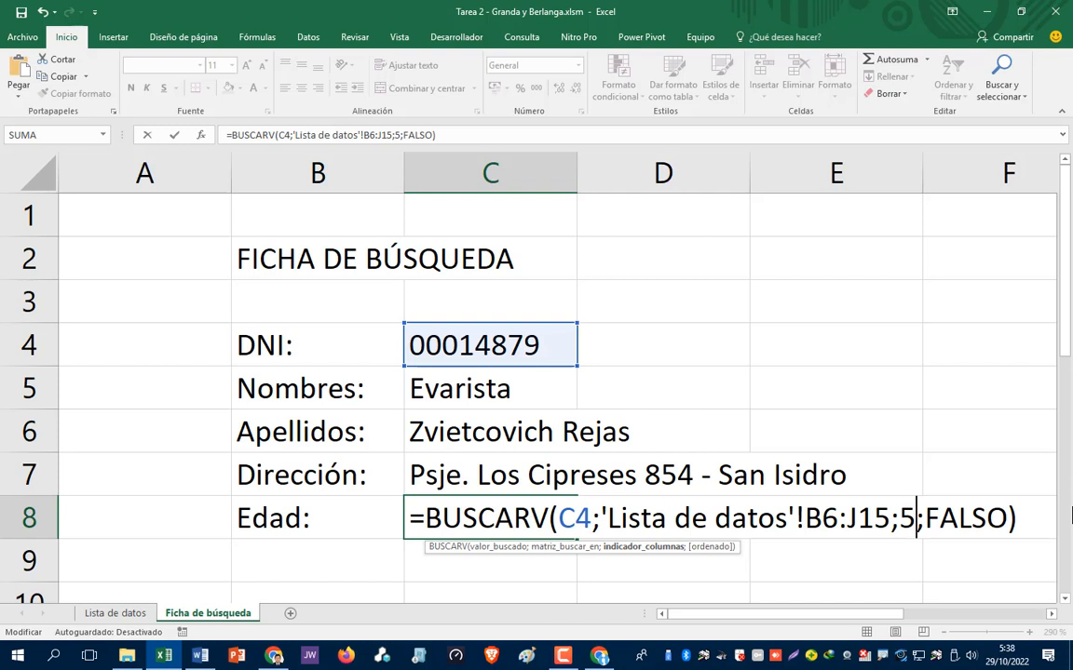
pyautogui.press('Return')
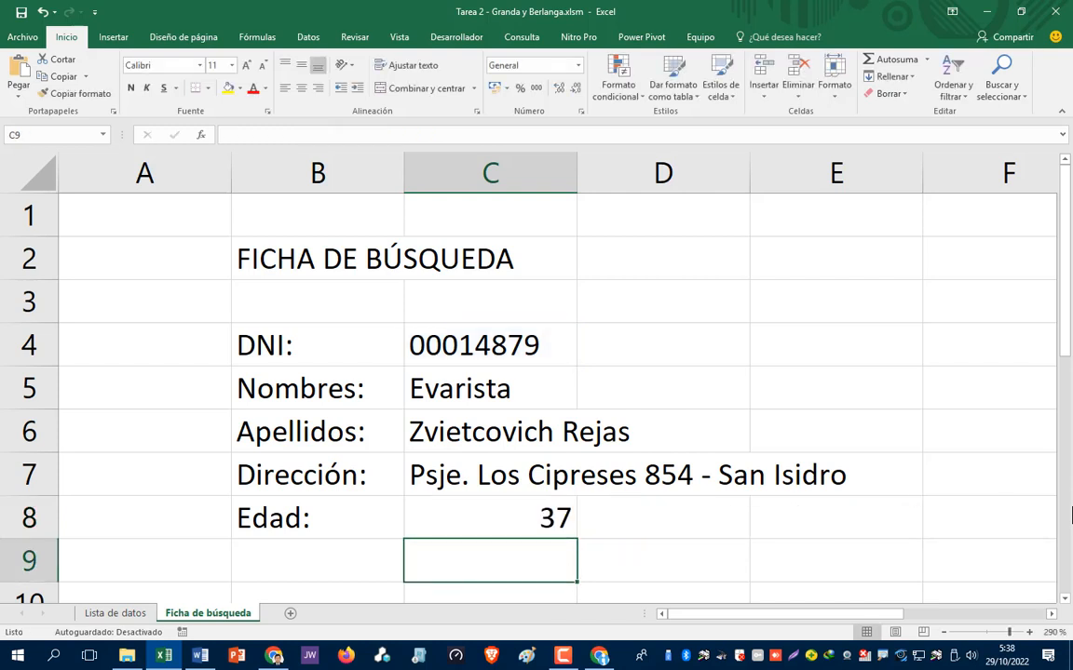
# - Review the looked-up fields, ending back on the Edad cell C8
pyautogui.press('Up')
pyautogui.press('Up')
pyautogui.press('Up')
pyautogui.press('Up')
pyautogui.press('Up')
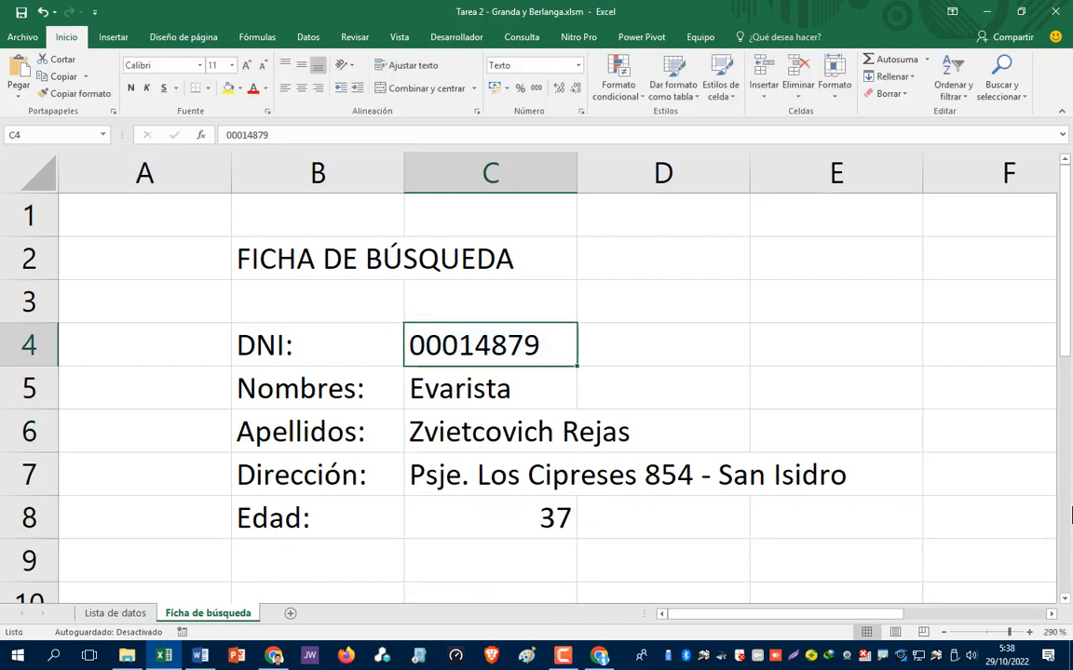
pyautogui.press('Down')
pyautogui.press('Down')
pyautogui.press('Down')
pyautogui.press('Down')
pyautogui.press('Up')
pyautogui.press('Up')
pyautogui.press('Up')
pyautogui.press('Up')
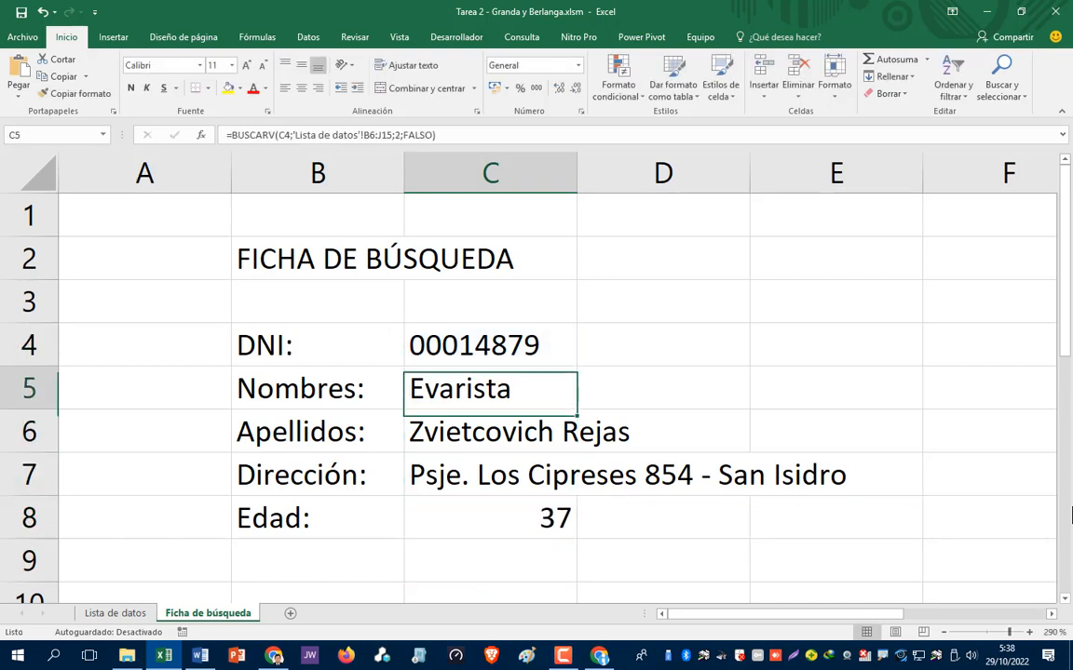
pyautogui.press('Down')
pyautogui.press('Down')
pyautogui.press('Down')
pyautogui.press('Down')
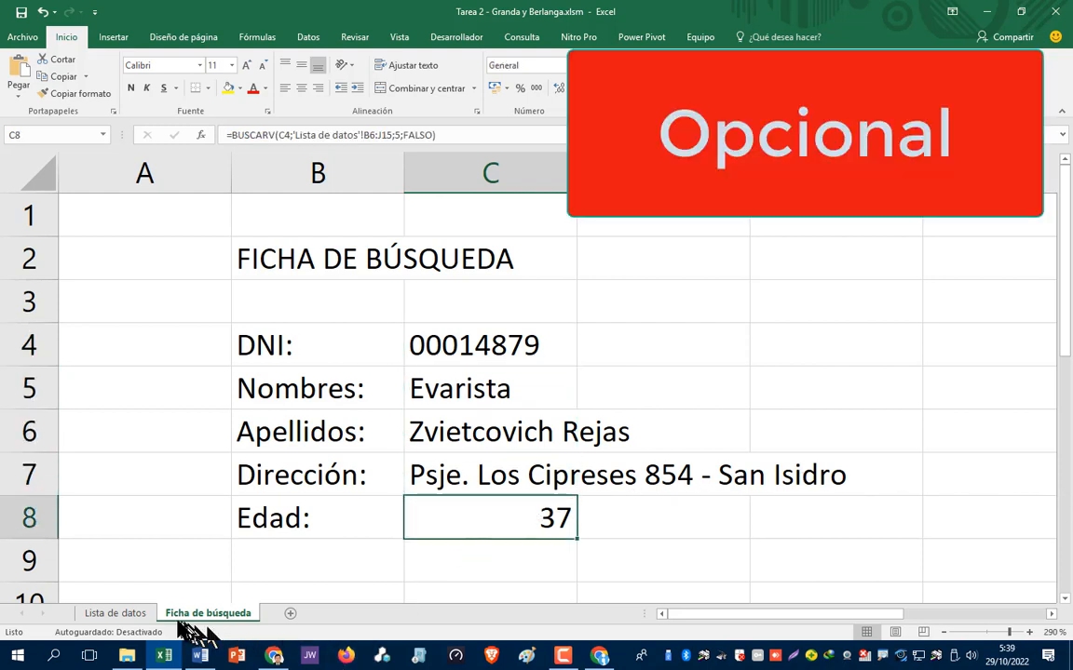
# - Copy the ten DNIs in B6:B15 of Lista de datos and return to Ficha de búsqueda
pyautogui.click(116, 614)
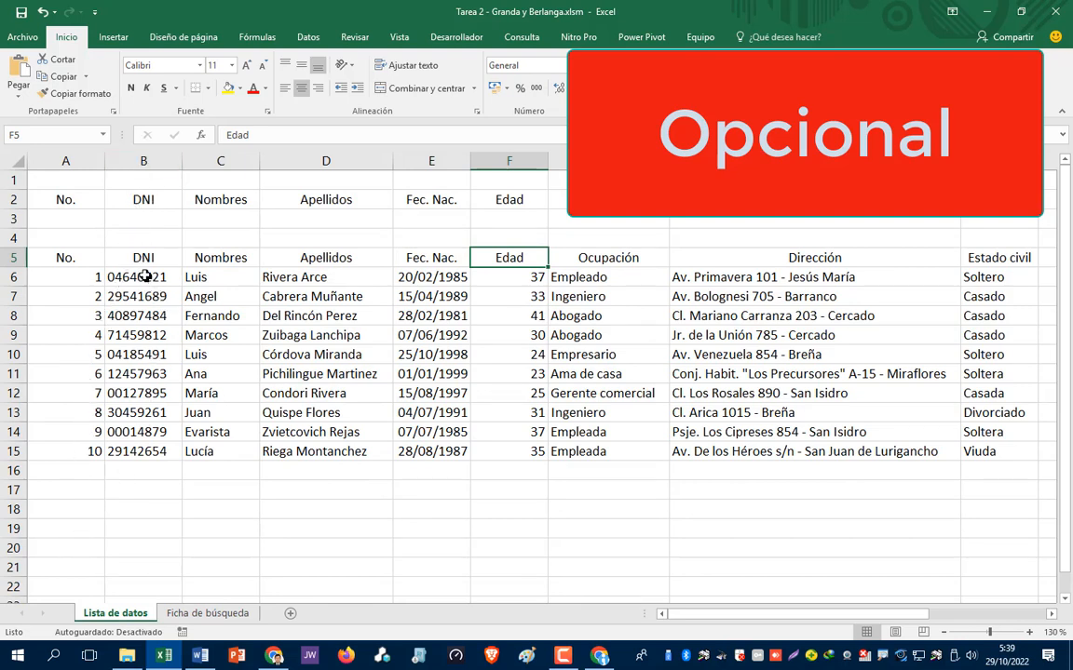
pyautogui.moveTo(146, 276); pyautogui.dragTo(145, 383)
pyautogui.click(147, 488)
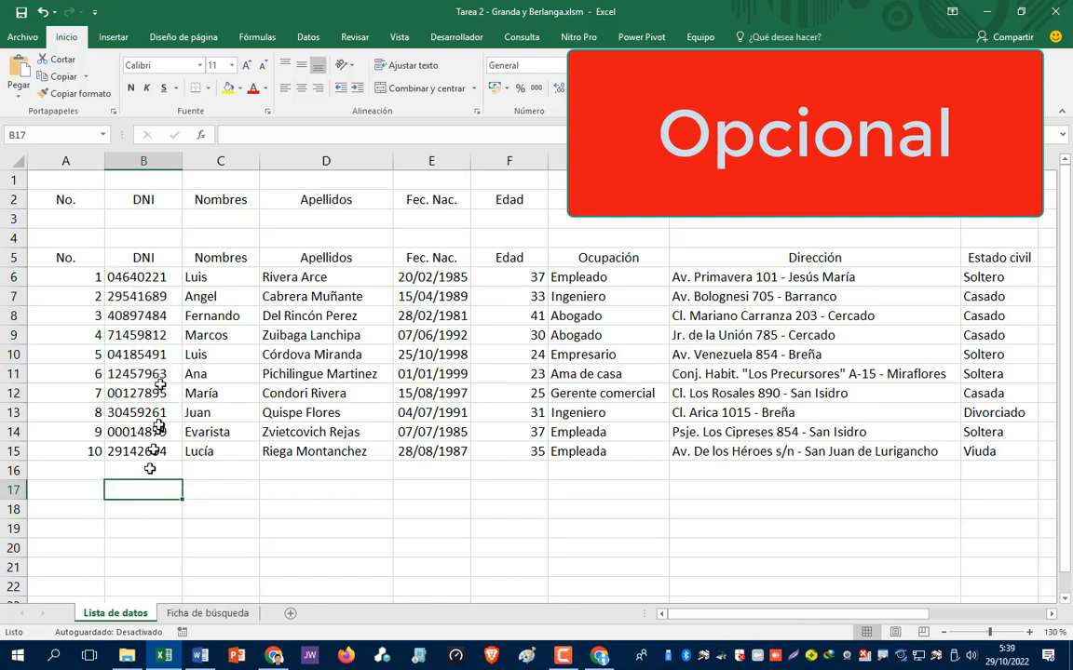
pyautogui.click(149, 279)
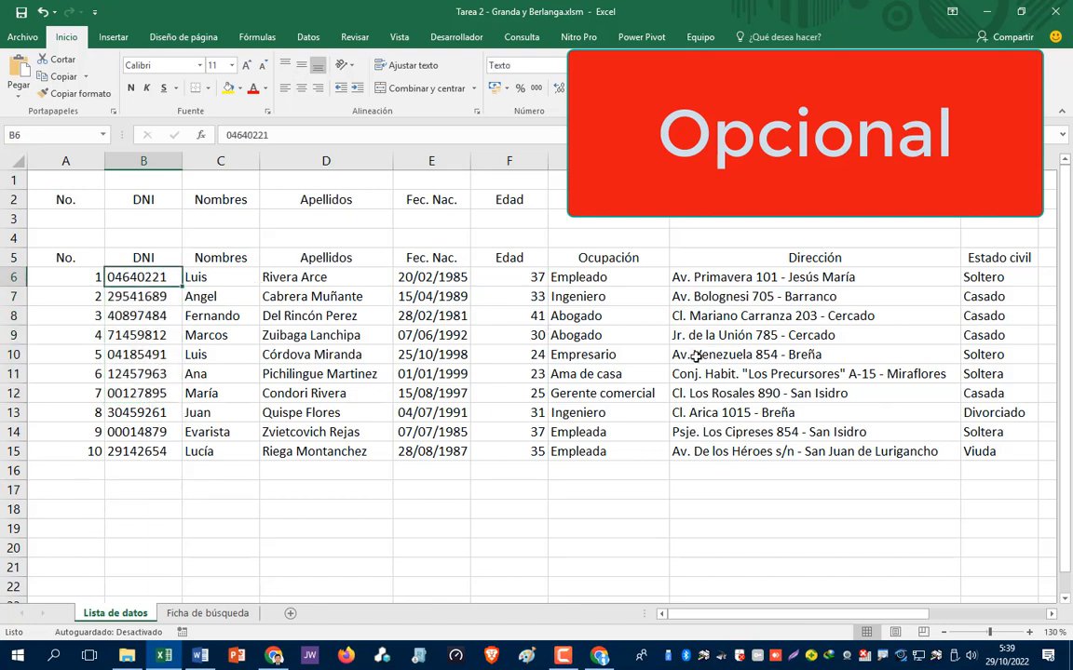
pyautogui.hotkey('shift', 'Down')
pyautogui.hotkey('shift', 'Down')
pyautogui.hotkey('shift', 'Down')
pyautogui.hotkey('shift', 'Down')
pyautogui.hotkey('shift', 'Down')
pyautogui.hotkey('shift', 'Down')
pyautogui.hotkey('shift', 'Down')
pyautogui.hotkey('shift', 'Down')
pyautogui.hotkey('shift', 'Down')
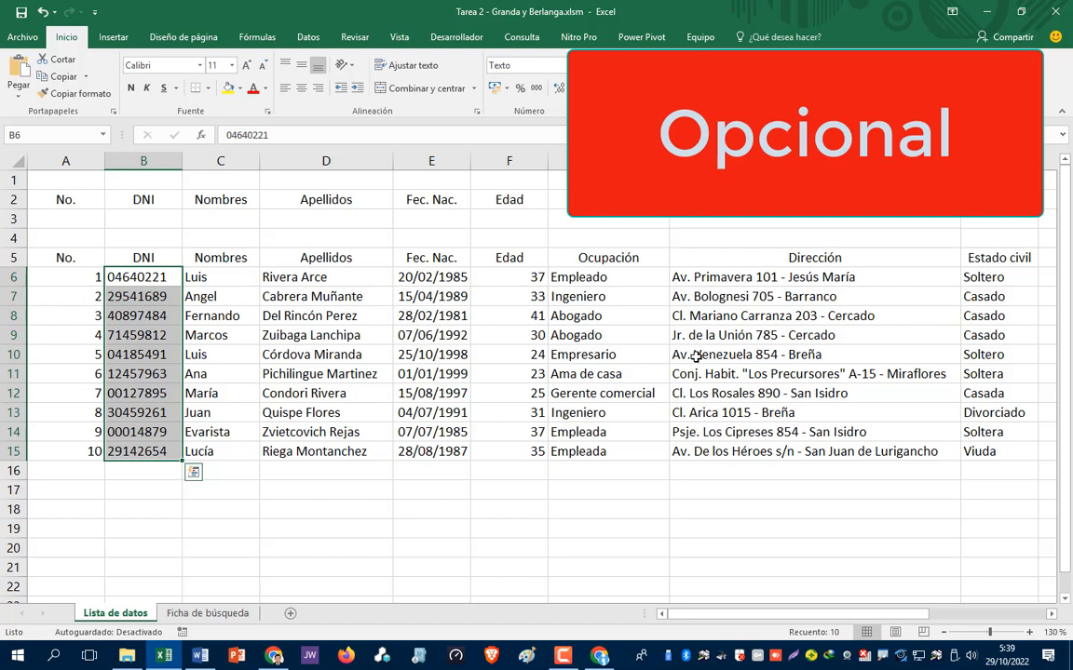
pyautogui.hotkey('ctrl', 'c')
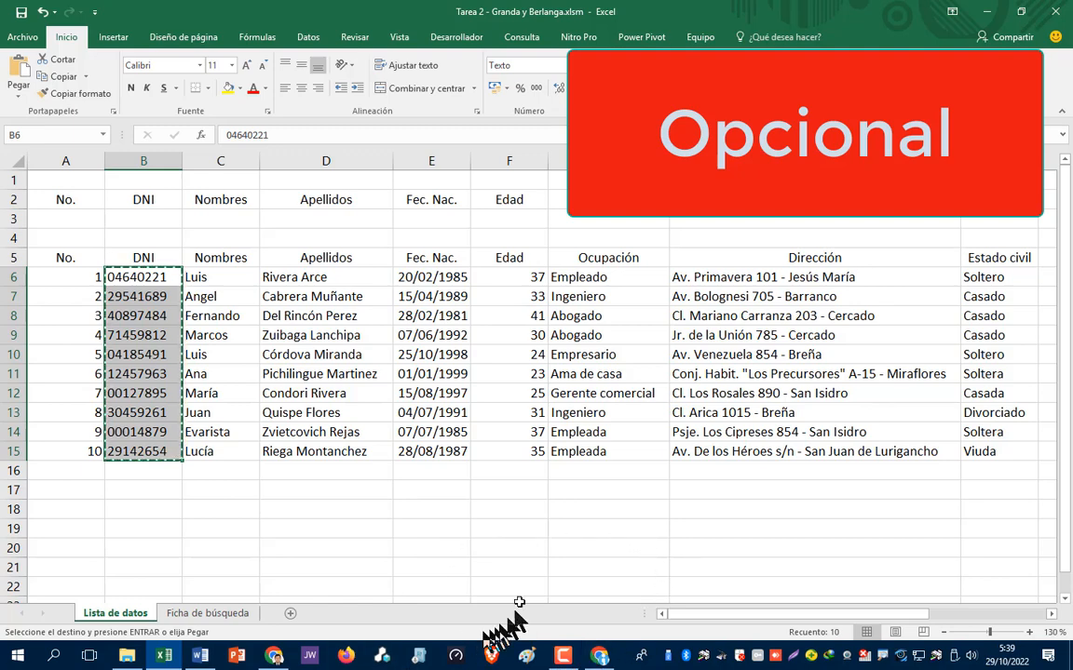
pyautogui.click(232, 615)
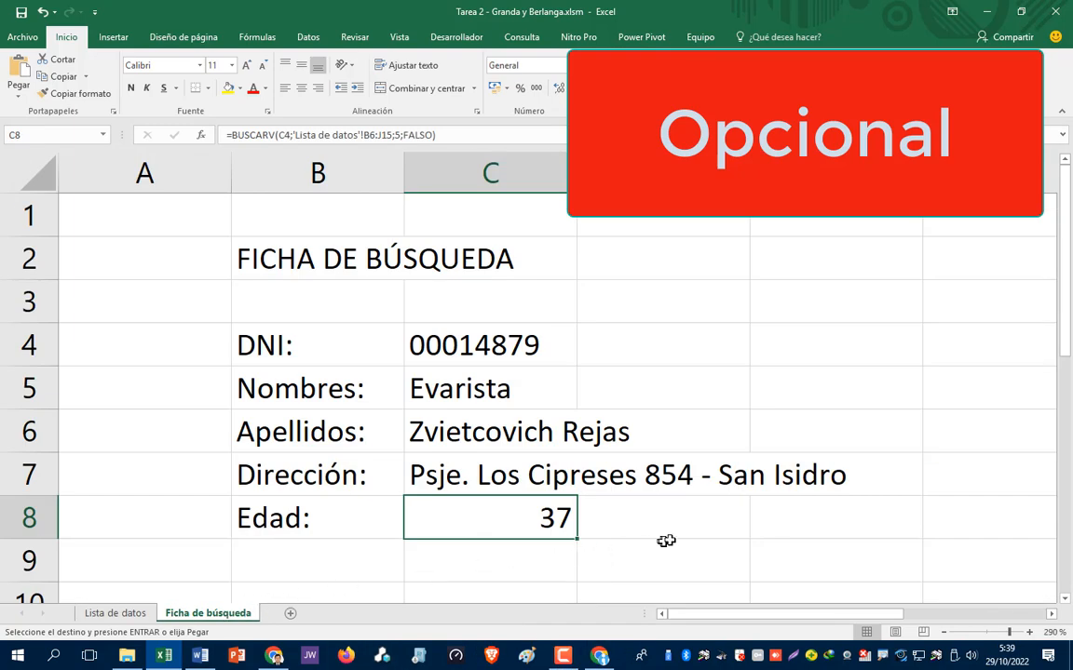
# - Paste special the copied DNIs as Valores into F1:F10 of Ficha de búsqueda
pyautogui.scroll(-1, 679, 518)
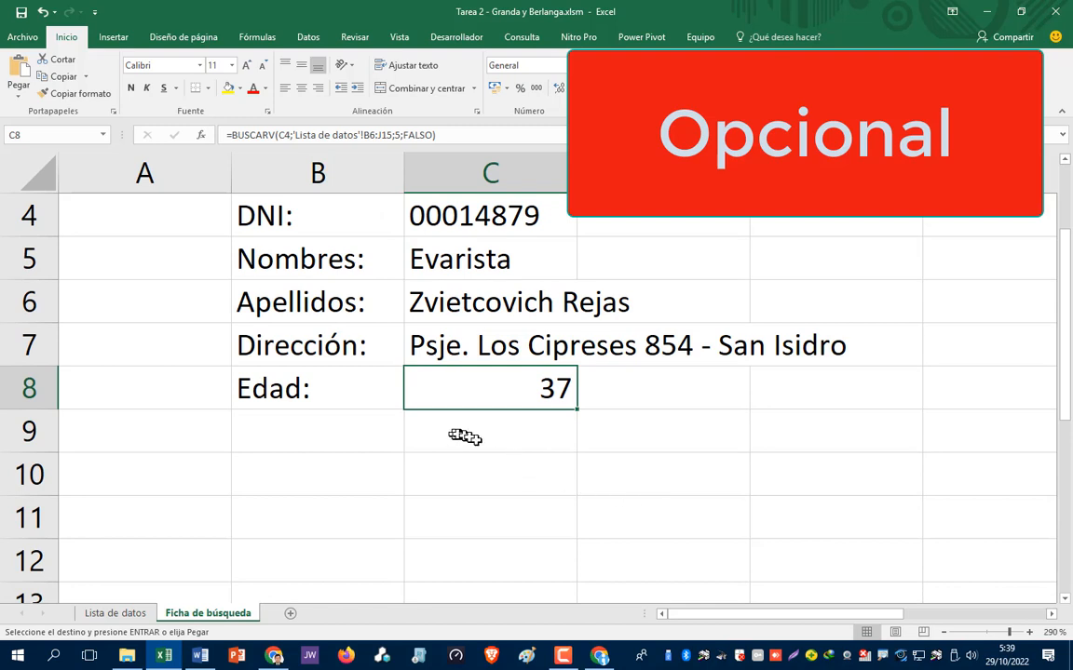
pyautogui.click(964, 215)
pyautogui.scroll(1, 965, 232)
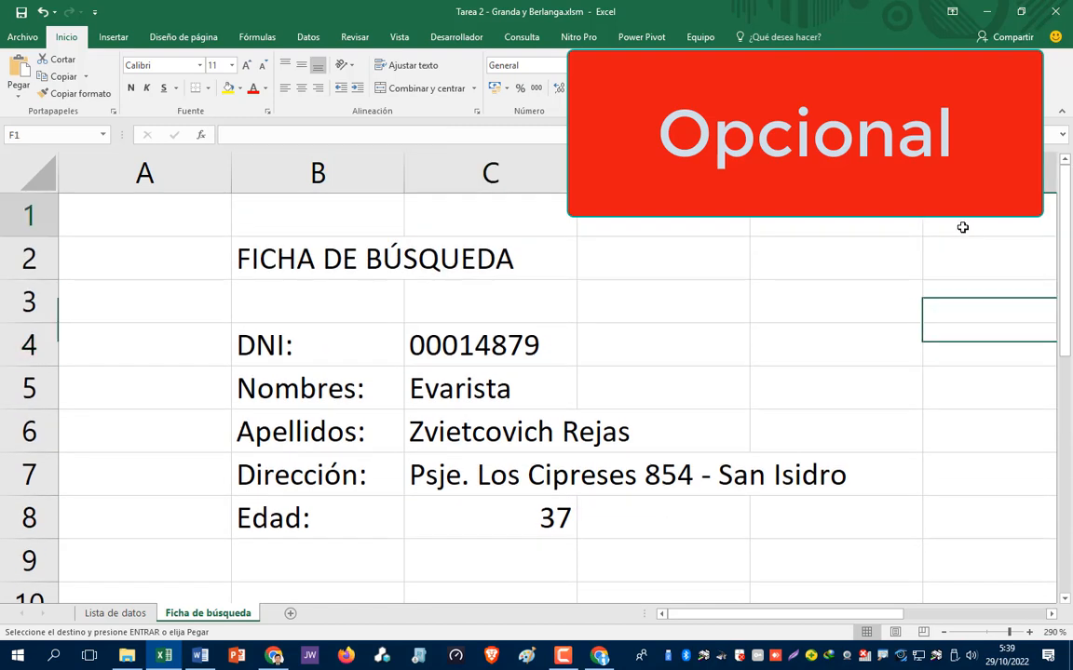
pyautogui.click(963, 228)
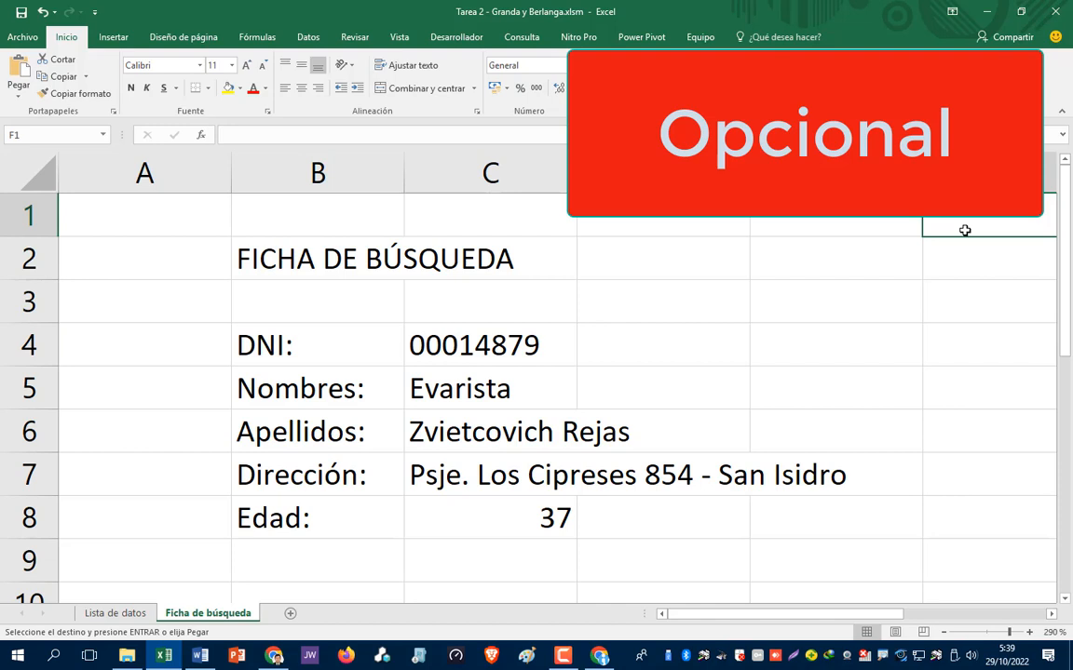
pyautogui.click(965, 230)
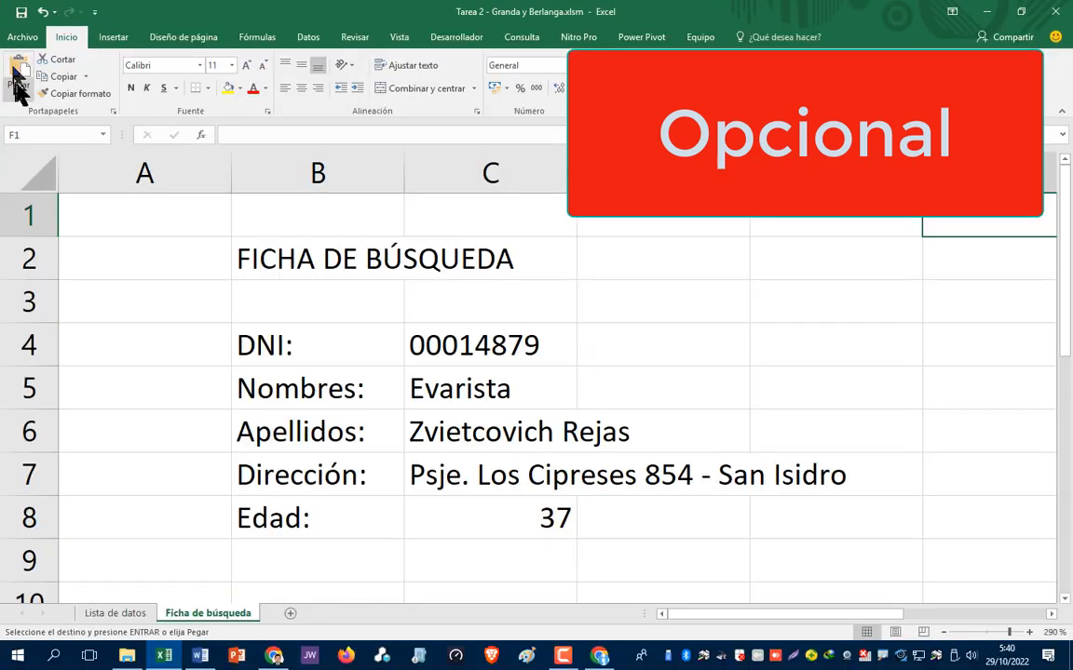
pyautogui.click(36, 186)
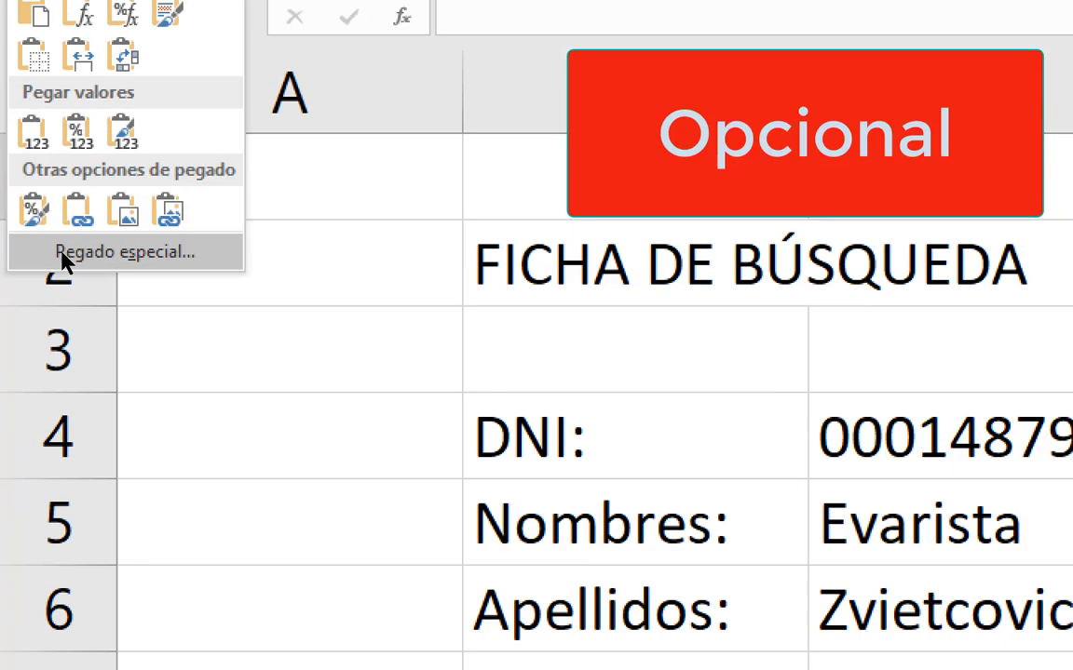
pyautogui.press('Escape')
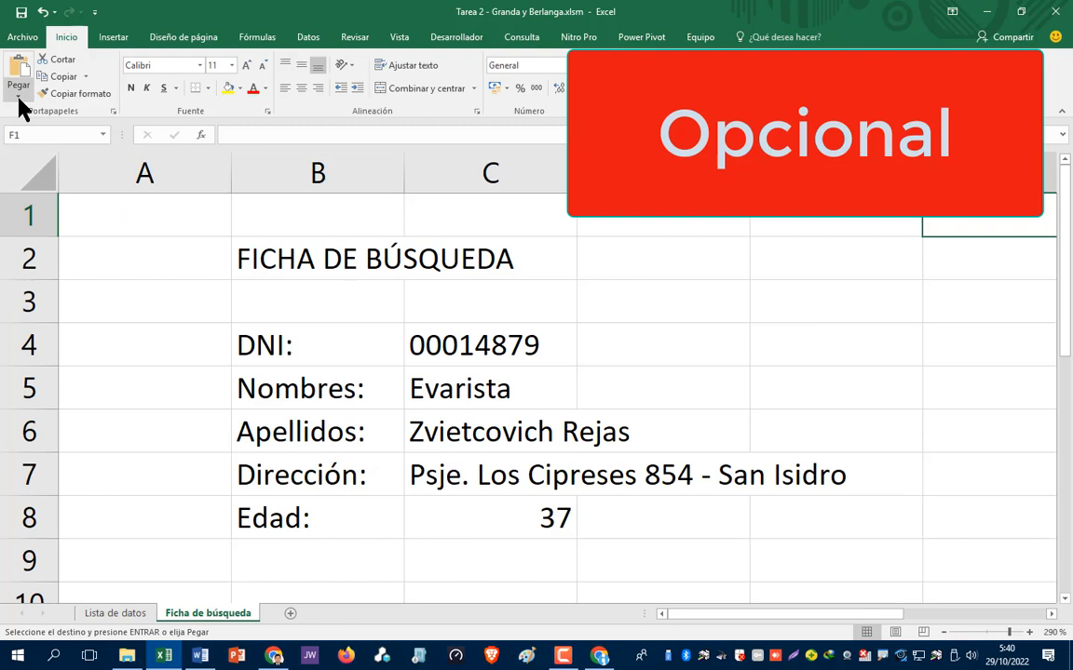
pyautogui.click(18, 96)
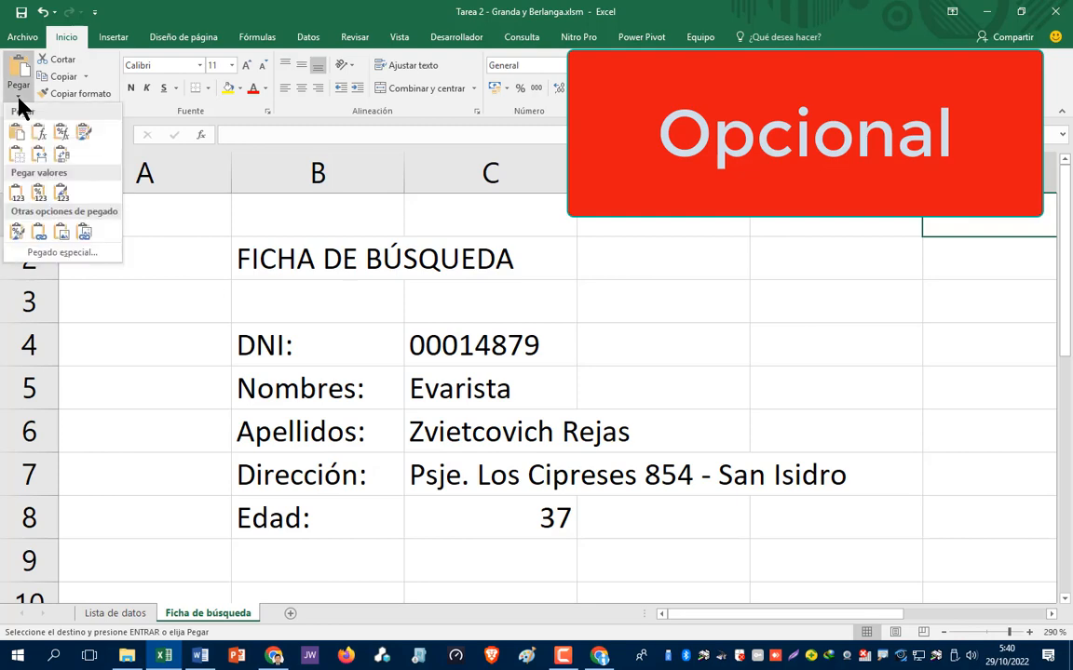
pyautogui.click(52, 254)
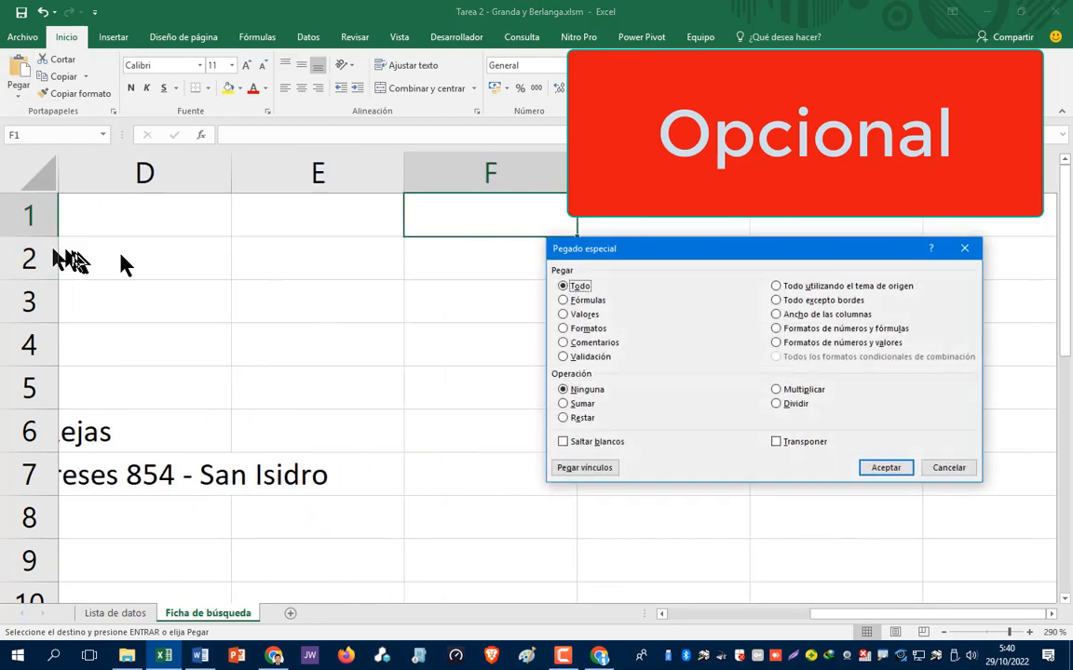
pyautogui.click(584, 317)
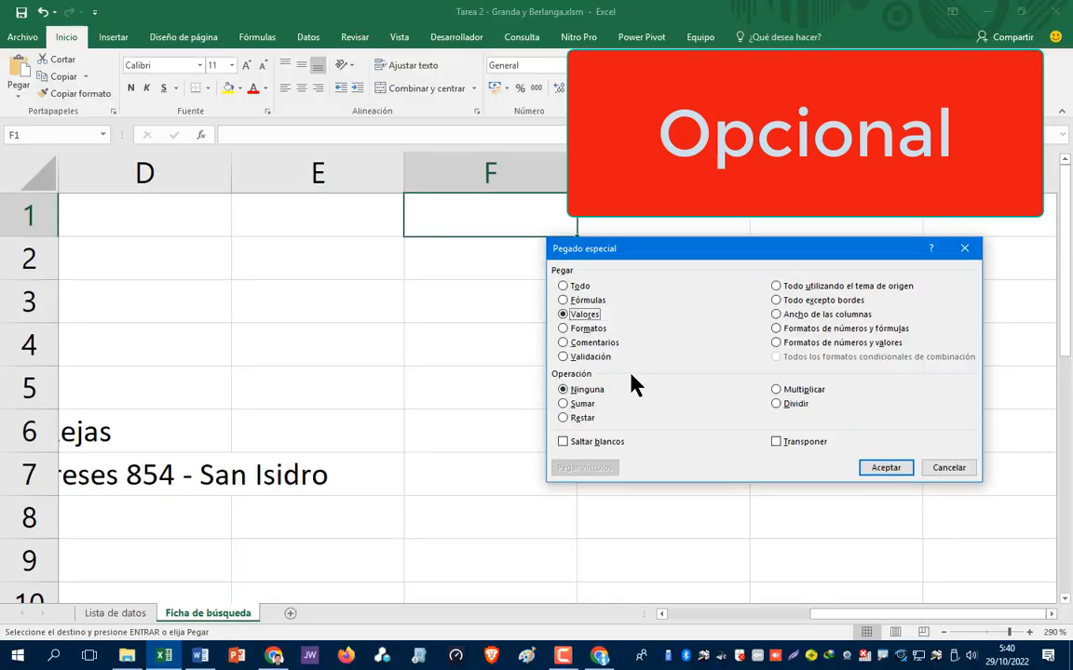
pyautogui.click(883, 467)
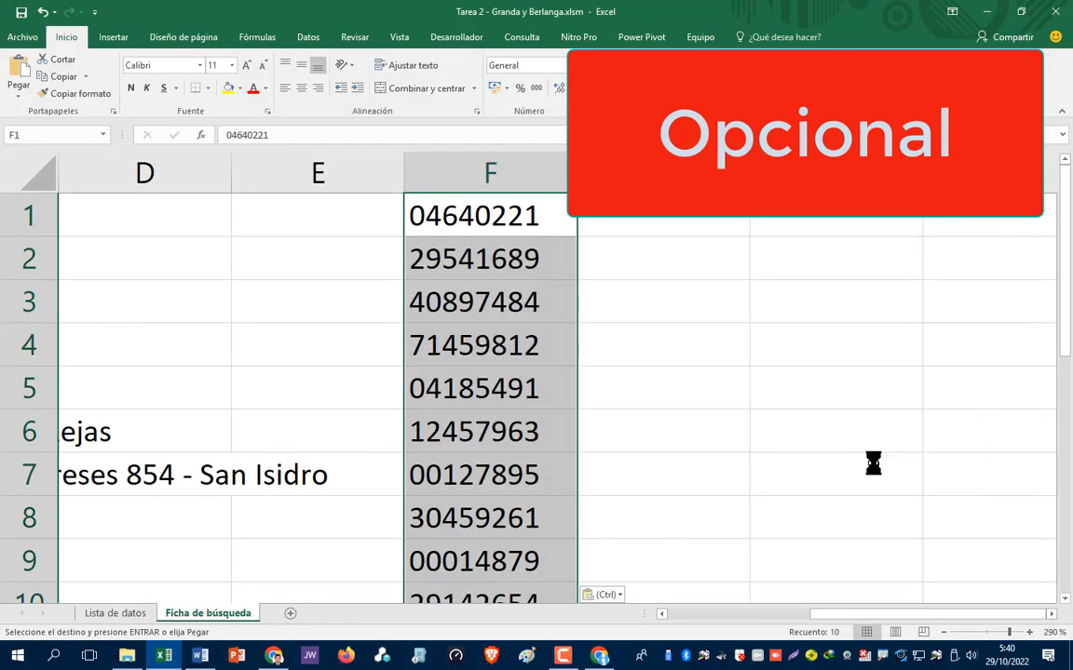
# - Move around the search card's cells and pick a DNI from the pasted list to test
pyautogui.click(280, 518)
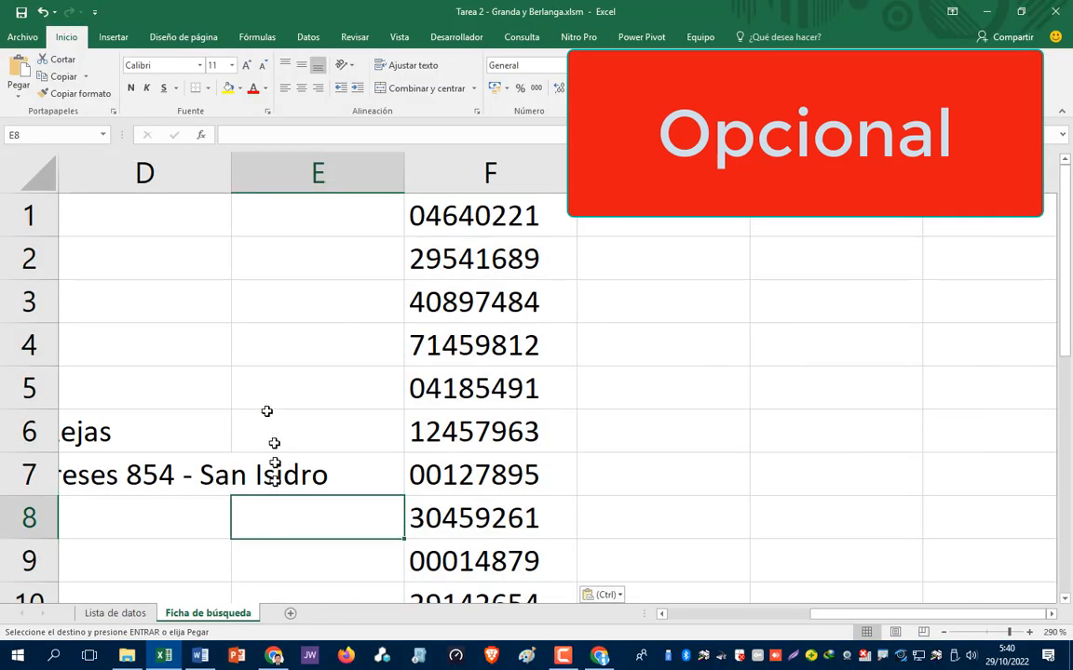
pyautogui.click(287, 392)
pyautogui.press('Left')
pyautogui.press('Left')
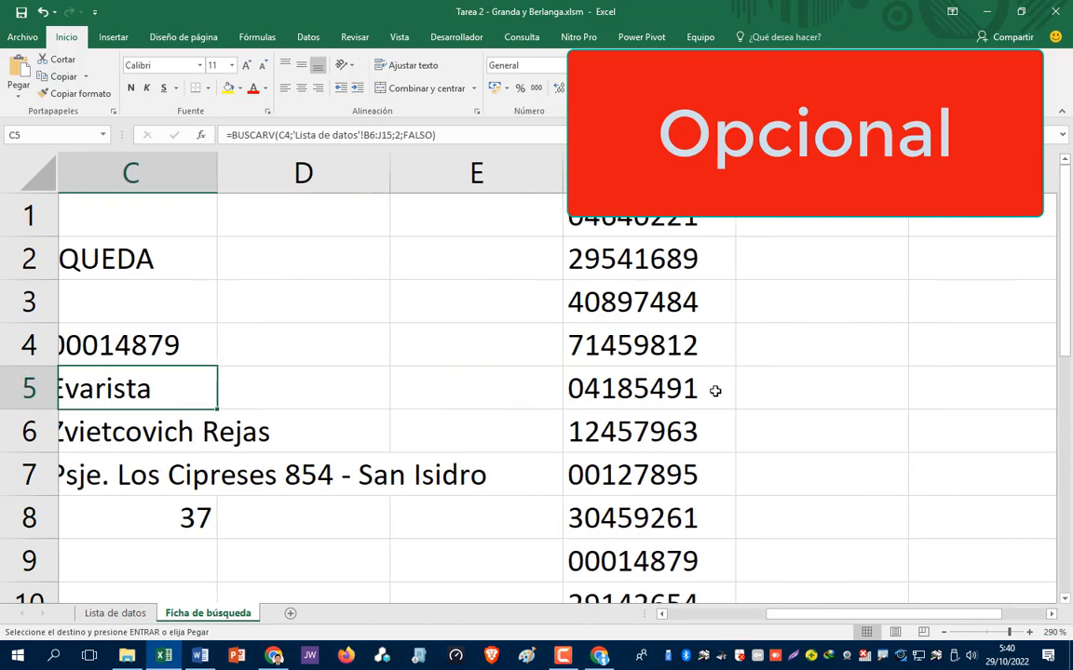
pyautogui.press('Right')
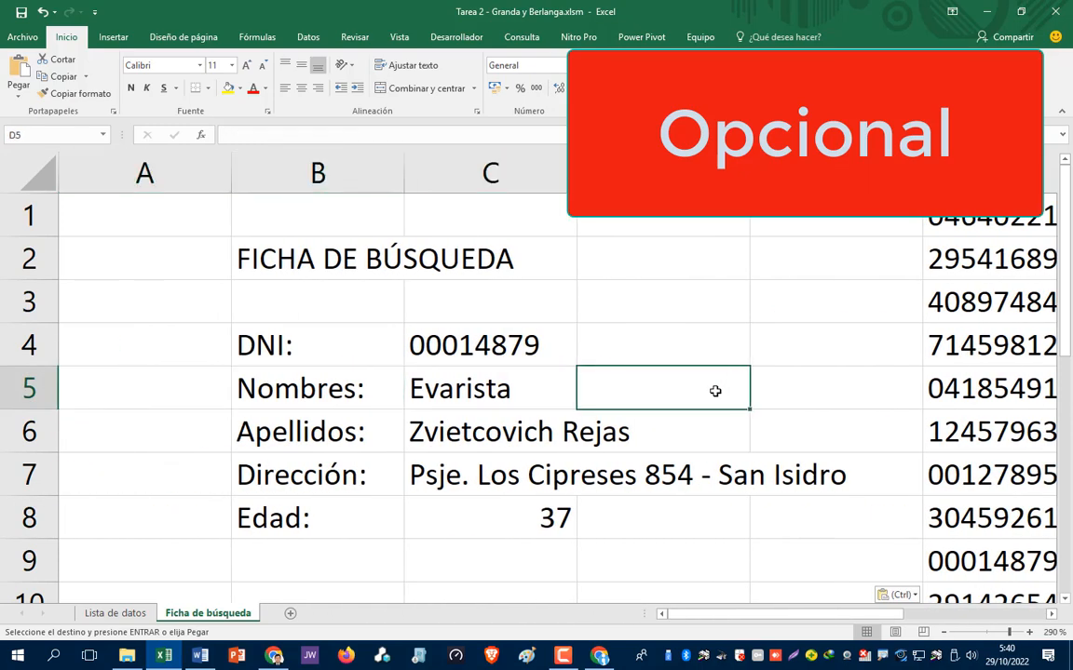
pyautogui.press('Right')
pyautogui.hscroll(2, 715, 391)
pyautogui.press('Left')
pyautogui.press('Left')
pyautogui.press('Left')
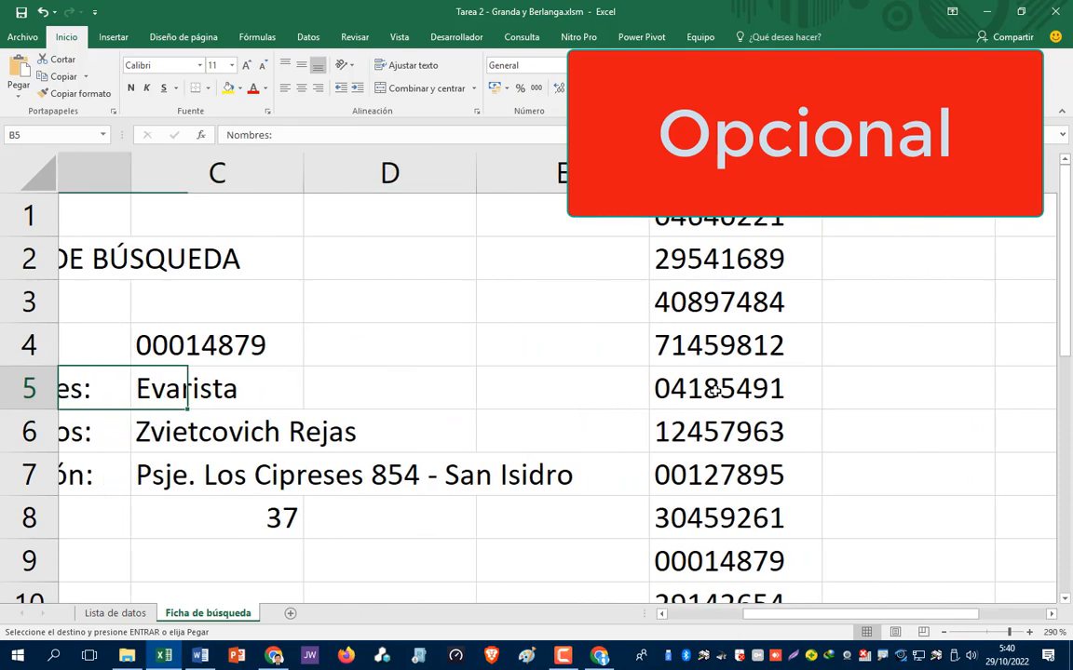
pyautogui.press('Right')
pyautogui.press('Up')
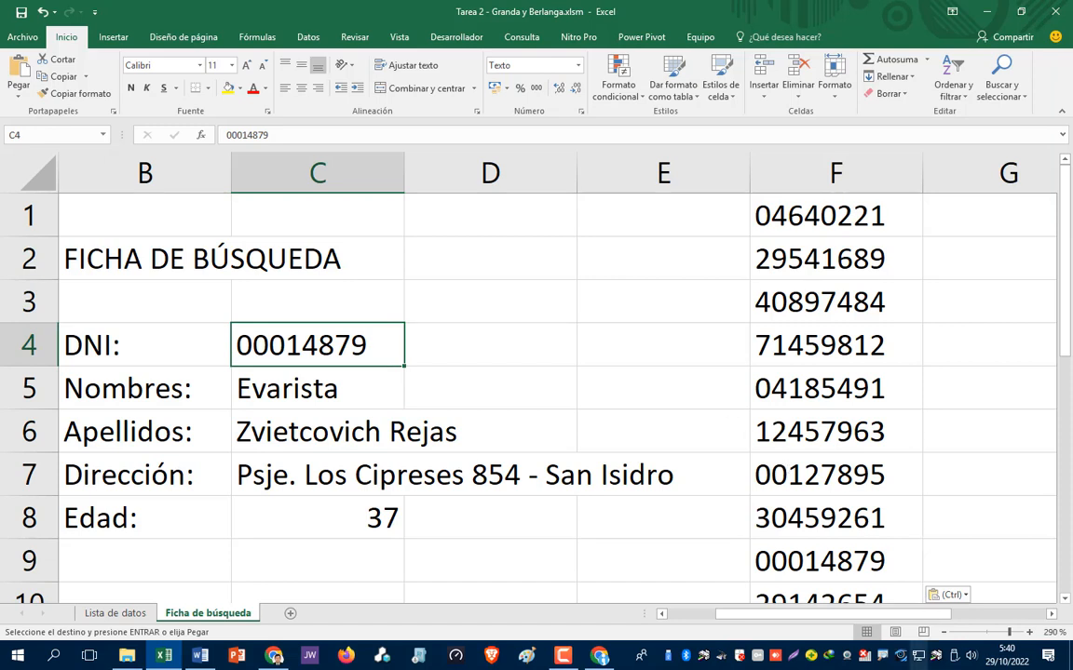
pyautogui.click(809, 529)
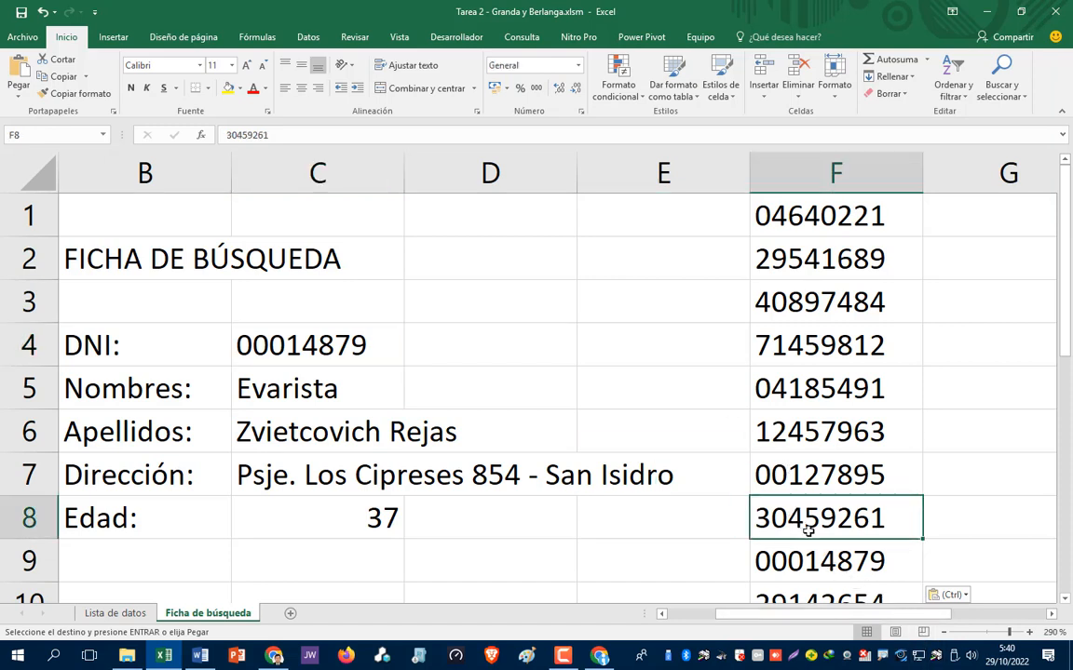
# - Enter the eighth employee's DNI in C4 so the card shows their details and age 31
pyautogui.click(336, 349)
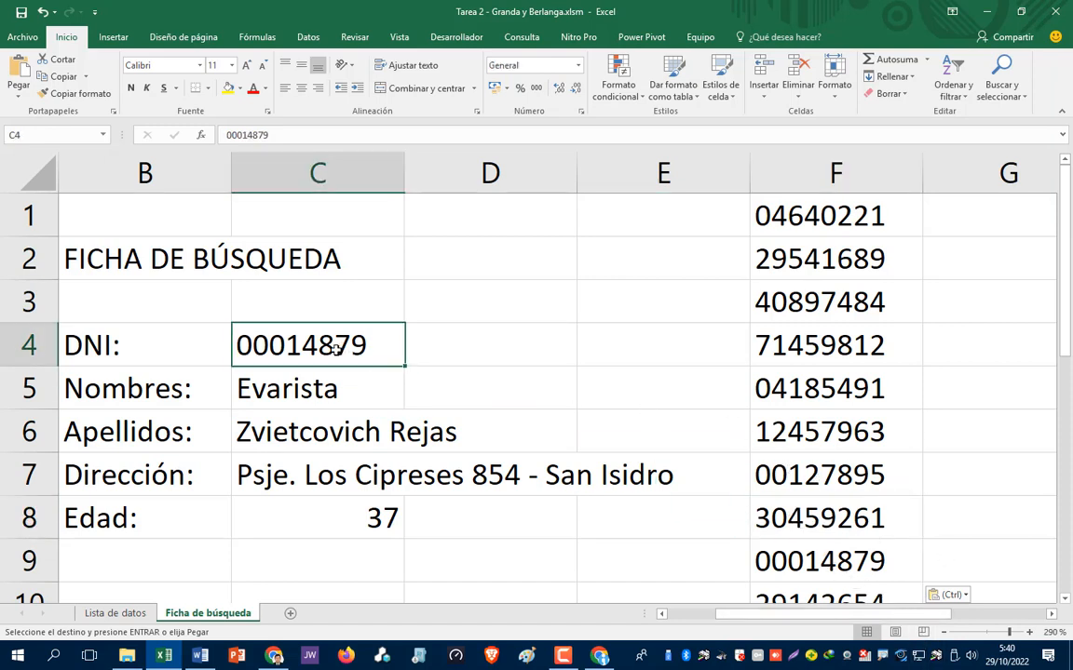
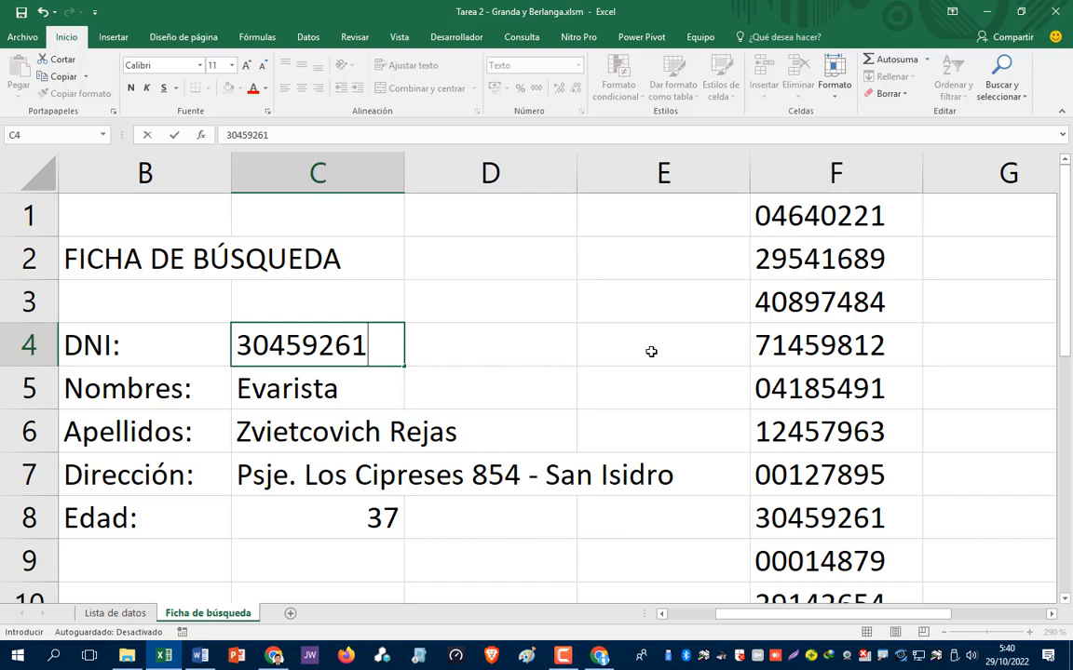
pyautogui.press('Return')
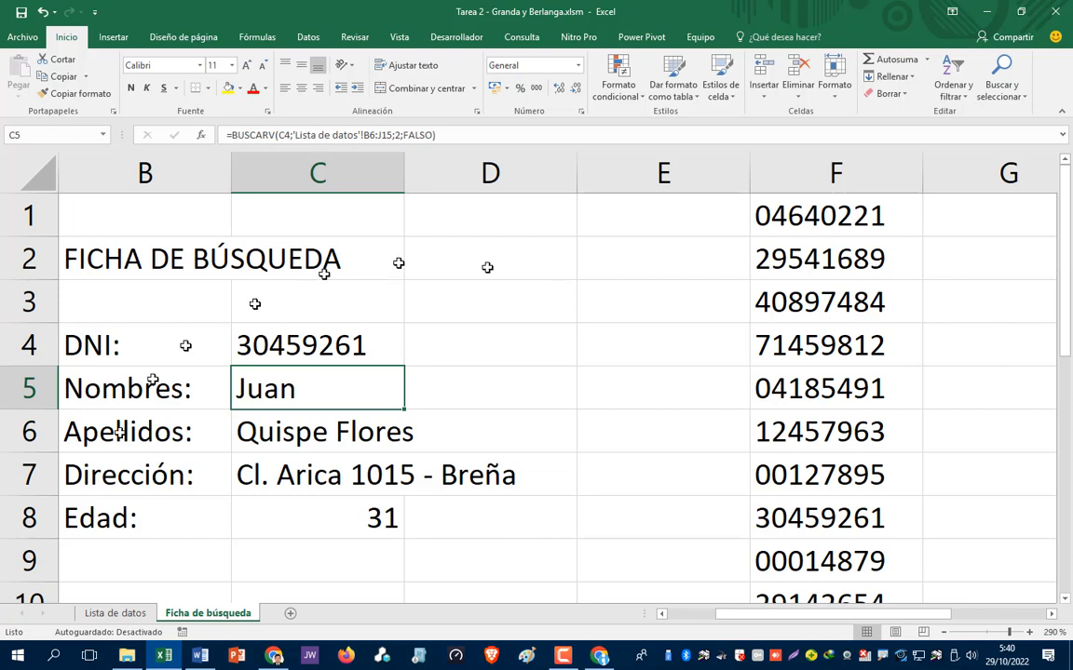
# - Verify the matching employee in row 13 of Lista de datos, then return to the search card
pyautogui.click(116, 613)
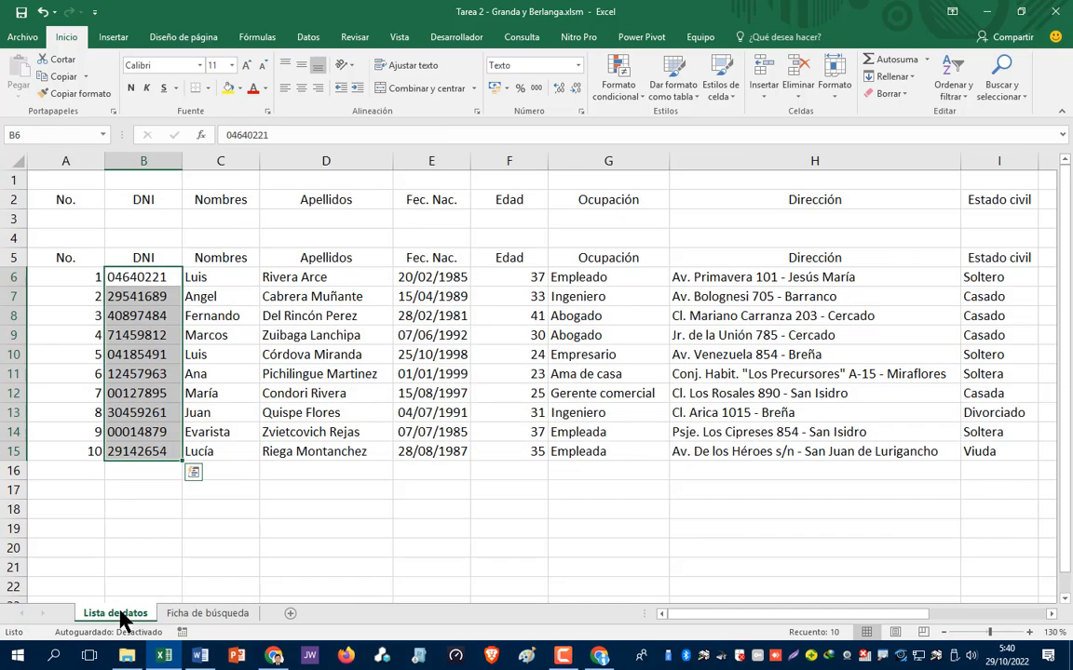
pyautogui.click(144, 417)
pyautogui.click(201, 415)
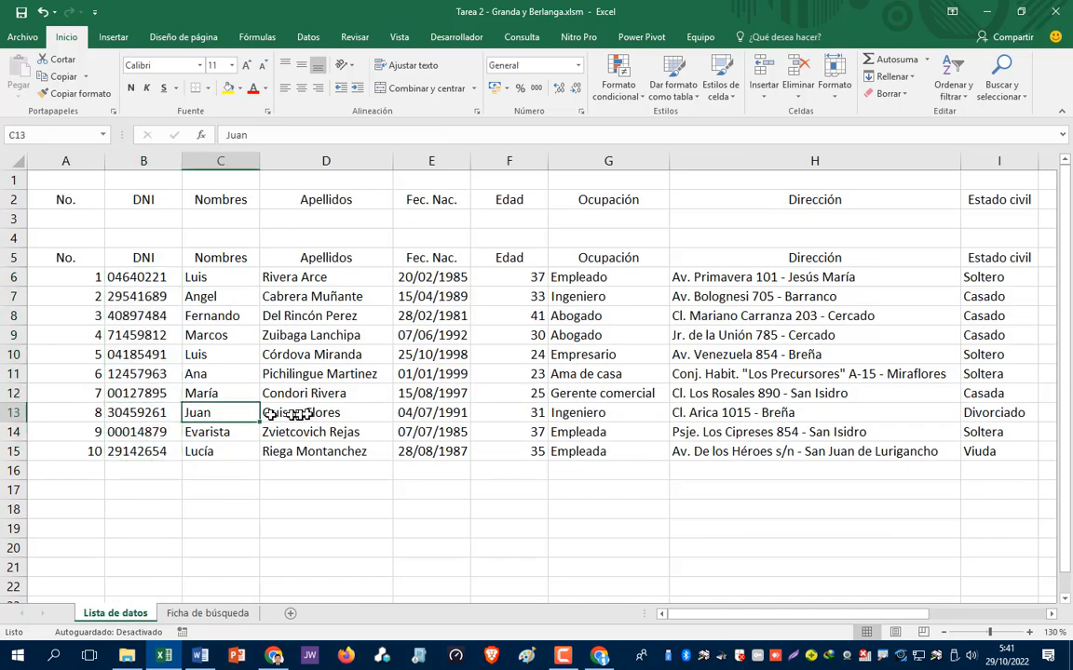
pyautogui.click(298, 416)
pyautogui.click(740, 416)
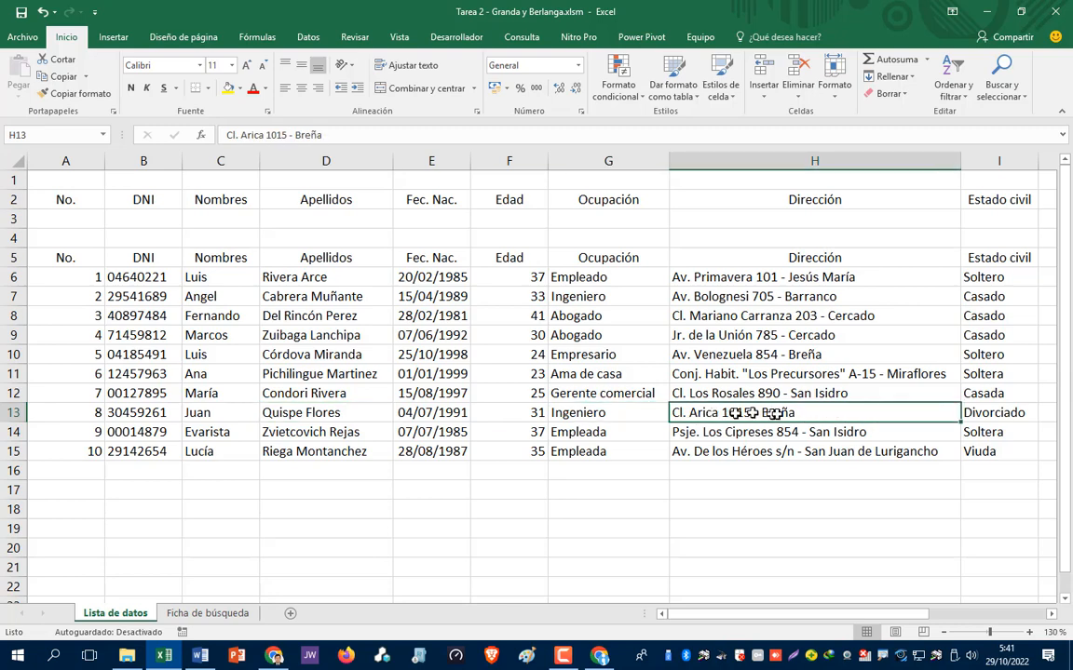
pyautogui.click(531, 414)
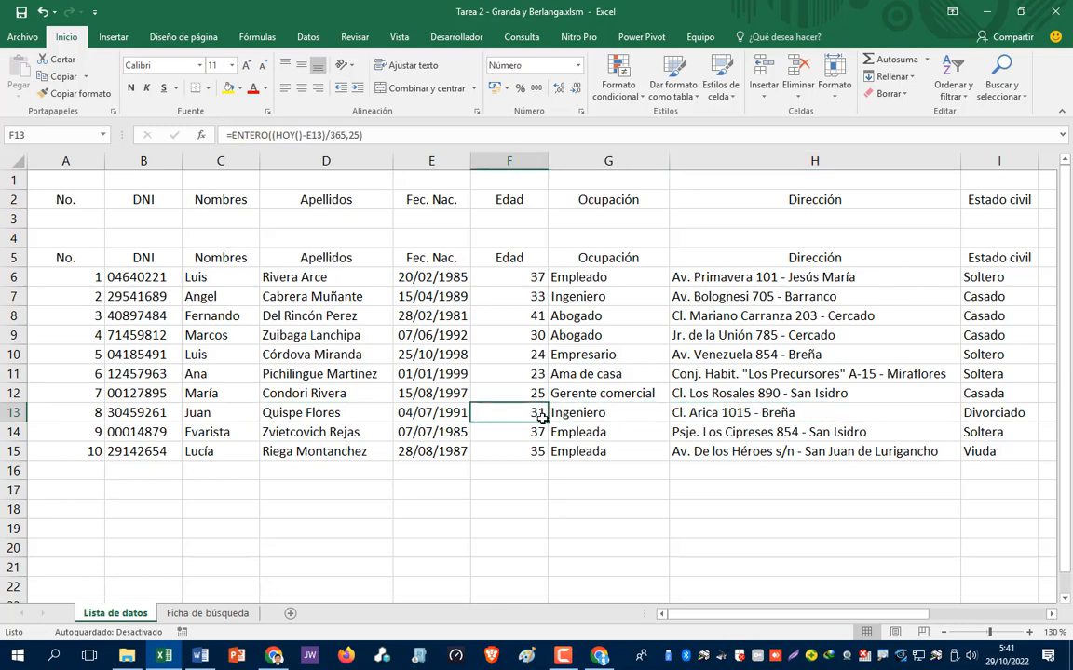
pyautogui.hotkey('alt', 'Tab')
pyautogui.hotkey('alt', 'Tab')
pyautogui.click(189, 618)
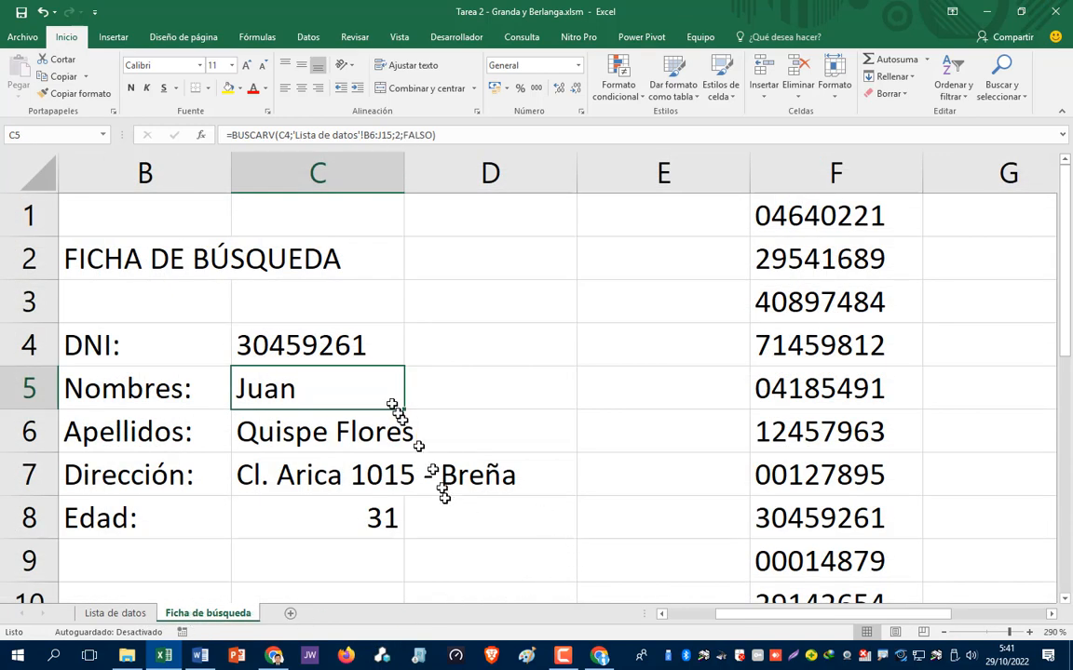
pyautogui.click(325, 344)
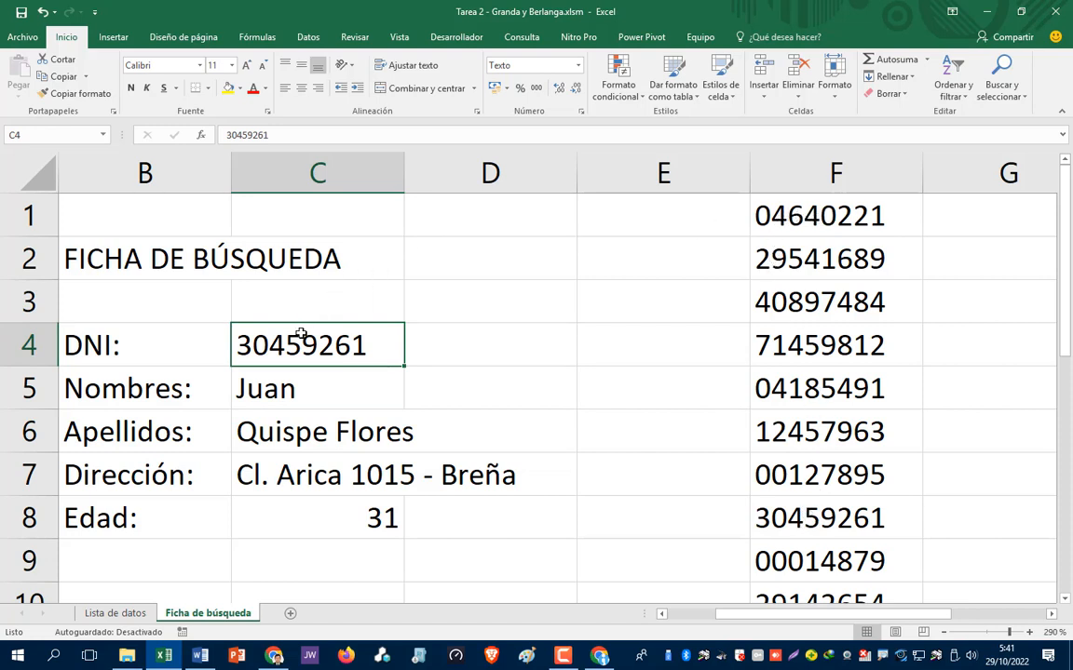
# - Replace the DNI in C4 with the first employee's DNI, showing age 37
pyautogui.press('Delete')
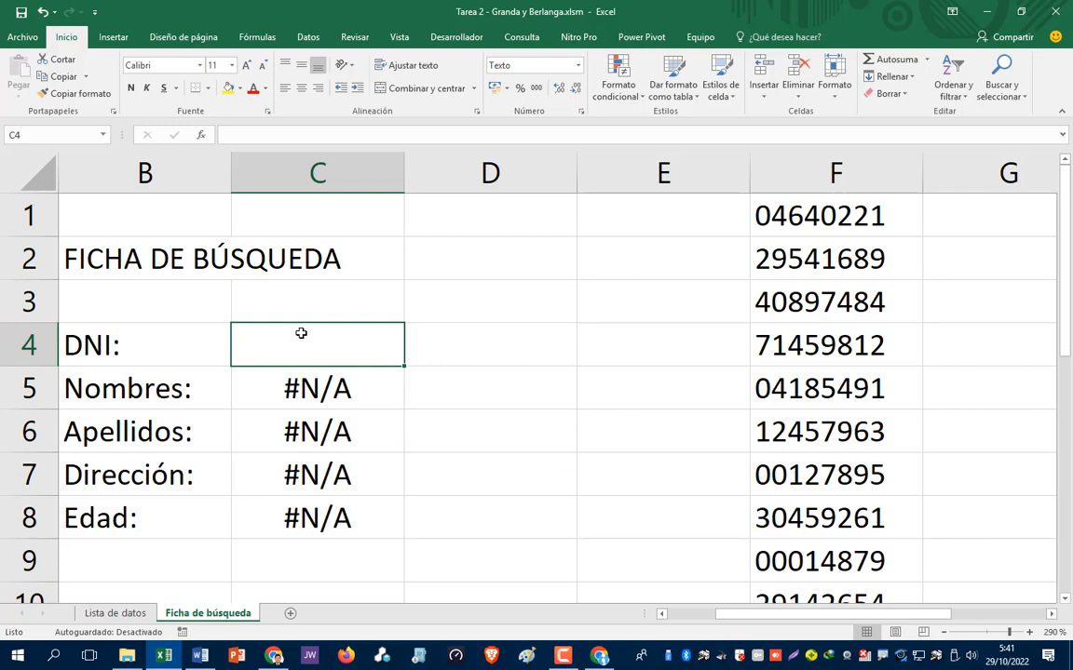
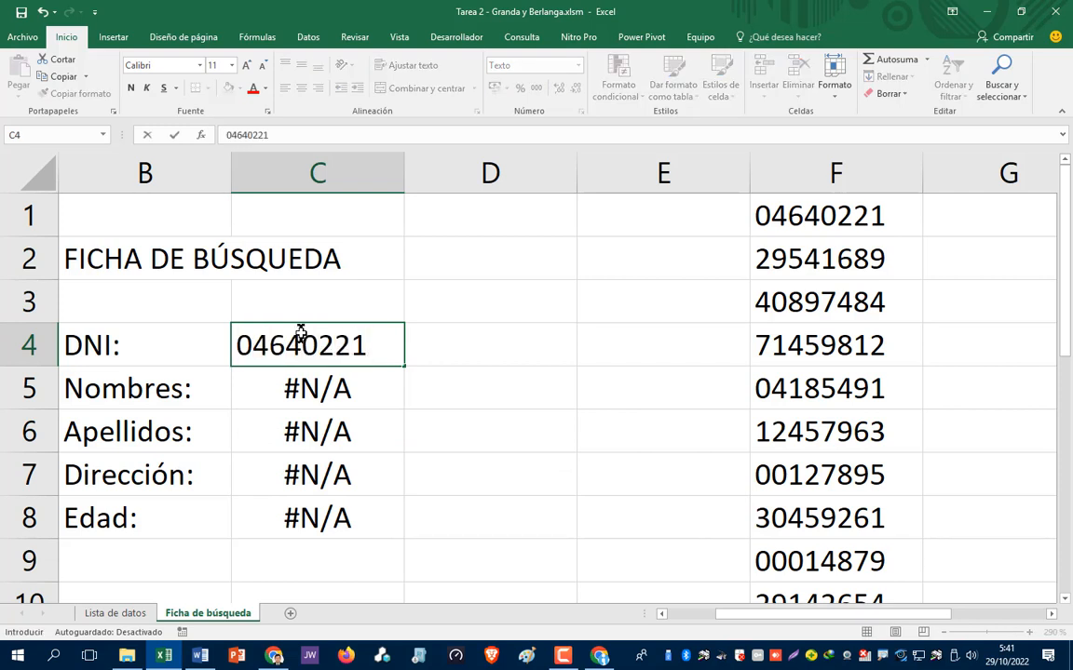
pyautogui.press('Return')
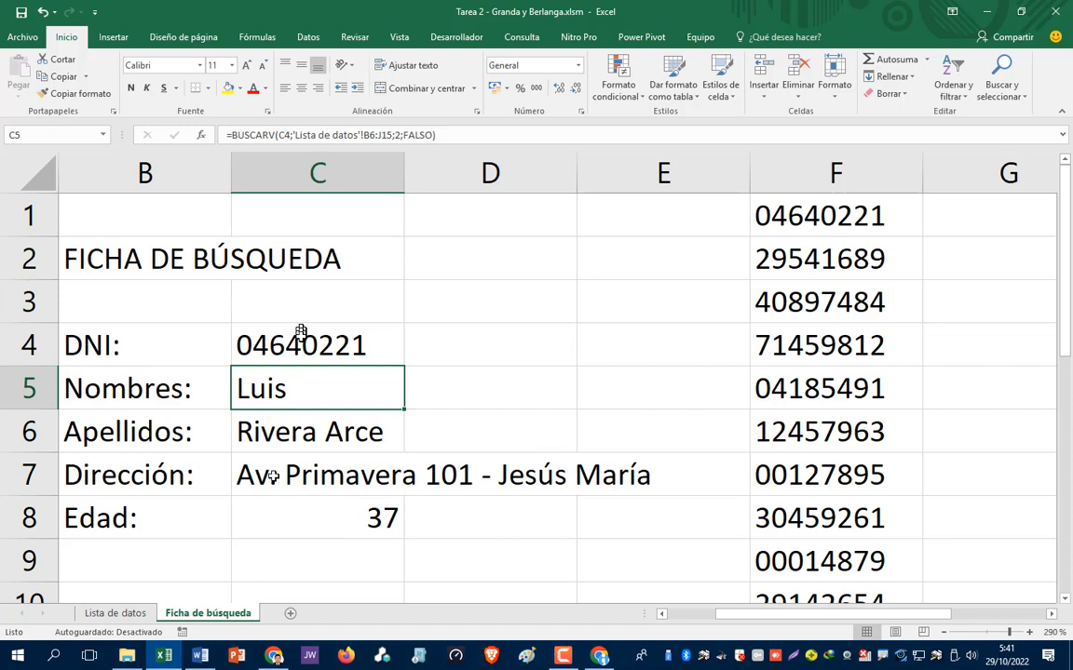
# - Compare with the Lista de datos sheet, then go back to F1 on Ficha de búsqueda
pyautogui.click(121, 614)
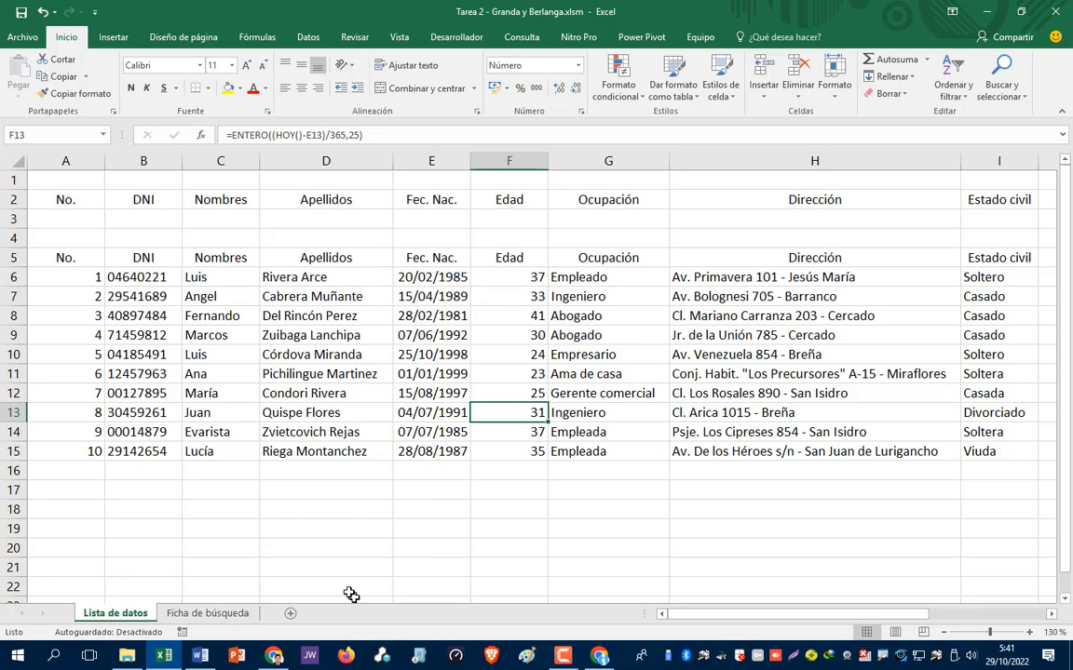
pyautogui.click(207, 614)
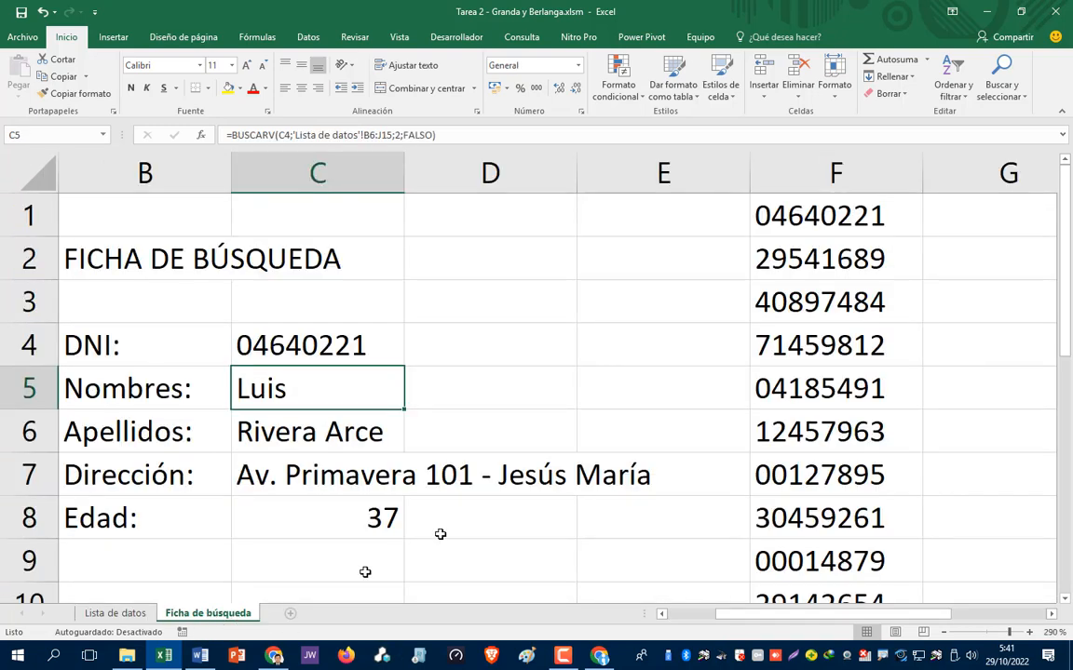
pyautogui.click(821, 212)
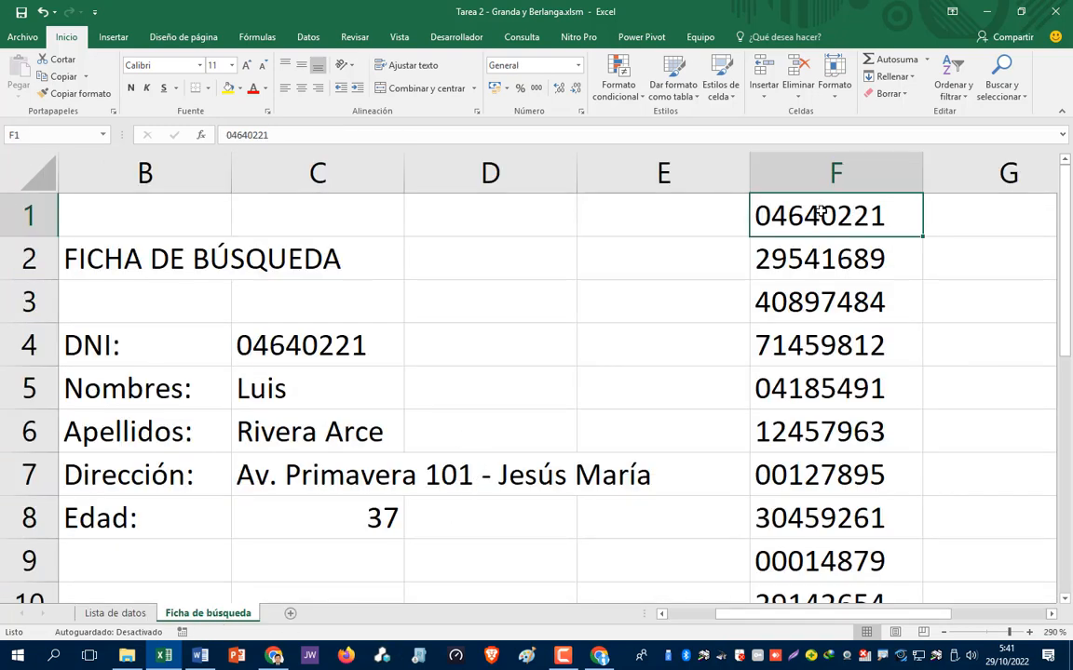
# - Clear the helper DNI list F1:F10 and move back to the search card
pyautogui.hotkey('shift', 'Down')
pyautogui.hotkey('shift', 'Down')
pyautogui.hotkey('shift', 'Down')
pyautogui.hotkey('shift', 'Down')
pyautogui.hotkey('shift', 'Down')
pyautogui.hotkey('shift', 'Down')
pyautogui.hotkey('shift', 'Down')
pyautogui.hotkey('shift', 'Down')
pyautogui.hotkey('shift', 'Down')
pyautogui.hotkey('shift', 'Down')
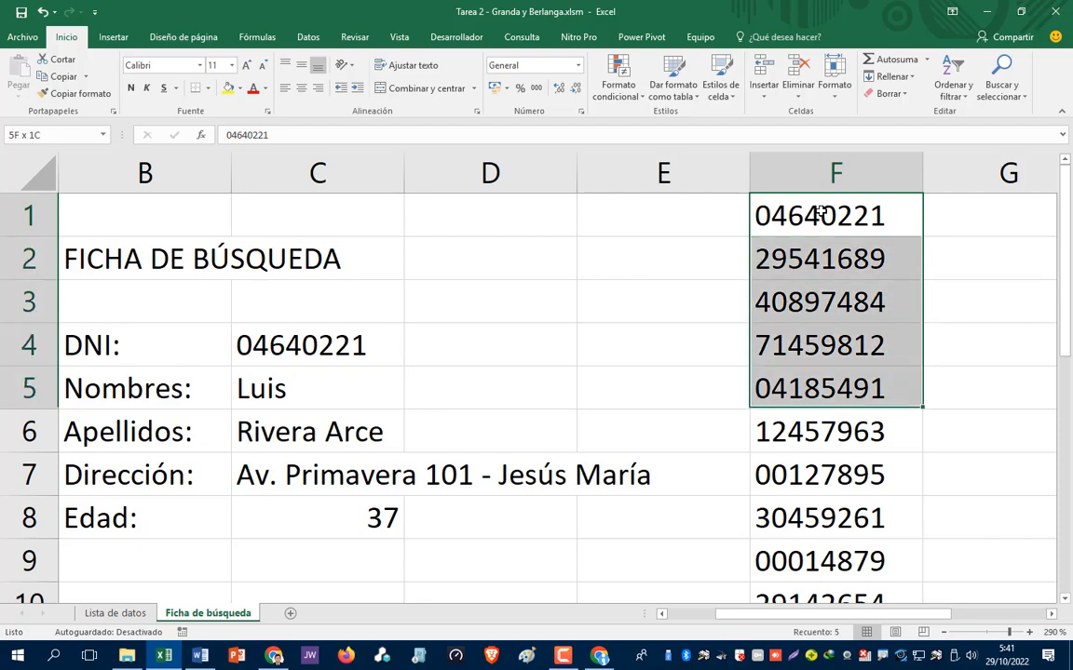
pyautogui.hotkey('shift', 'Down')
pyautogui.hotkey('shift', 'Down')
pyautogui.hotkey('shift', 'Up')
pyautogui.hotkey('shift', 'Up')
pyautogui.hotkey('shift', 'Up')
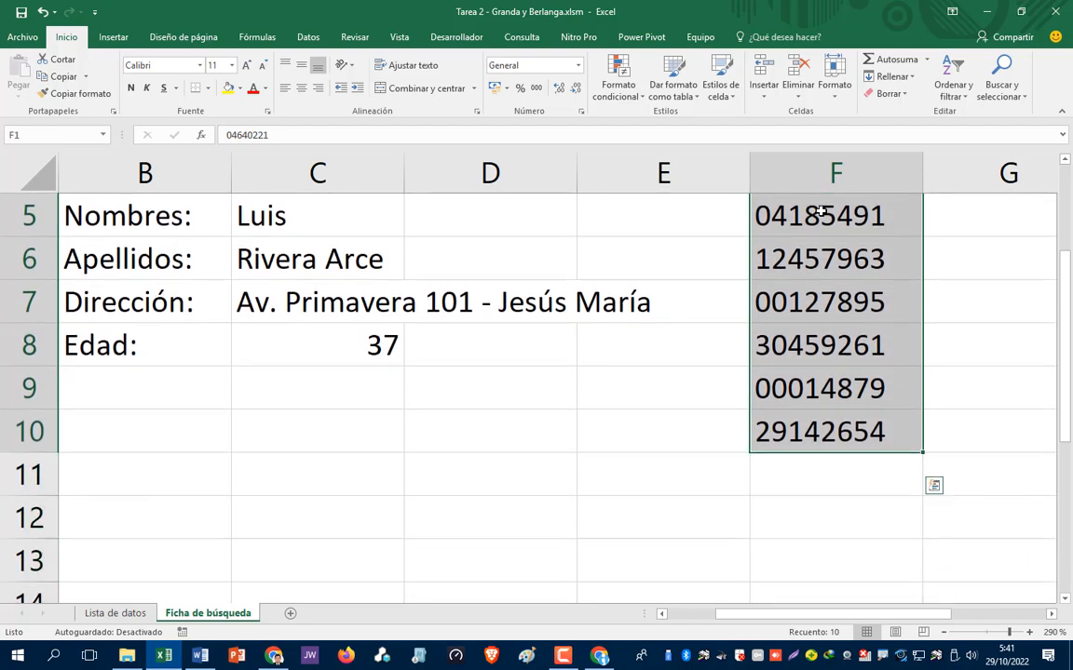
pyautogui.press('Delete')
pyautogui.click(821, 212)
pyautogui.press('Down')
pyautogui.press('Down')
pyautogui.press('Down')
pyautogui.press('Left')
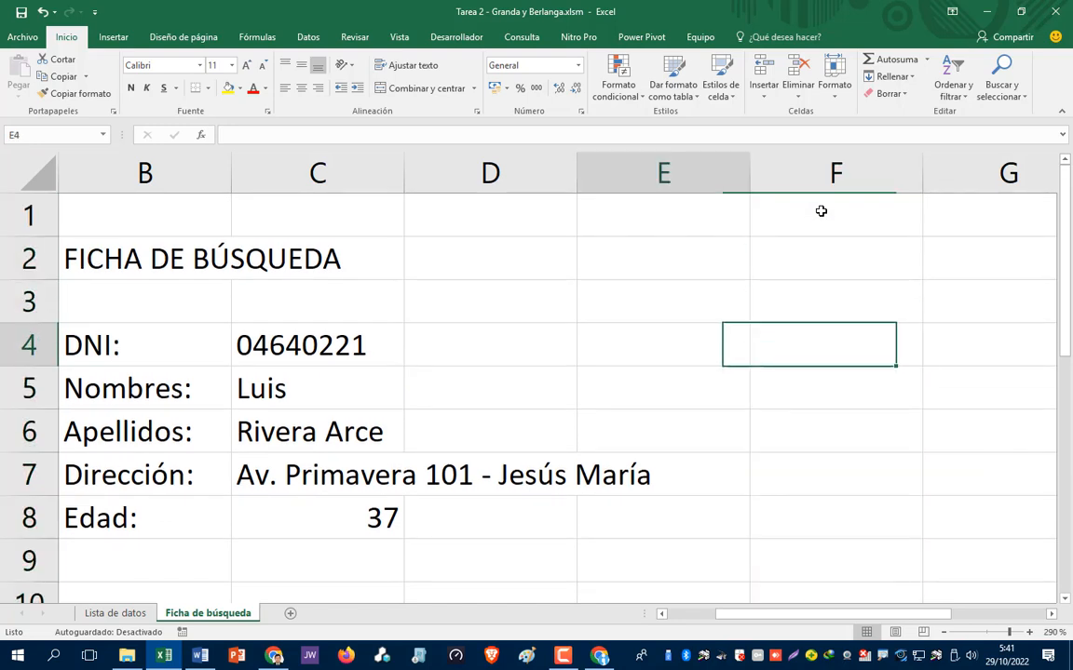
pyautogui.press('Left')
pyautogui.press('Left')
pyautogui.press('Left')
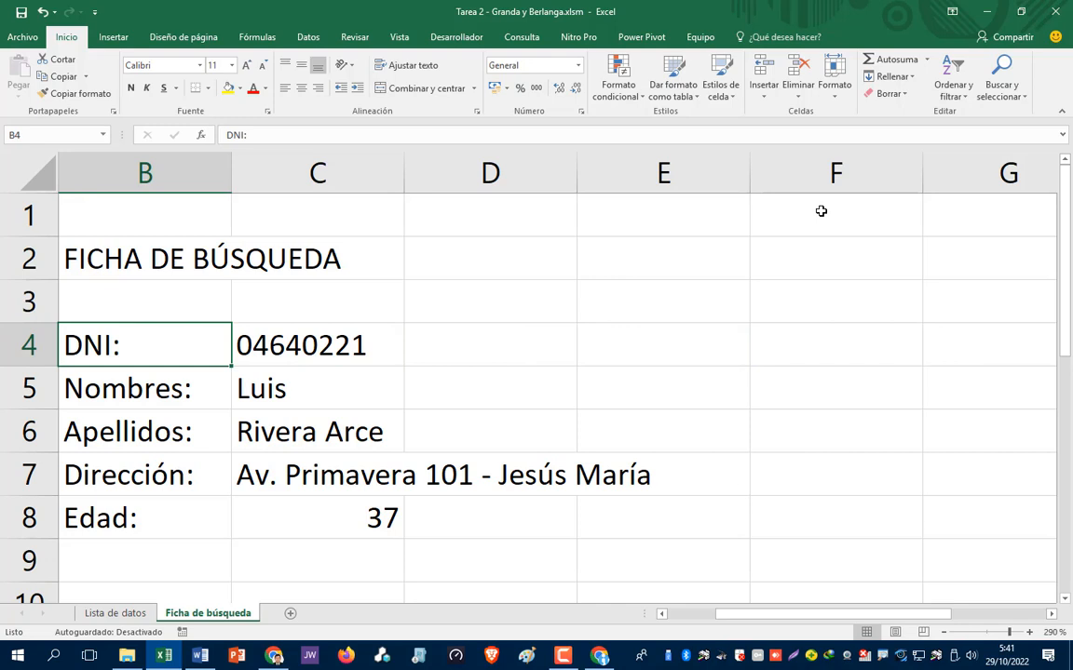
pyautogui.press('Up')
pyautogui.press('Up')
pyautogui.press('Up')
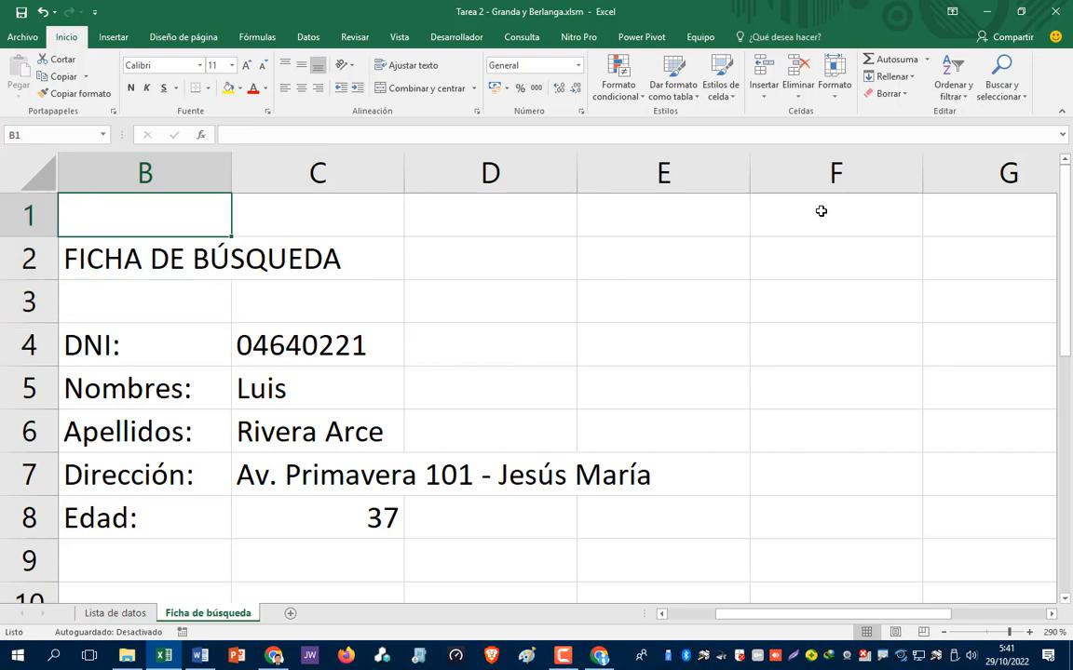
pyautogui.press('Down')
pyautogui.press('Left')
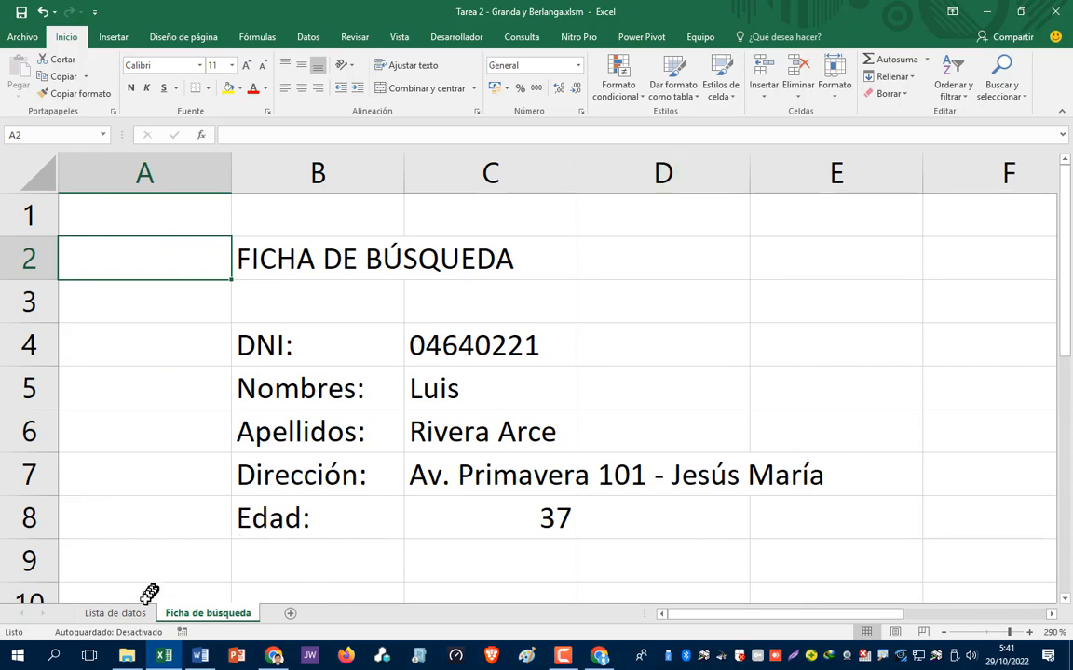
# - Check DNIs in the Lista de datos table against the search card, ending on Lista de datos
pyautogui.click(116, 614)
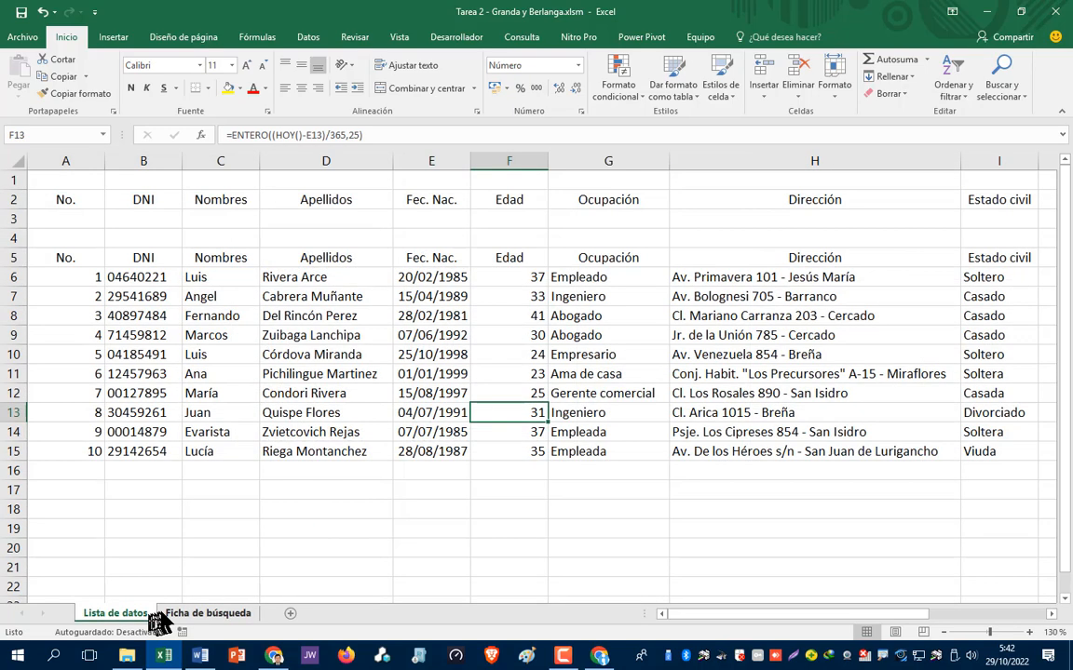
pyautogui.click(123, 276)
pyautogui.click(135, 374)
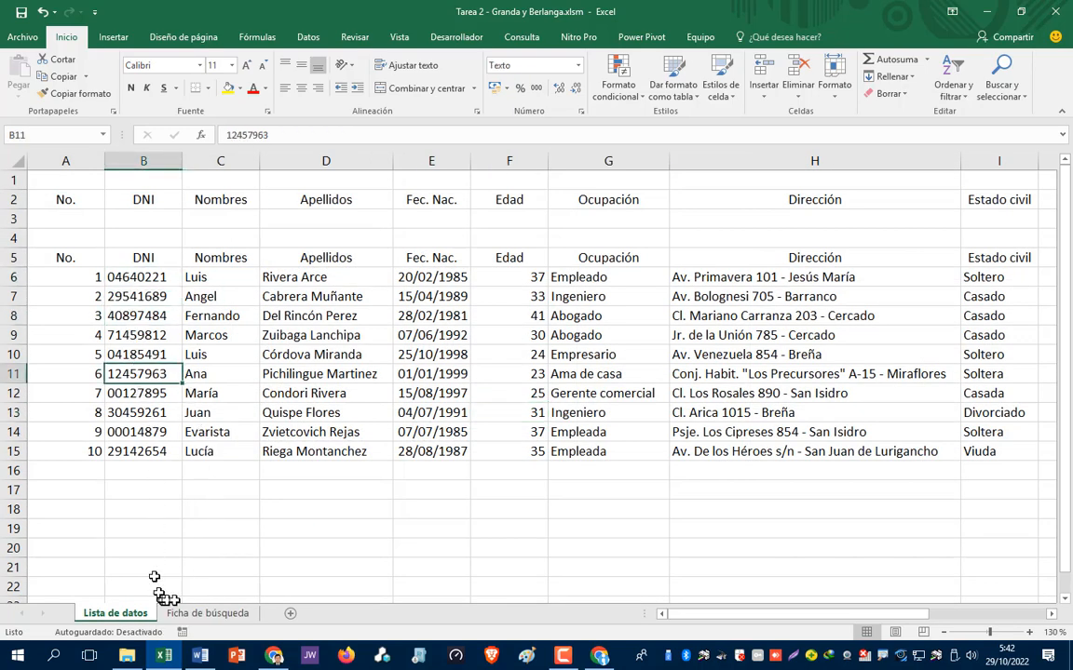
pyautogui.click(209, 614)
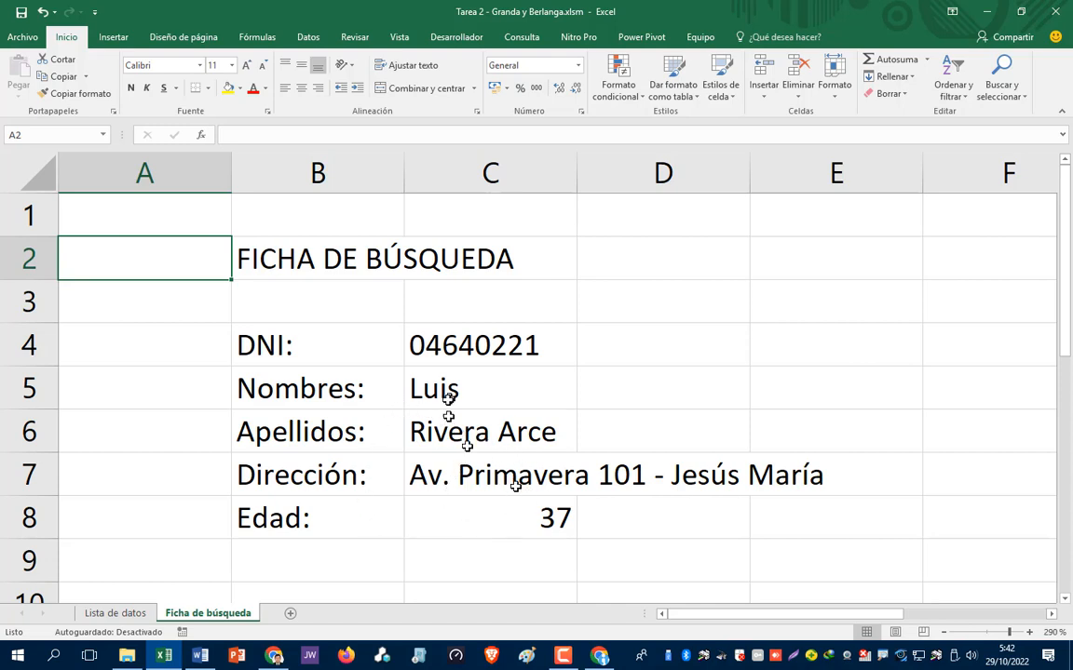
pyautogui.click(308, 559)
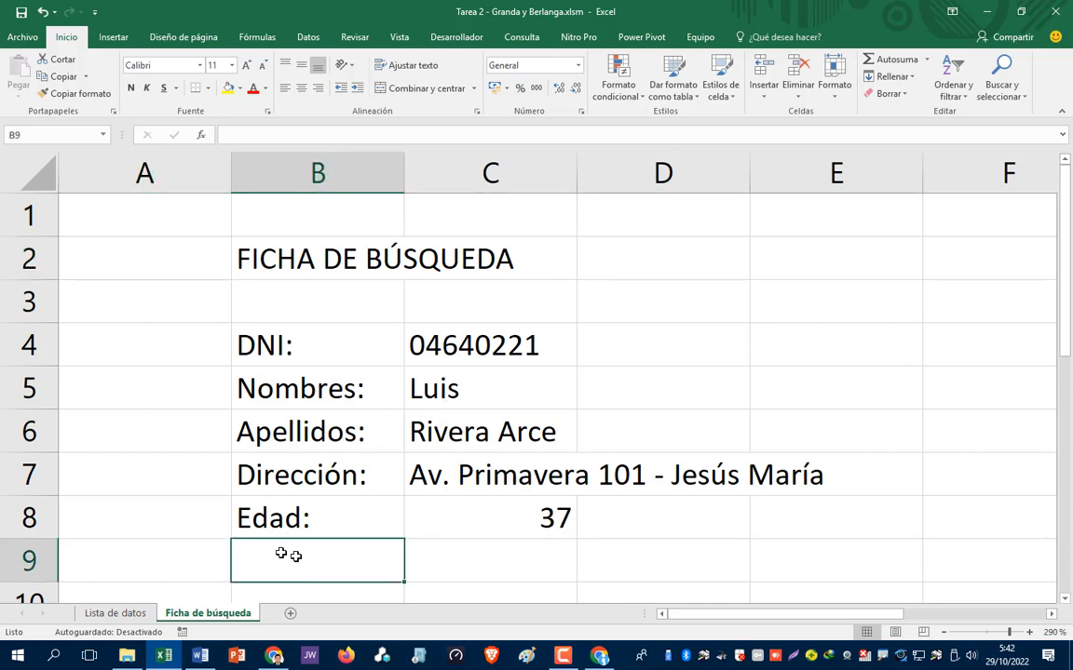
pyautogui.click(112, 615)
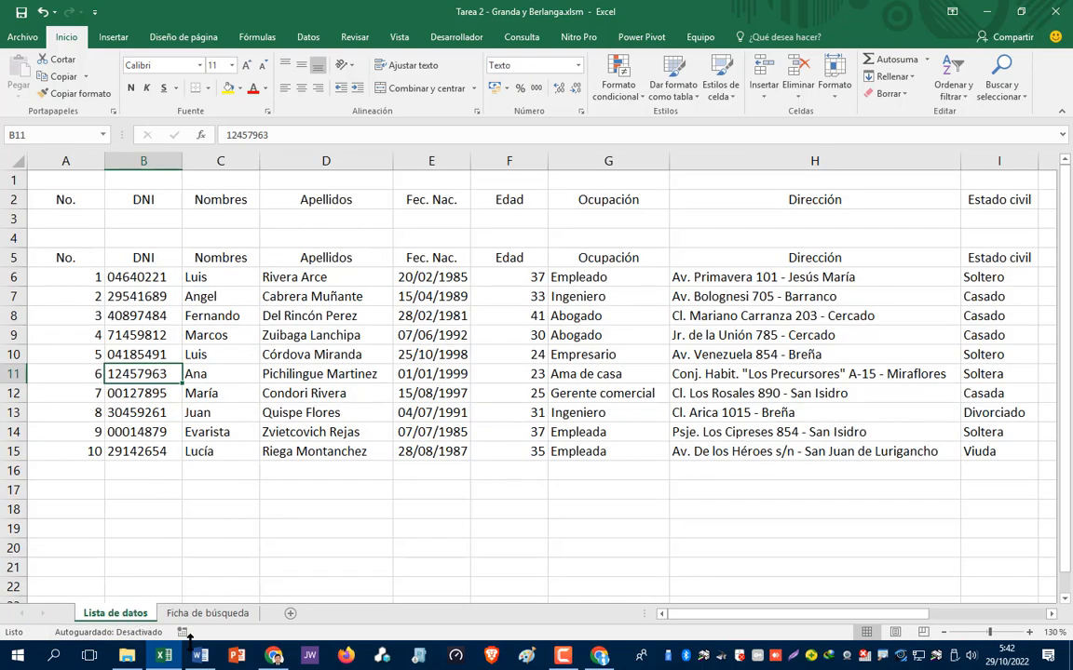
# - Open Guardar como ▸ Examinar and change the file name from Tarea 2 to Tarea 3
pyautogui.click(22, 39)
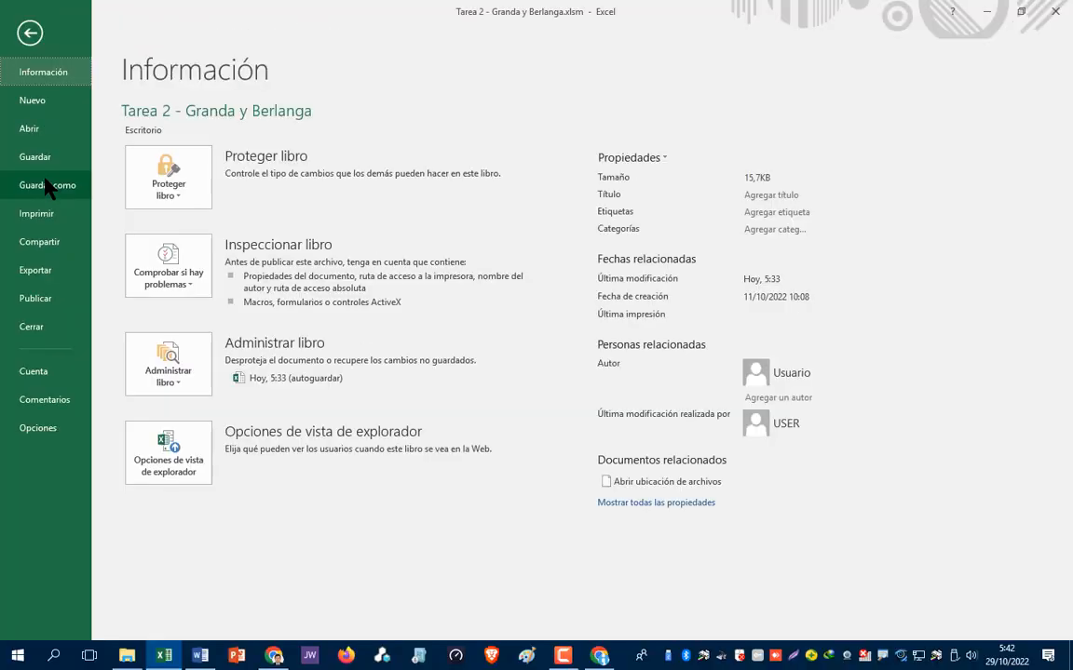
pyautogui.click(47, 186)
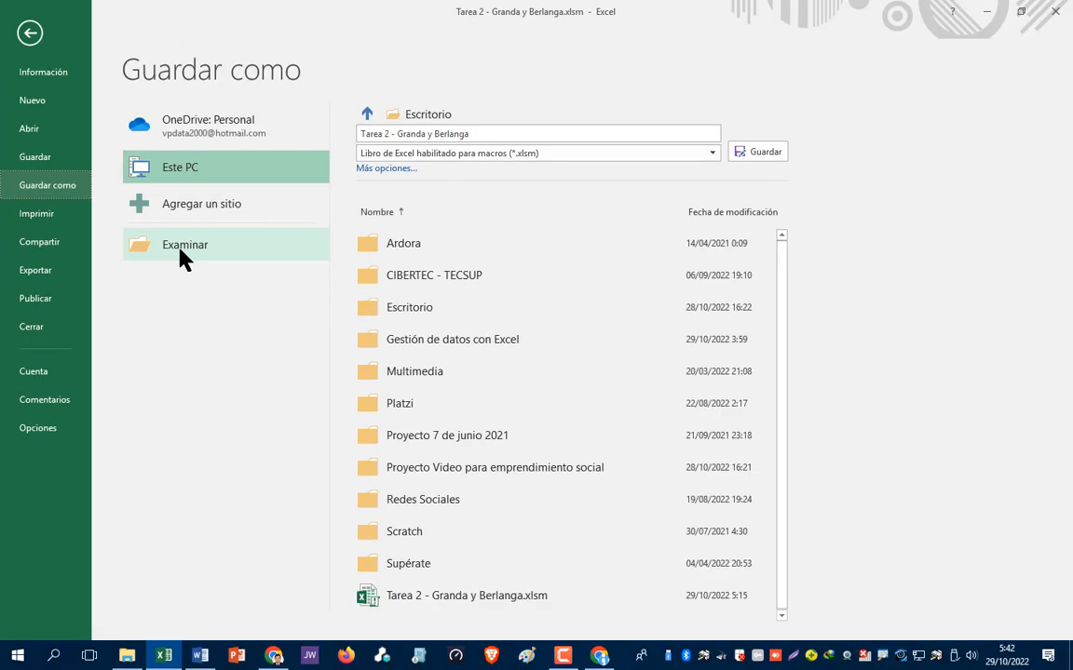
pyautogui.click(177, 245)
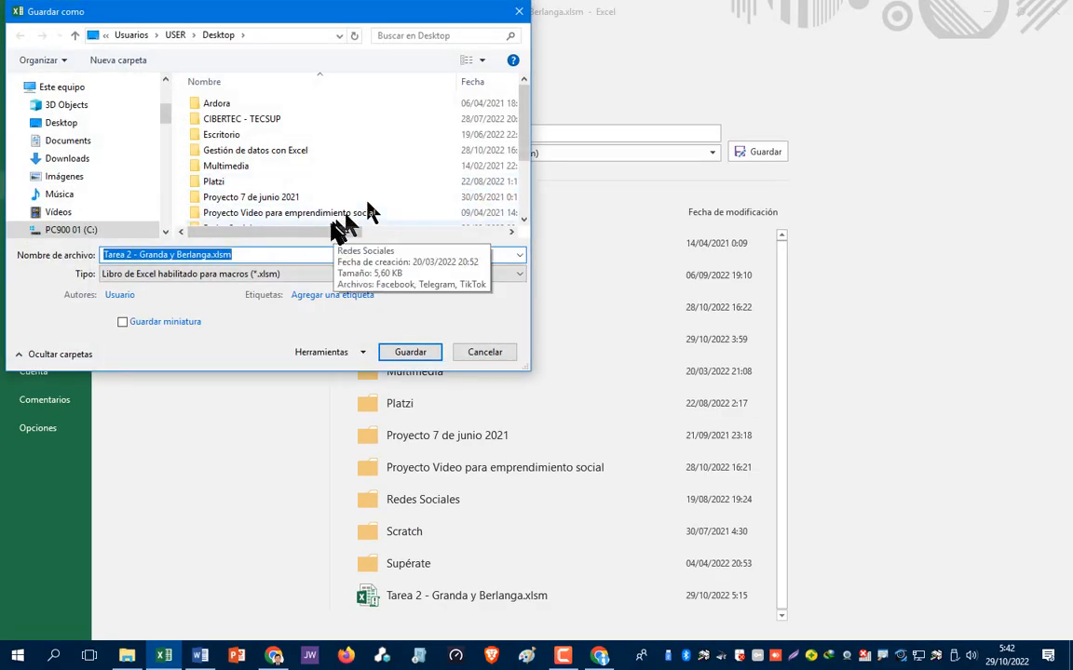
pyautogui.press('Home')
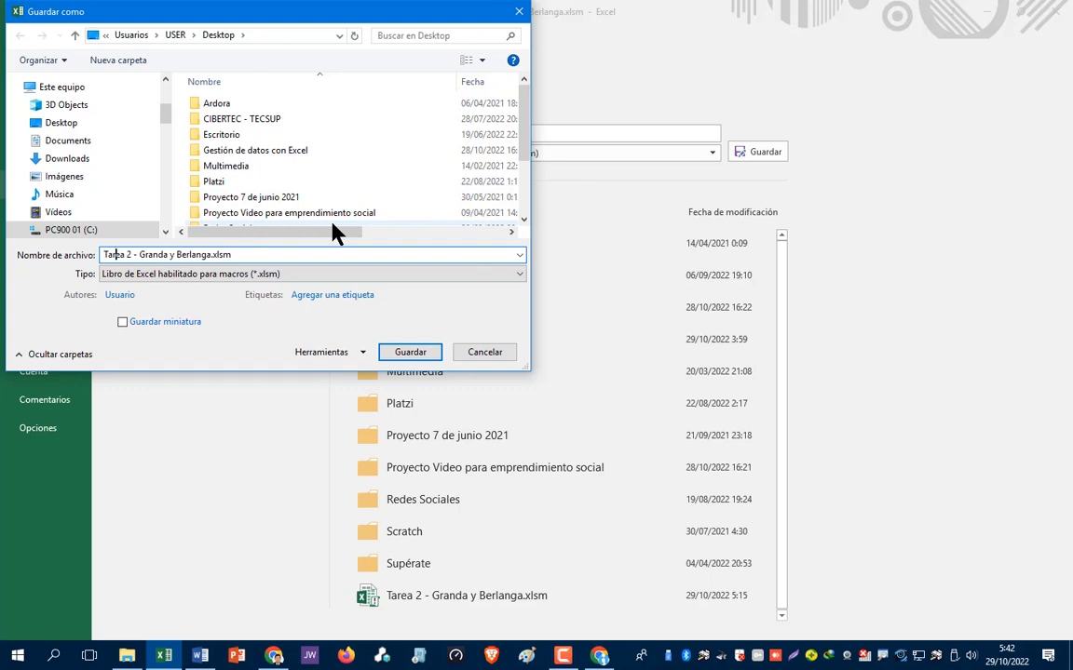
pyautogui.hotkey('shift', 'Right')
pyautogui.write('3')
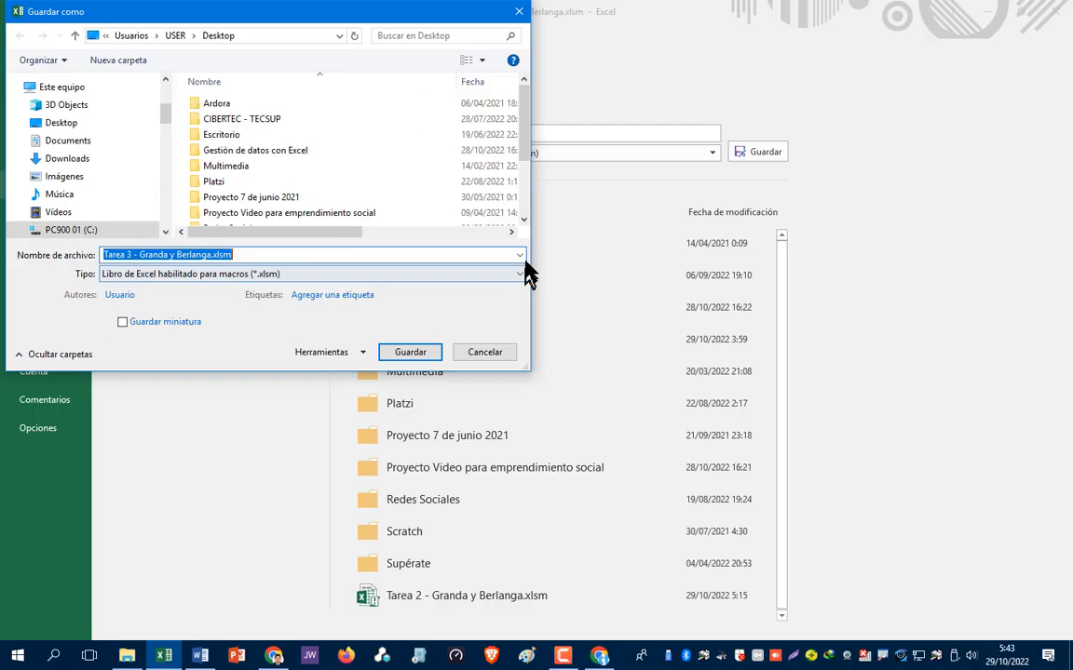
# - Save as Libro de Excel (*.xlsx) and accept saving without macros
pyautogui.click(506, 282)
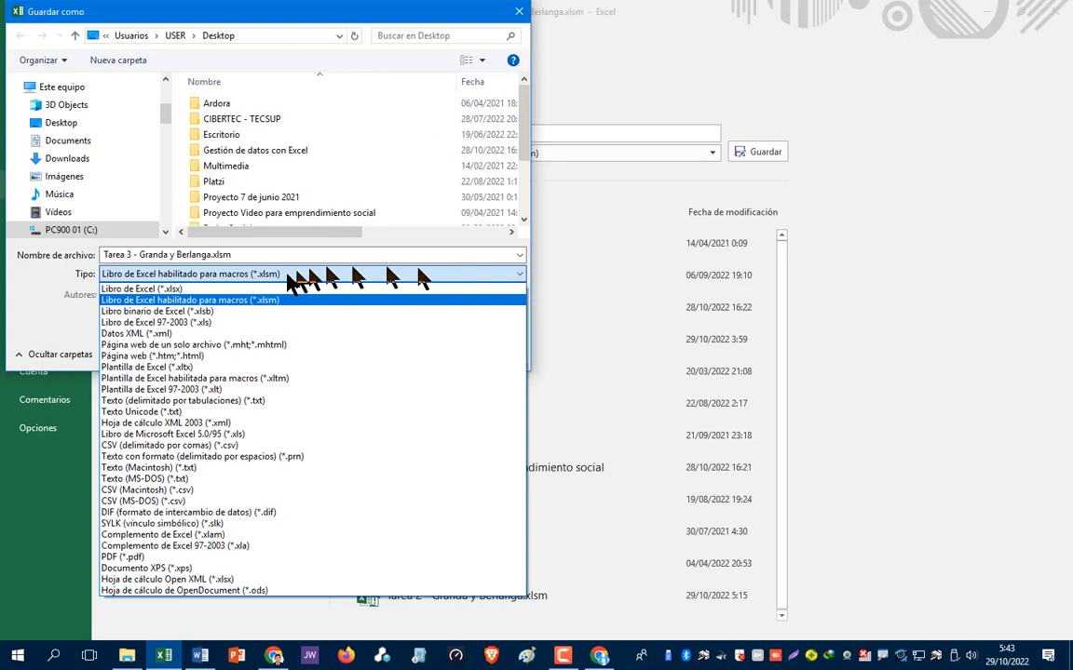
pyautogui.click(171, 288)
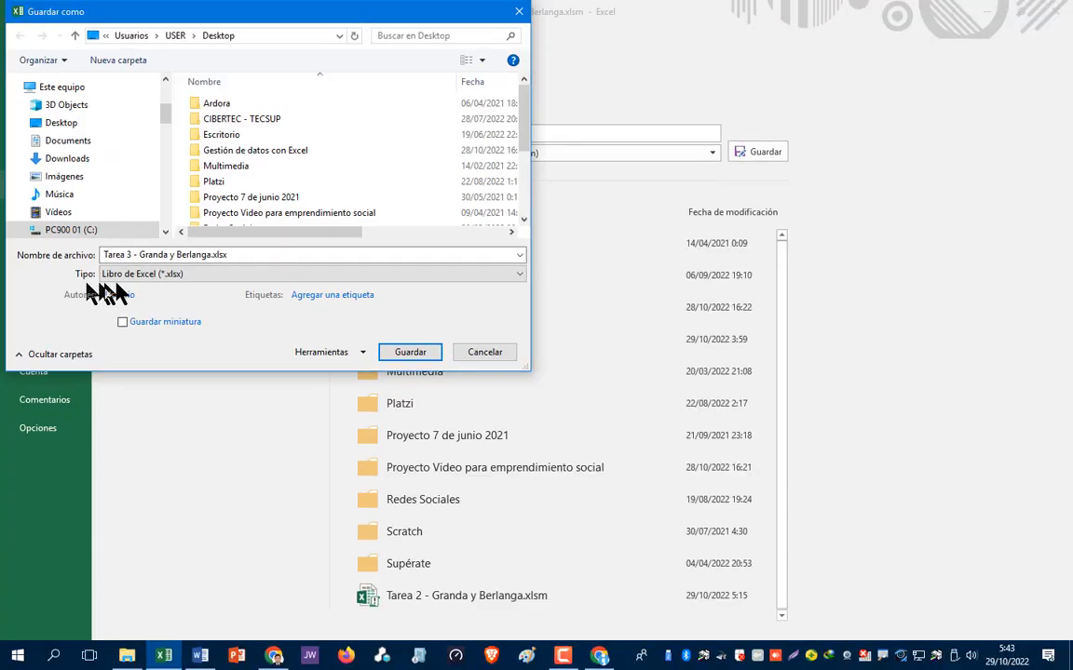
pyautogui.click(400, 358)
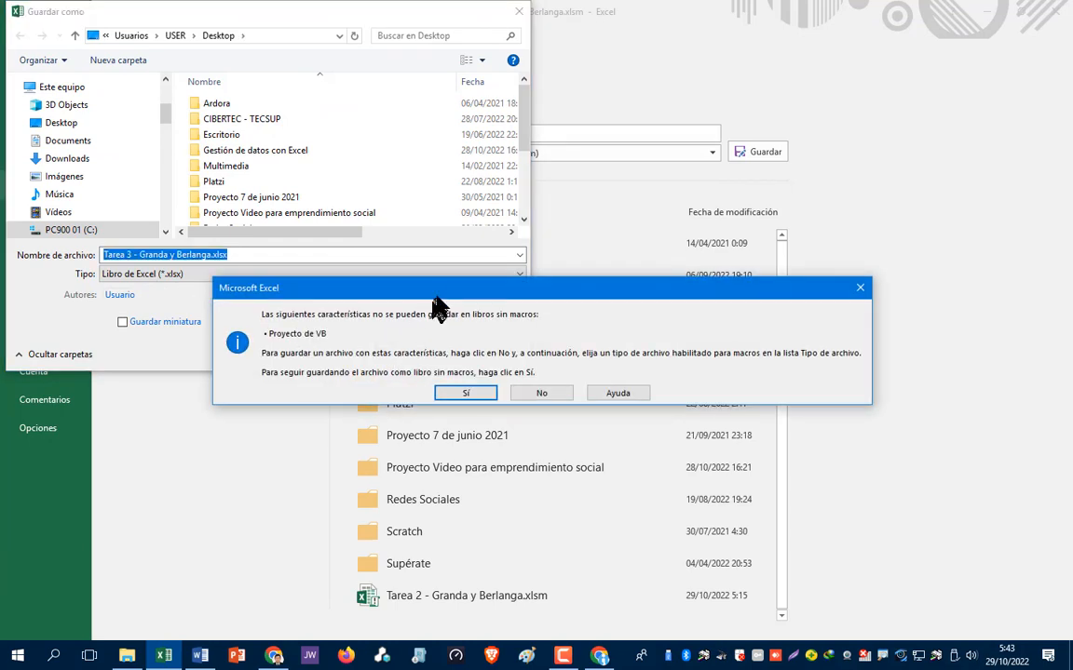
pyautogui.moveTo(445, 290); pyautogui.dragTo(418, 236)
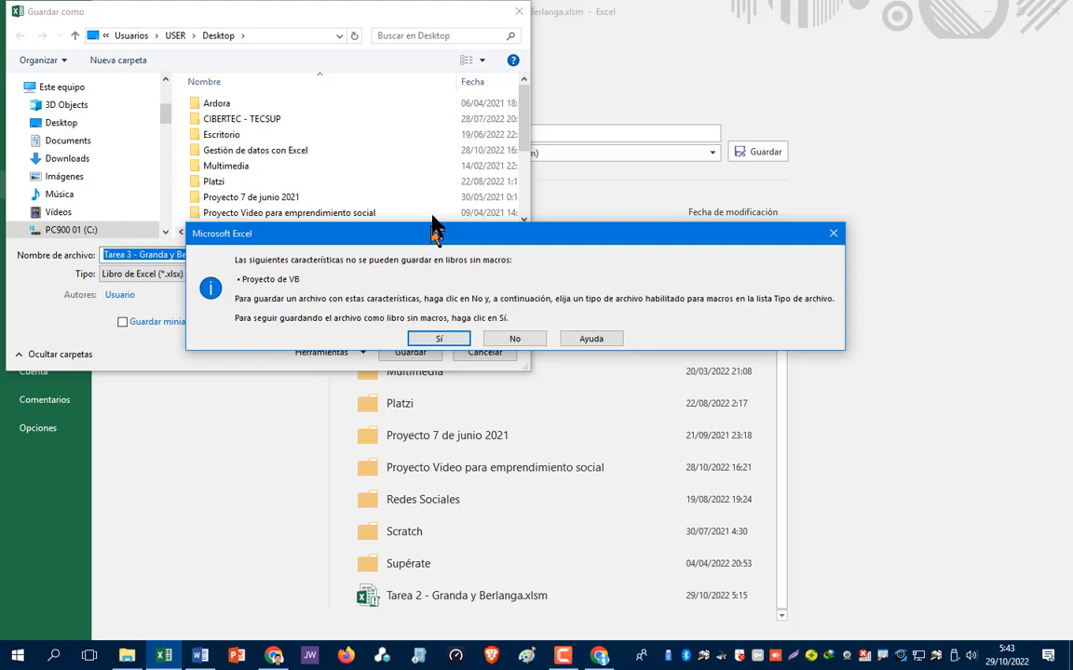
pyautogui.click(439, 341)
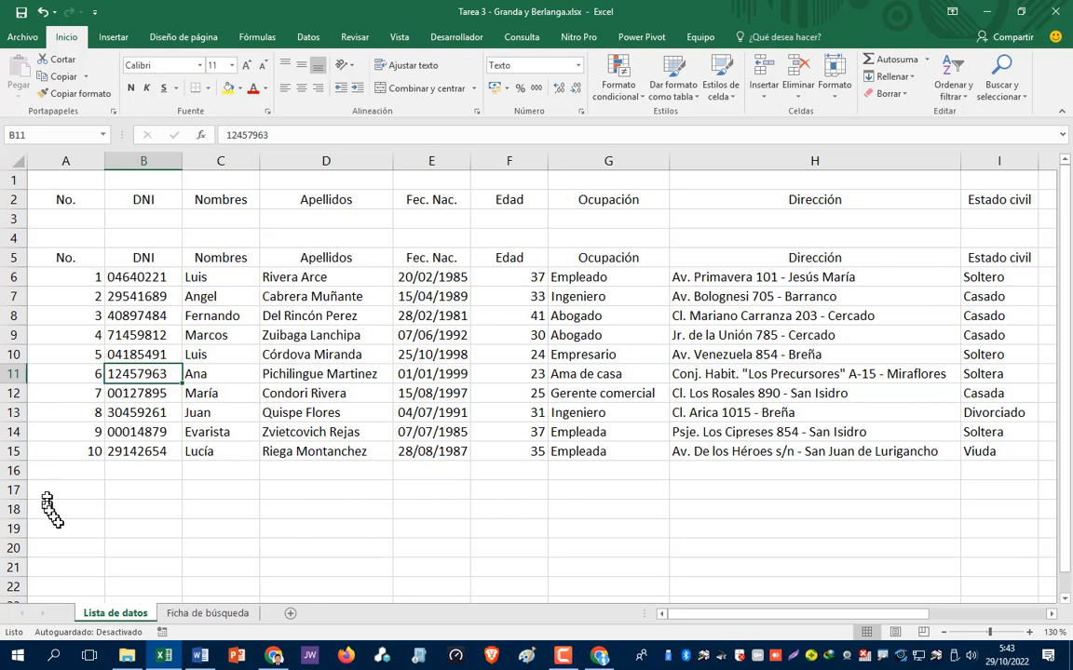
pyautogui.click(206, 616)
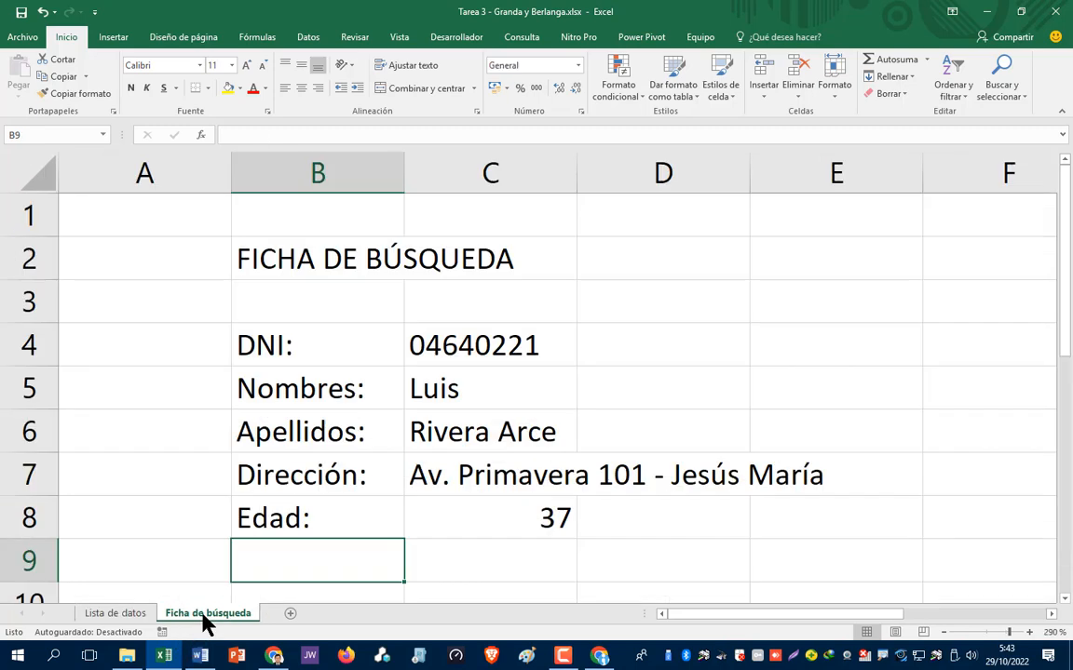
pyautogui.click(115, 614)
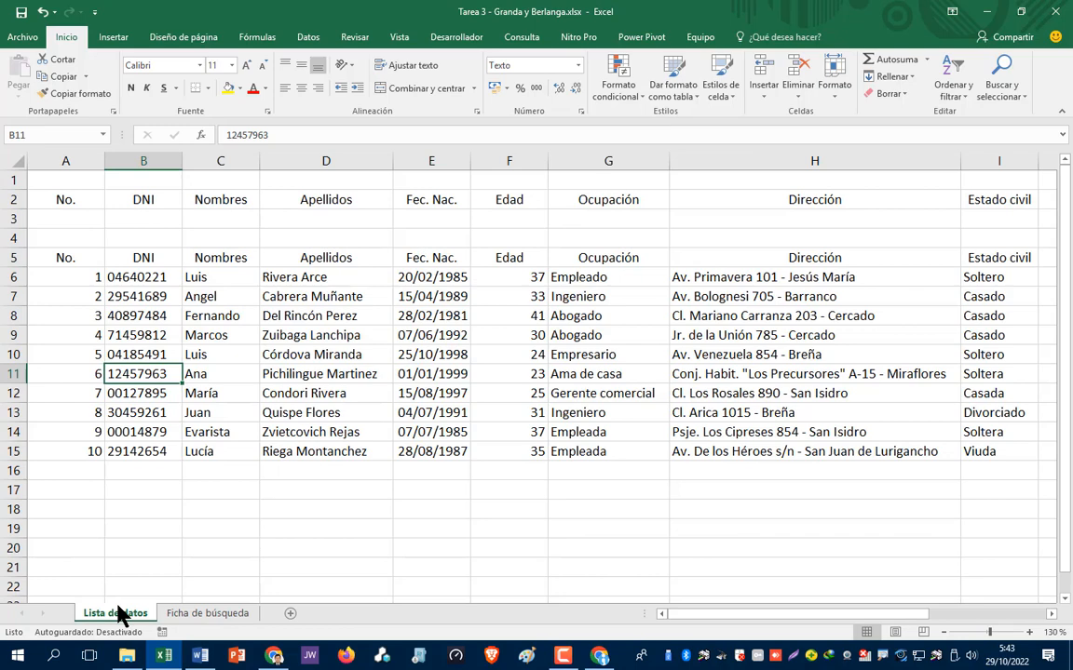
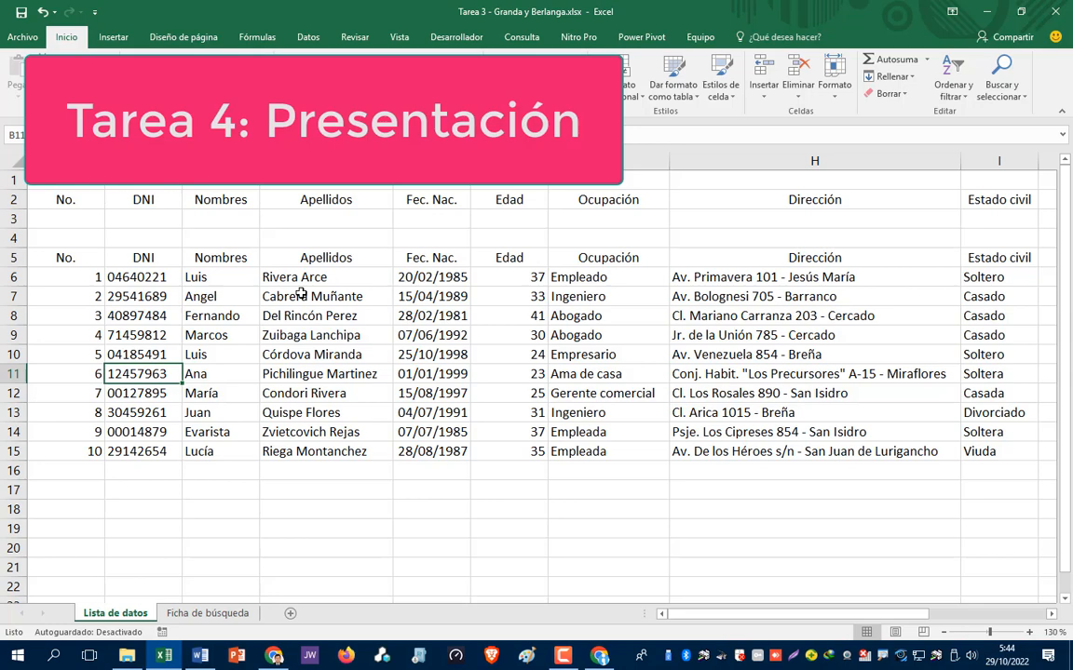
# - Open Word on a new Documento en blanco, then return to the Granda y Berlanga workbook
pyautogui.click(203, 656)
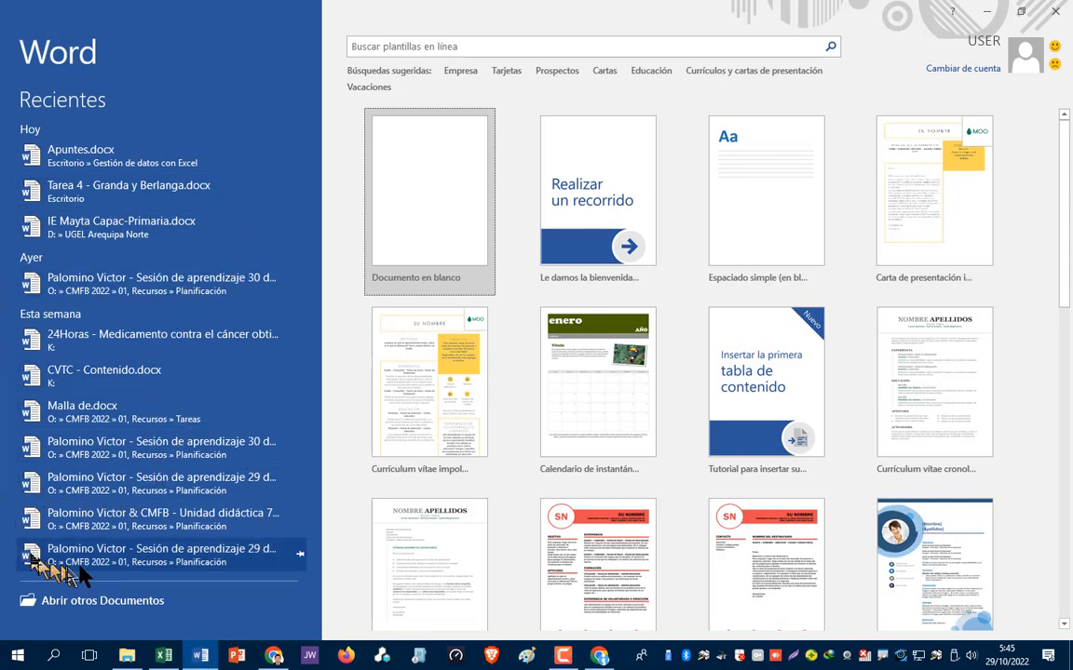
pyautogui.click(426, 223)
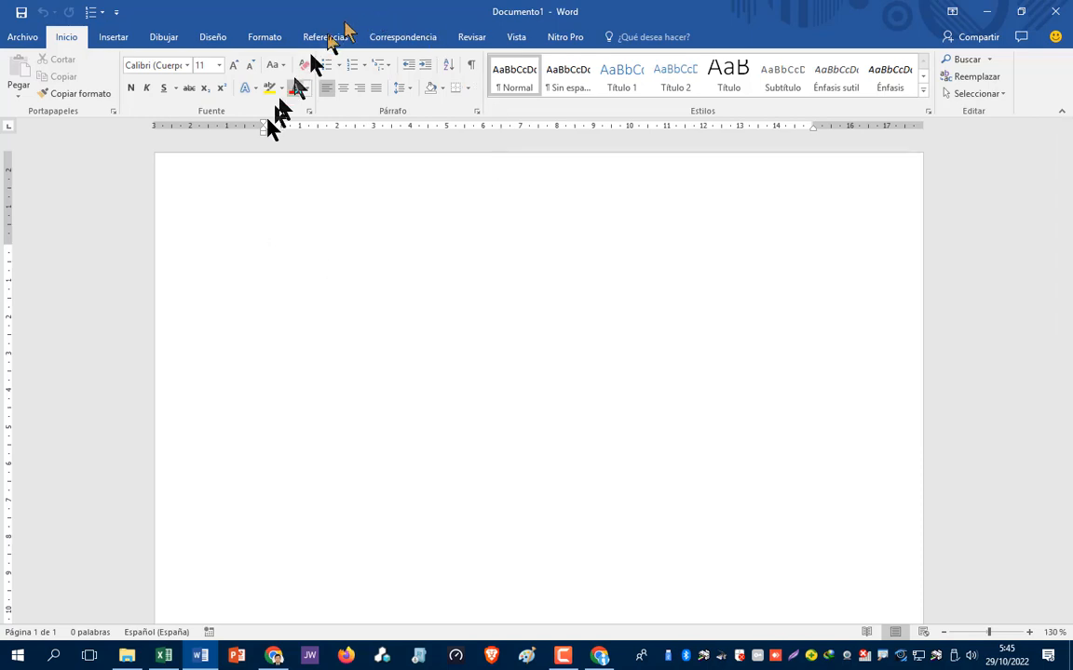
pyautogui.click(164, 655)
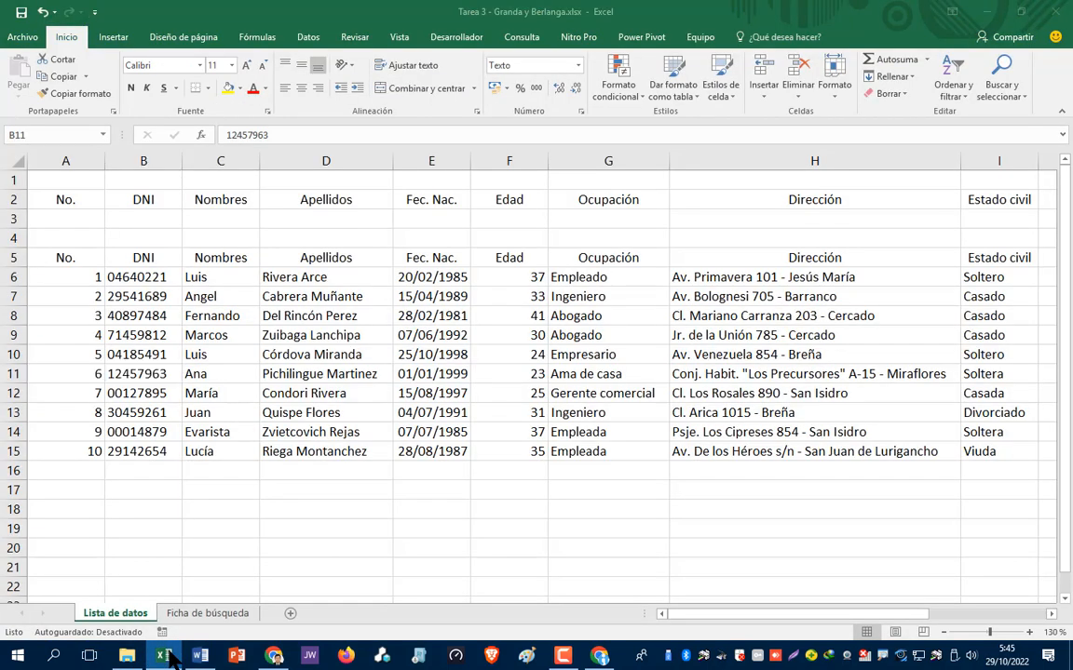
# - Select A5:J15 on Lista de datos, set it as the Área de impresión, and copy it
pyautogui.click(58, 240)
pyautogui.click(58, 257)
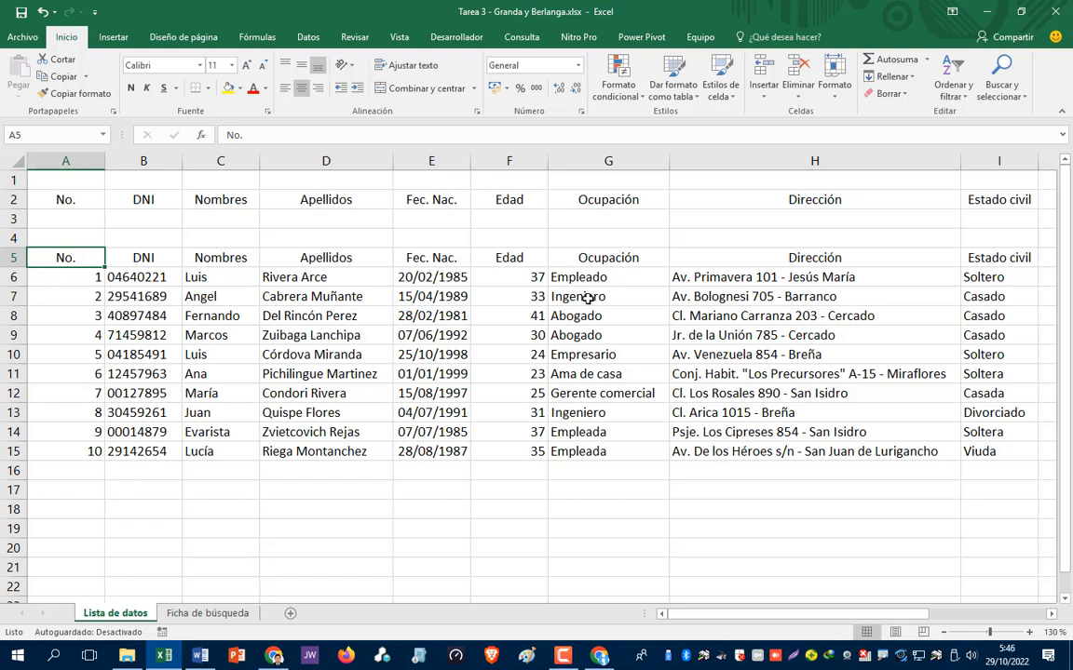
pyautogui.hotkey('shift', 'Down')
pyautogui.hotkey('shift', 'Down')
pyautogui.hotkey('shift', 'Down')
pyautogui.hotkey('shift', 'Down')
pyautogui.hotkey('shift', 'Down')
pyautogui.hotkey('shift', 'Down')
pyautogui.hotkey('shift', 'Down')
pyautogui.hotkey('shift', 'Down')
pyautogui.hotkey('shift', 'Down')
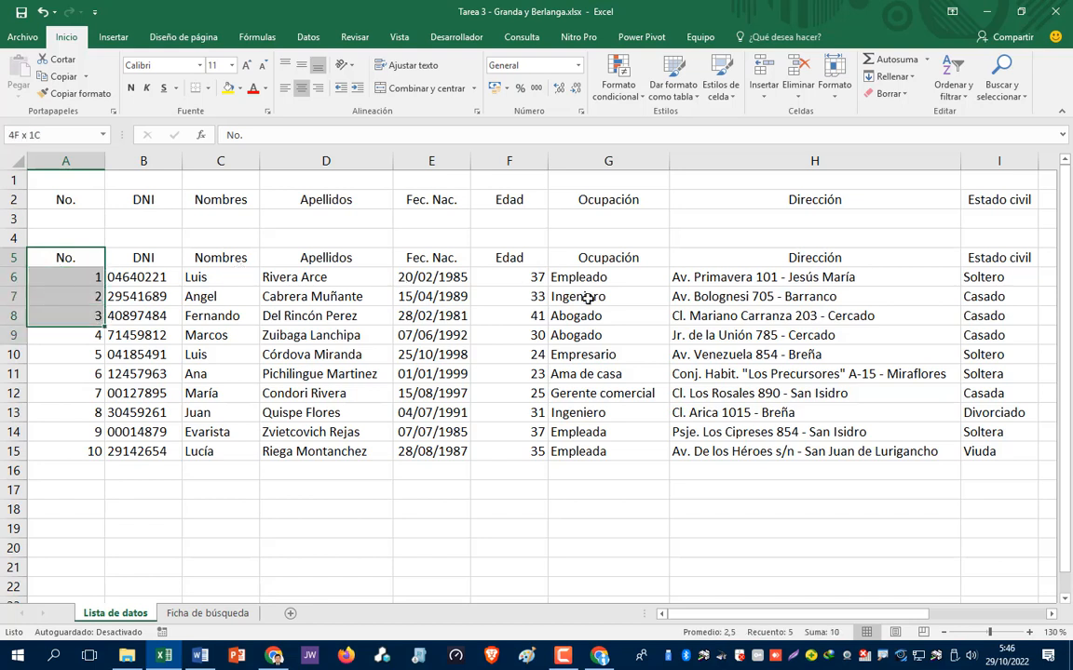
pyautogui.hotkey('shift', 'Down')
pyautogui.hotkey('shift', 'Right')
pyautogui.hotkey('shift', 'Right')
pyautogui.hotkey('shift', 'Right')
pyautogui.hotkey('shift', 'Right')
pyautogui.hotkey('shift', 'Right')
pyautogui.hotkey('shift', 'Right')
pyautogui.hotkey('shift', 'Right')
pyautogui.hotkey('shift', 'Right')
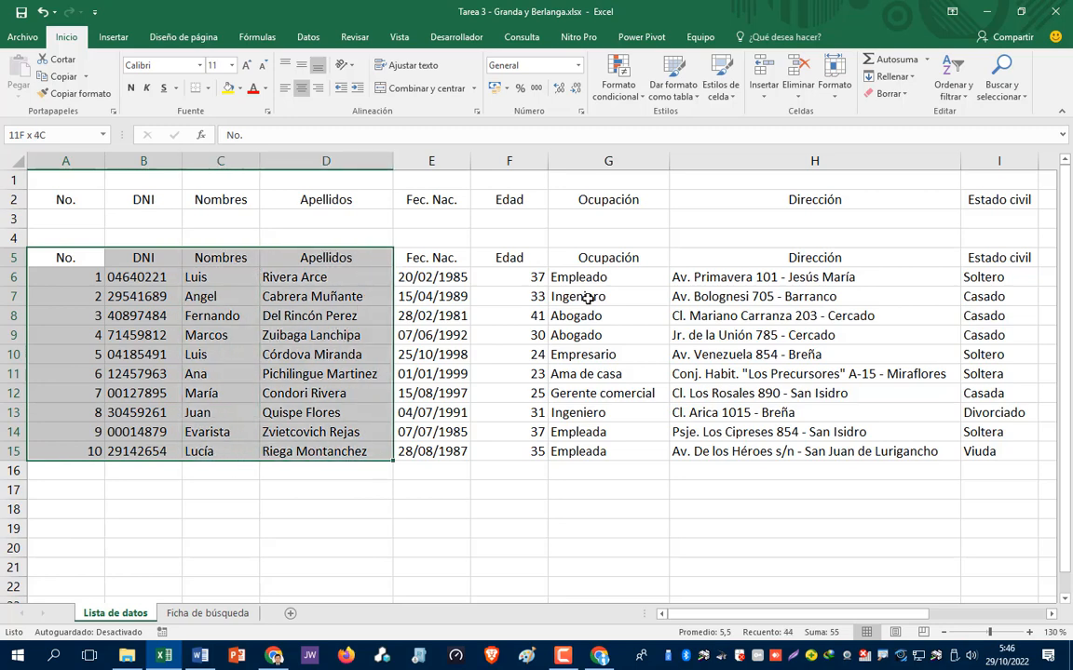
pyautogui.hotkey('shift', 'Right')
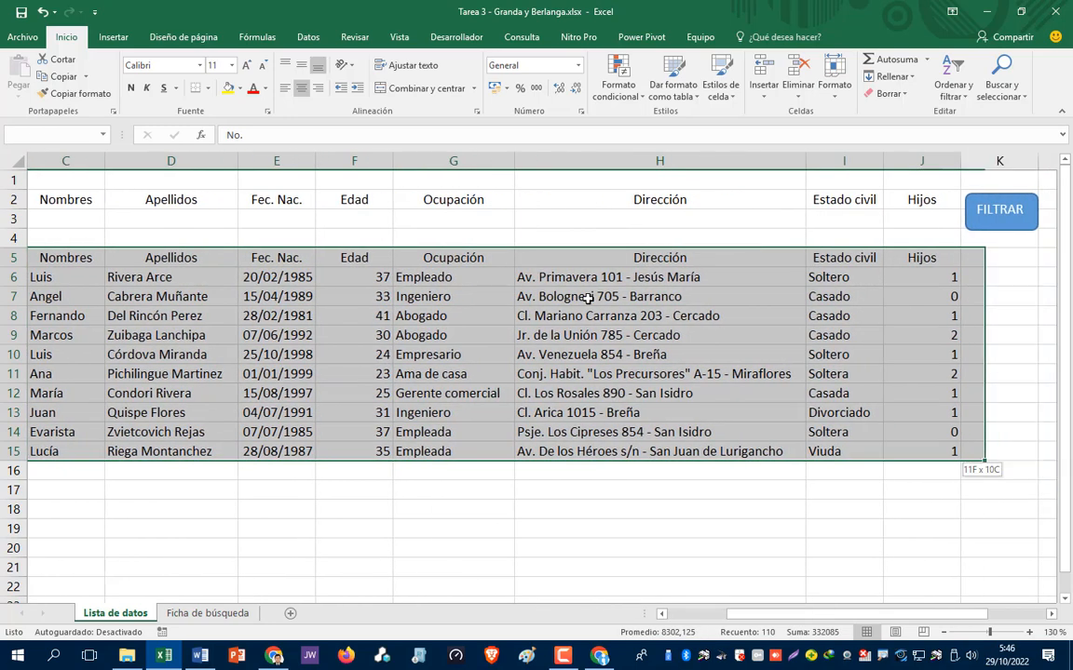
pyautogui.click(182, 36)
pyautogui.click(252, 83)
pyautogui.click(300, 113)
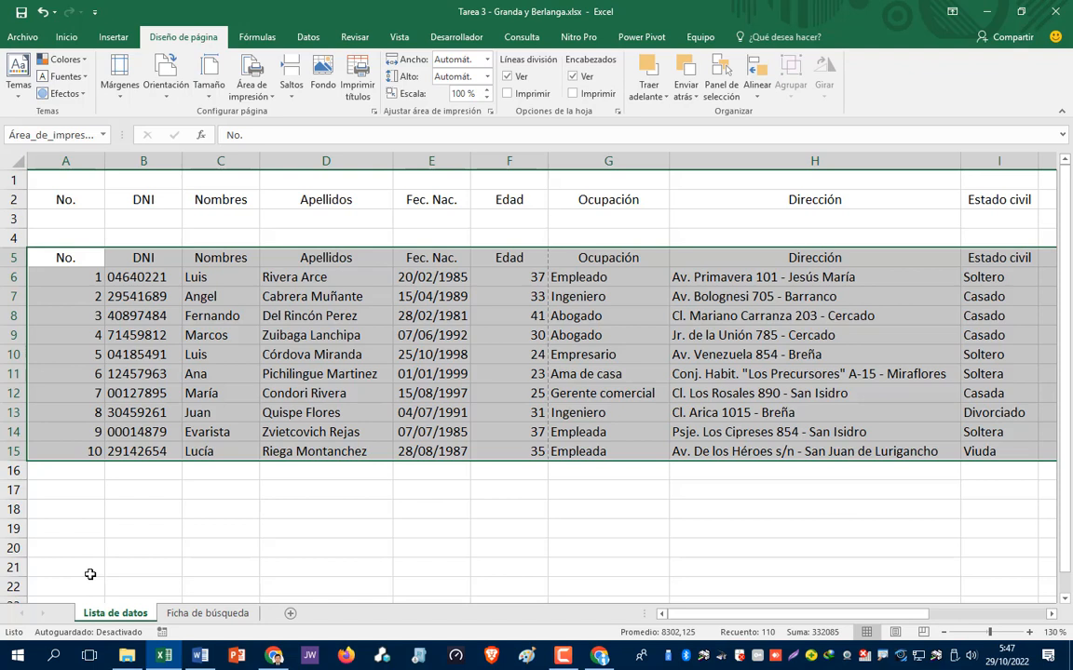
pyautogui.hotkey('ctrl', 'c')
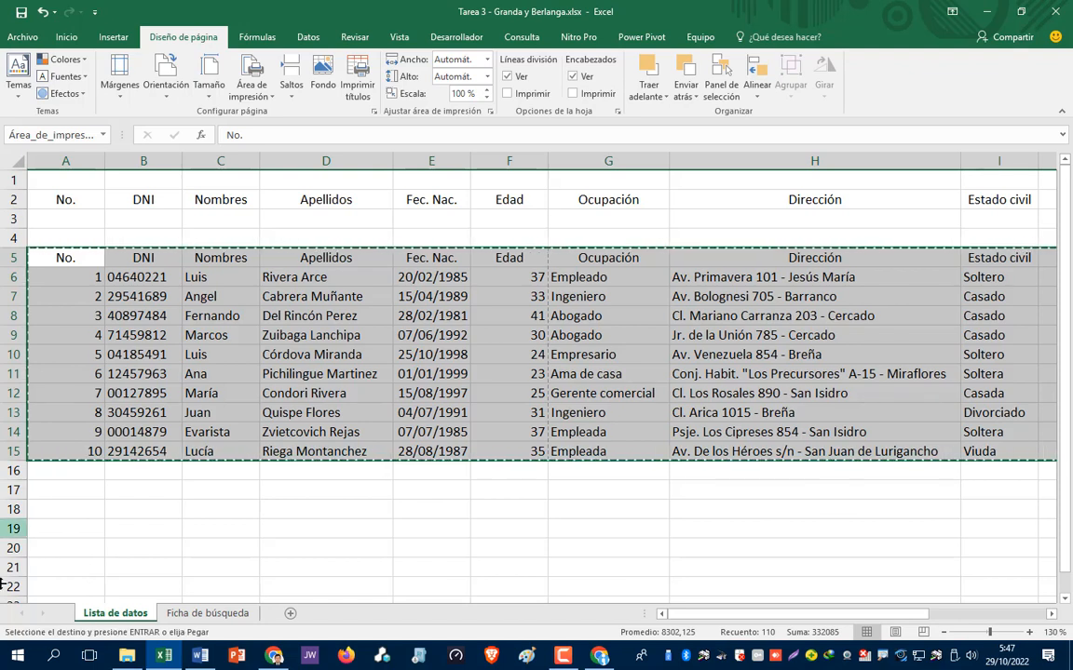
# - Paste the copied table into Documento1 as a Mapa de bits picture, then undo the paste
pyautogui.click(201, 656)
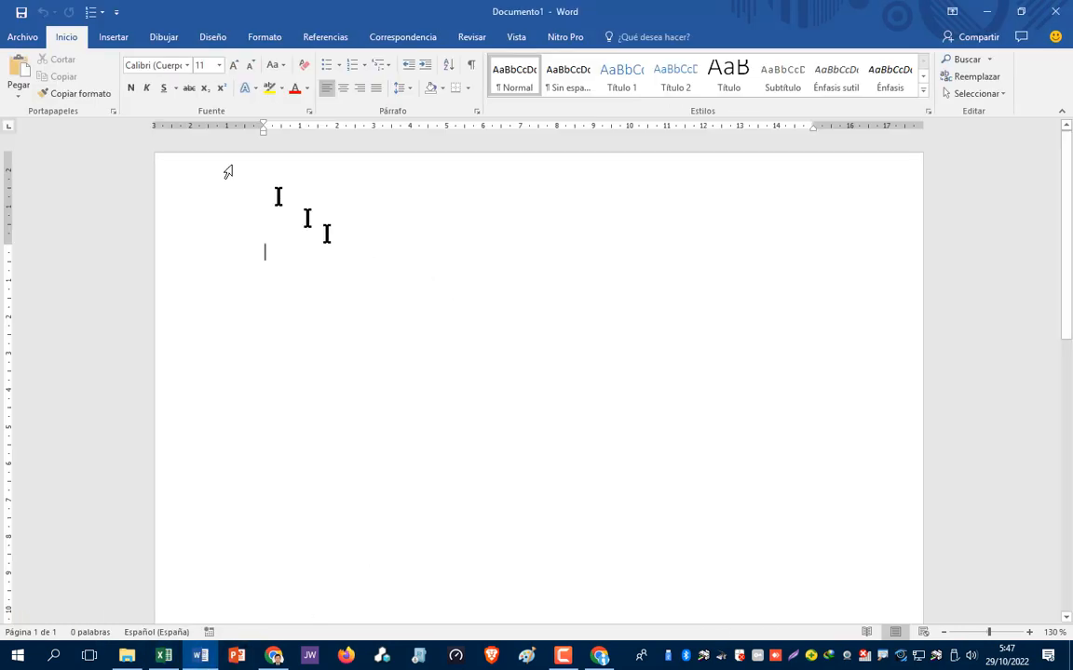
pyautogui.click(21, 94)
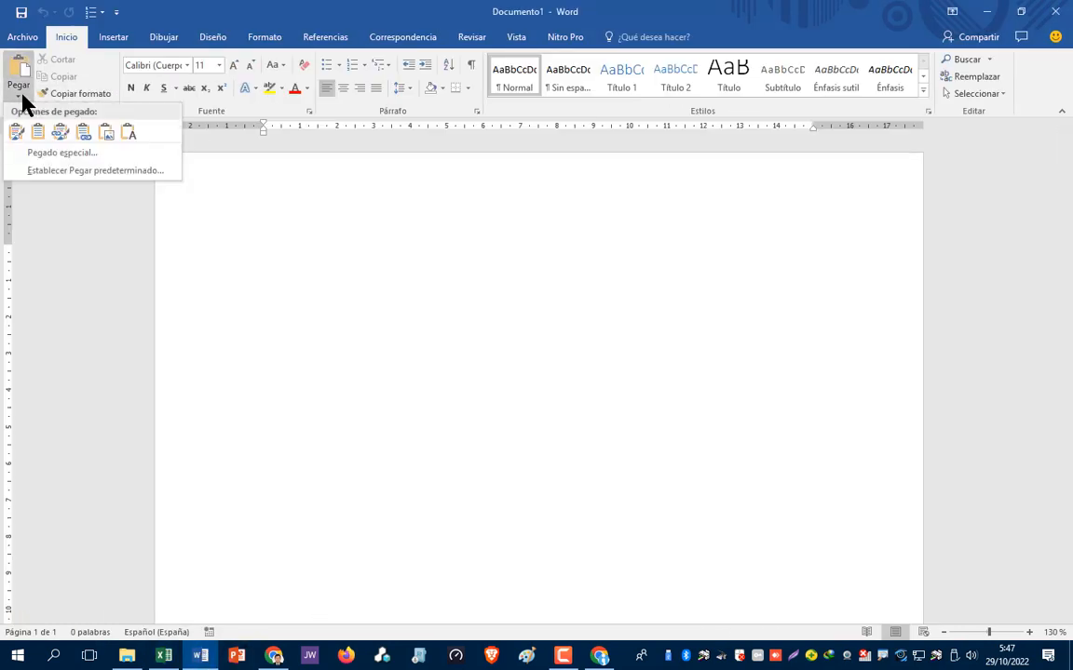
pyautogui.click(65, 163)
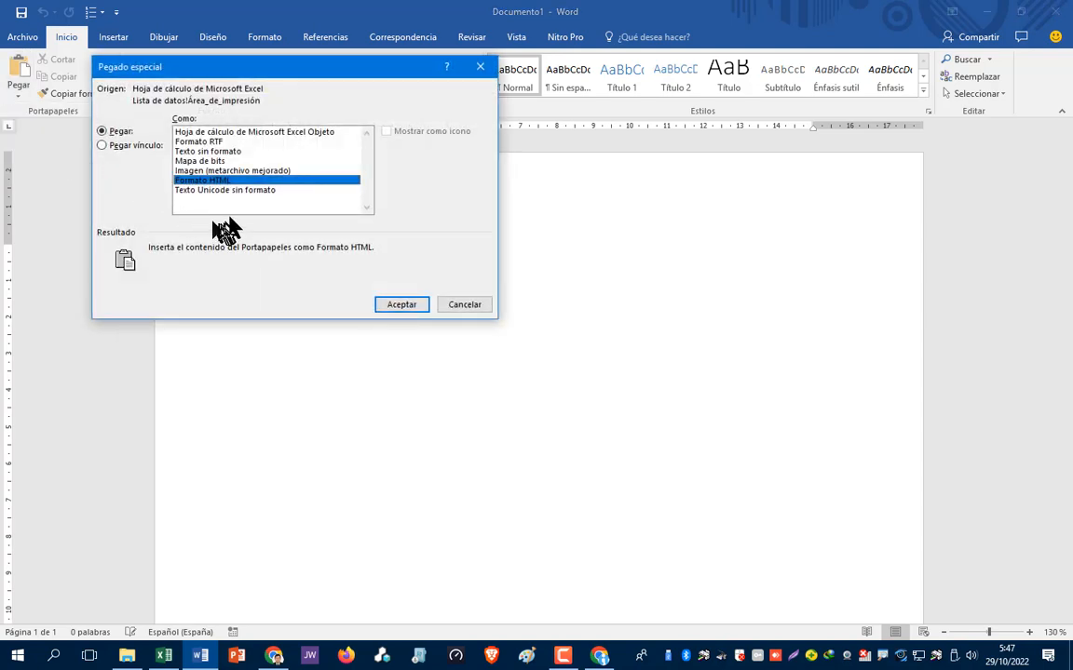
pyautogui.click(203, 161)
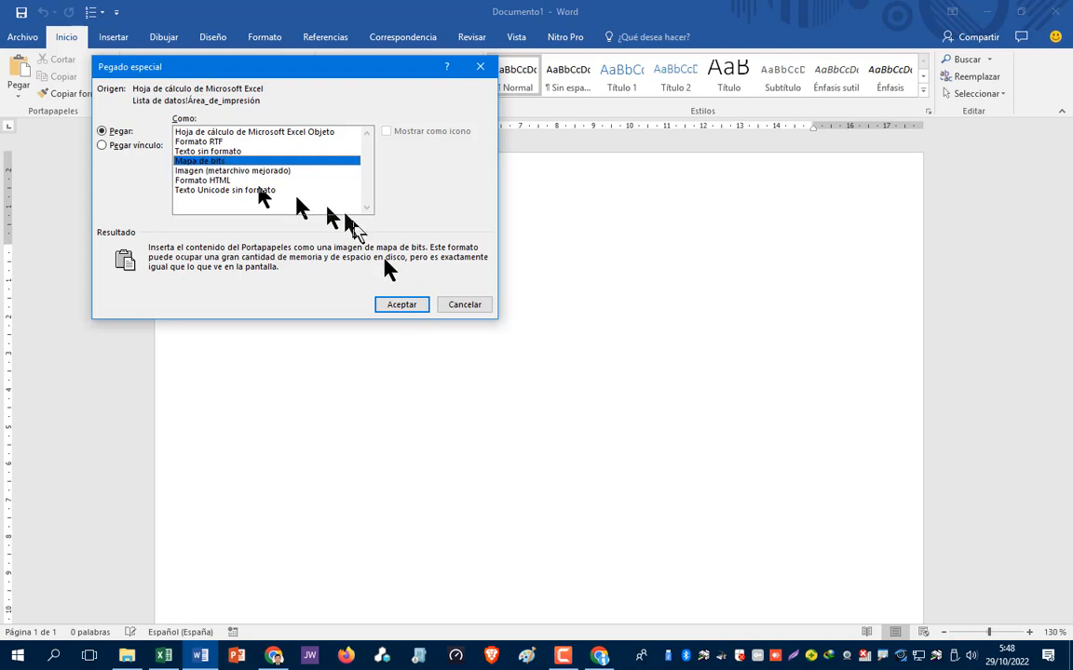
pyautogui.click(414, 304)
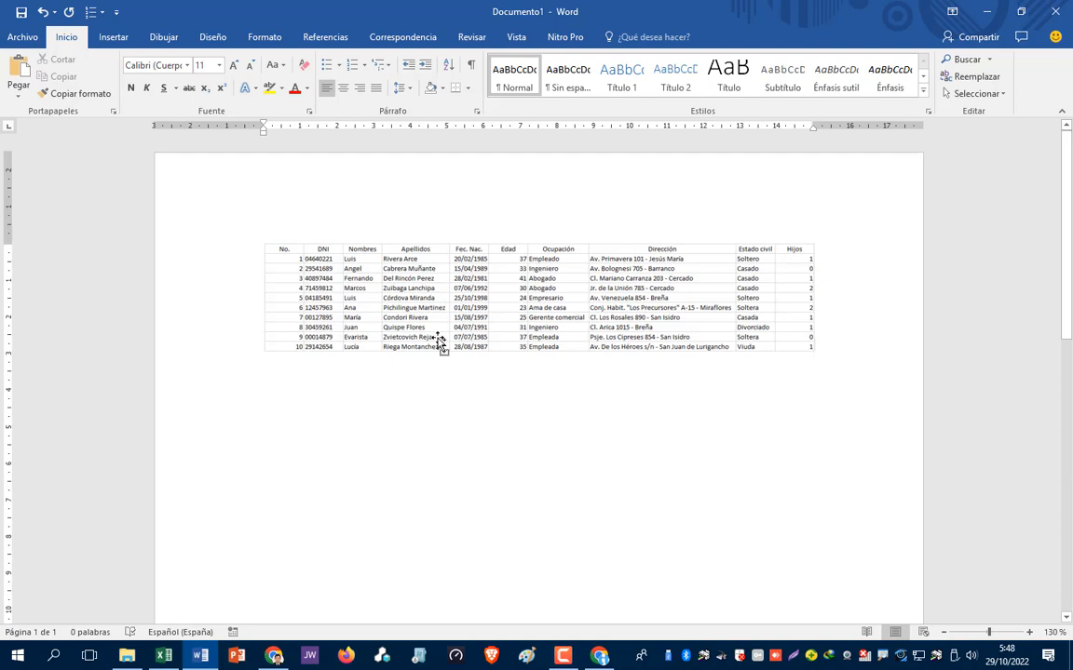
pyautogui.hotkey('ctrl', 'z')
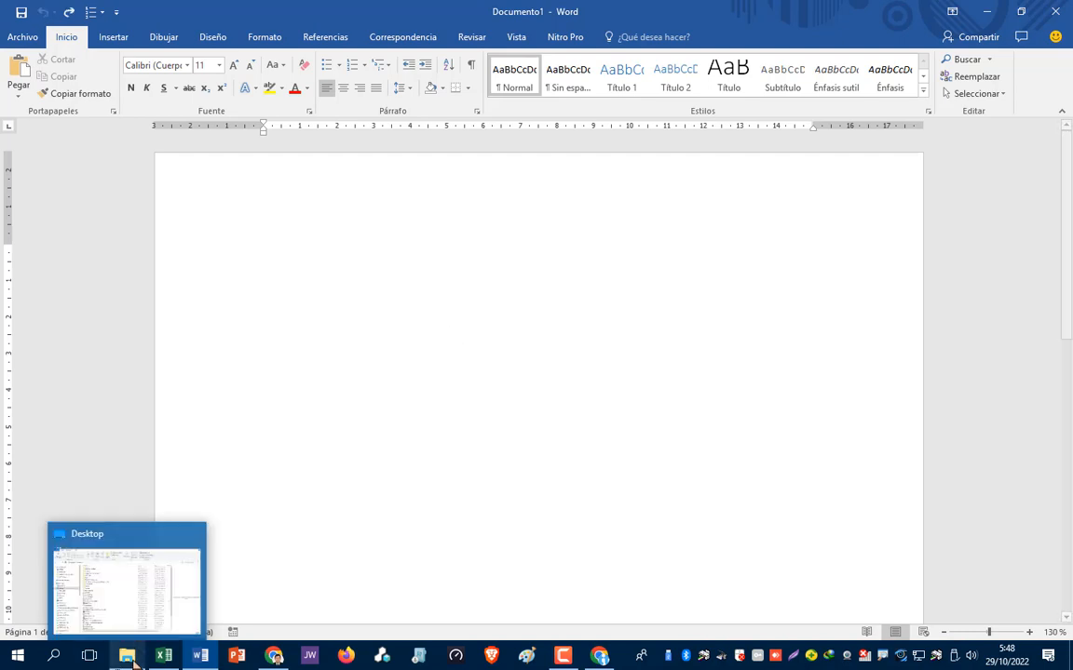
# - Uncheck Líneas de cuadrícula on Excel's Vista tab, then switch back to Documento1
pyautogui.moveTo(196, 659)
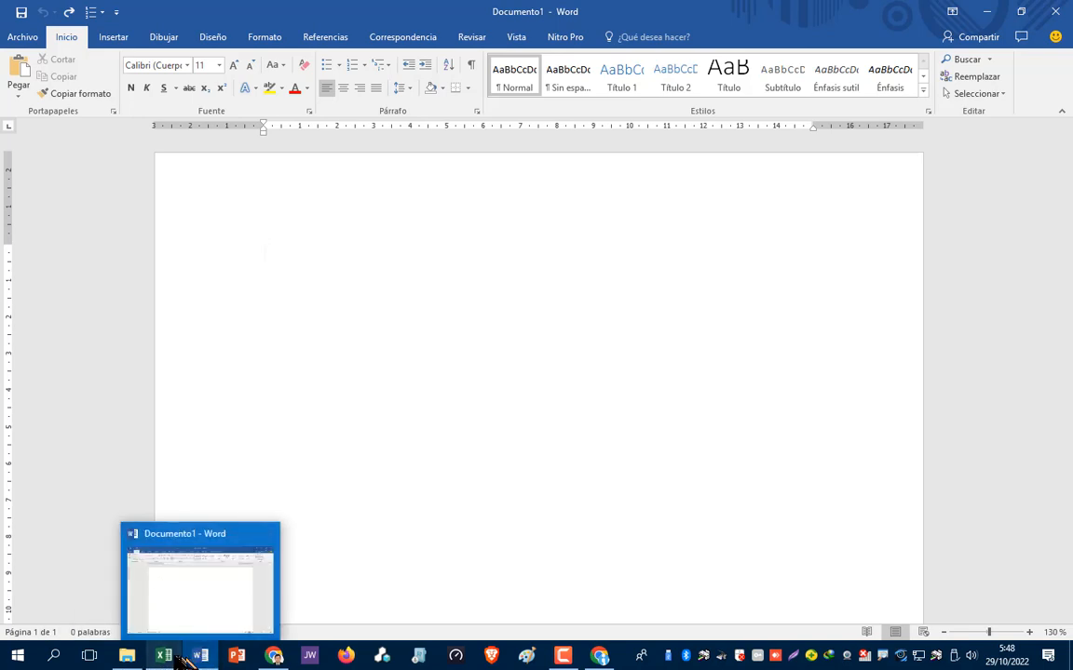
pyautogui.click(170, 657)
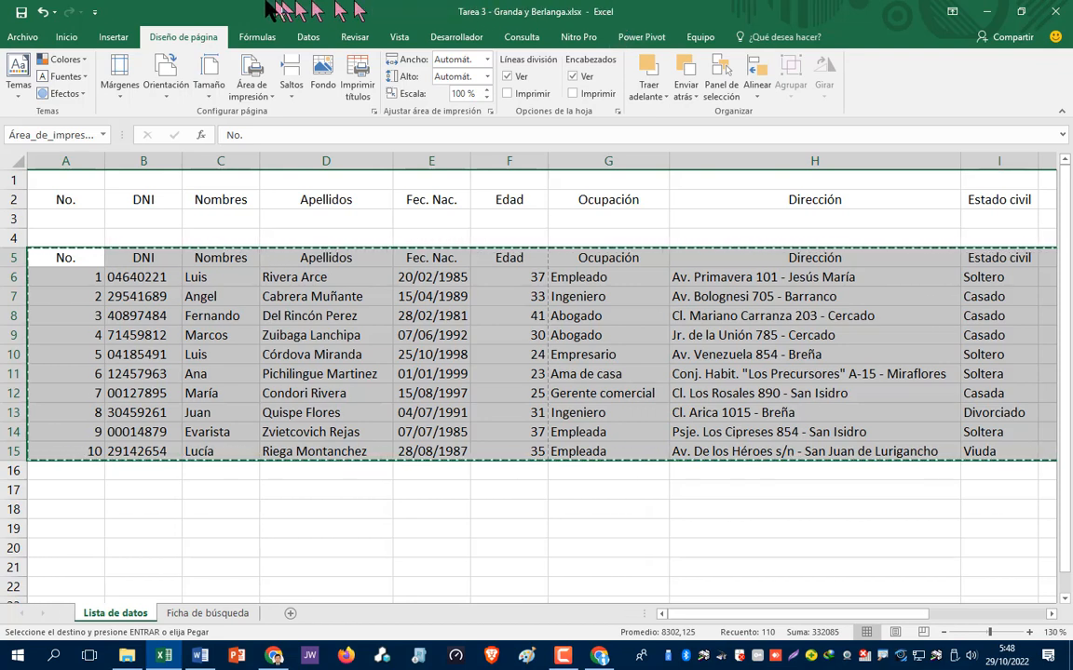
pyautogui.click(399, 39)
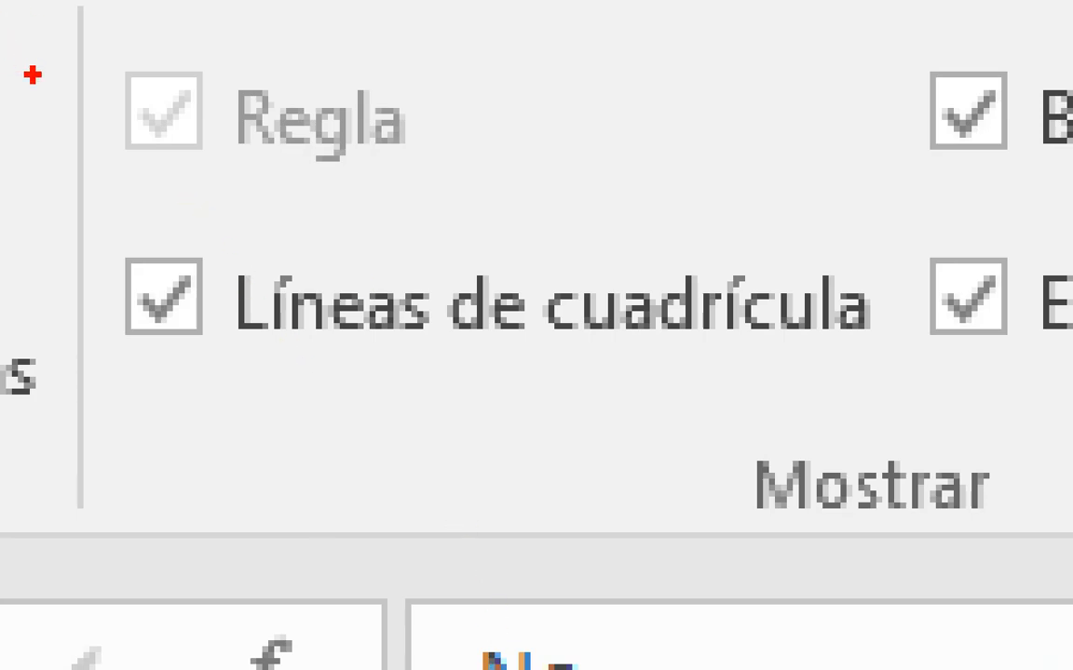
pyautogui.moveTo(122, 216)
pyautogui.mouseDown()
pyautogui.moveTo(139, 399)
pyautogui.moveTo(137, 198)
pyautogui.moveTo(116, 199)
pyautogui.mouseUp()
pyautogui.press('Escape')
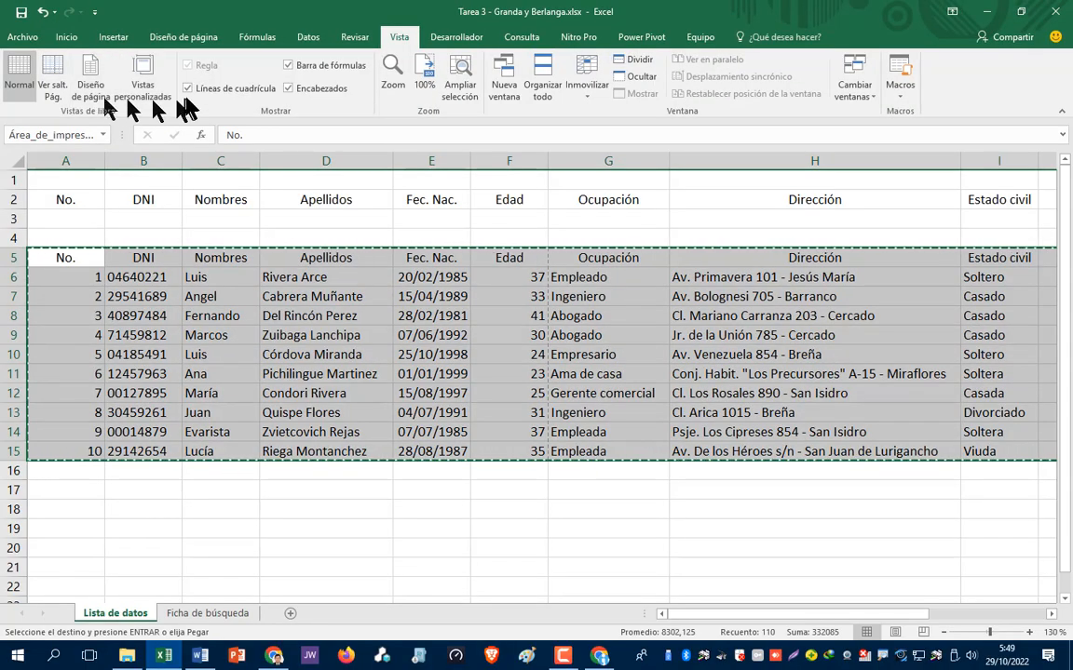
pyautogui.click(188, 89)
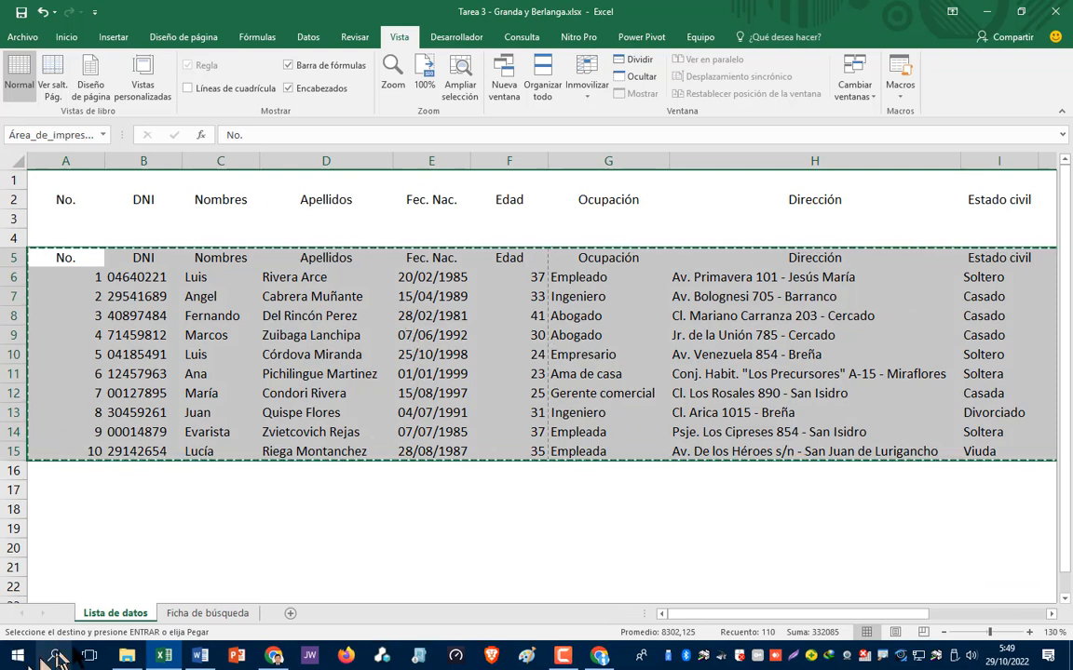
pyautogui.click(197, 657)
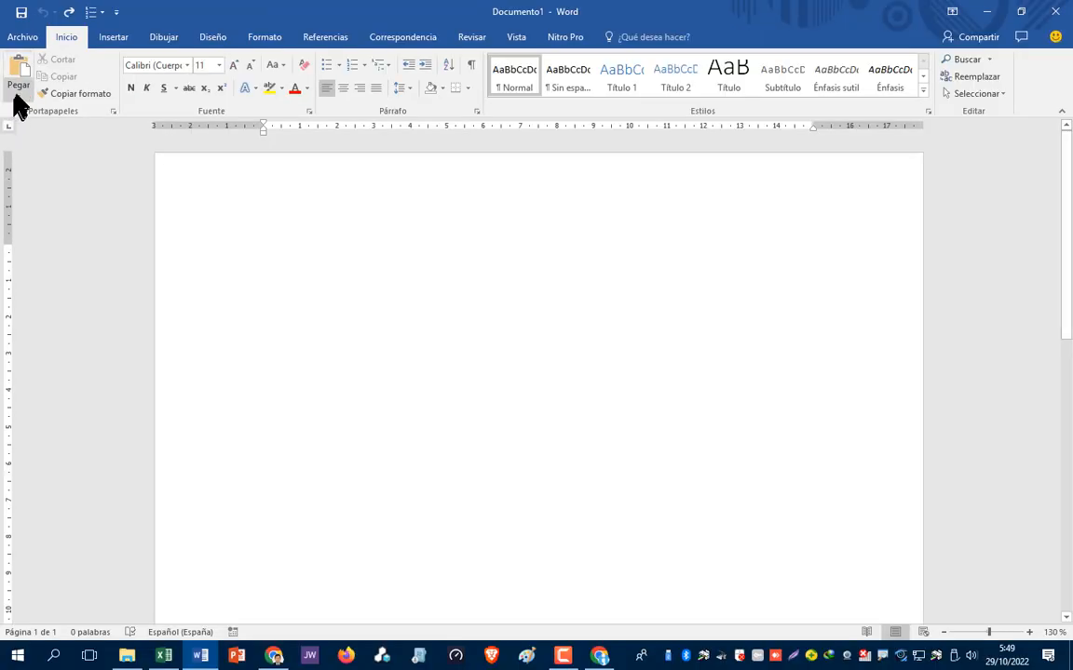
# - Paste the gridline-free table A5:J15 into Documento1 as a Mapa de bits picture
pyautogui.click(17, 95)
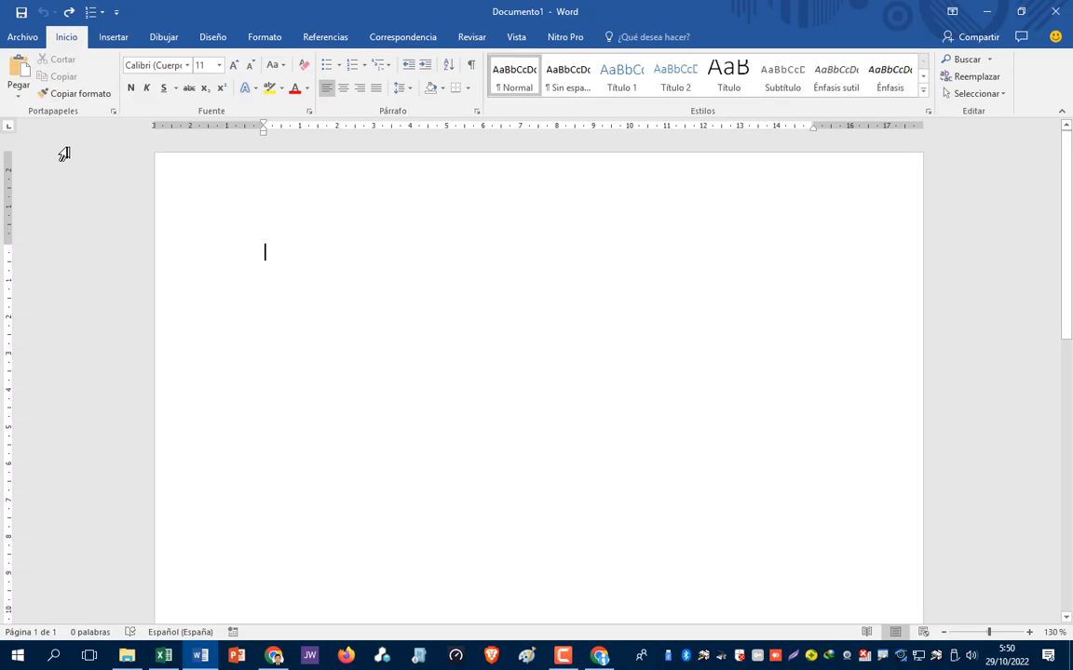
pyautogui.click(20, 42)
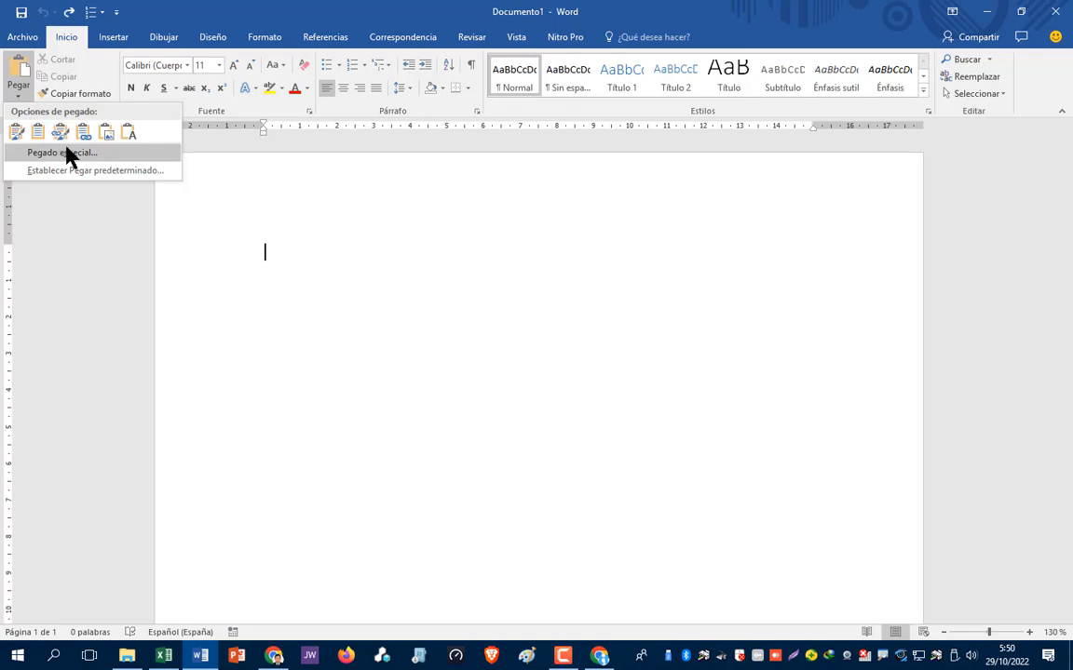
pyautogui.click(62, 152)
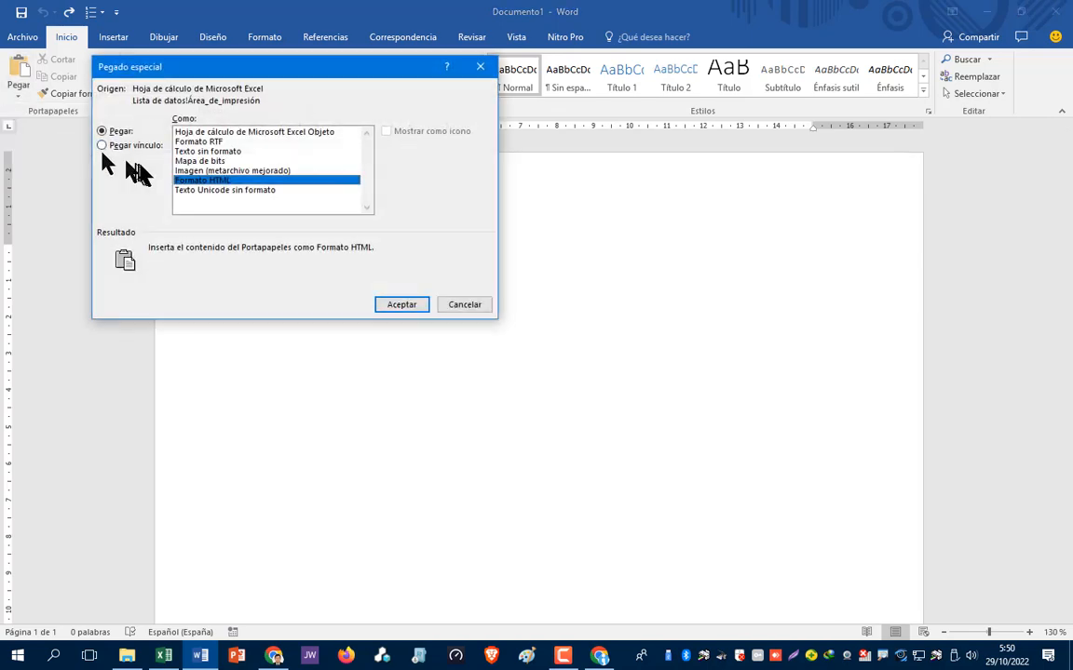
pyautogui.click(200, 161)
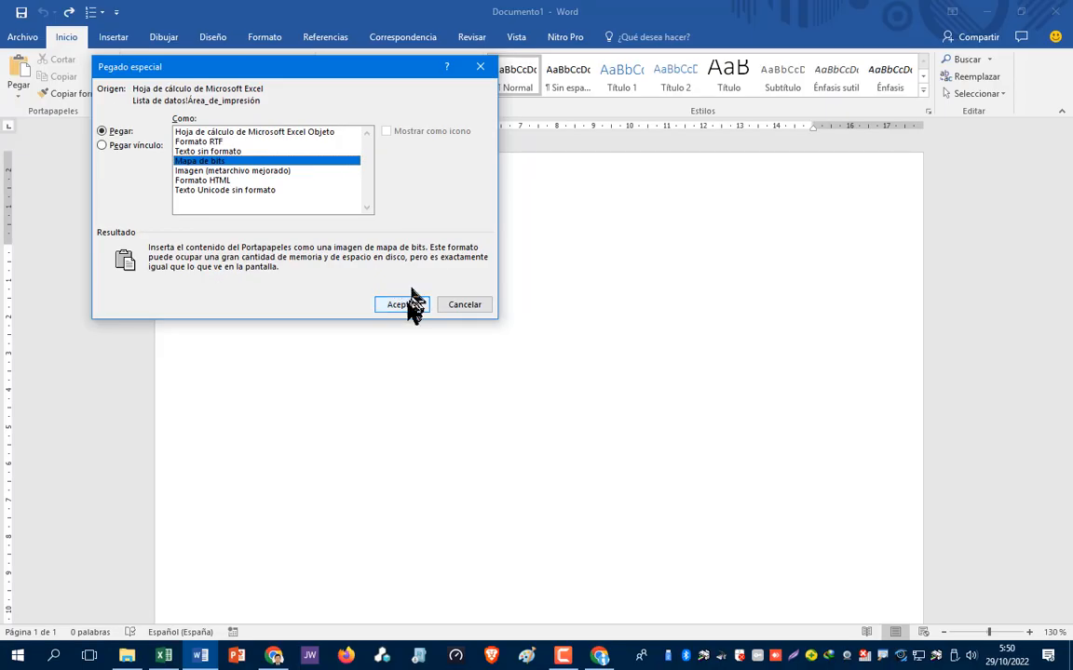
pyautogui.click(500, 393)
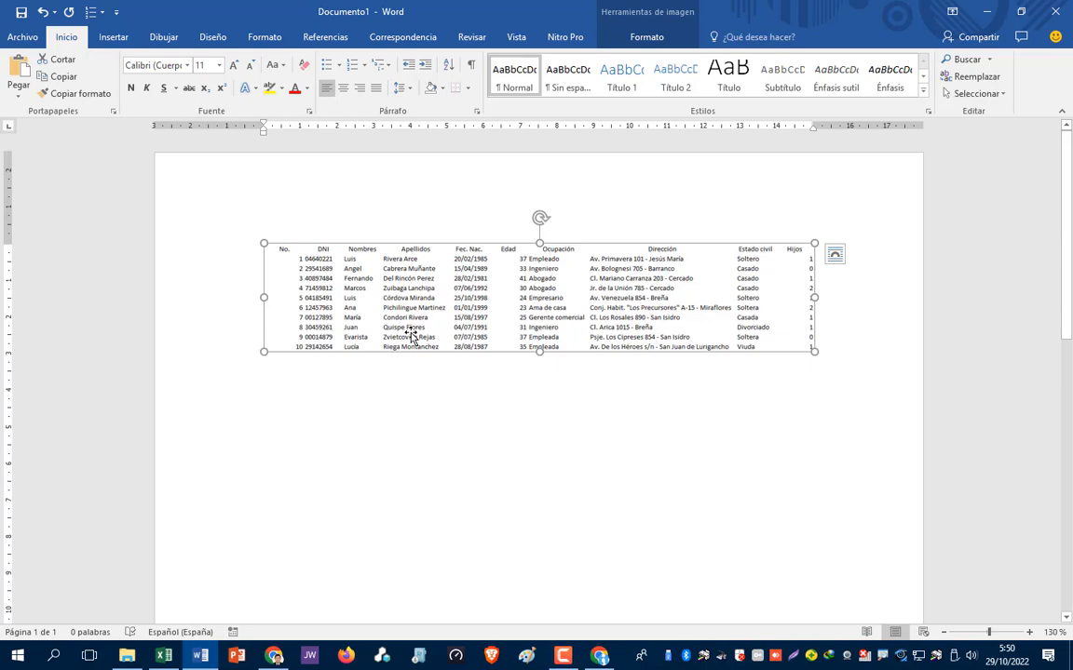
pyautogui.click(163, 656)
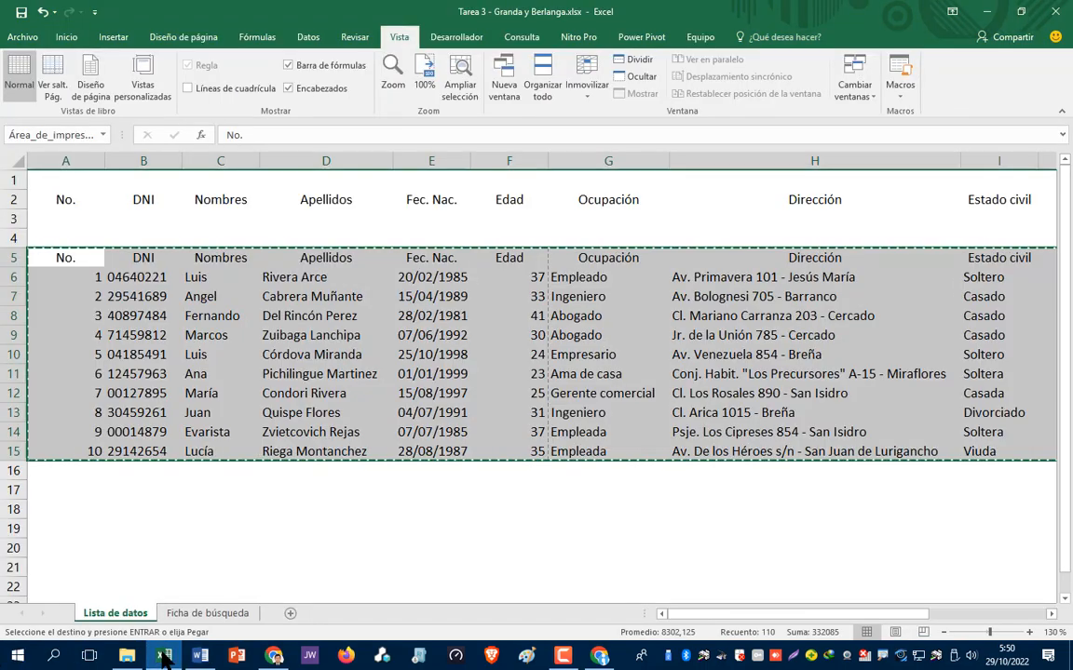
# - On Ficha de búsqueda, merge and centre the FICHA DE BÚSQUEDA title across B2:D2
pyautogui.click(192, 617)
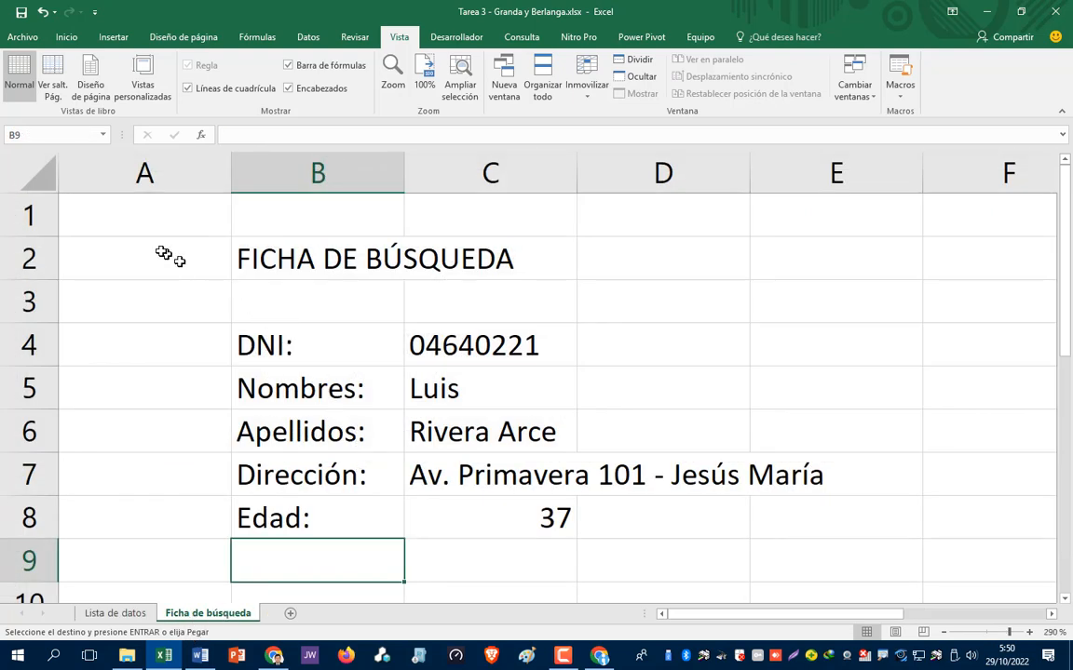
pyautogui.click(271, 249)
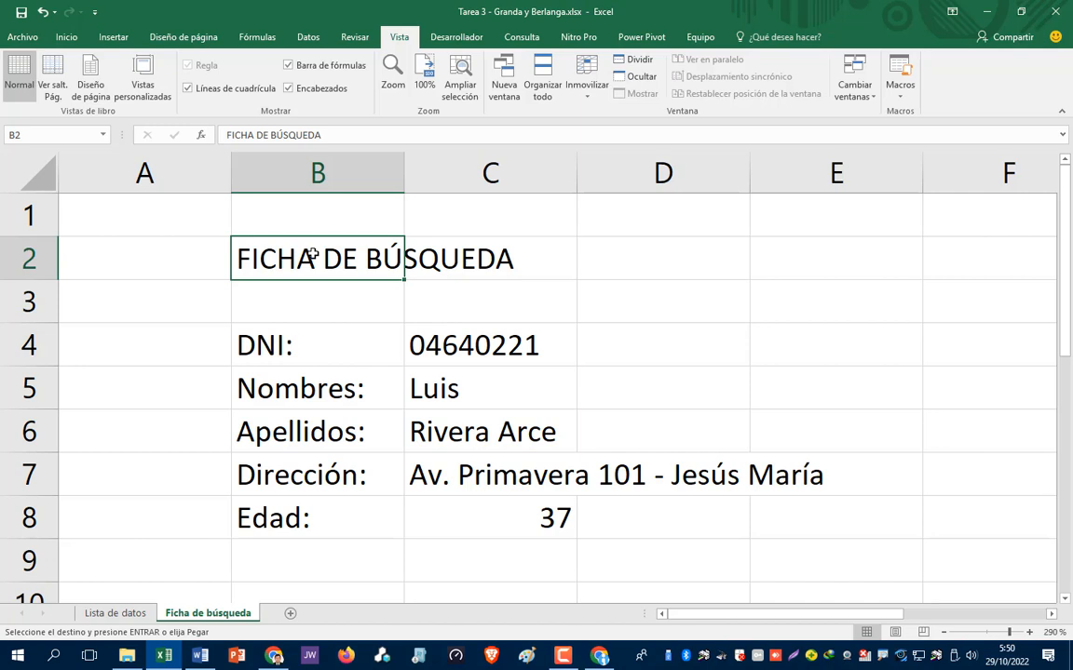
pyautogui.hotkey('shift', 'Right')
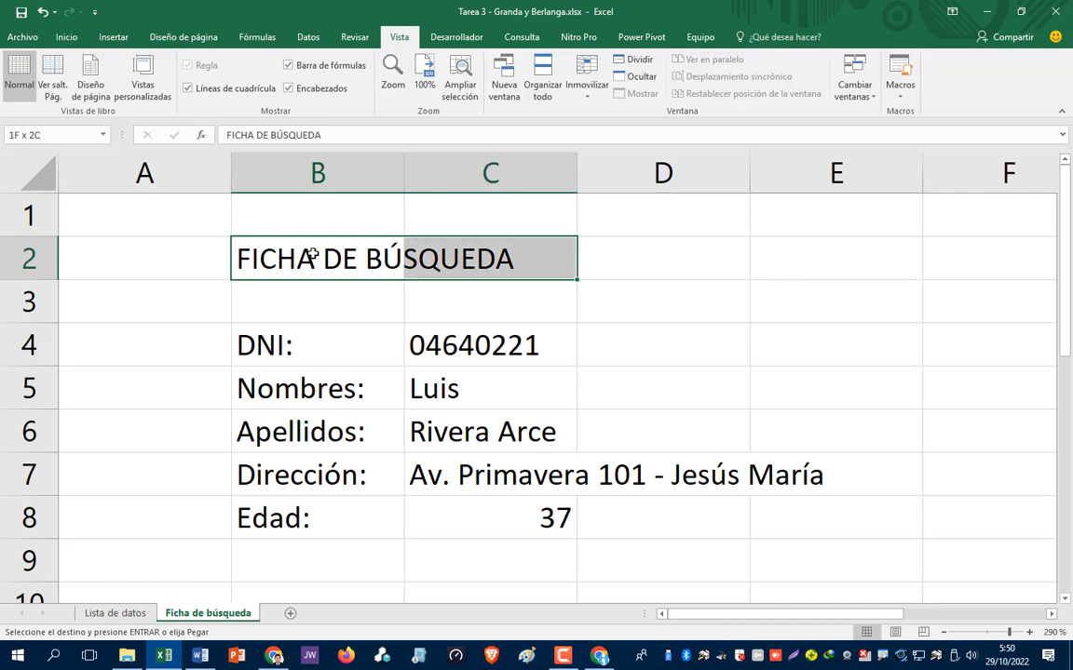
pyautogui.hotkey('shift', 'Right')
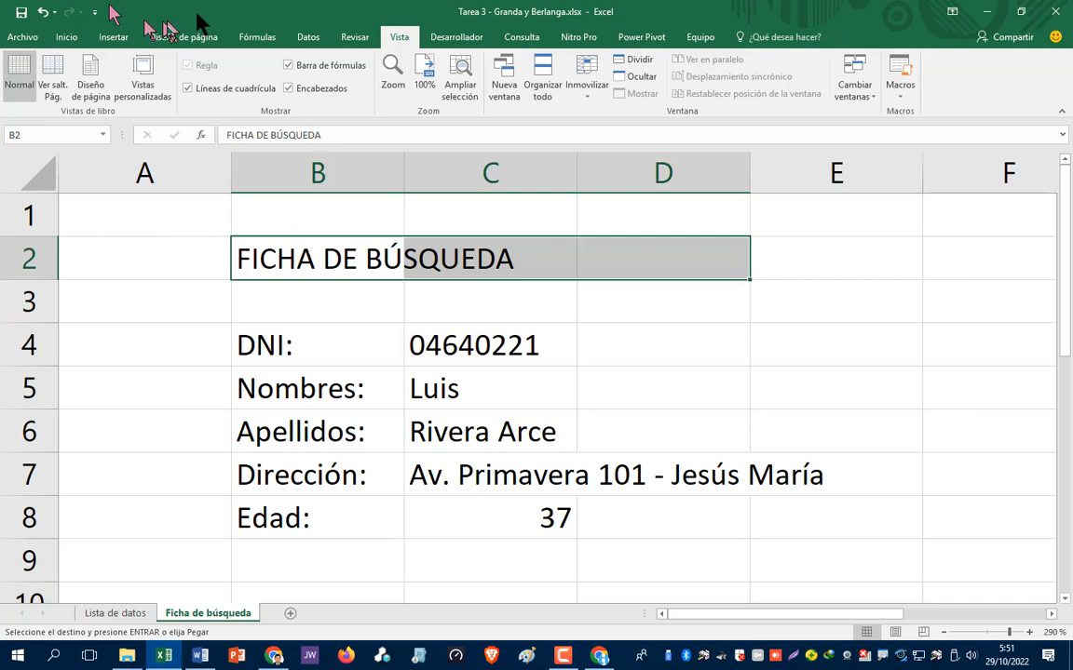
pyautogui.click(65, 38)
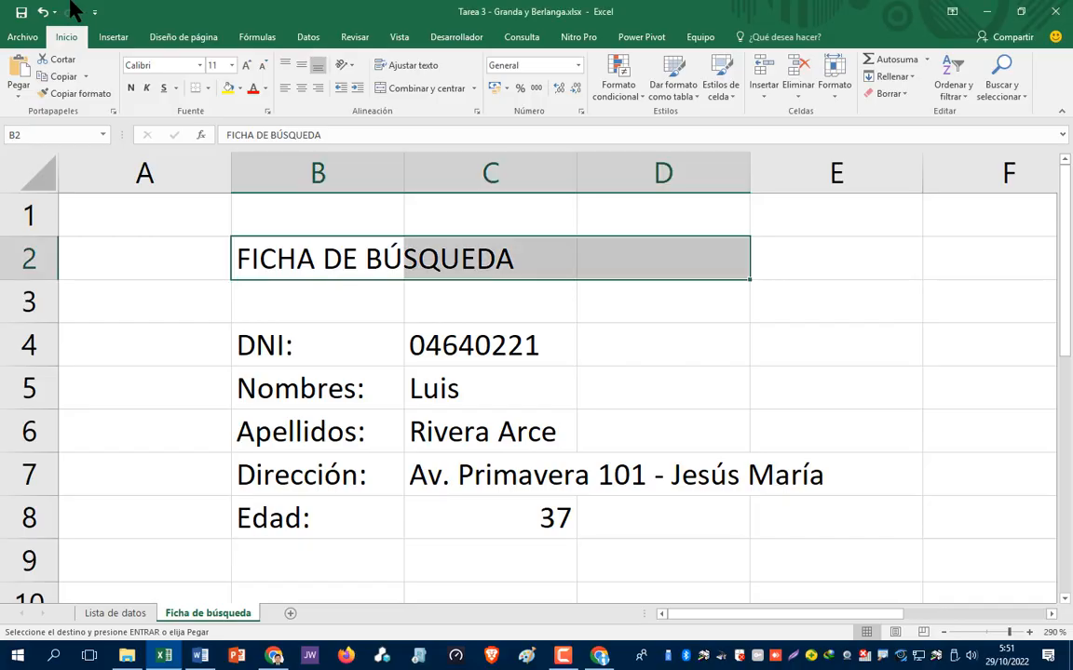
pyautogui.click(403, 92)
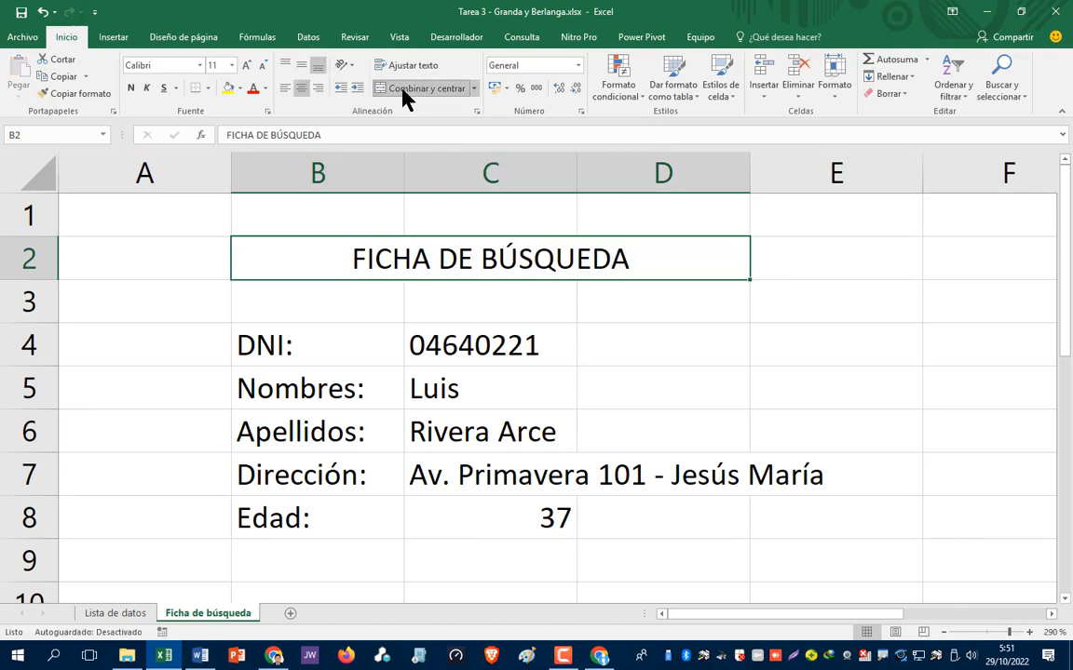
pyautogui.click(612, 319)
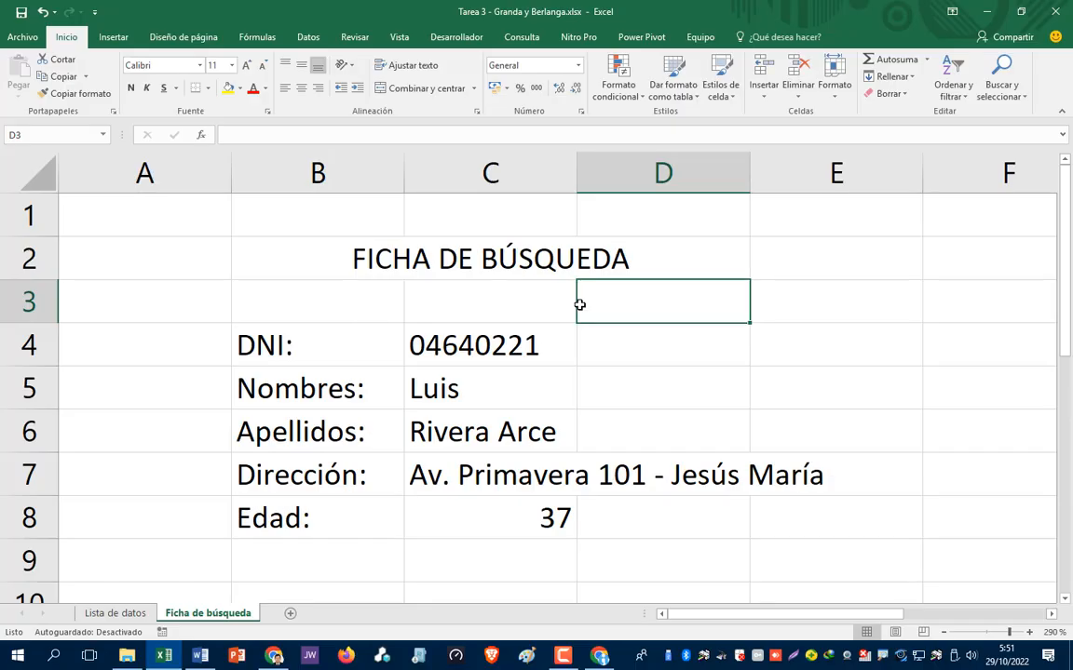
# - Make the merged FICHA DE BÚSQUEDA title red and bold
pyautogui.click(364, 260)
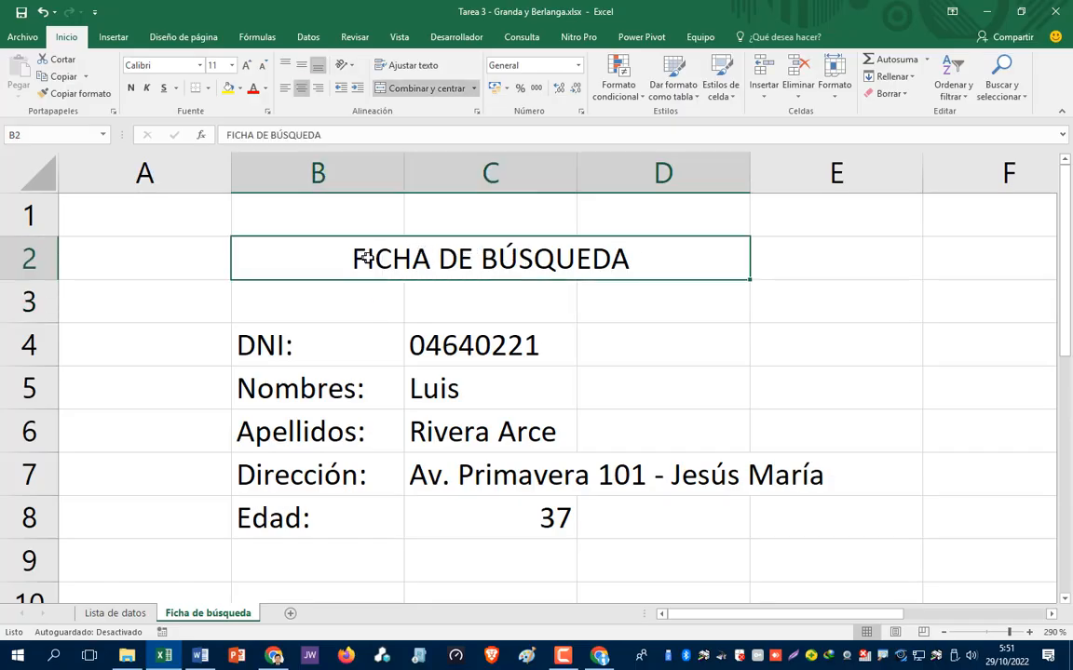
pyautogui.click(252, 91)
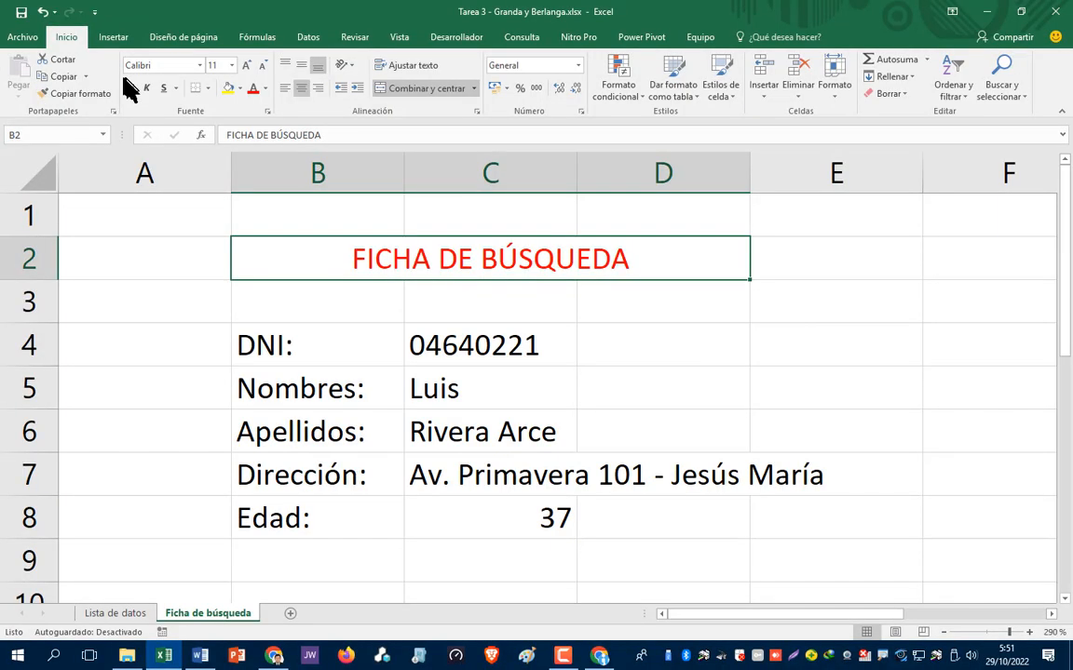
pyautogui.click(146, 98)
pyautogui.click(610, 317)
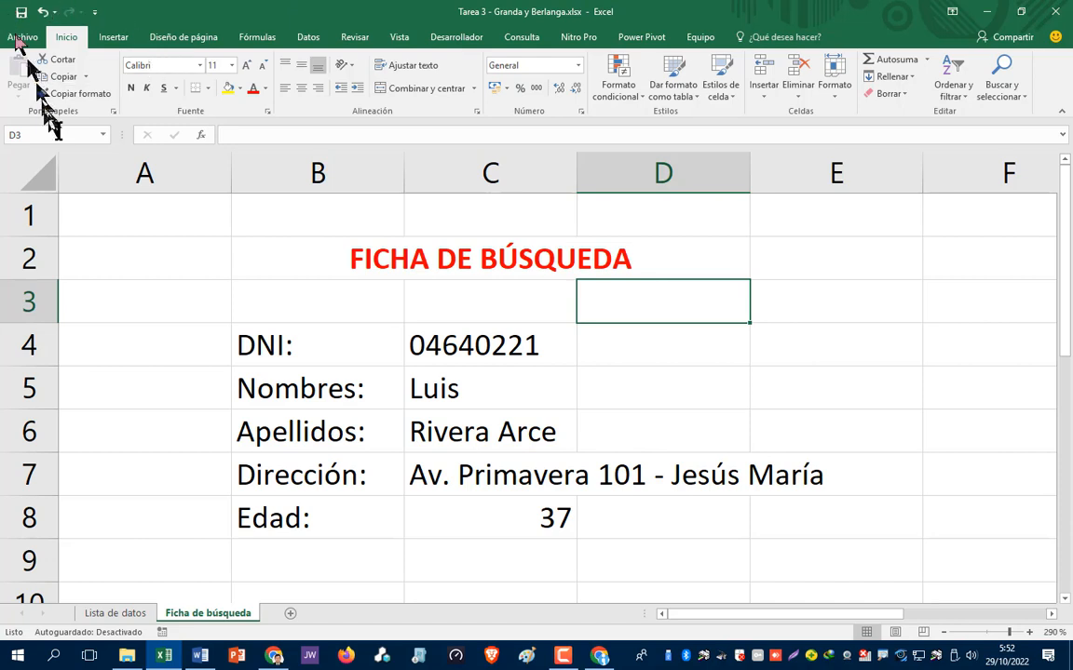
pyautogui.click(163, 213)
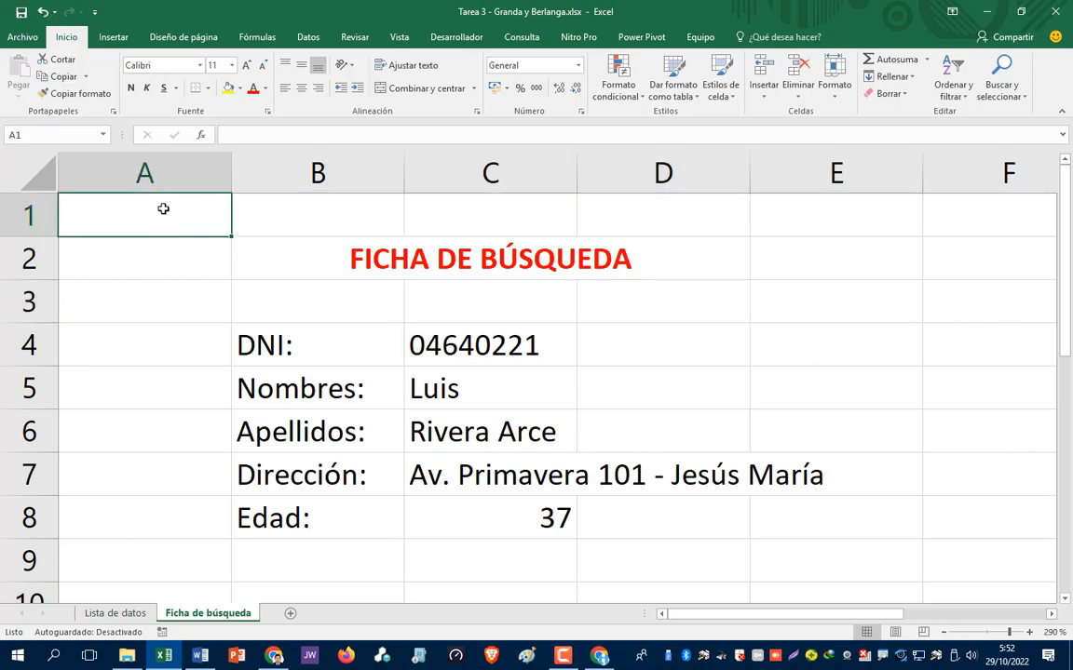
# - Copy the search card range A1:E8, uncheck Líneas de cuadrícula, and switch to Documento1
pyautogui.hotkey('ctrl', 'a')
pyautogui.hotkey('ctrl', 'c')
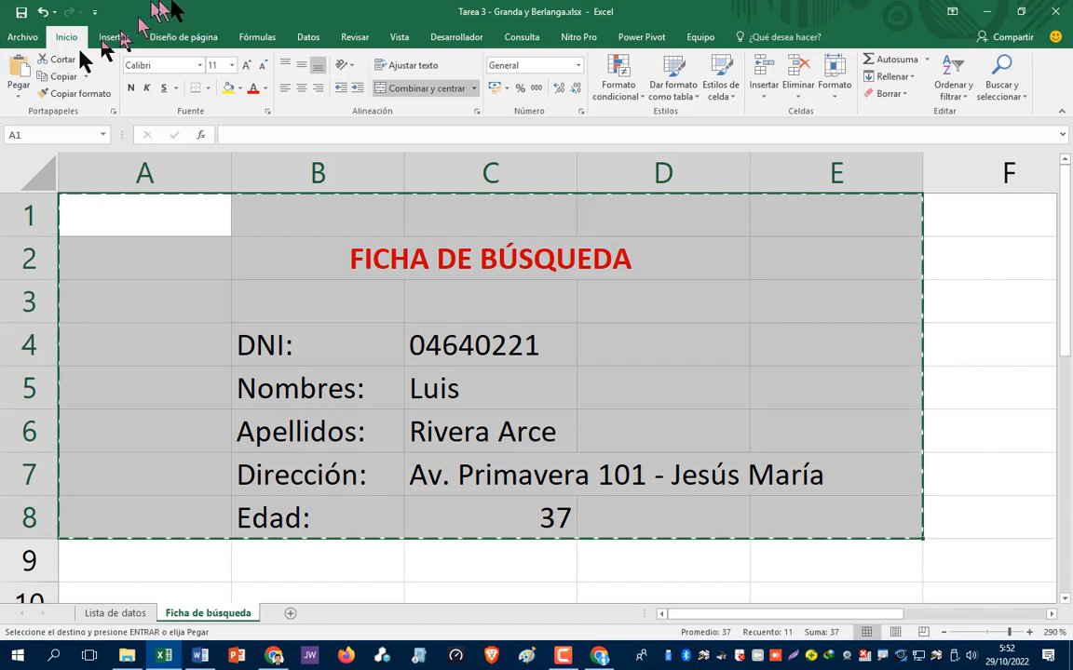
pyautogui.click(399, 38)
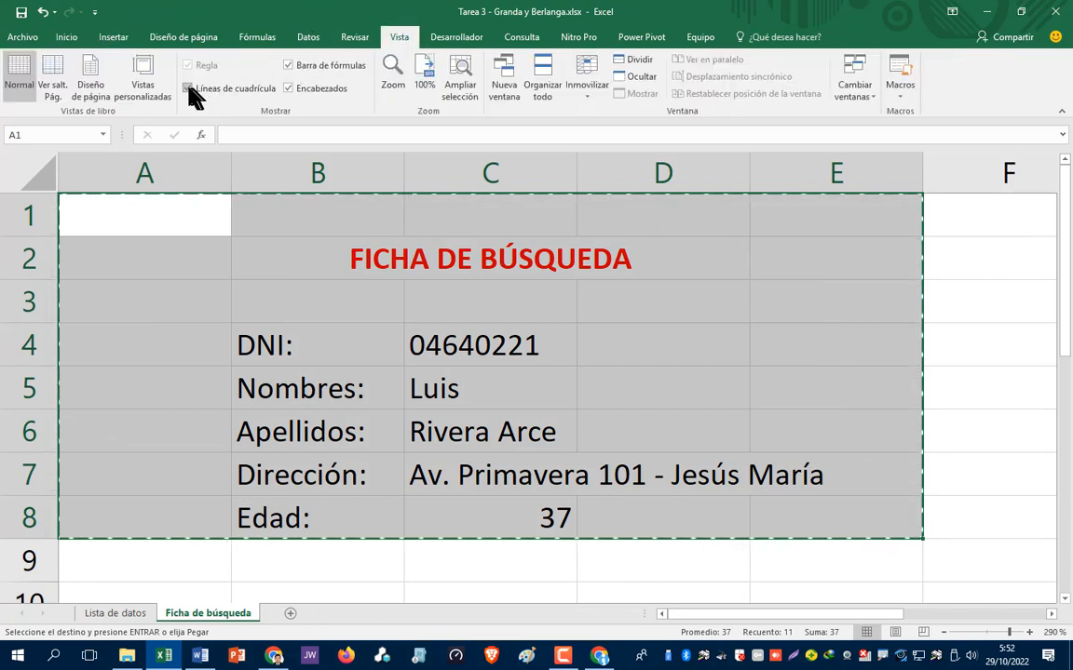
pyautogui.click(196, 88)
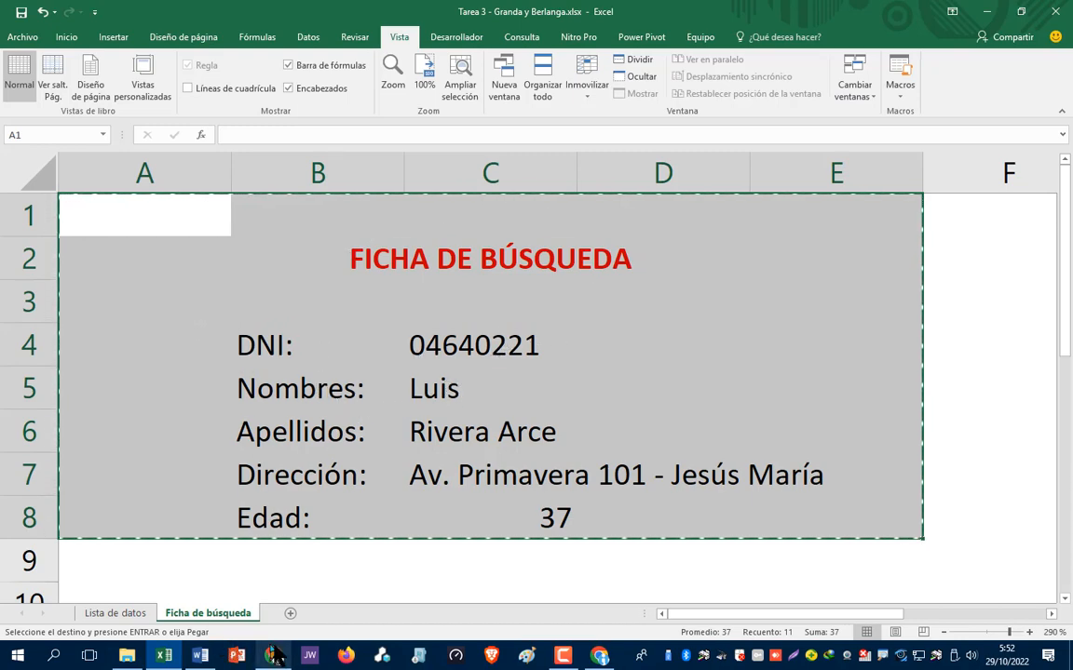
pyautogui.moveTo(216, 659)
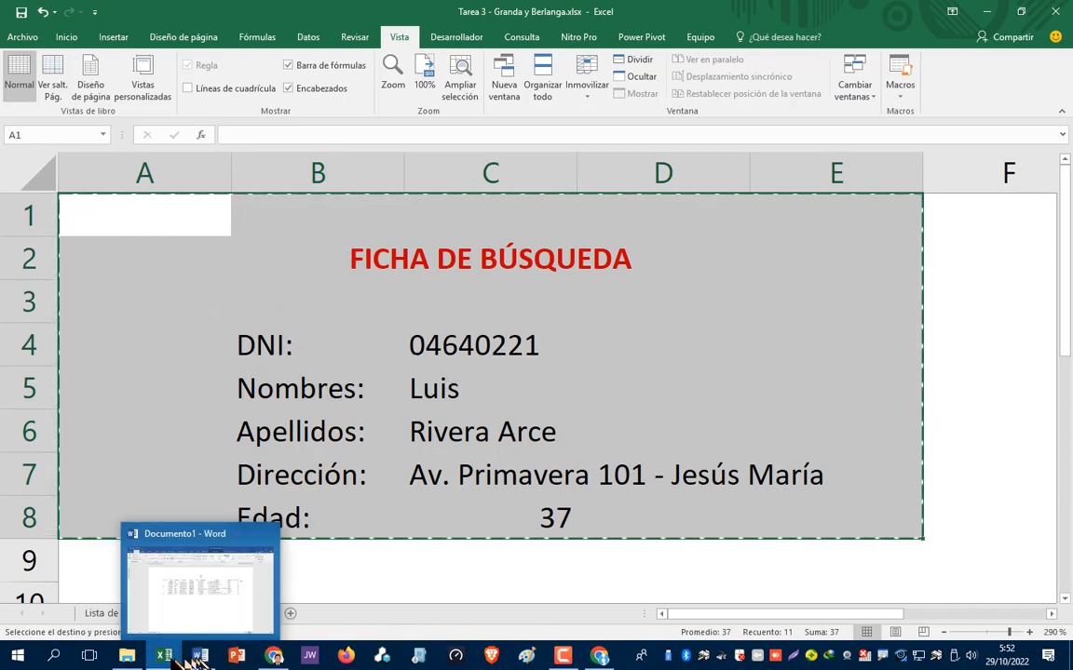
pyautogui.click(201, 659)
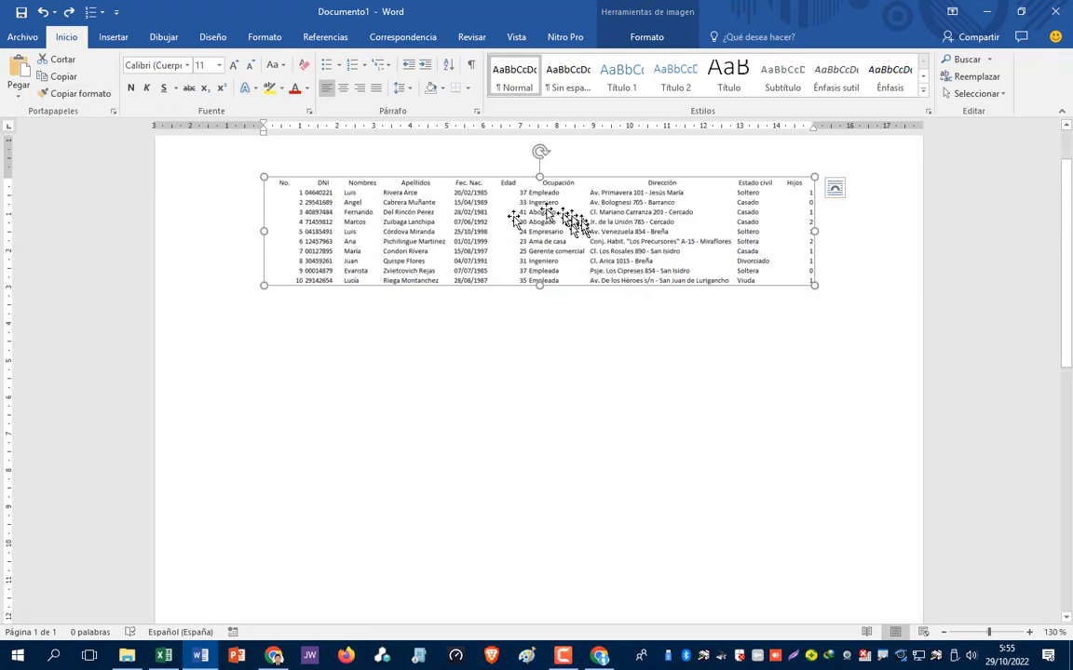
# - Set the table picture's text wrapping to Delante del texto
pyautogui.moveTo(503, 211); pyautogui.dragTo(442, 238)
pyautogui.rightClick(443, 245)
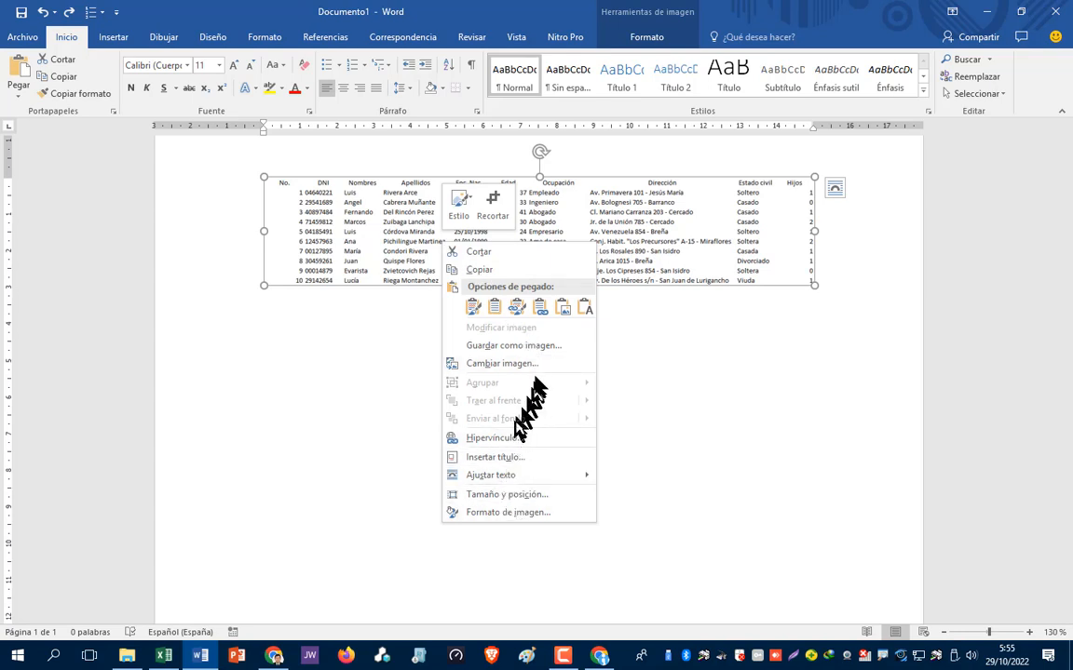
pyautogui.moveTo(515, 479)
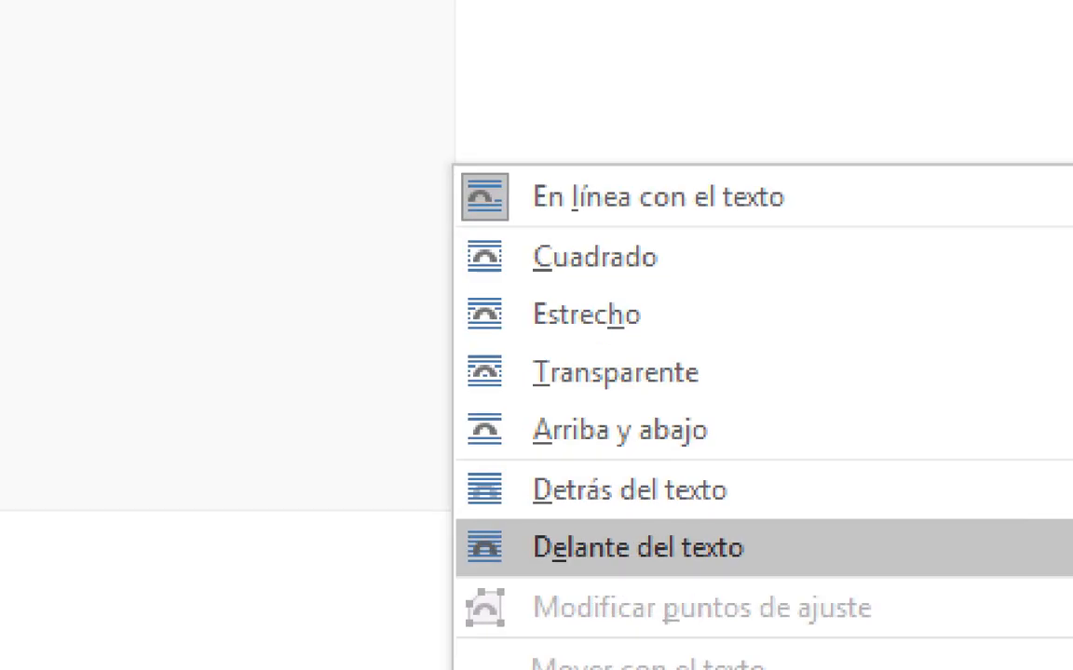
pyautogui.click(660, 534)
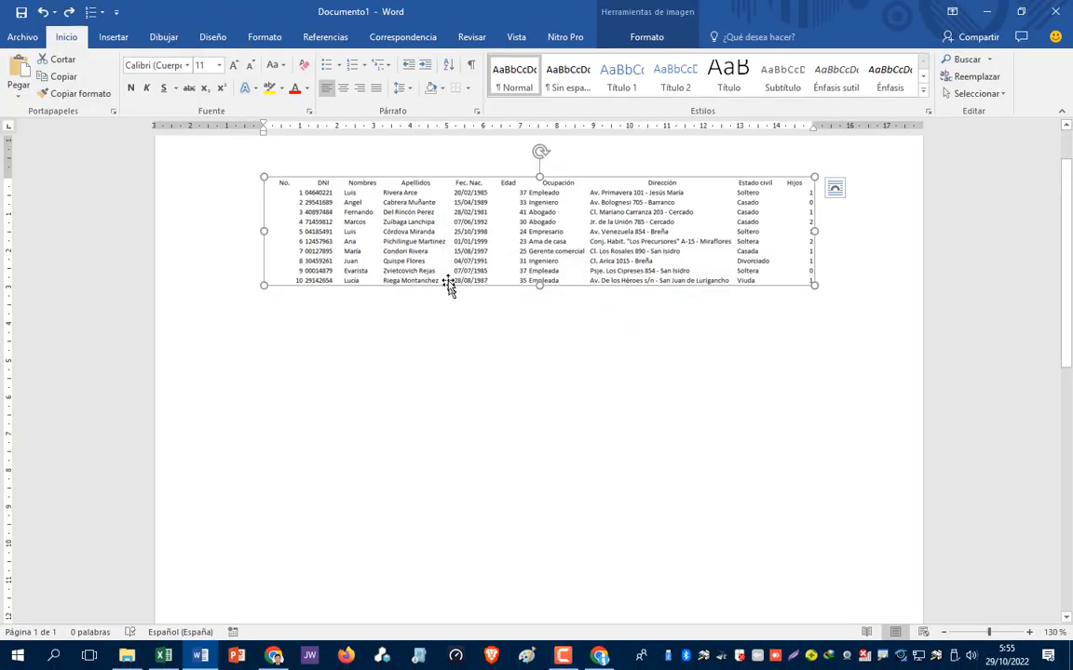
pyautogui.rightClick(443, 235)
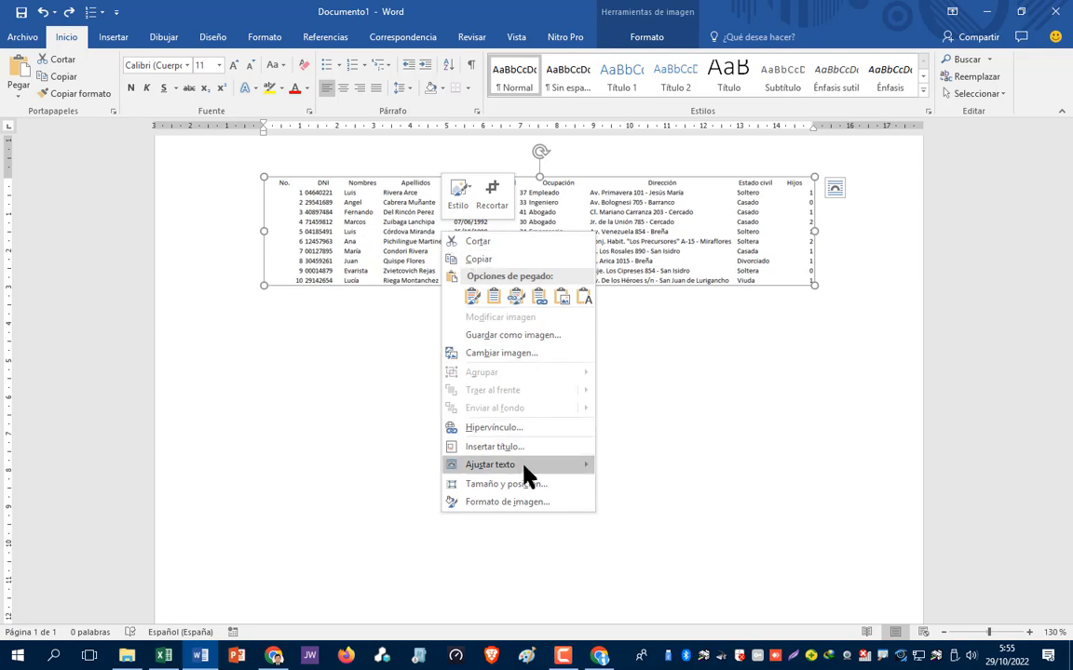
pyautogui.moveTo(521, 469)
pyautogui.click(631, 534)
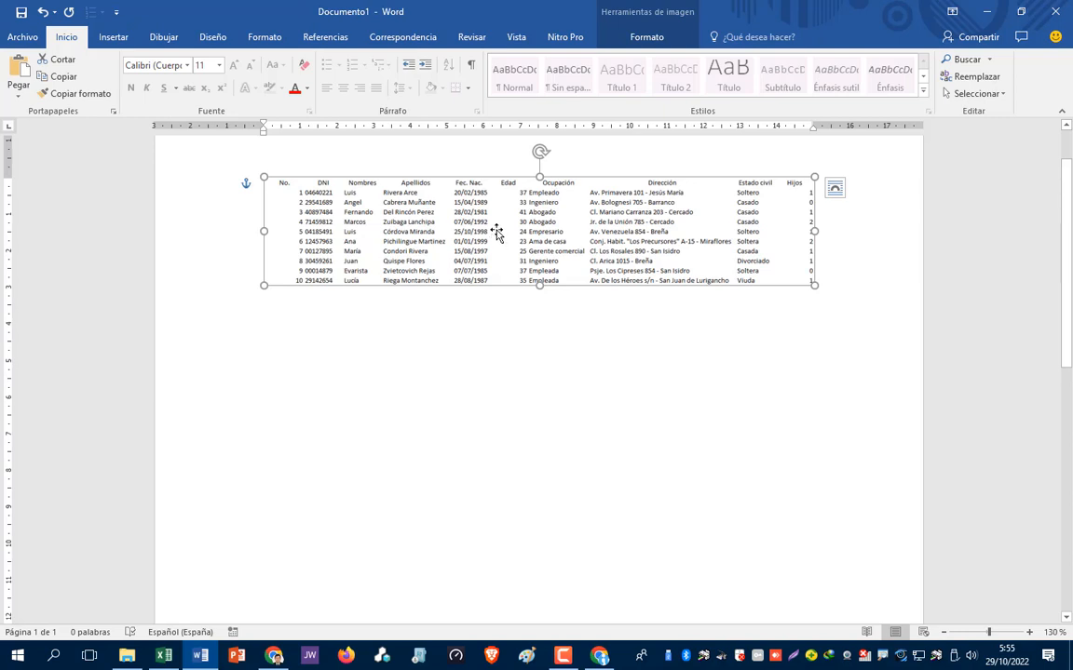
# - Drag the table picture lower on the page and put the caret below it
pyautogui.moveTo(496, 232); pyautogui.dragTo(479, 298)
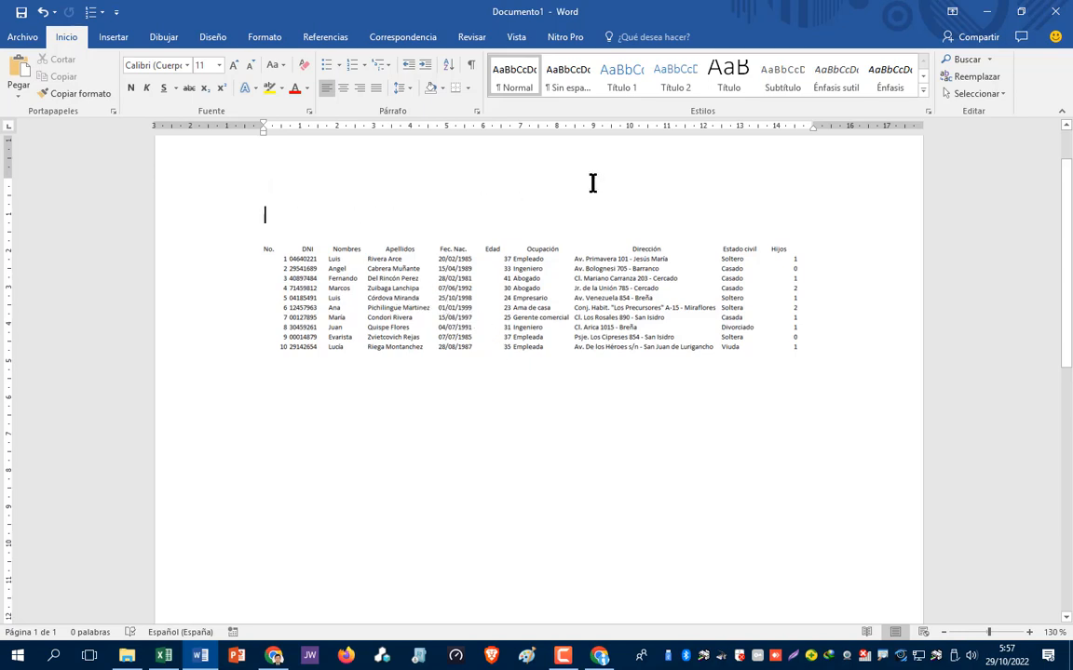
pyautogui.hotkey('ctrl', 'z')
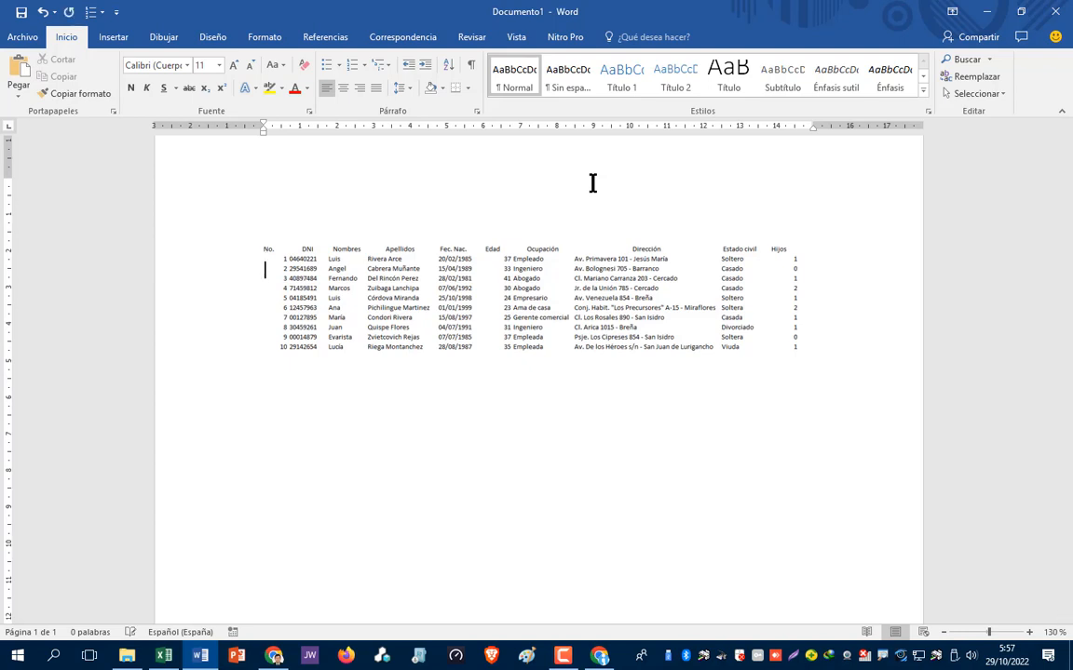
pyautogui.press('Down')
pyautogui.press('Down')
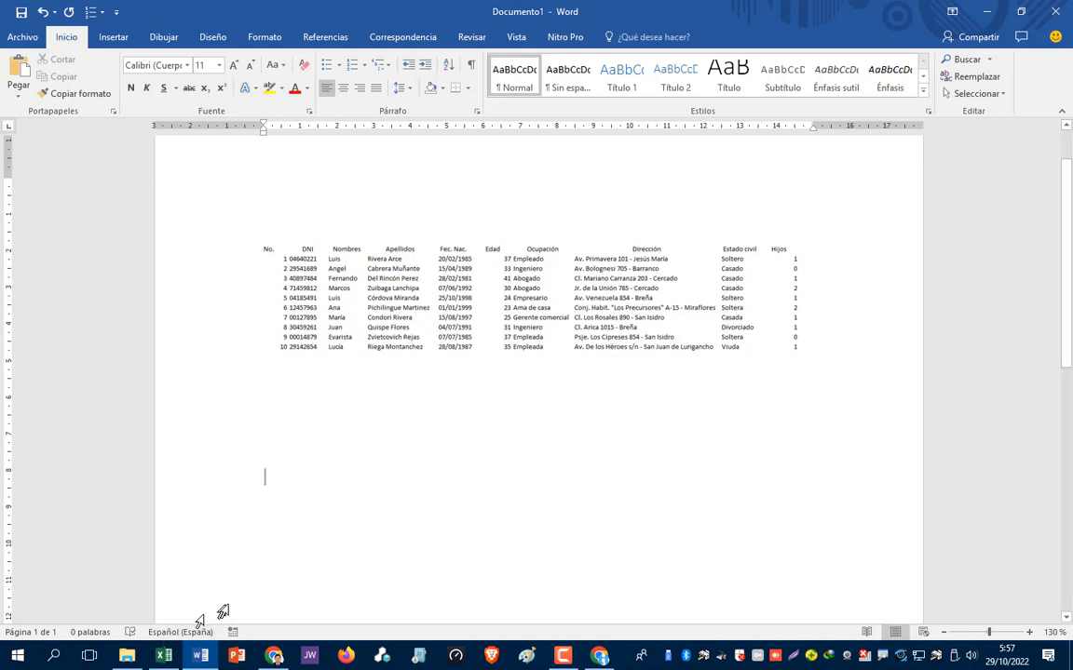
pyautogui.hotkey('alt', 'Tab')
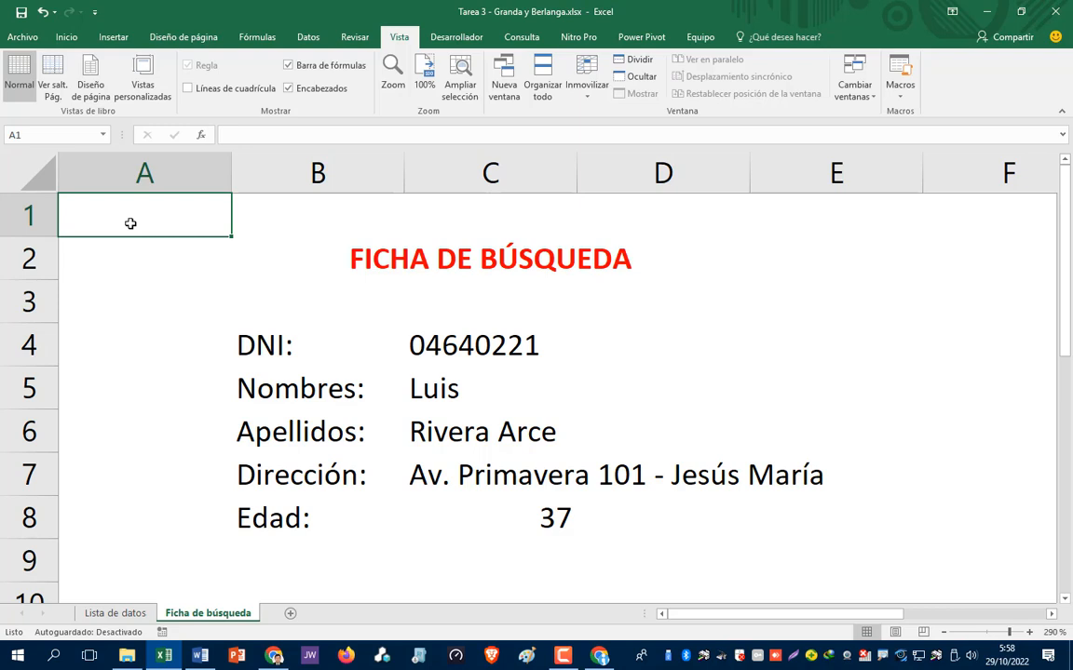
# - Extend the selection to the search card A1:E9, copy it, and bring Documento1 forward
pyautogui.hotkey('shift', 'Right')
pyautogui.hotkey('shift', 'Right')
pyautogui.hotkey('shift', 'Right')
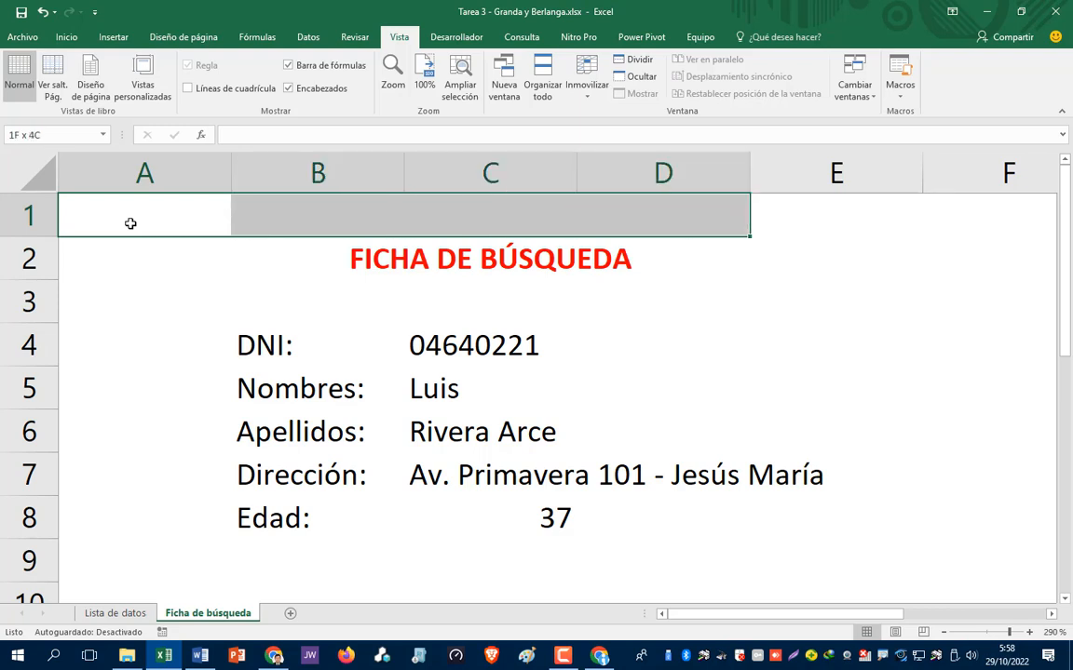
pyautogui.hotkey('shift', 'Right')
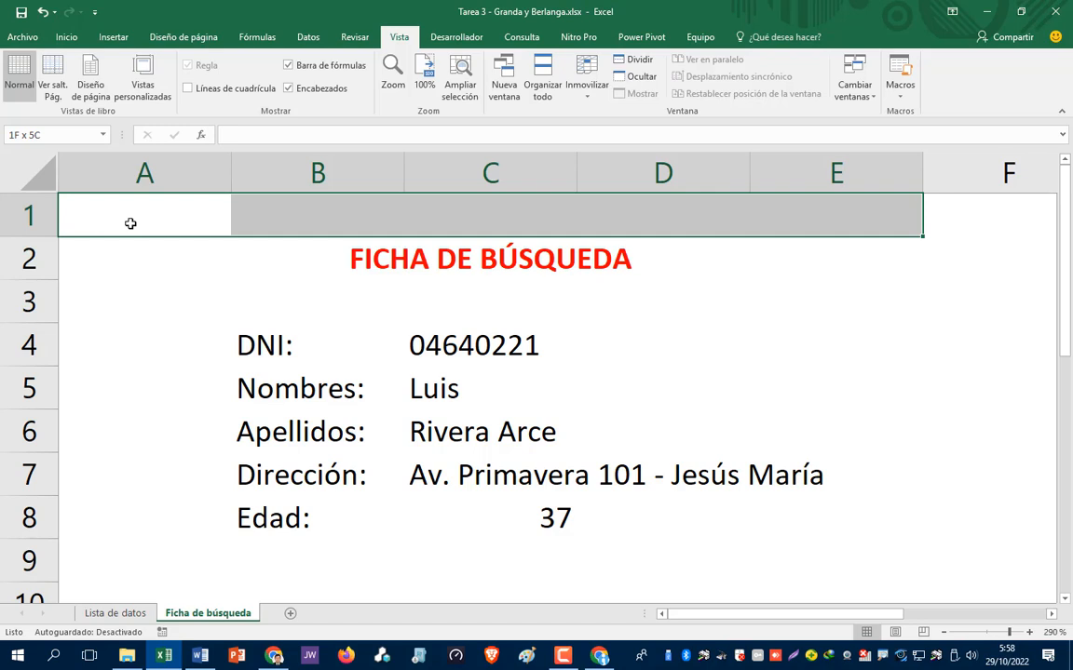
pyautogui.hotkey('shift', 'Down')
pyautogui.hotkey('shift', 'Down')
pyautogui.hotkey('shift', 'Down')
pyautogui.hotkey('shift', 'Down')
pyautogui.hotkey('shift', 'Down')
pyautogui.hotkey('shift', 'Down')
pyautogui.hotkey('shift', 'Down')
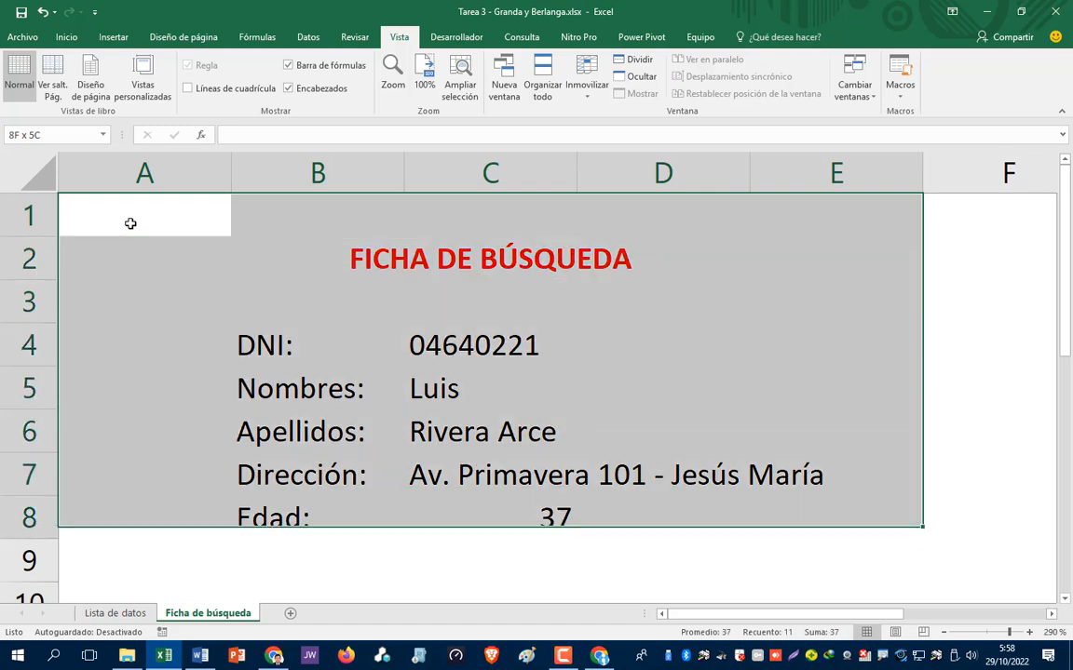
pyautogui.hotkey('shift', 'Down')
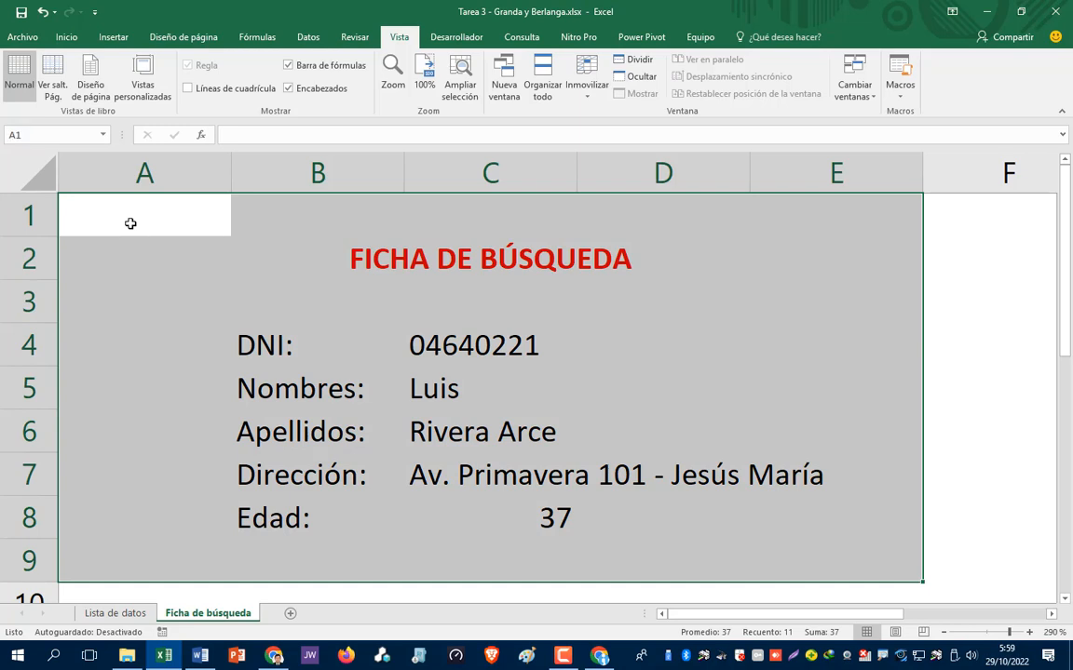
pyautogui.hotkey('ctrl', 'c')
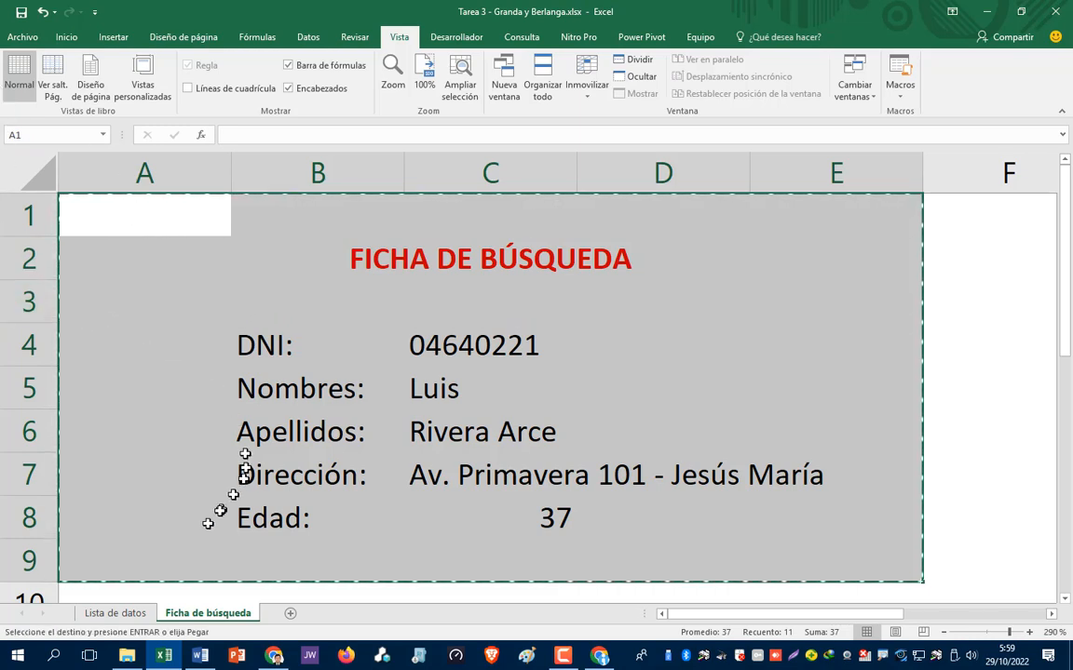
pyautogui.click(115, 615)
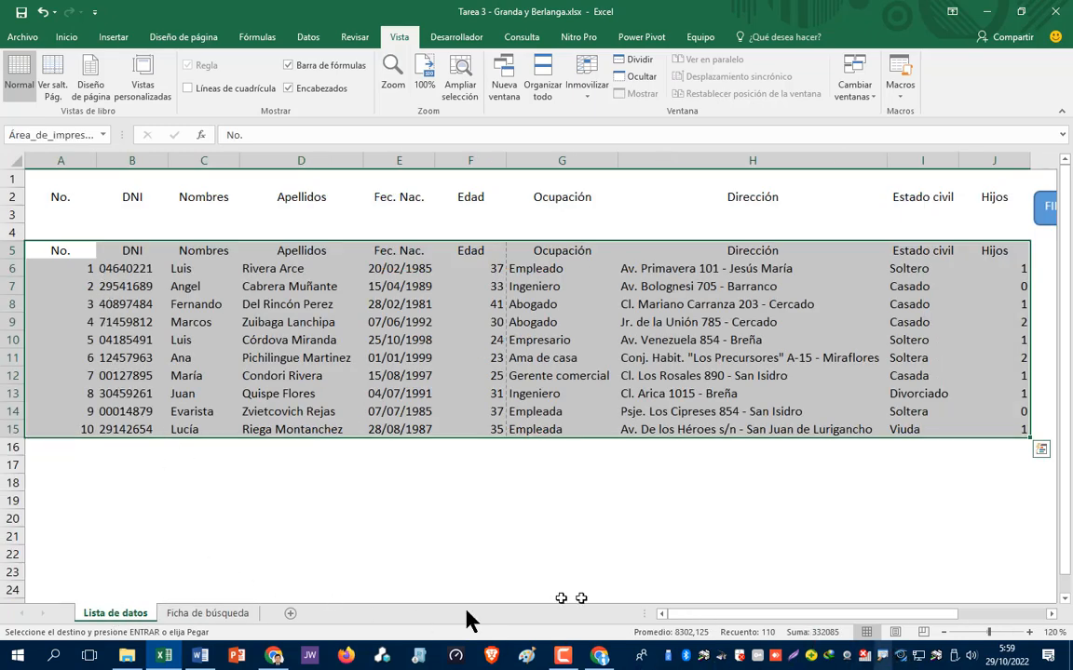
pyautogui.click(205, 656)
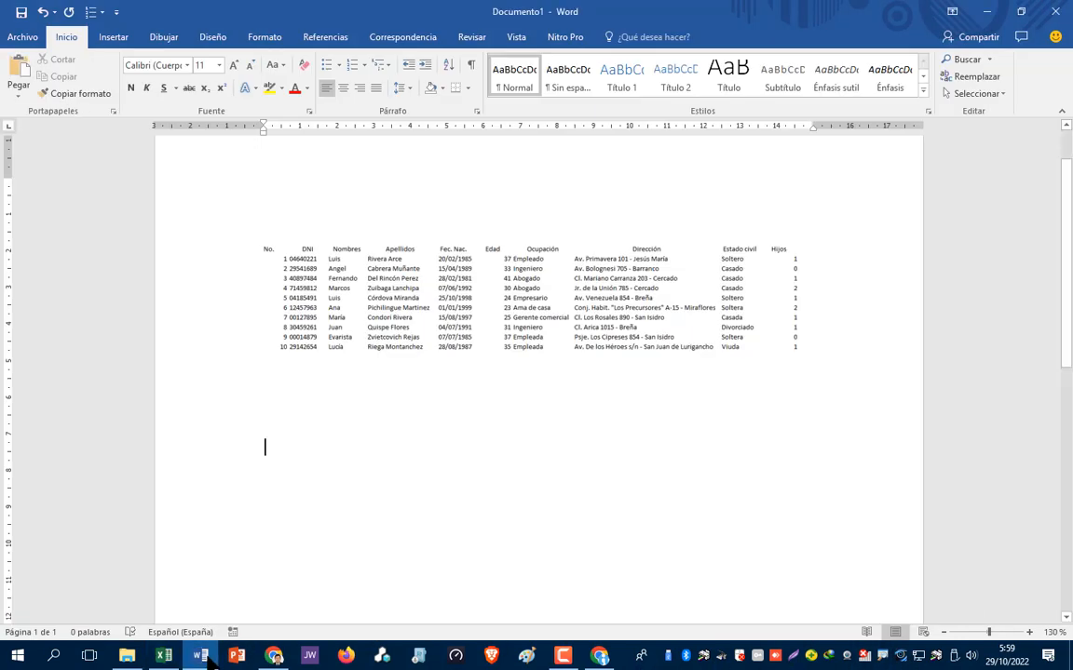
# - Paste the search card below the table picture as a Mapa de bits via Pegado especial
pyautogui.click(281, 214)
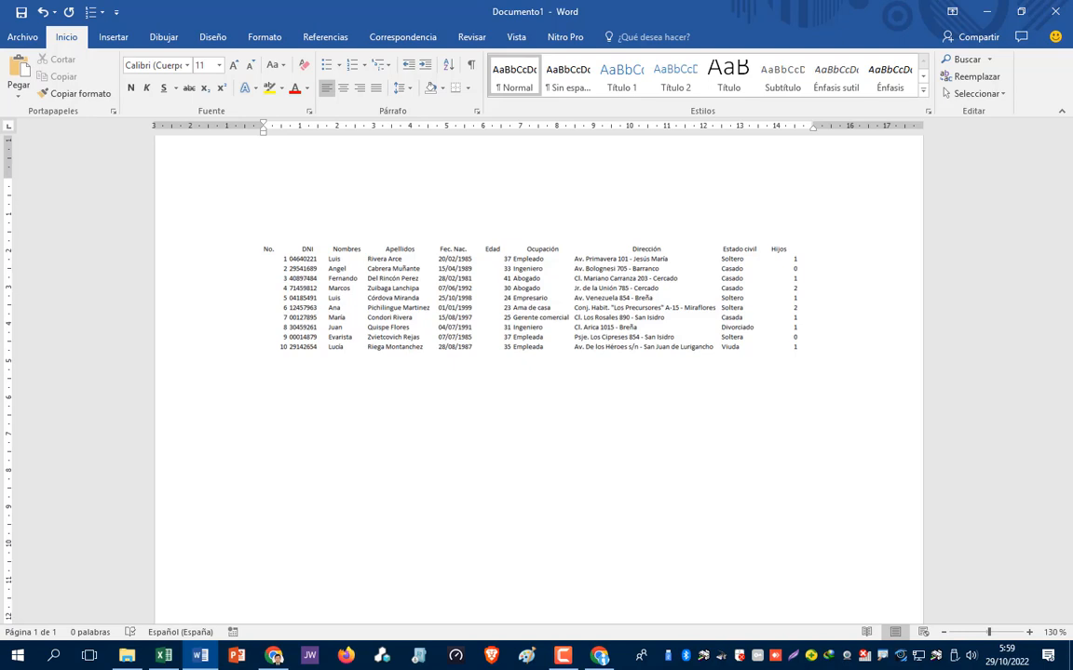
pyautogui.press('Return')
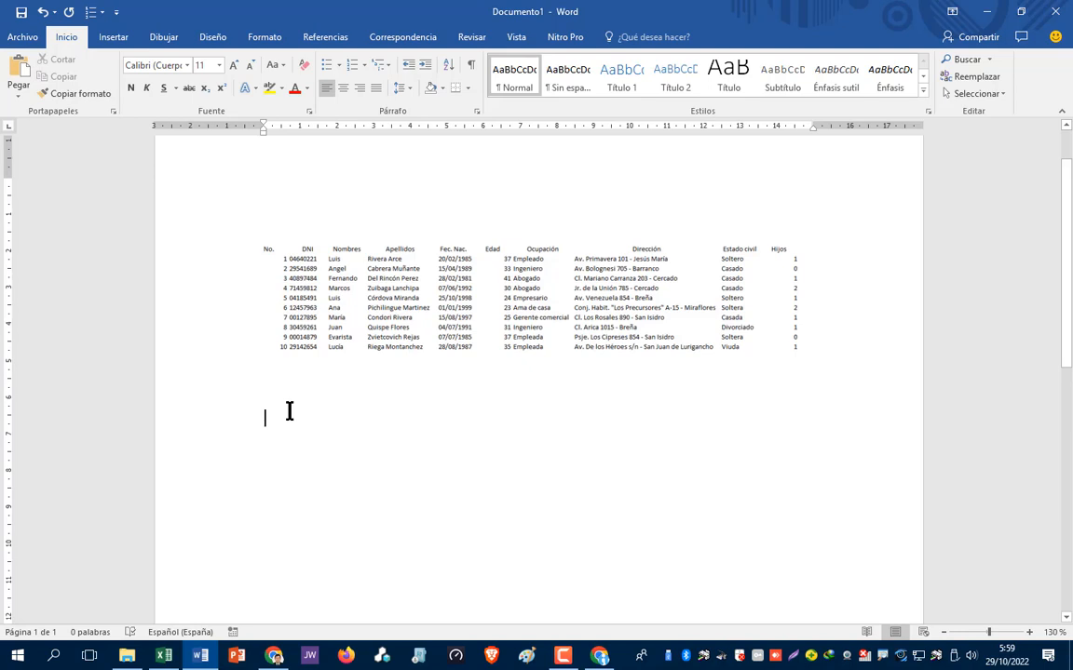
pyautogui.click(17, 94)
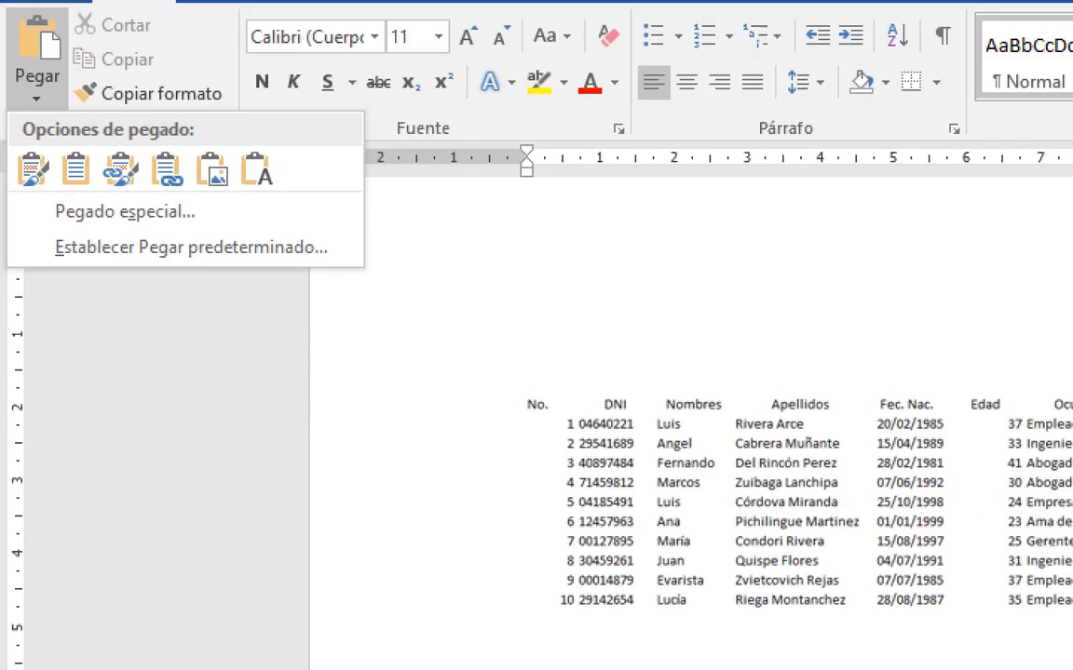
pyautogui.moveTo(201, 211); pyautogui.dragTo(227, 204)
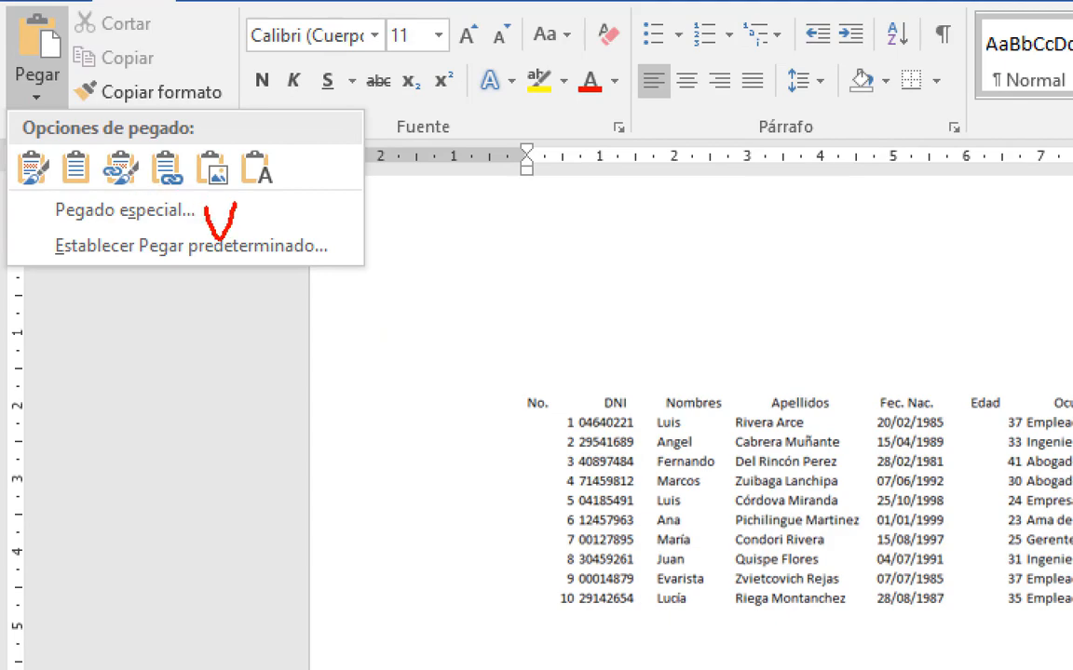
pyautogui.press('Escape')
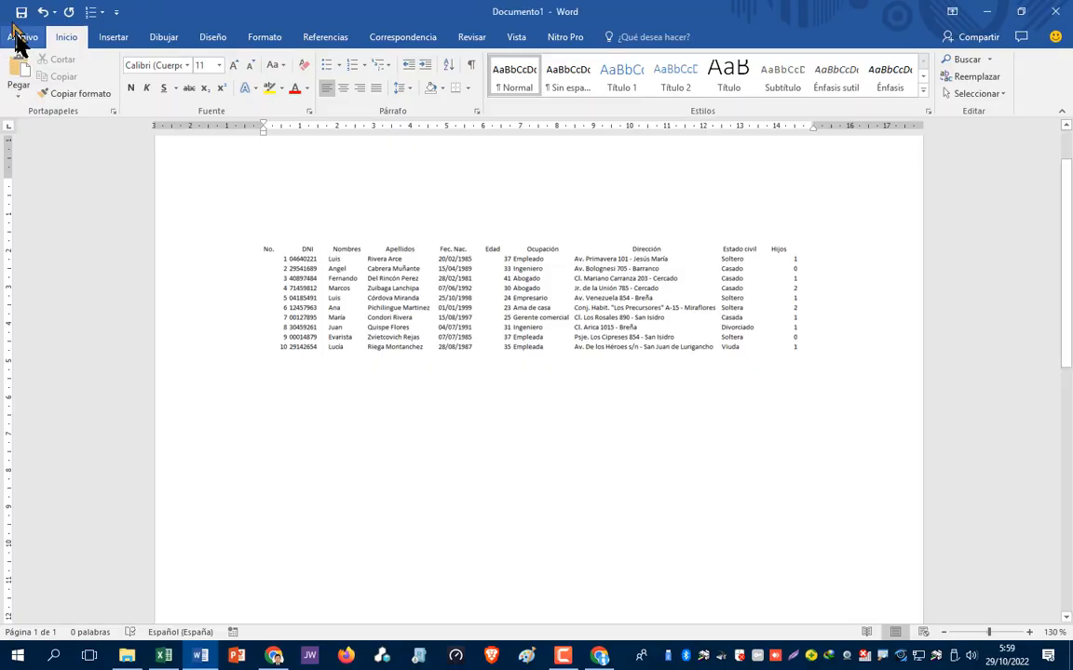
pyautogui.click(19, 91)
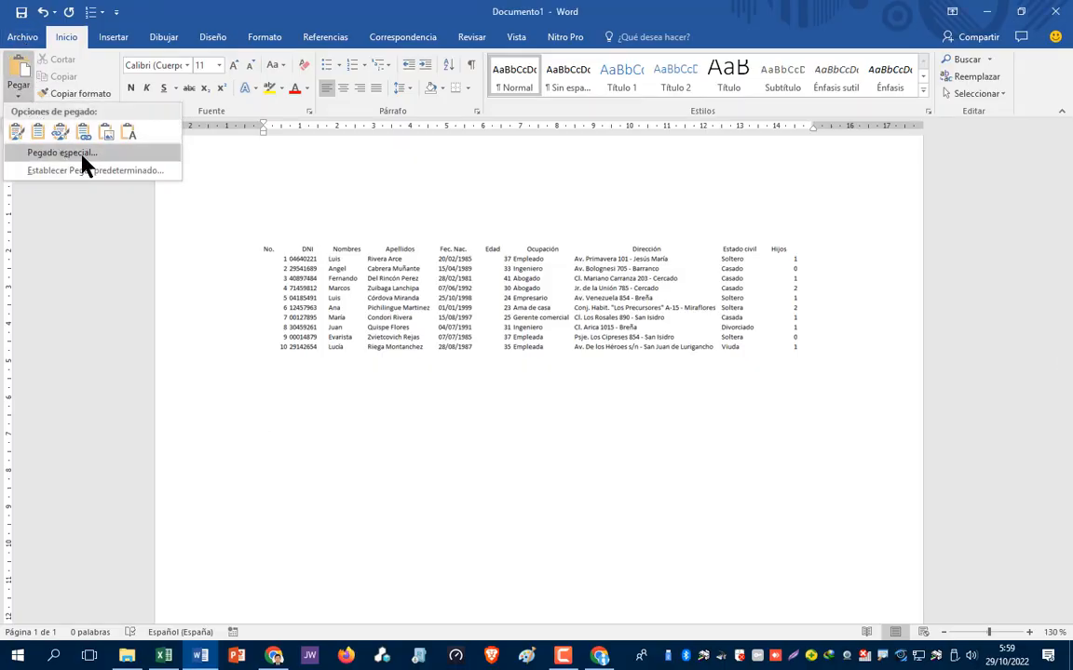
pyautogui.click(76, 157)
pyautogui.click(210, 161)
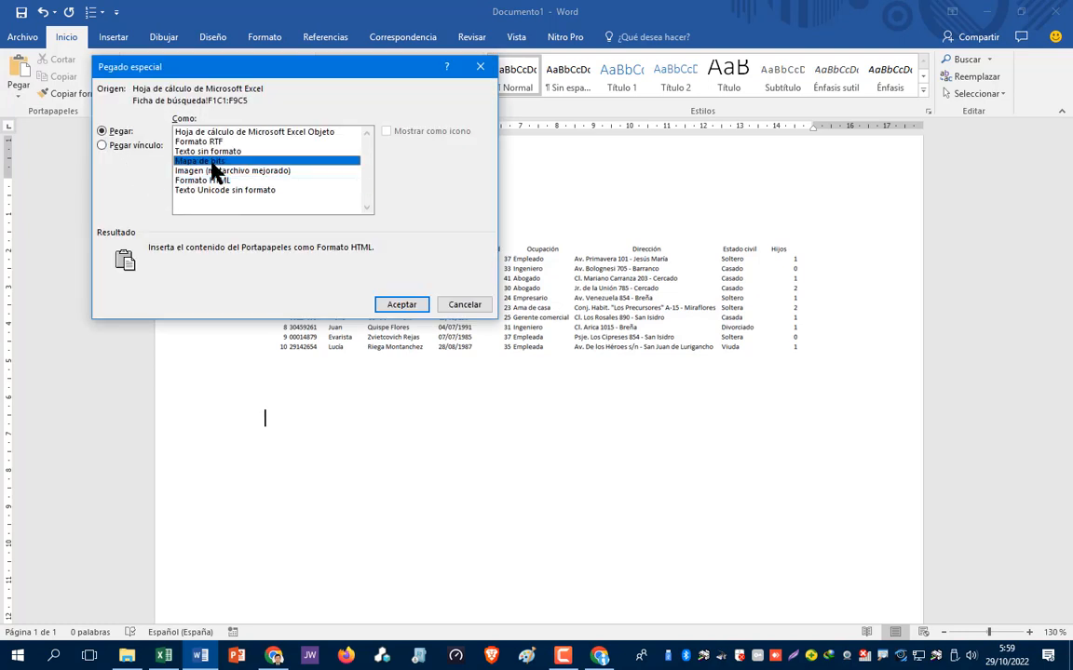
pyautogui.click(401, 305)
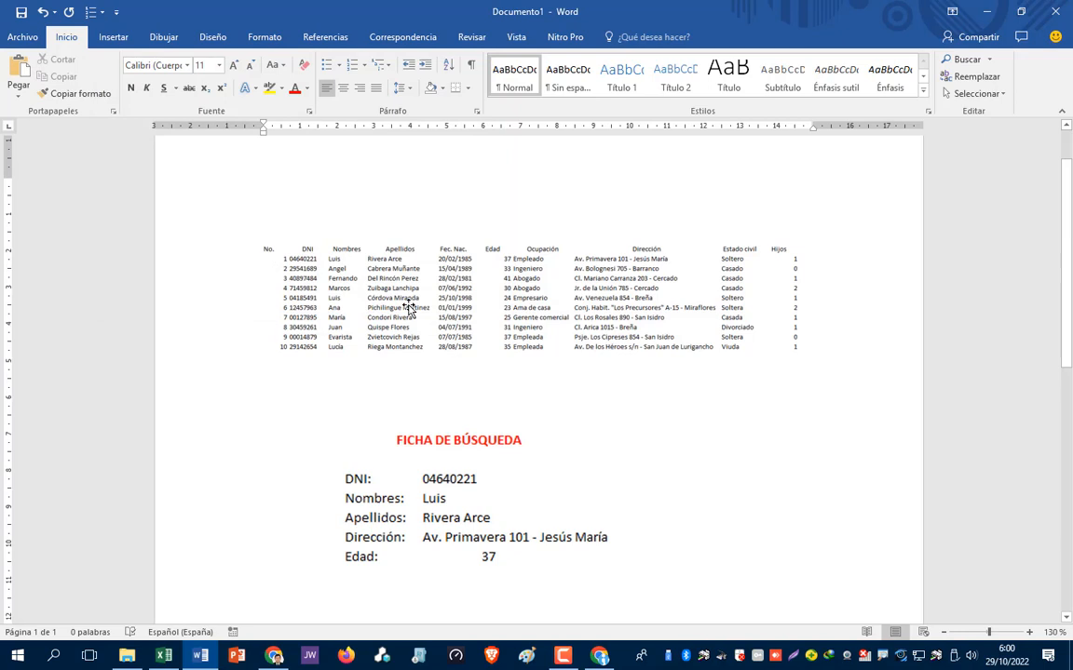
pyautogui.click(443, 477)
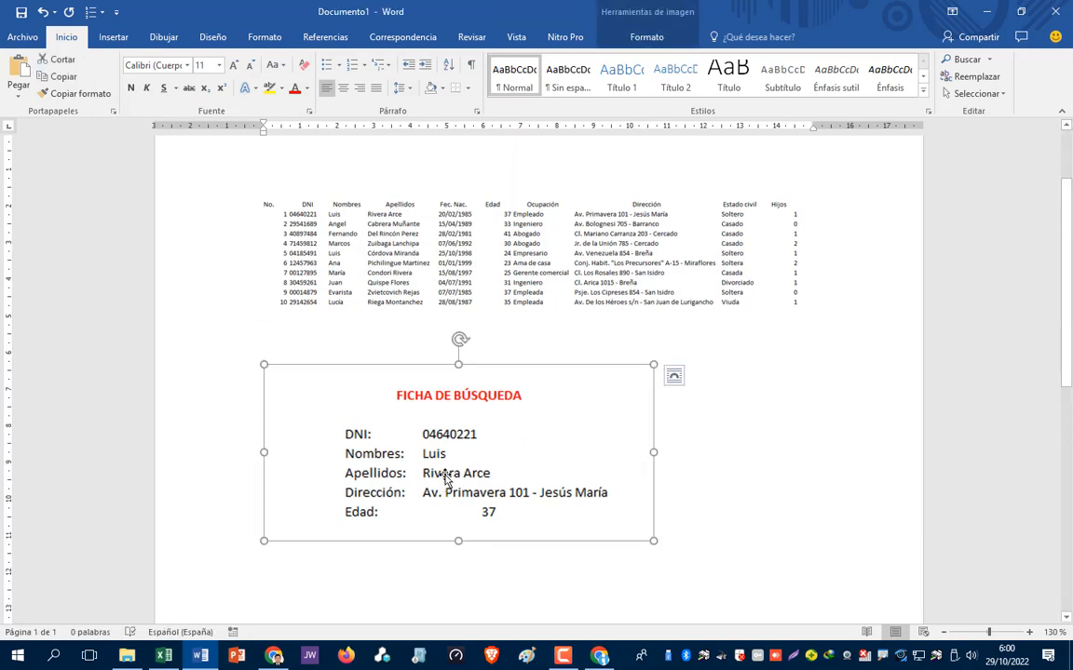
# - Set the FICHA DE BÚSQUEDA picture to 'Delante del texto' wrapping and nudge it up and right
pyautogui.rightClick(446, 479)
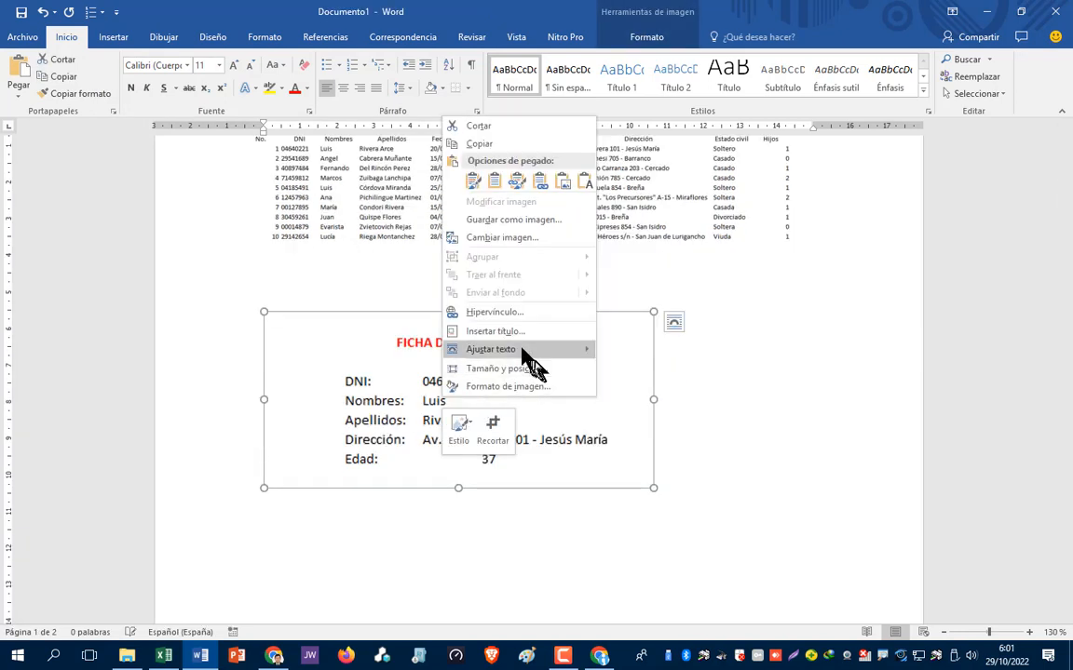
pyautogui.moveTo(517, 357)
pyautogui.click(383, 407)
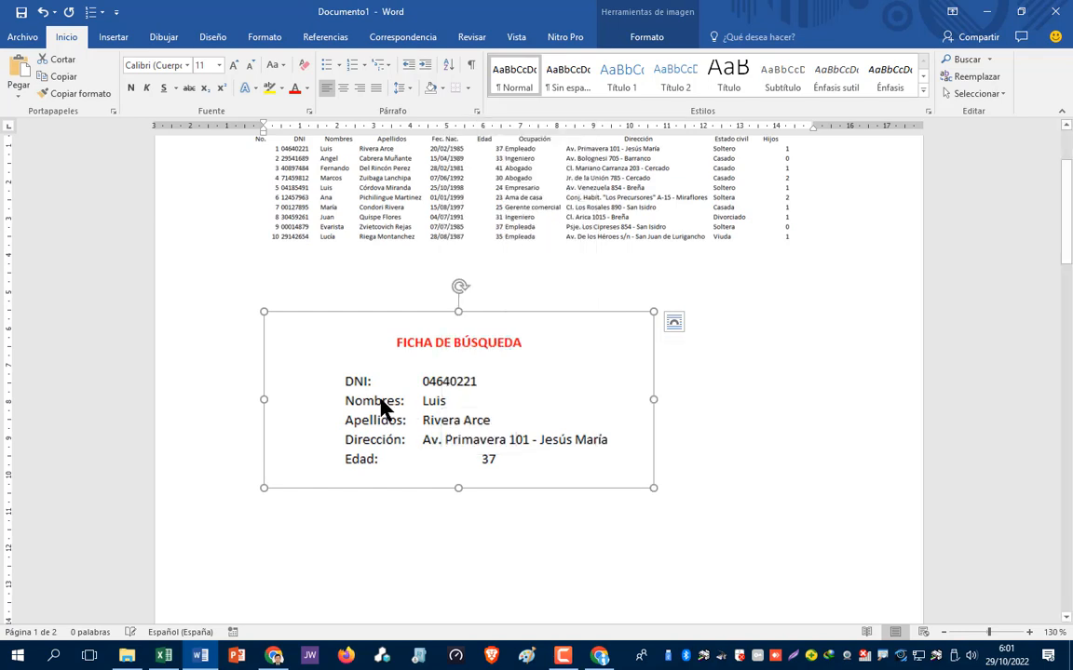
pyautogui.rightClick(381, 403)
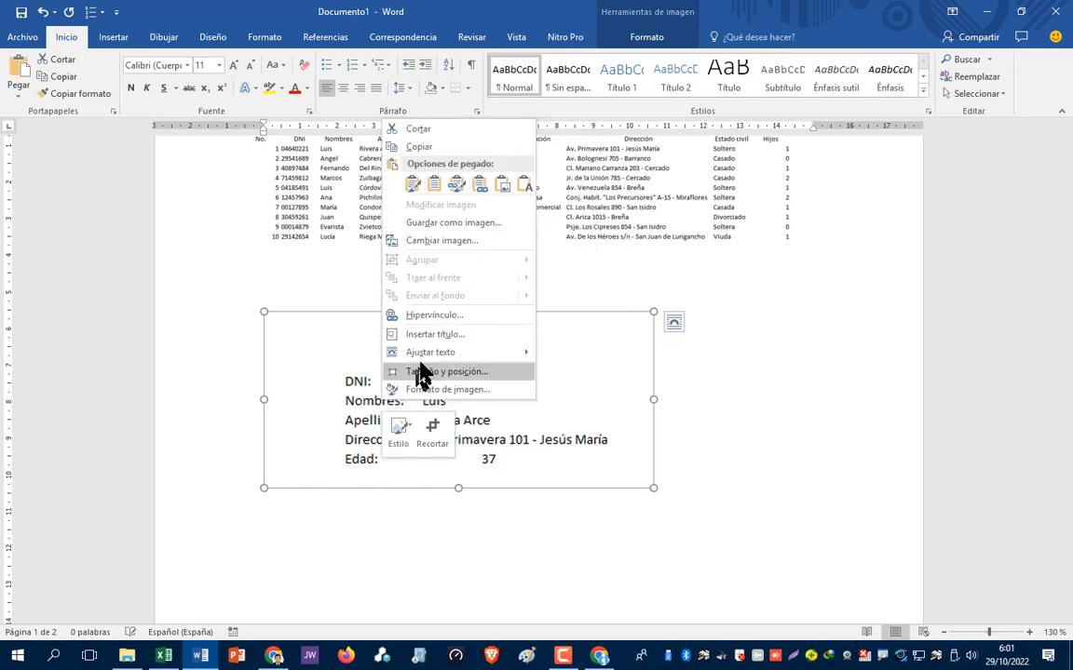
pyautogui.click(369, 457)
pyautogui.rightClick(370, 454)
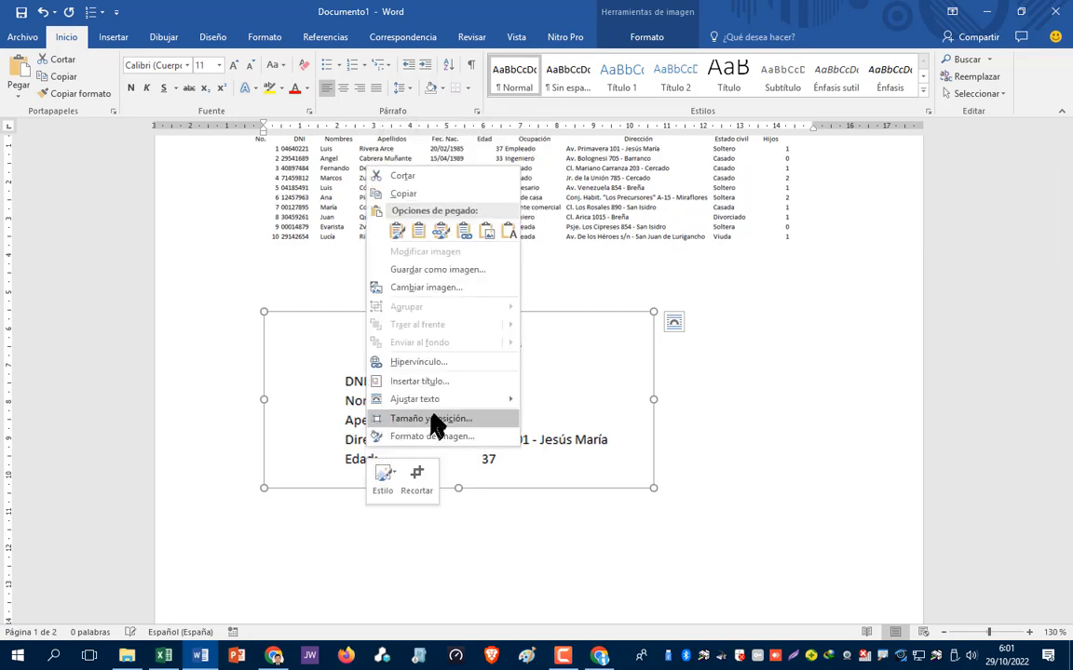
pyautogui.moveTo(439, 407)
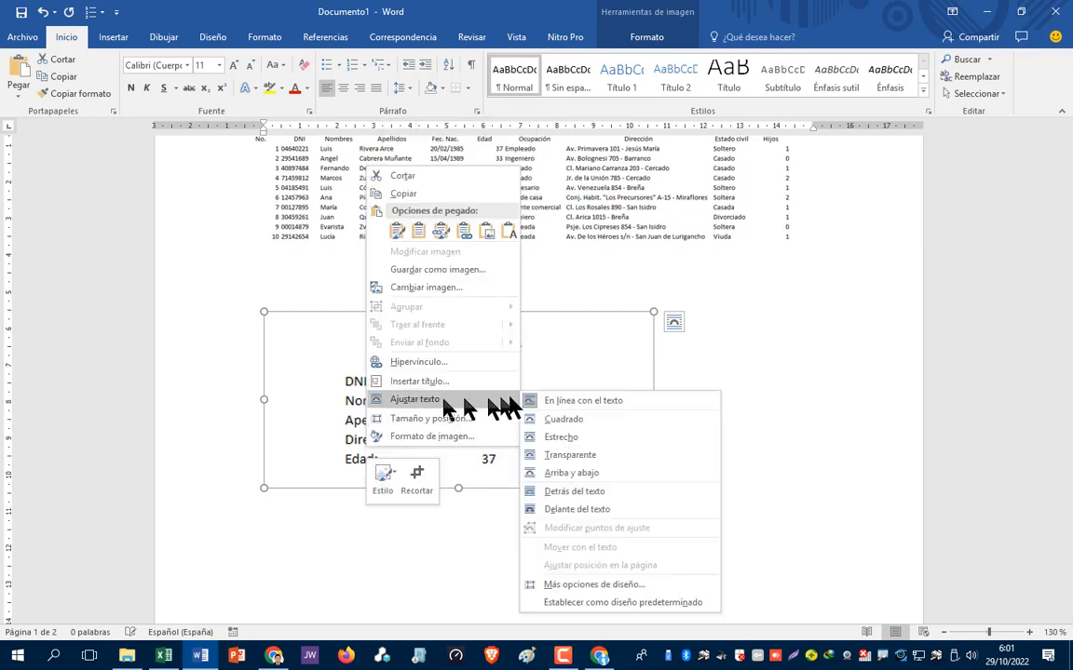
pyautogui.click(570, 510)
pyautogui.moveTo(431, 401); pyautogui.dragTo(448, 353)
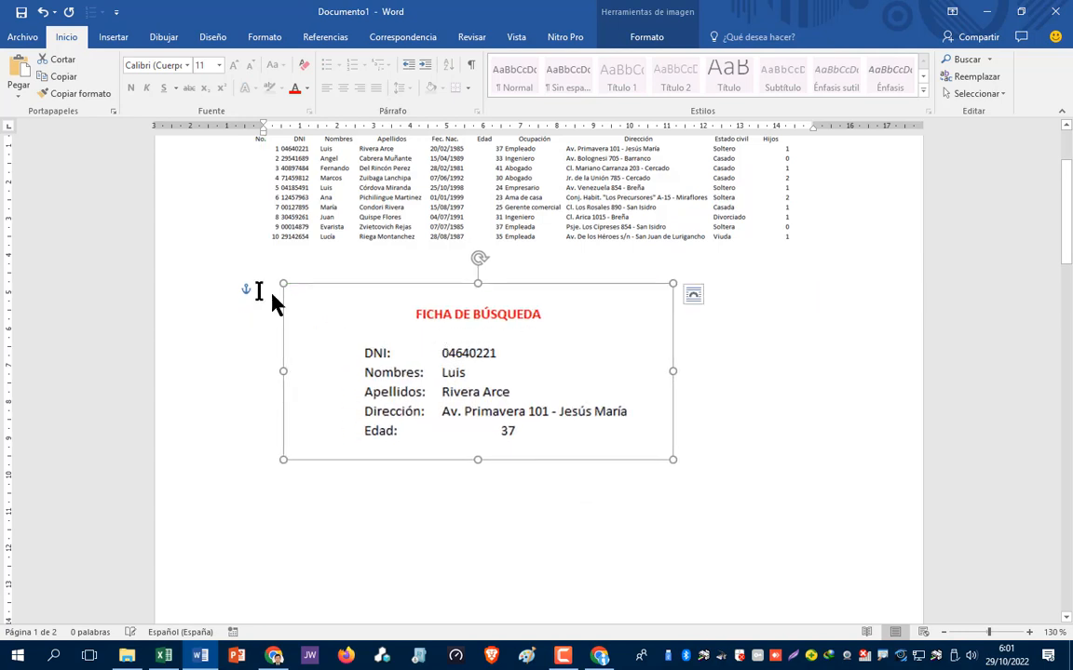
pyautogui.click(255, 257)
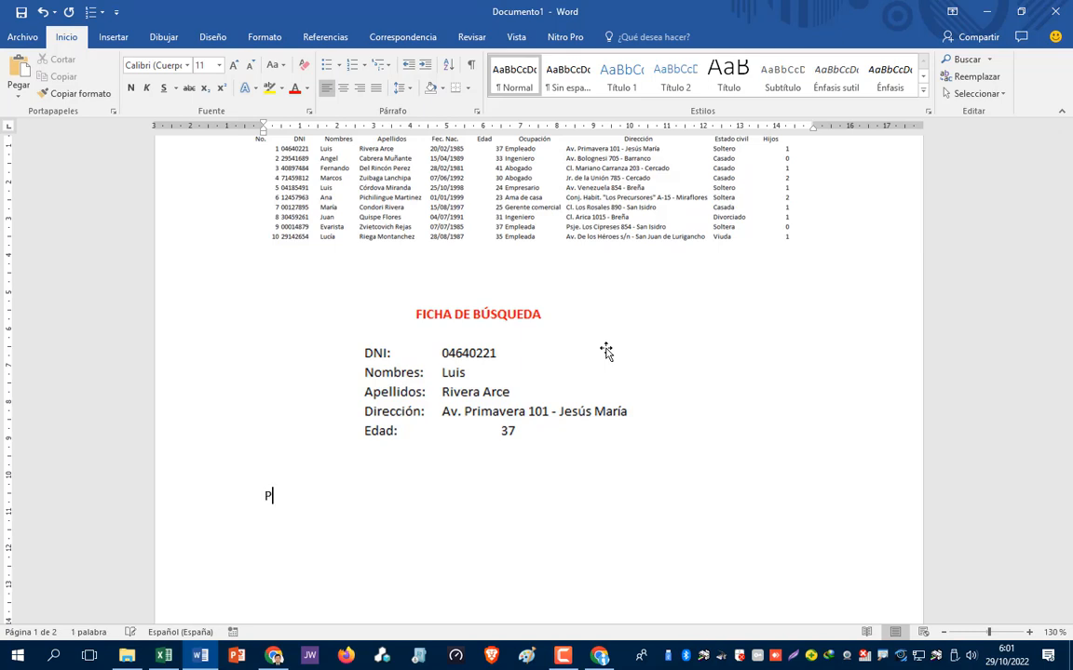
# - Type a 'Presentado por:' line with the presenters' names under the search card picture
pyautogui.write('resentado por: Granda y Ber')
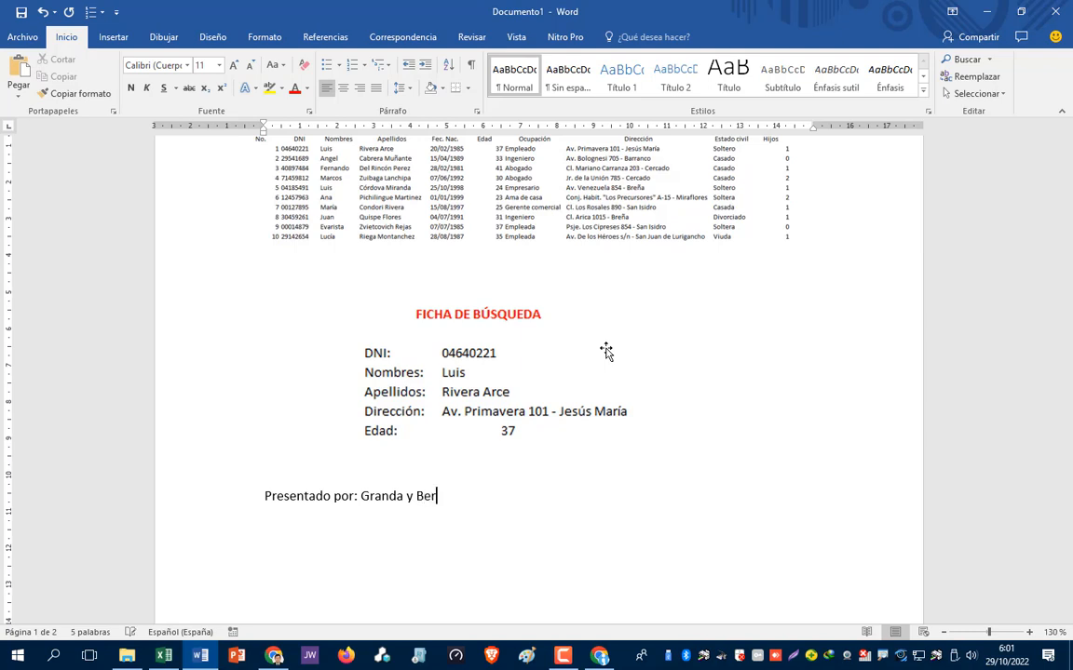
pyautogui.scroll(3, 605, 350)
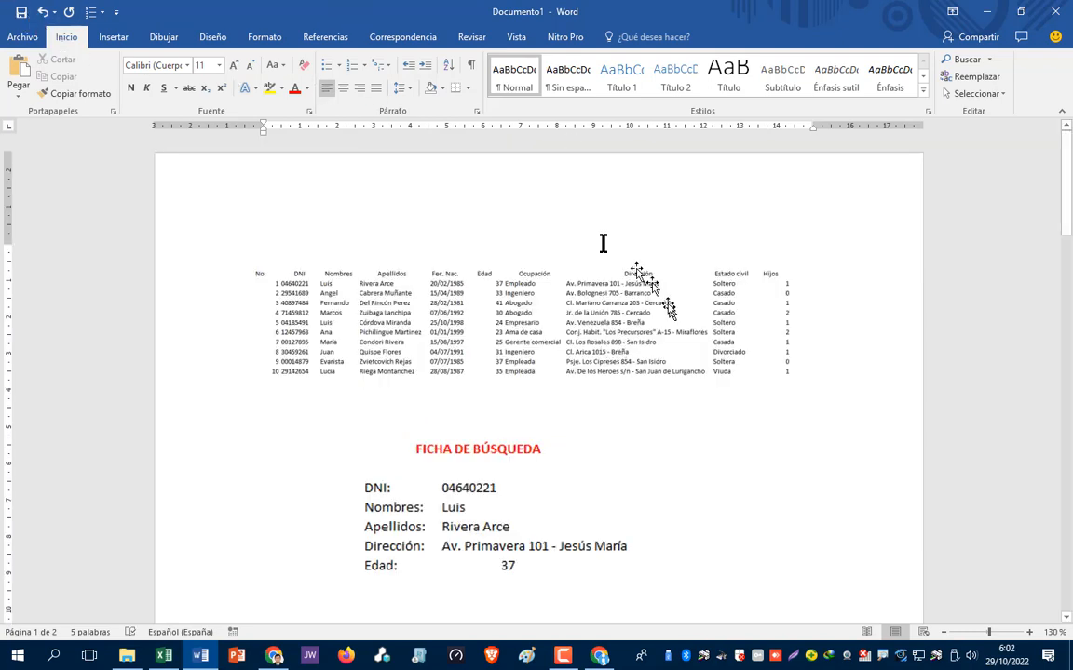
# - Save the document to the Desktop as 'Tarea 4 - Granda y Berlanga.docx'
pyautogui.click(27, 36)
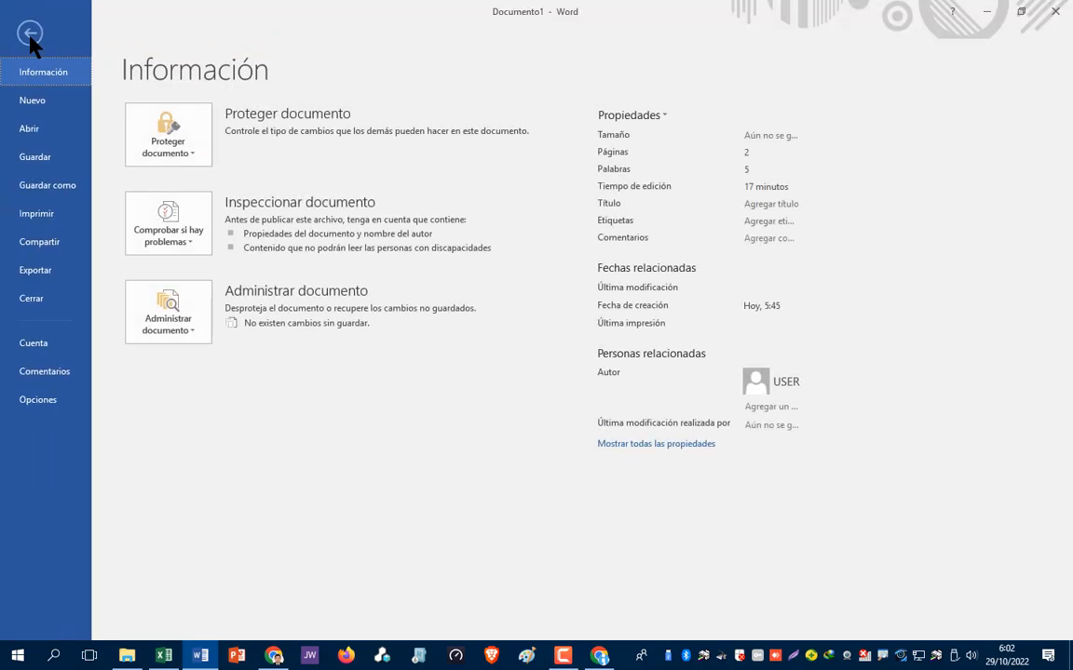
pyautogui.click(58, 194)
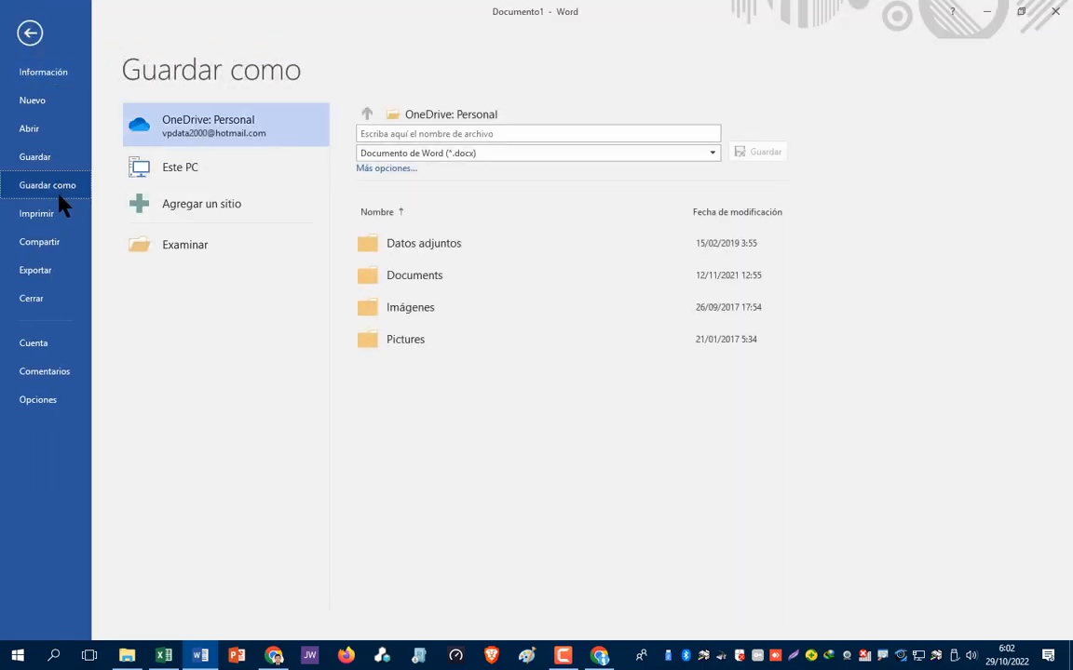
pyautogui.click(185, 252)
pyautogui.click(234, 258)
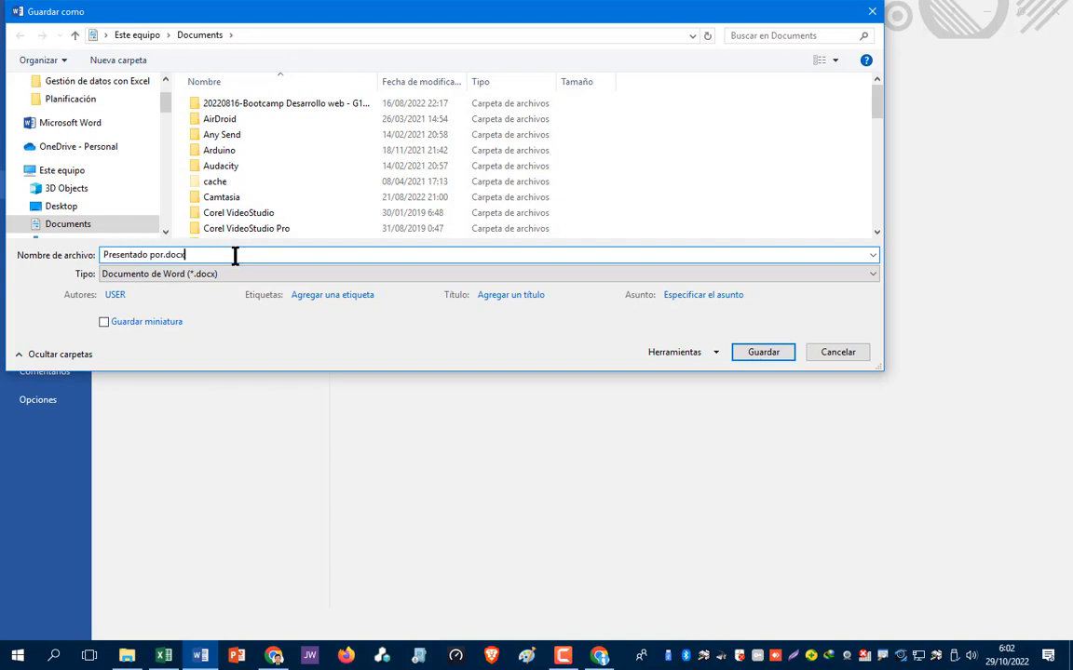
pyautogui.click(61, 206)
pyautogui.hotkey('ctrl', 'a')
pyautogui.press('Home')
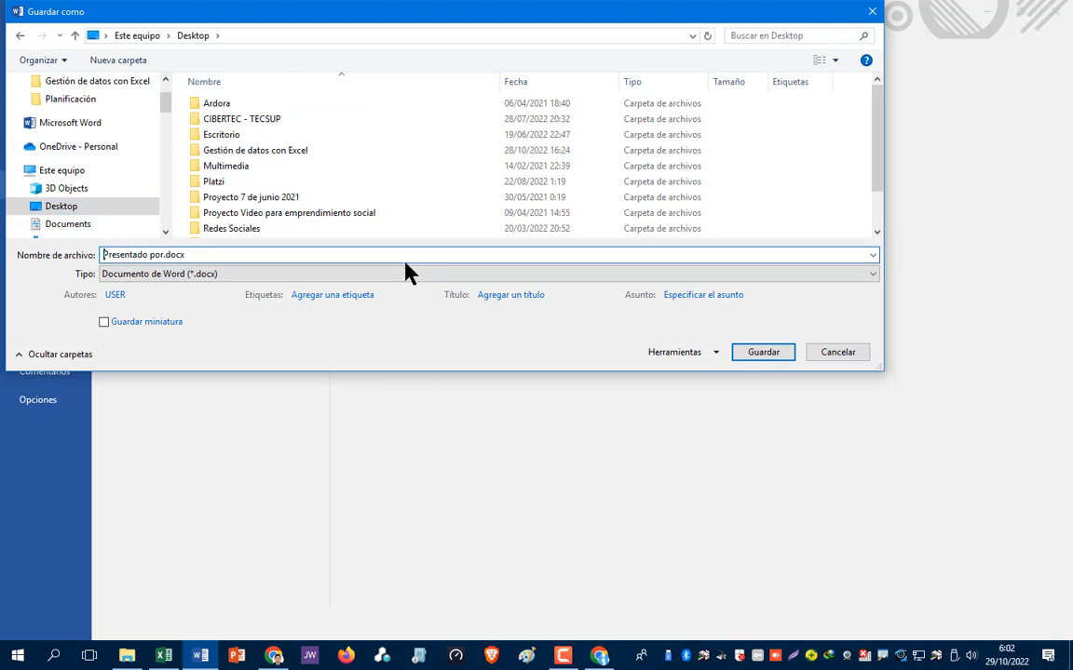
pyautogui.write('Tarea 4')
pyautogui.write(' - ')
pyautogui.write('Granda y ')
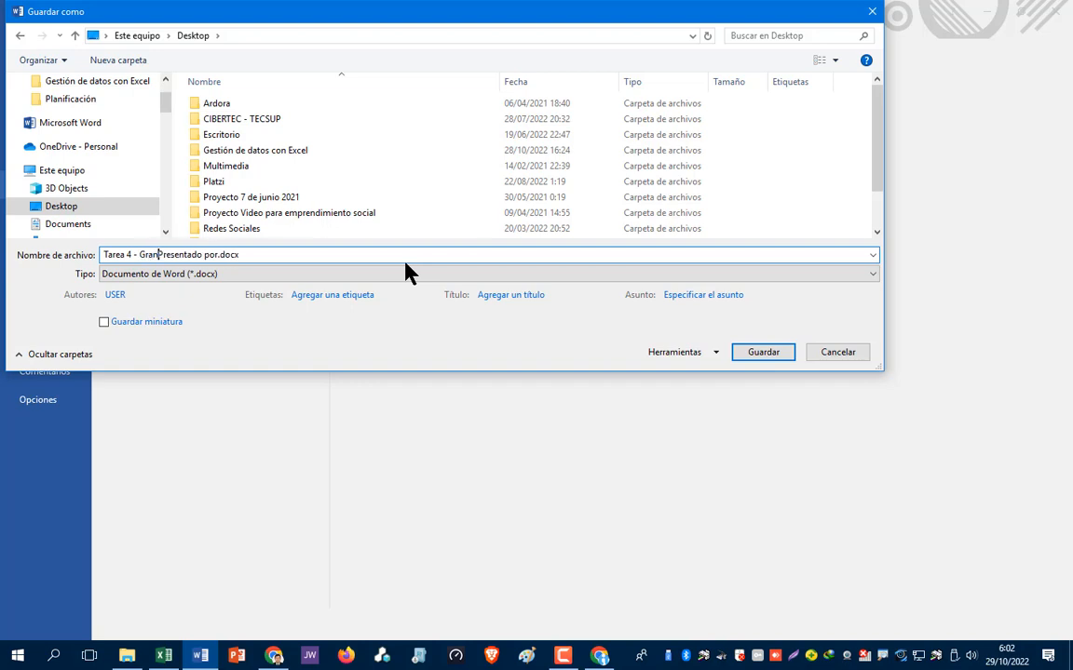
pyautogui.write('Berlanga')
pyautogui.press('Delete')
pyautogui.press('Delete')
pyautogui.press('Delete')
pyautogui.press('Delete')
pyautogui.press('Delete')
pyautogui.press('Delete')
pyautogui.press('Delete')
pyautogui.press('Delete')
pyautogui.press('Delete')
pyautogui.press('Delete')
pyautogui.press('Delete')
pyautogui.press('Delete')
pyautogui.press('Delete')
pyautogui.press('Delete')
pyautogui.click(763, 353)
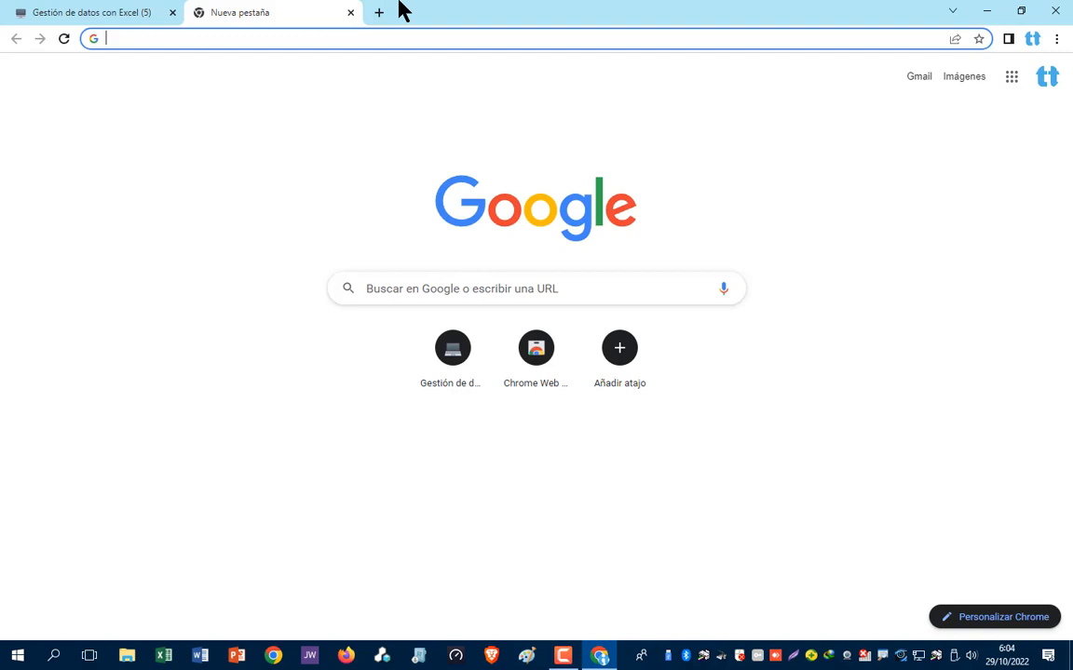
# - Search Google for 'transfer', open the WeTransfer site, then return to the Apuntes notes
pyautogui.click(370, 291)
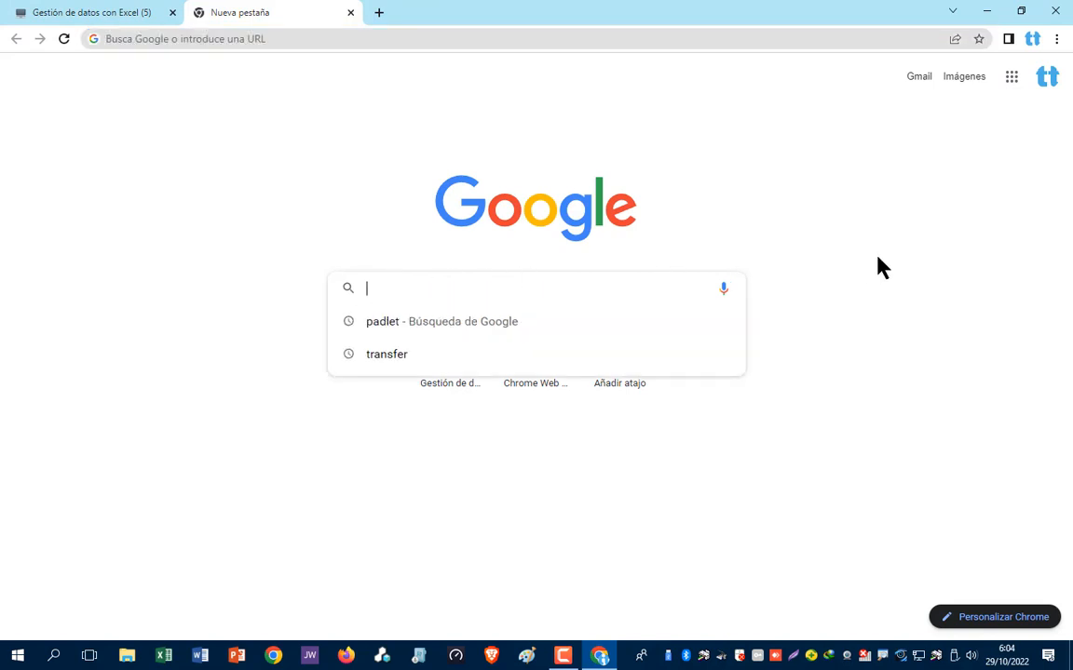
pyautogui.press('Down')
pyautogui.press('Down')
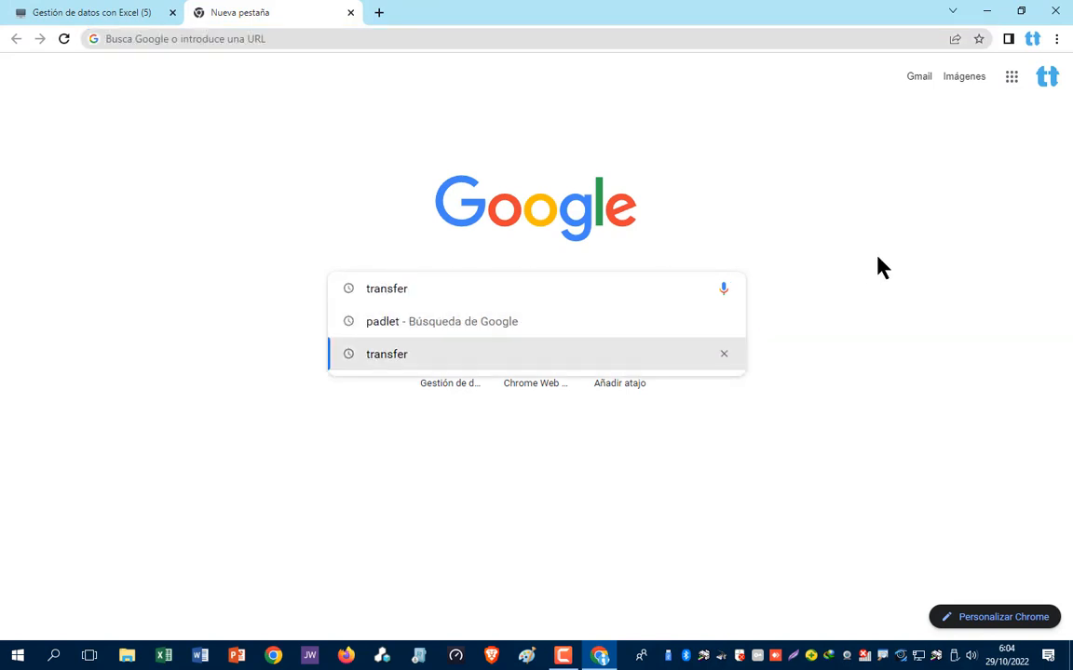
pyautogui.press('Return')
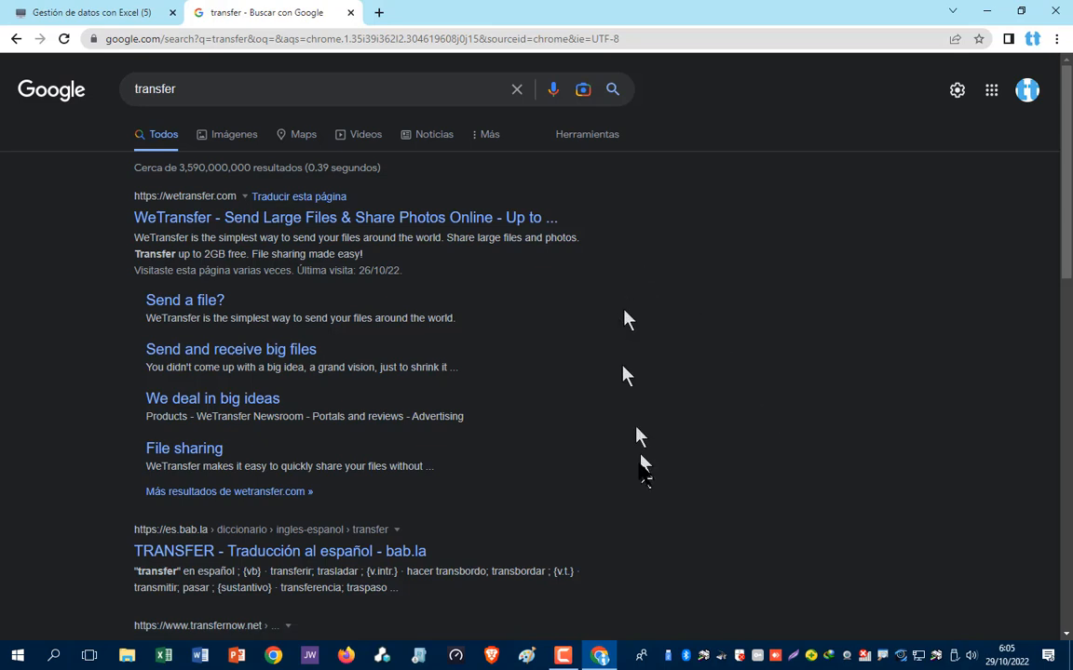
pyautogui.click(289, 226)
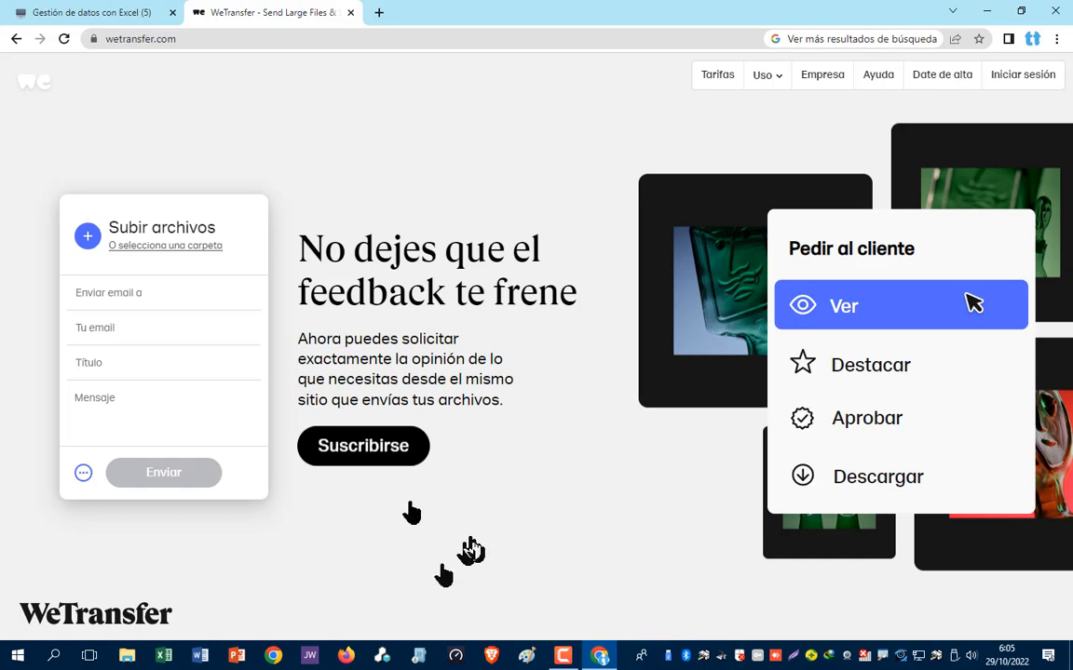
pyautogui.click(200, 656)
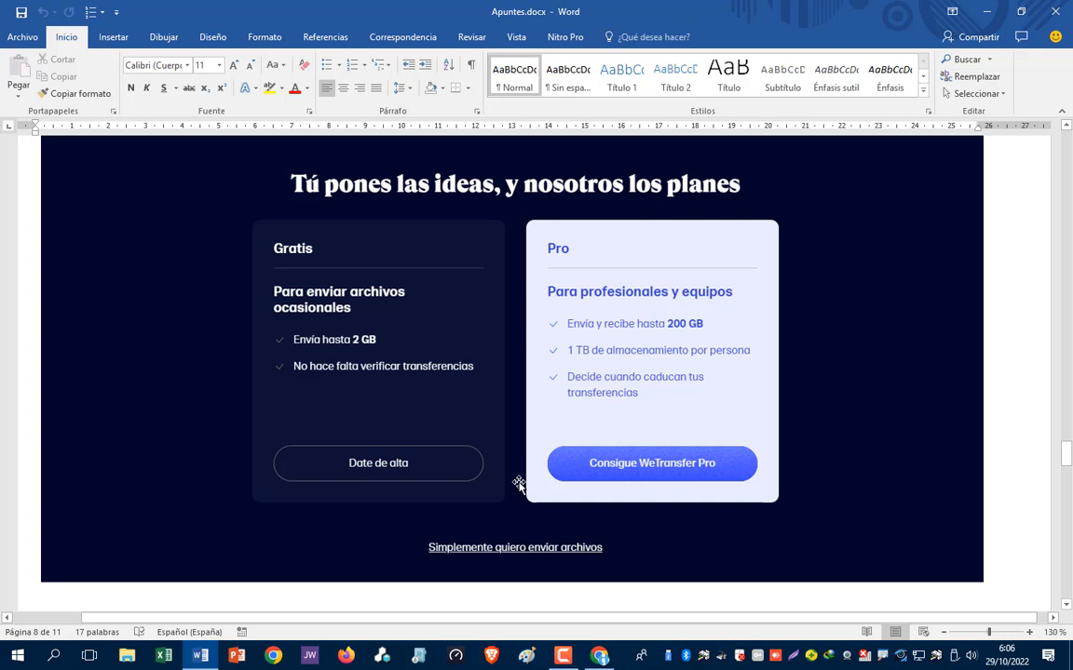
# - Highlight the 'Simplemente quiero enviar archivos' link on the WeTransfer plans screenshot
pyautogui.click(517, 484)
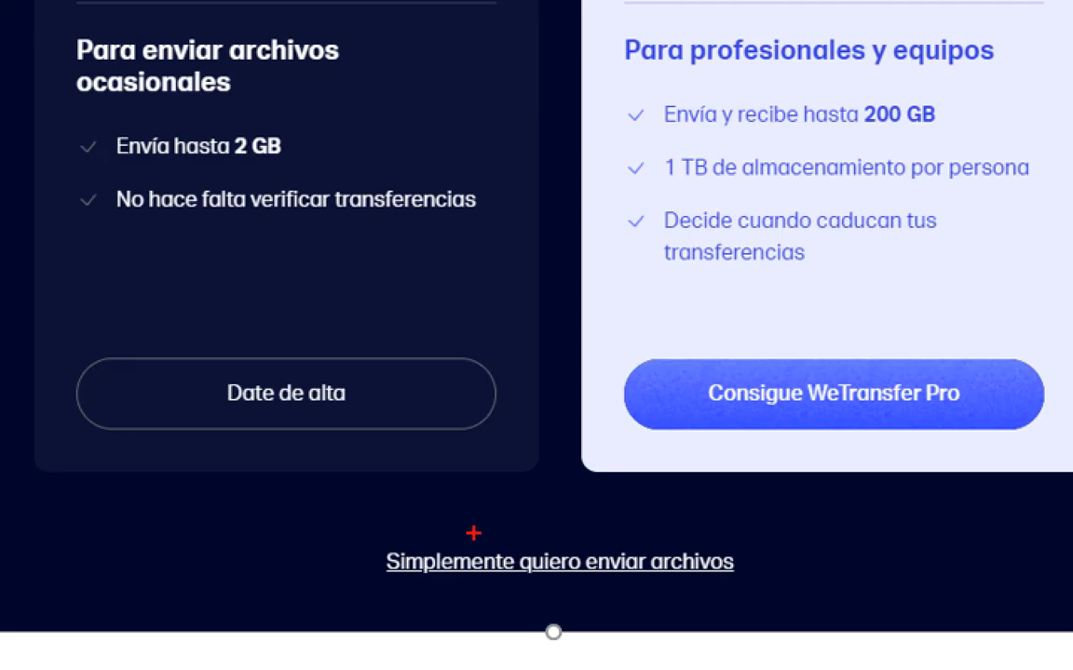
pyautogui.moveTo(474, 533)
pyautogui.mouseDown()
pyautogui.moveTo(395, 533)
pyautogui.moveTo(345, 587)
pyautogui.moveTo(643, 606)
pyautogui.moveTo(836, 578)
pyautogui.moveTo(419, 529)
pyautogui.mouseUp()
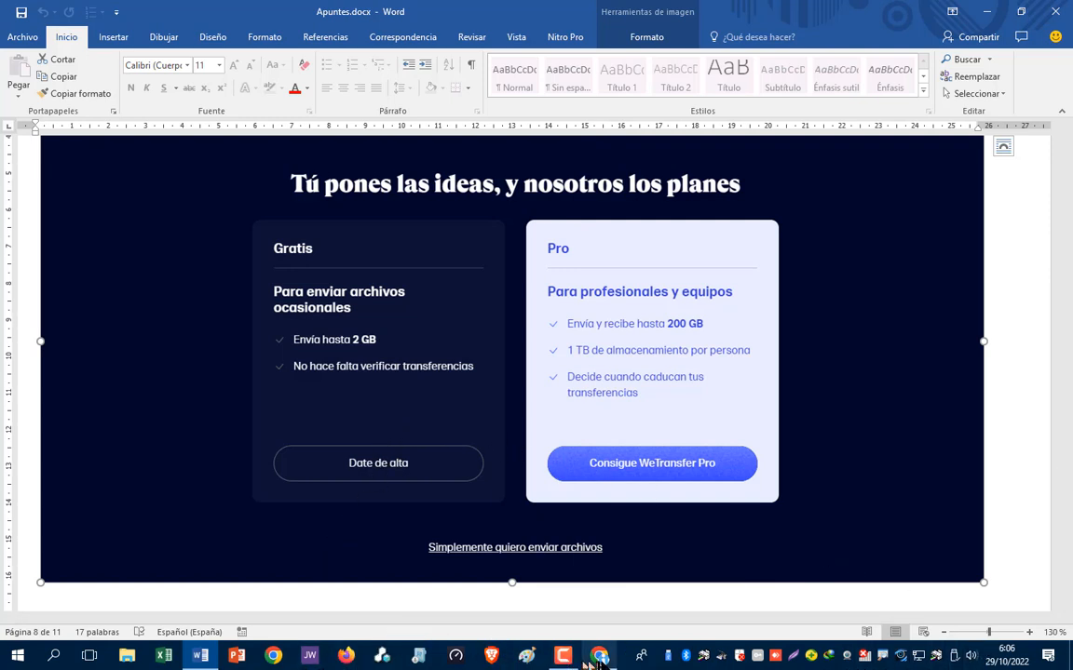
pyautogui.moveTo(604, 659)
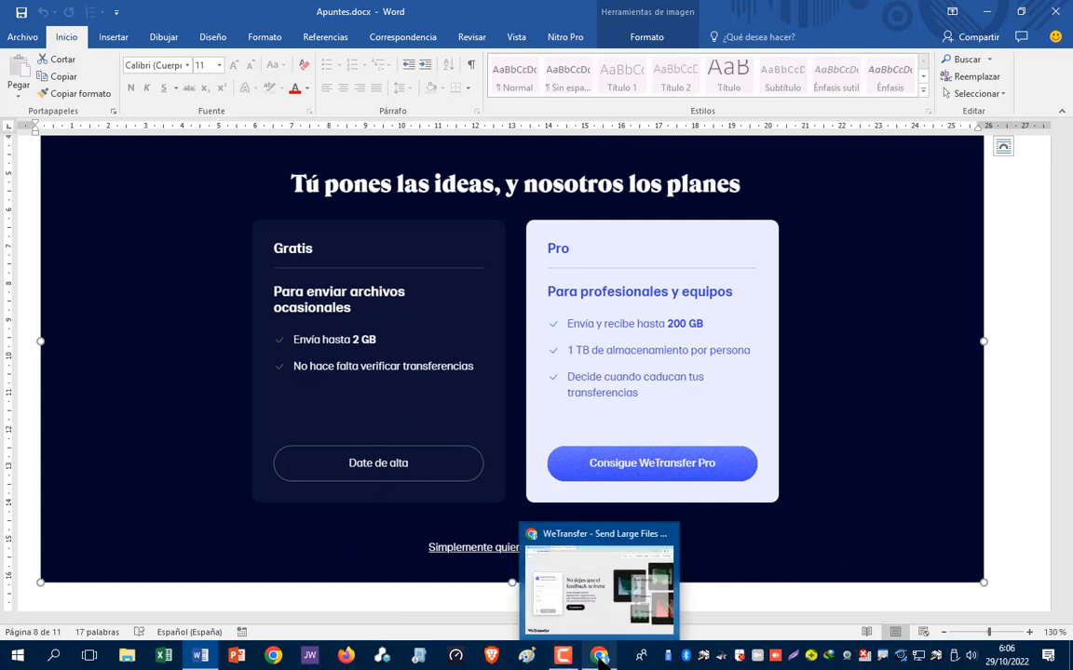
pyautogui.click(346, 617)
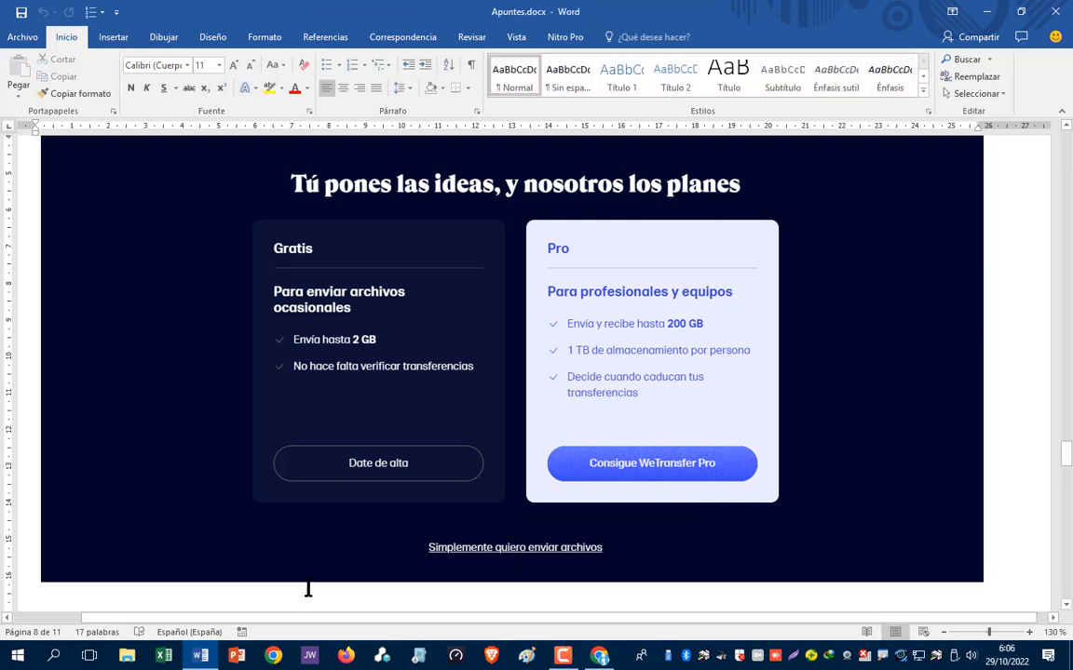
# - Scroll to the welcome screenshot, highlight the Acepto and No gracias cookie buttons, and magnify the upload panel
pyautogui.scroll(-8, 417, 363)
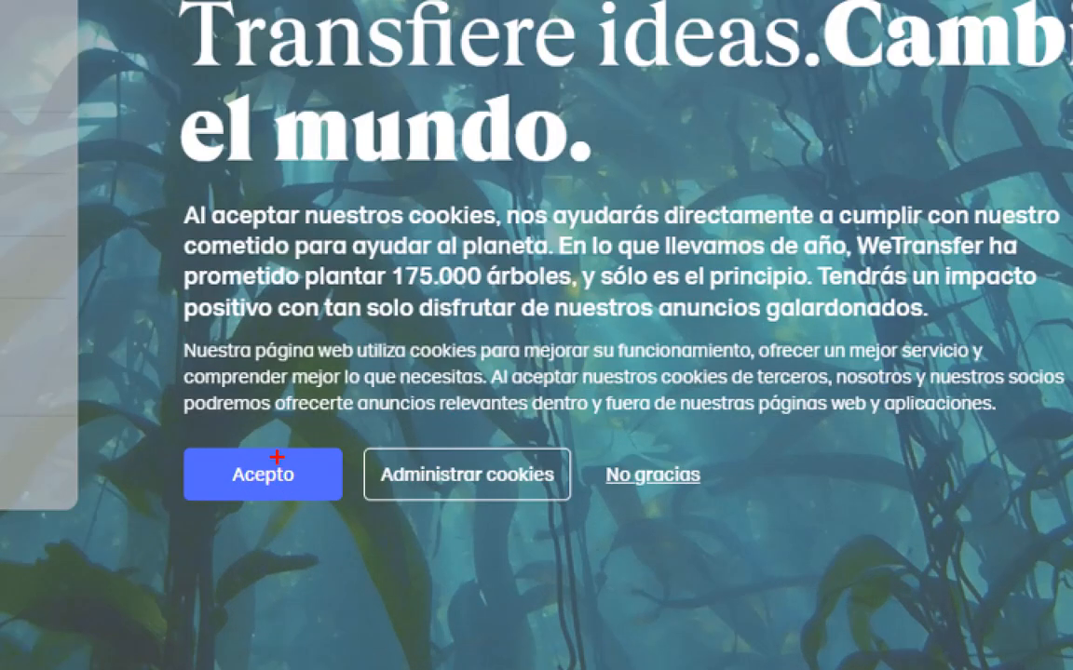
pyautogui.moveTo(197, 457); pyautogui.dragTo(257, 496)
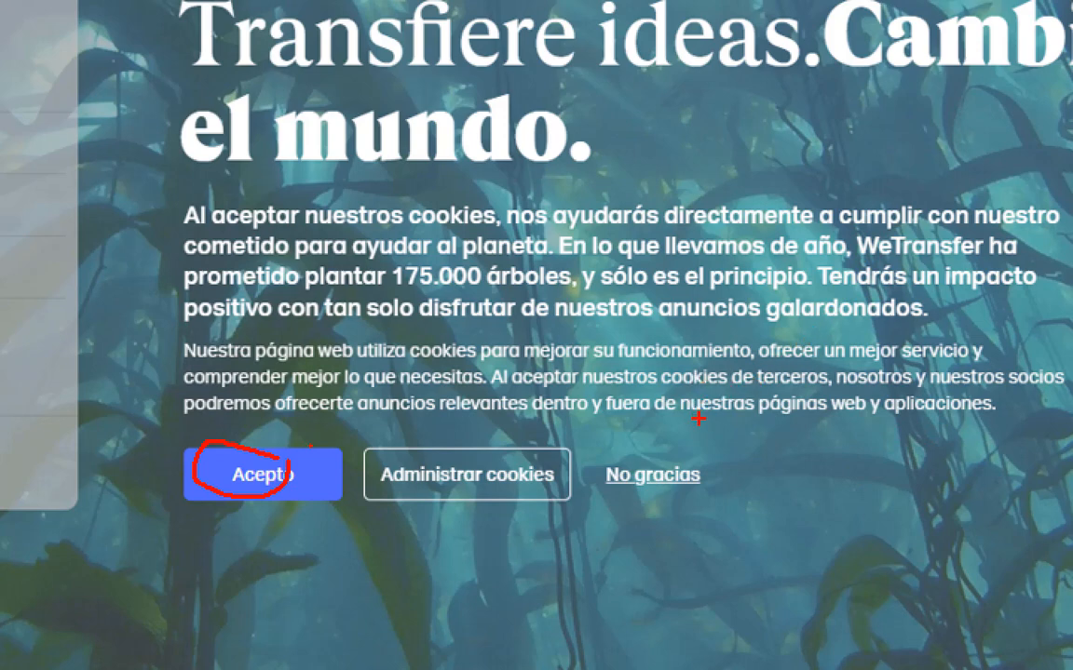
pyautogui.moveTo(670, 451)
pyautogui.mouseDown()
pyautogui.moveTo(631, 455)
pyautogui.moveTo(615, 517)
pyautogui.moveTo(778, 456)
pyautogui.moveTo(682, 428)
pyautogui.mouseUp()
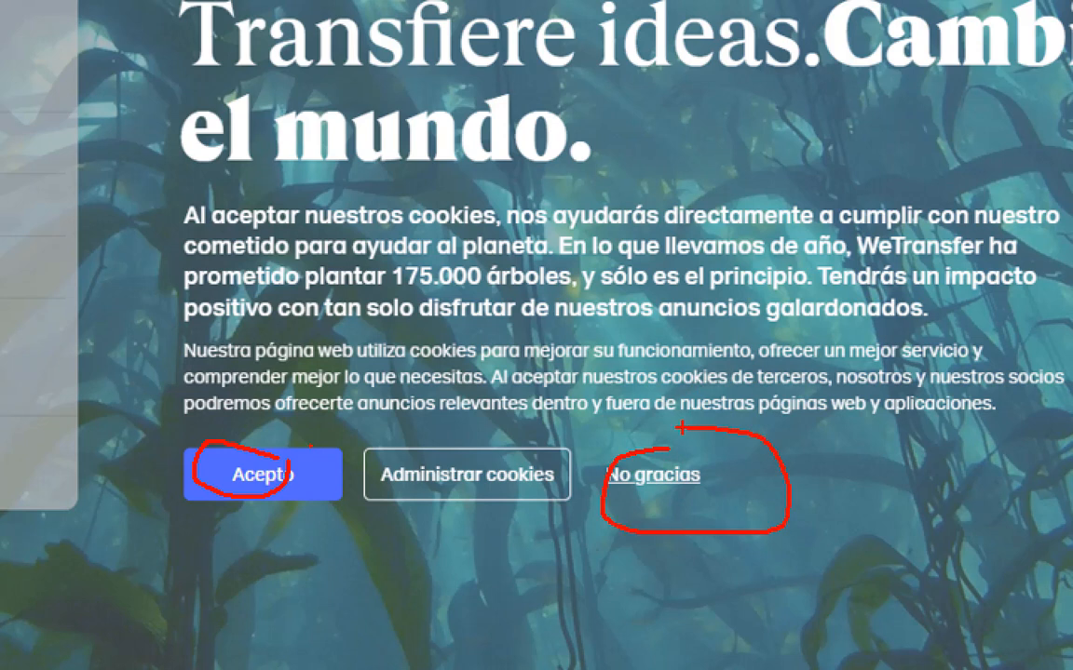
pyautogui.press('Escape')
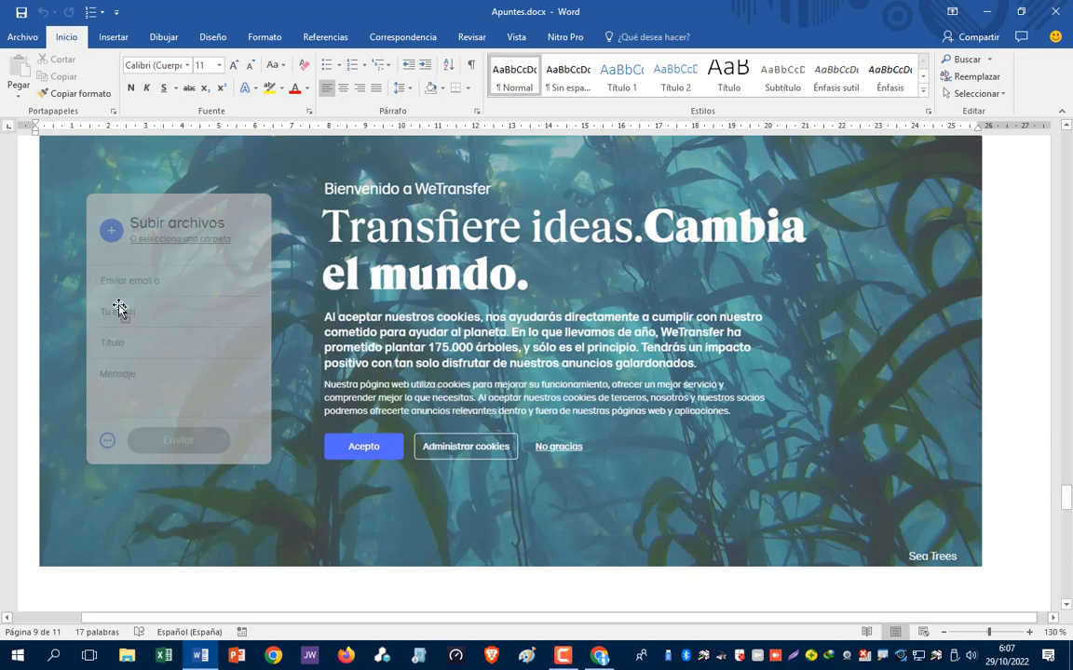
pyautogui.hotkey('ctrl', '1')
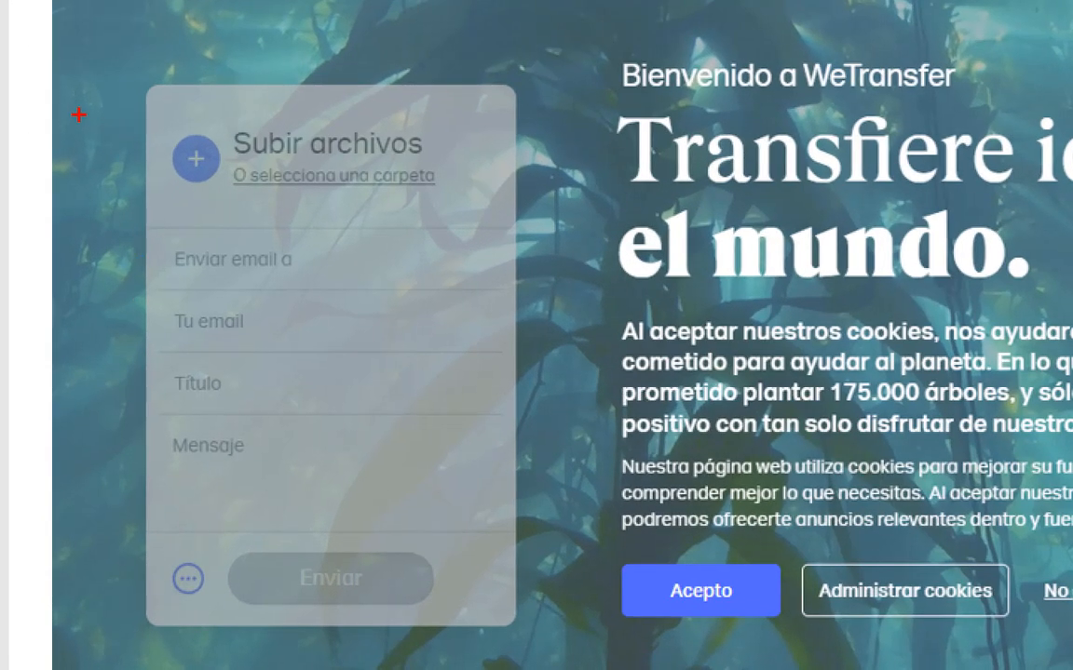
pyautogui.press('Escape')
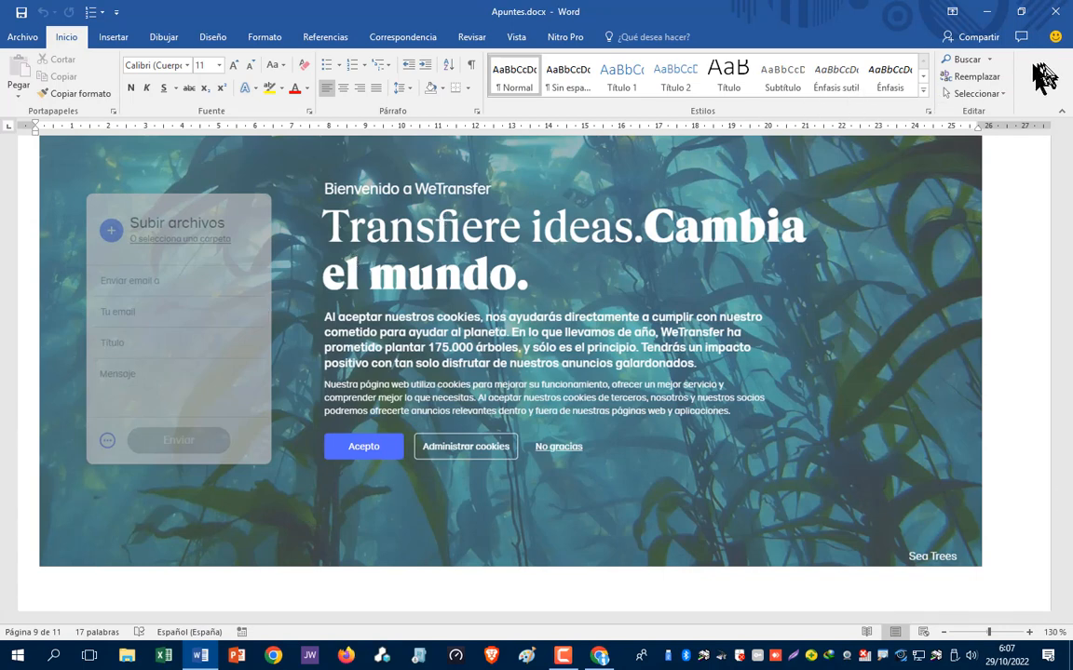
pyautogui.scroll(10, 705, 280)
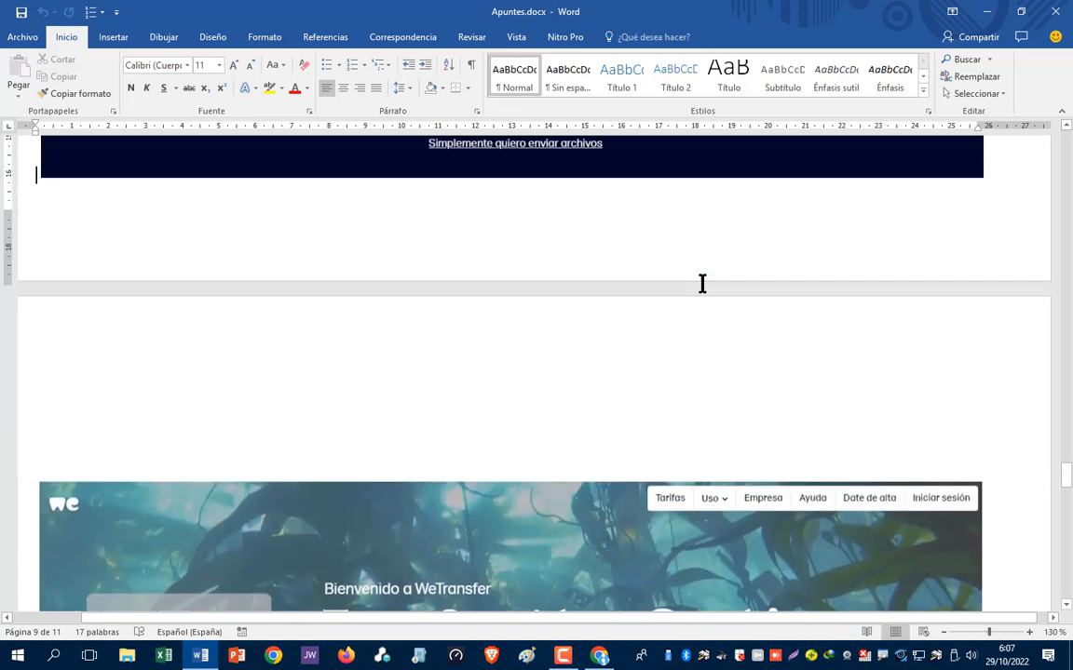
pyautogui.scroll(-5, 705, 284)
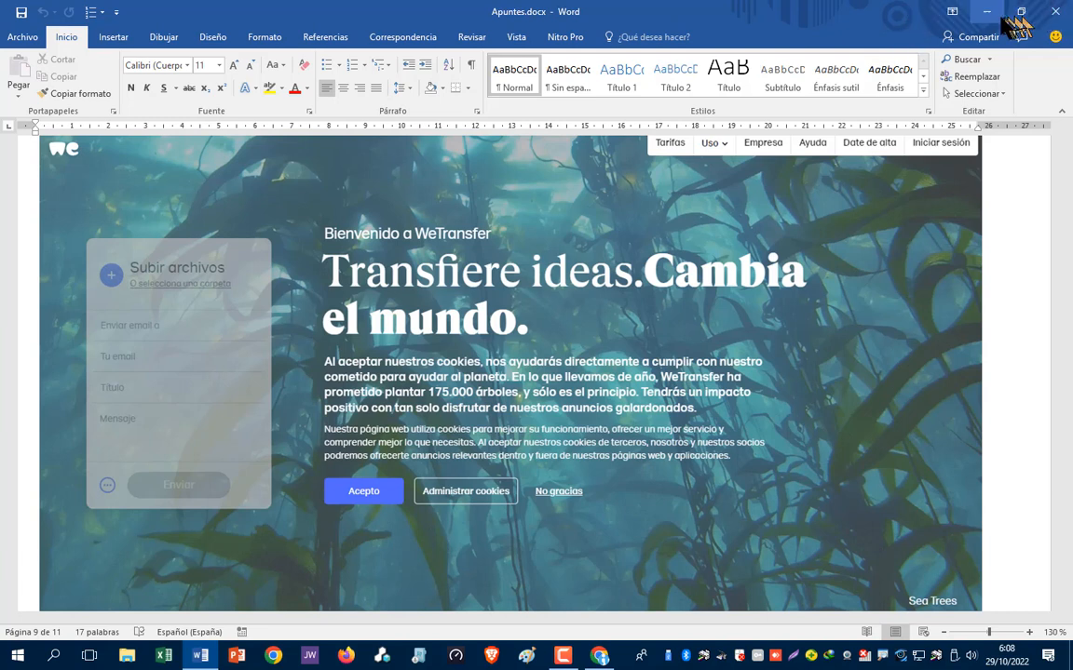
# - In WeTransfer, upload 'Tarea 1 - Granda y Berlanga.xlsx' from the Desktop
pyautogui.click(603, 657)
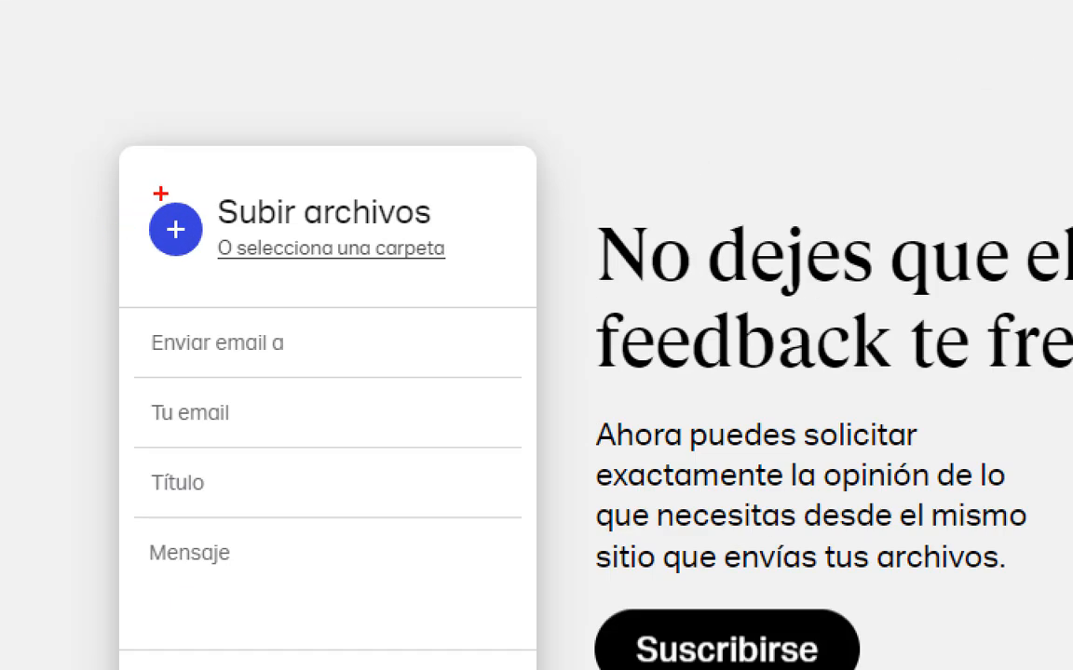
pyautogui.moveTo(160, 194)
pyautogui.mouseDown()
pyautogui.moveTo(126, 225)
pyautogui.moveTo(216, 253)
pyautogui.moveTo(142, 189)
pyautogui.mouseUp()
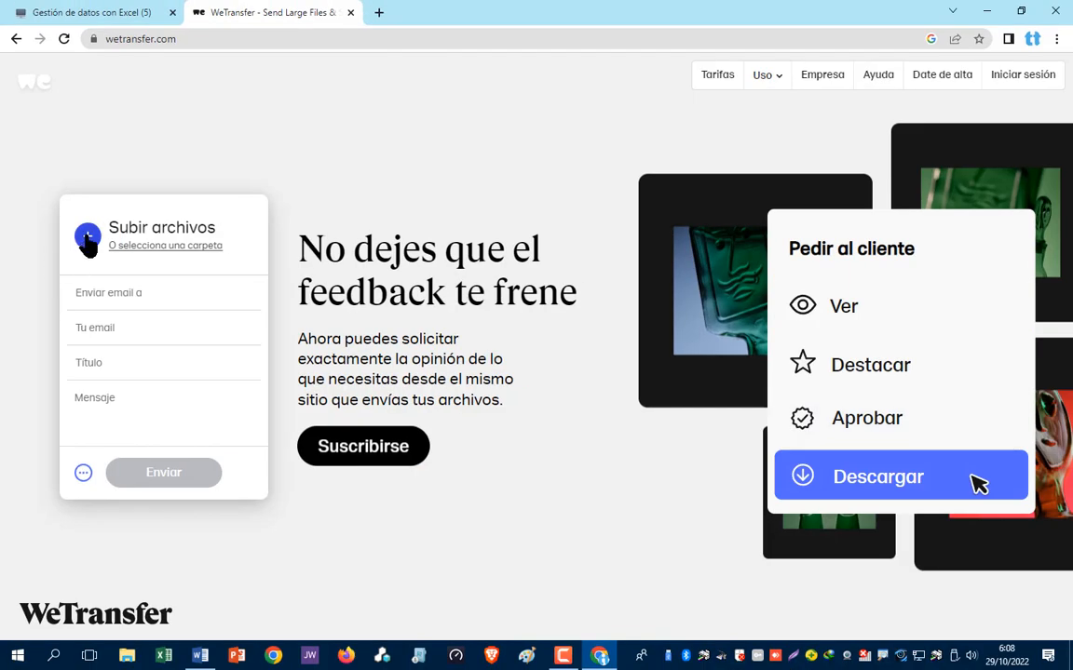
pyautogui.click(89, 237)
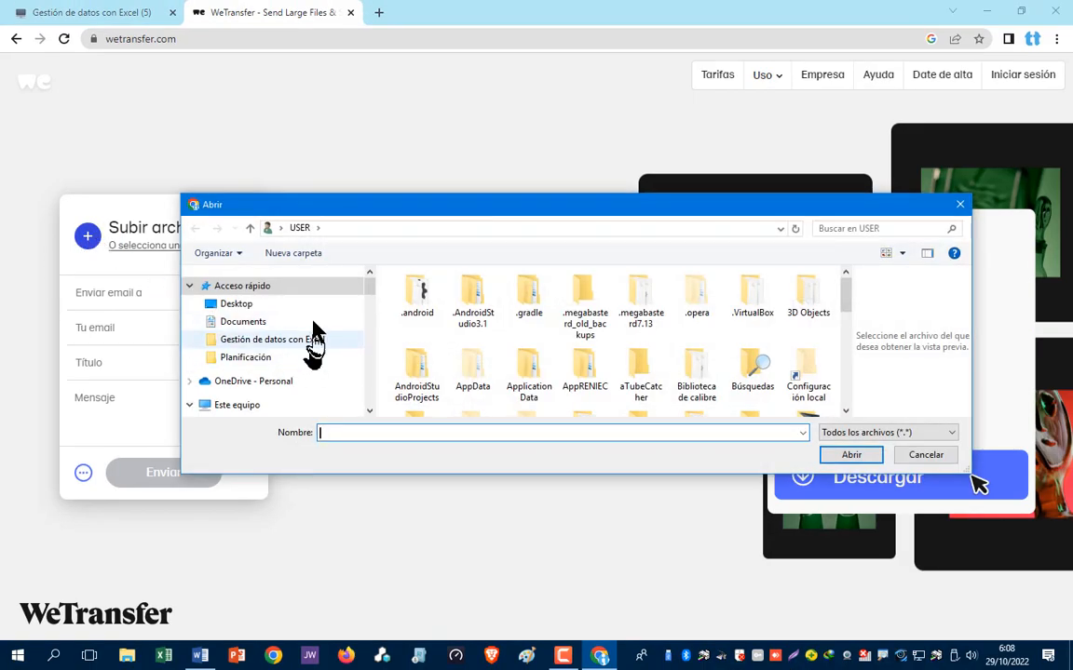
pyautogui.click(240, 305)
pyautogui.scroll(-5, 490, 361)
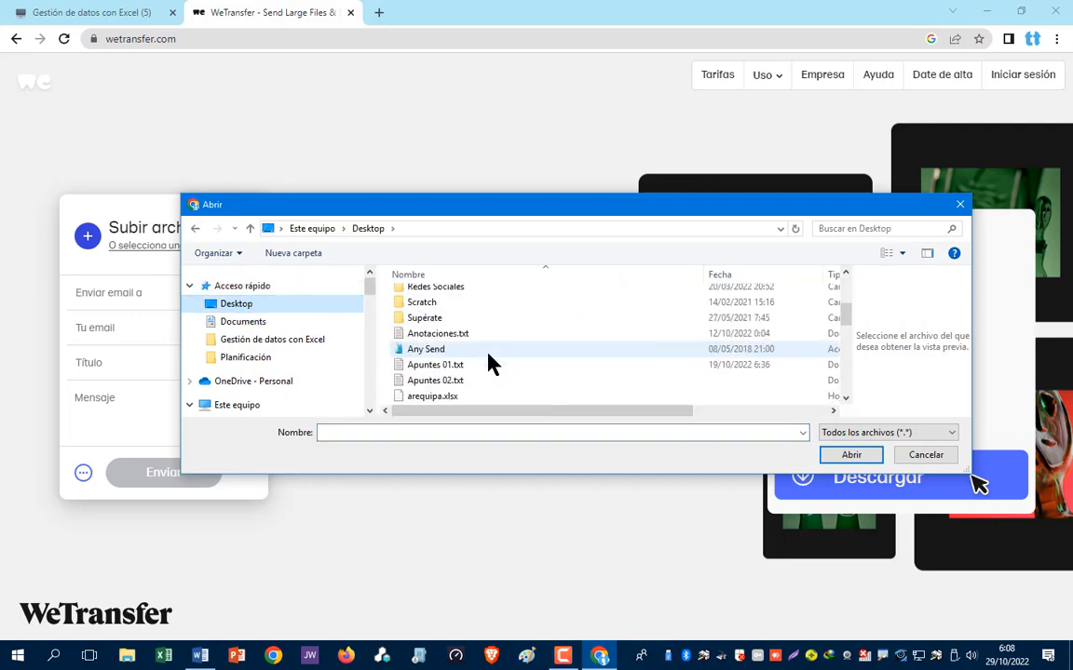
pyautogui.scroll(-5, 490, 359)
pyautogui.scroll(3, 491, 359)
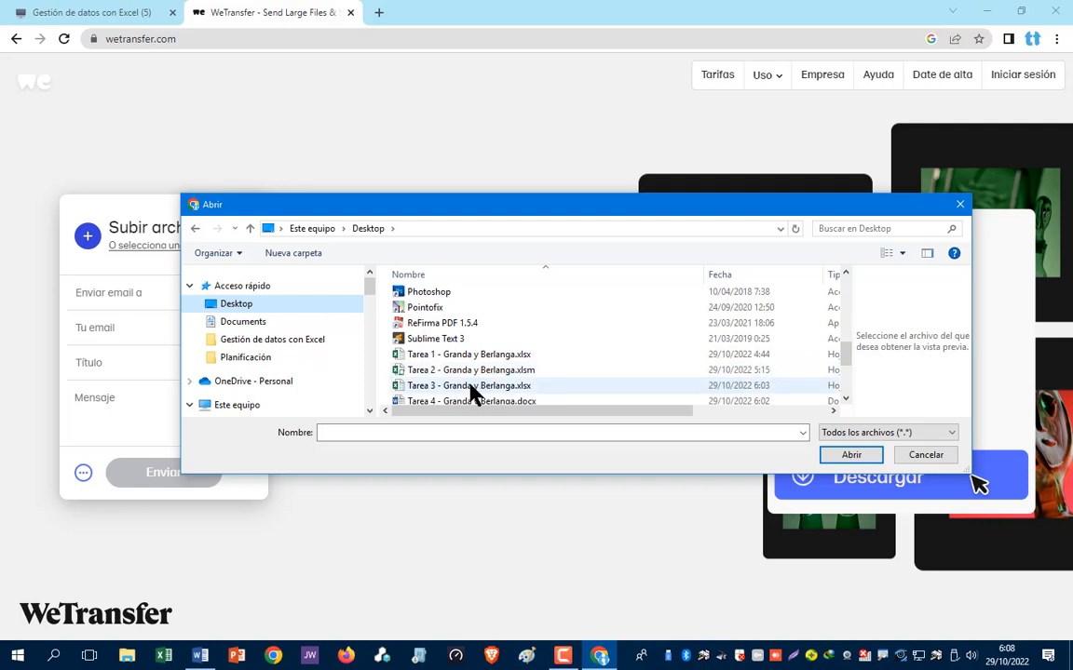
pyautogui.click(464, 356)
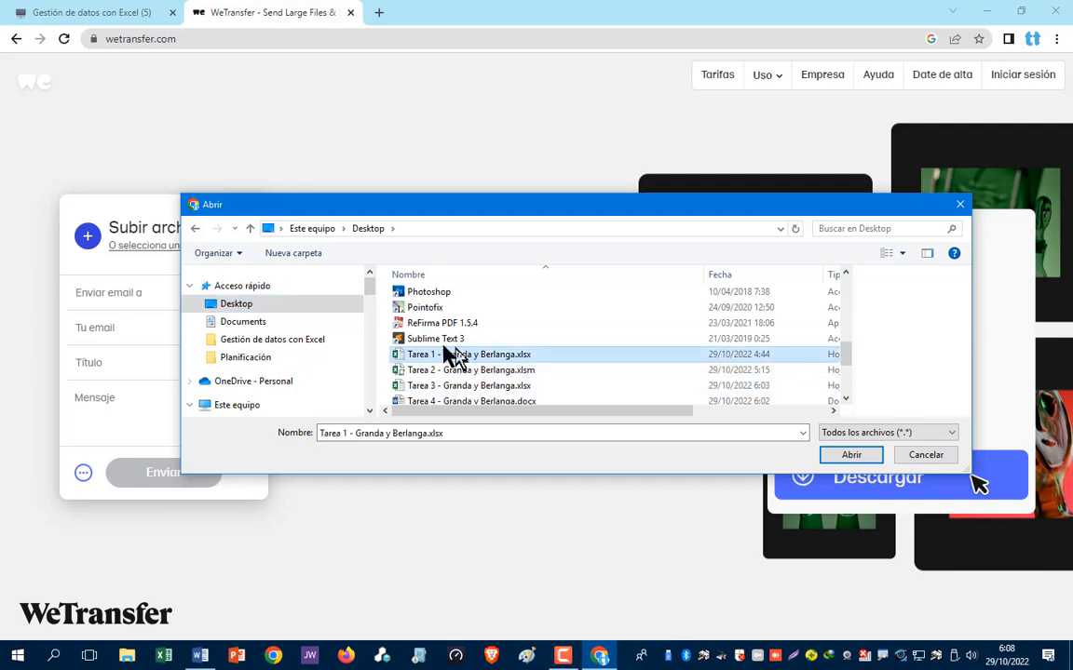
pyautogui.click(850, 456)
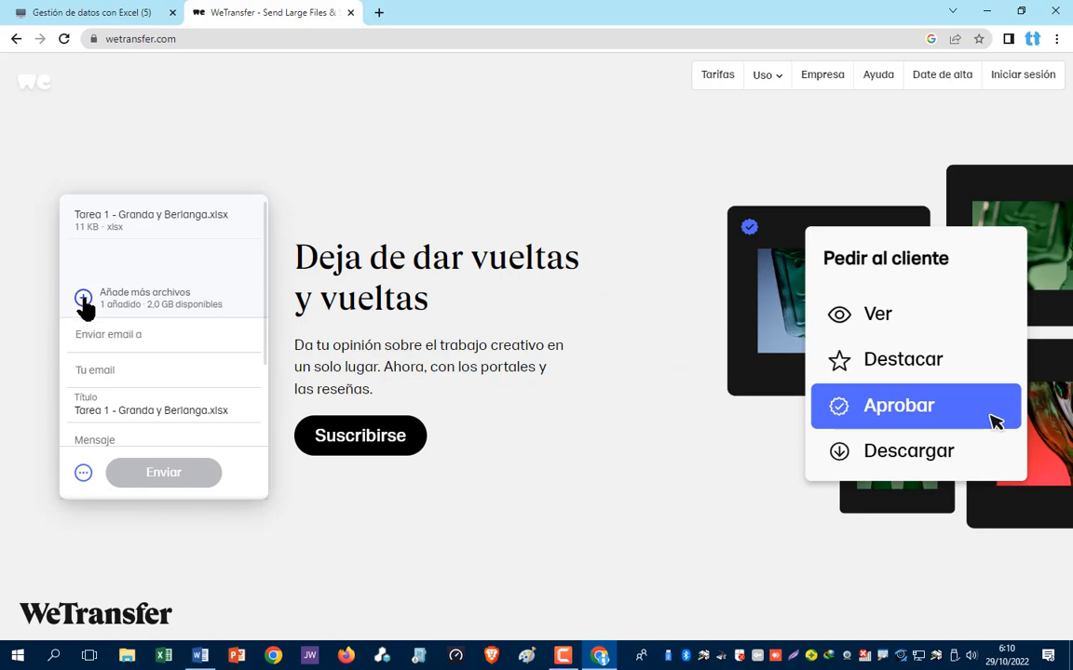
# - Add 'Tarea 2 - Granda y Berlanga.xlsm' from the Desktop as a second file
pyautogui.click(83, 298)
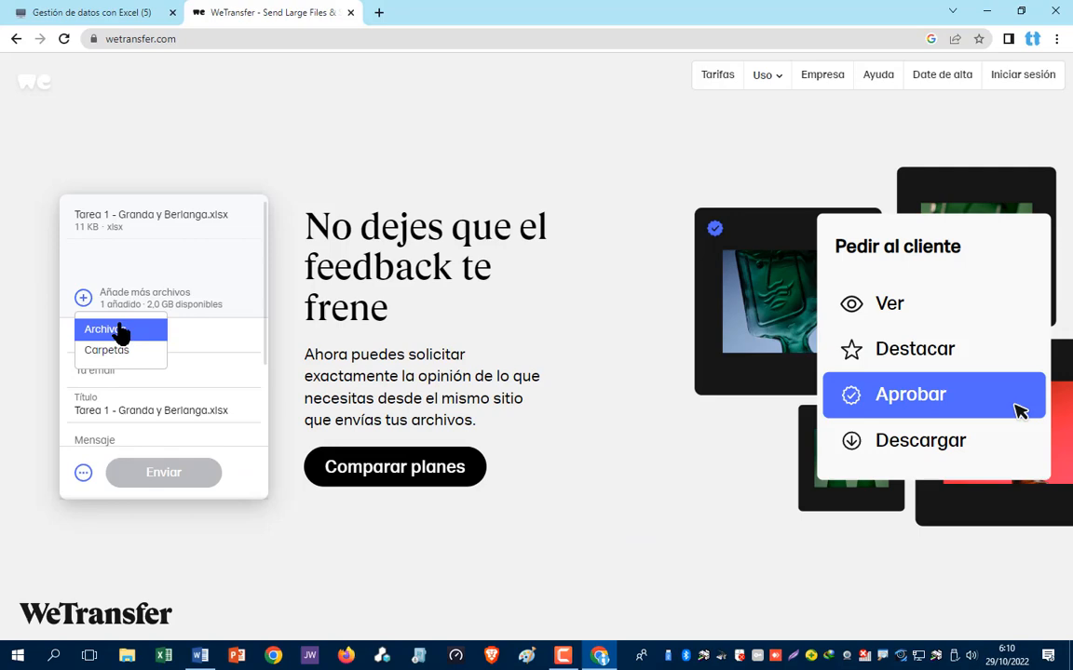
pyautogui.click(217, 358)
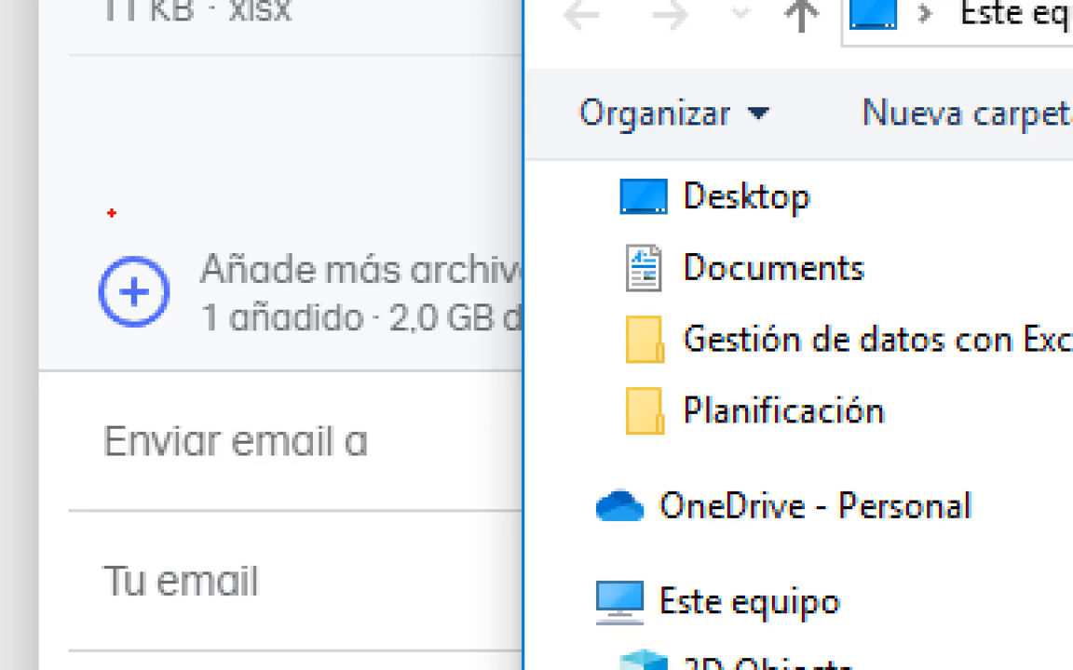
pyautogui.moveTo(110, 213)
pyautogui.mouseDown()
pyautogui.moveTo(63, 331)
pyautogui.moveTo(135, 217)
pyautogui.mouseUp()
pyautogui.press('Escape')
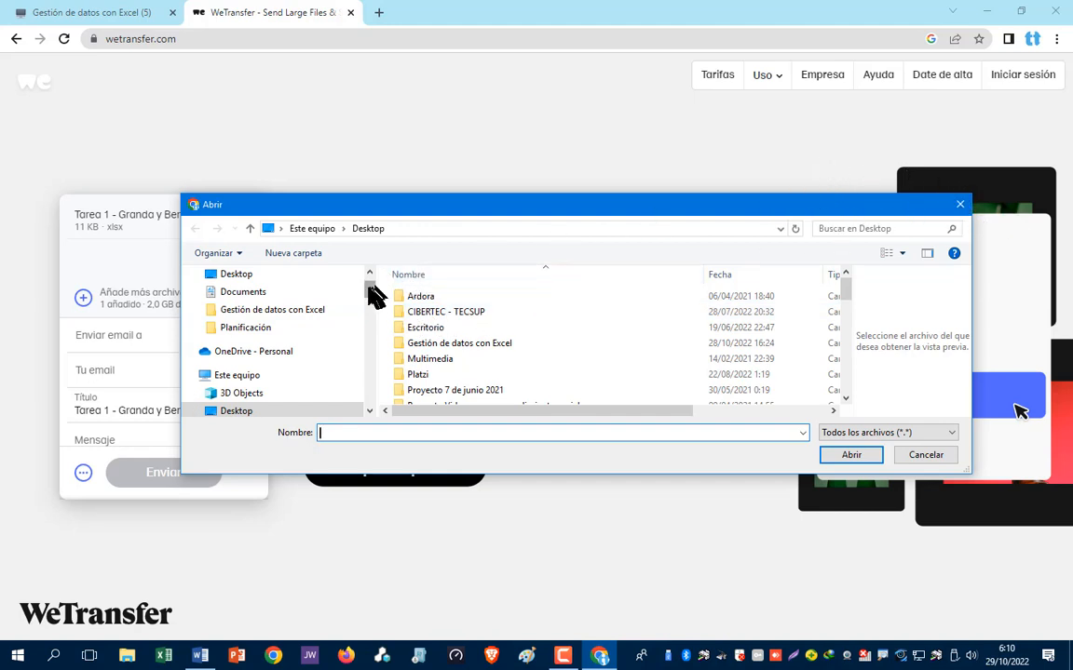
pyautogui.click(244, 275)
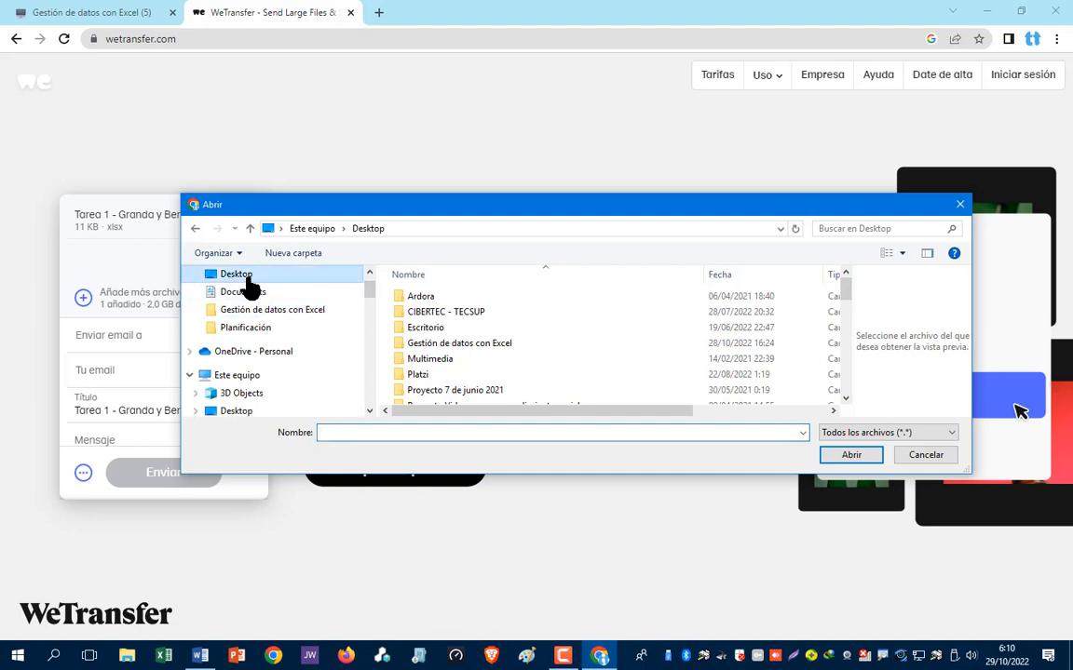
pyautogui.scroll(-3, 480, 372)
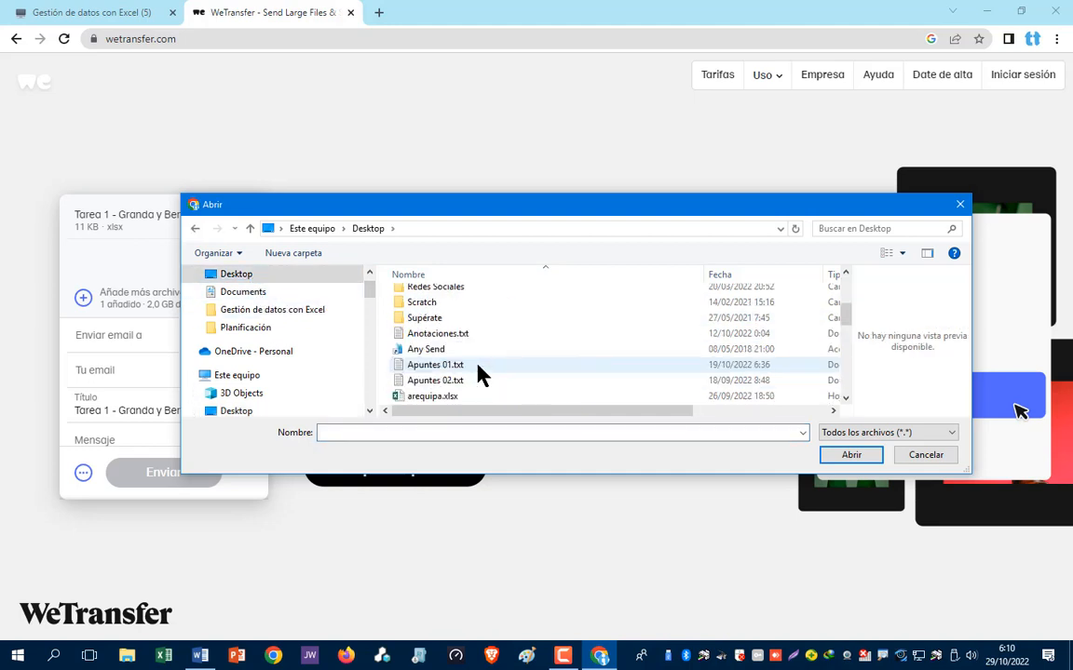
pyautogui.scroll(-10, 456, 391)
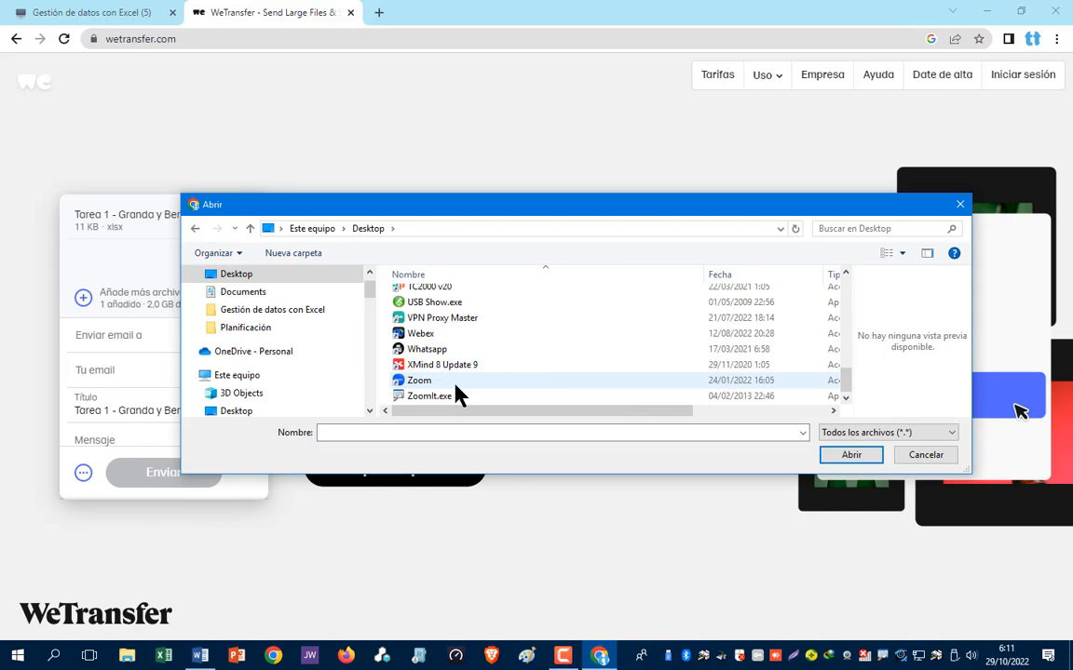
pyautogui.scroll(2, 457, 392)
pyautogui.click(447, 323)
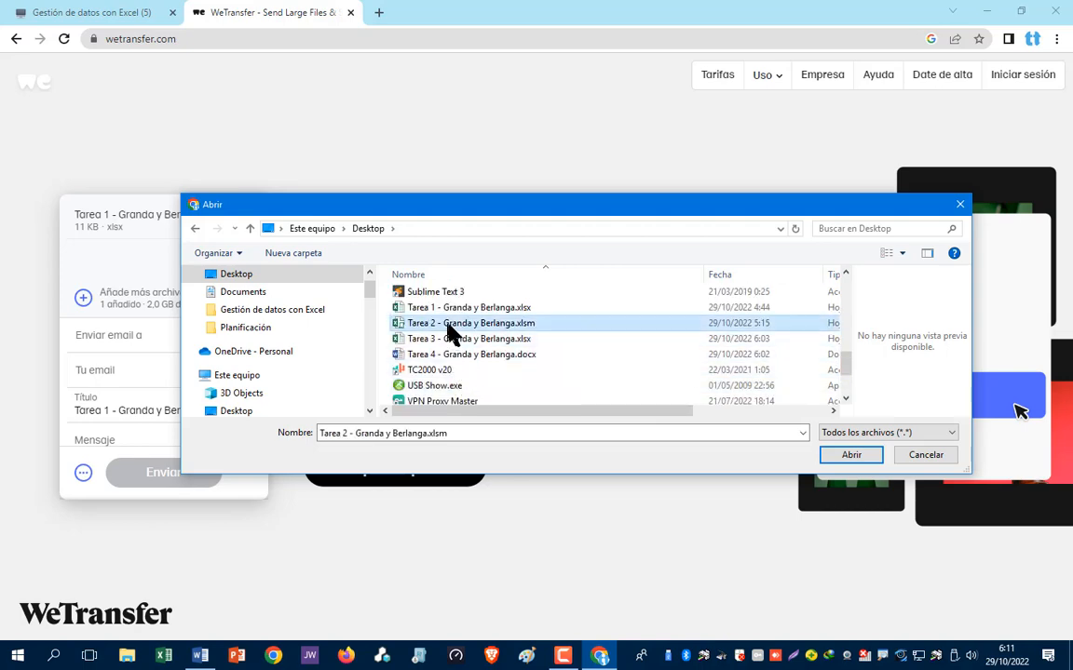
pyautogui.click(842, 456)
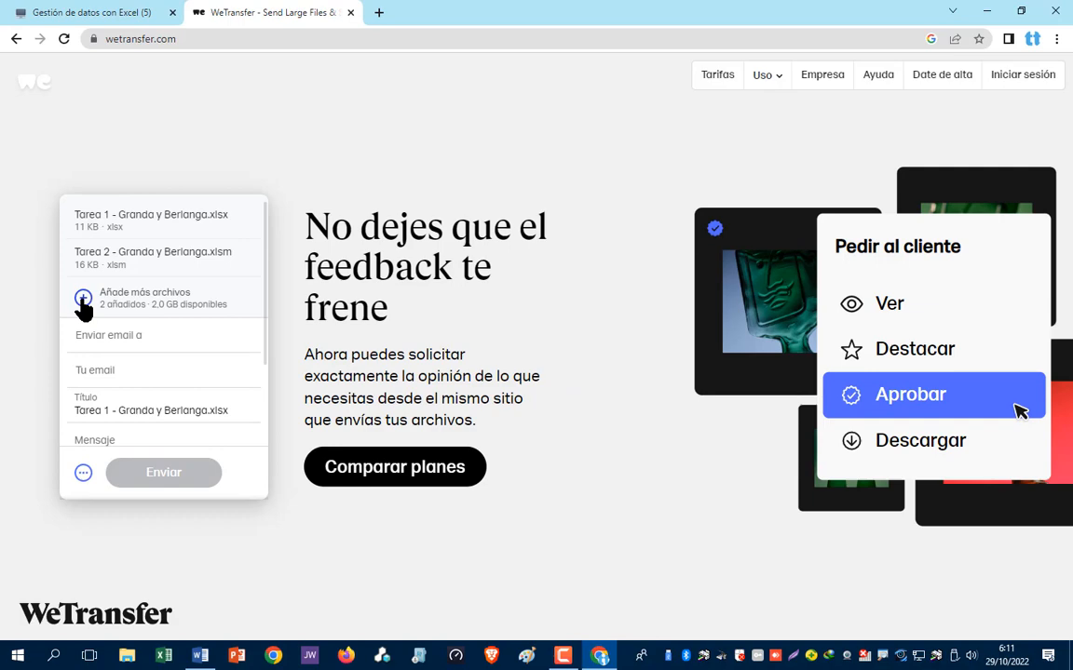
# - Add 'Tarea 3 - Granda y Berlanga.xlsx' to the transfer
pyautogui.click(84, 300)
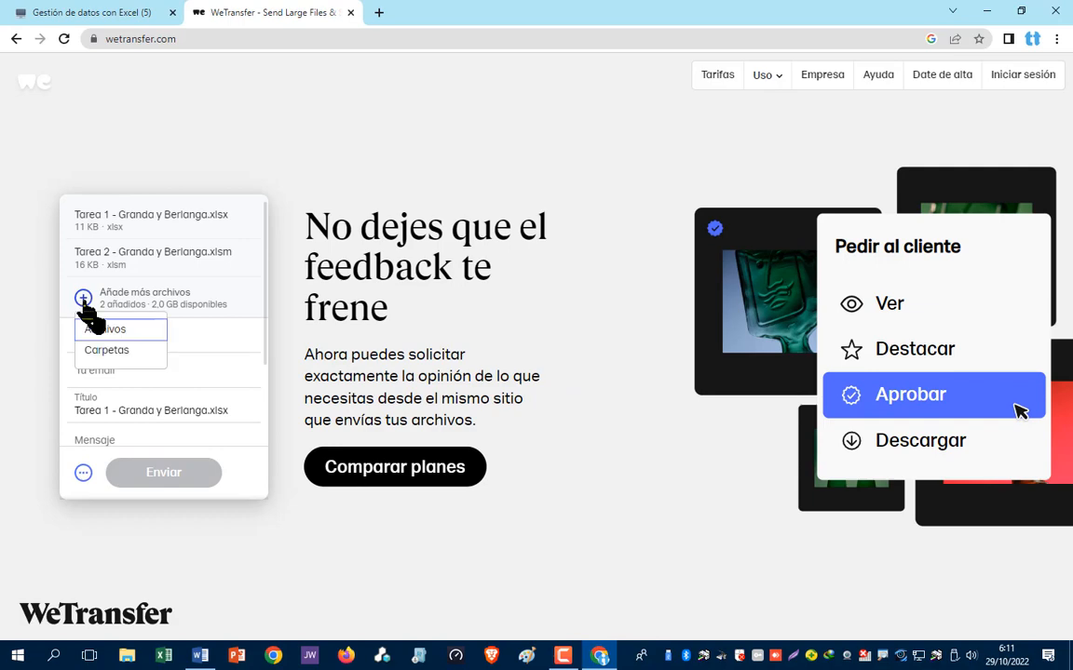
pyautogui.click(105, 331)
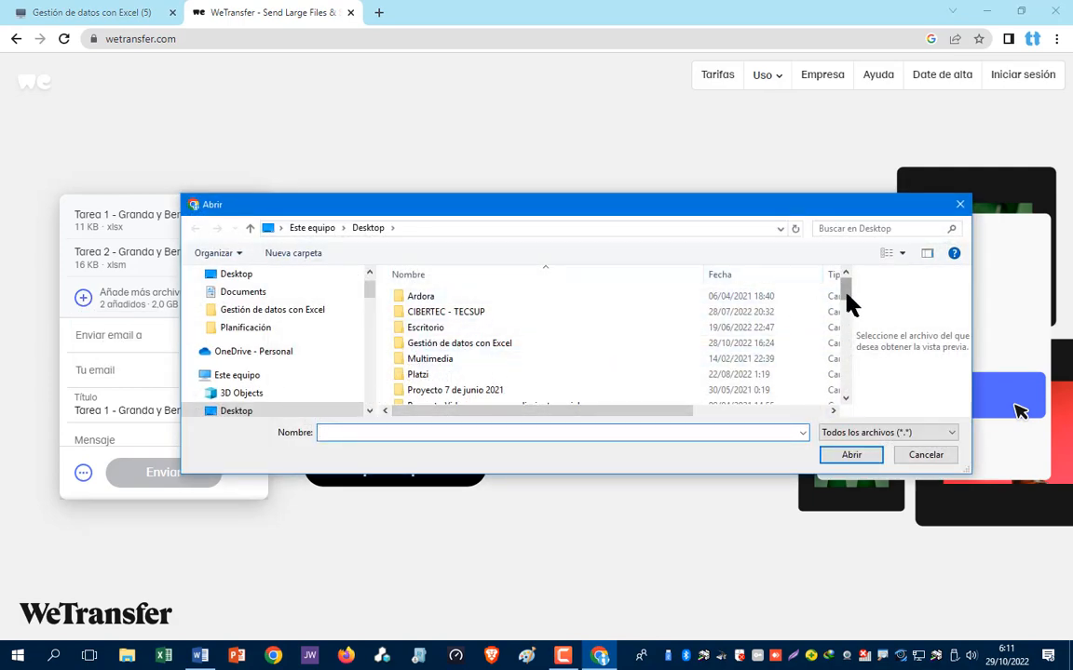
pyautogui.moveTo(843, 307); pyautogui.dragTo(821, 359)
pyautogui.click(491, 391)
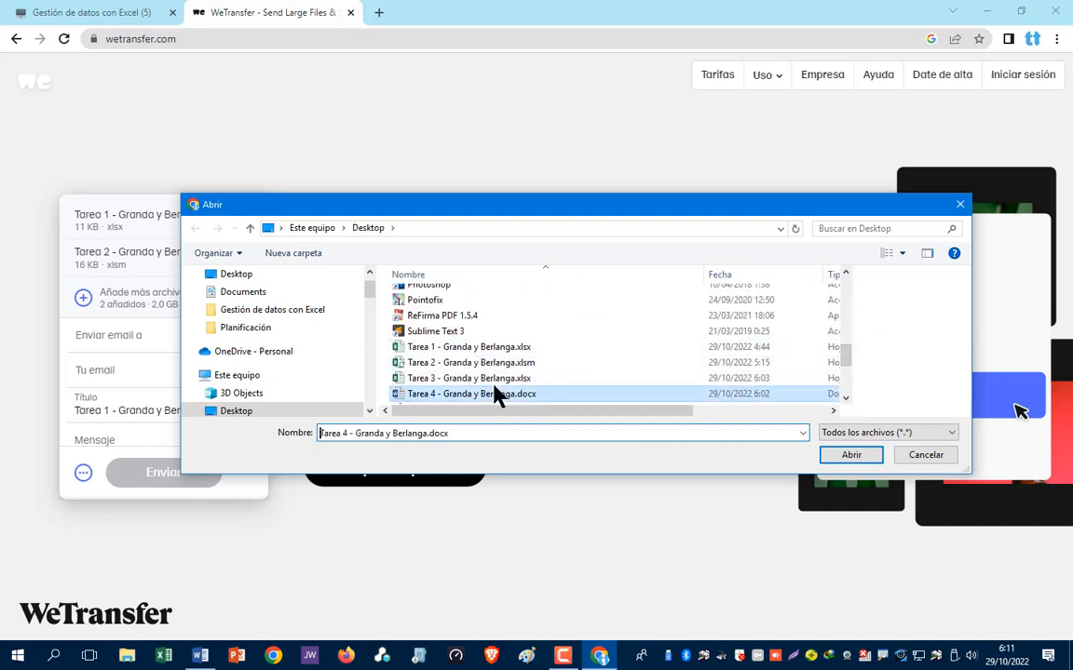
pyautogui.click(491, 378)
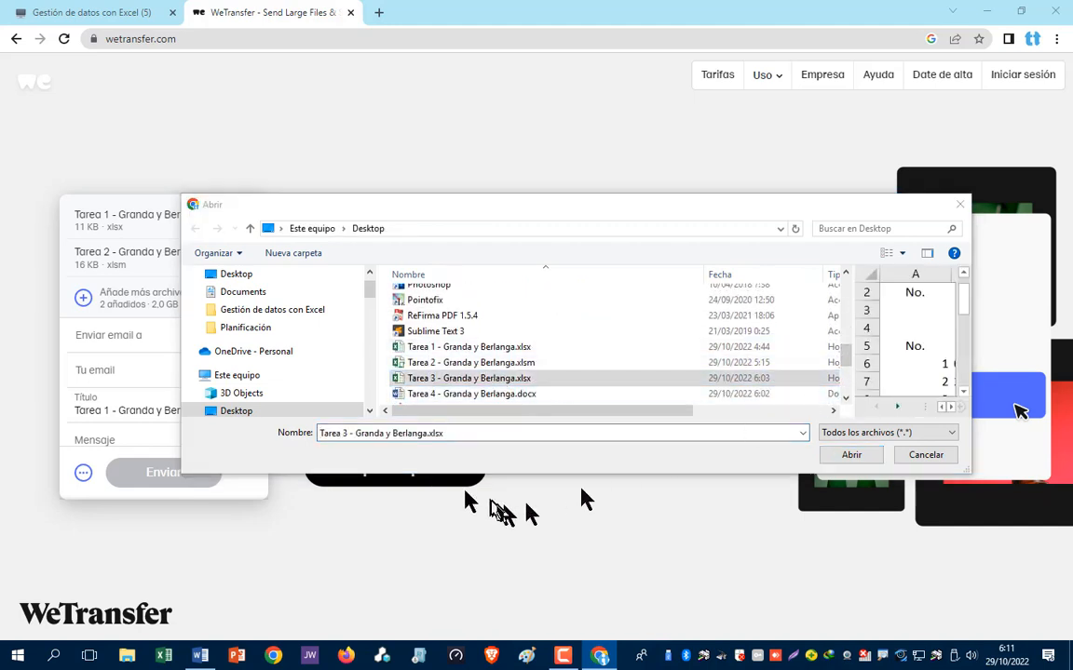
pyautogui.click(850, 456)
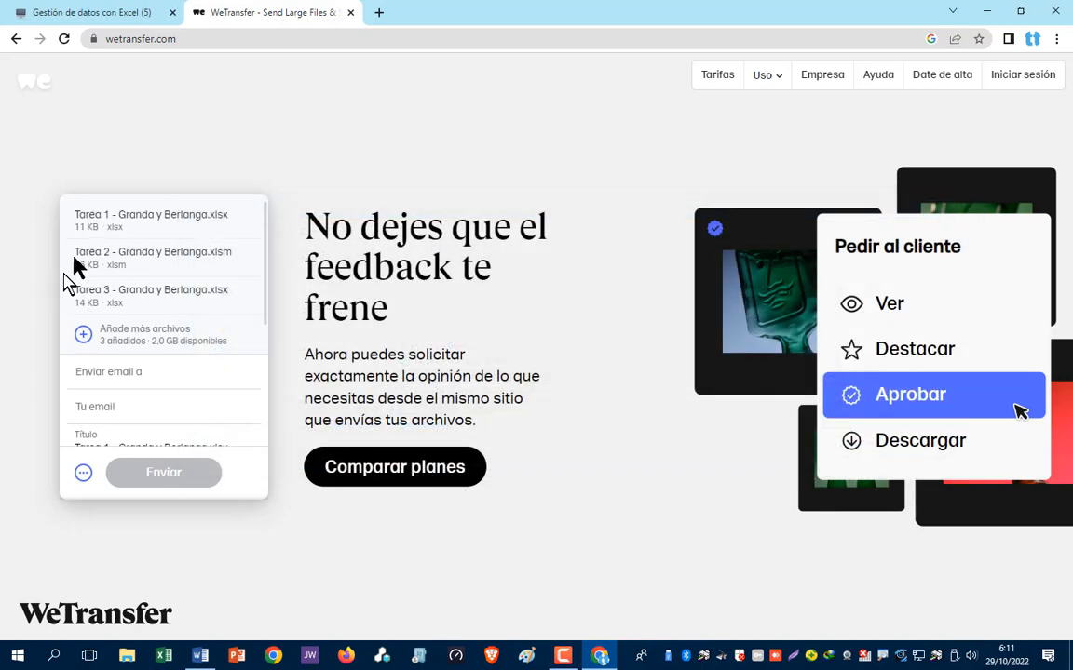
# - Add 'Tarea 4 - Granda y Berlanga.docx' to the transfer
pyautogui.click(83, 335)
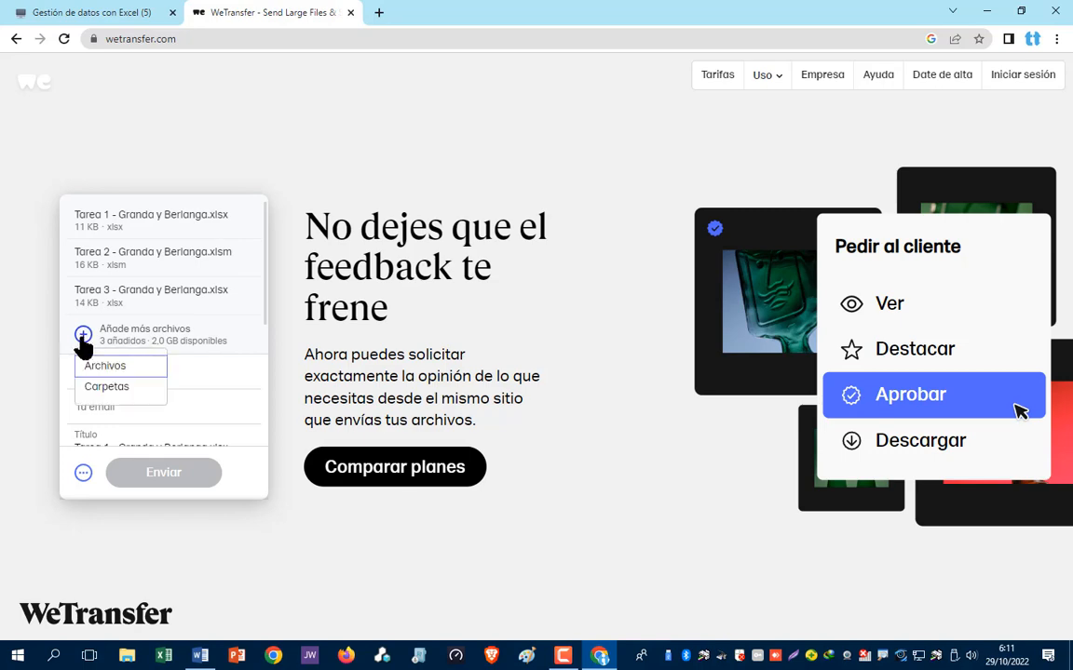
pyautogui.click(112, 369)
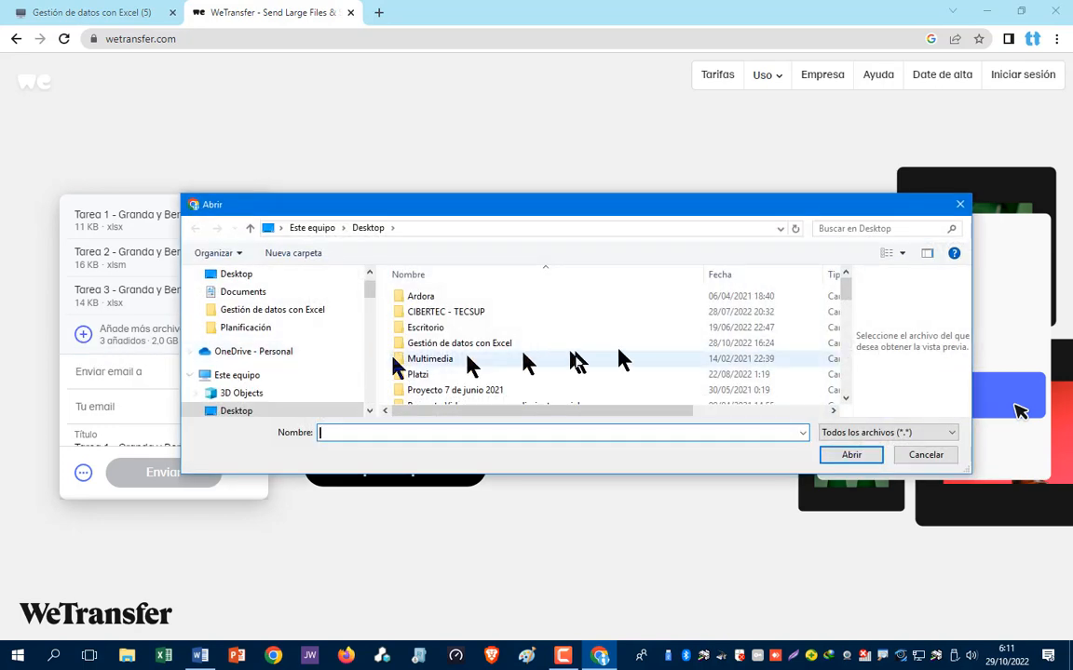
pyautogui.scroll(-3, 508, 363)
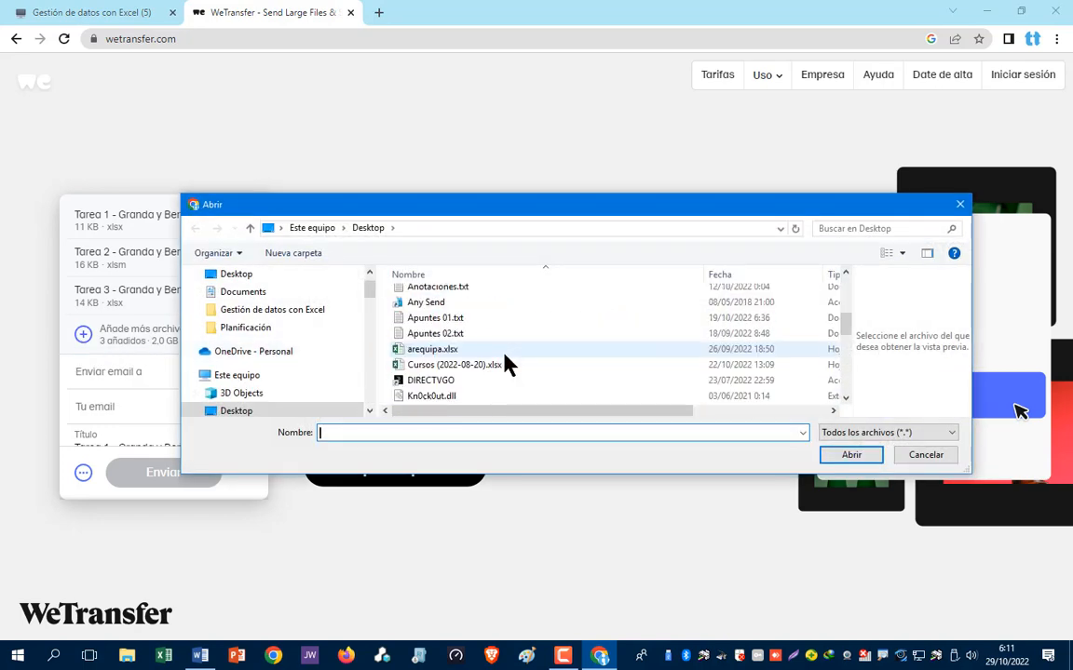
pyautogui.scroll(-7, 508, 364)
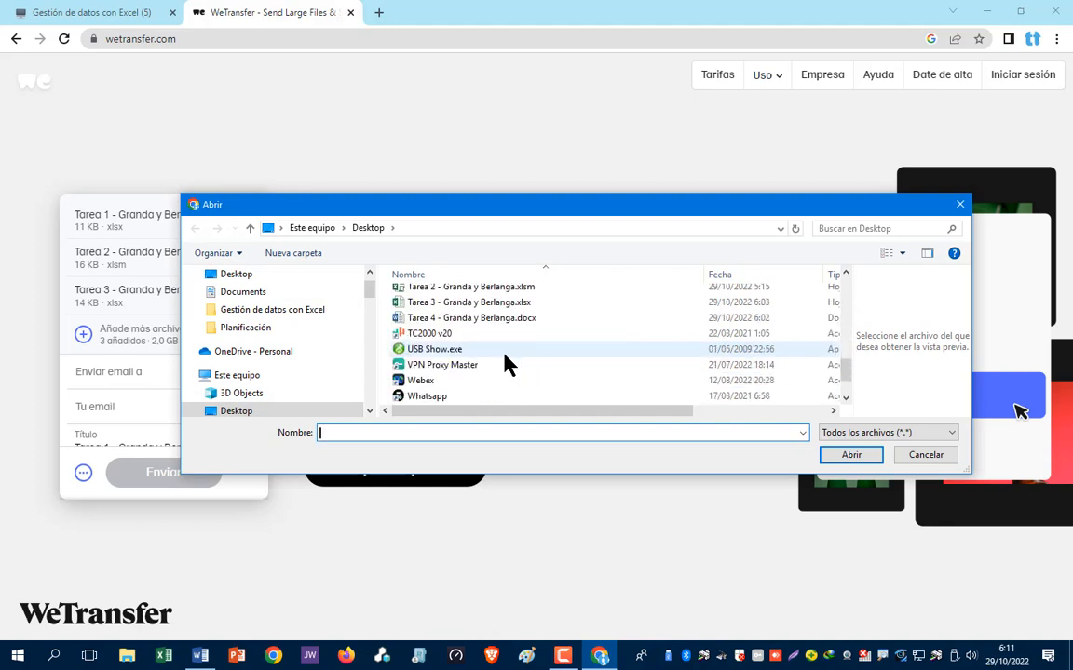
pyautogui.click(457, 317)
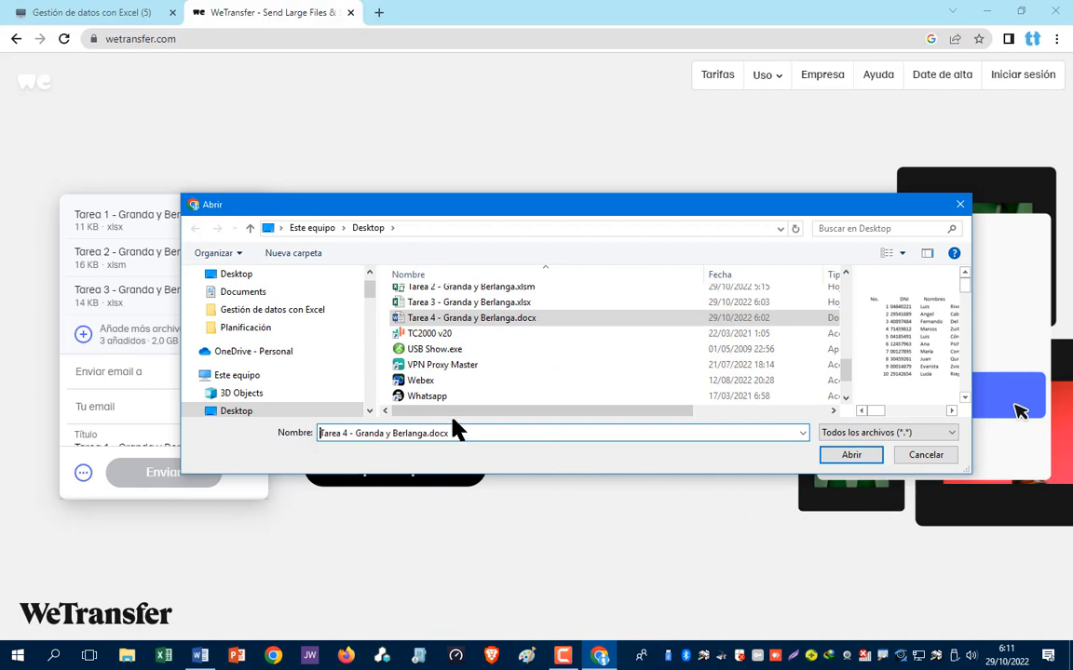
pyautogui.click(843, 455)
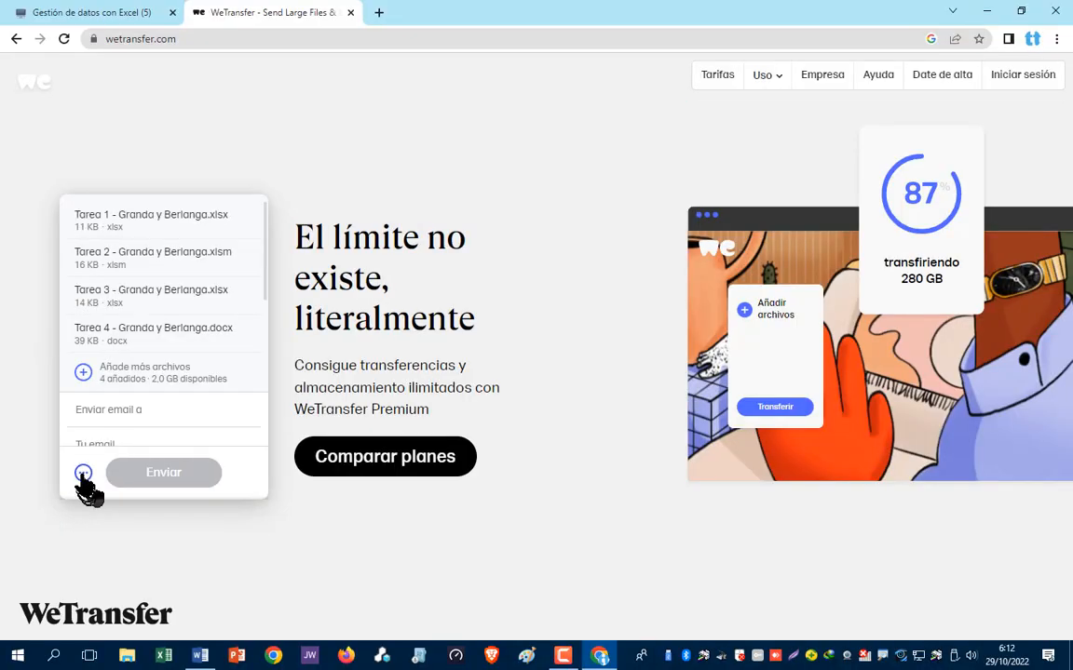
# - Switch the transfer to 'Conseguir enlace de transferencia', upload it, and copy the download link
pyautogui.click(83, 474)
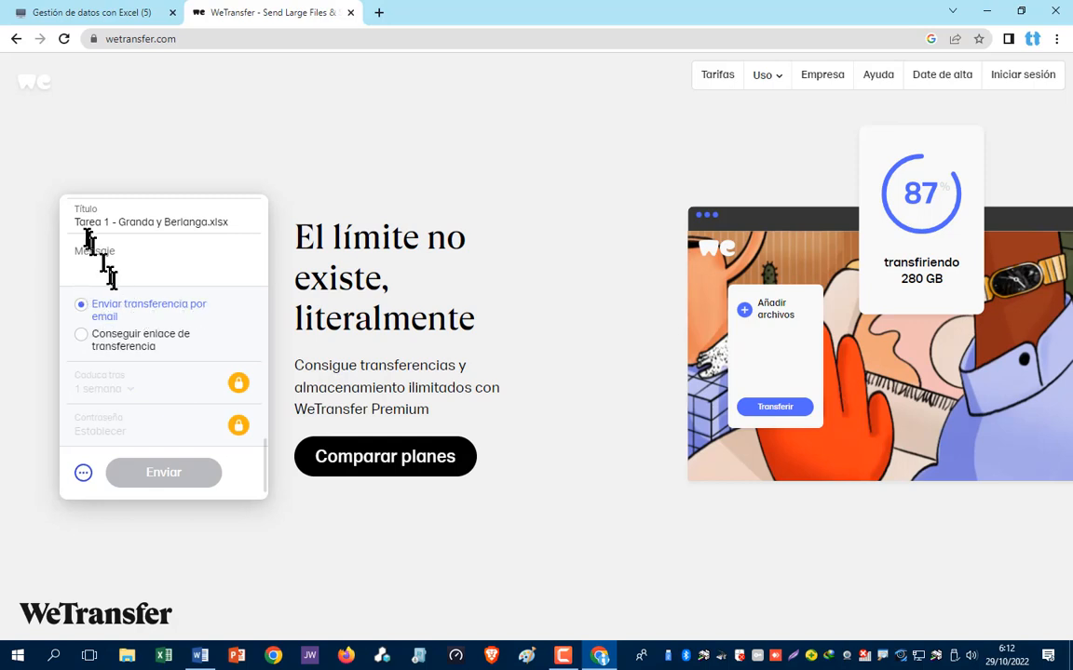
pyautogui.click(78, 340)
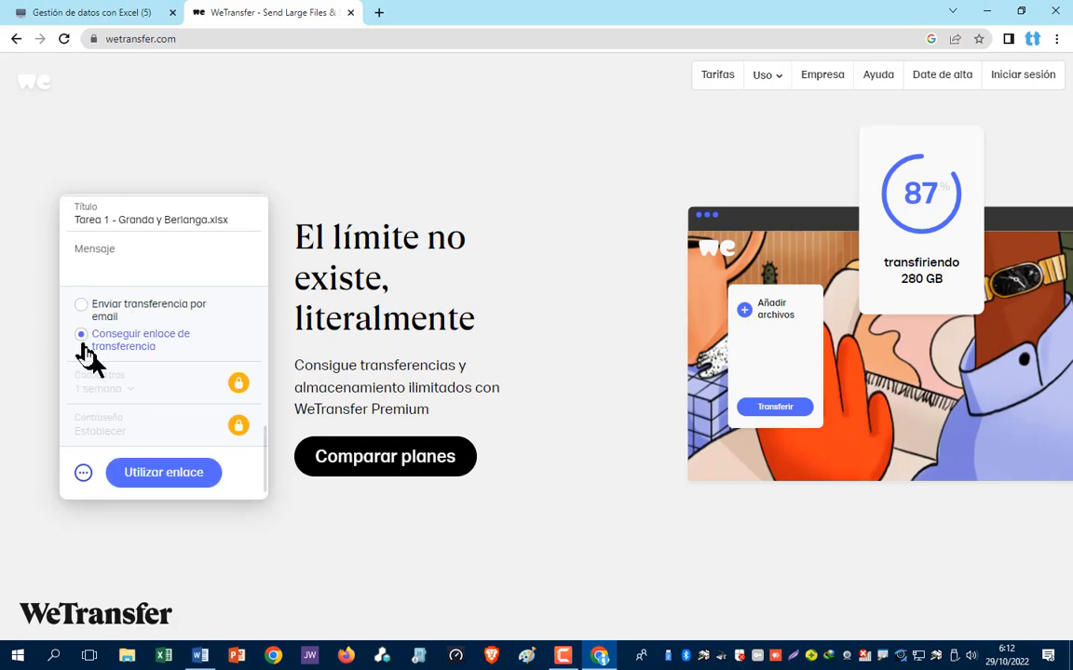
pyautogui.click(176, 480)
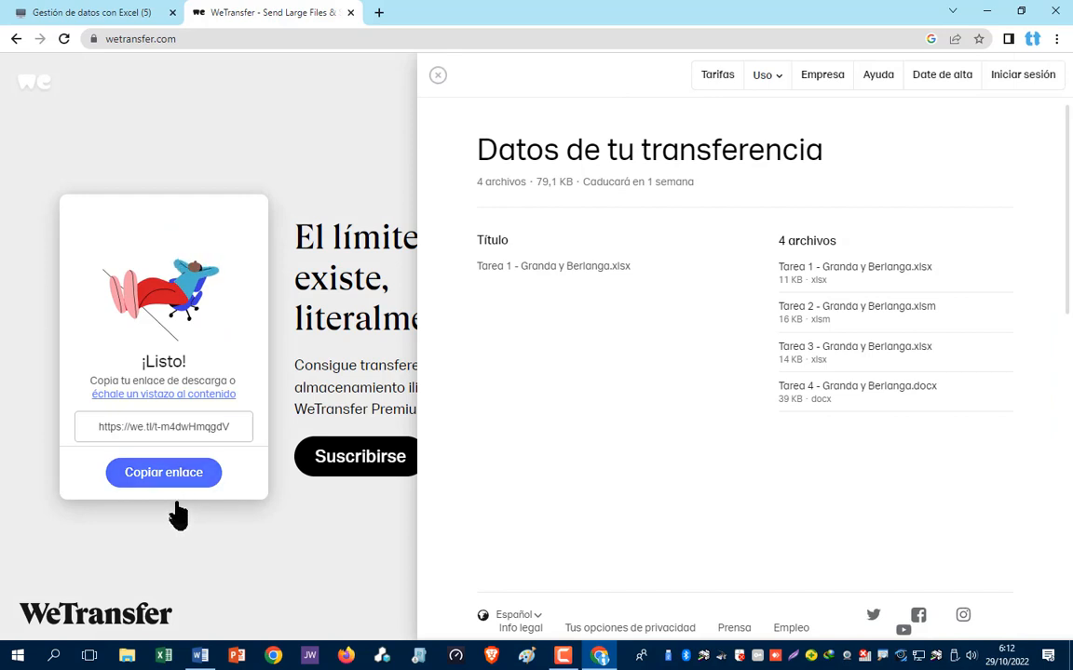
pyautogui.click(167, 475)
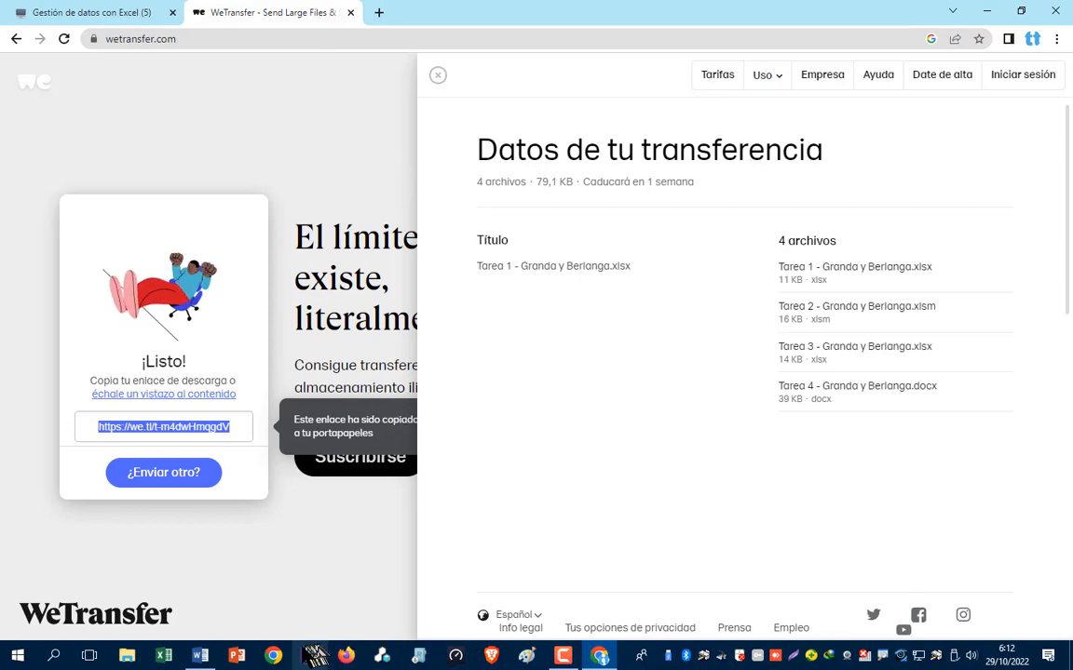
pyautogui.moveTo(604, 659)
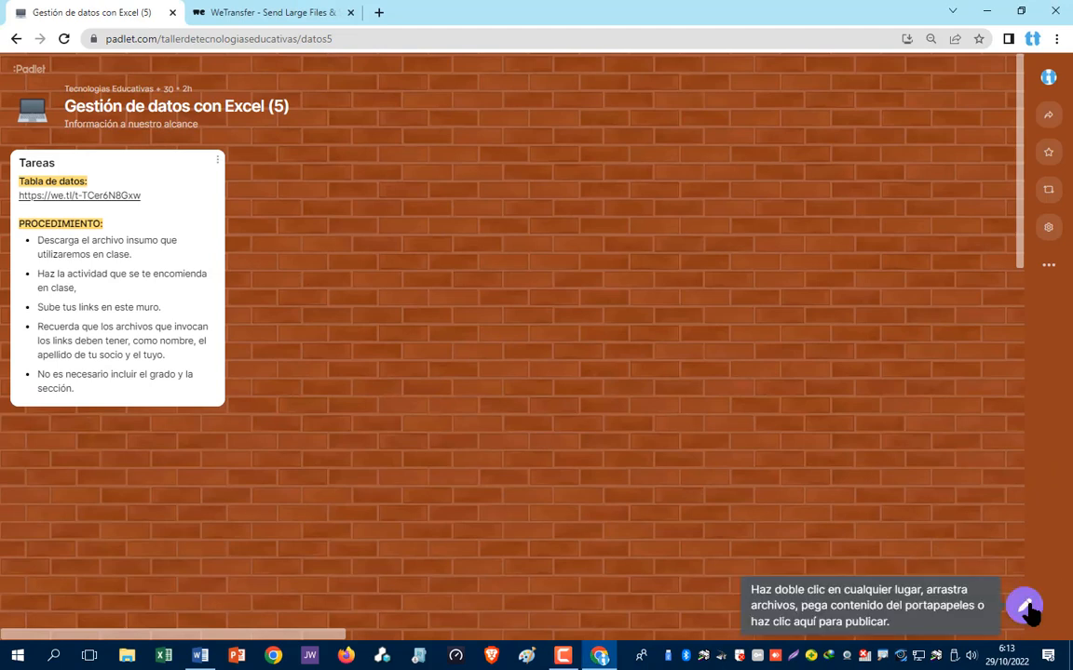
# - Publish a Padlet post titled with the group's names containing the pasted WeTransfer link, then drag it higher
pyautogui.click(1027, 608)
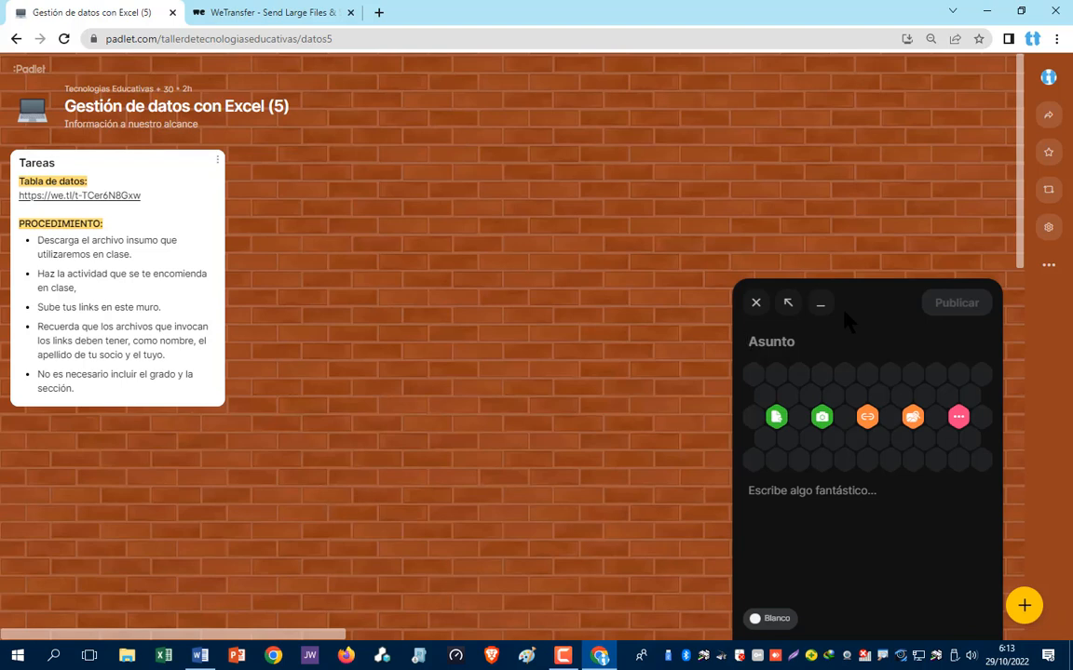
pyautogui.write('ra')
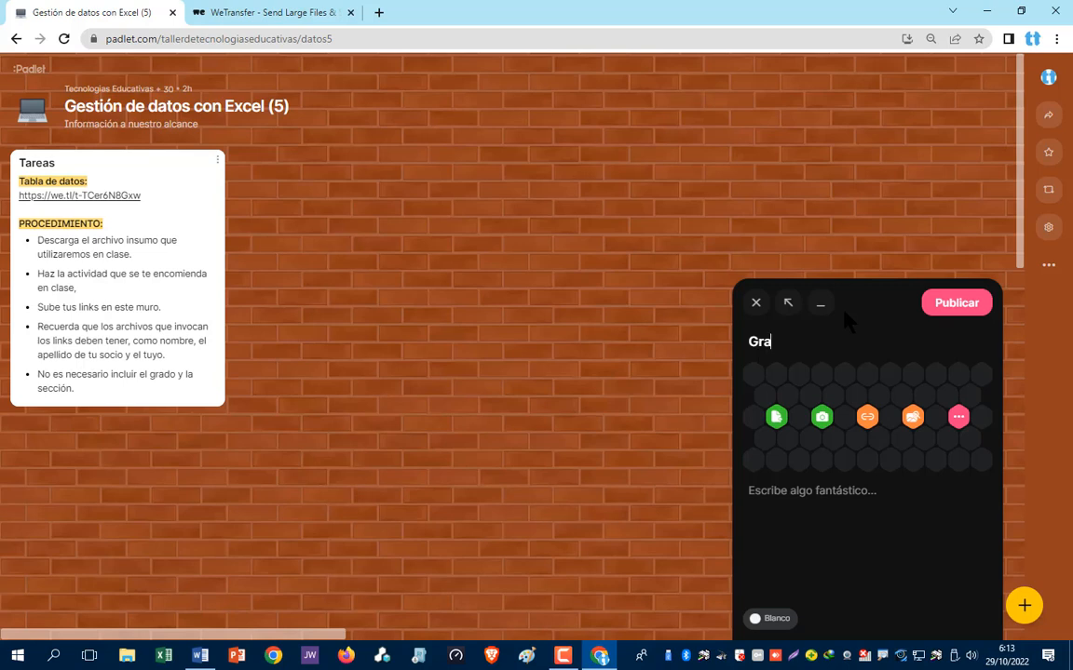
pyautogui.write('nda y Berlanga')
pyautogui.click(793, 493)
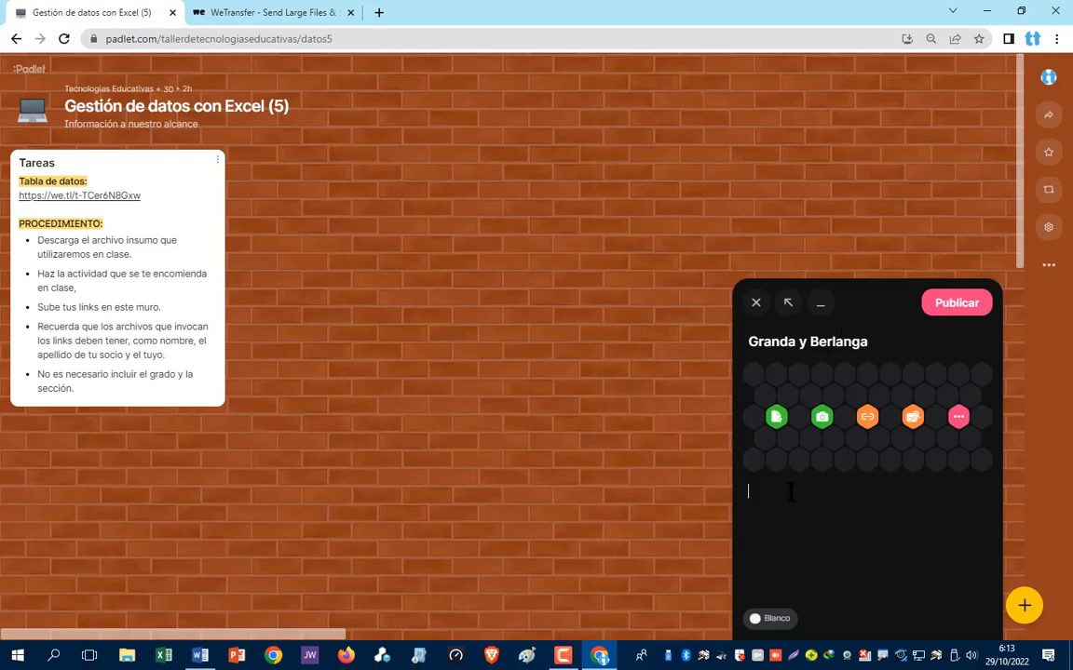
pyautogui.hotkey('ctrl', 'v')
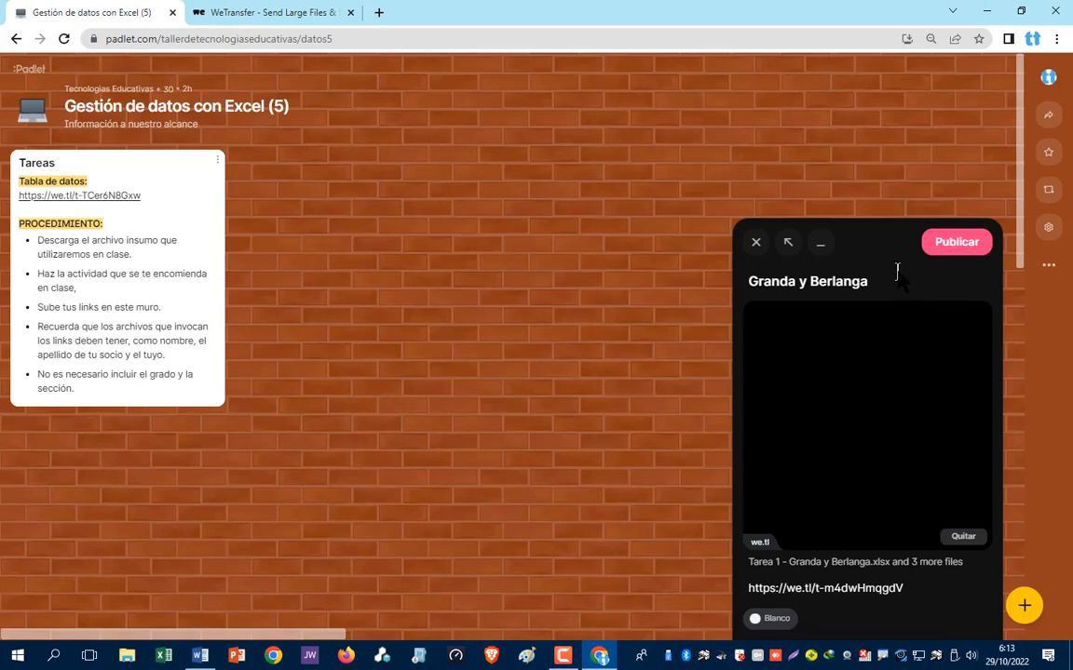
pyautogui.click(956, 244)
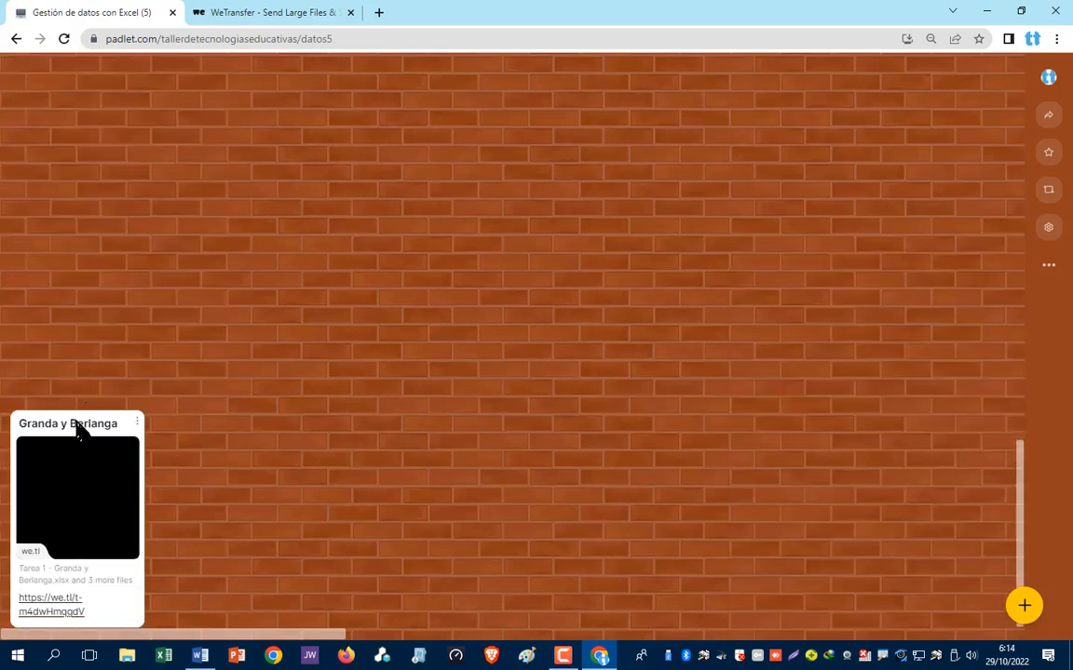
pyautogui.moveTo(76, 427); pyautogui.dragTo(276, 294)
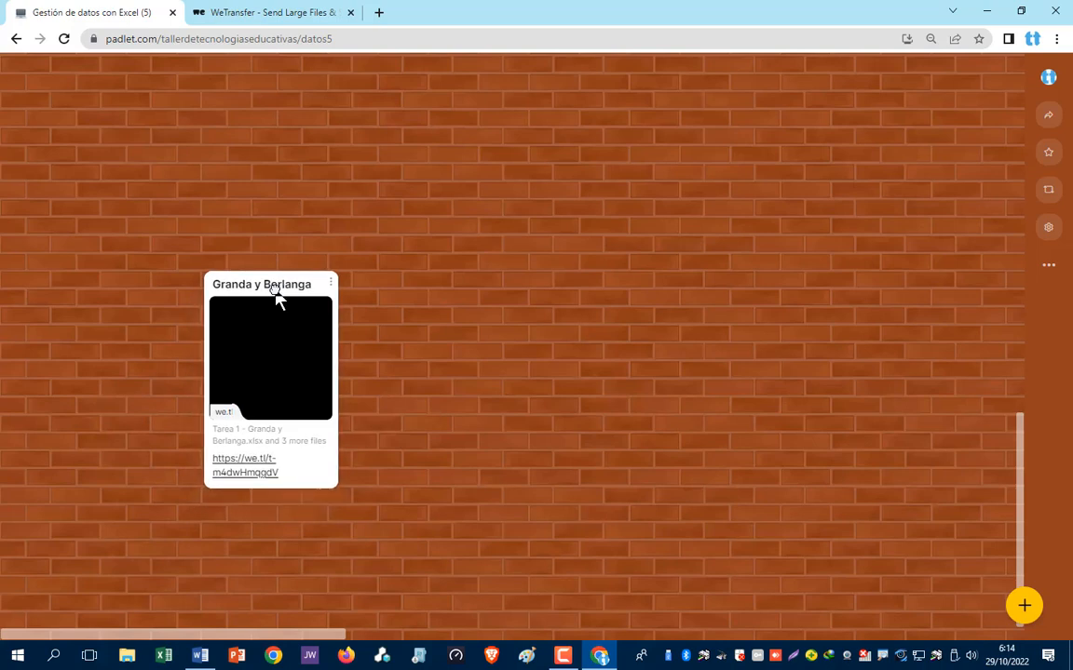